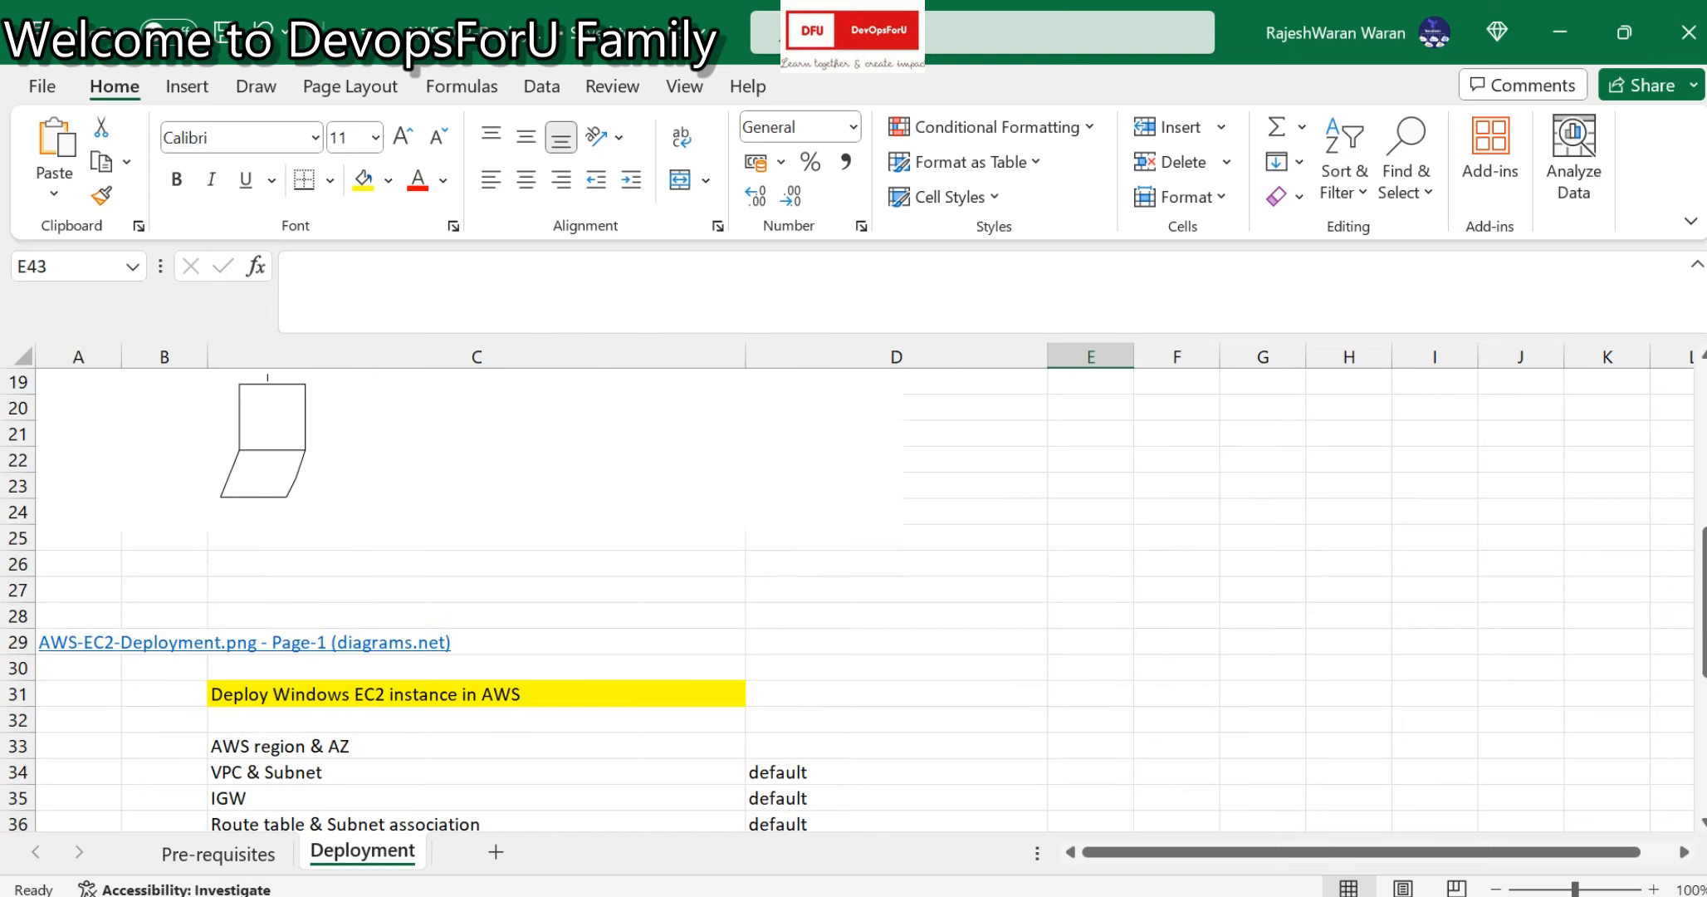
Find the AWS region & AZ row and check the region list on the AWS launch page.
scroll(854, 598, "down", 3)
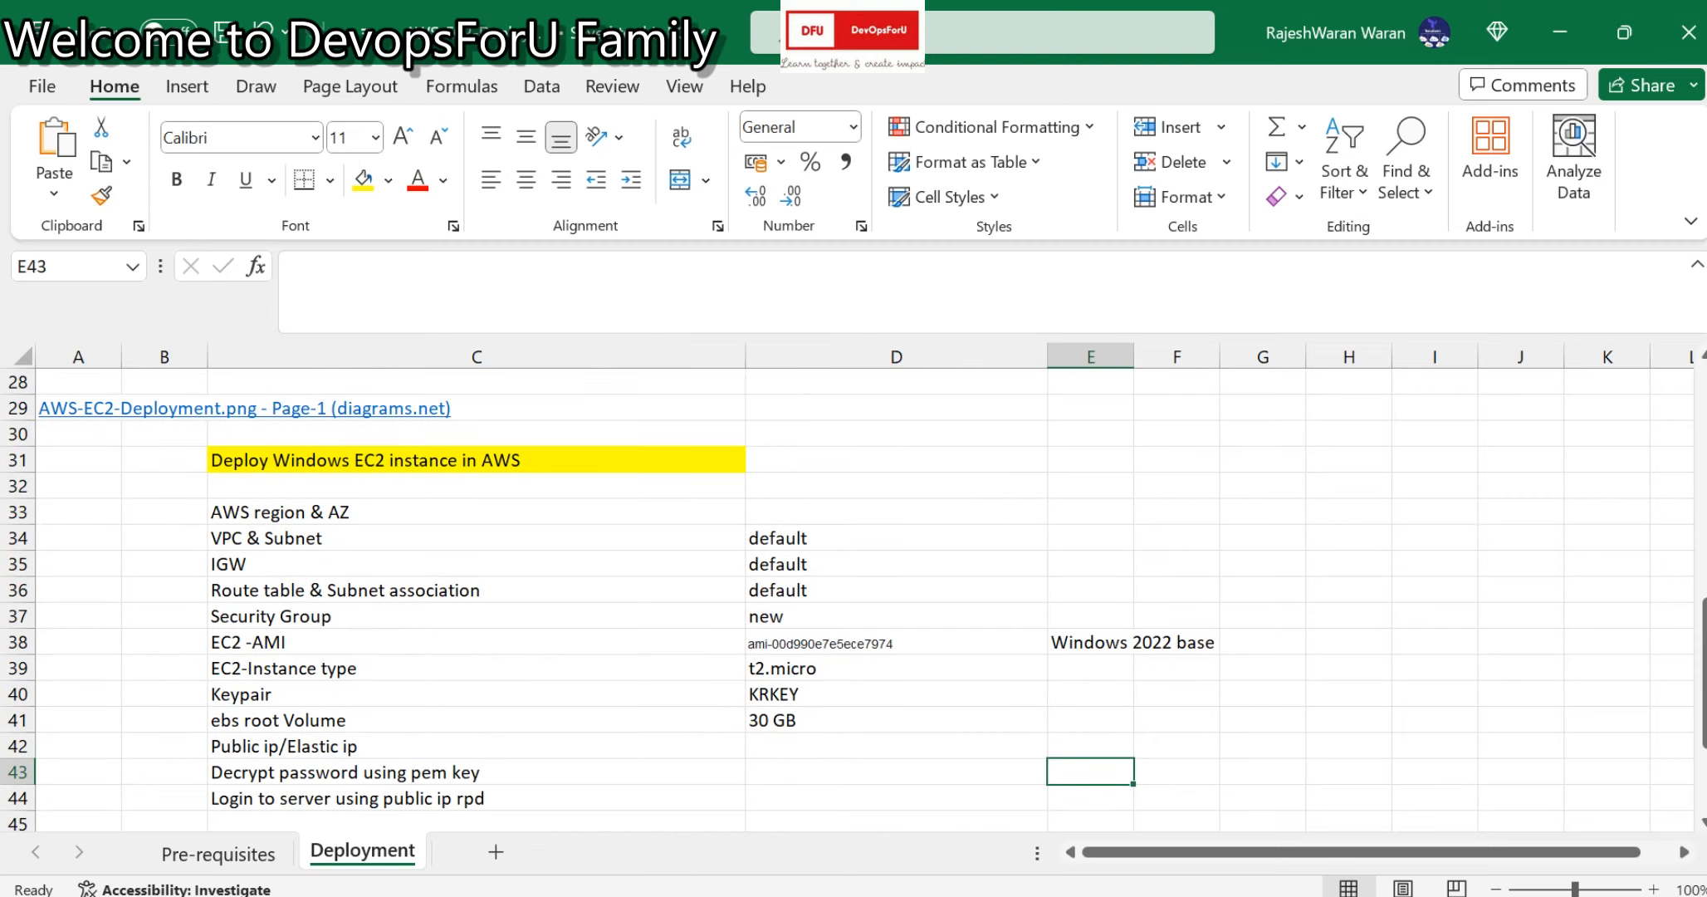
left_click(476, 460)
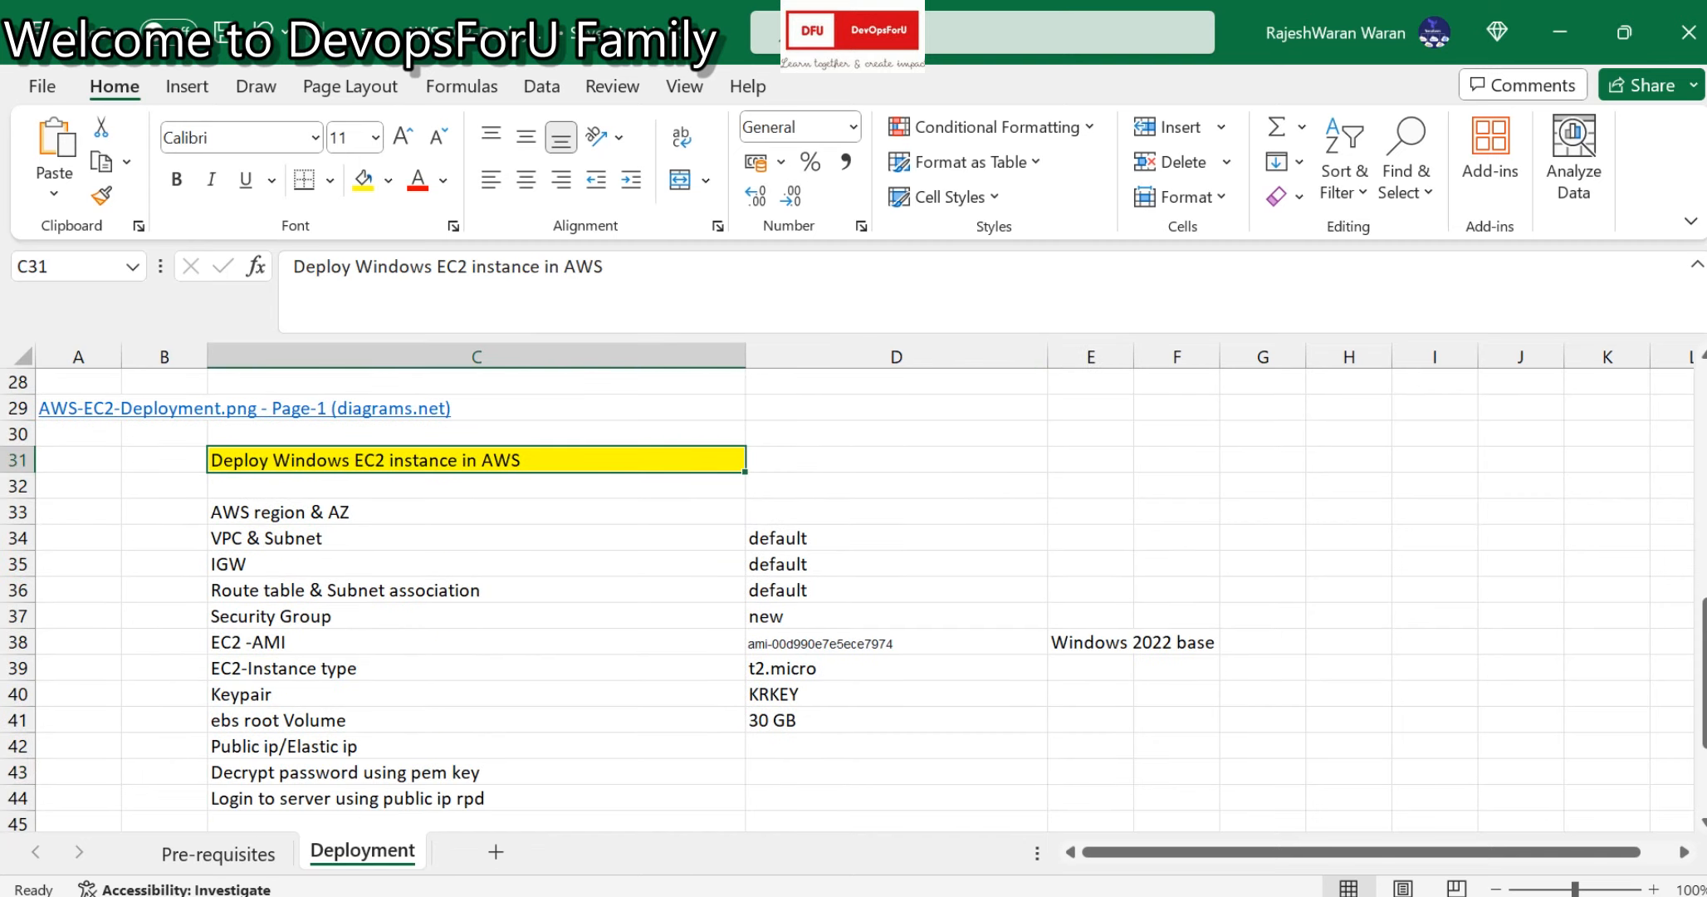
left_click(476, 512)
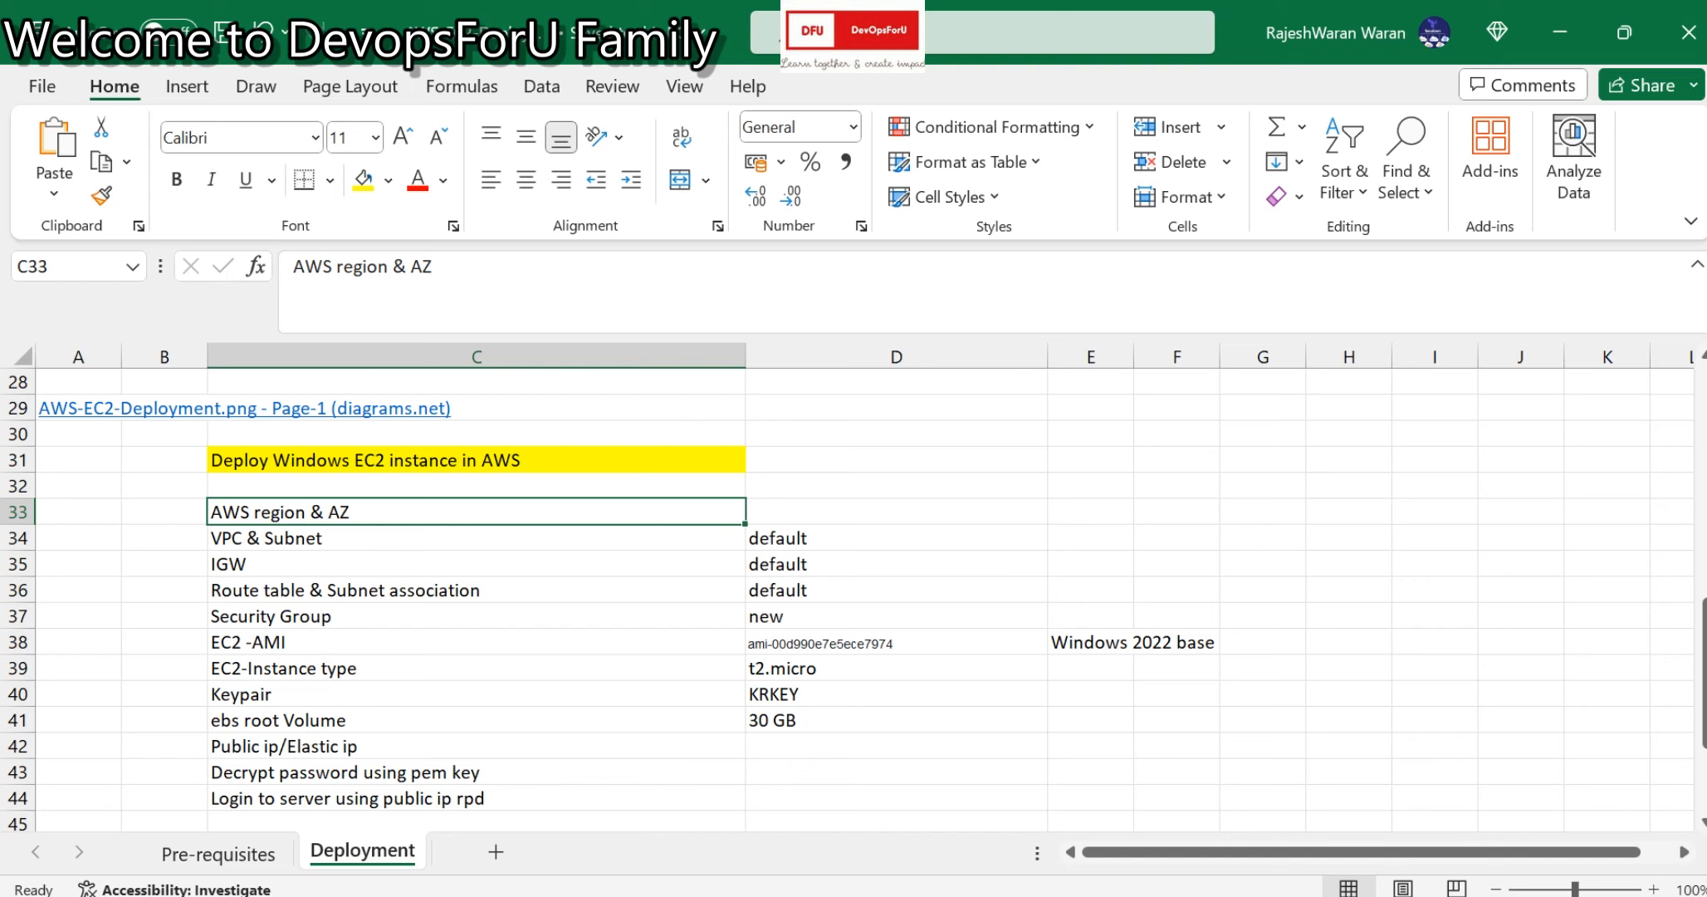
key("alt+Tab")
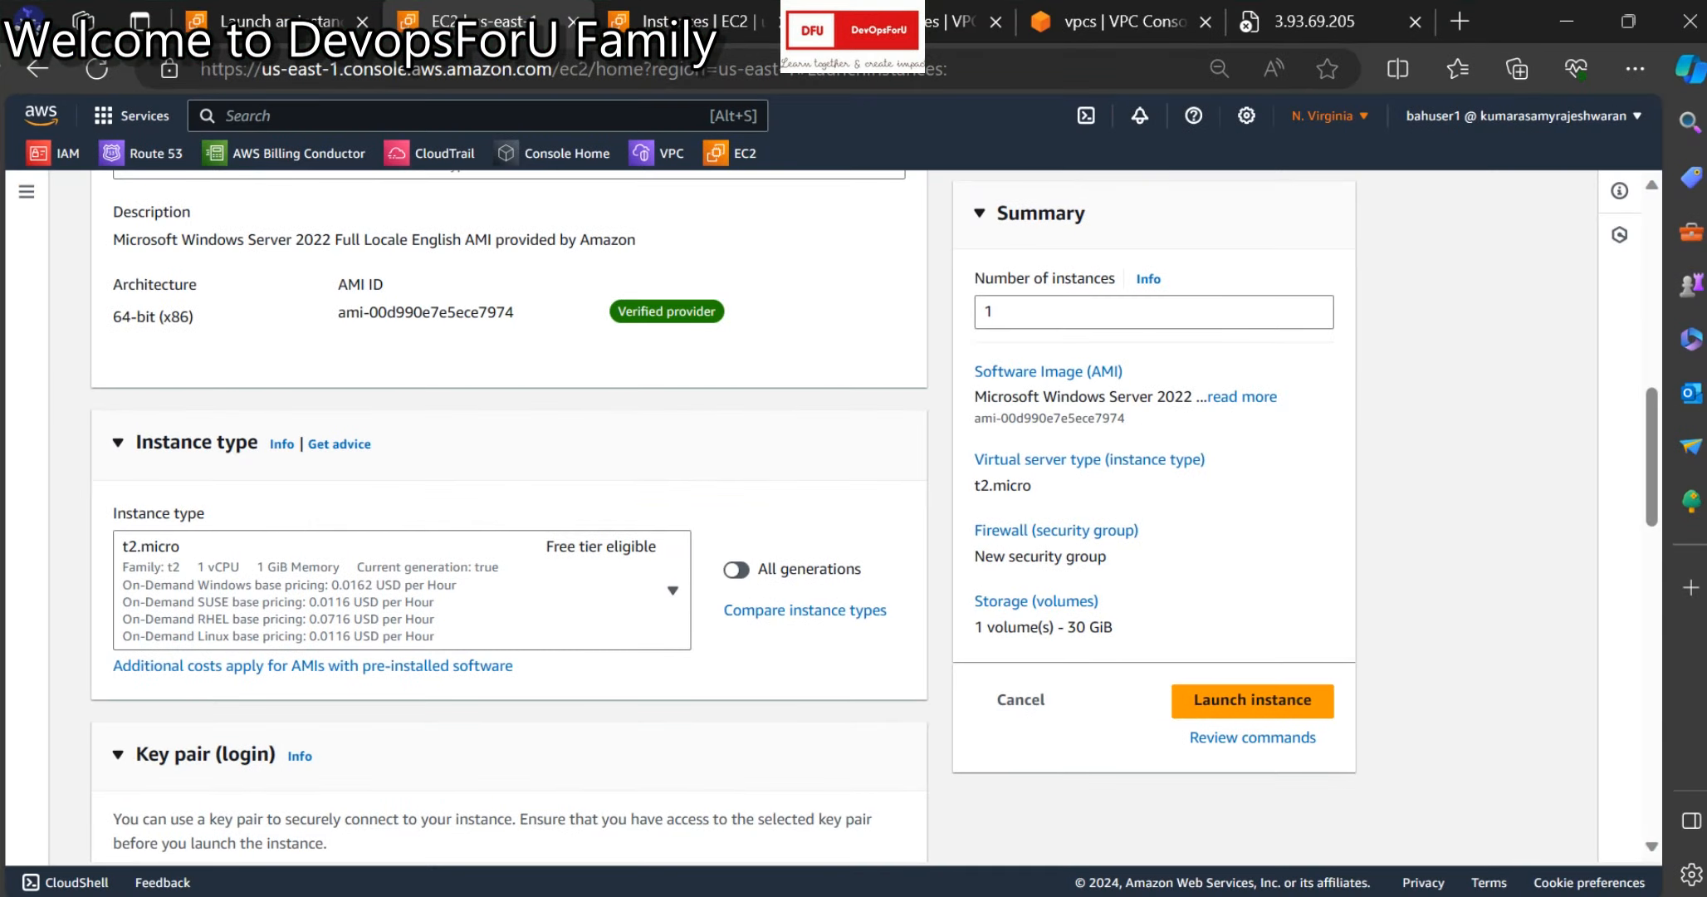
left_click(1322, 115)
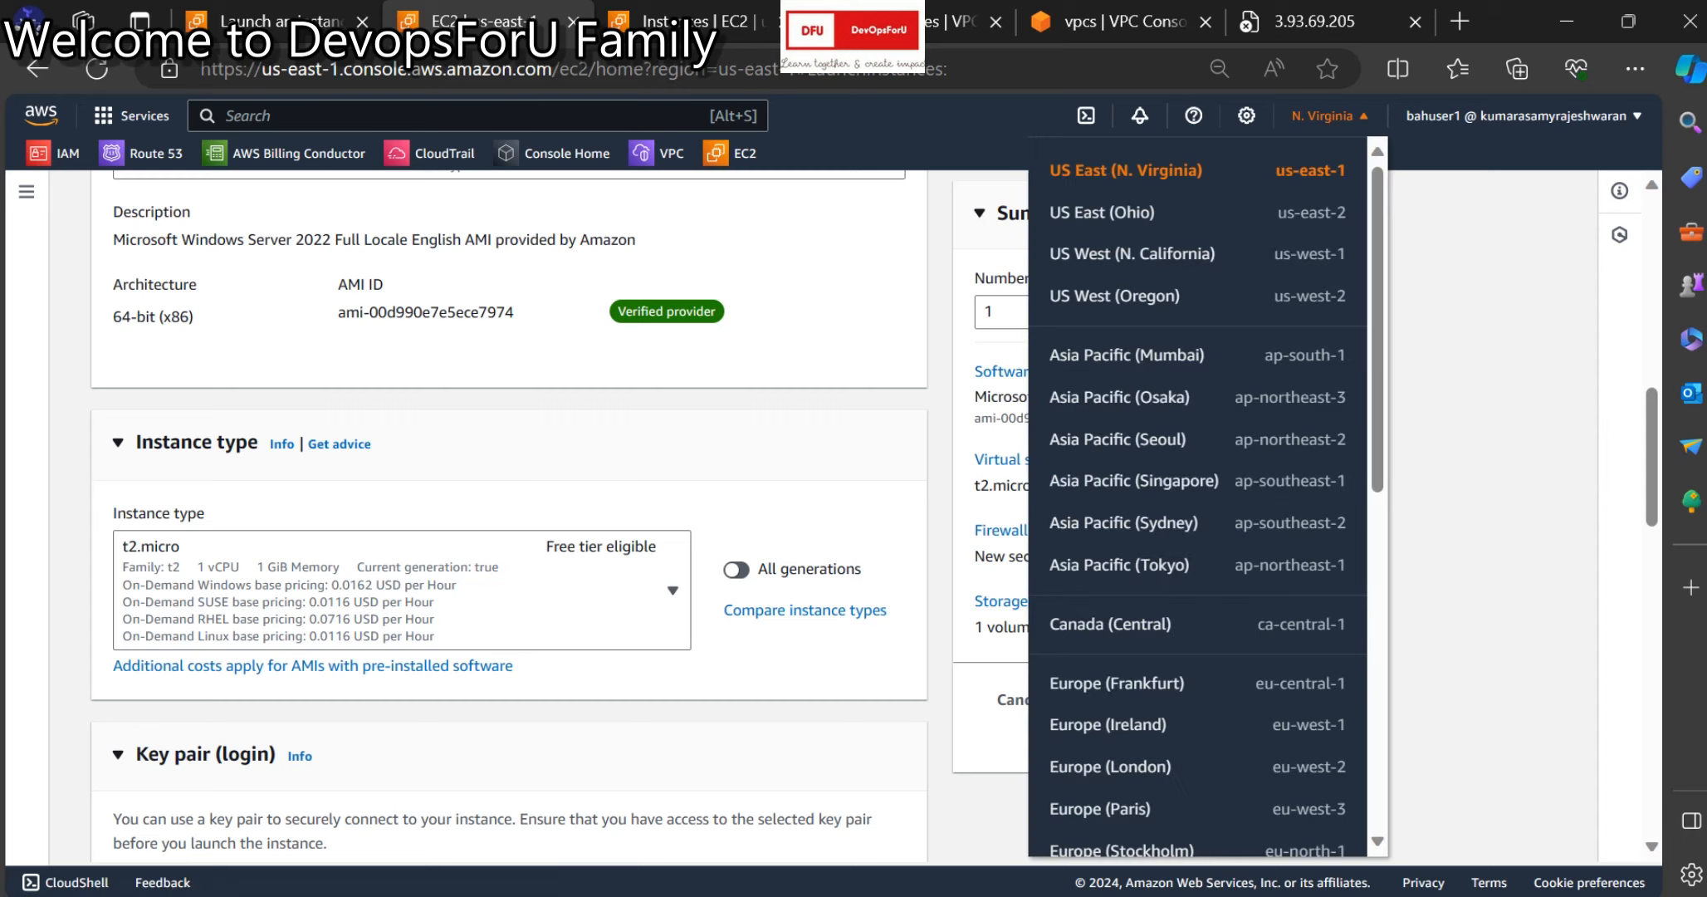
key("alt+Tab")
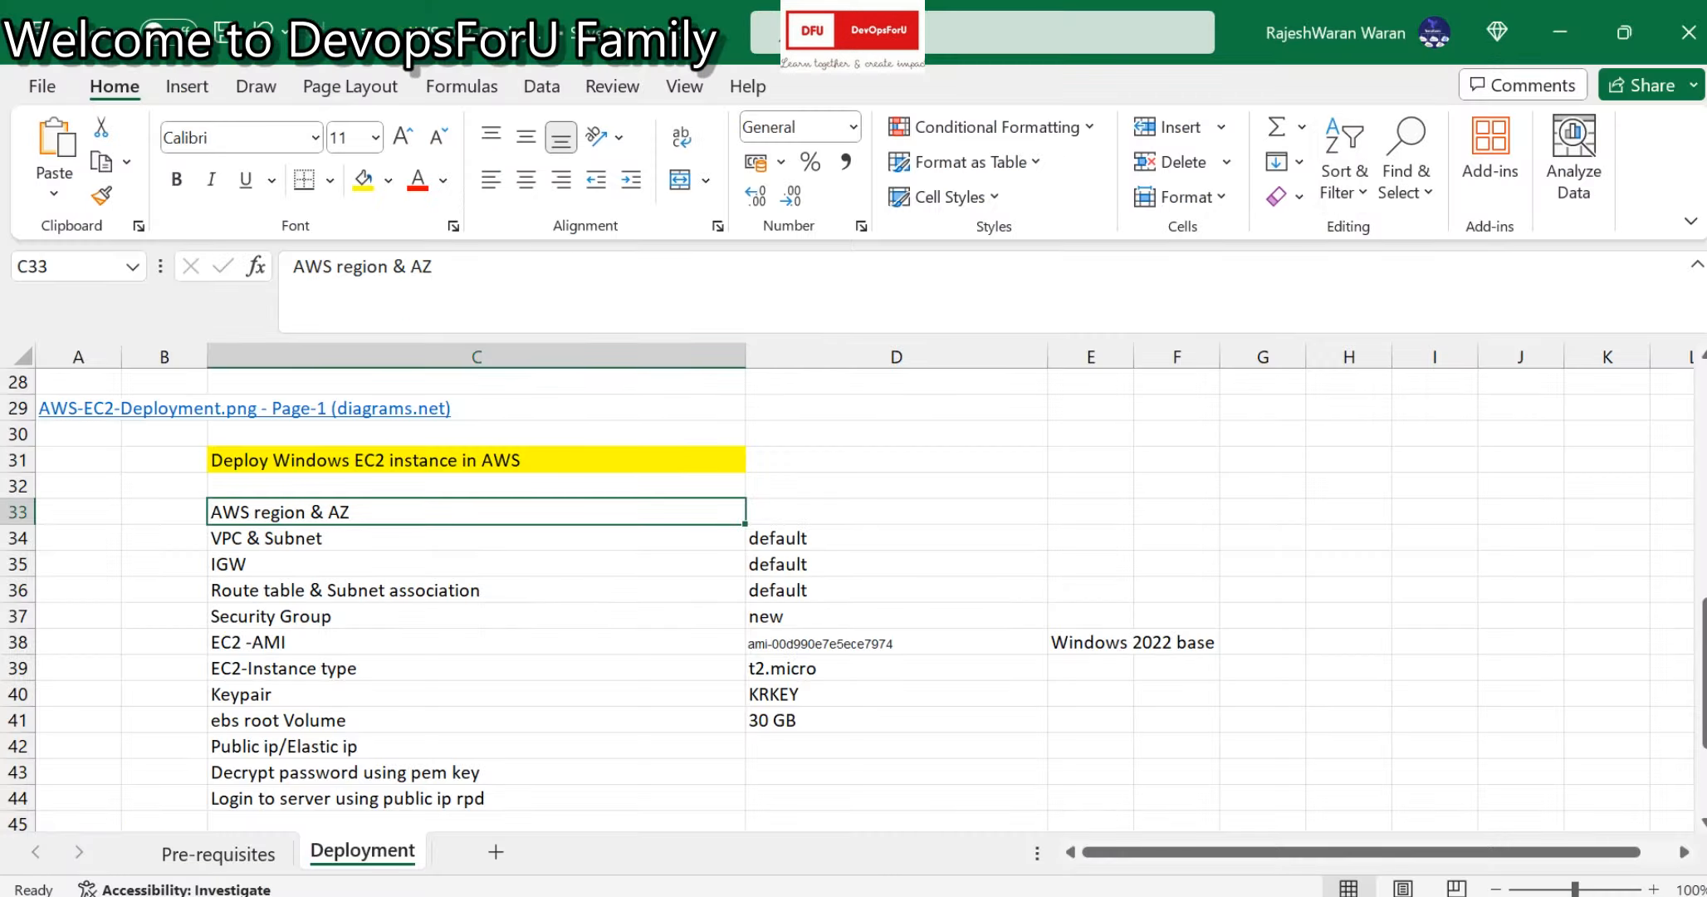
Enter us-east-1 in D33 and 'az zone a' in E33.
left_click(896, 512)
type("us")
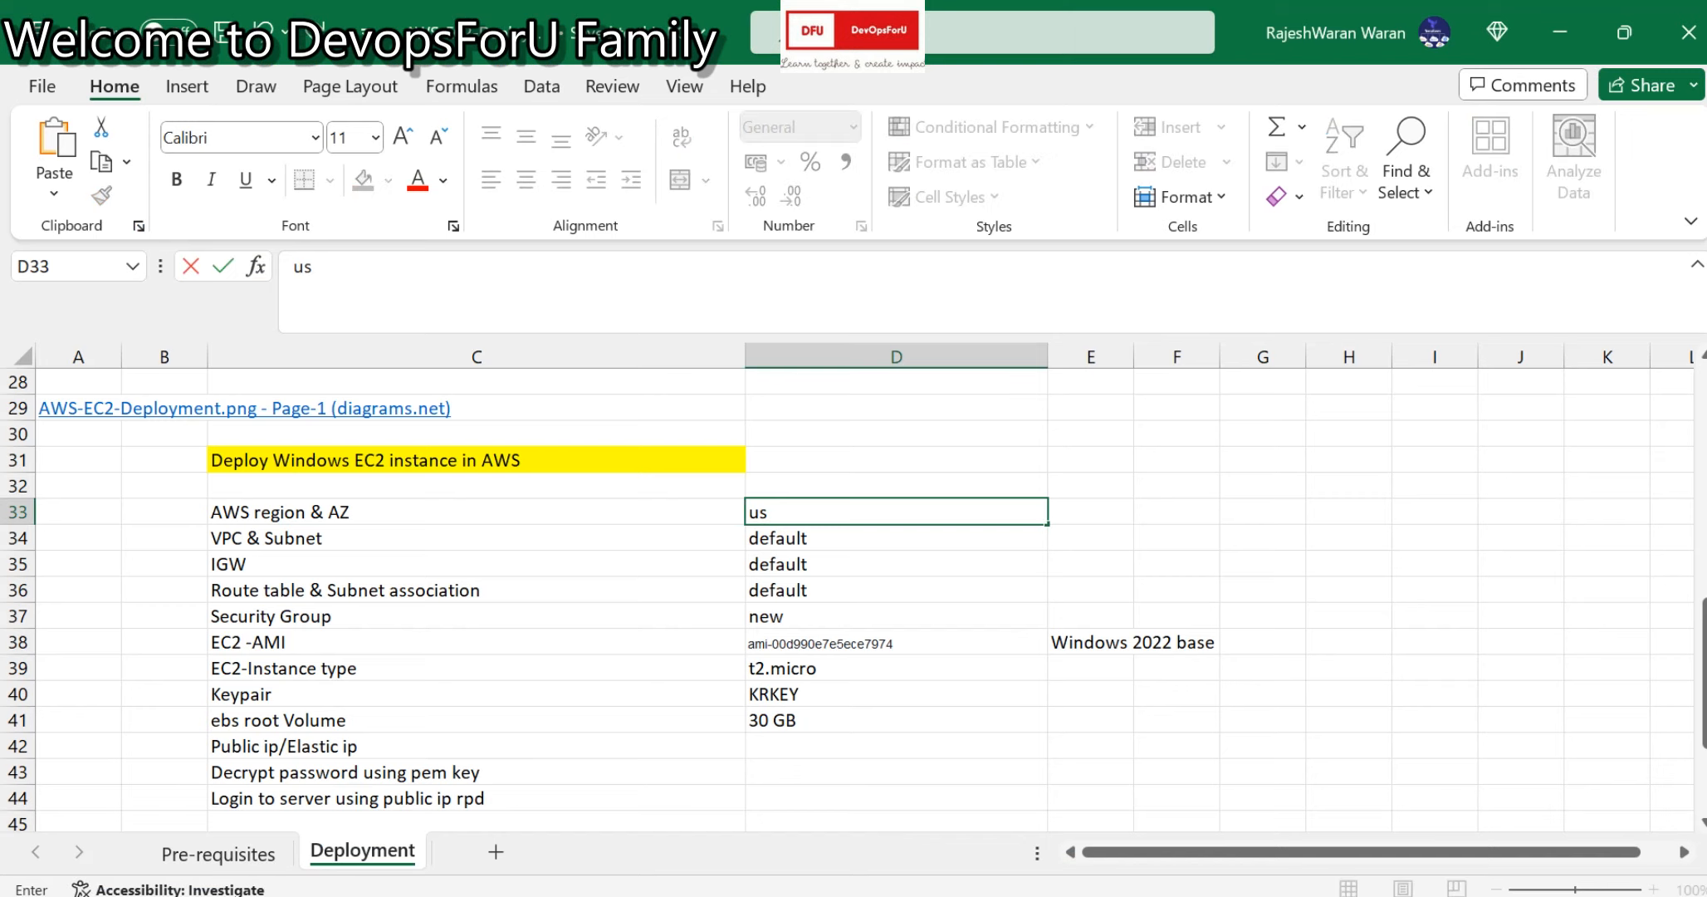
type("-east-1")
key("Tab")
type("a")
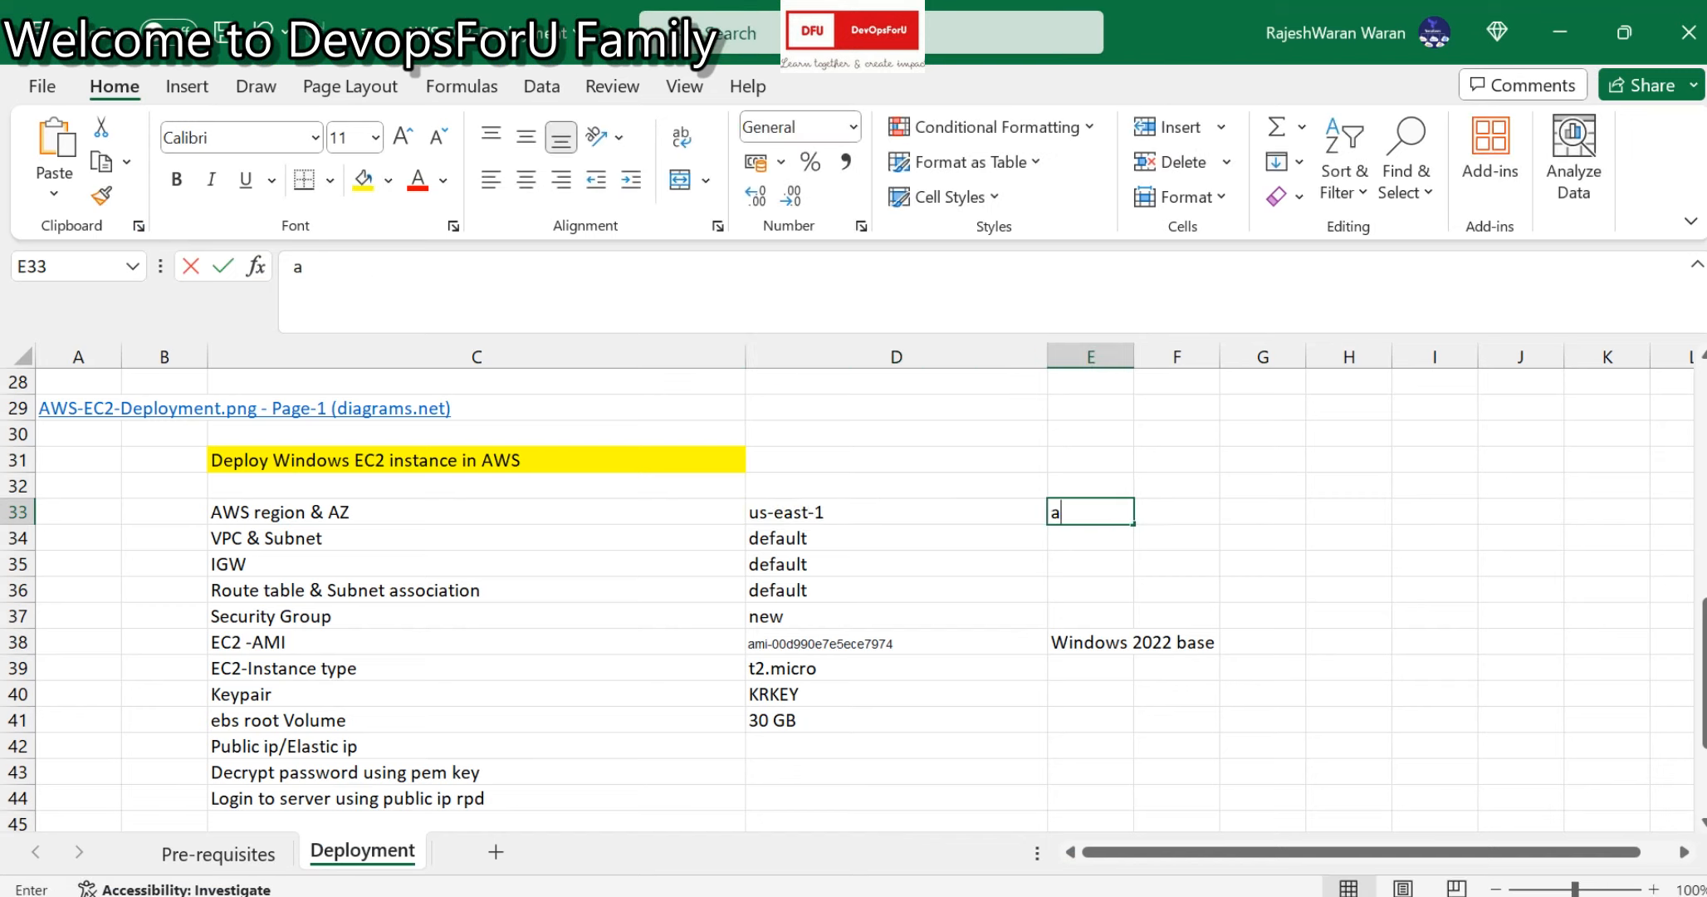
key("Return")
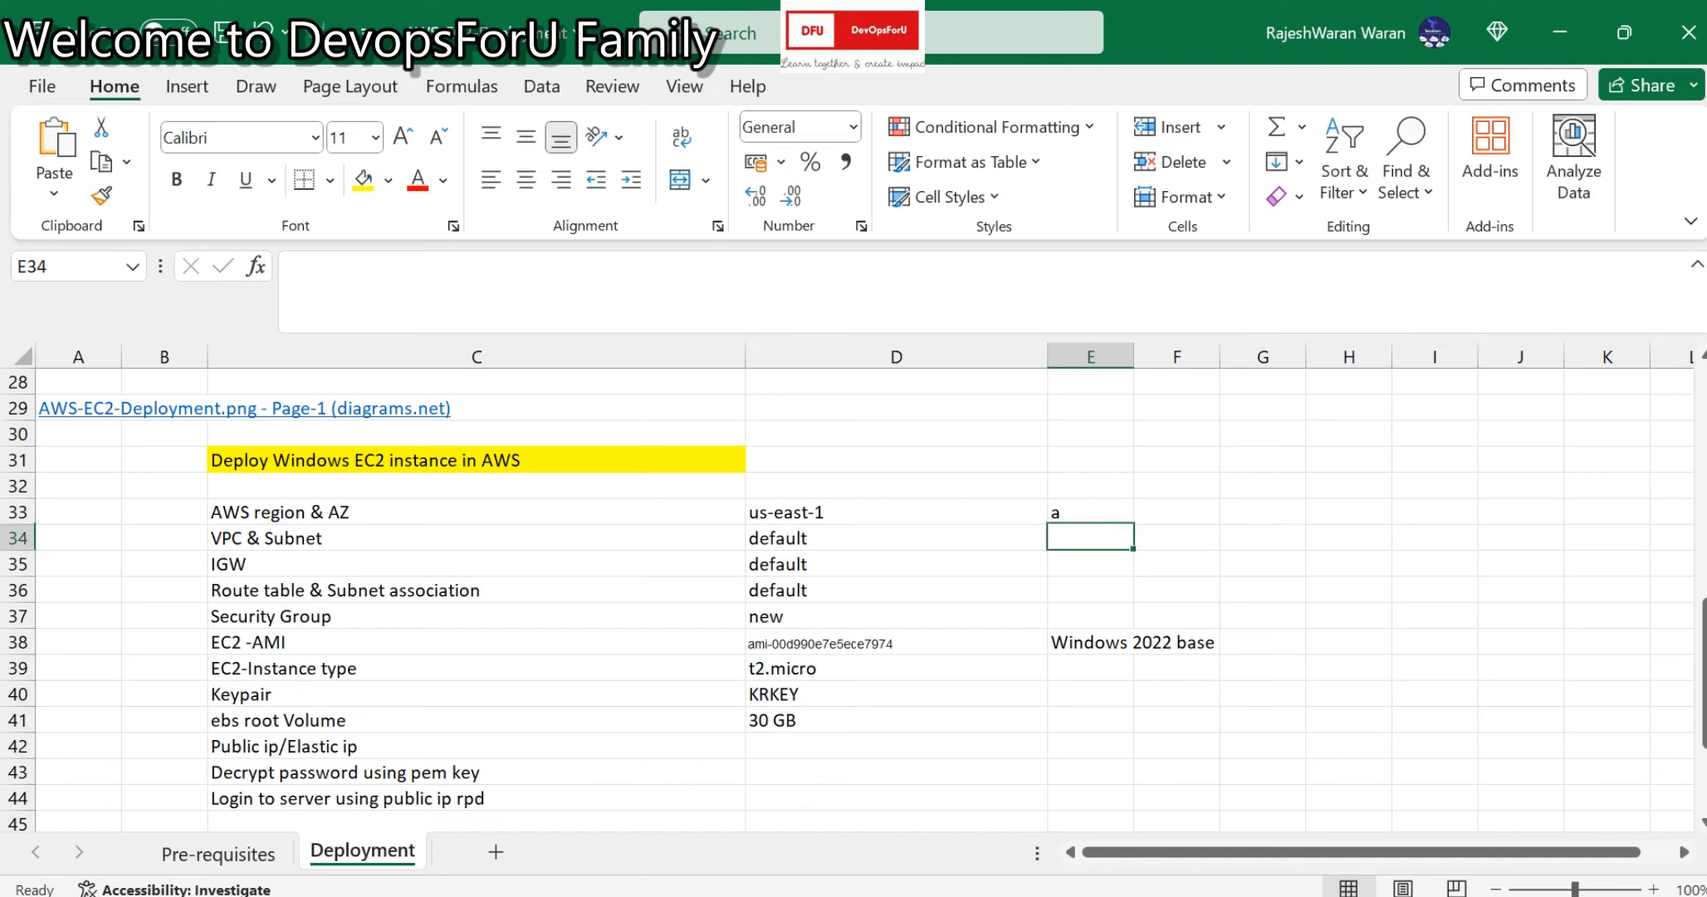
key("Up")
type("az zo")
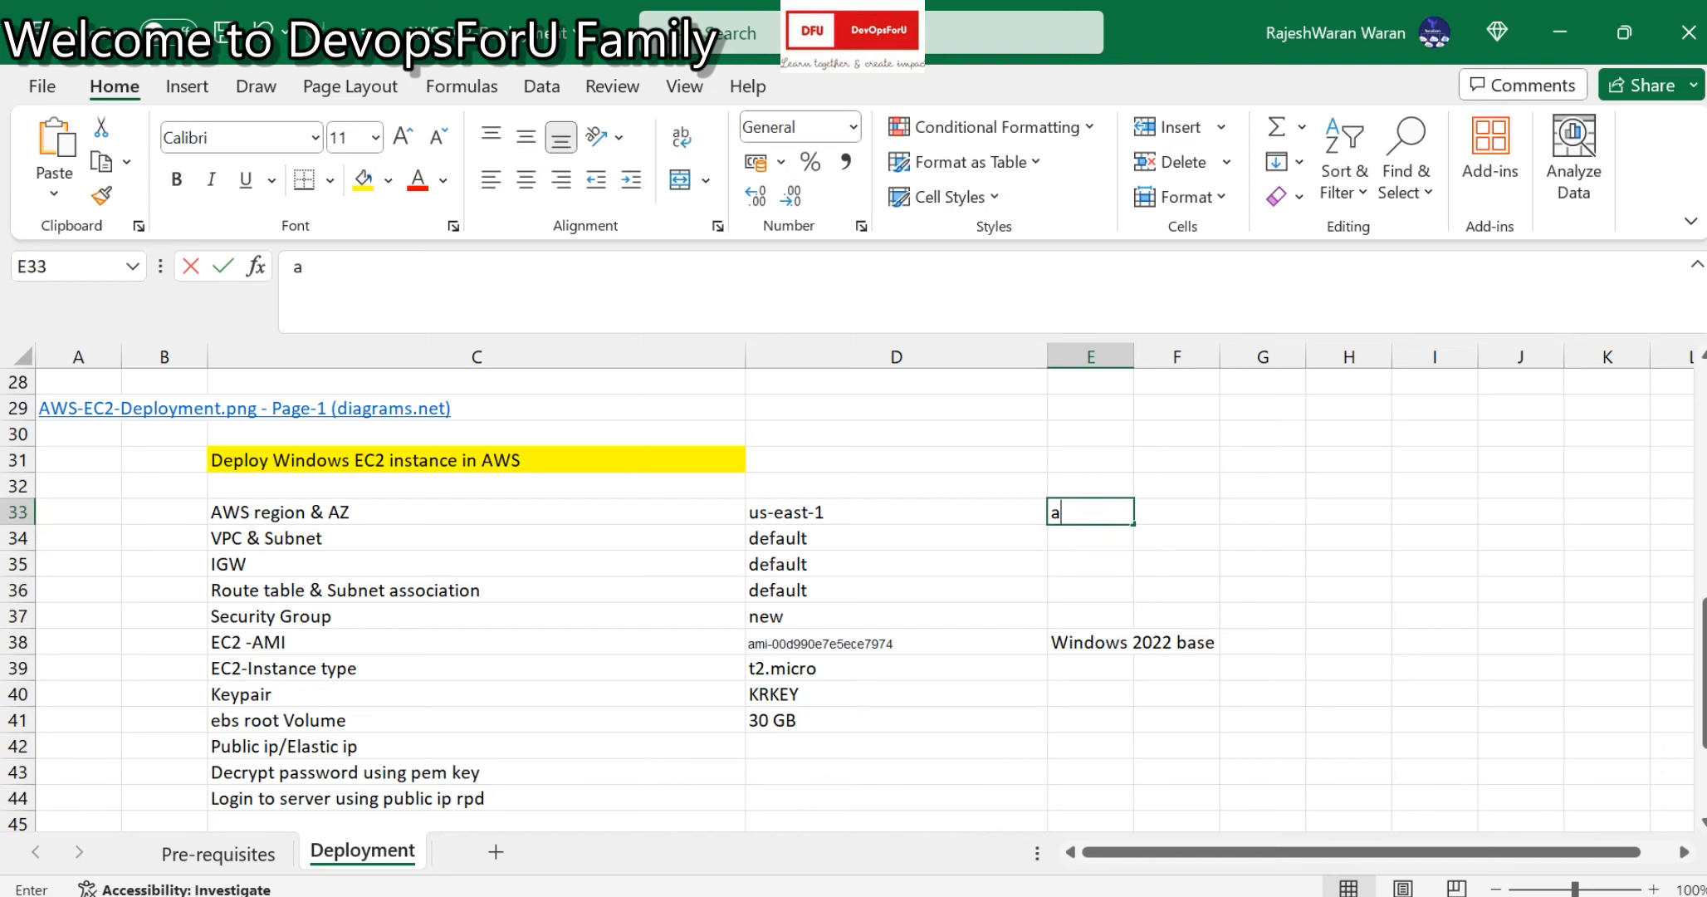
type("ne a")
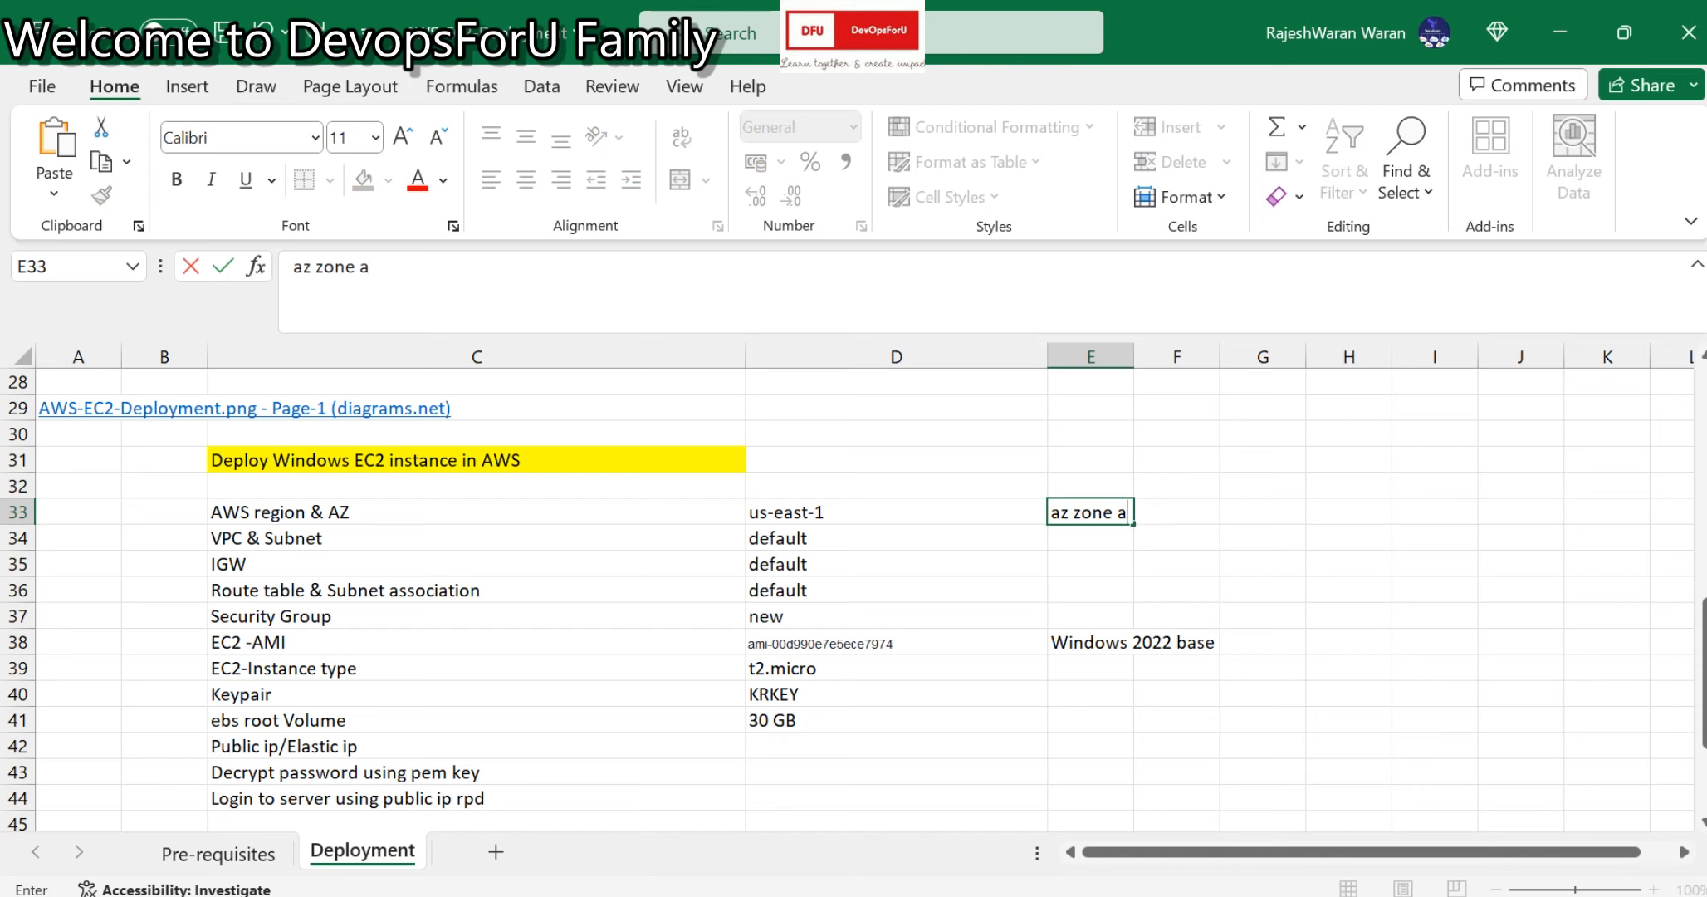
key("Return")
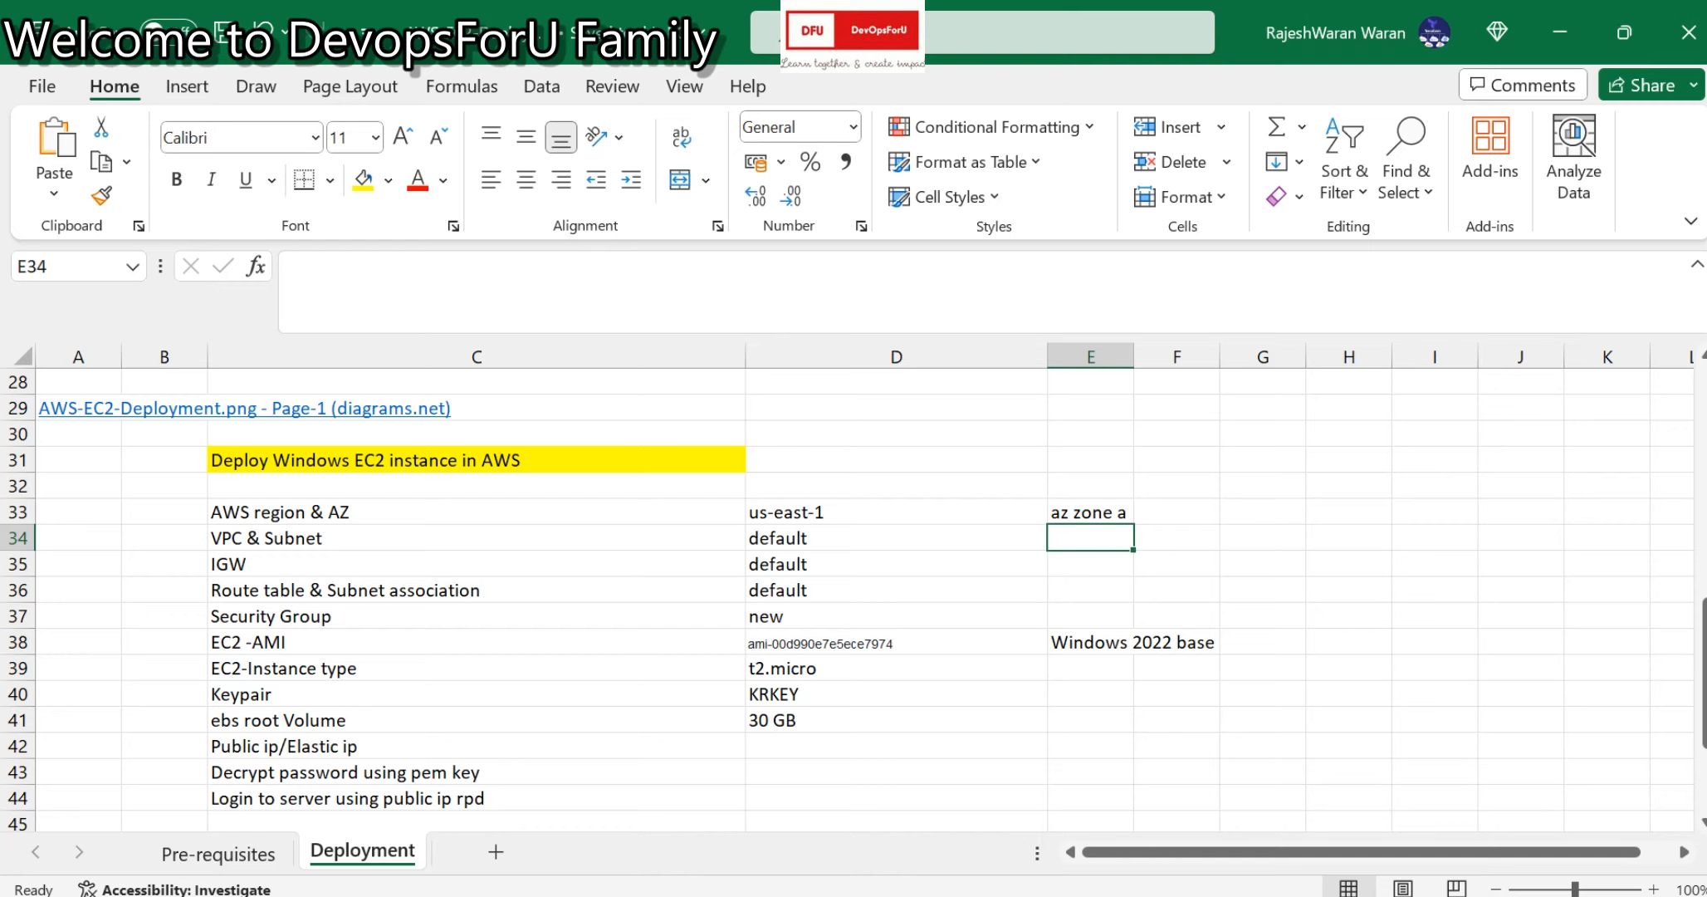
Clear the Security Group value in D37 and widen column E to fit 'Windows 2022 base'.
left_click(896, 616)
key("Delete")
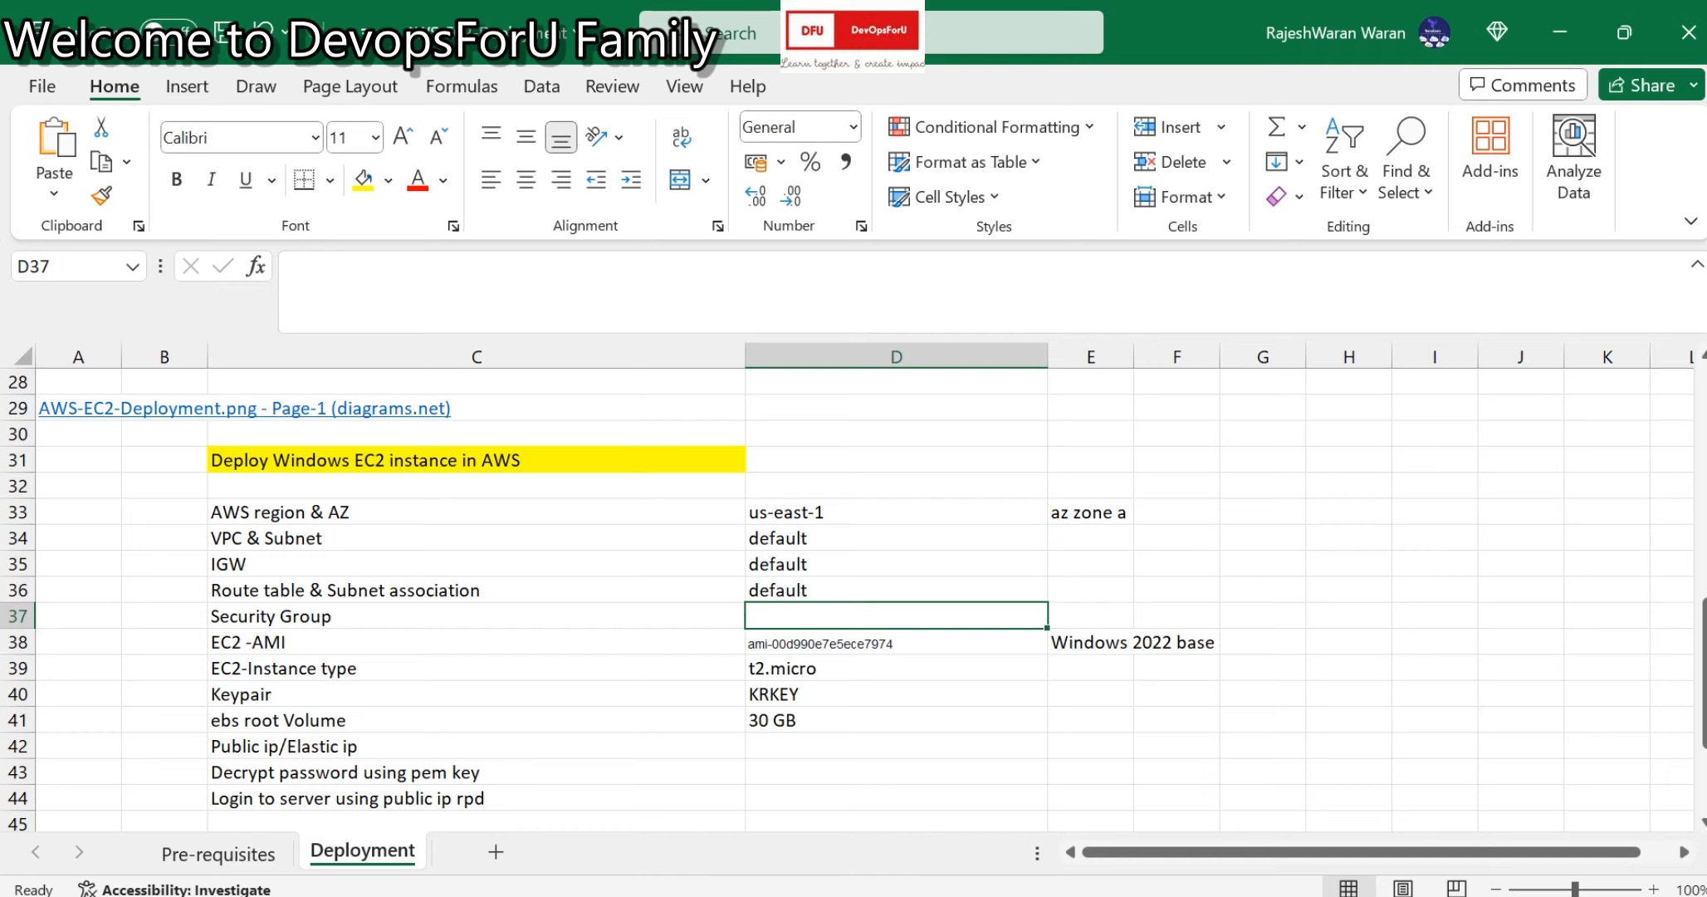
left_click(476, 642)
left_click(896, 642)
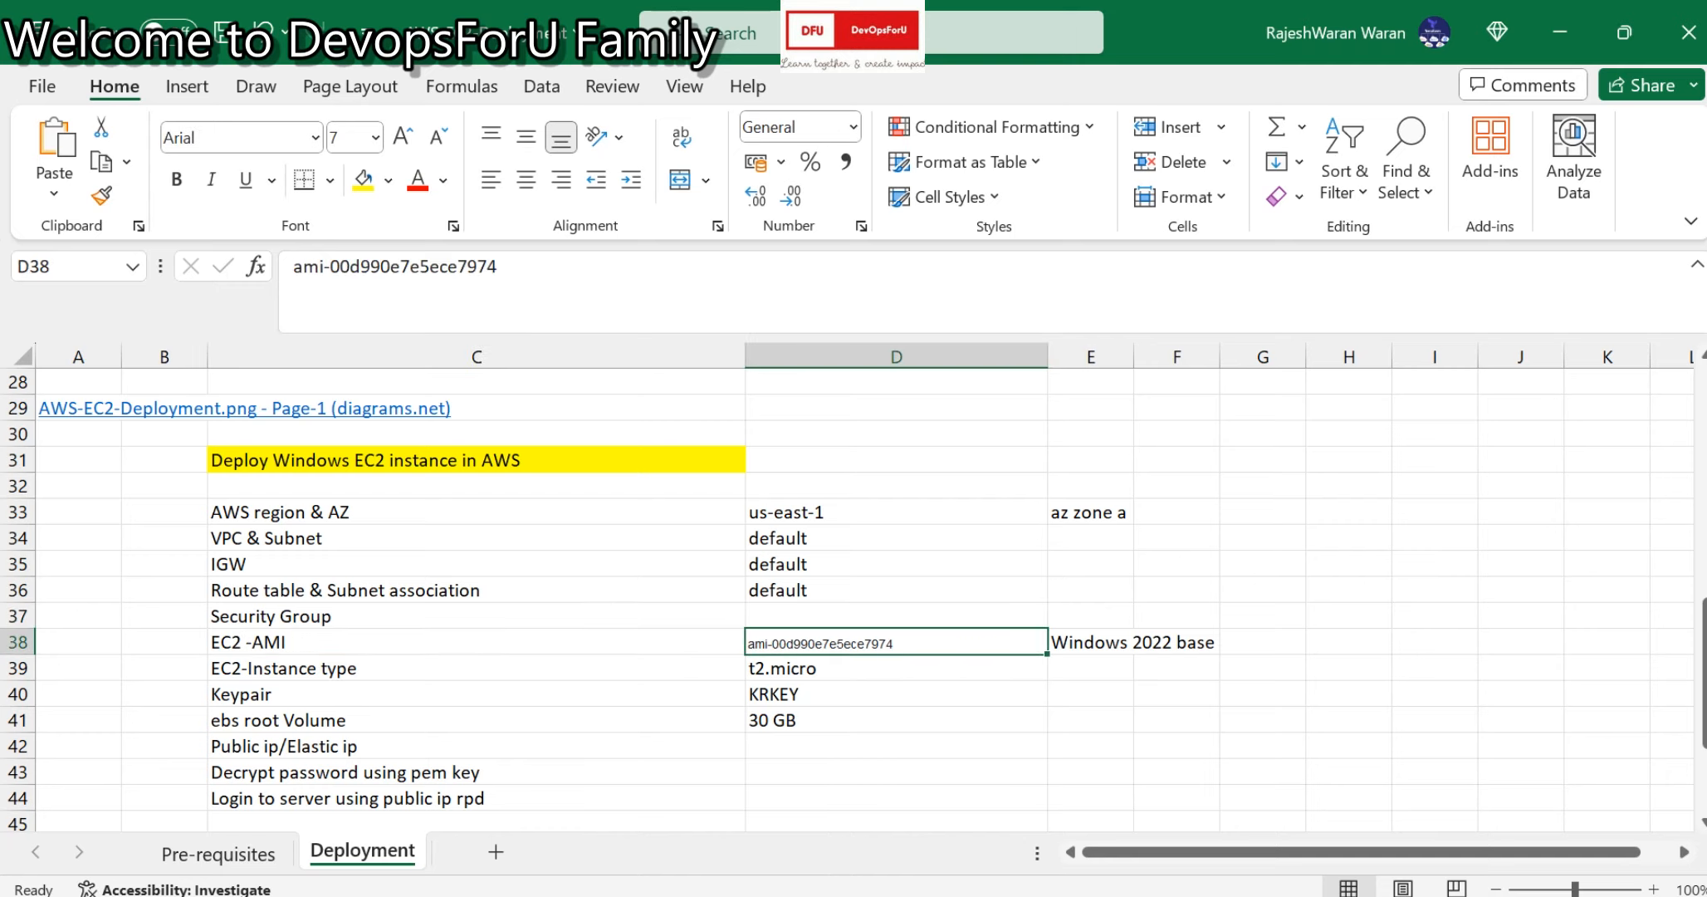
left_click_drag(1134, 357, 1233, 357)
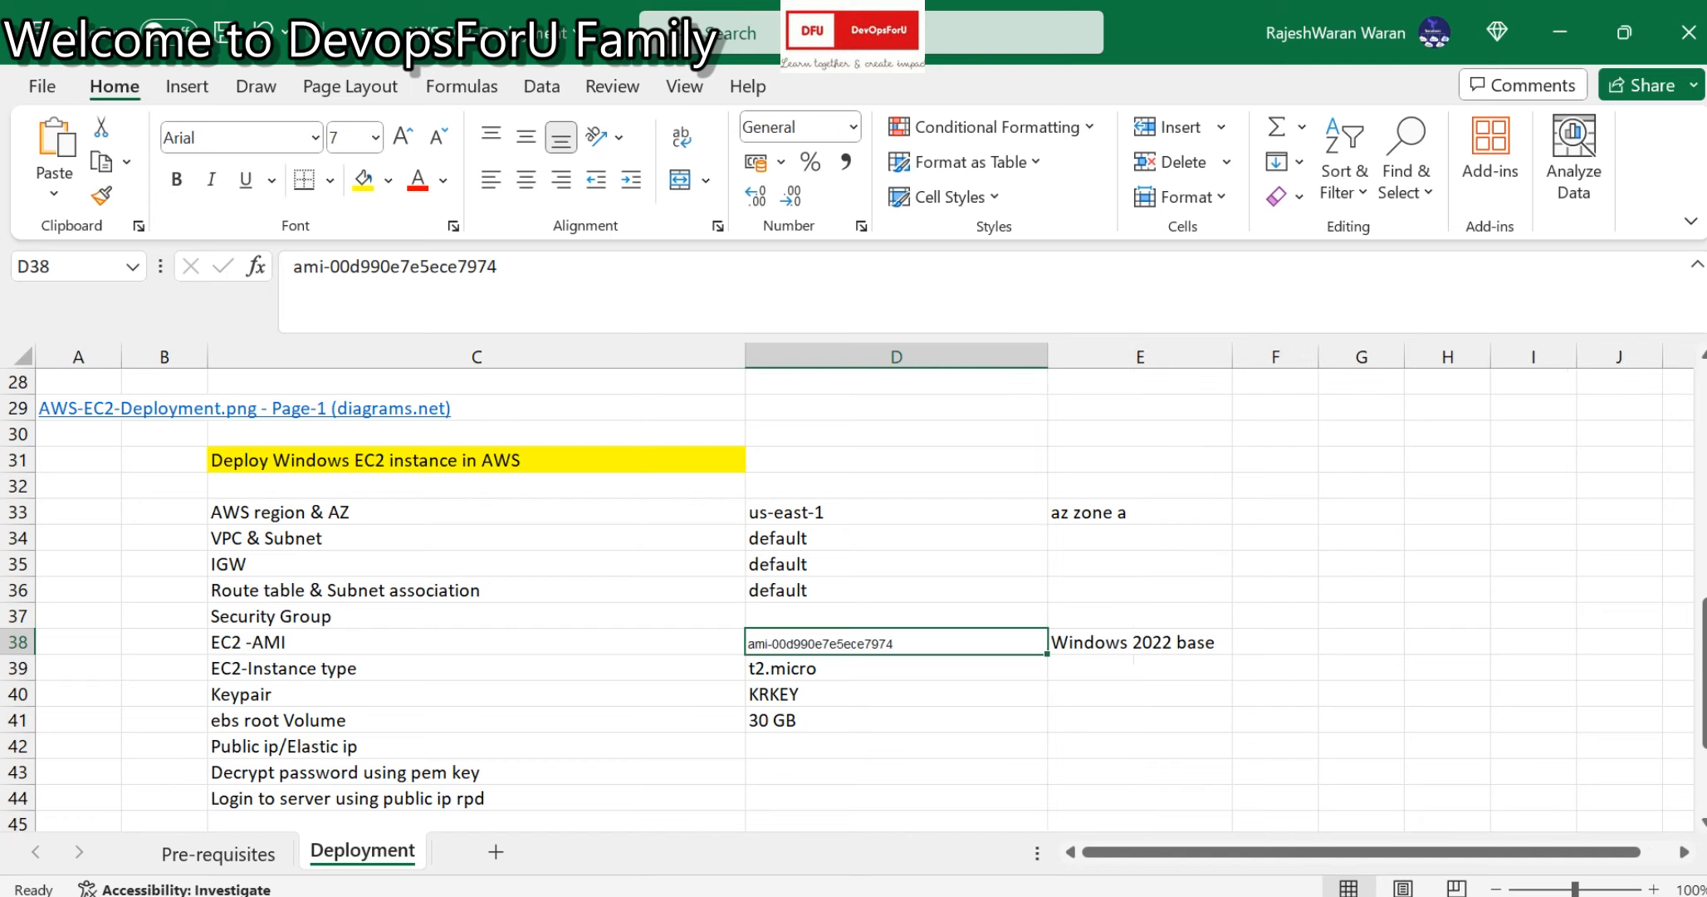
left_click(1140, 642)
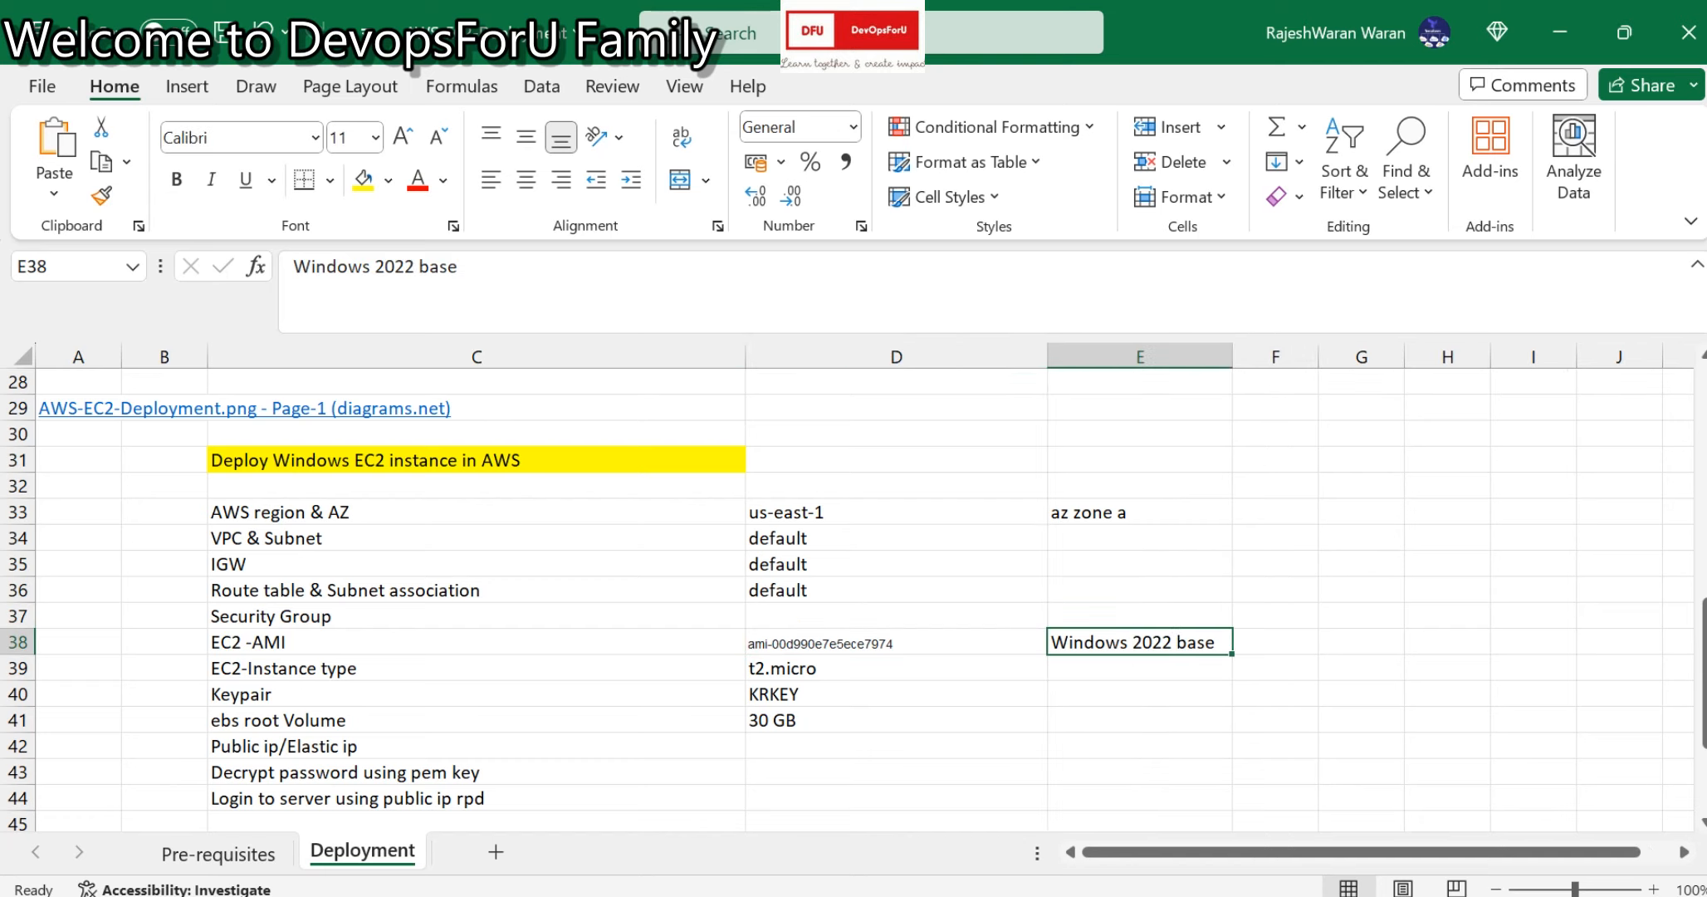
Review the t2.micro, KRKEY, 30 GB, public IP, password-decrypt and RDP login rows.
left_click(477, 668)
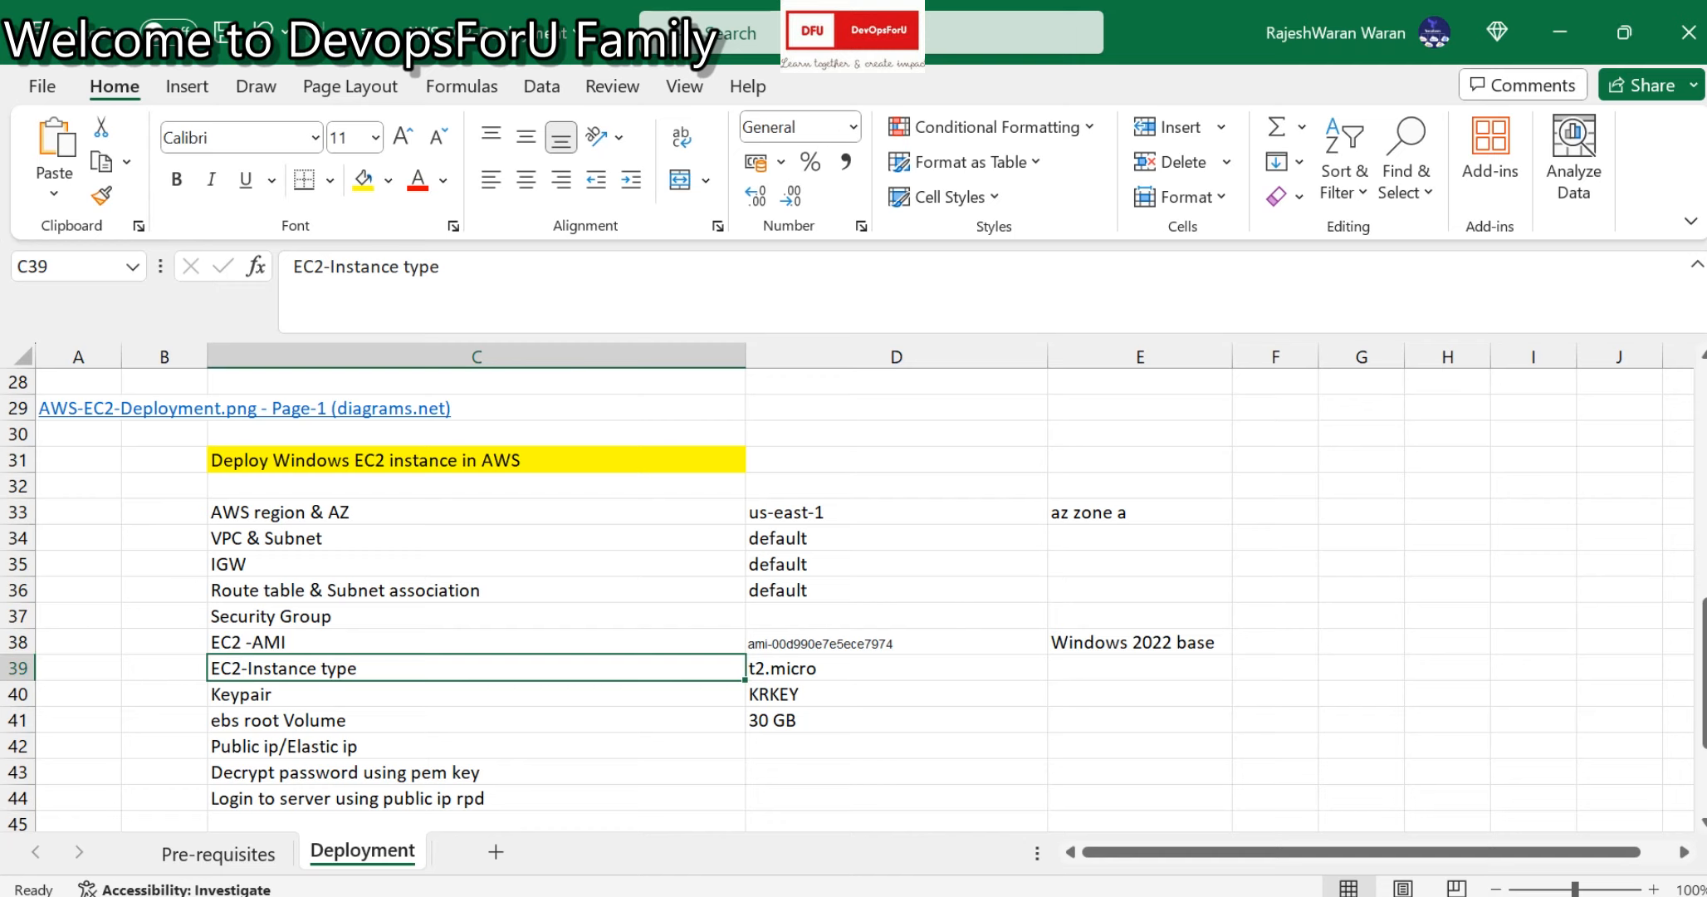
left_click(896, 668)
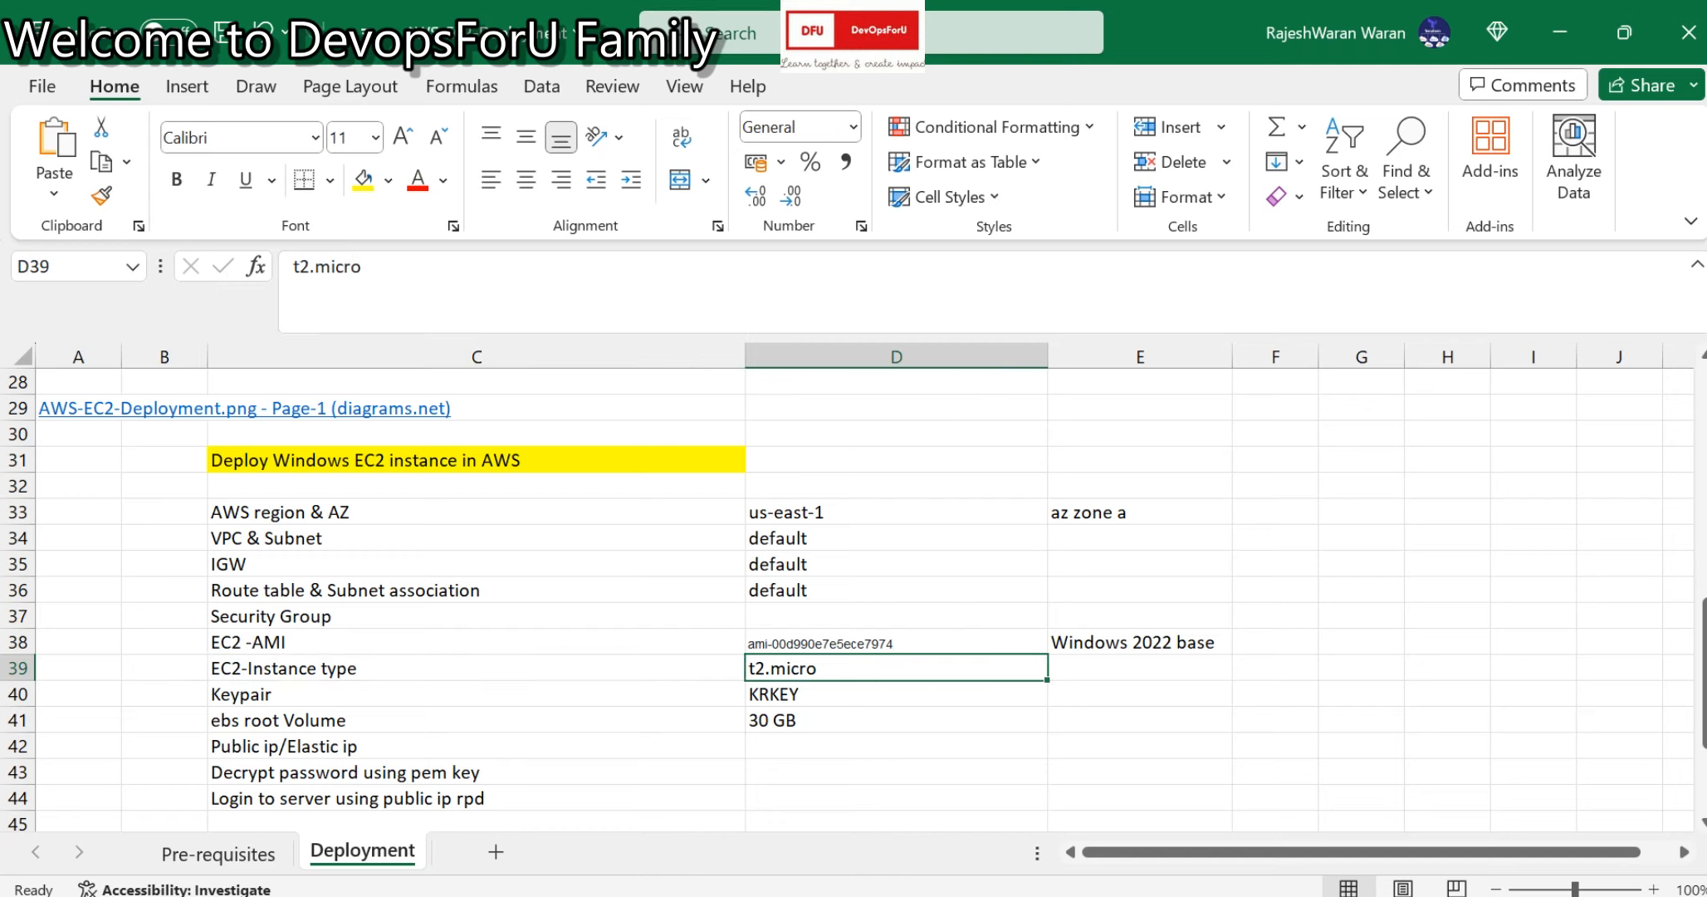
left_click(896, 694)
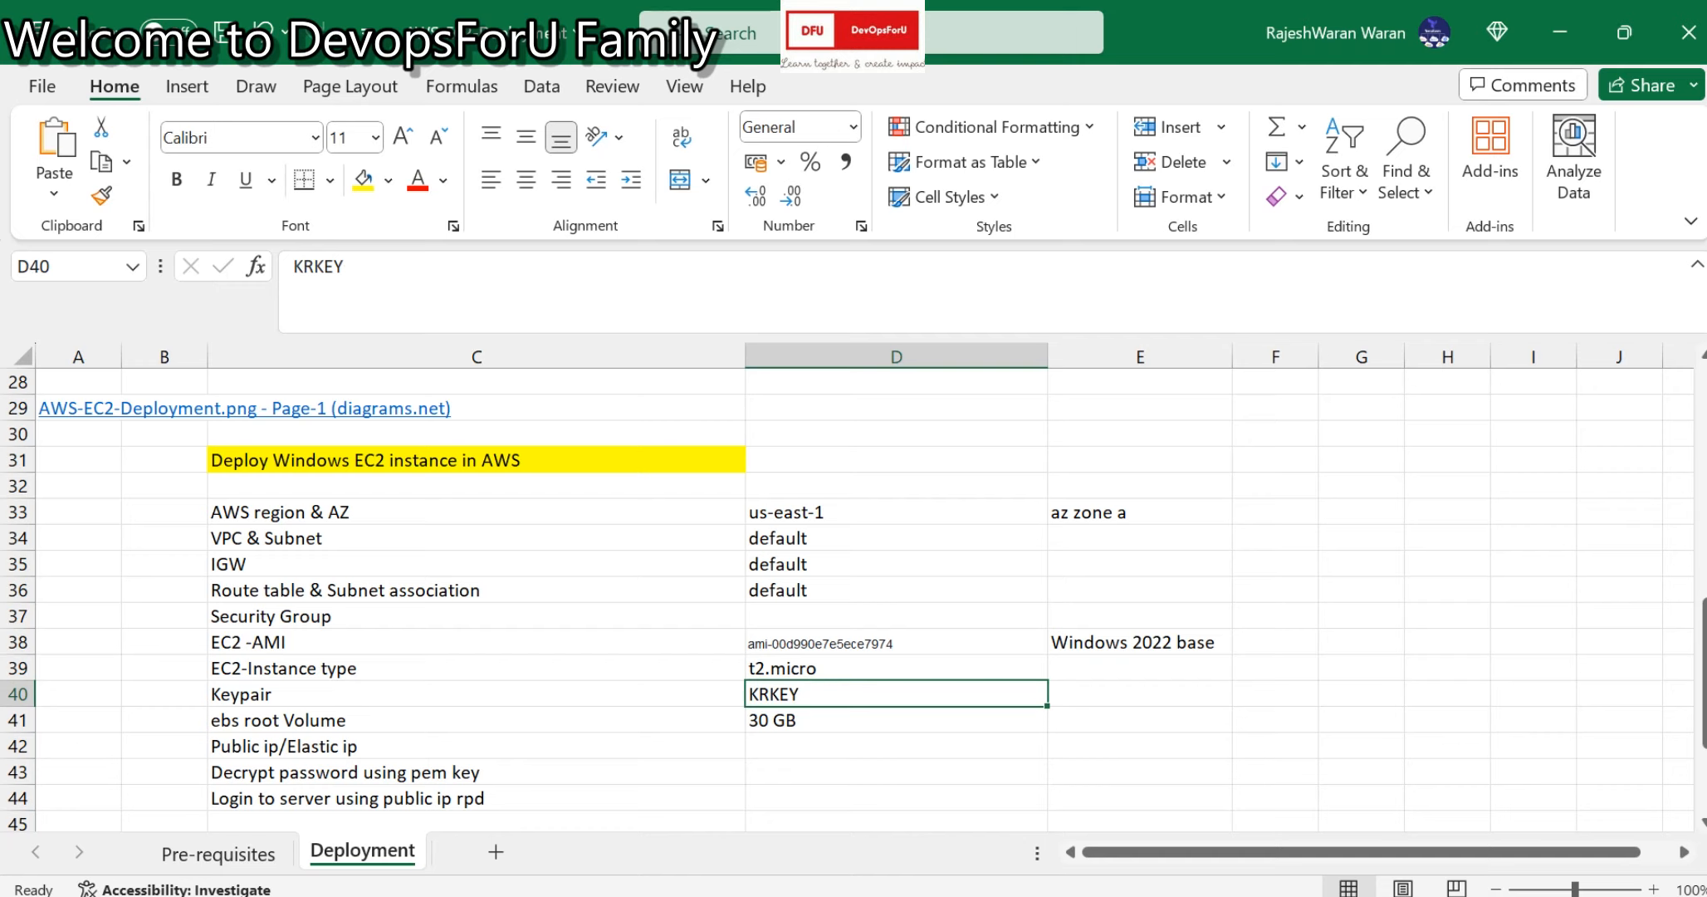
left_click(896, 720)
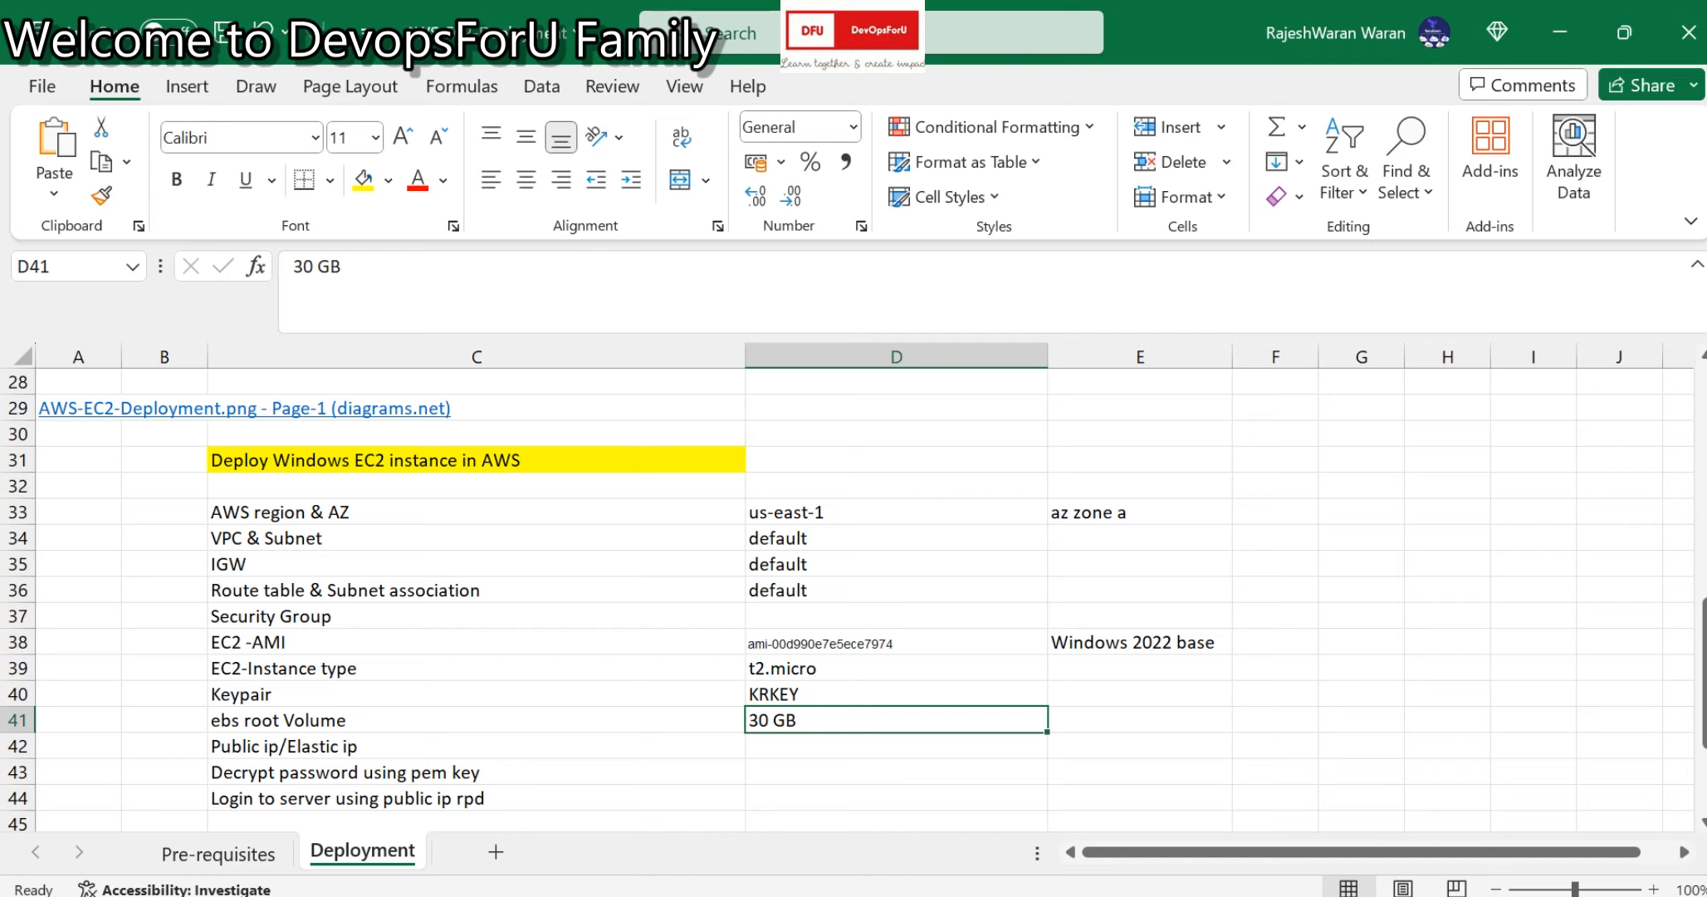
left_click(476, 746)
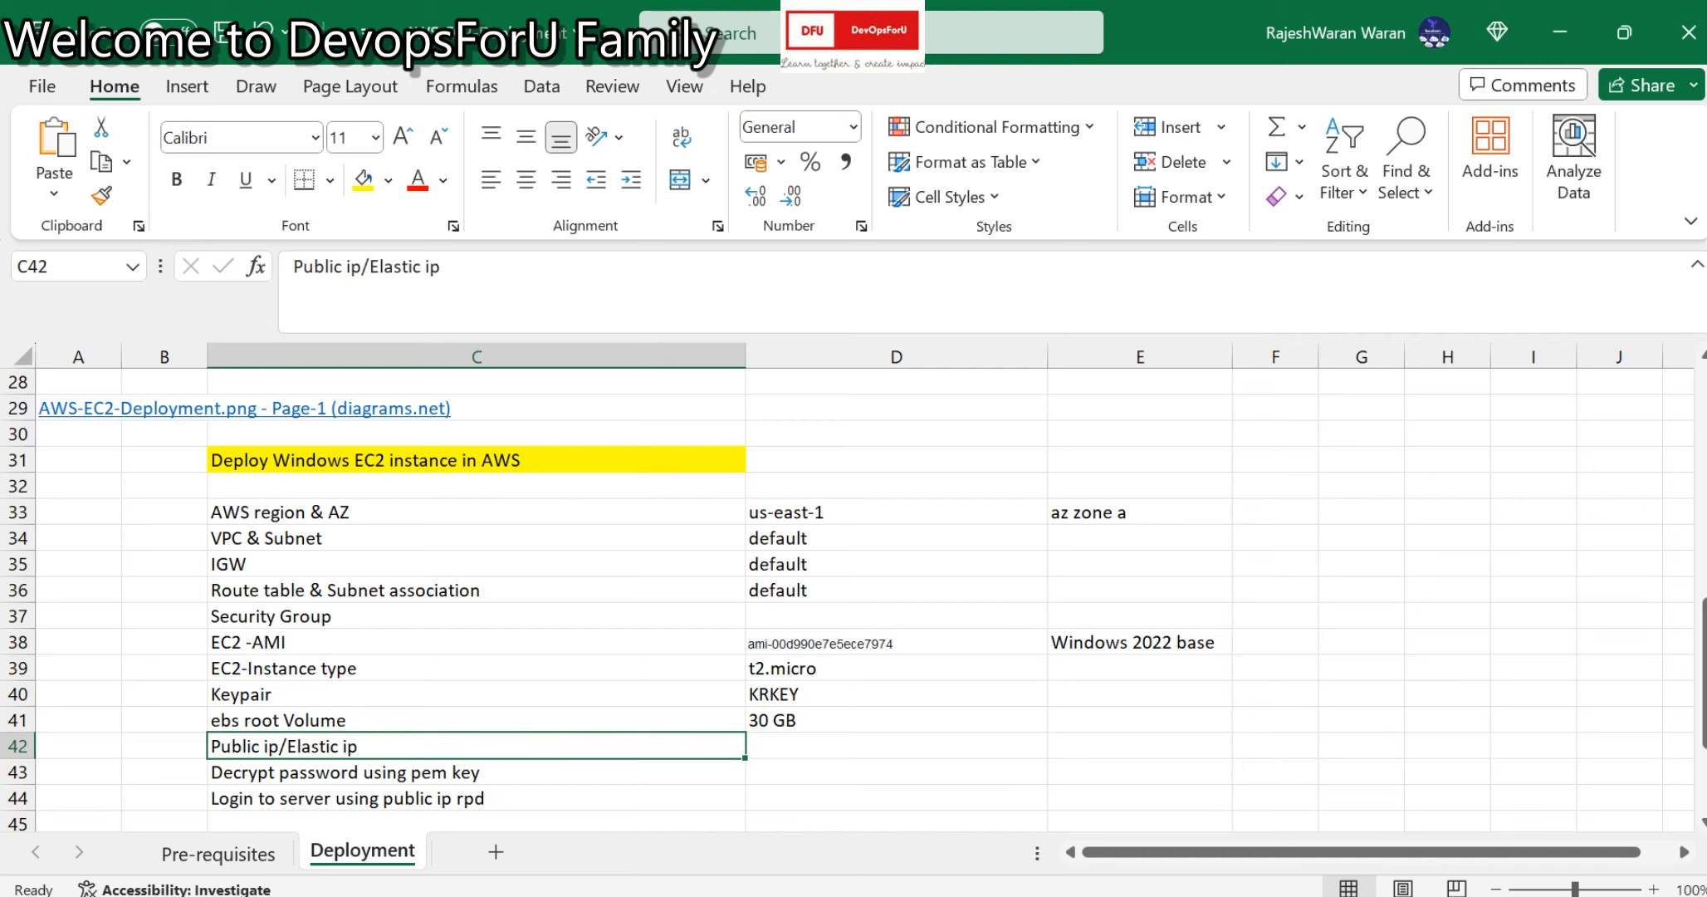
scroll(476, 616, "down", 2)
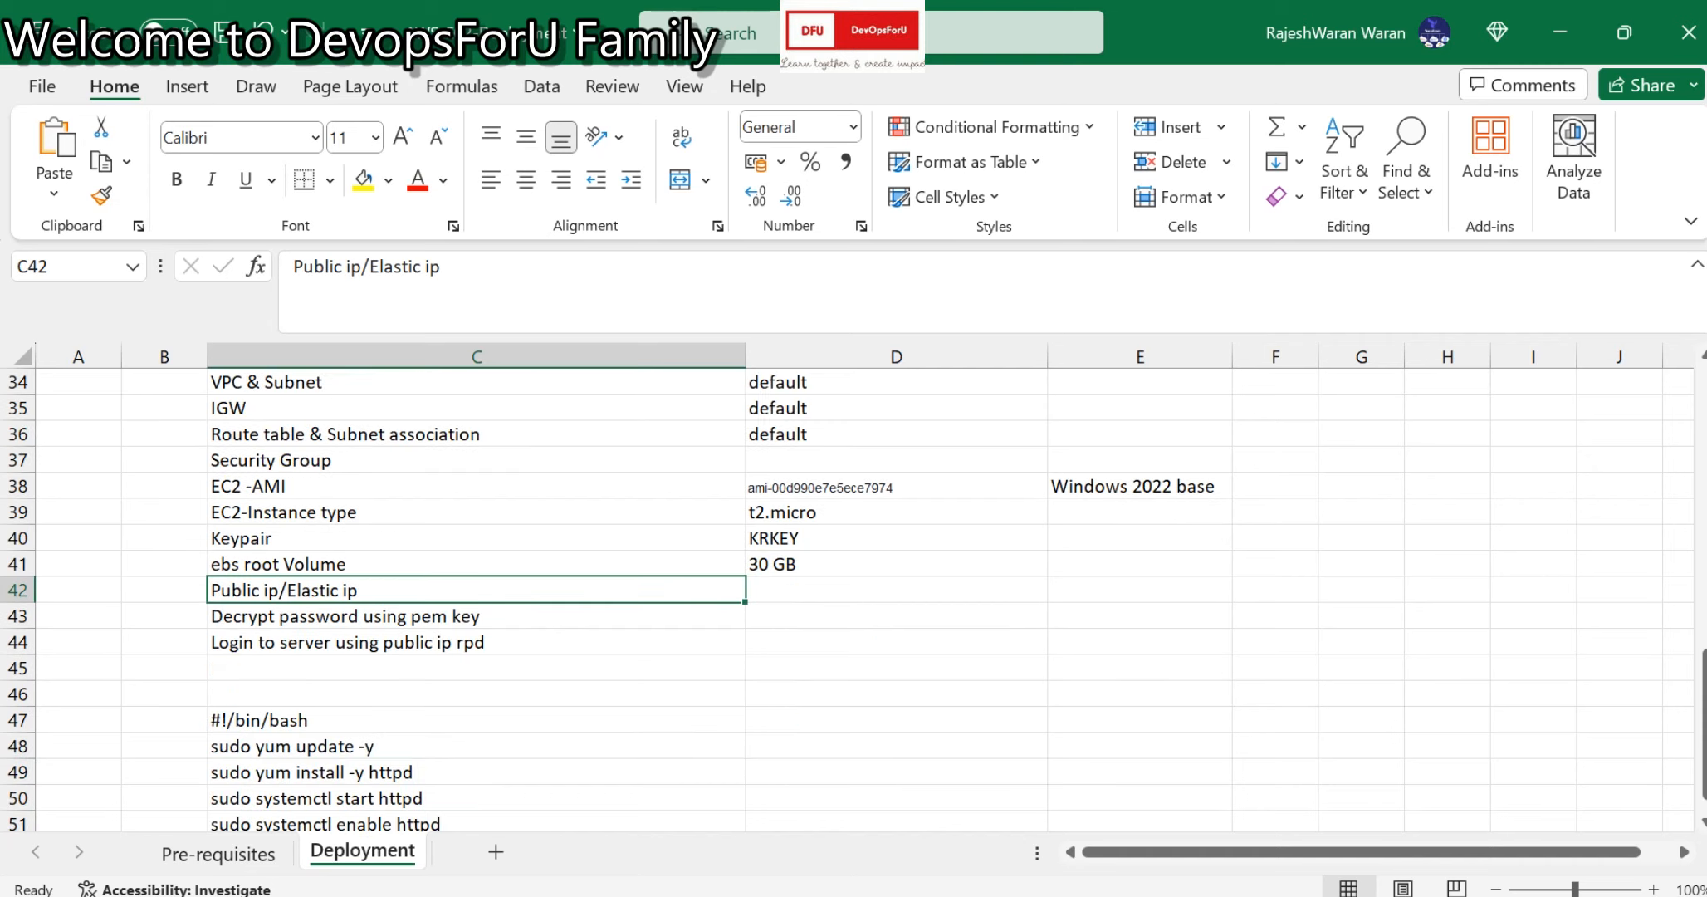
left_click(475, 616)
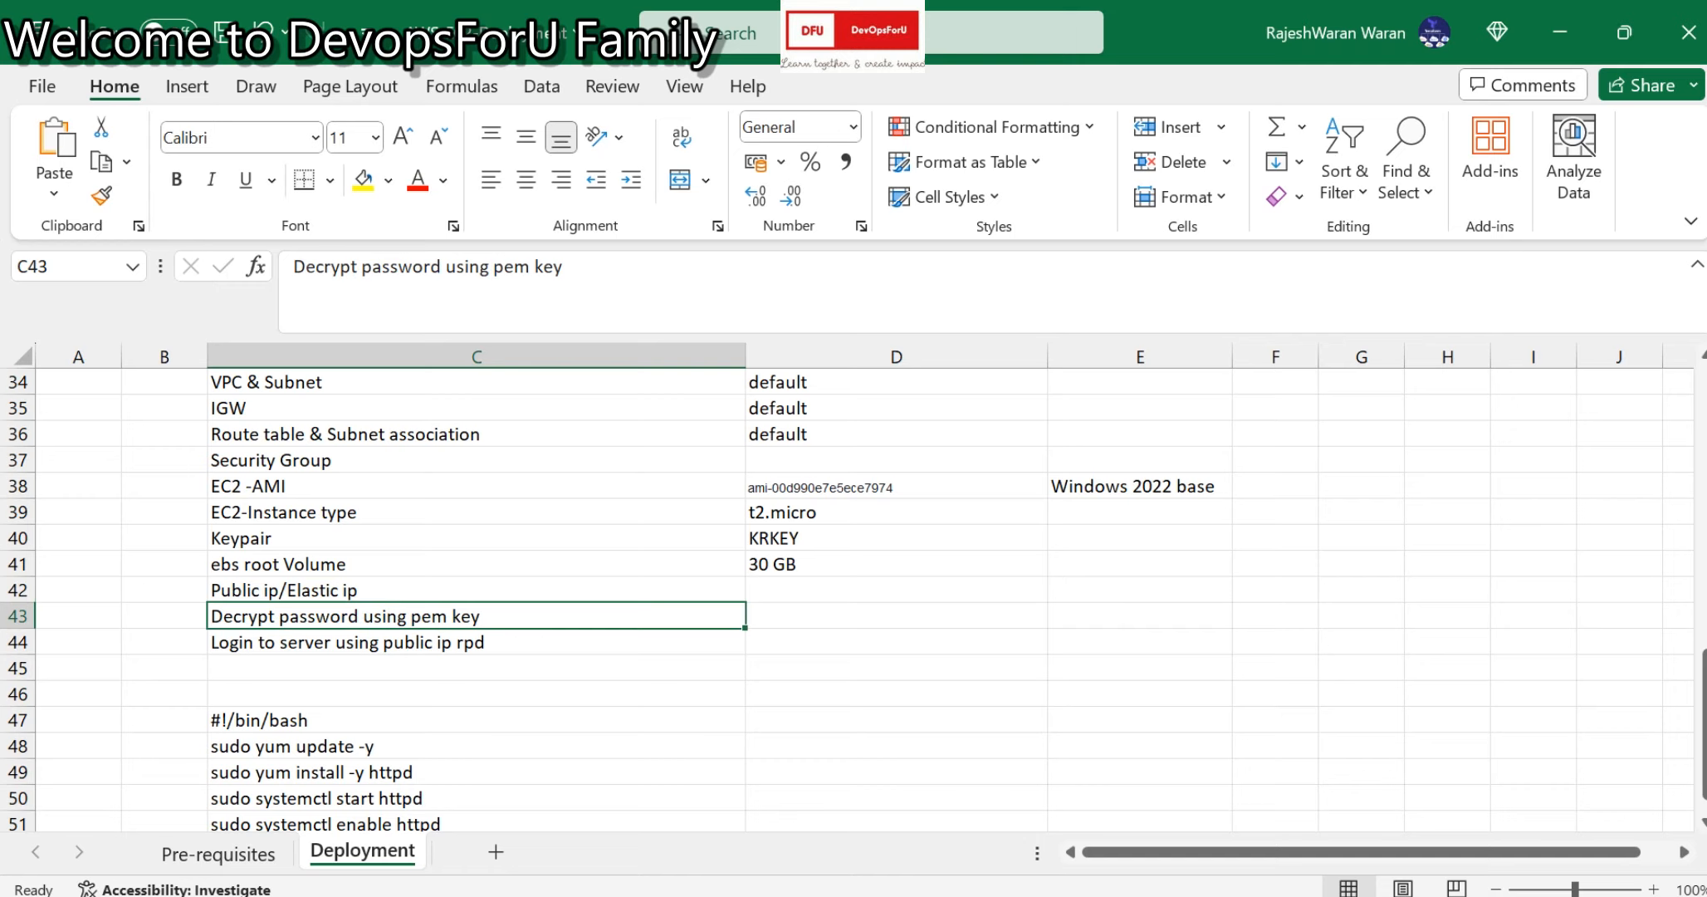
left_click(476, 642)
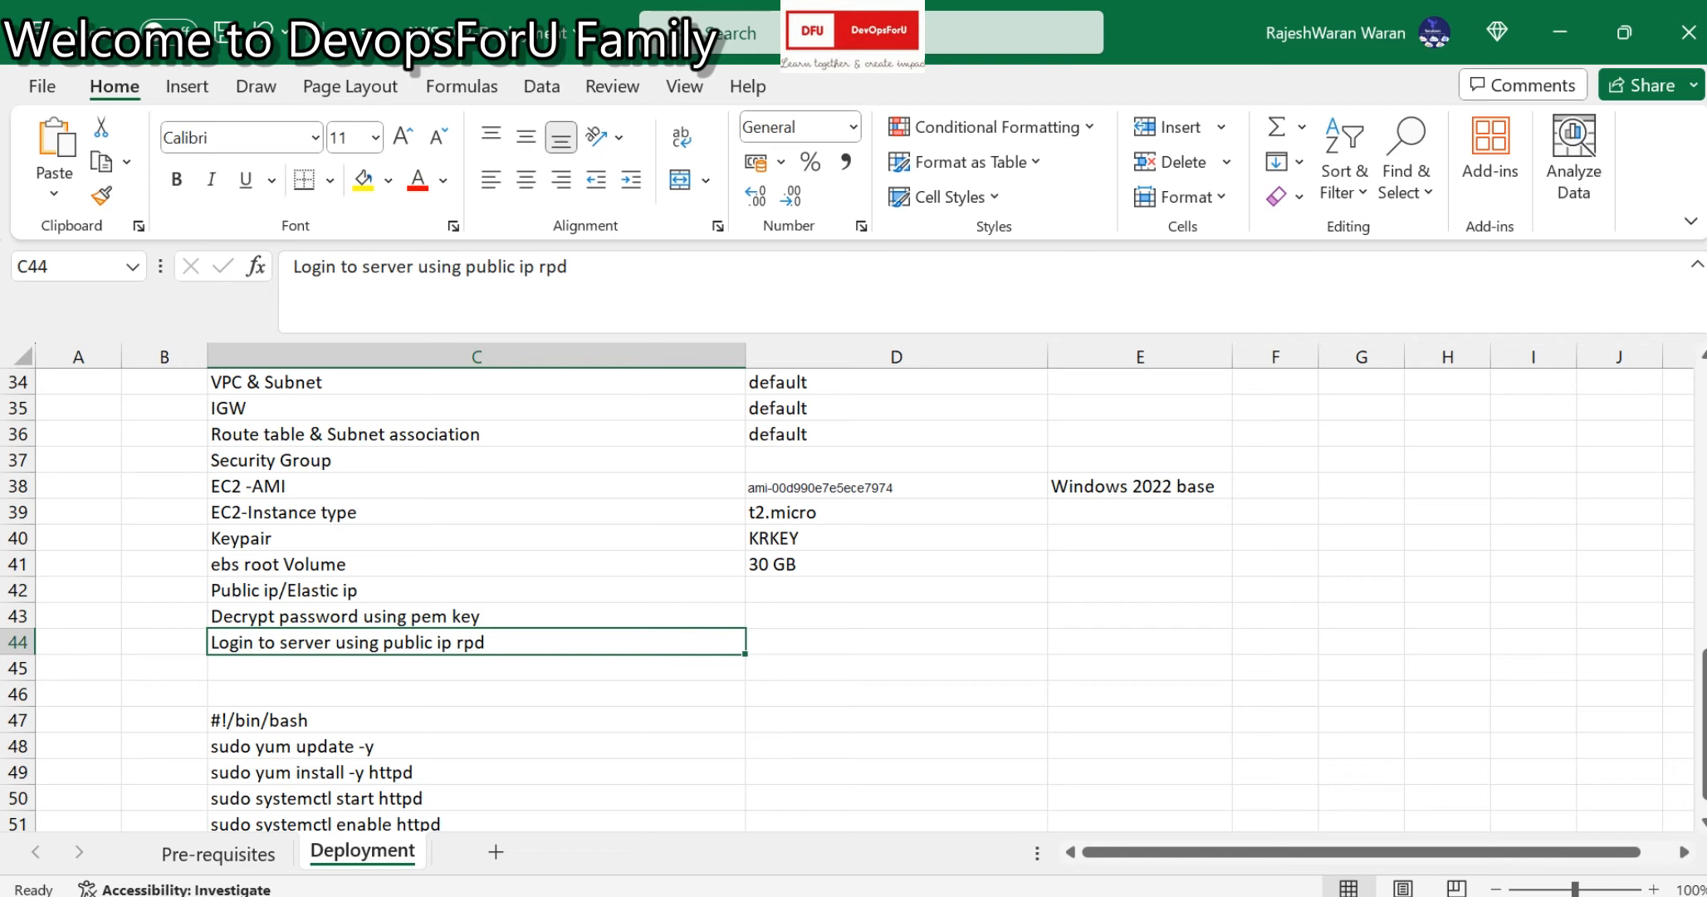
scroll(847, 598, "up", 3)
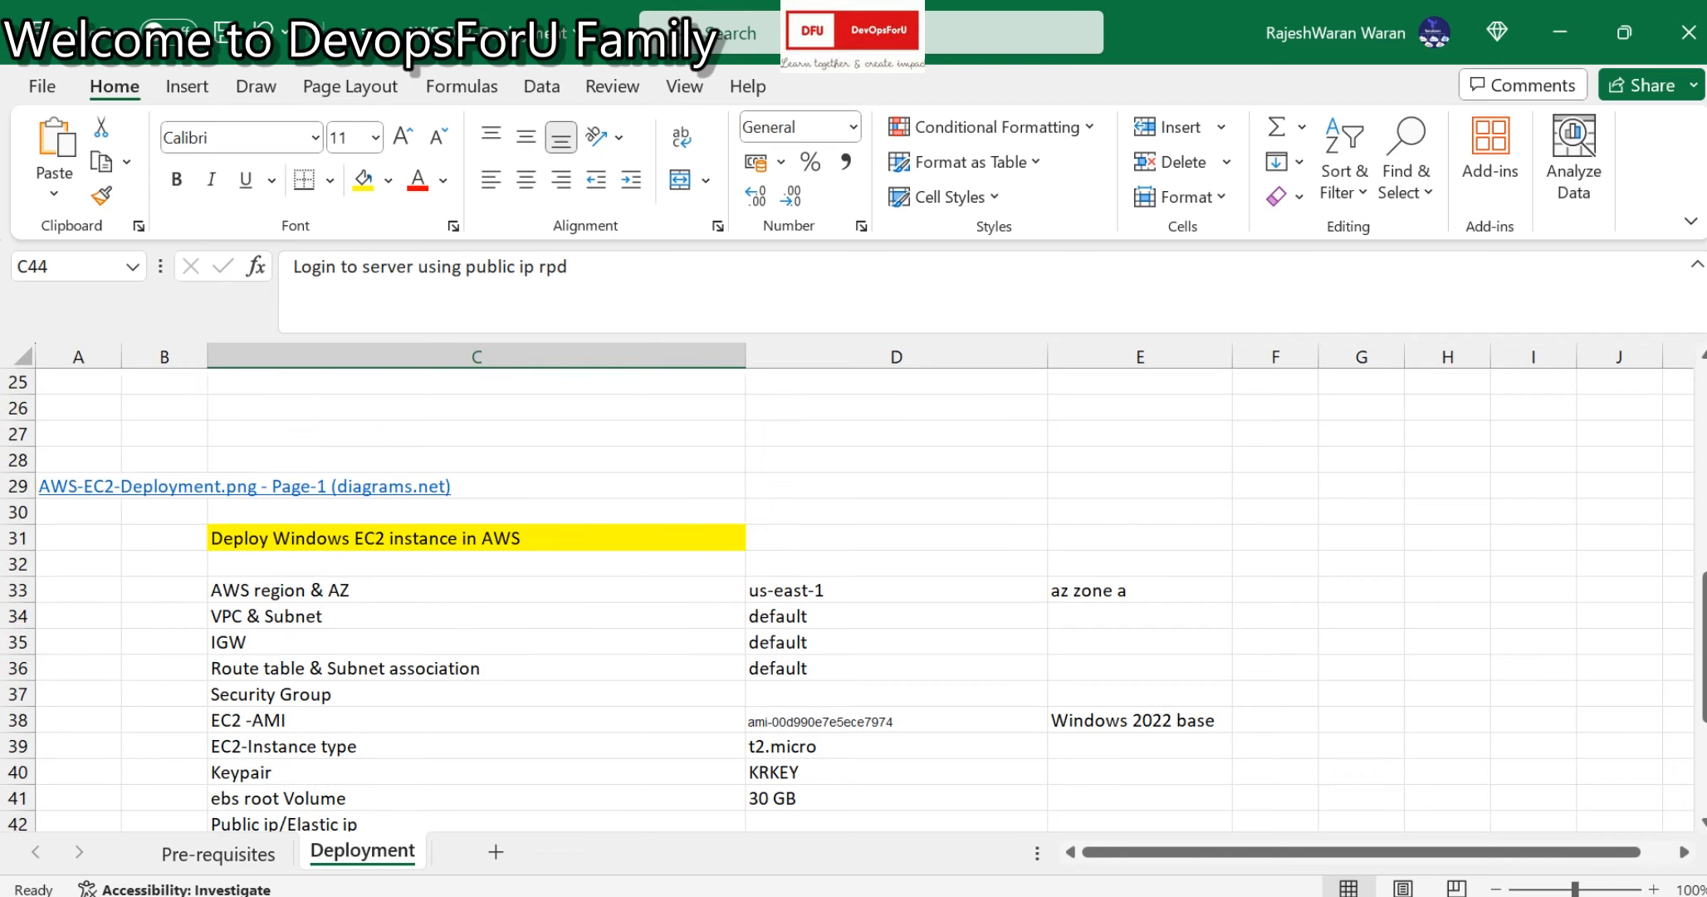
Search the console for 'key' and open the EC2 Key pairs page.
left_click(855, 893)
key("Escape")
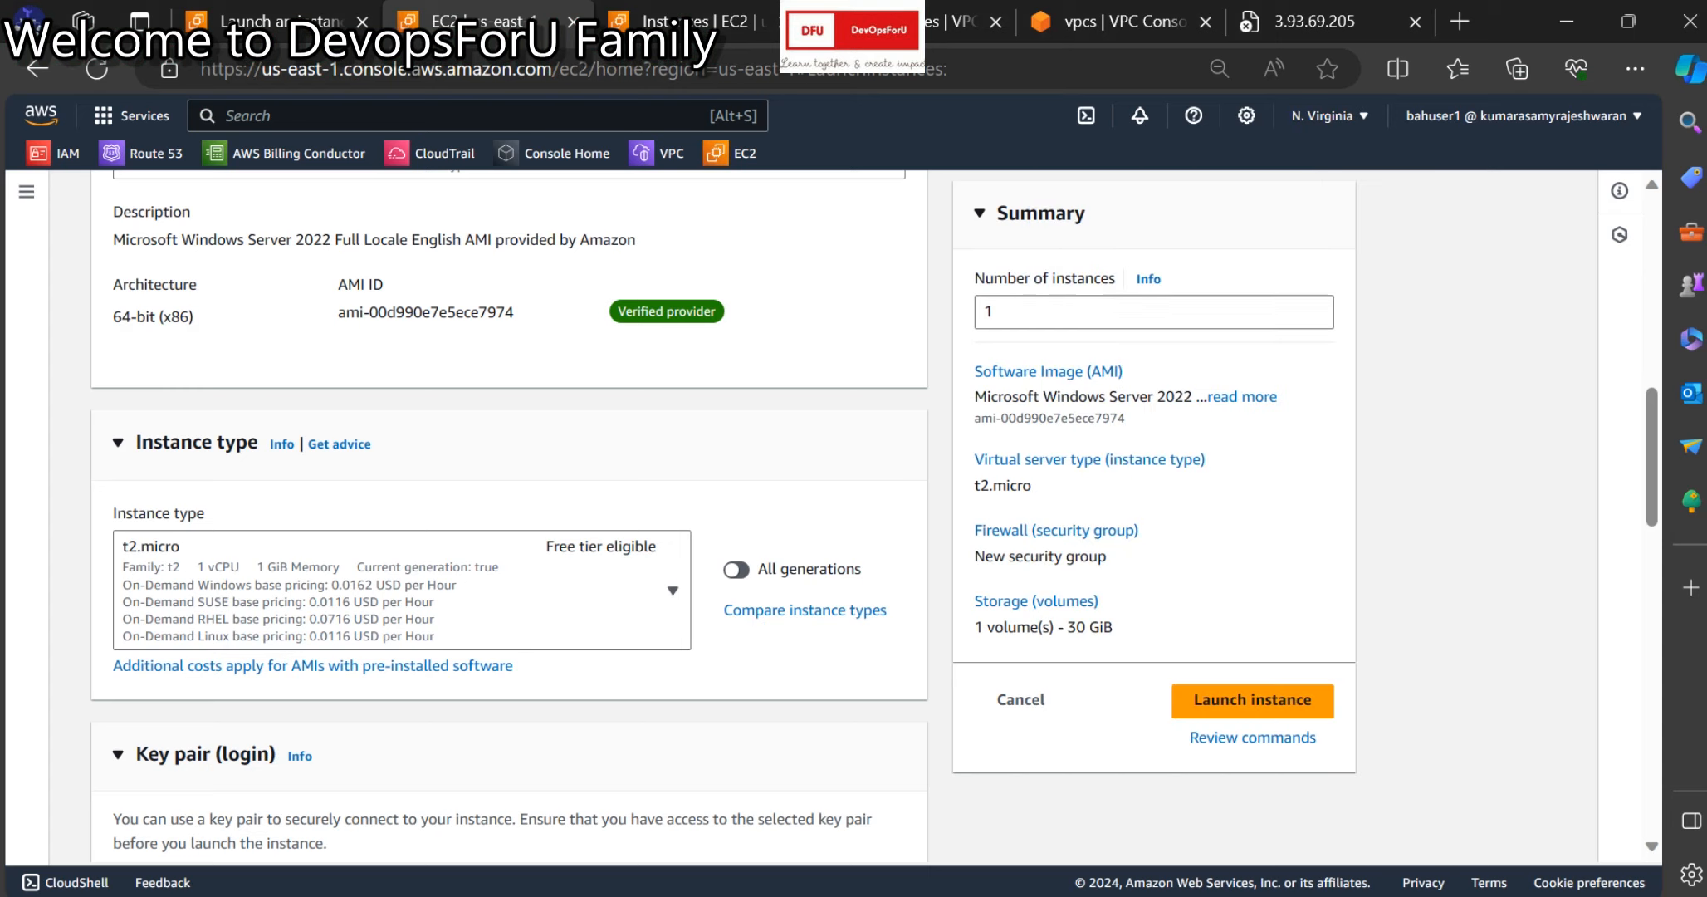
left_click(531, 116)
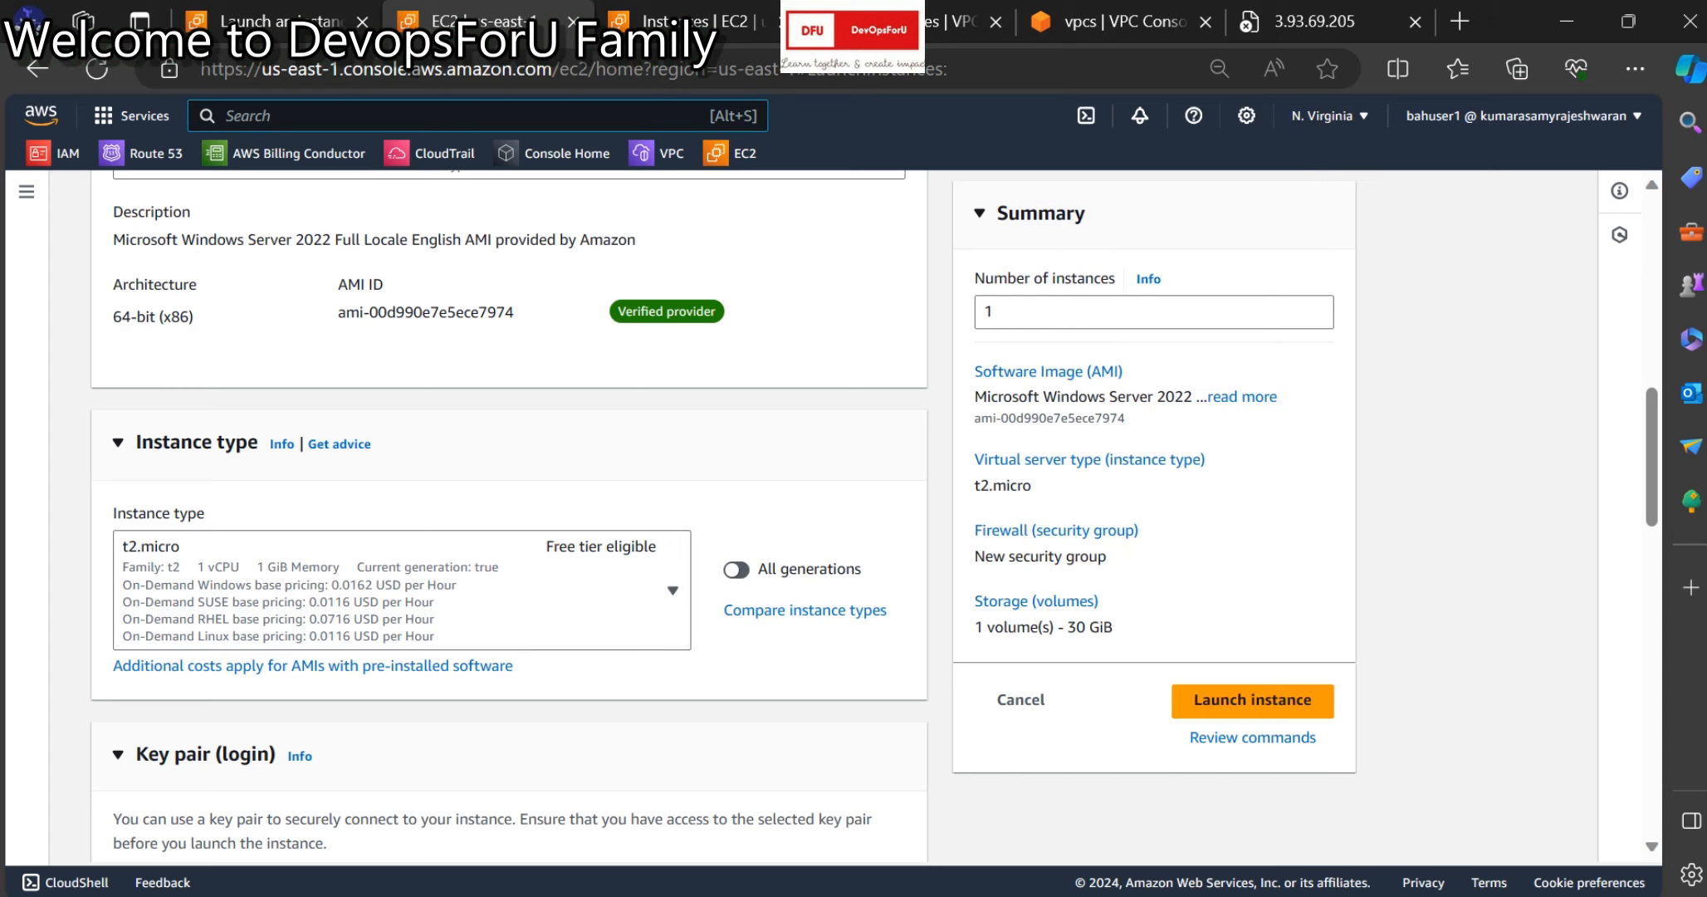
type("key")
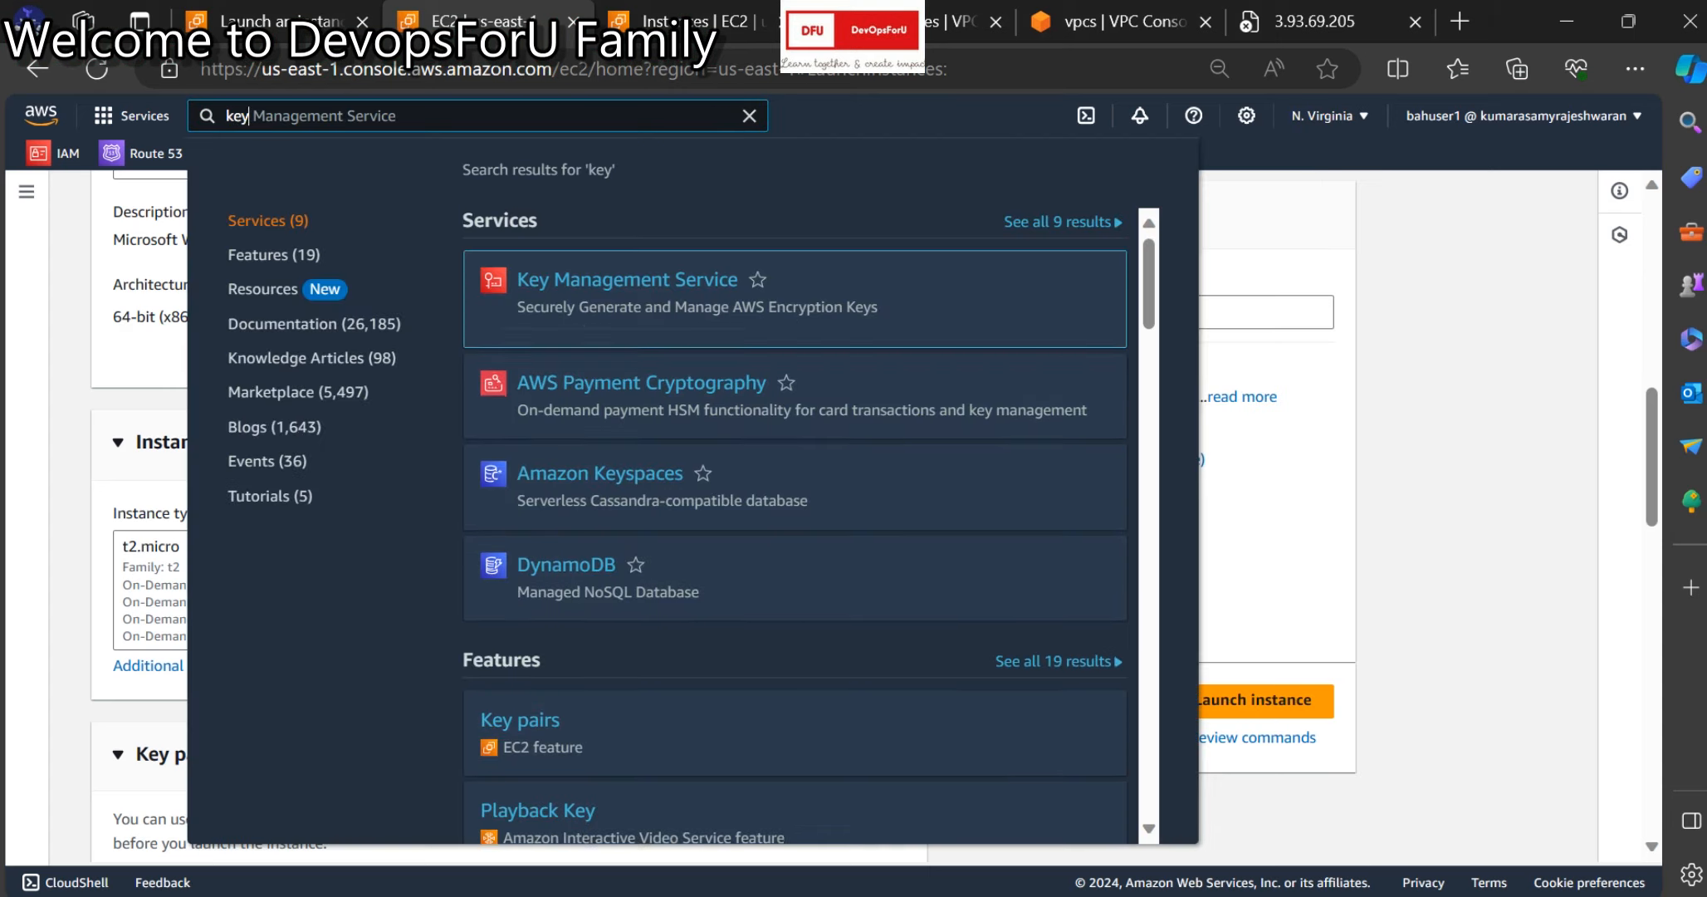
left_click(520, 708)
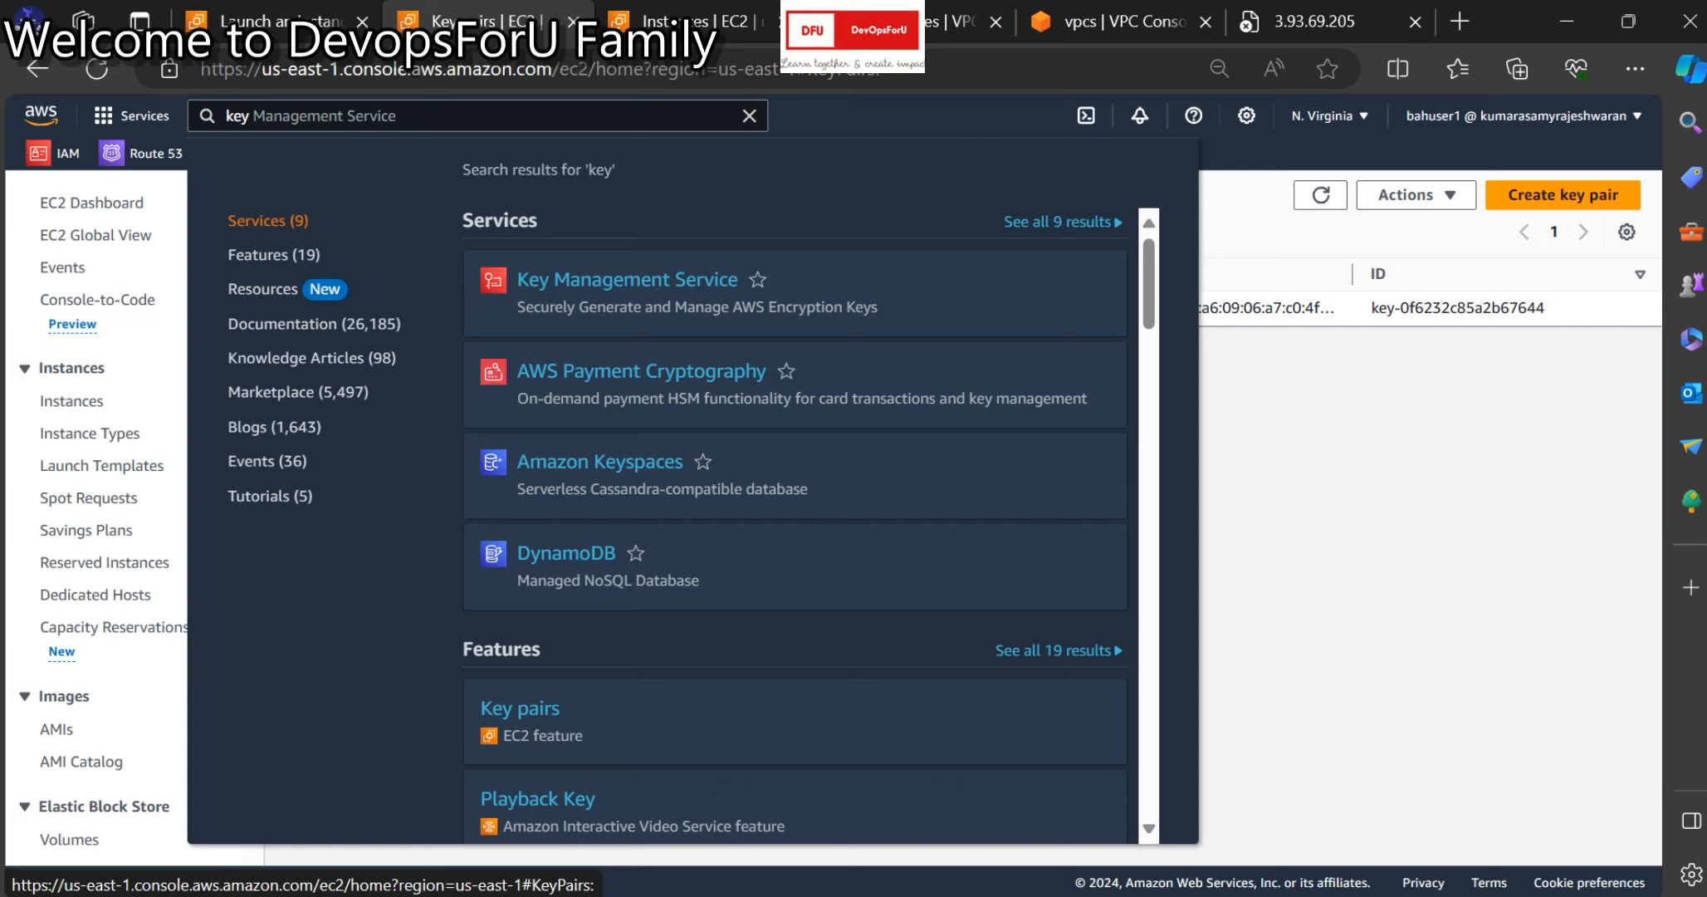
Close the Route tables and VPCs tabs and open Key pairs in a new tab.
left_click(951, 22)
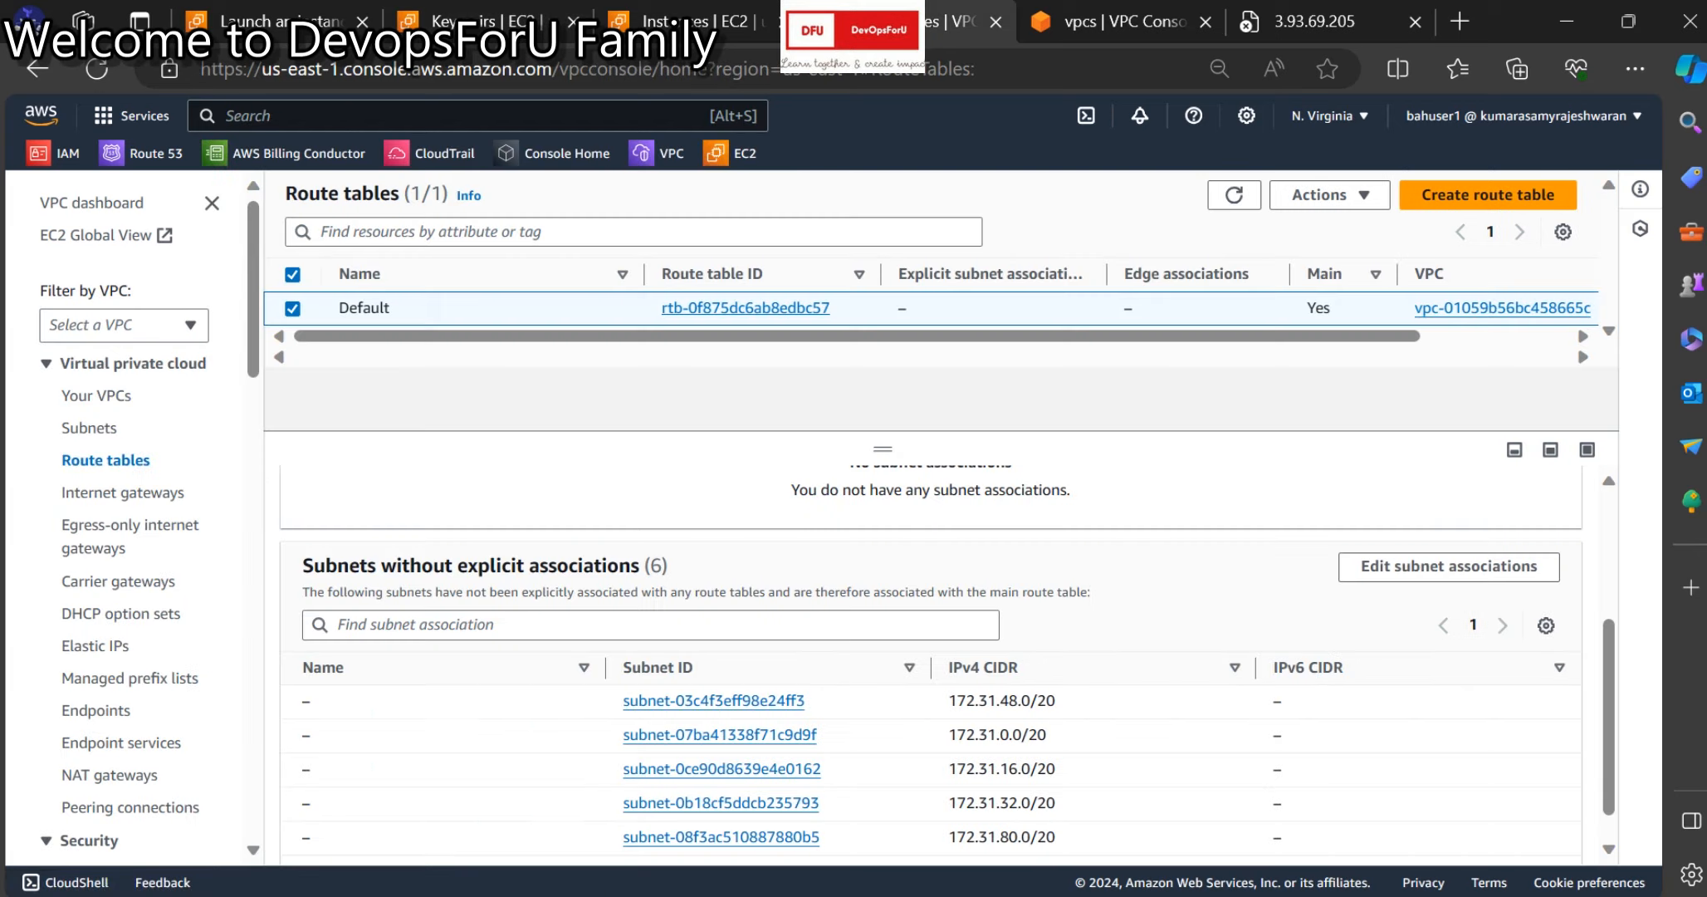
left_click(995, 23)
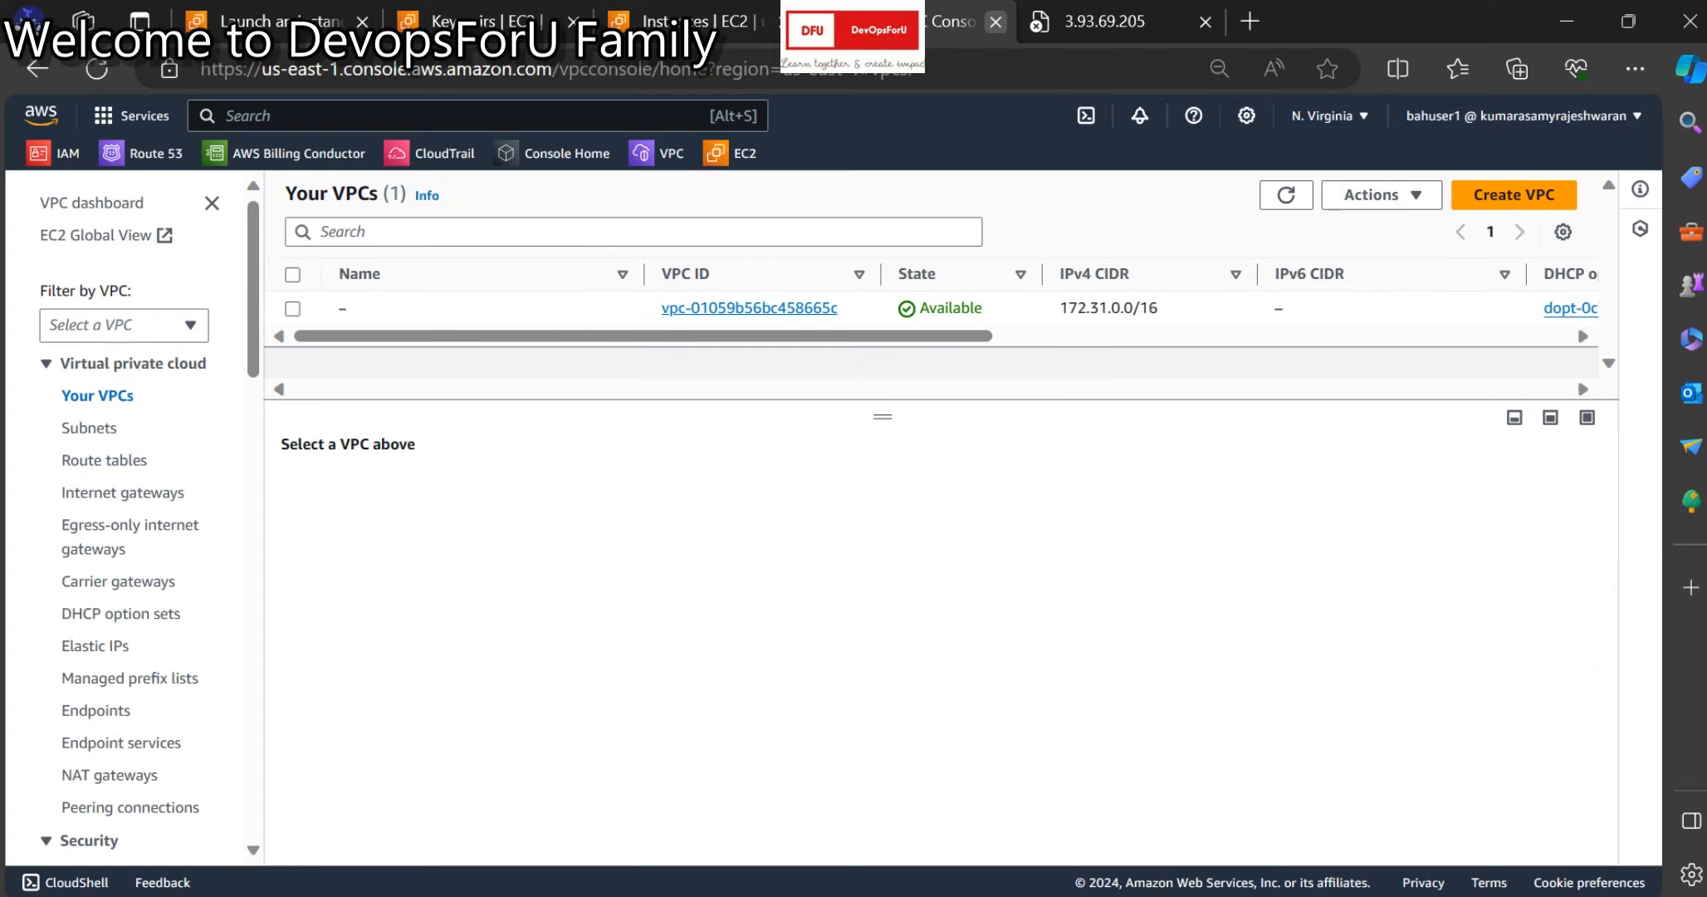
left_click(996, 22)
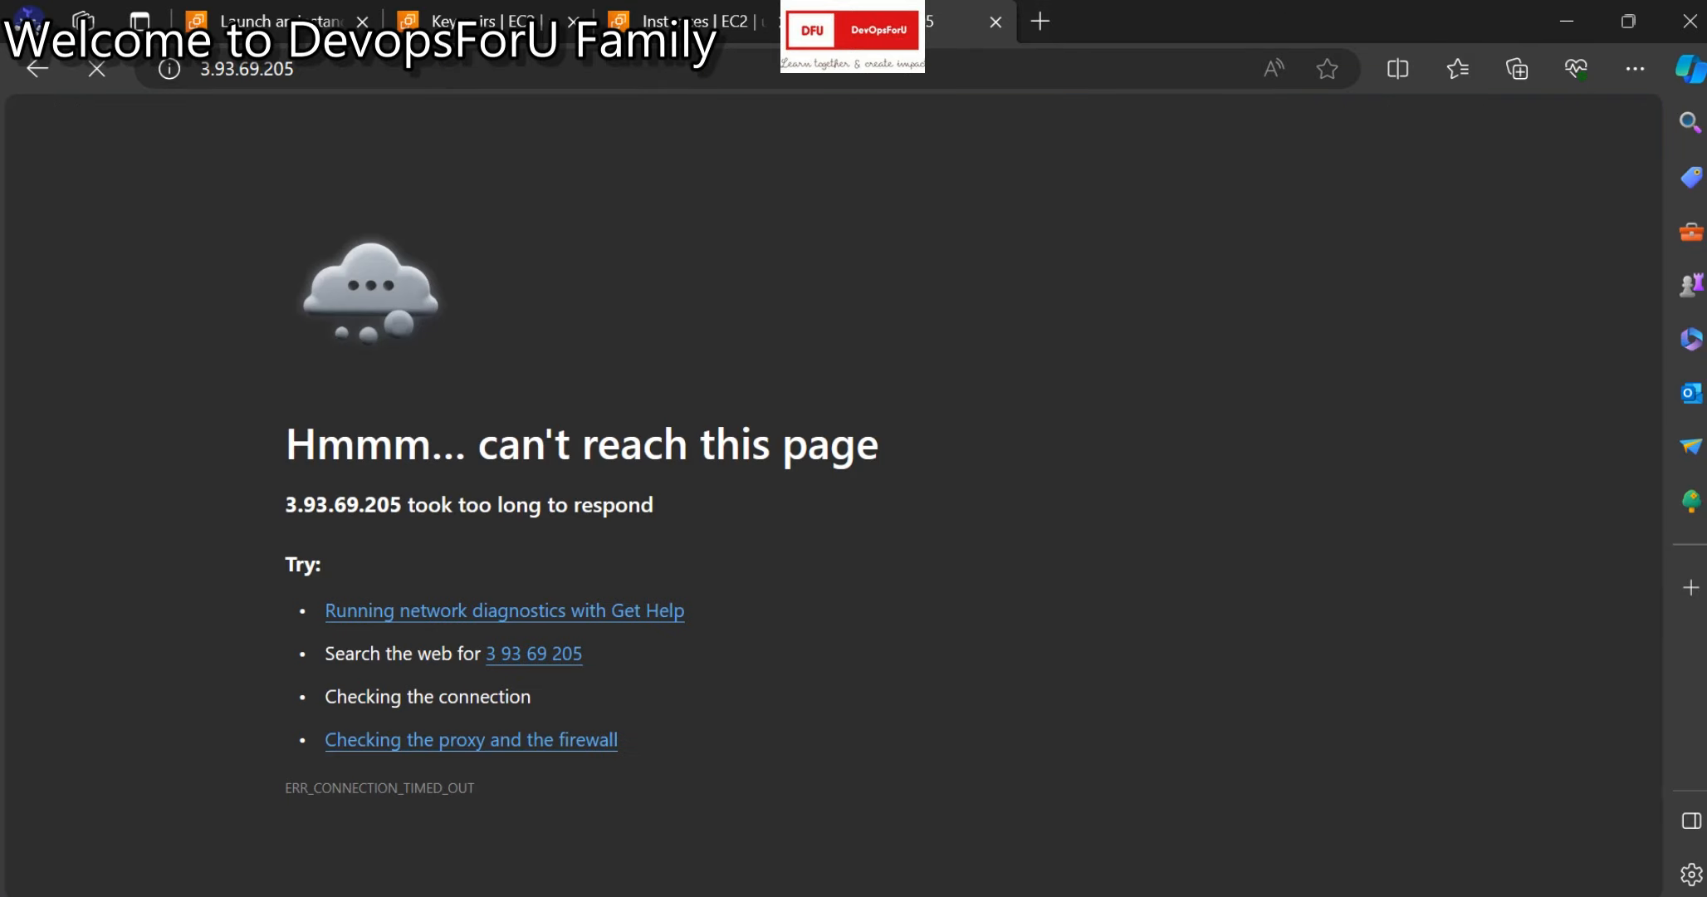
left_click(492, 22)
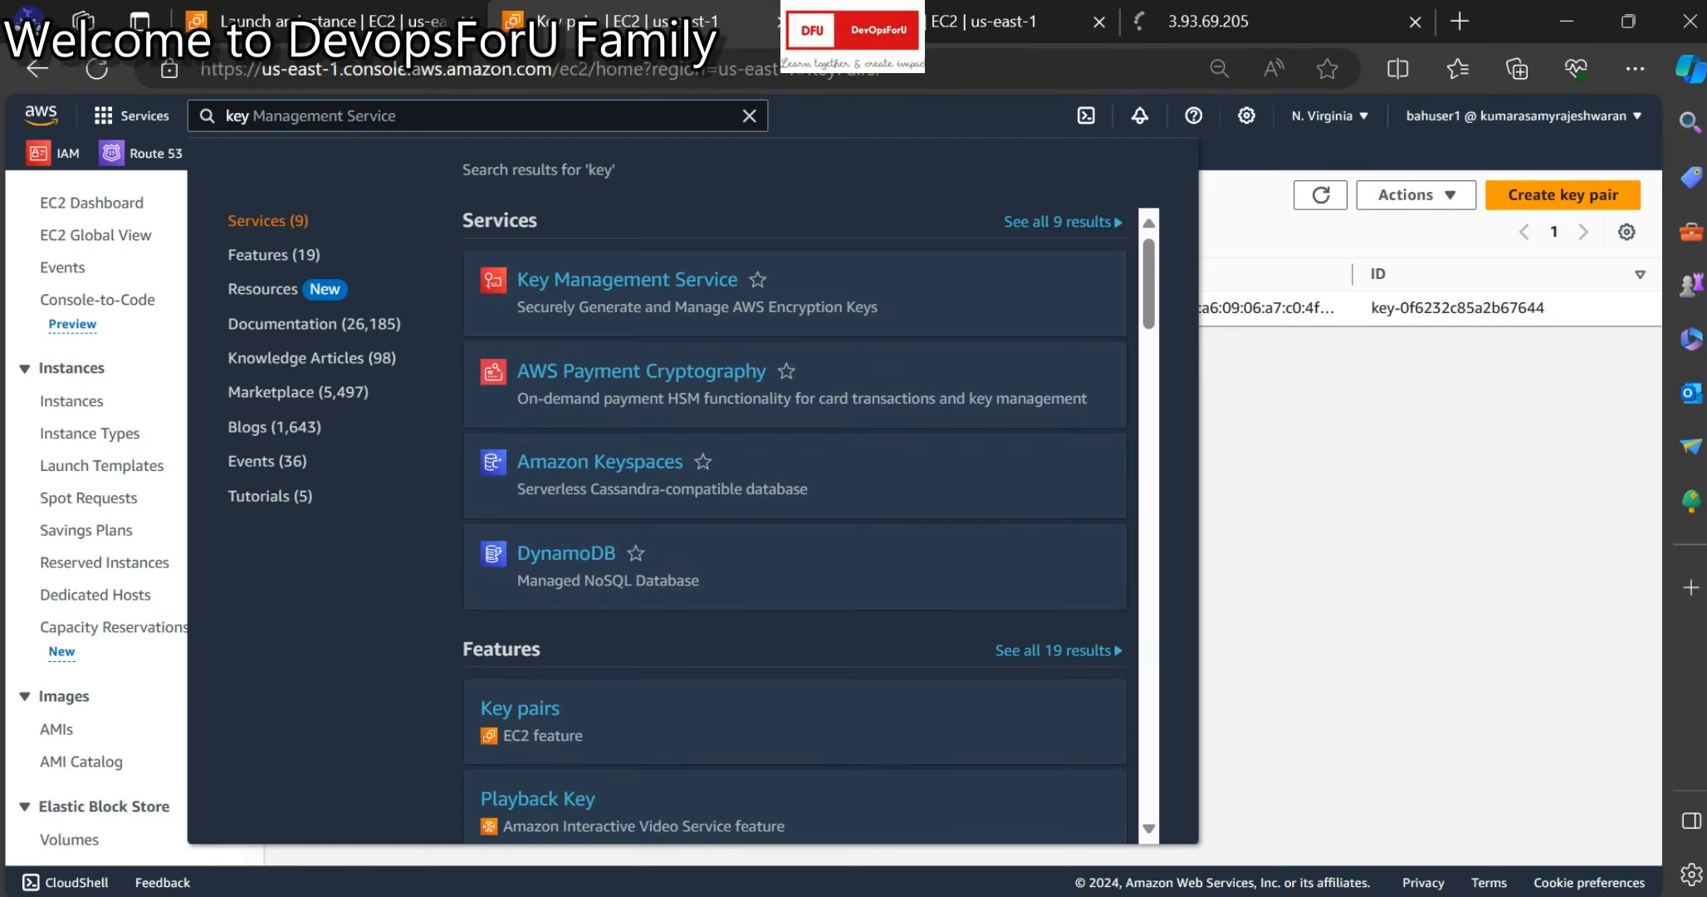
right_click(541, 703)
left_click(682, 307)
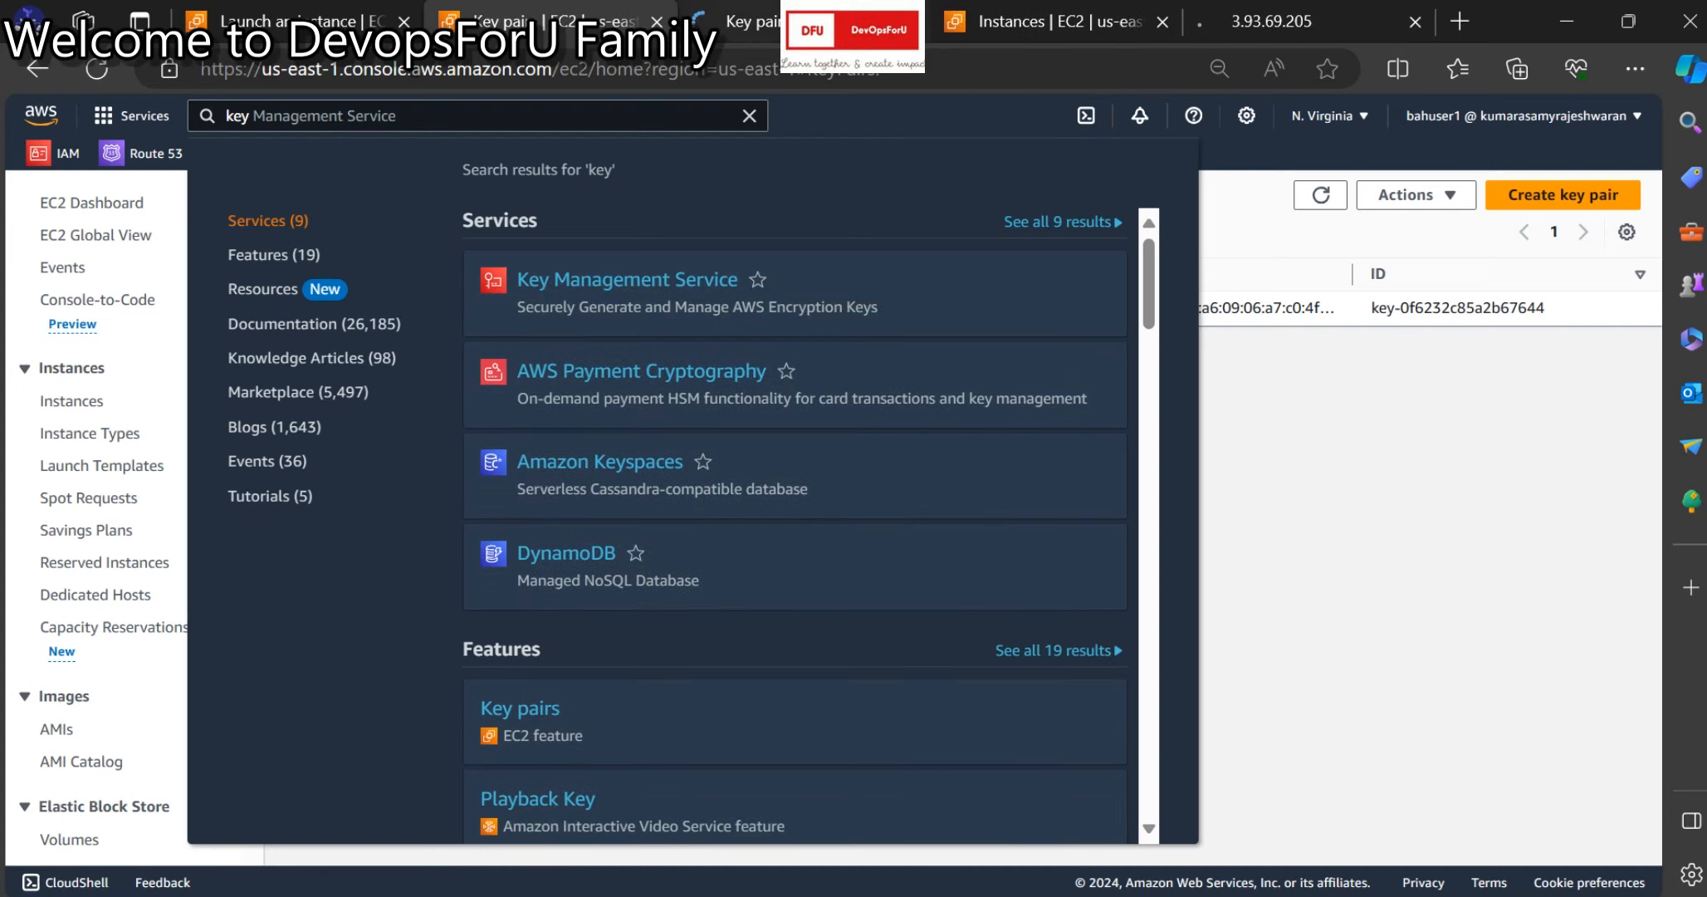
left_click(745, 21)
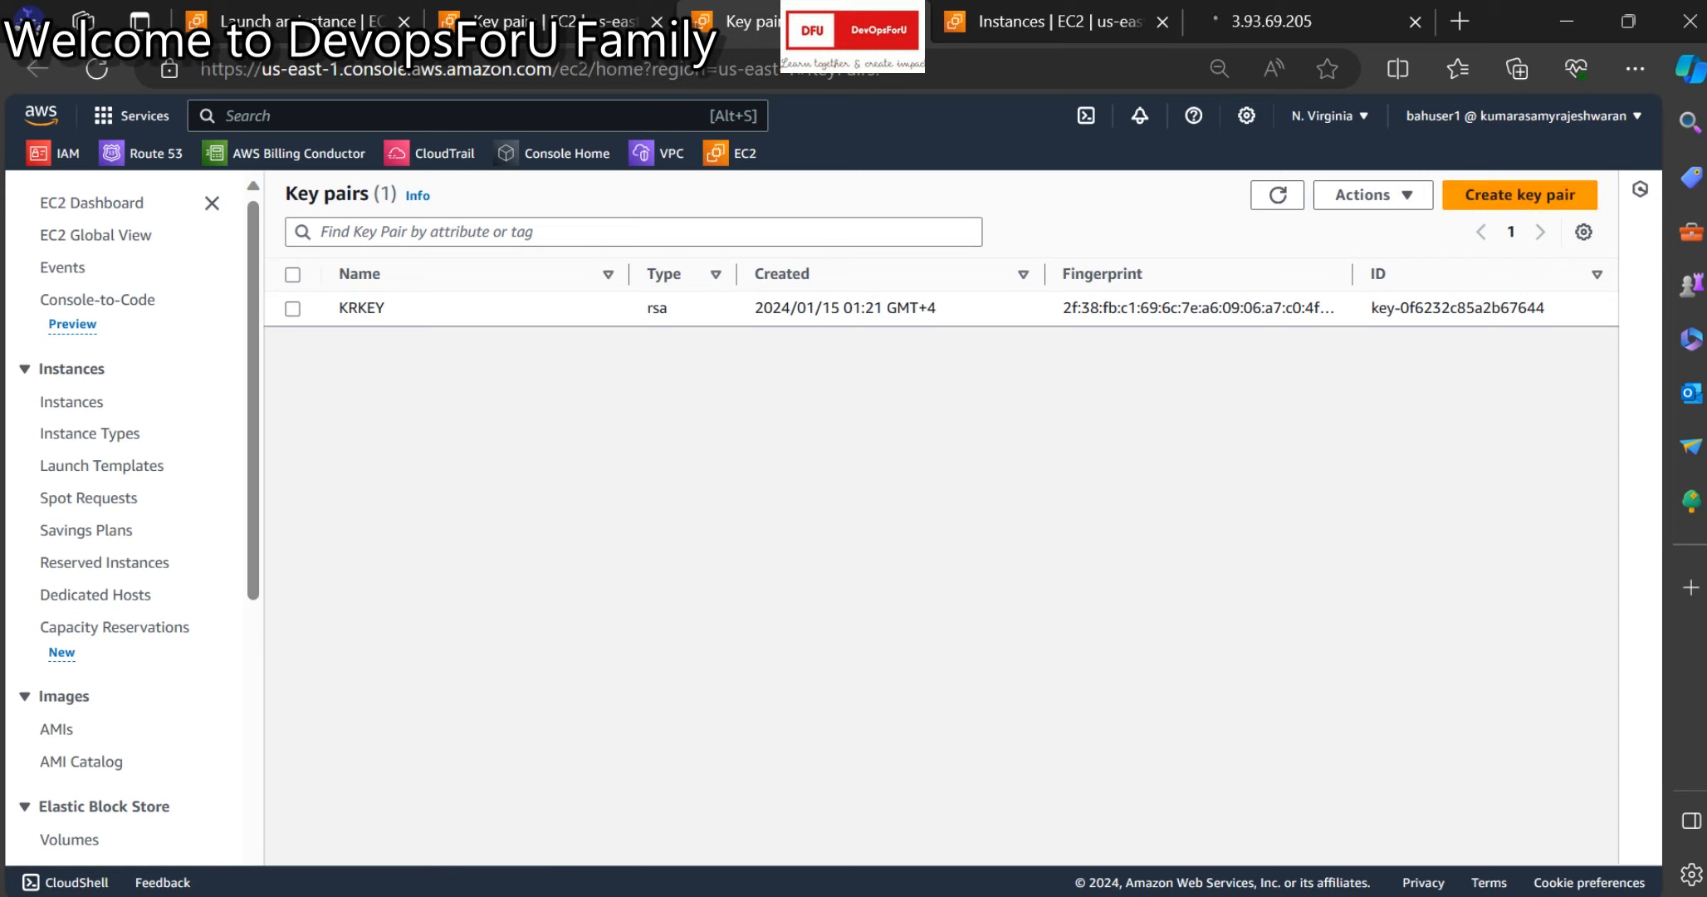
left_click(1520, 194)
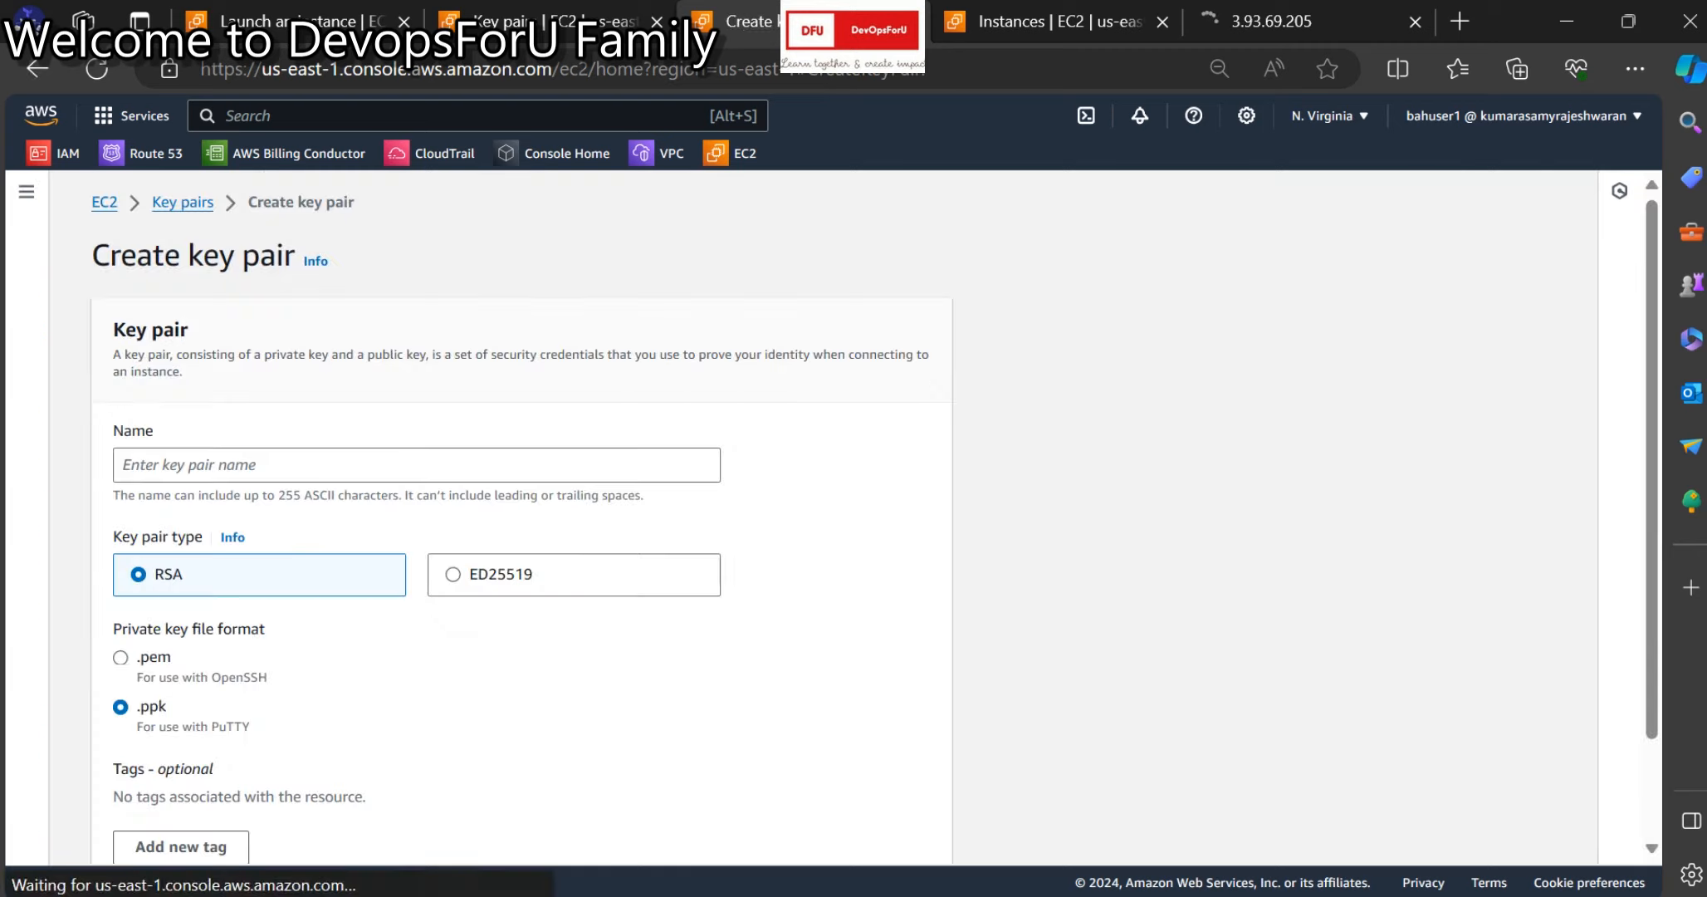
type("demo")
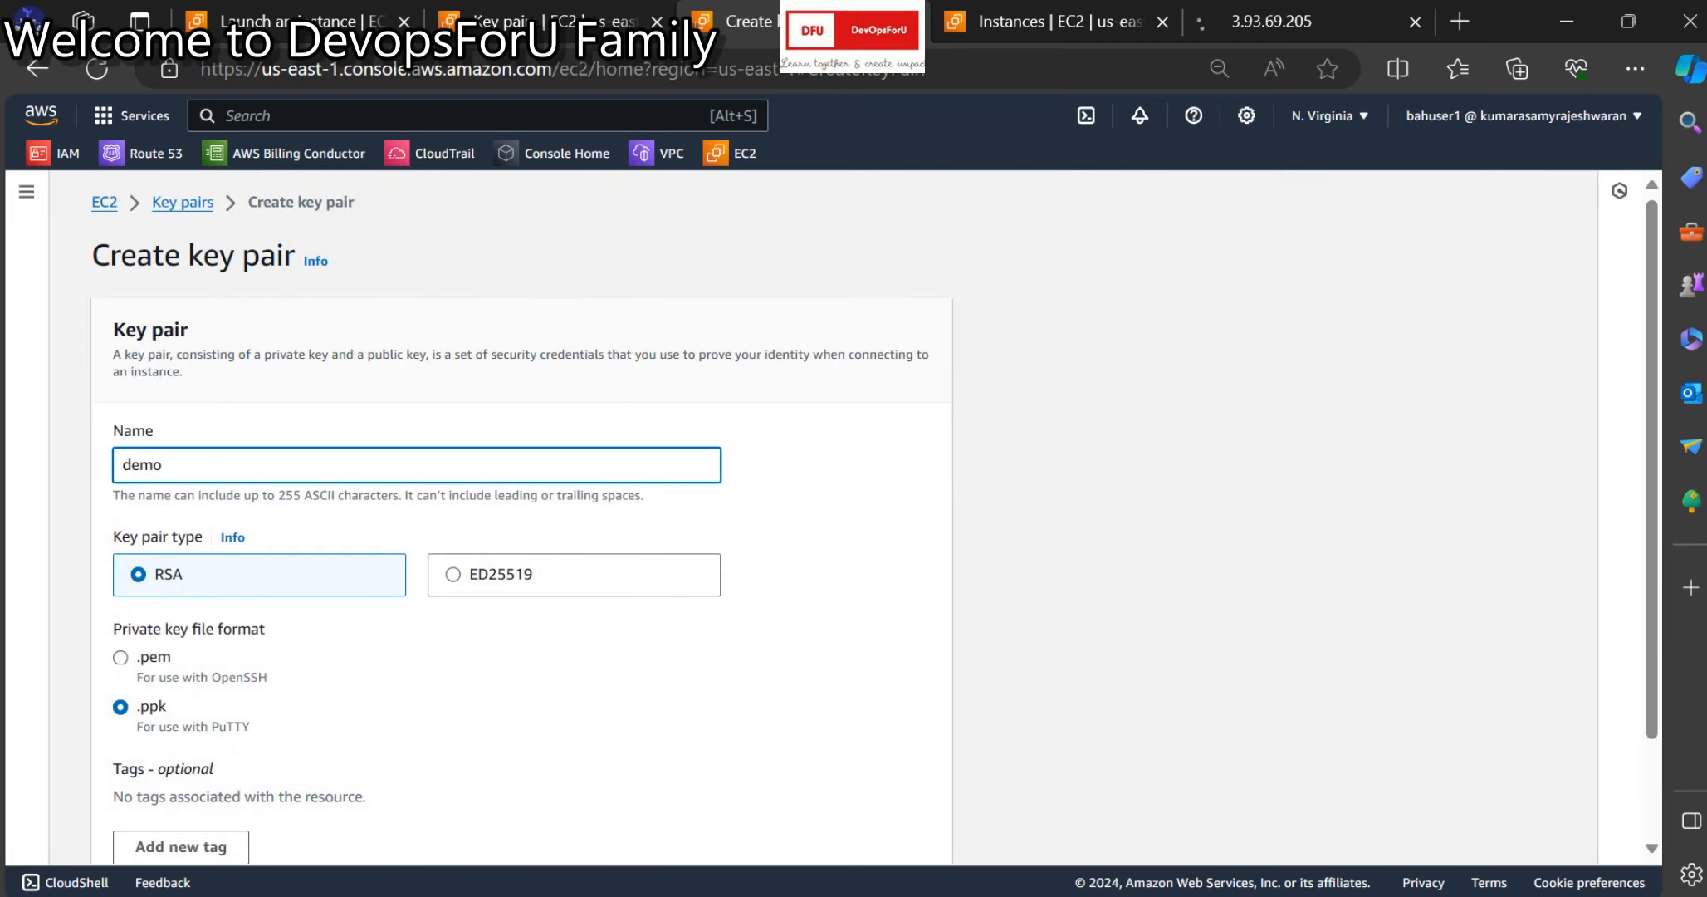
scroll(522, 498, "down", 2)
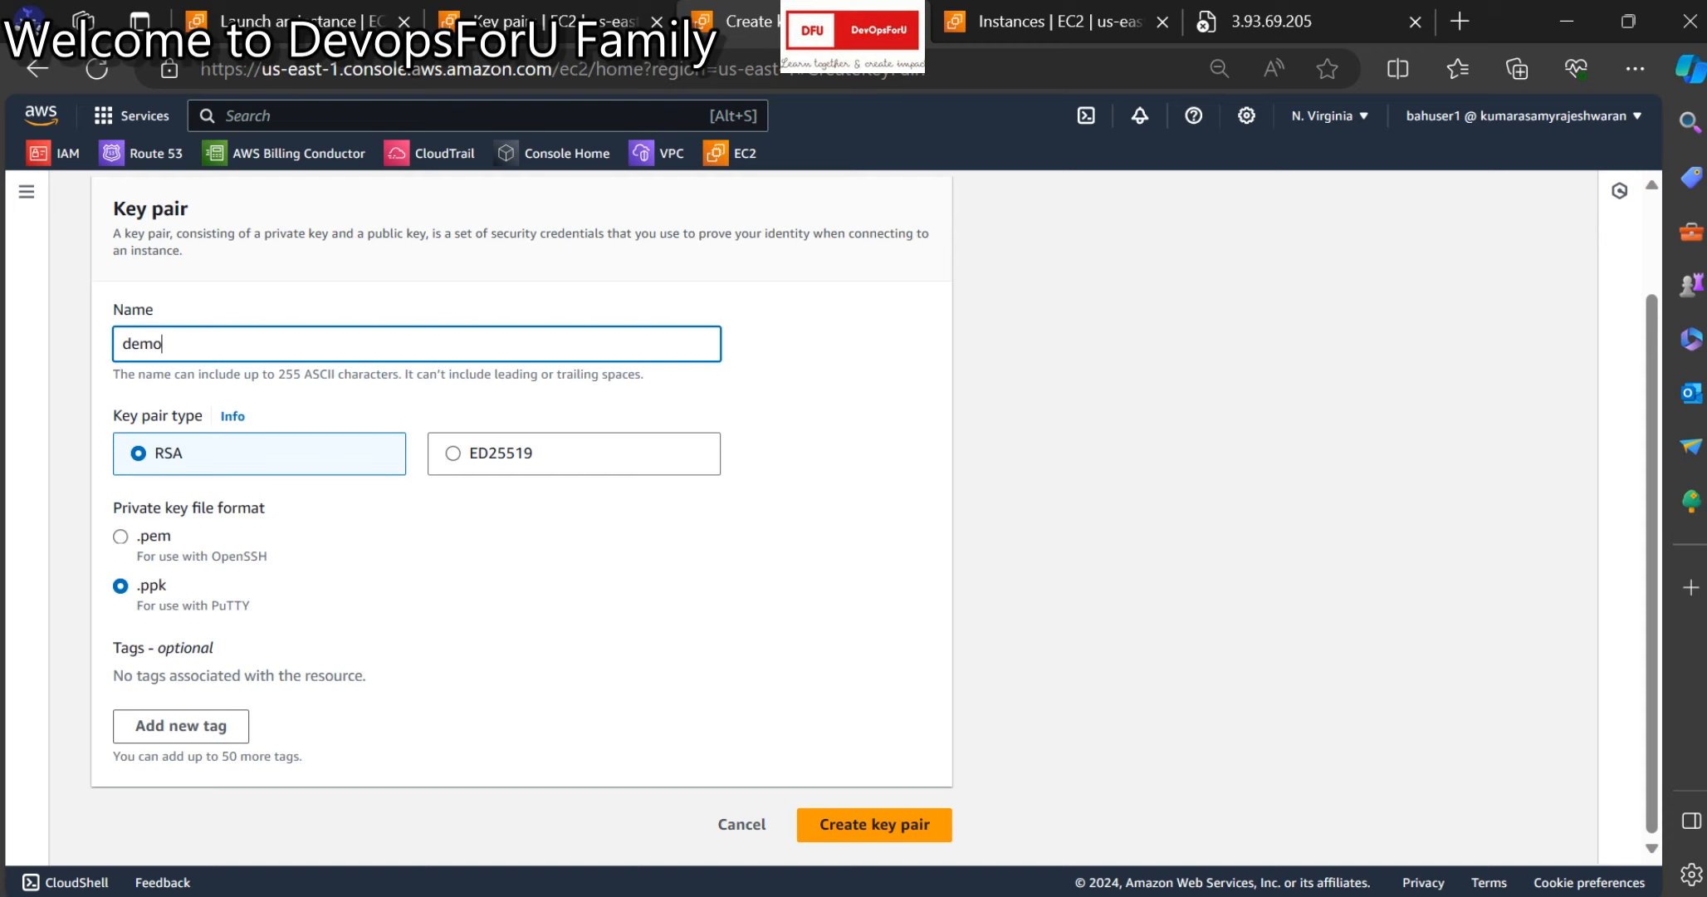
left_click(742, 823)
Launch Paint with mspaint from the Run prompt and maximise it.
mouse_move(676, 895)
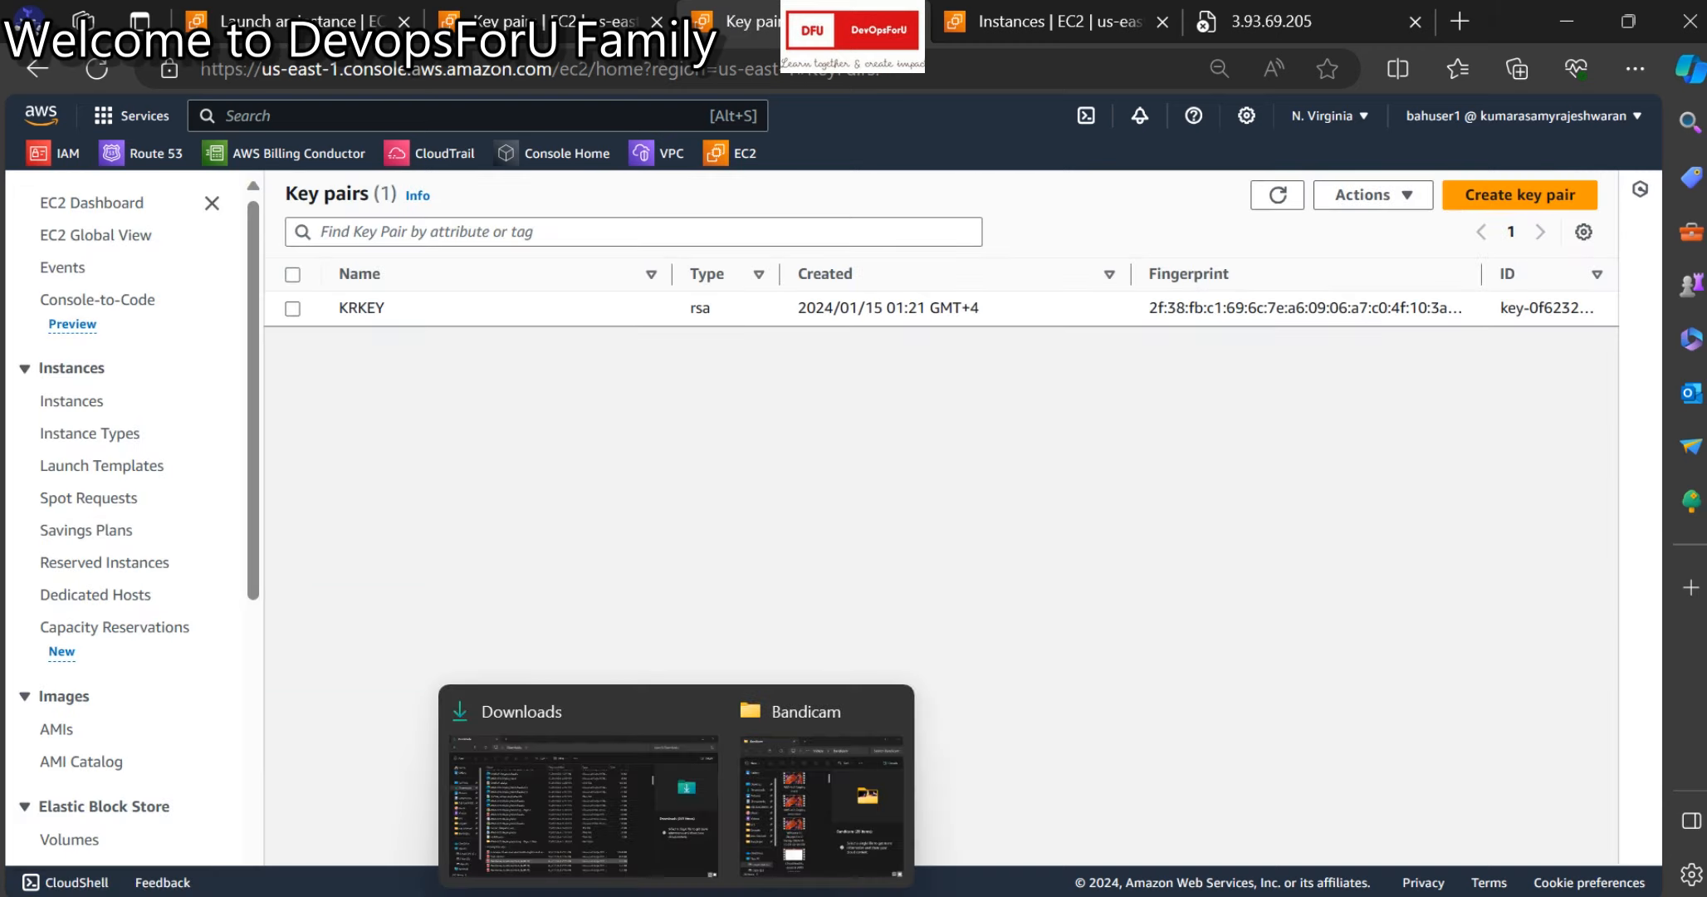
key("super+r")
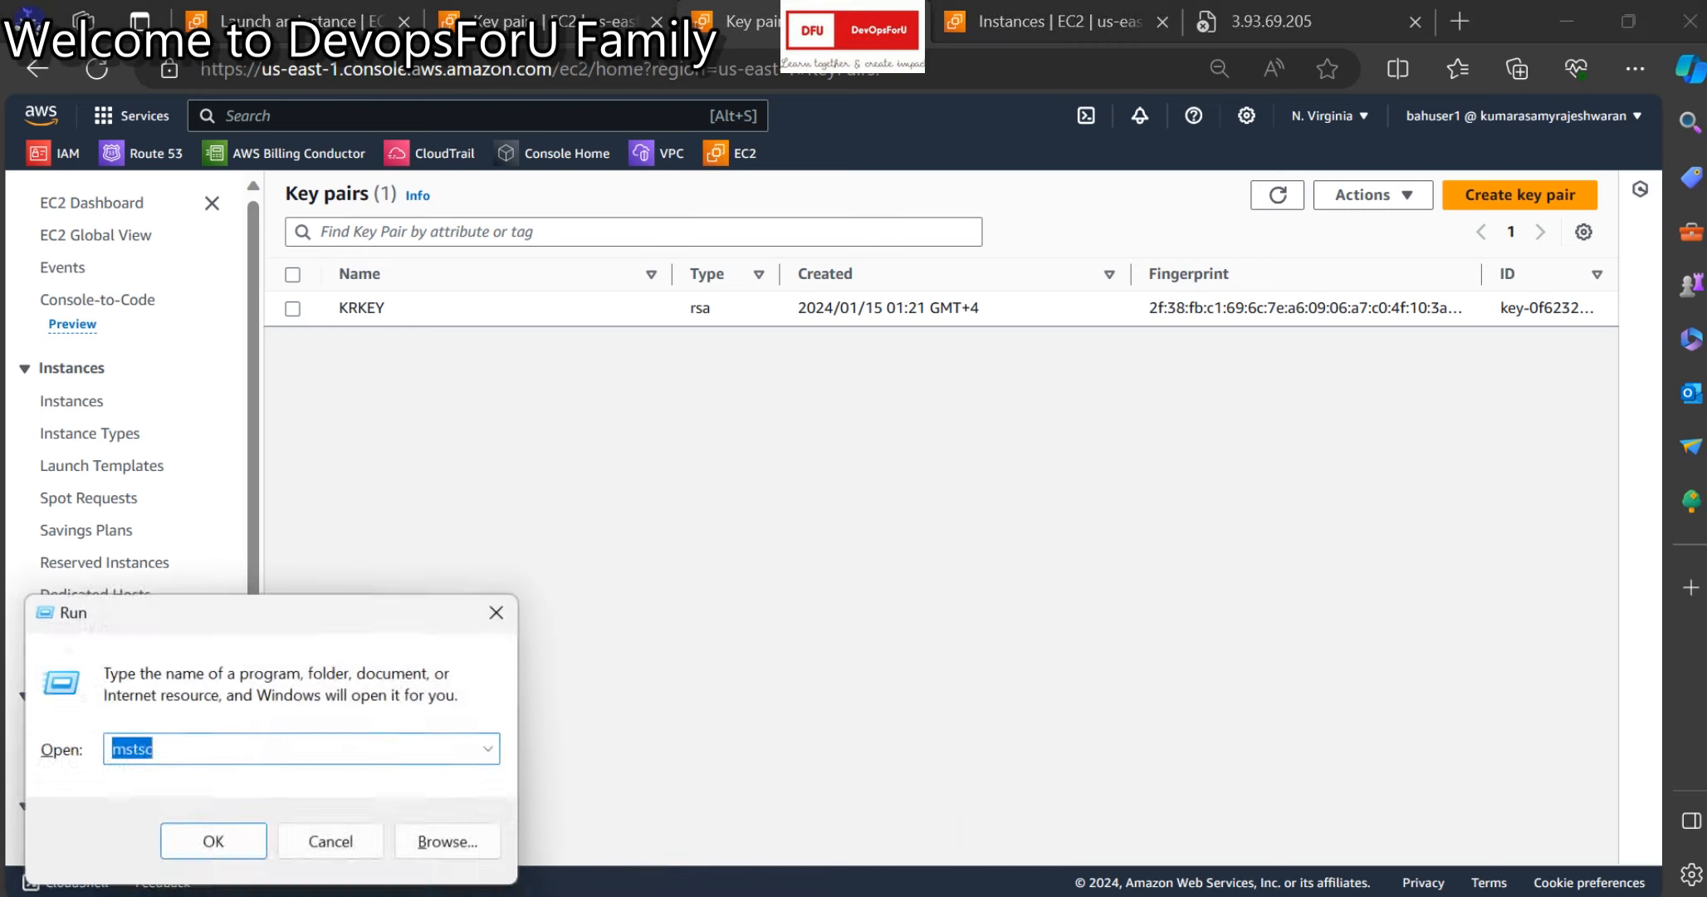
type("msp")
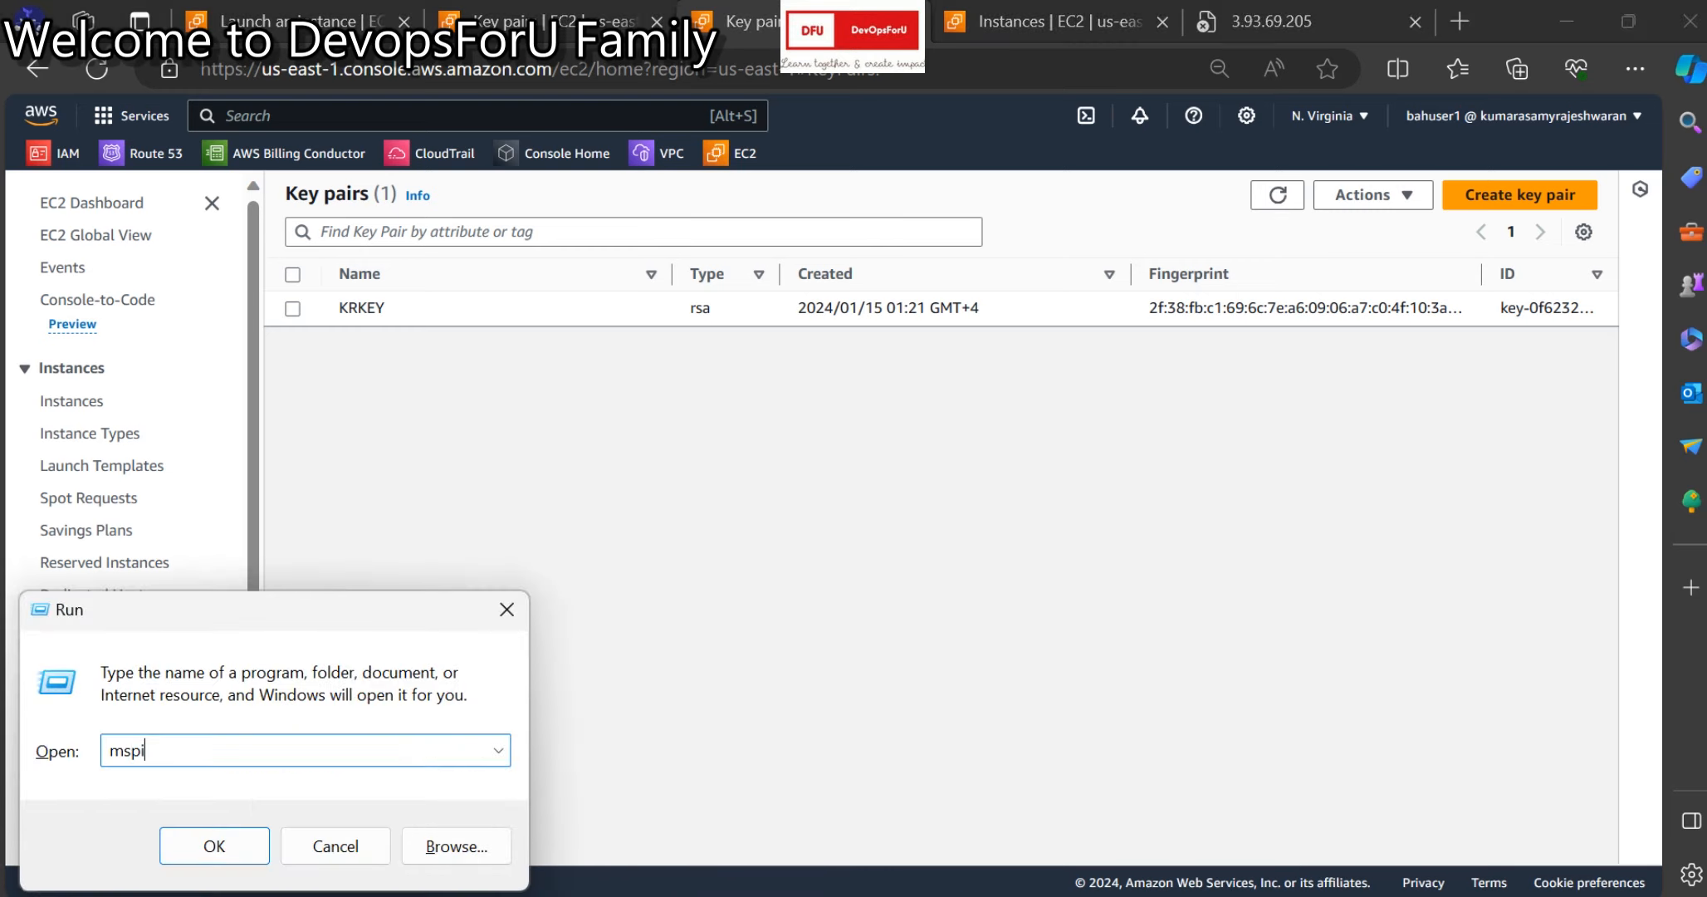
key("Down")
key("Return")
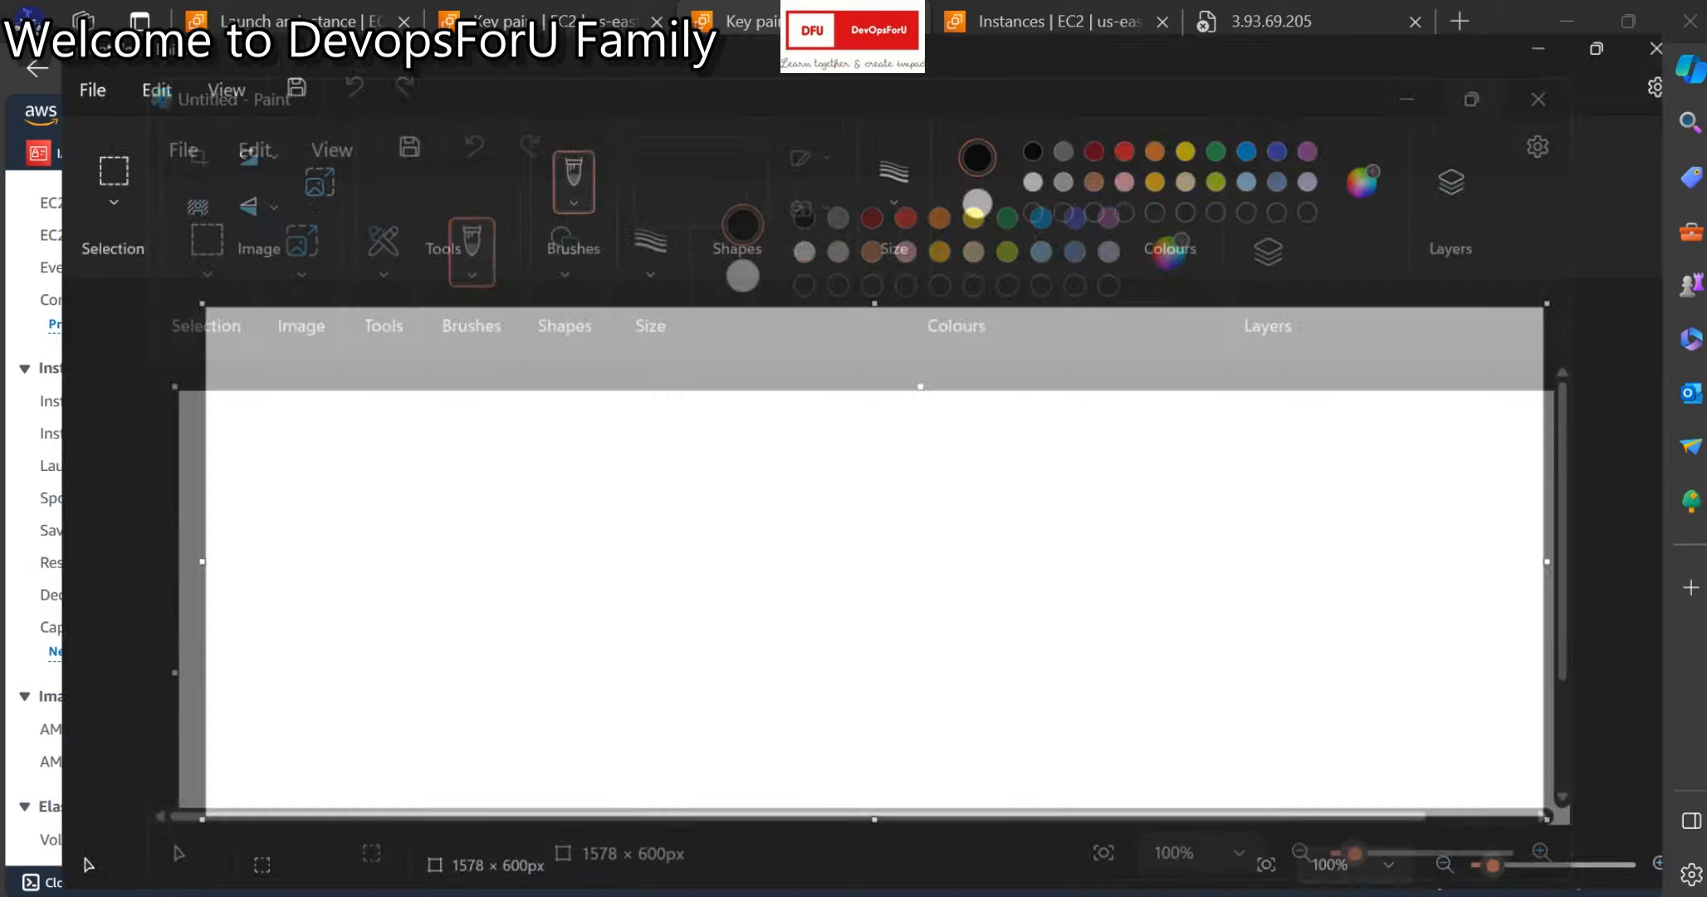
left_click(1444, 115)
Draw a left square, a vertical divider, and a matching right square.
left_click(721, 127)
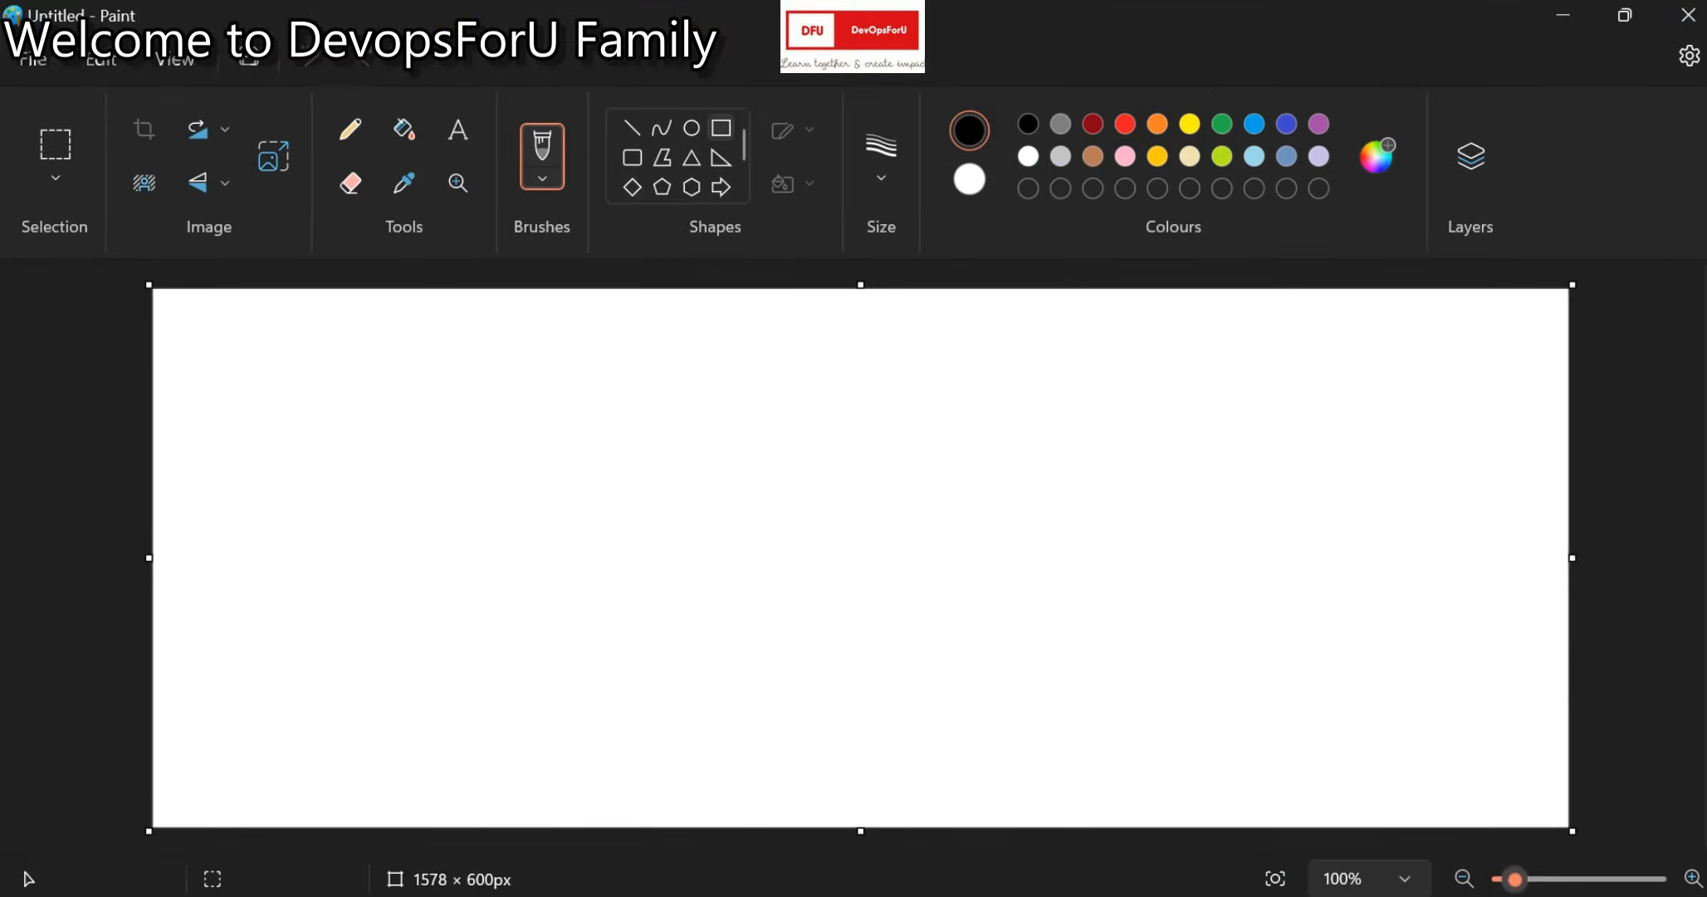
mouse_move(359, 515)
left_mouse_down()
mouse_move(555, 739)
mouse_move(571, 734)
left_mouse_up()
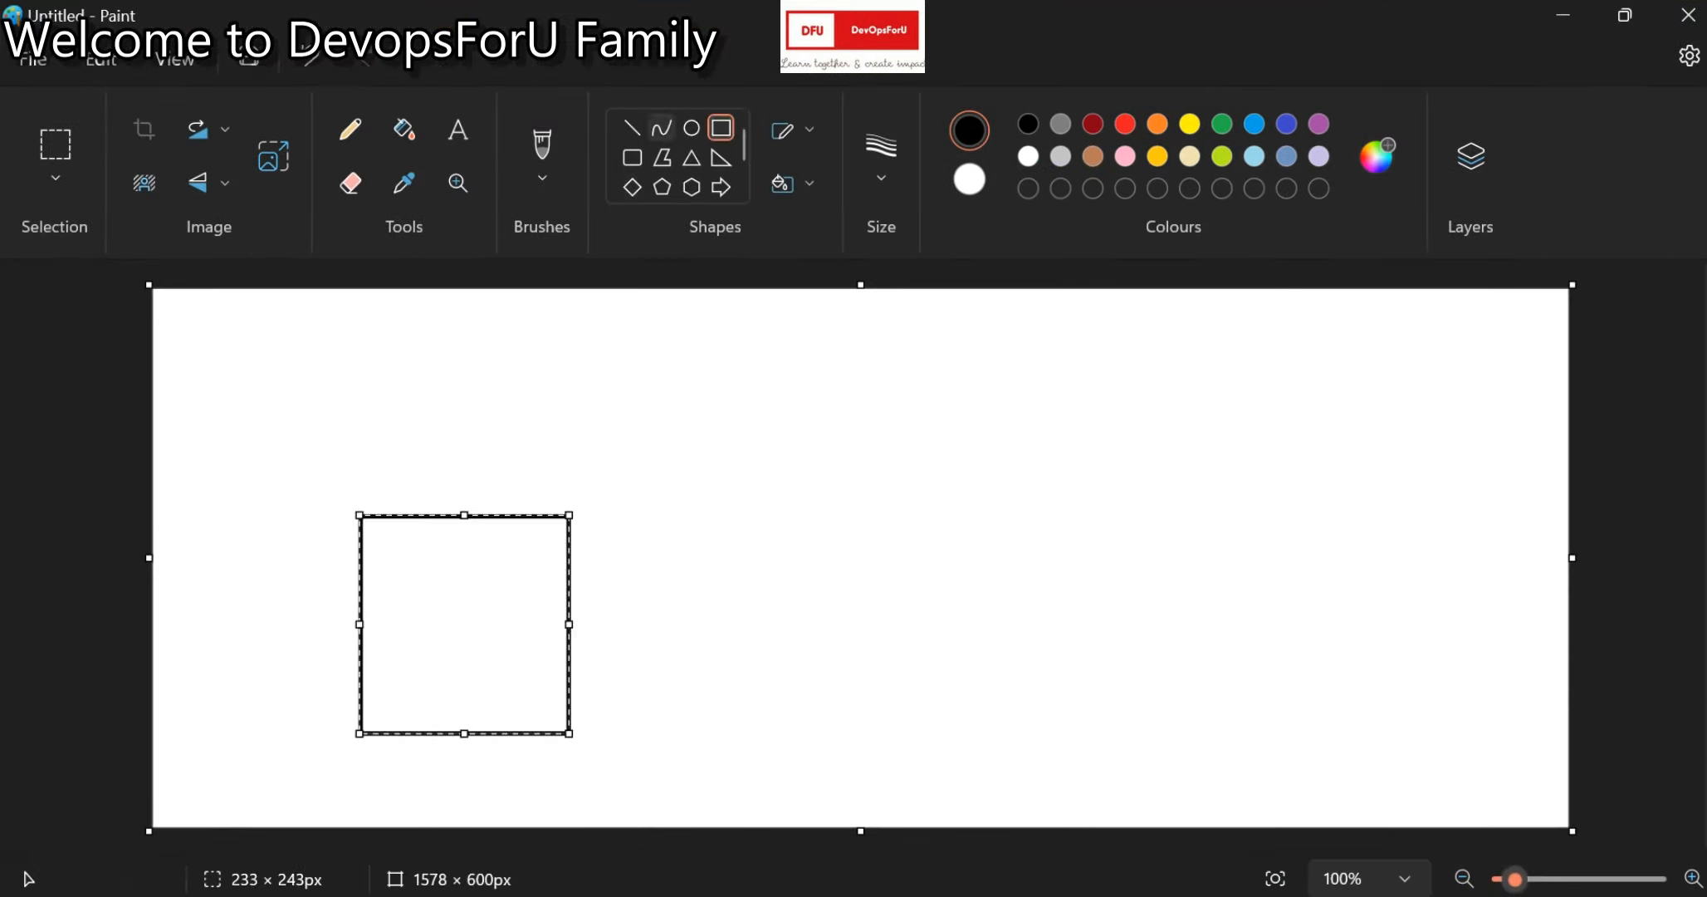
left_click(631, 127)
left_click_drag(749, 322, 750, 791)
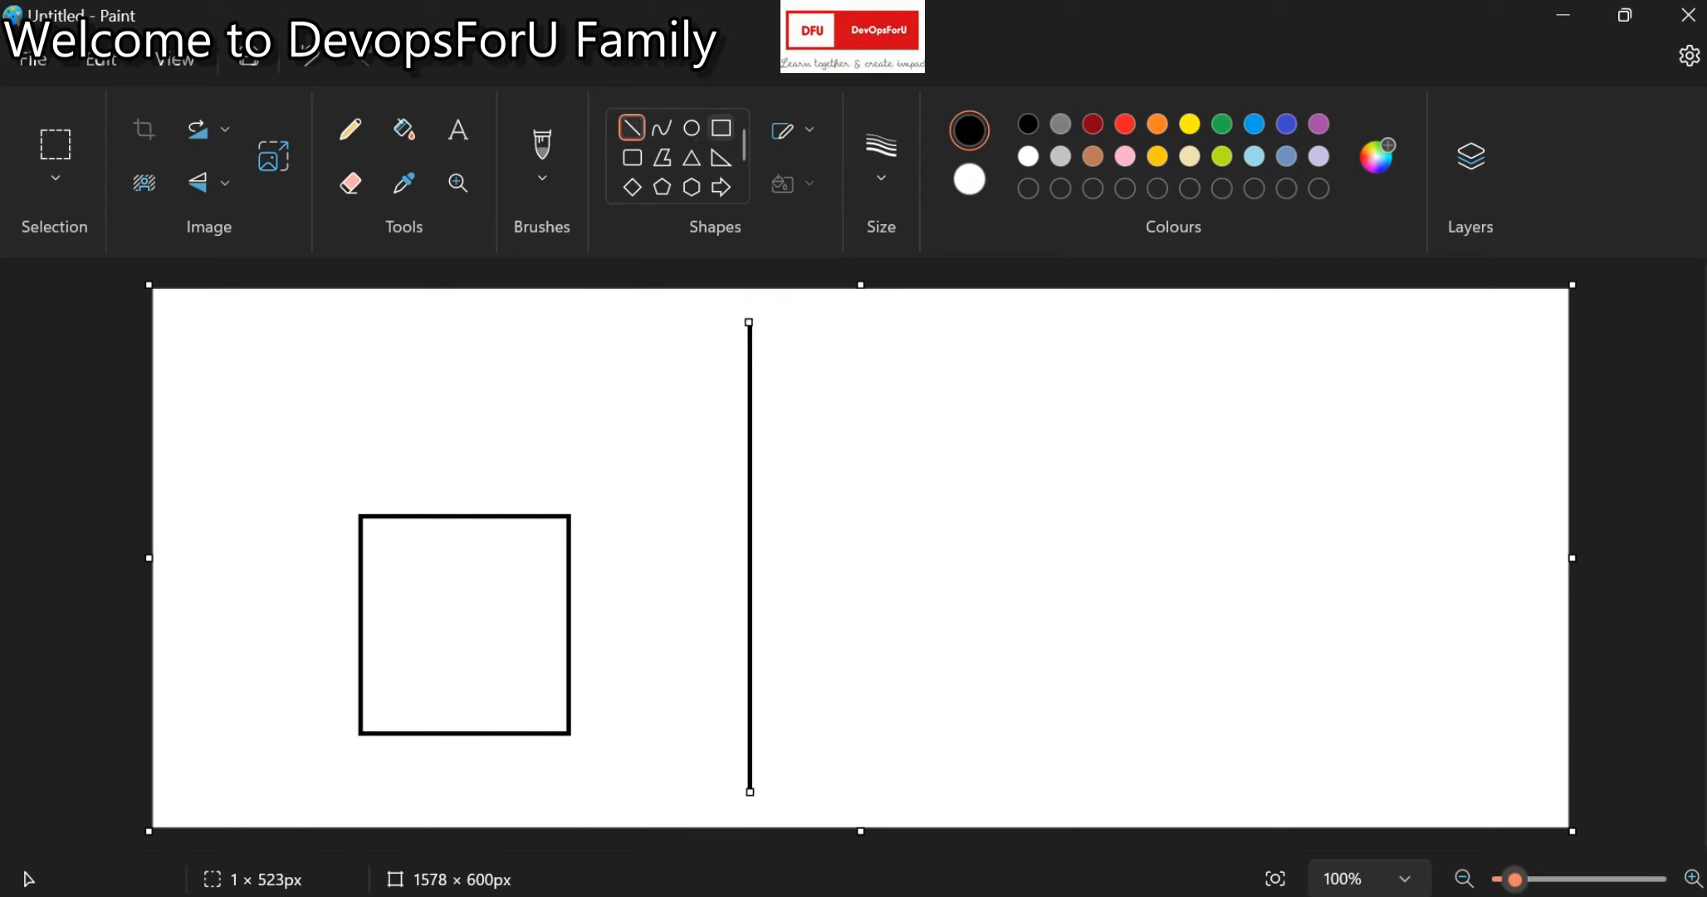
left_click(721, 127)
left_click_drag(964, 470, 1178, 683)
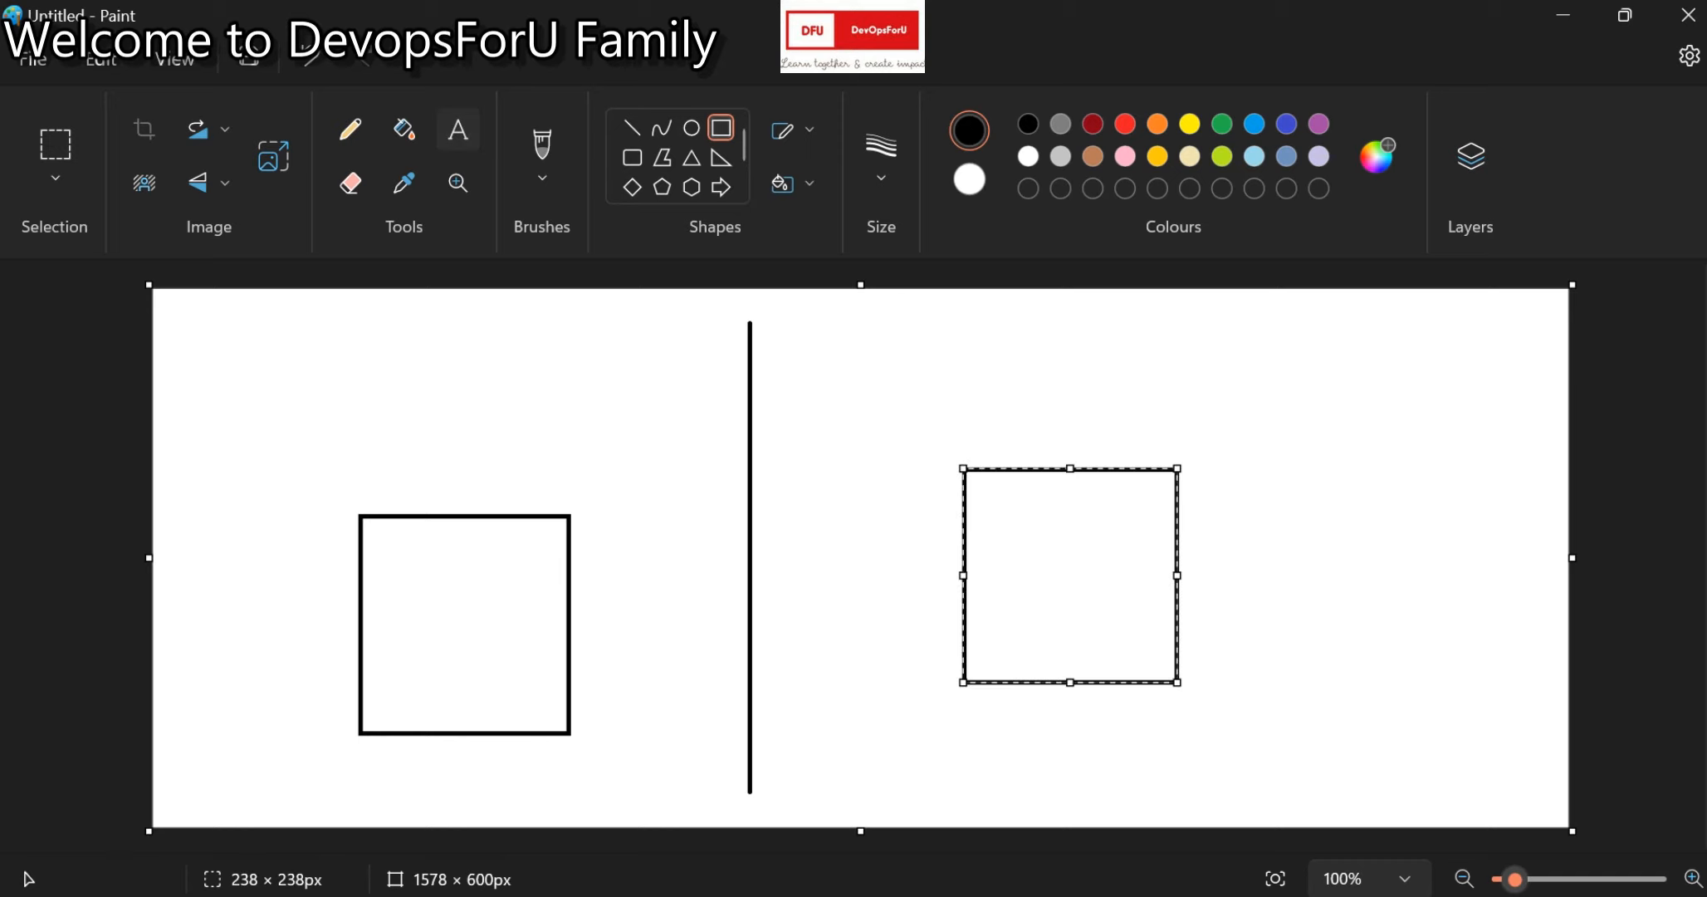
Write the label 'aws' above the right square.
left_click(458, 129)
left_click(1009, 351)
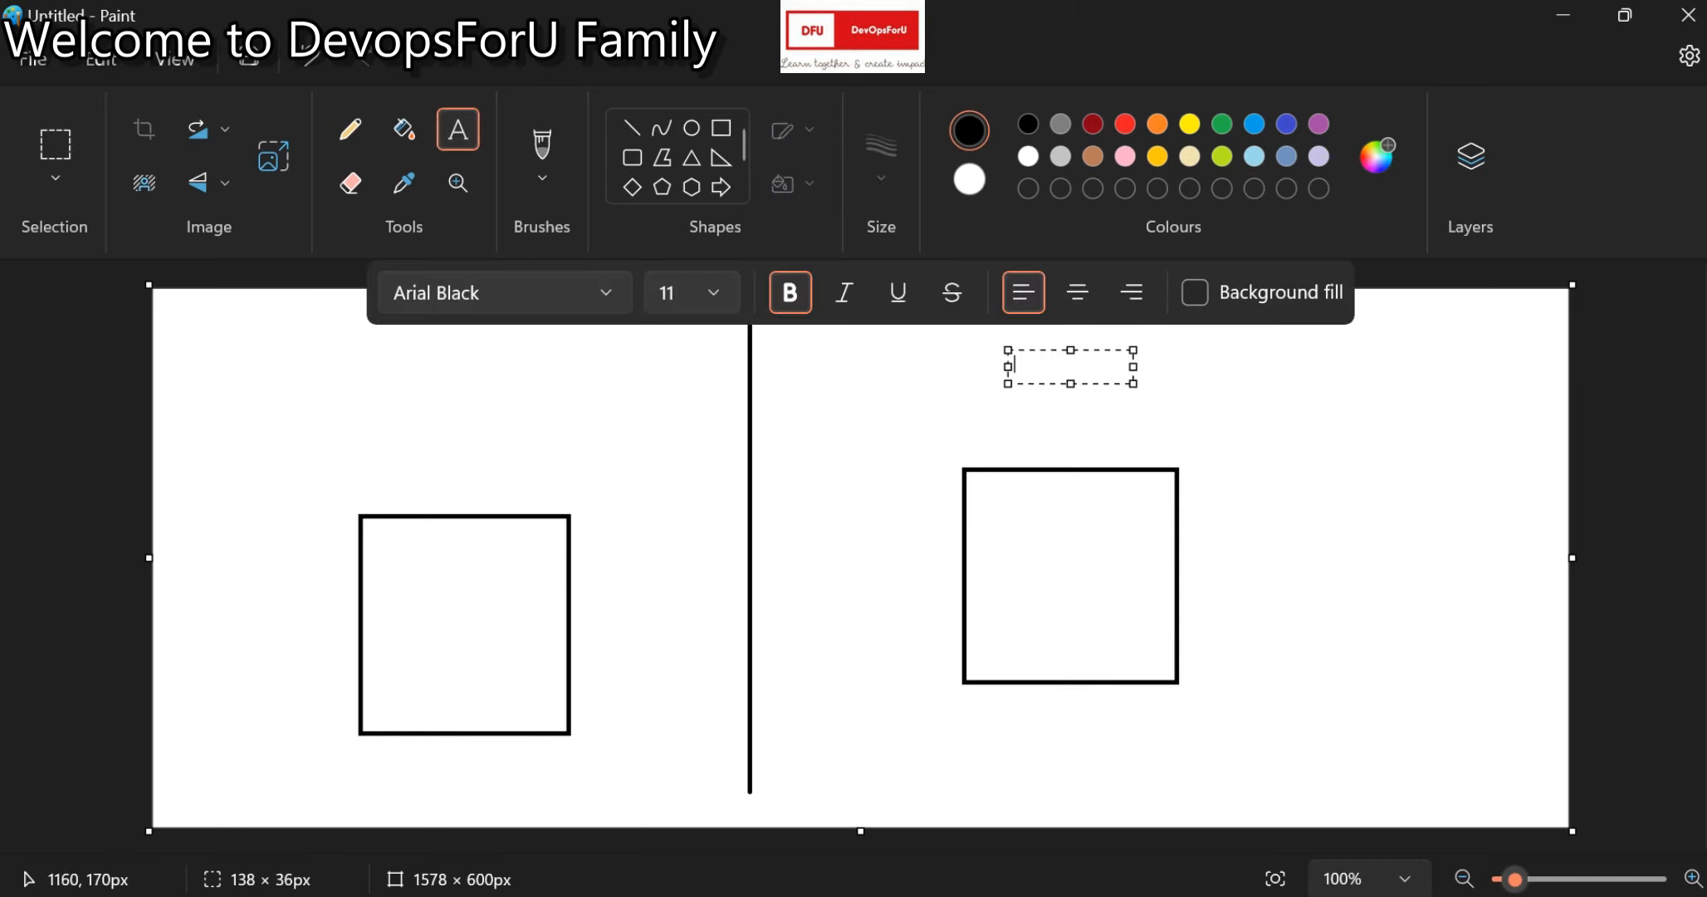
type("aws")
left_click(1381, 534)
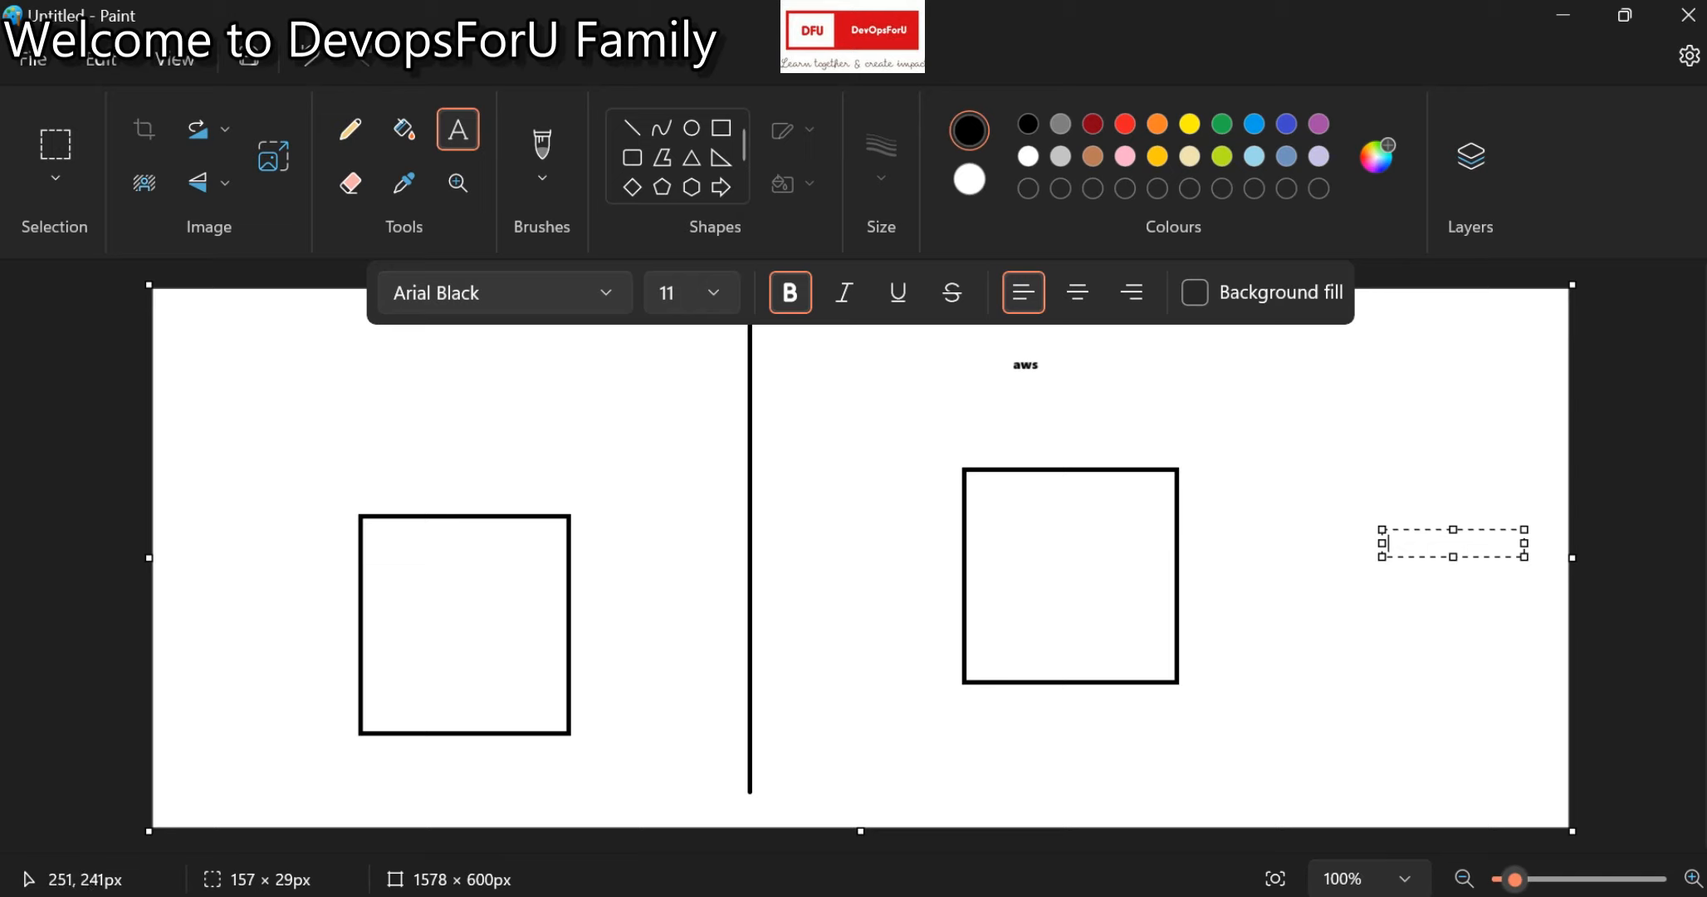
Write the label 'private' above the left square.
left_click(350, 464)
left_click(369, 457)
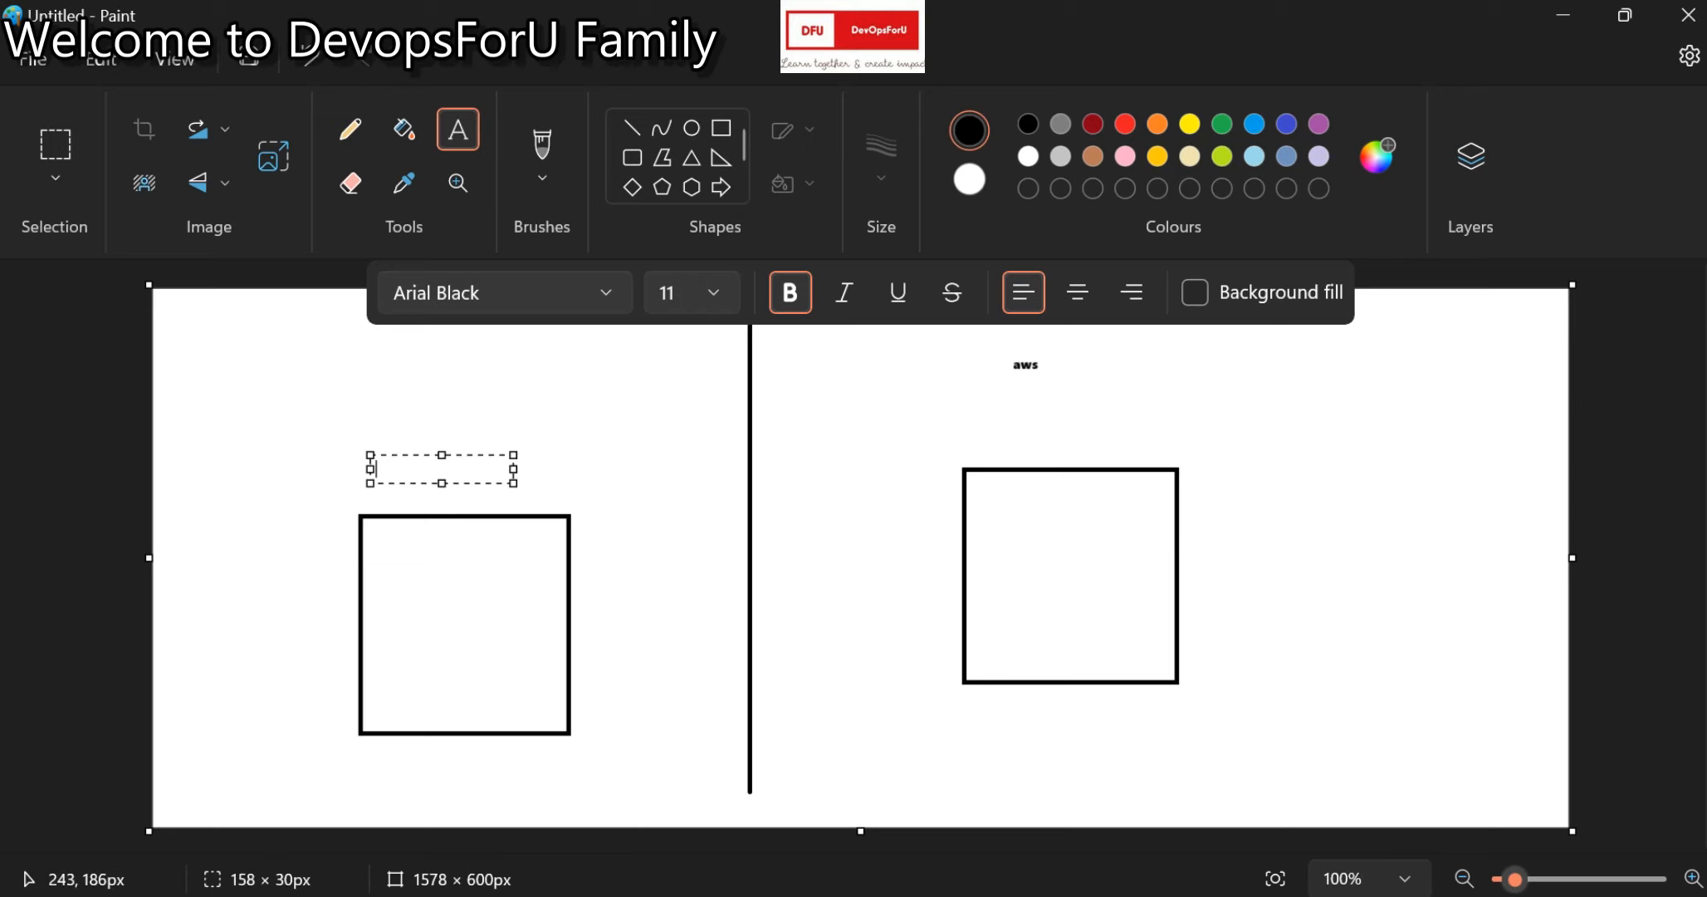
type("private")
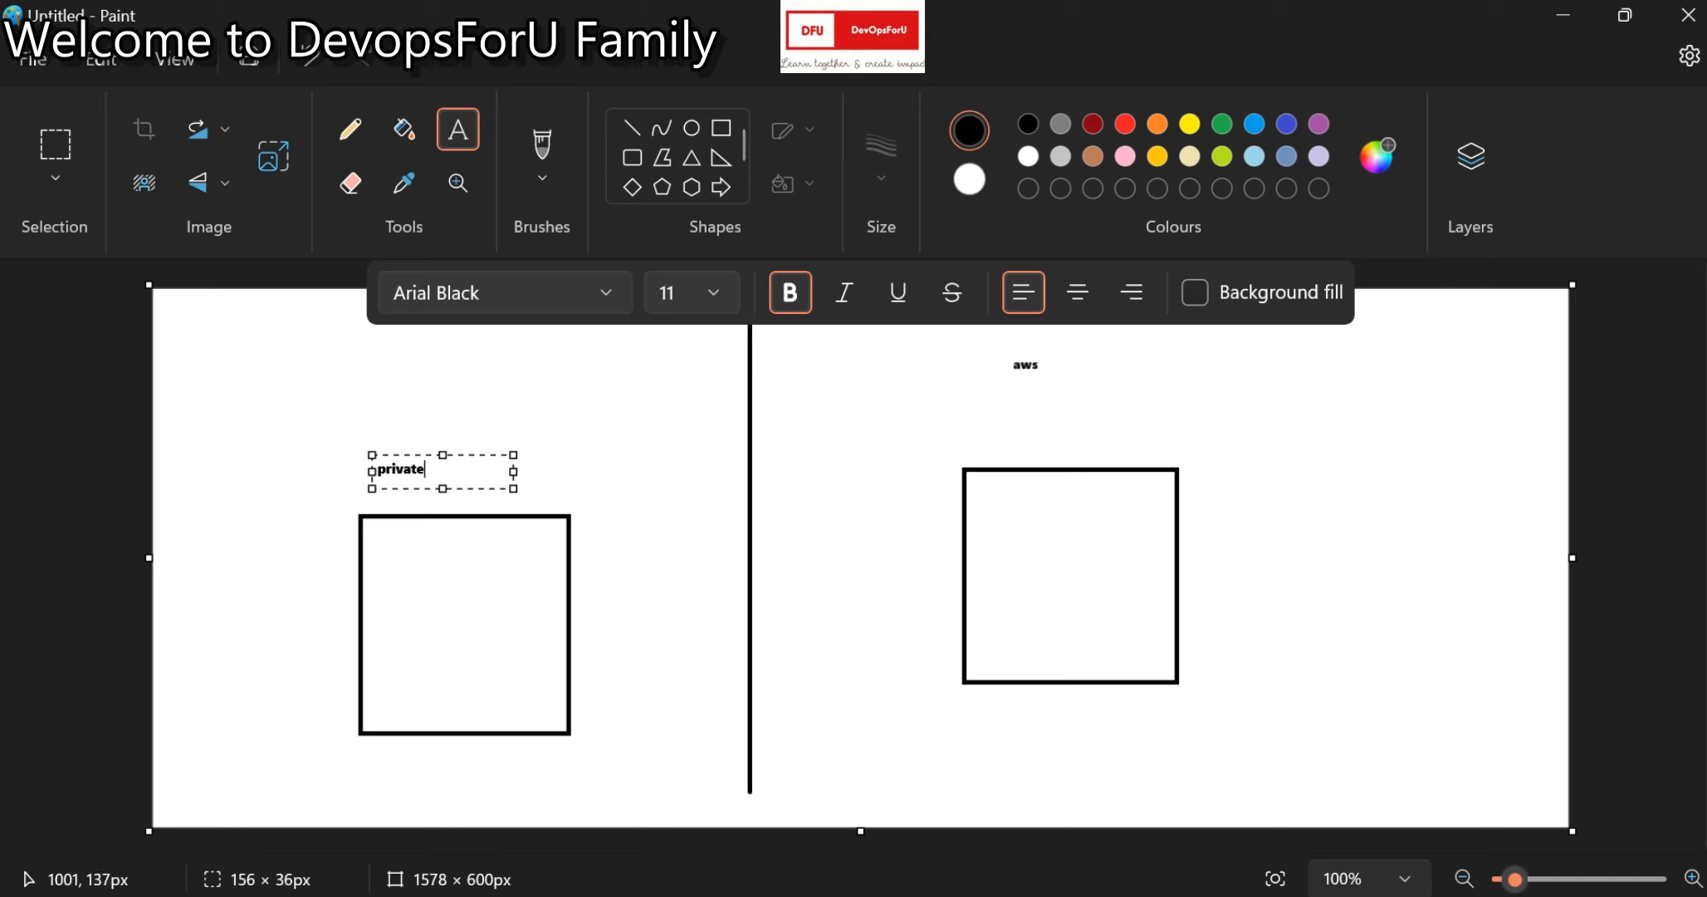
left_click(1050, 409)
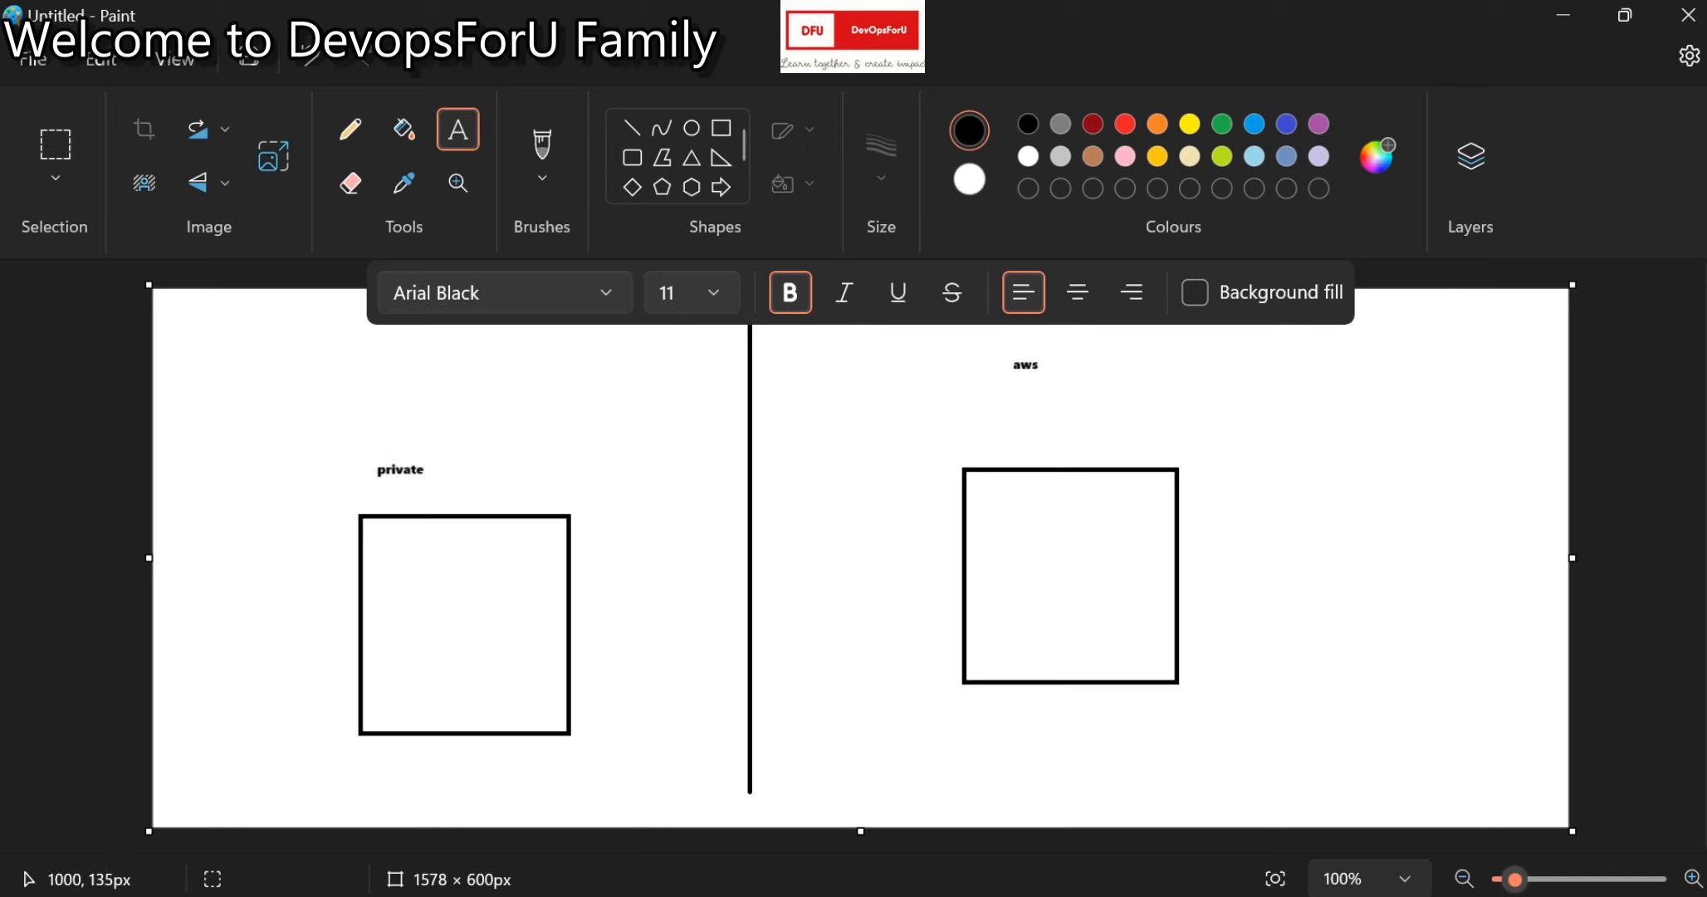
Add 'public key' in black text between the aws label and the right square.
key("p")
key("u")
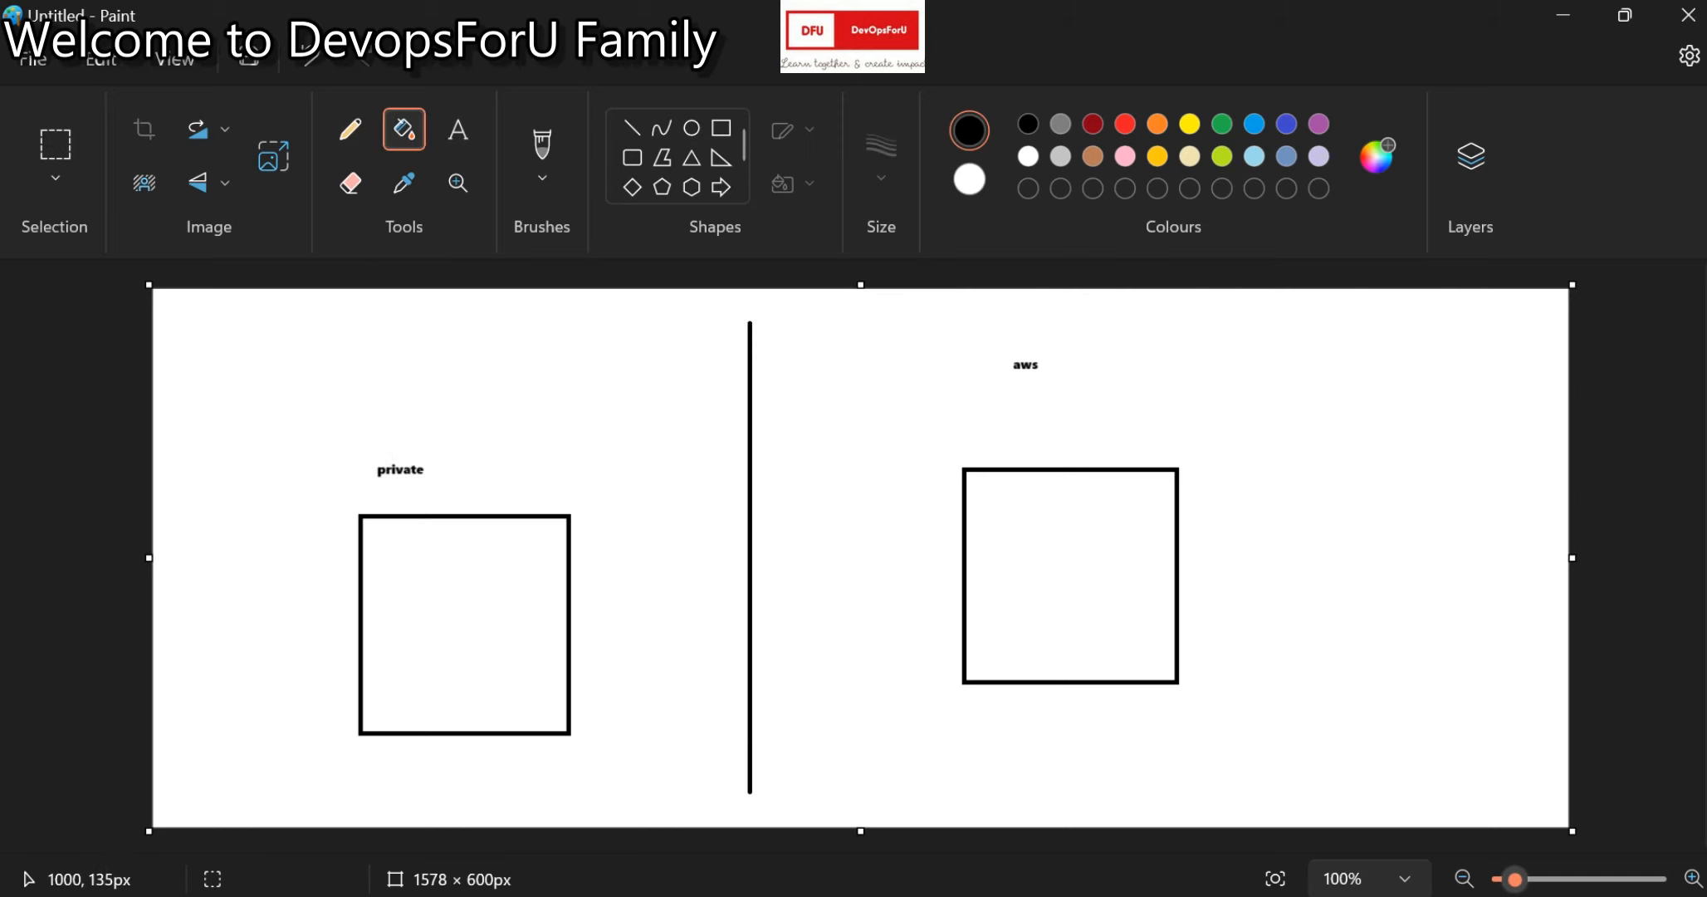
key("i")
left_click(1050, 410)
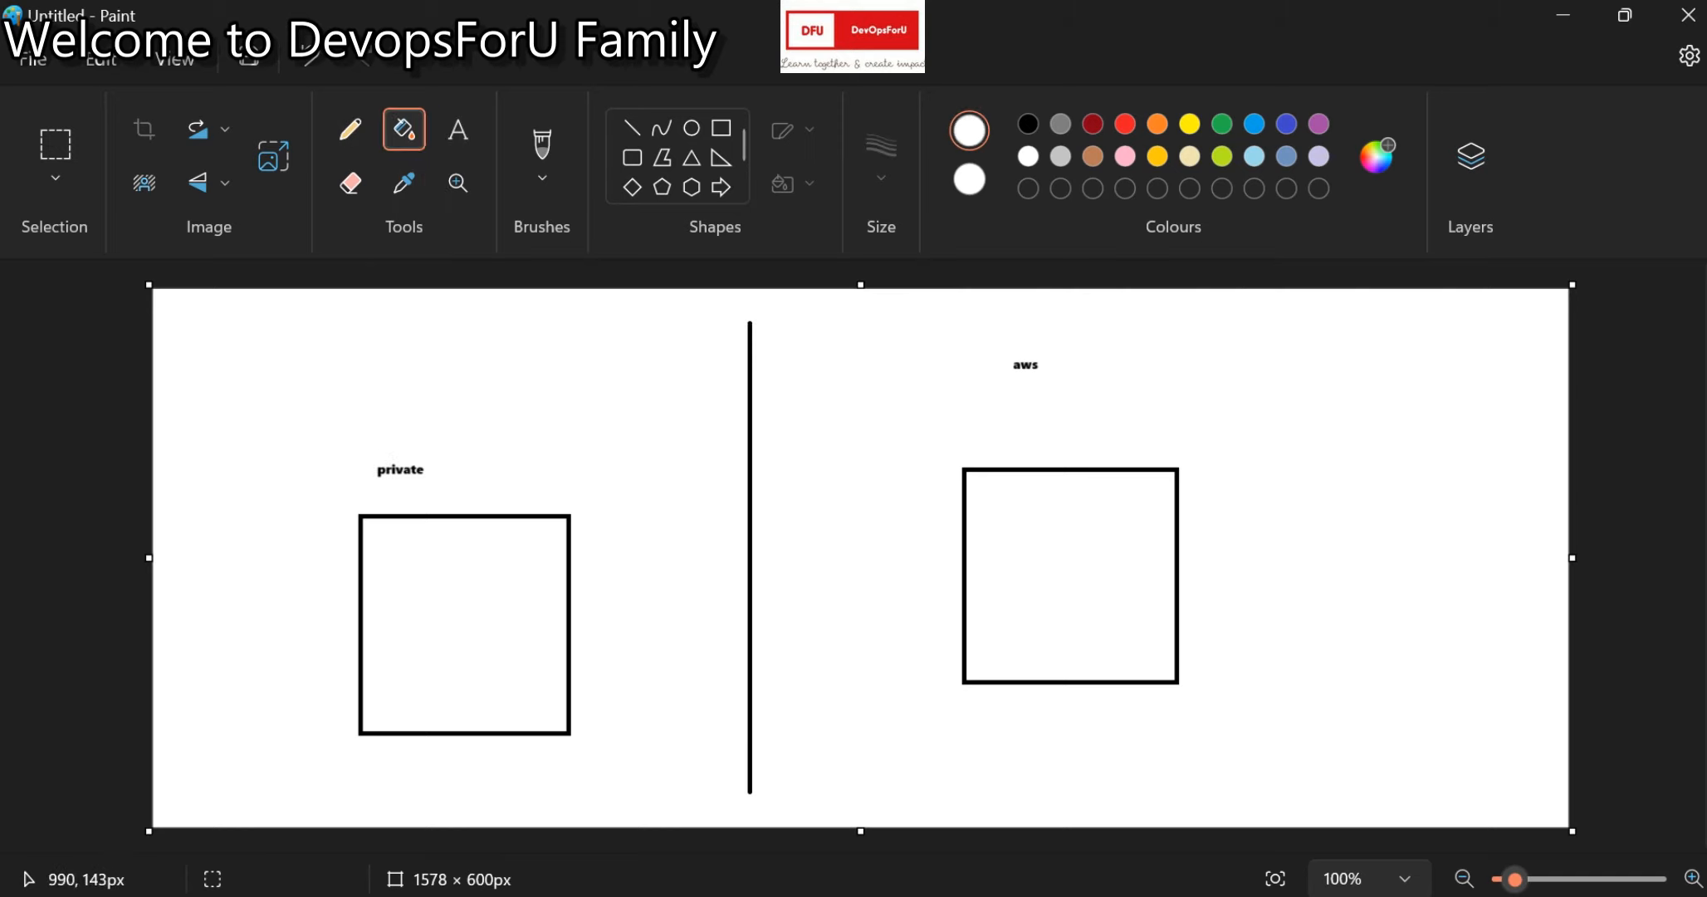
left_click(457, 129)
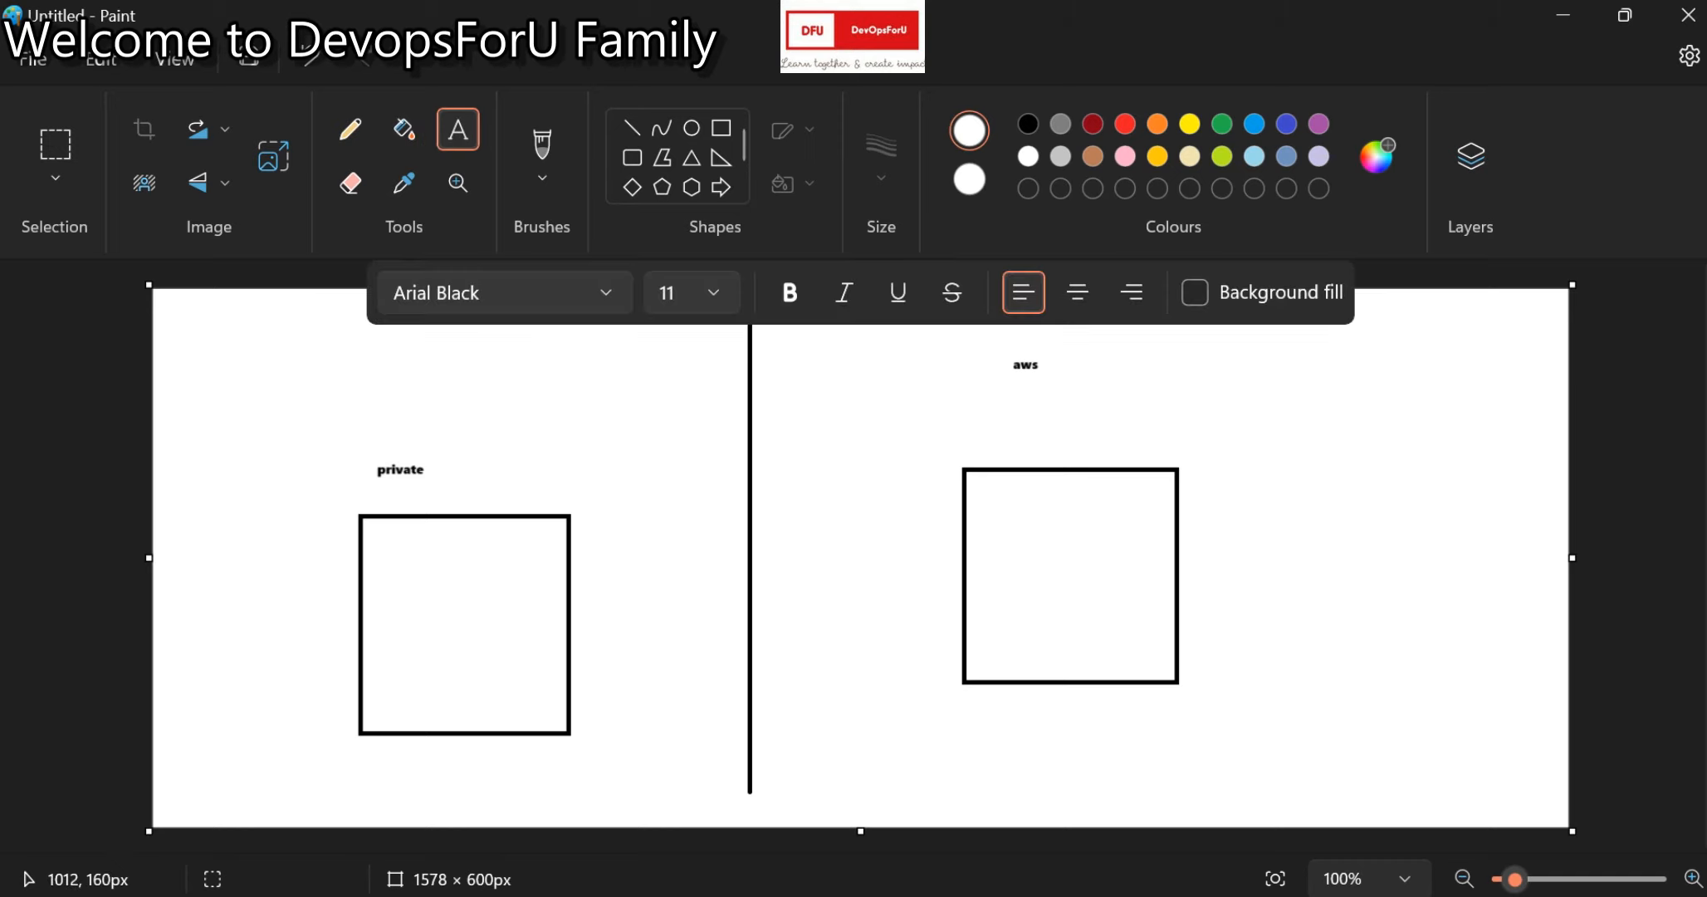
left_click(1051, 421)
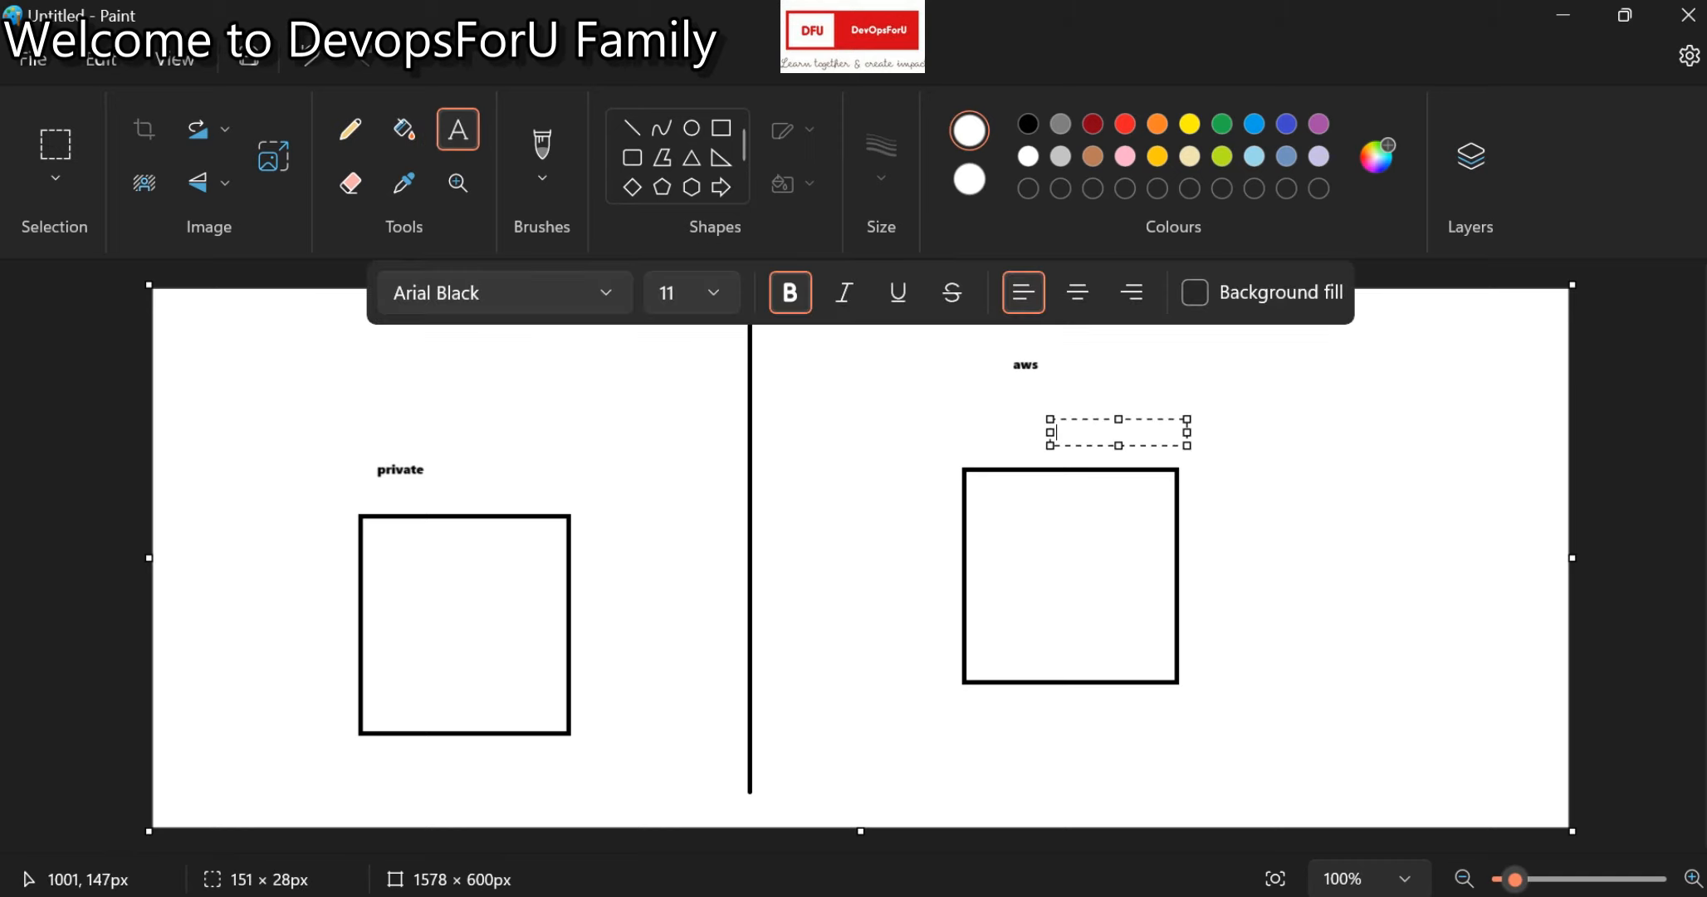
type("pub")
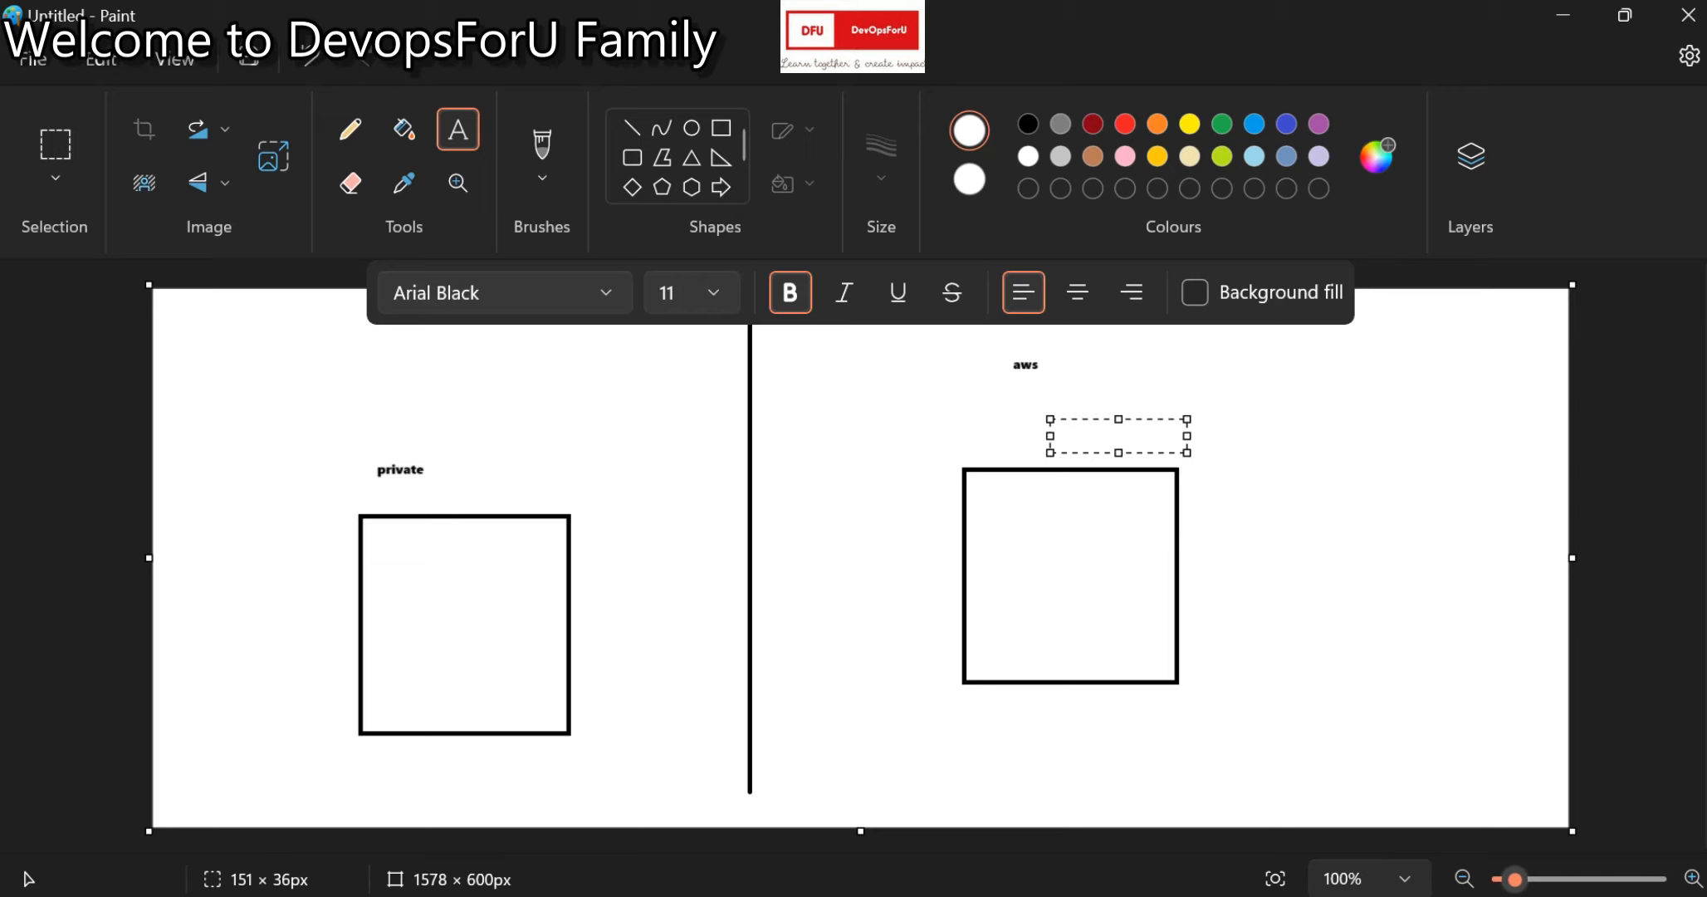
left_click(1028, 124)
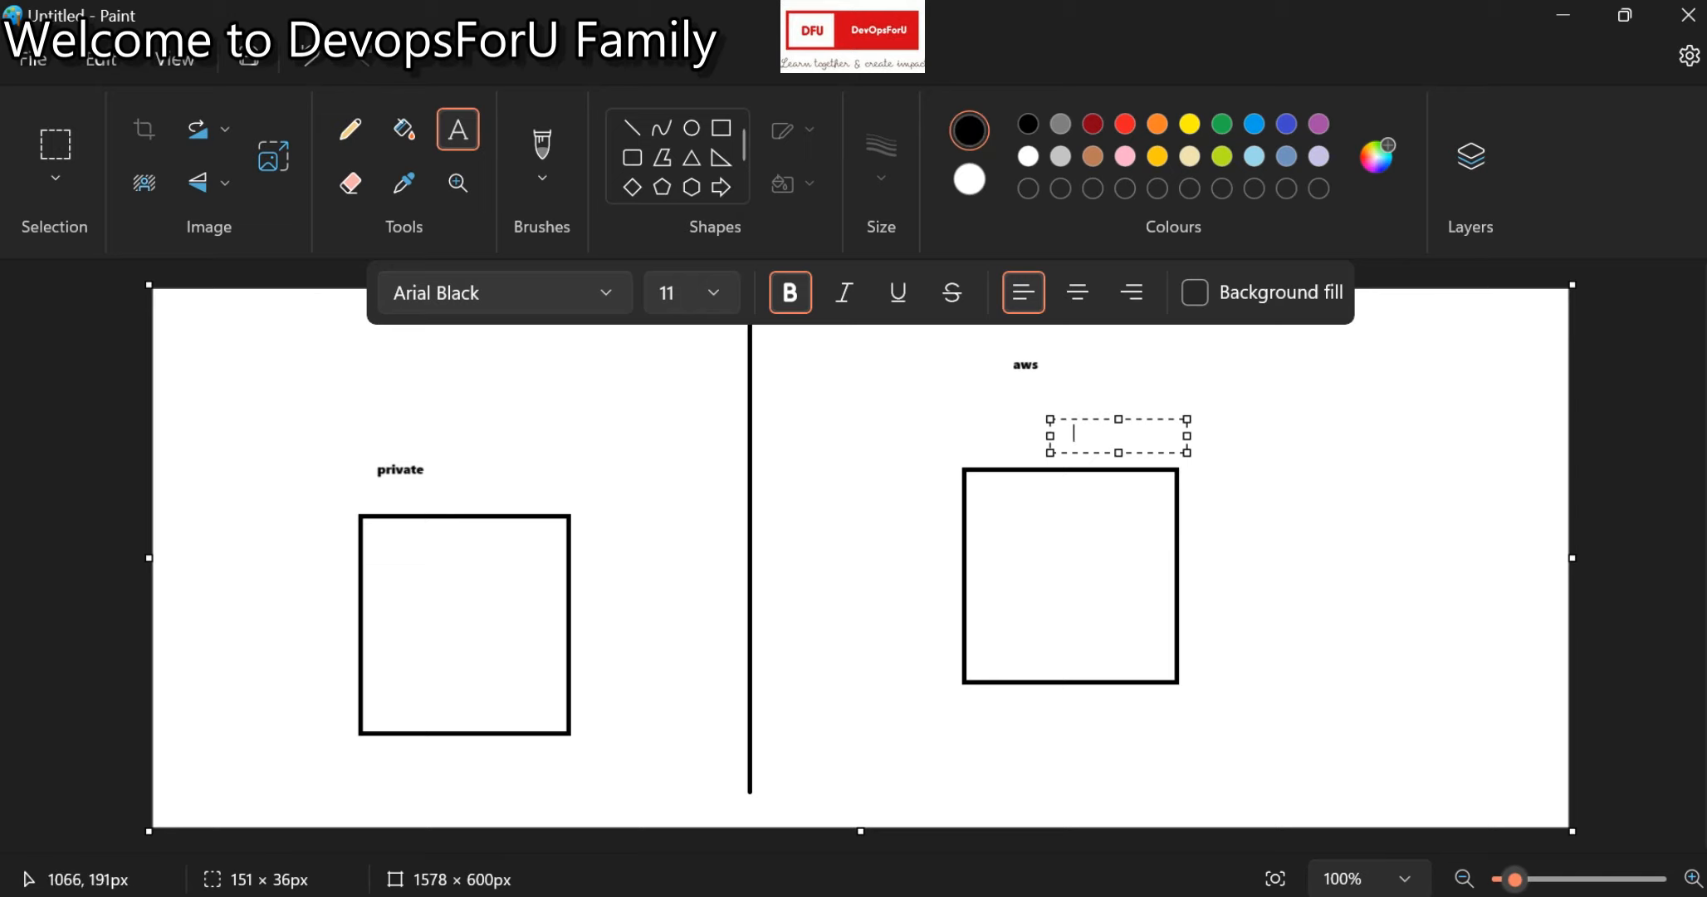
type("public key")
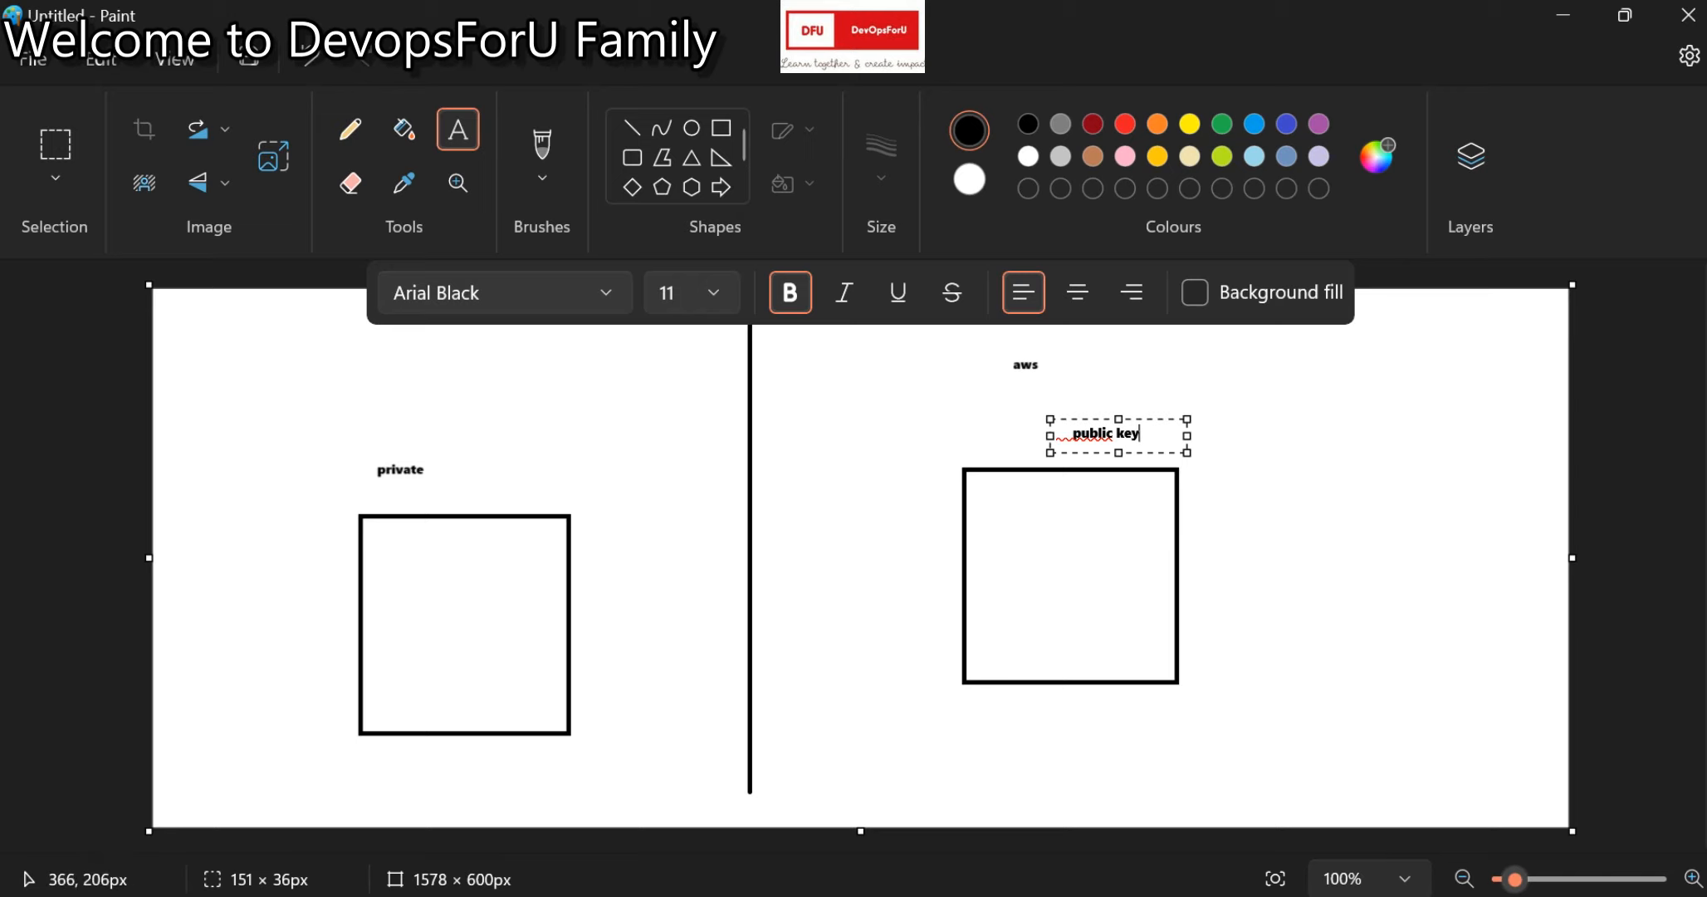
Check KRKEY.pem in the Downloads folder, then return to the EC2 Key pairs page.
left_click(617, 894)
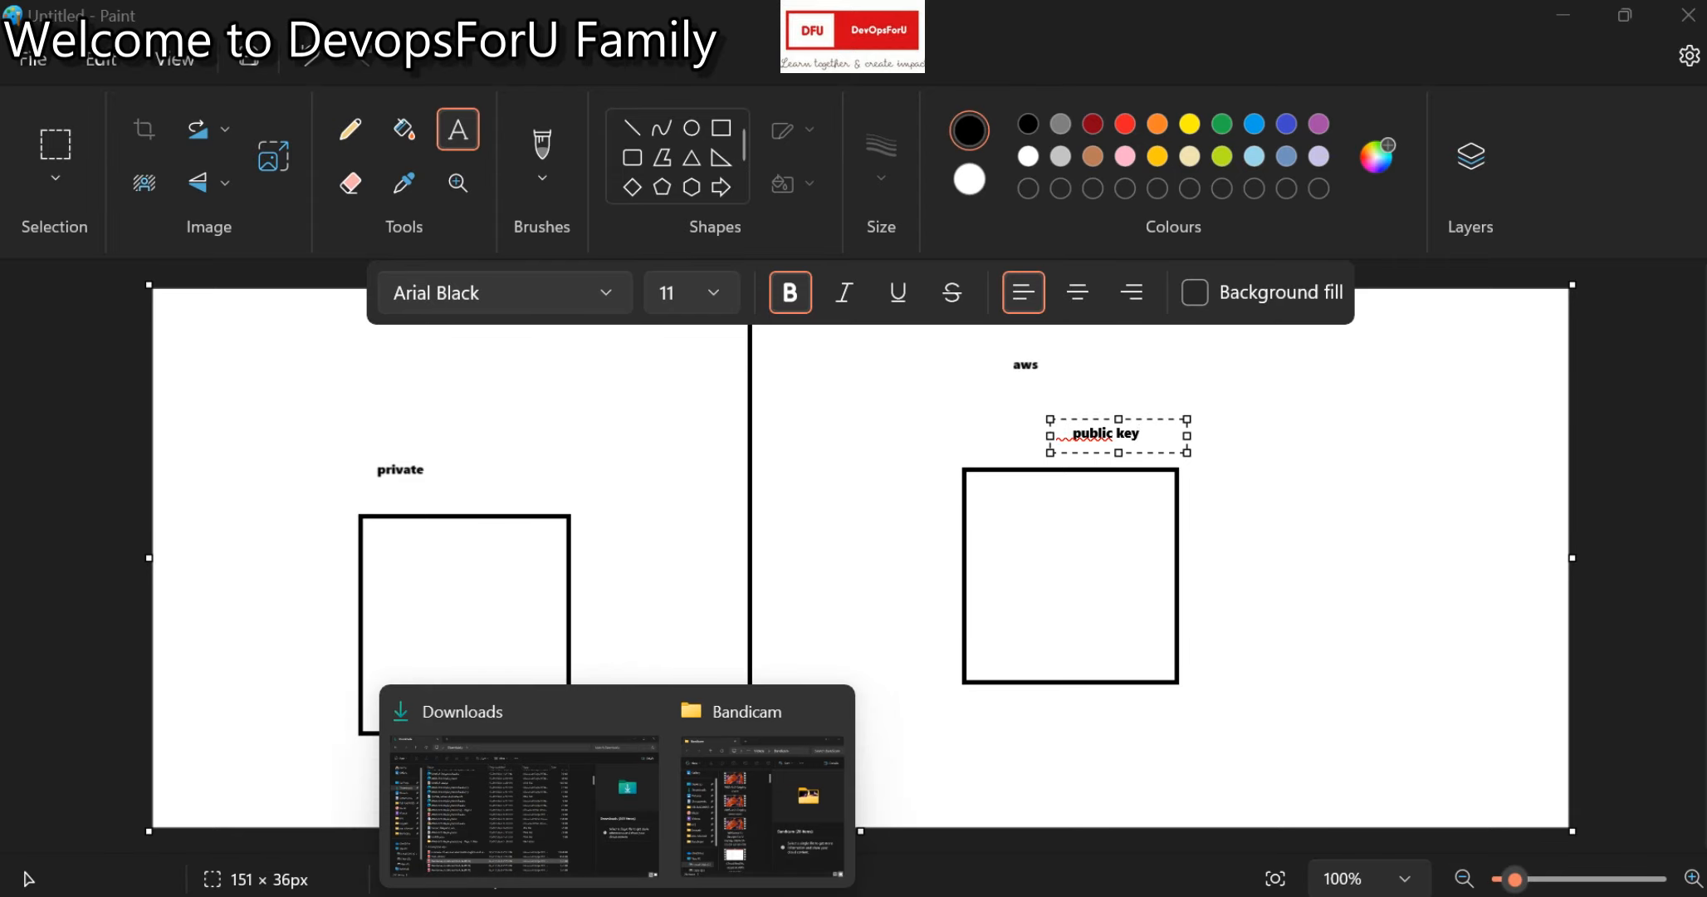
left_click(524, 793)
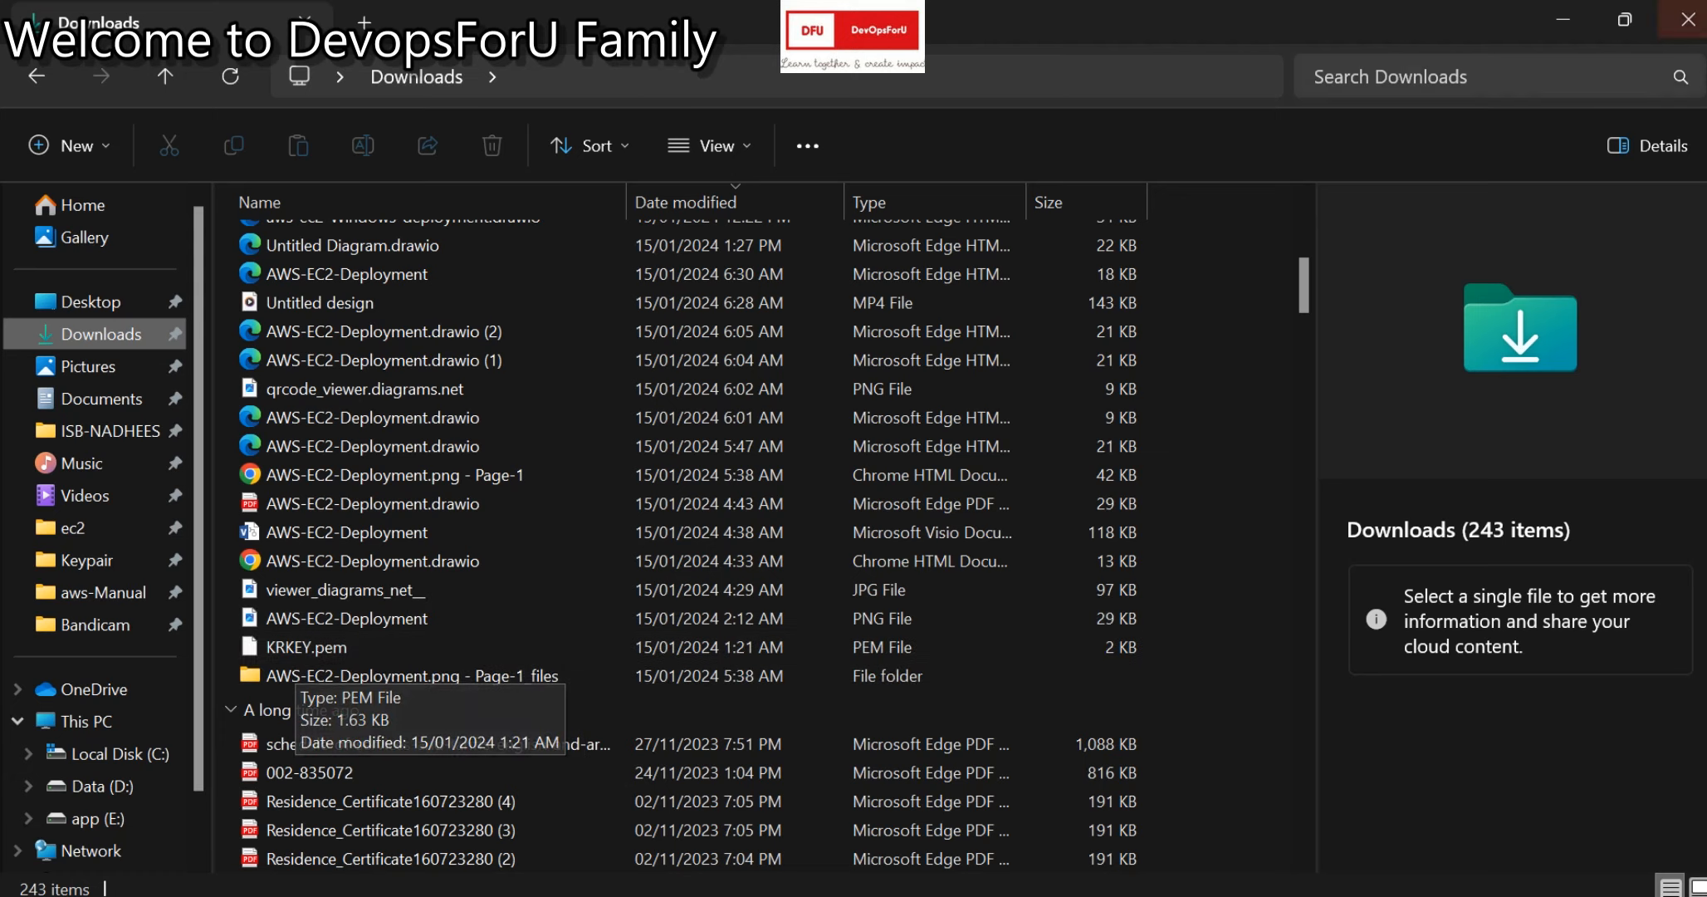
left_click(1562, 18)
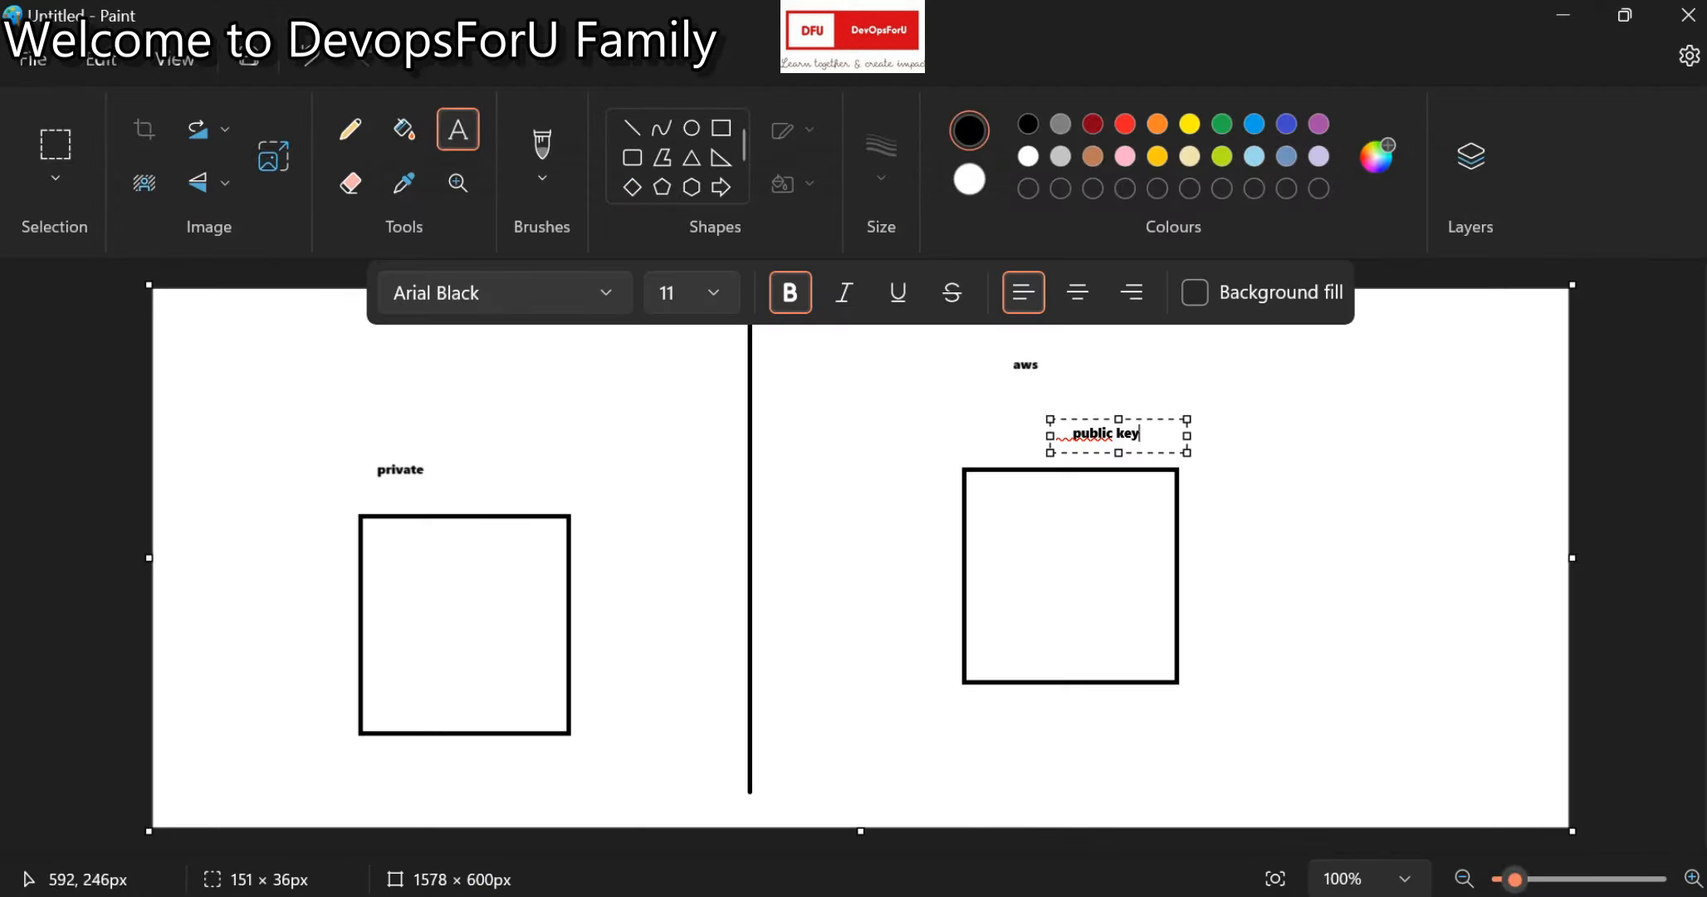
left_click(796, 894)
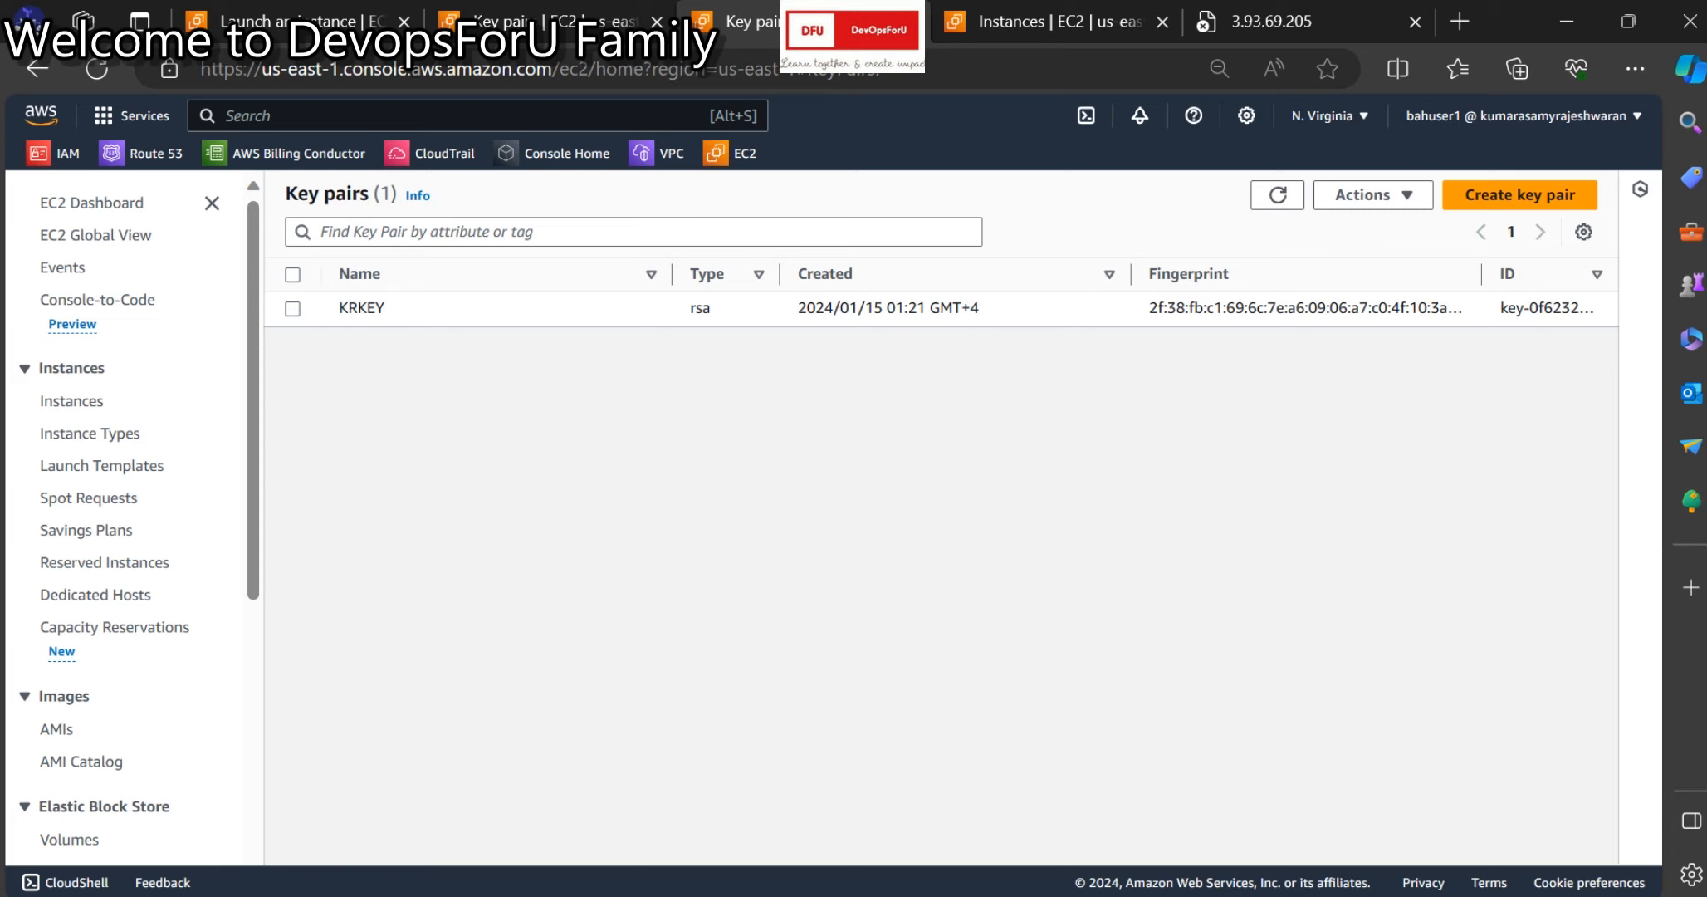
Search 'sec' and open the EC2 Security Groups list.
left_click(399, 117)
type("sec")
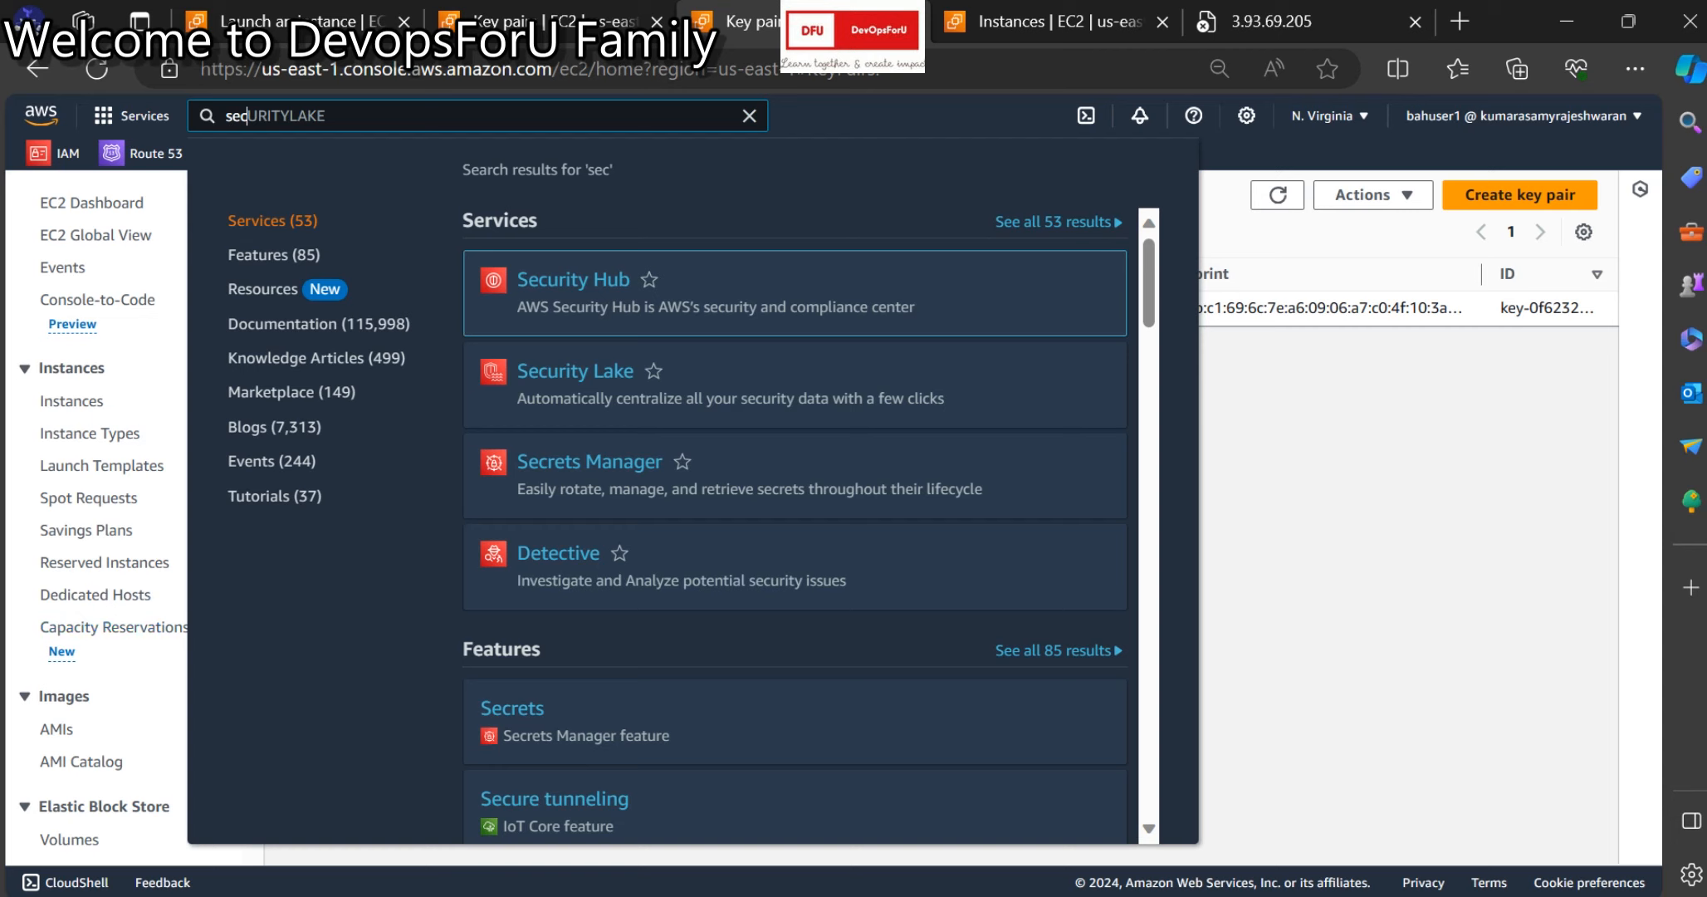
scroll(83, 795, "down", 3)
left_click(94, 764)
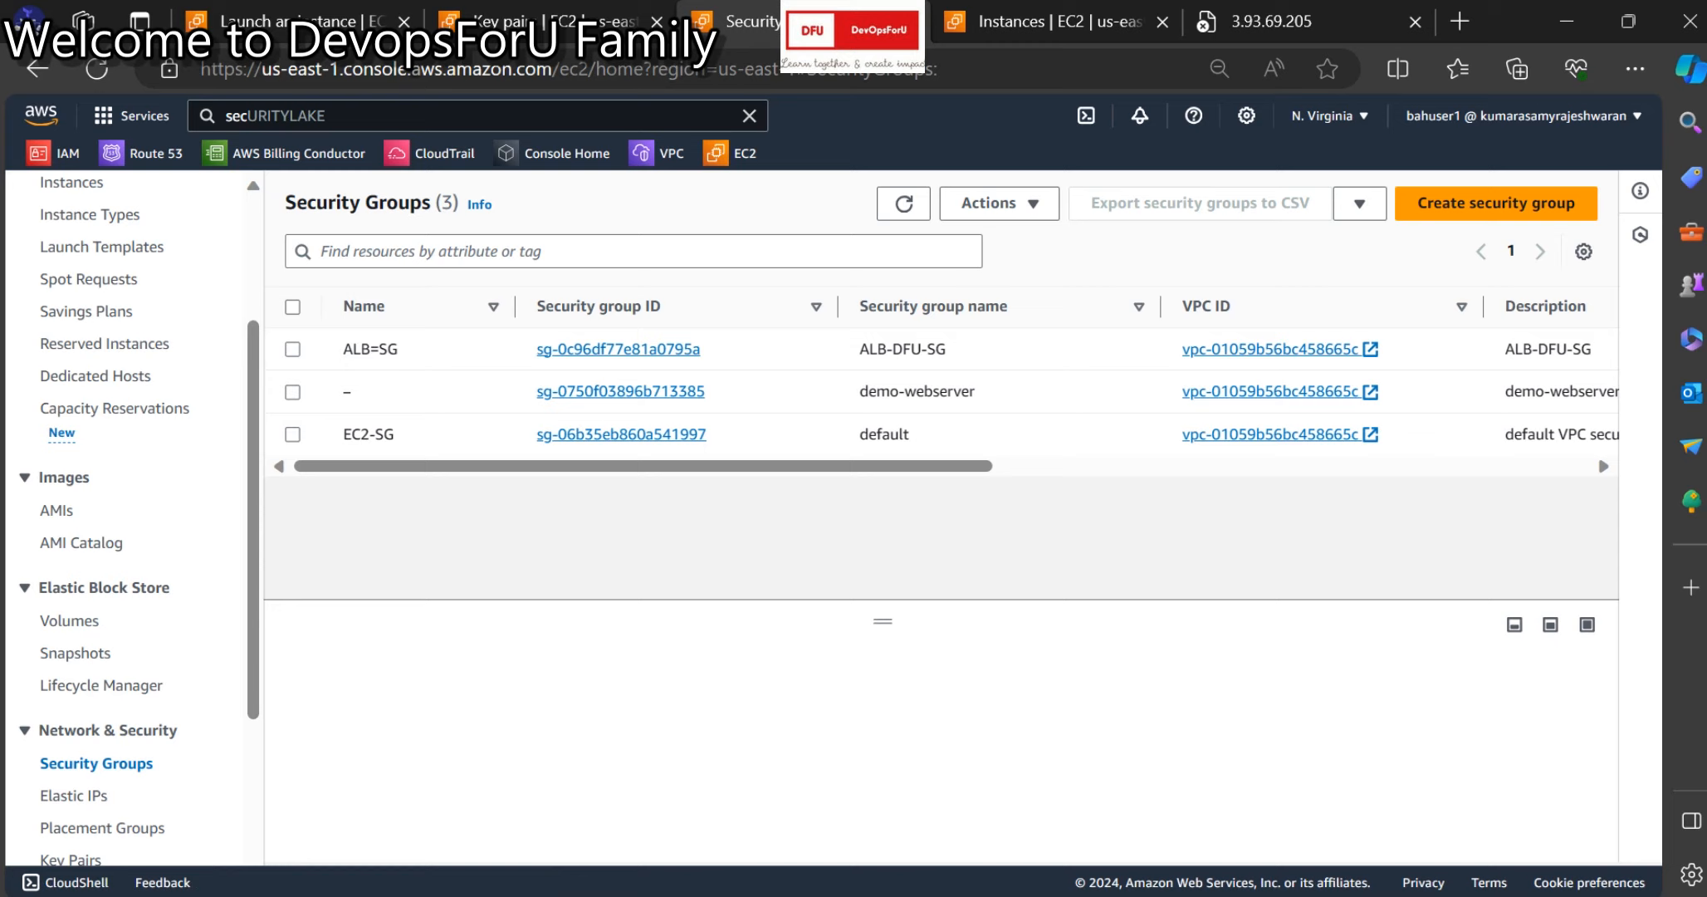
Copy the group name and save it as the group's Name, demo-webserver.
left_click_drag(976, 391, 859, 391)
key("ctrl+c")
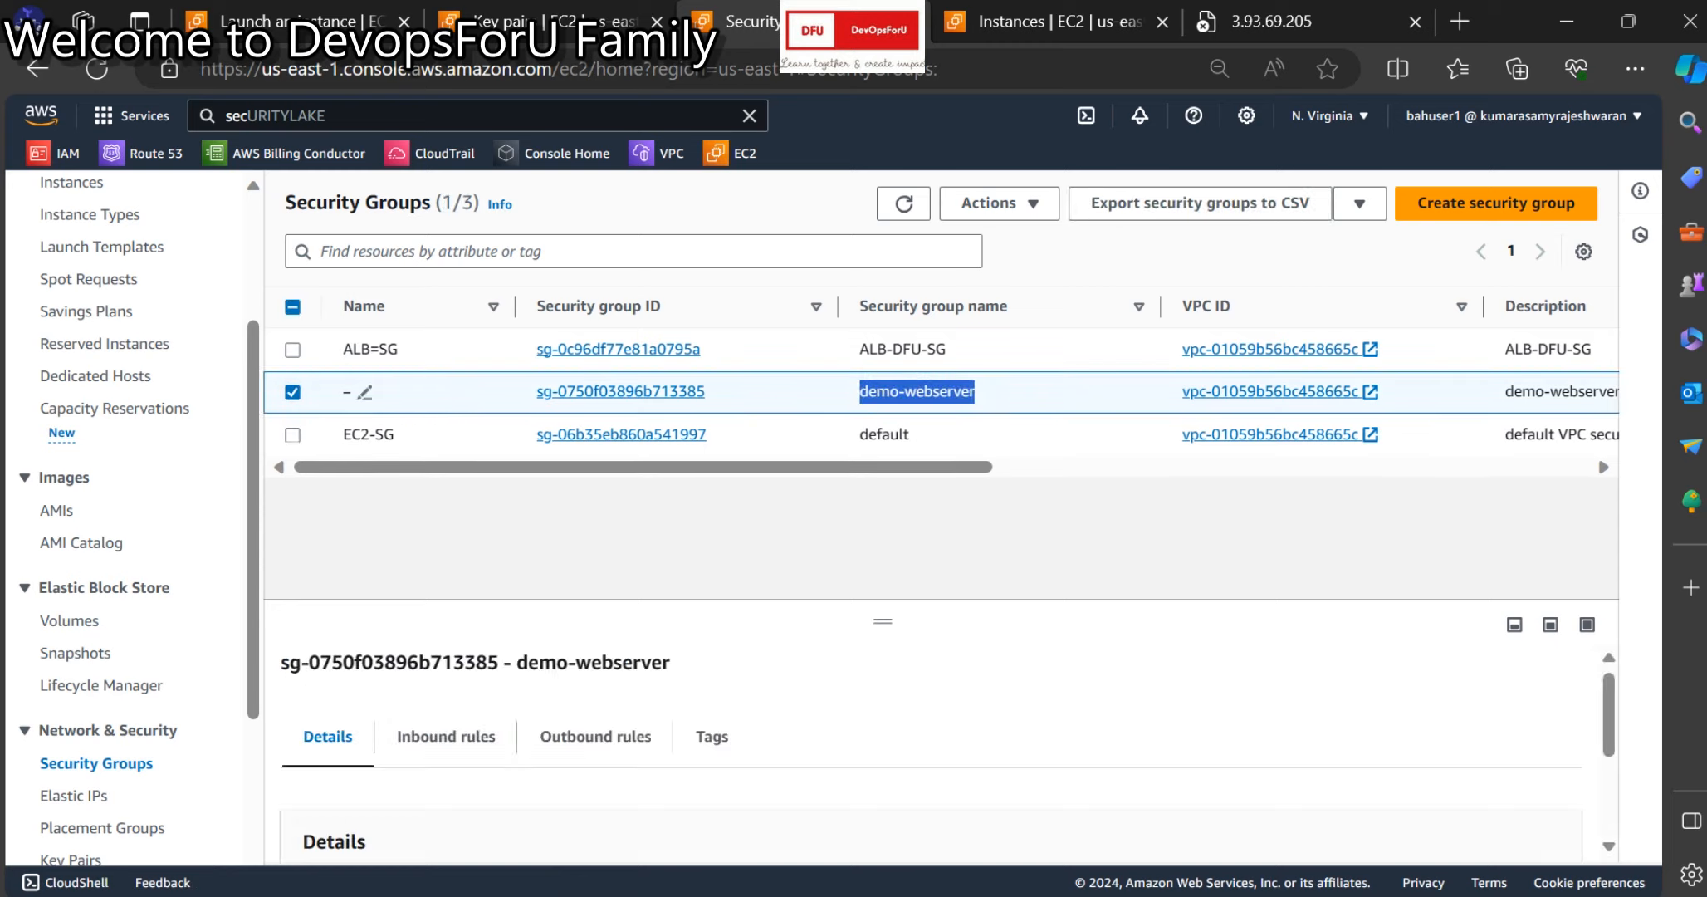
left_click(363, 392)
key("ctrl+v")
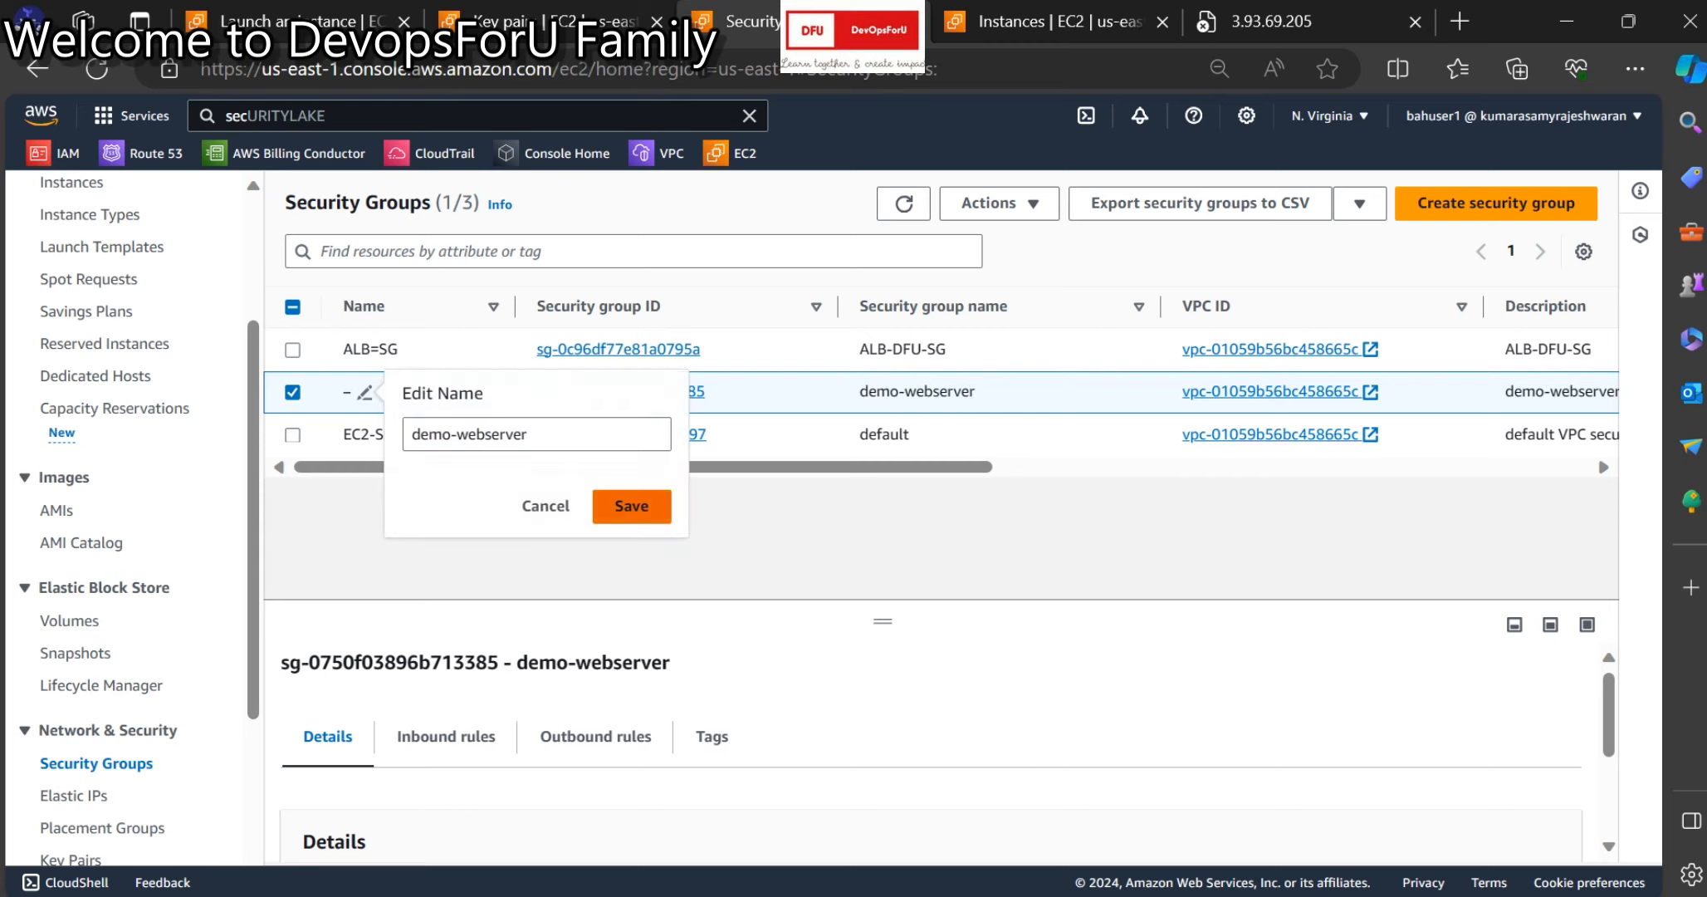
key("Return")
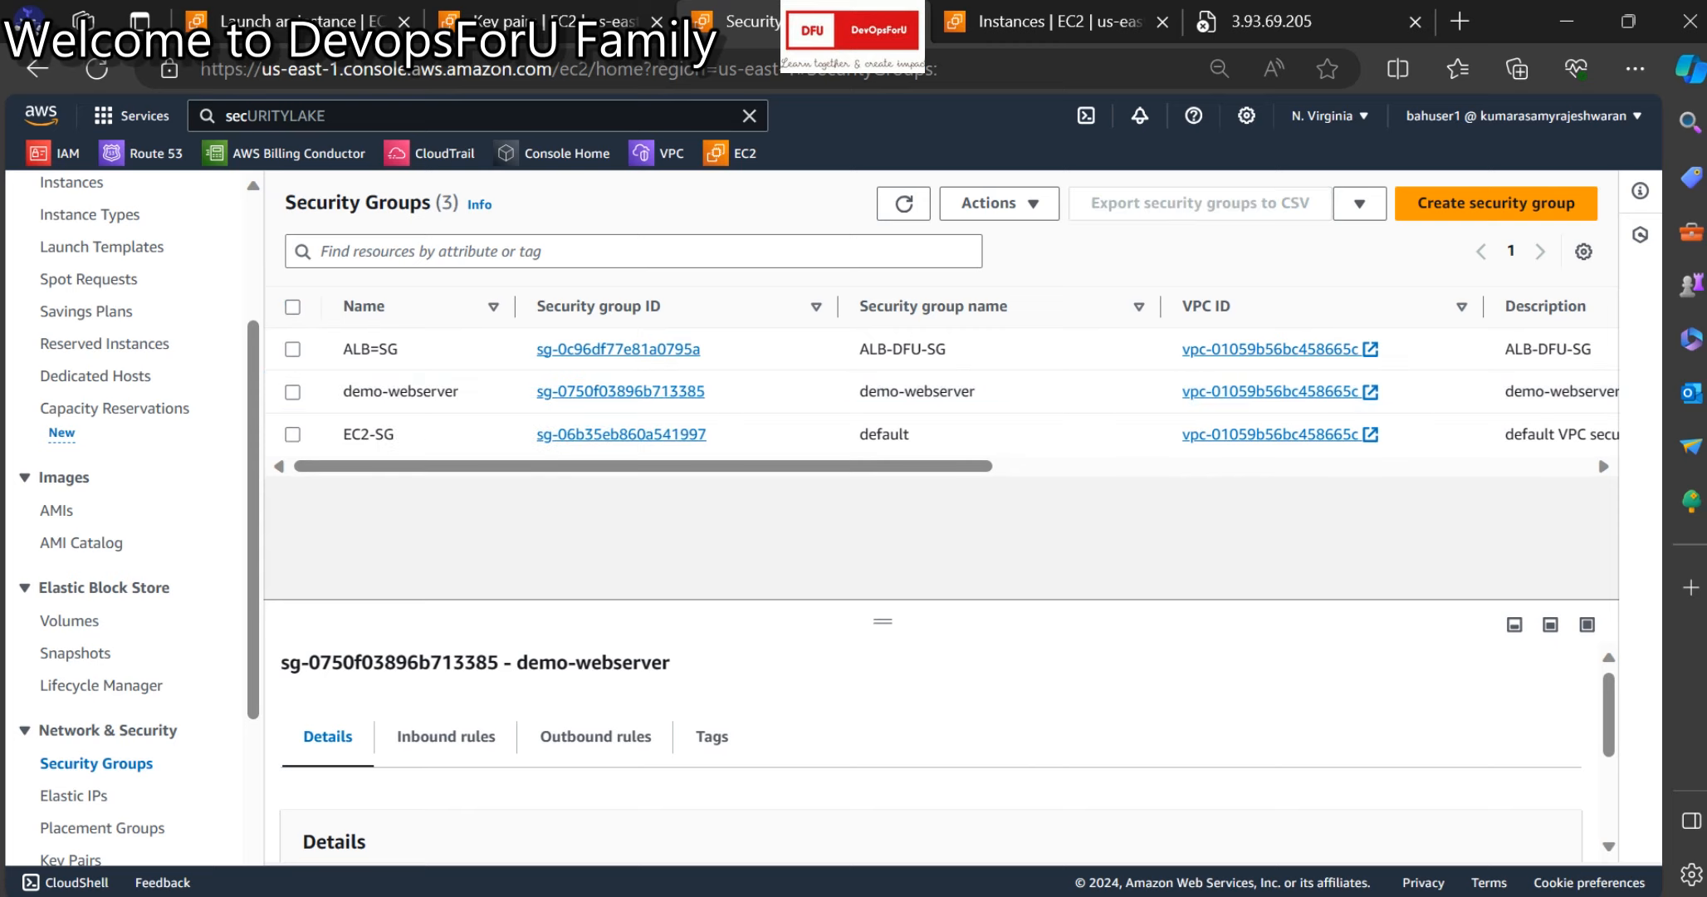
left_click_drag(883, 621, 883, 474)
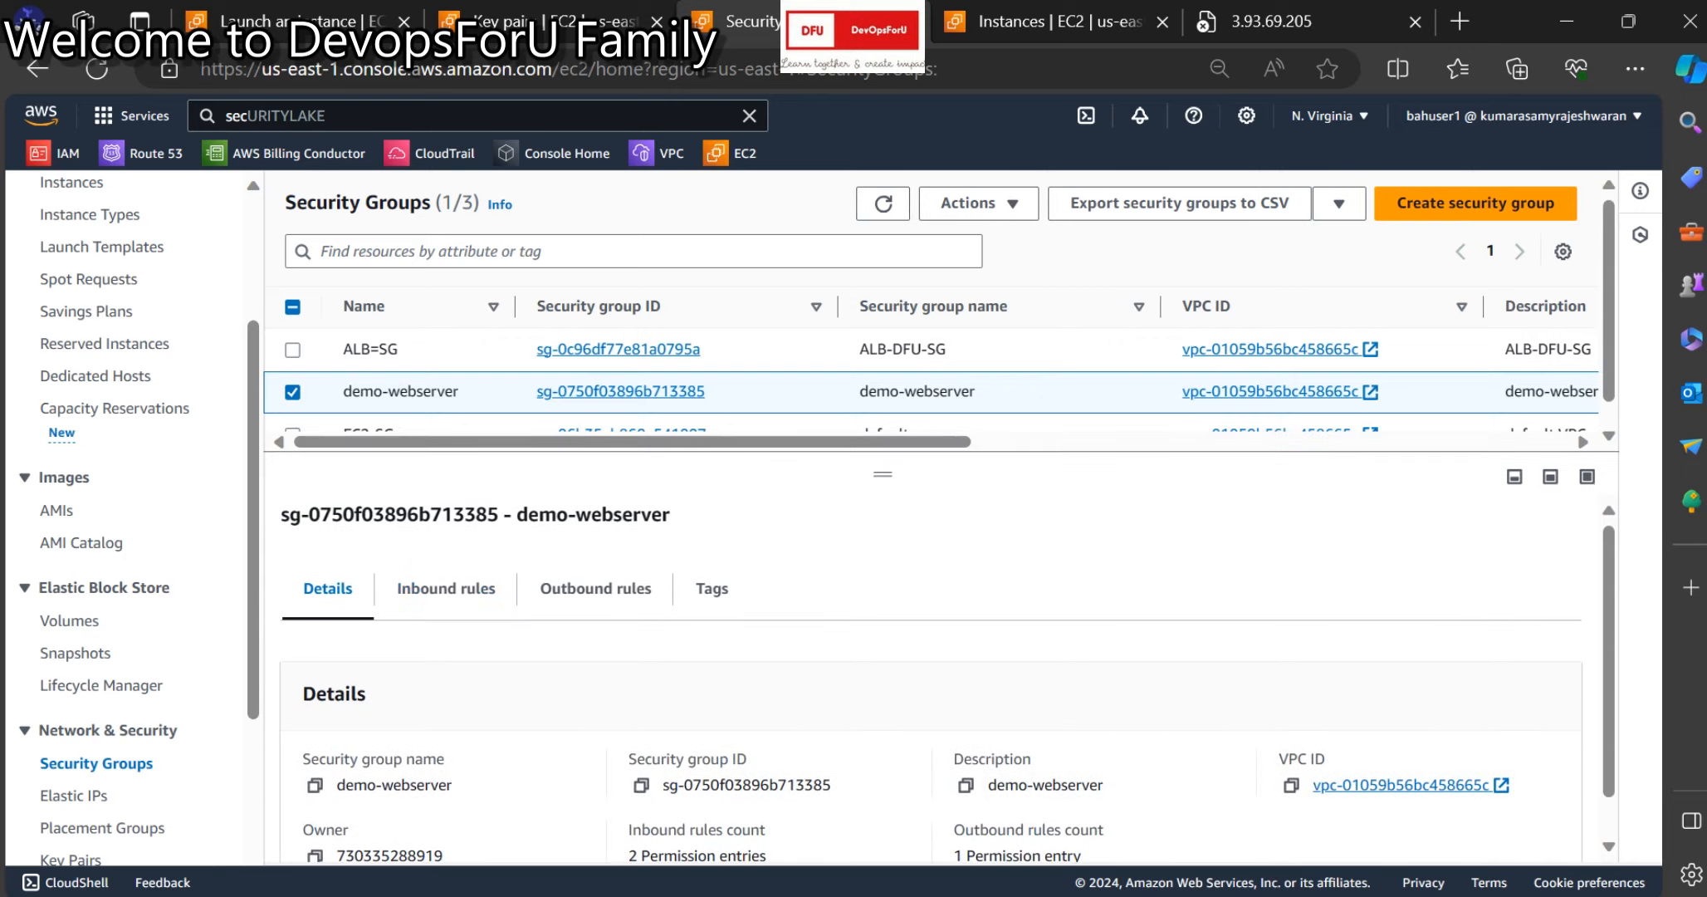
Check the demo-webserver inbound rules: RDP on 3389 and HTTP on 80.
left_click(446, 589)
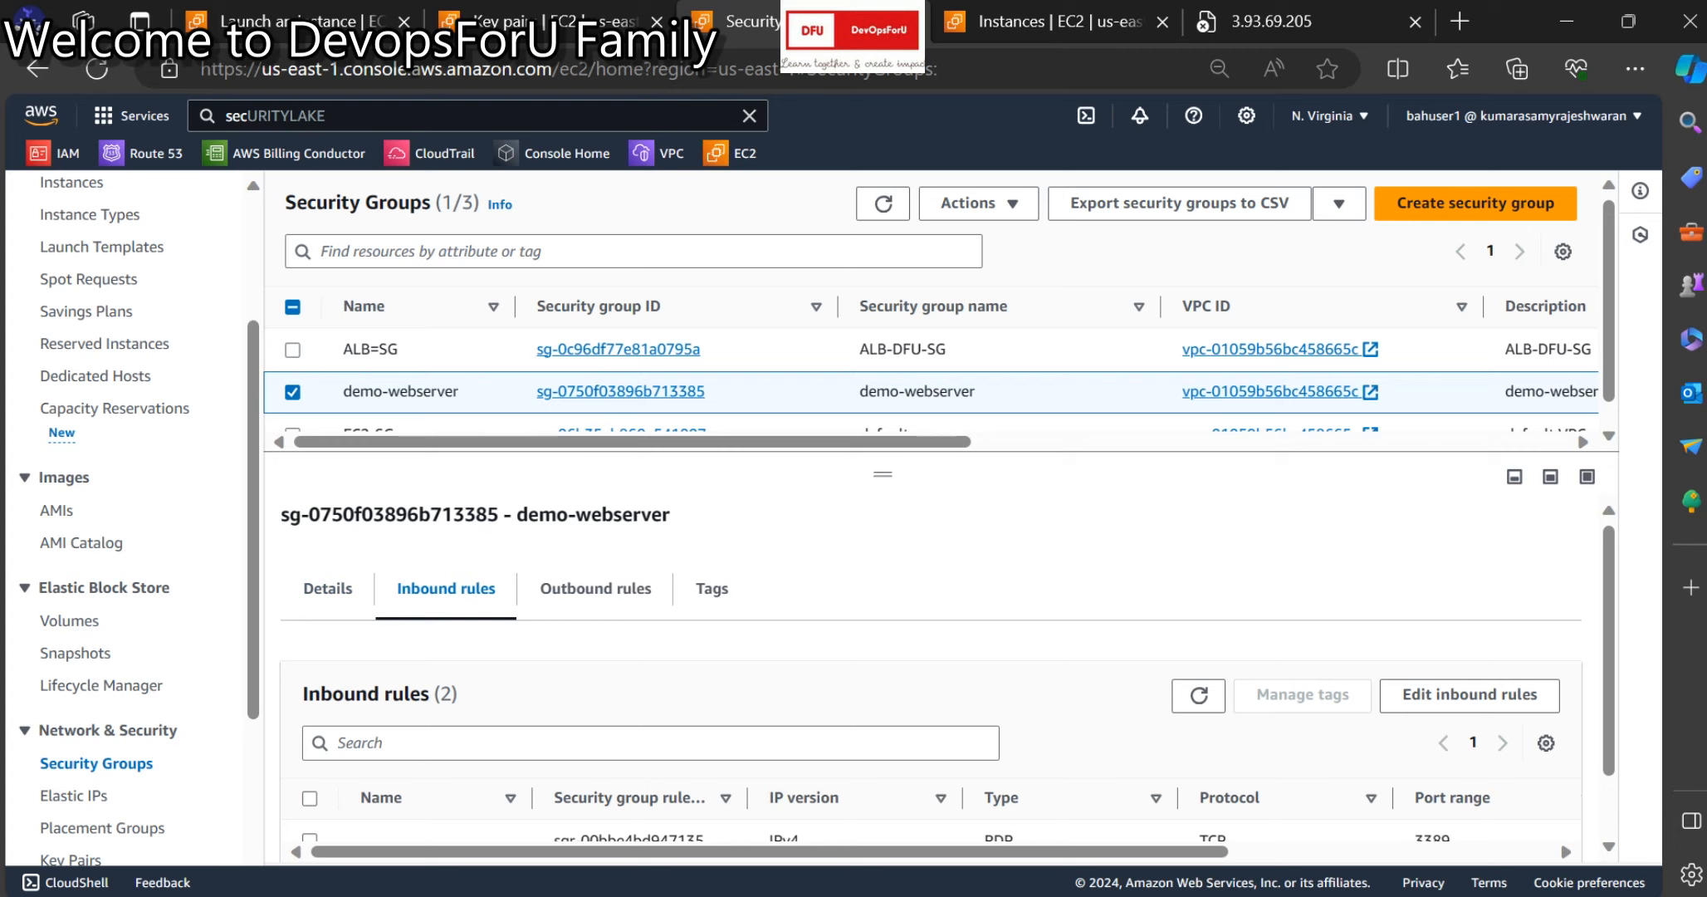
scroll(946, 677, "down", 1)
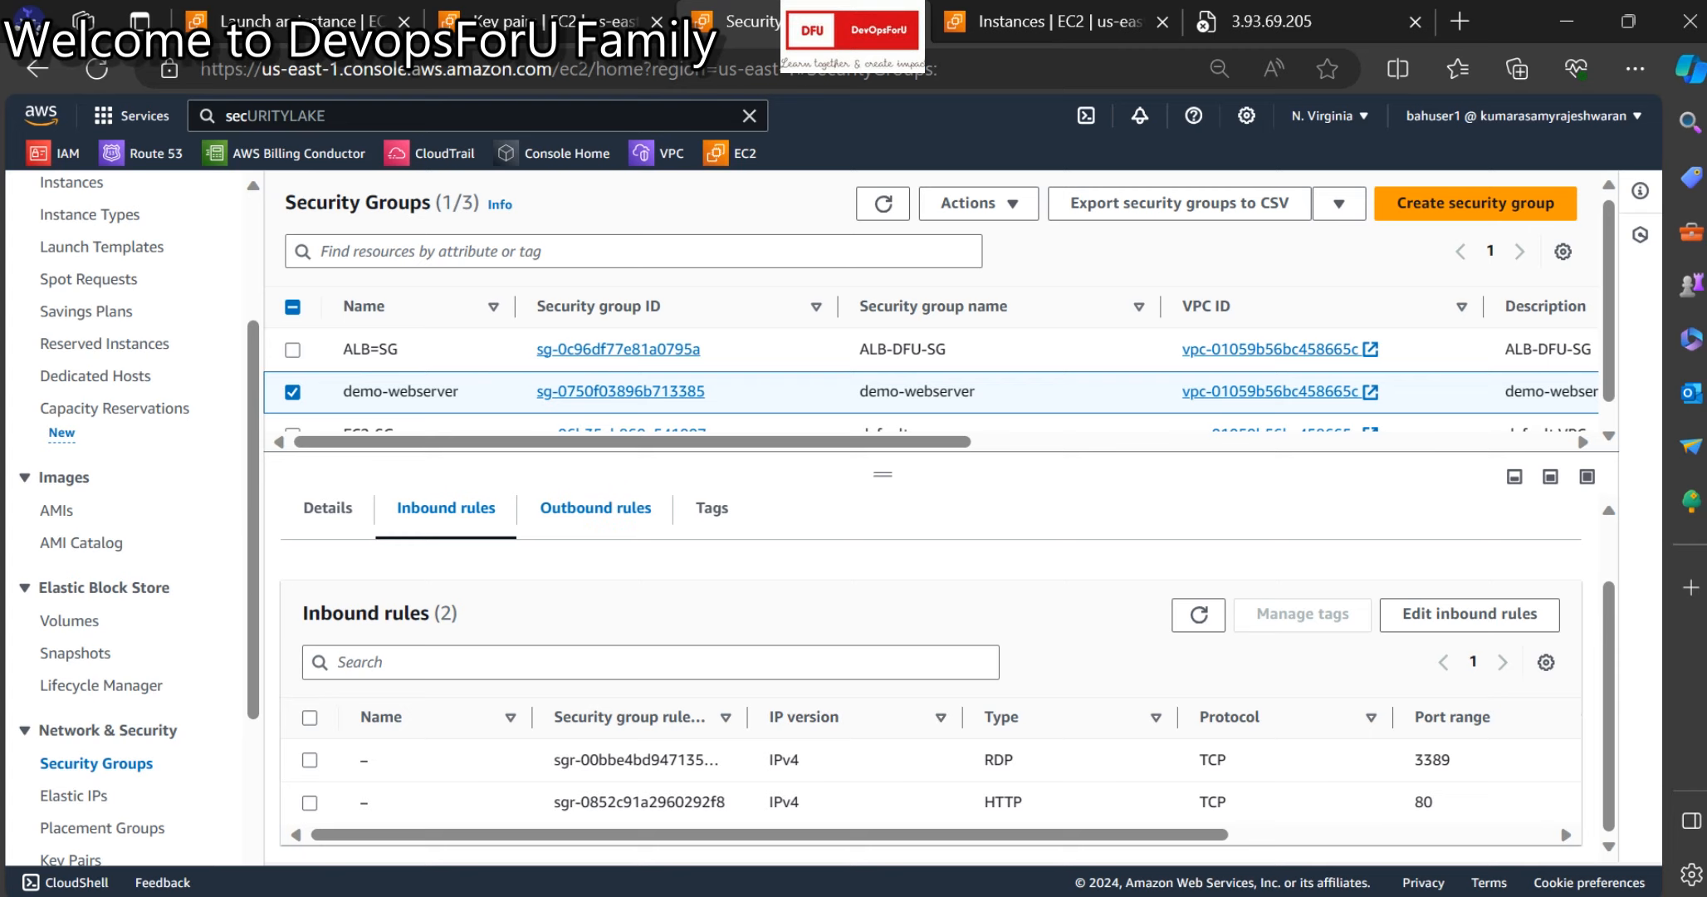
left_click(595, 509)
left_click(446, 525)
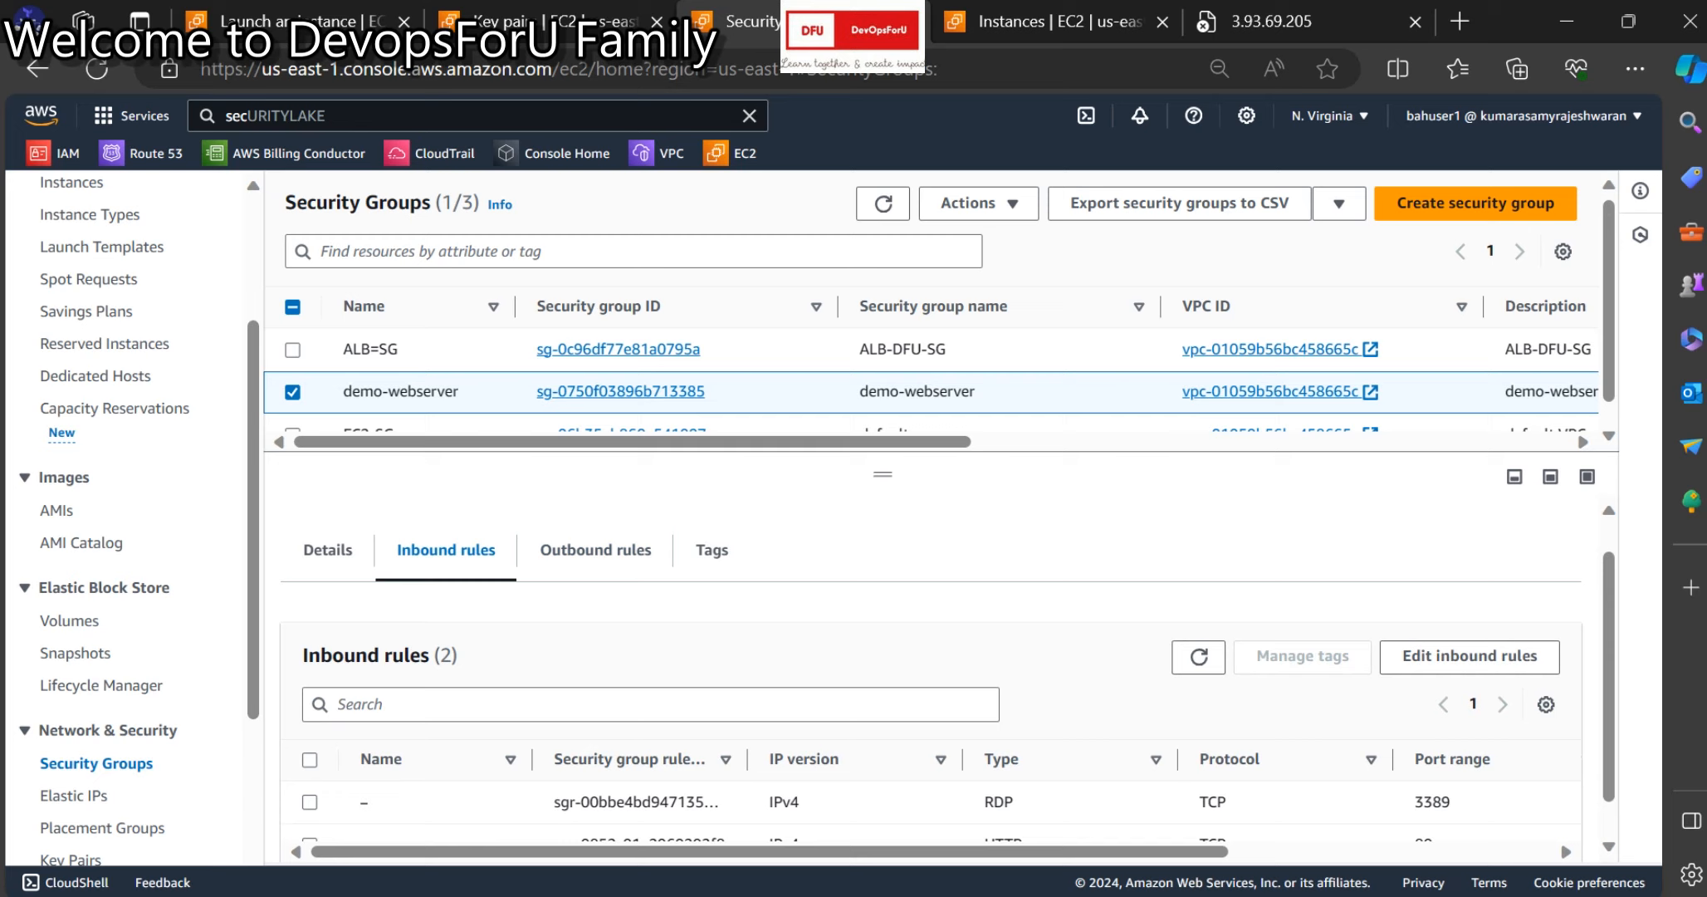
Select the RDP inbound rule and scroll right to view the /32 sources and descriptions.
left_click(596, 550)
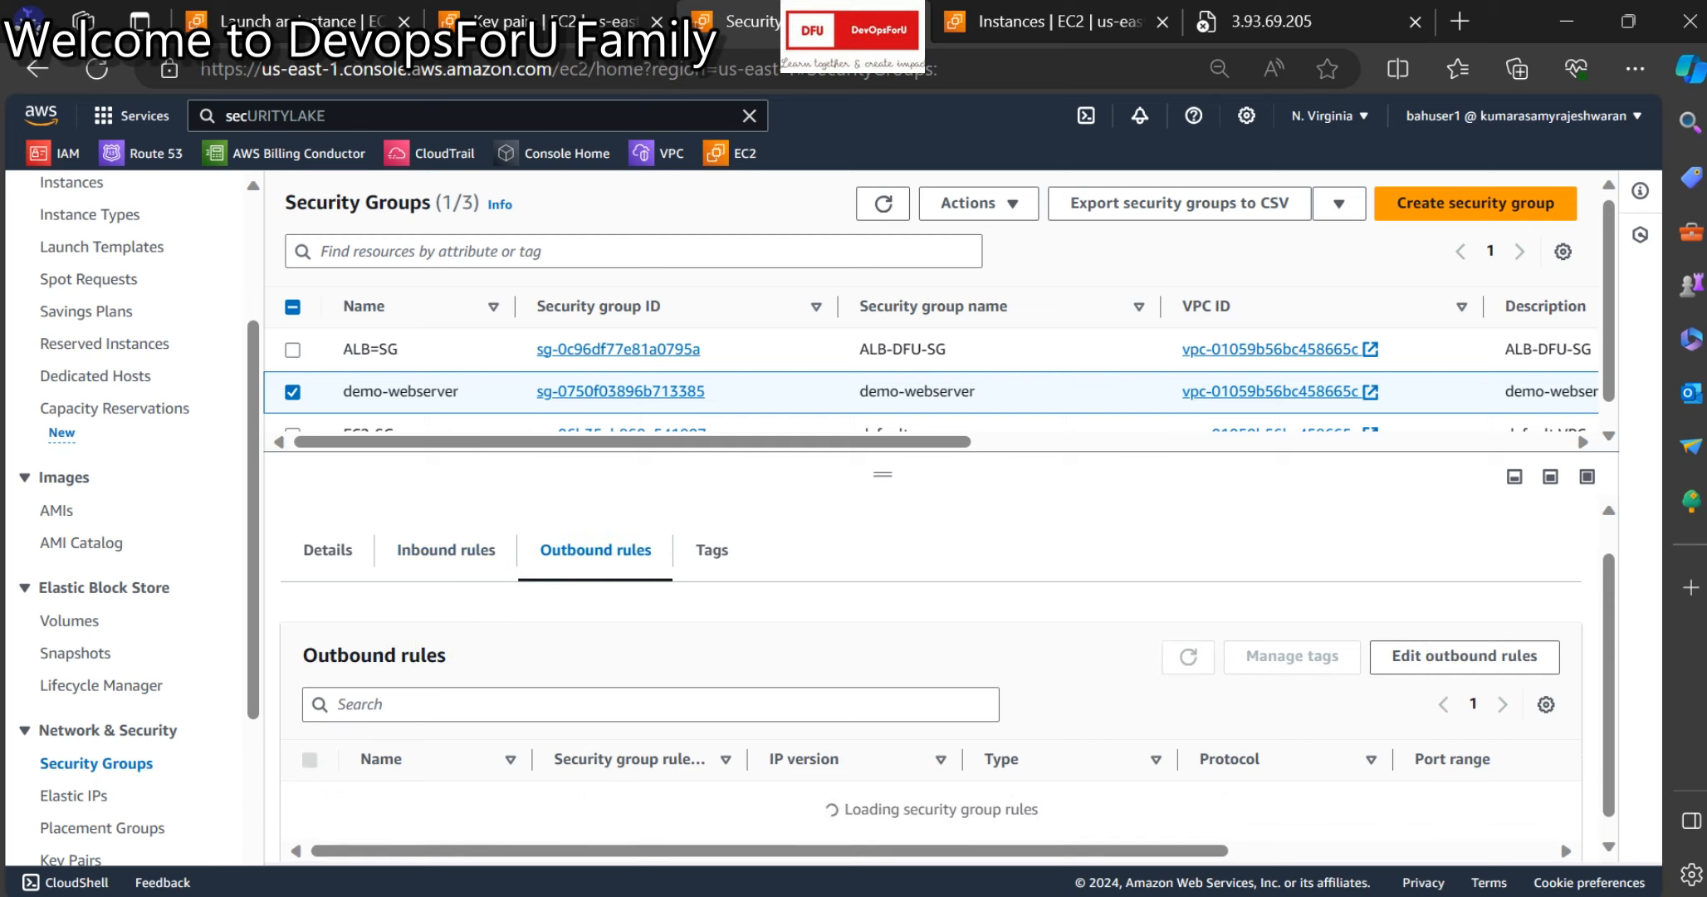
left_click(446, 551)
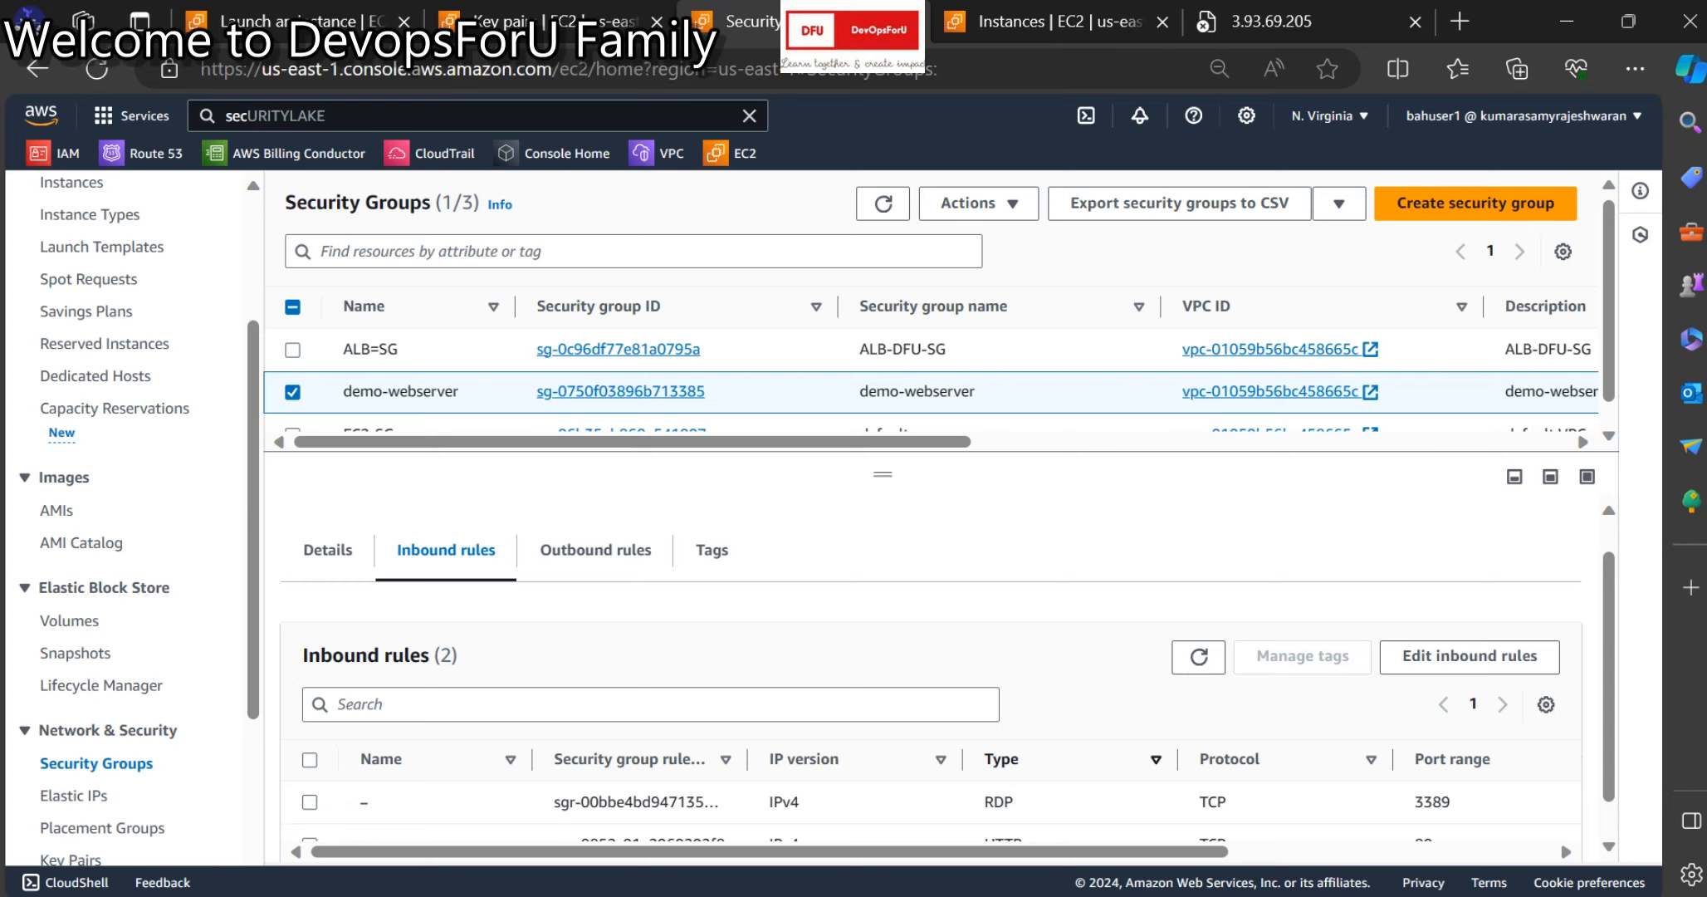
scroll(930, 689, "down", 1)
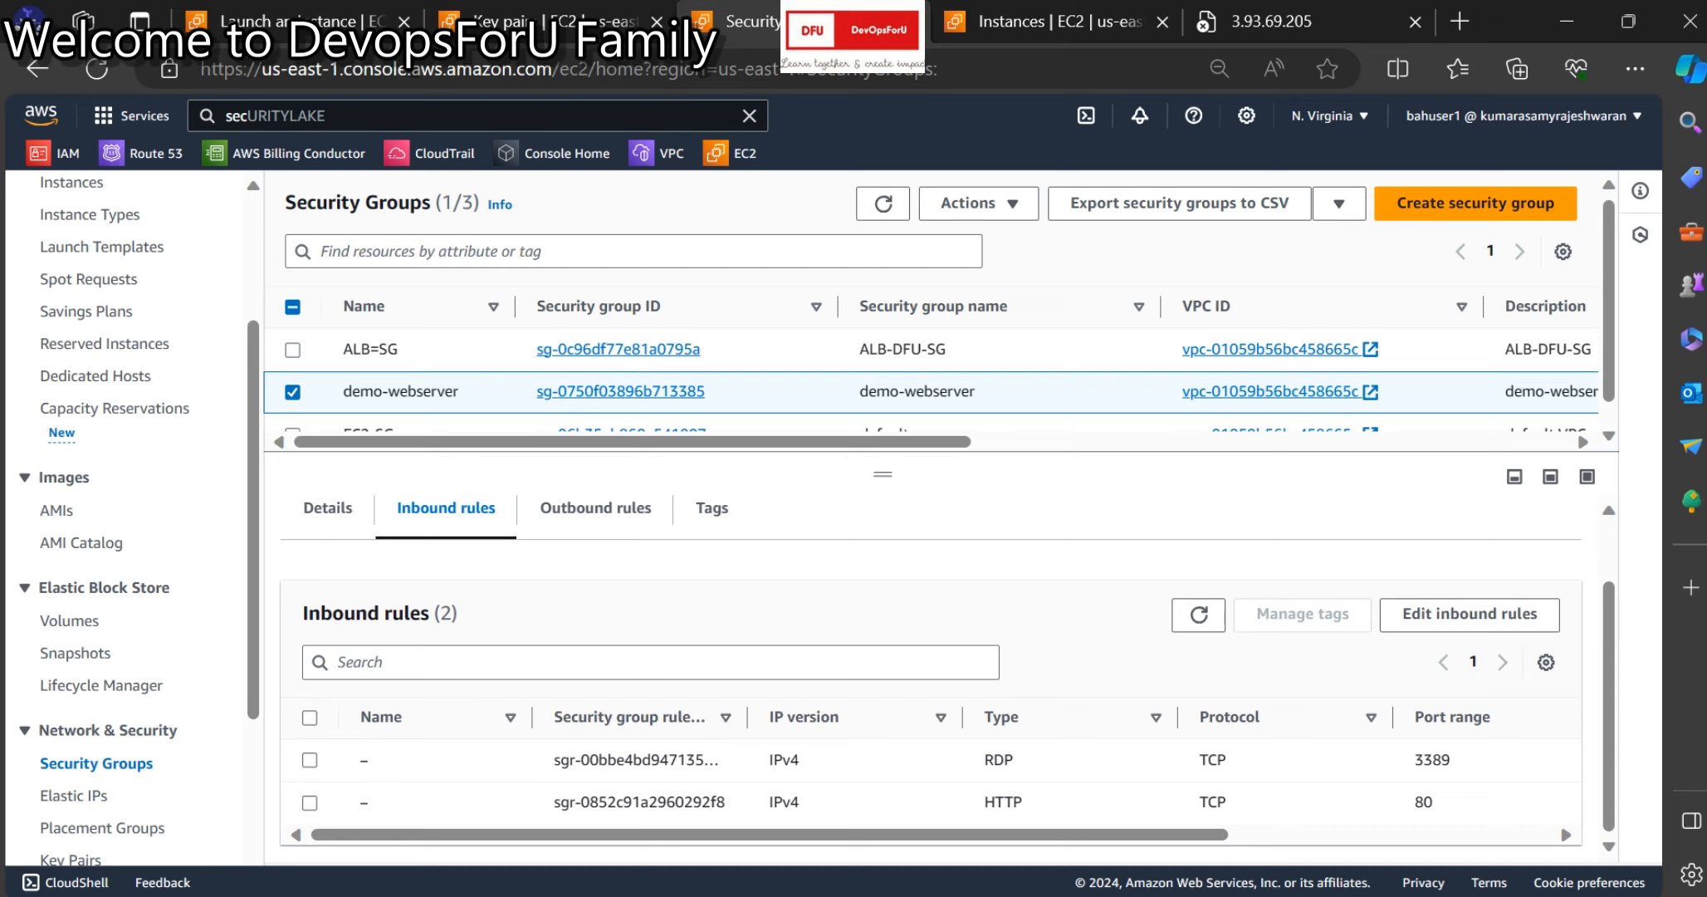
left_click(310, 759)
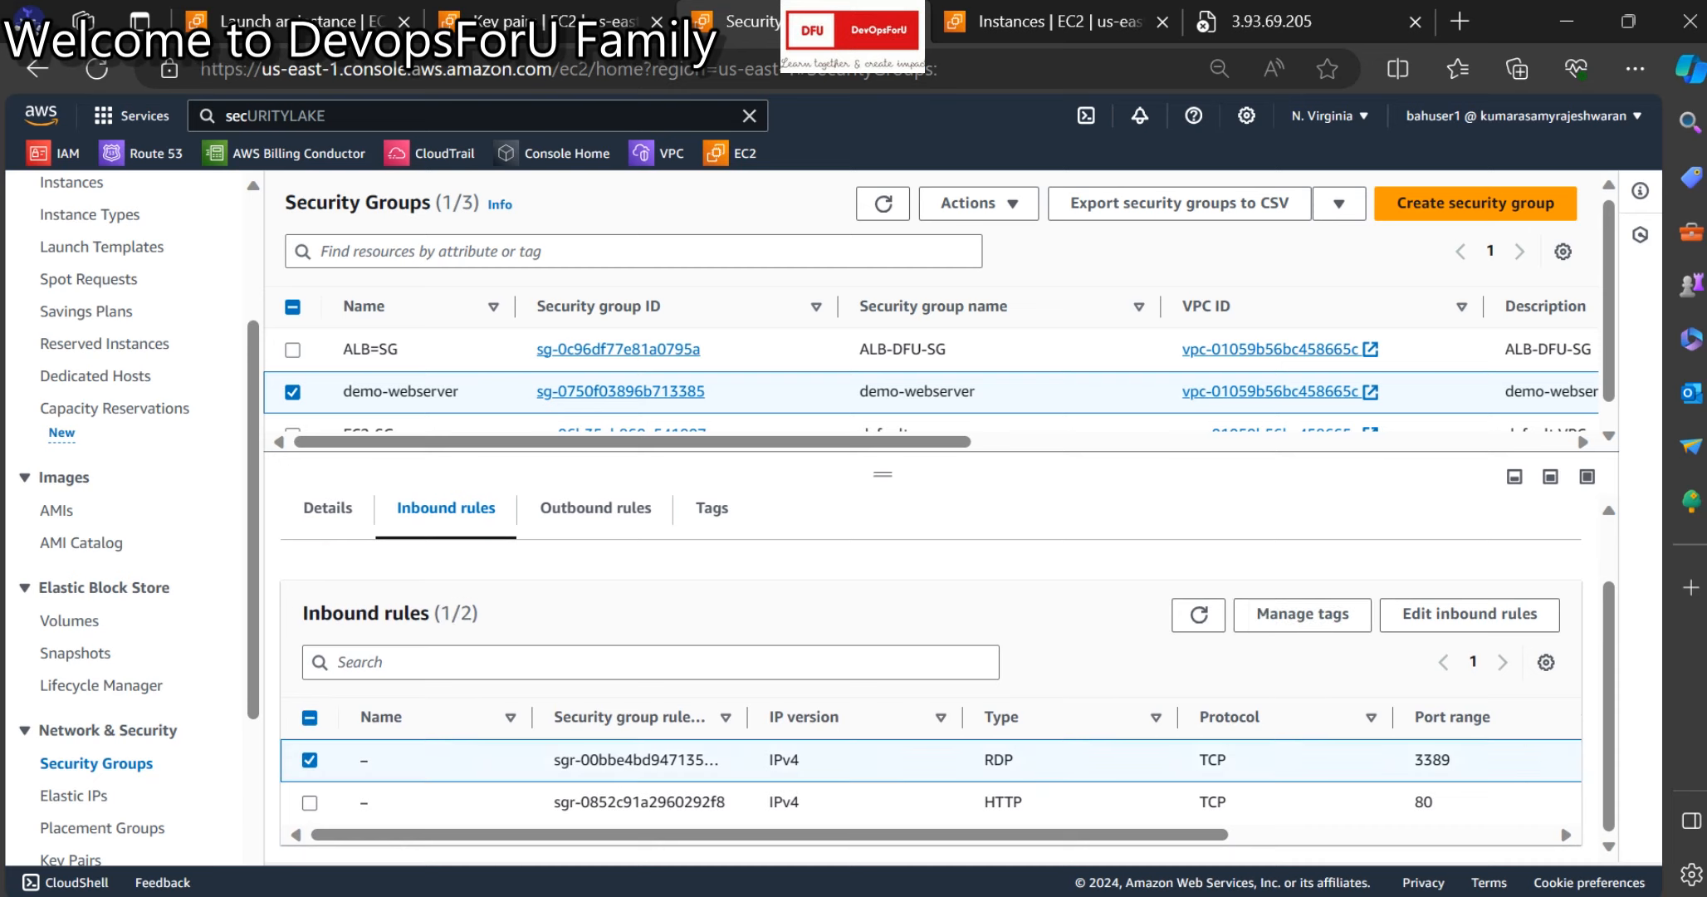
scroll(930, 772, "right", 3)
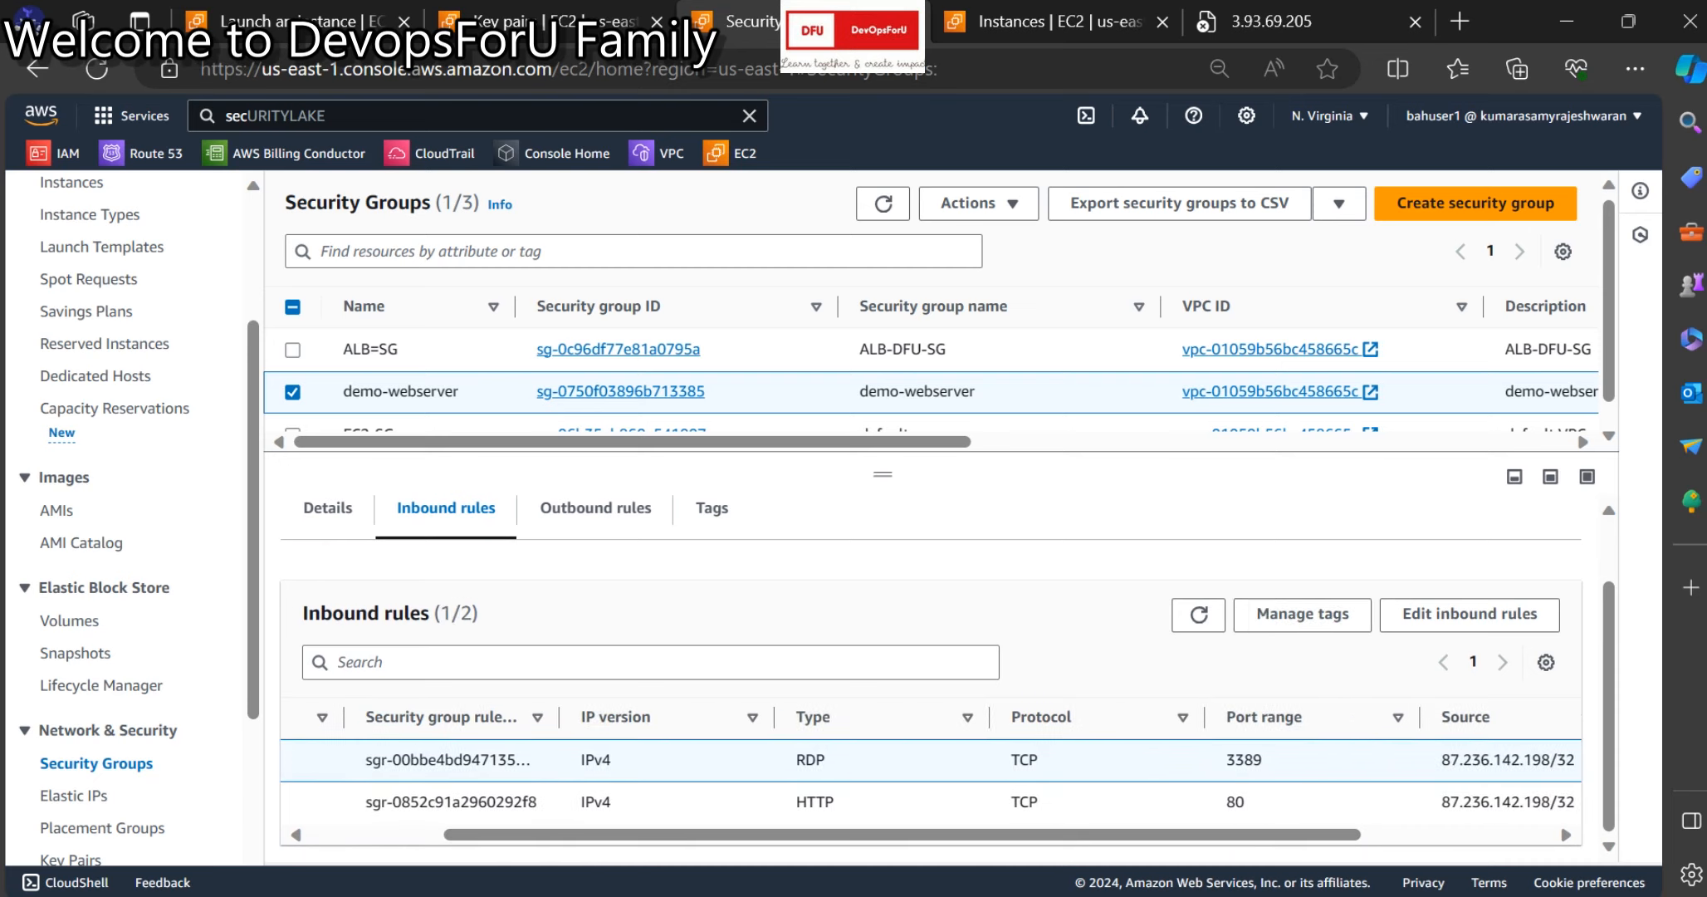
scroll(930, 772, "right", 3)
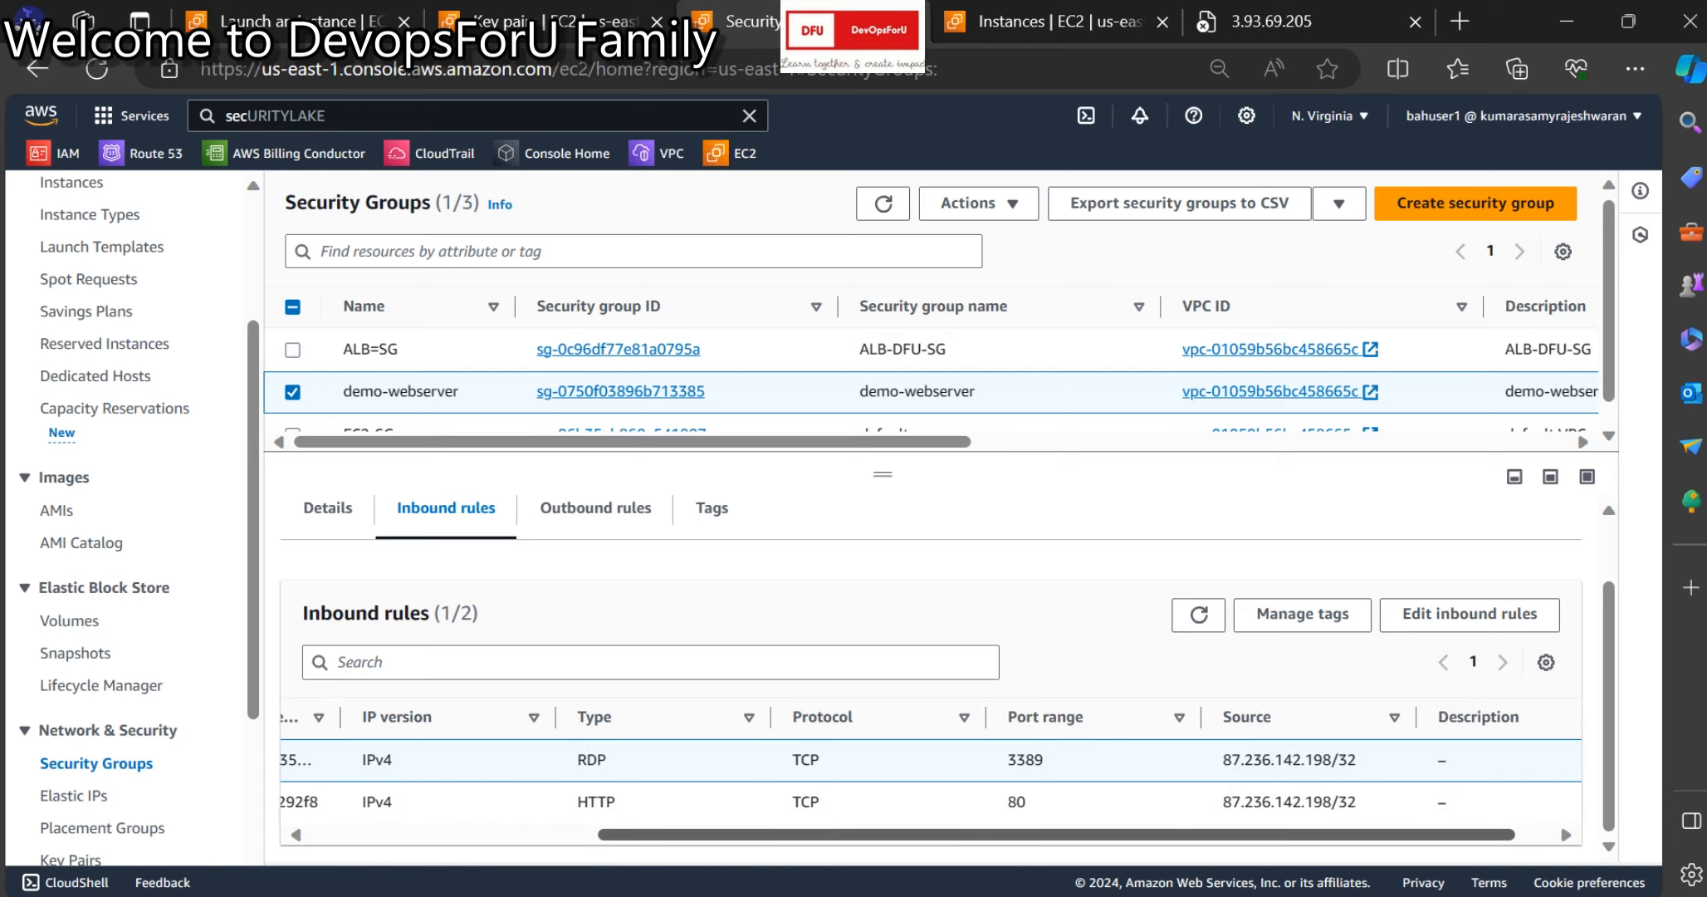
scroll(924, 772, "right", 1)
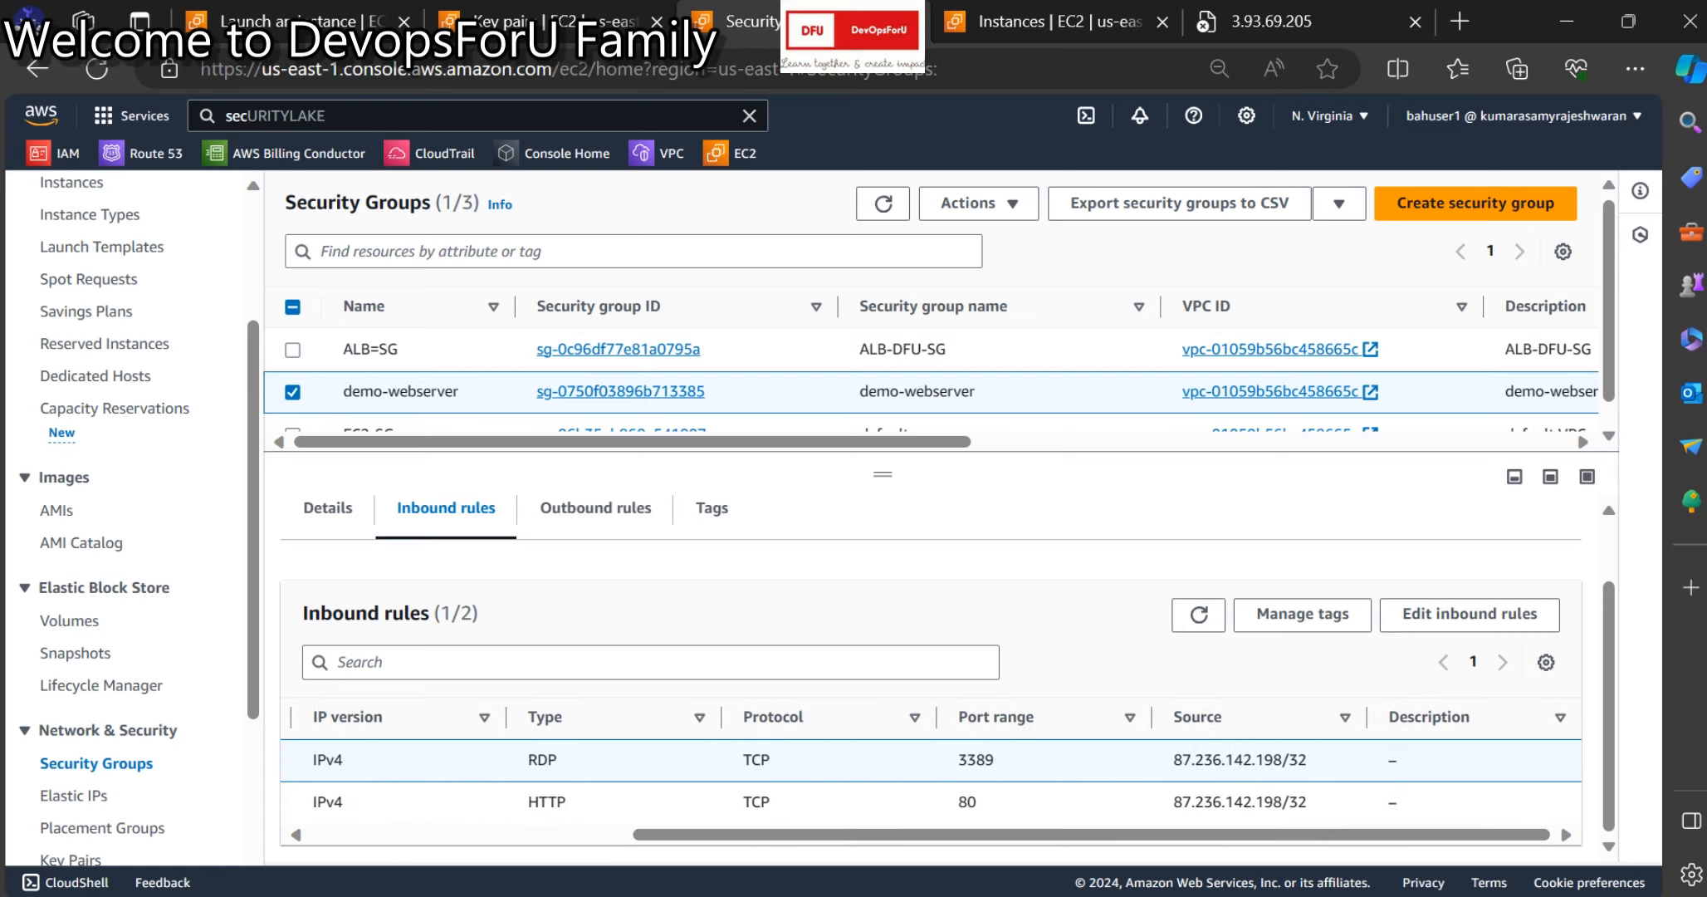
Replace the existing inbound rules with a single RDP rule sourced from My IP.
left_click(1470, 614)
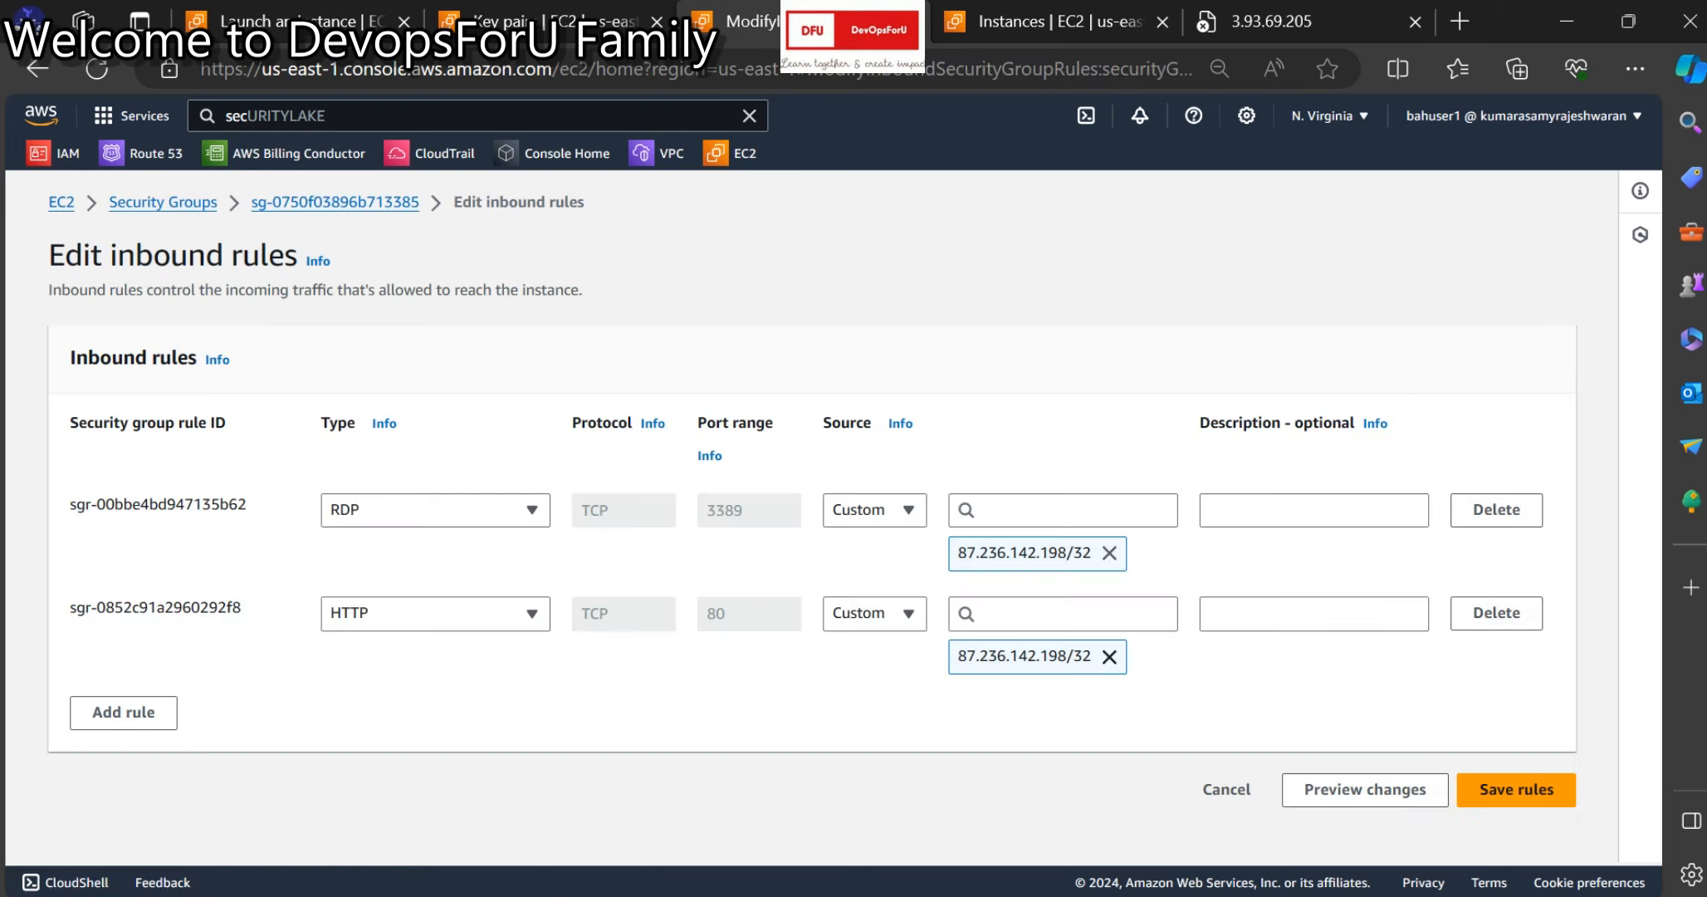
left_click(1497, 509)
left_click(1497, 509)
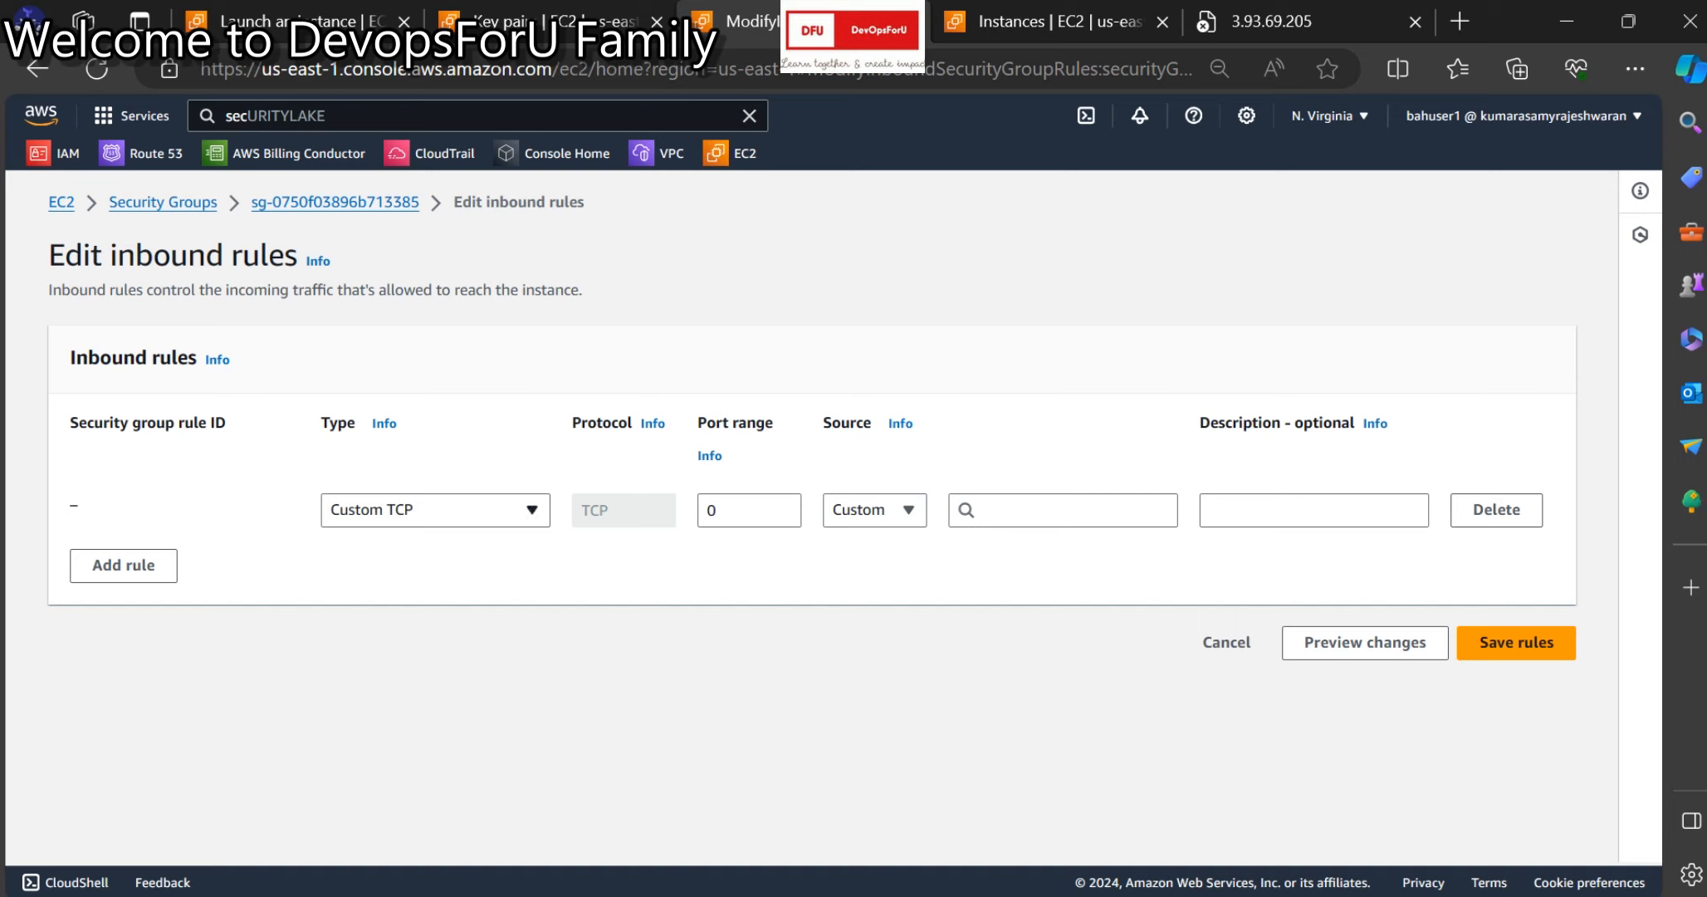
left_click(436, 510)
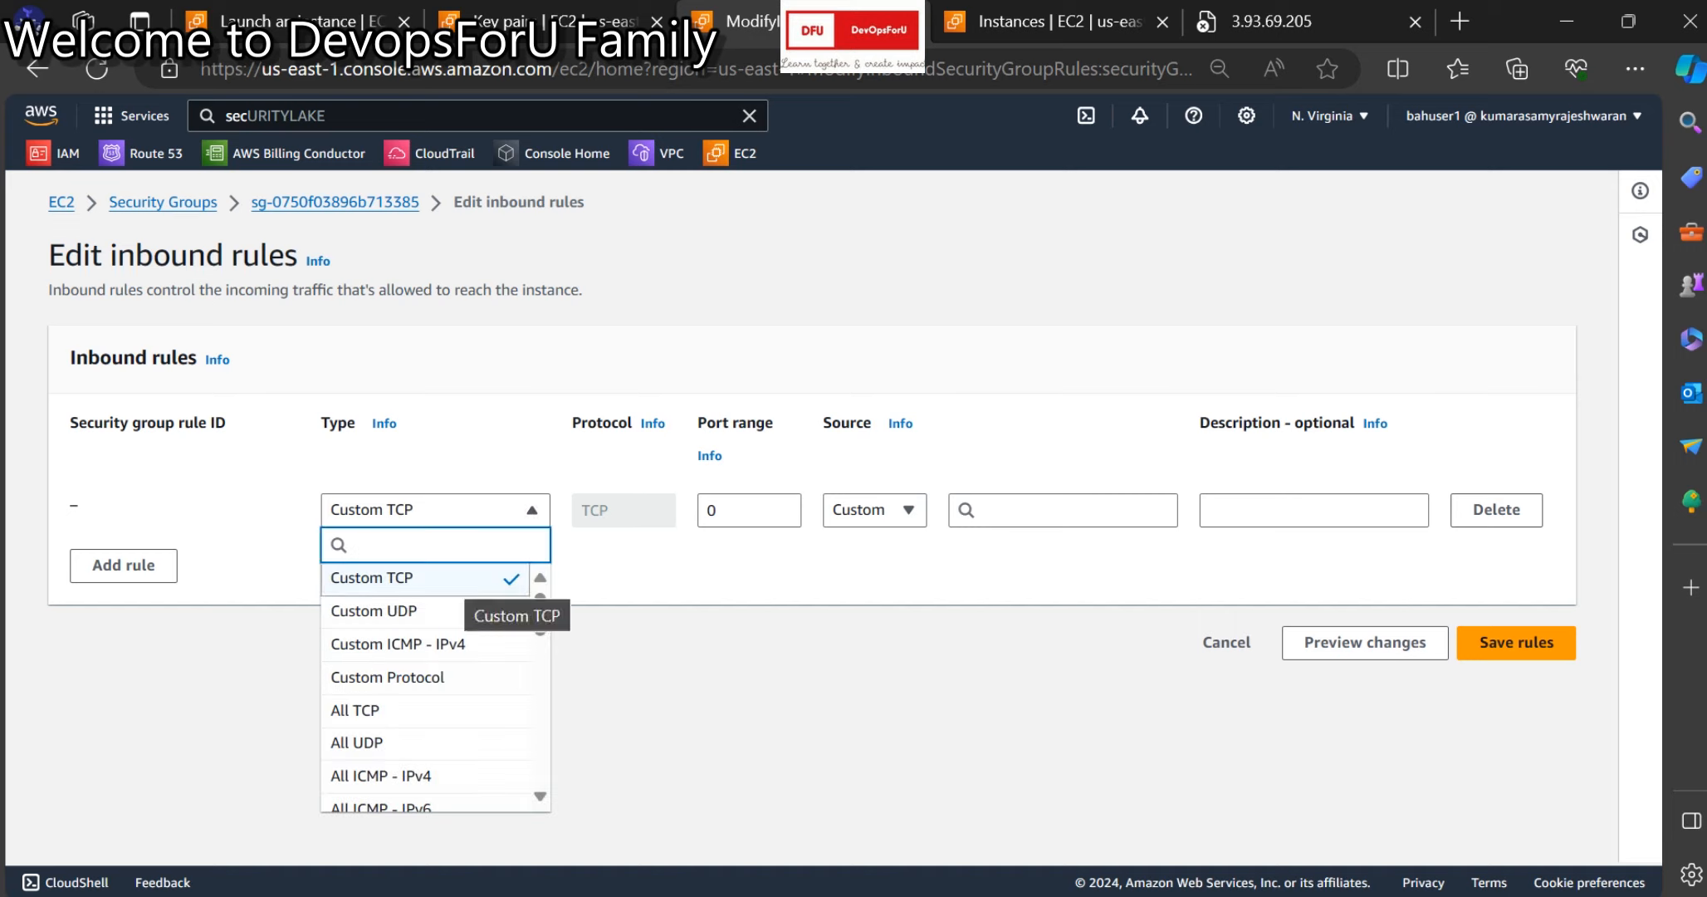
type("rd")
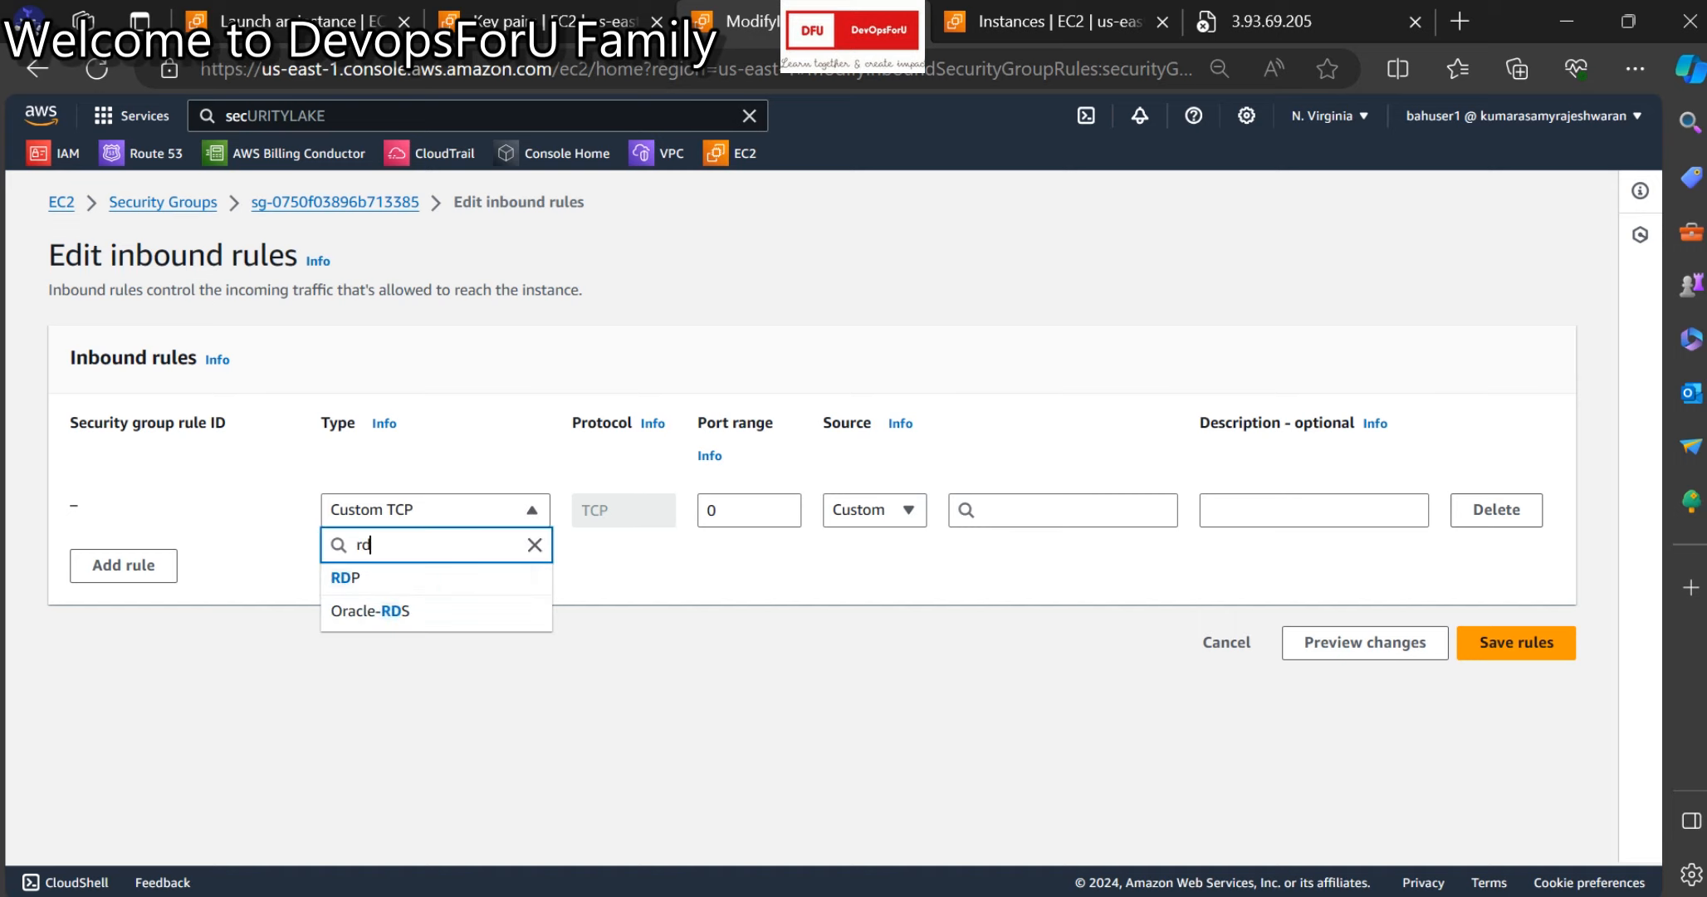
key("Return")
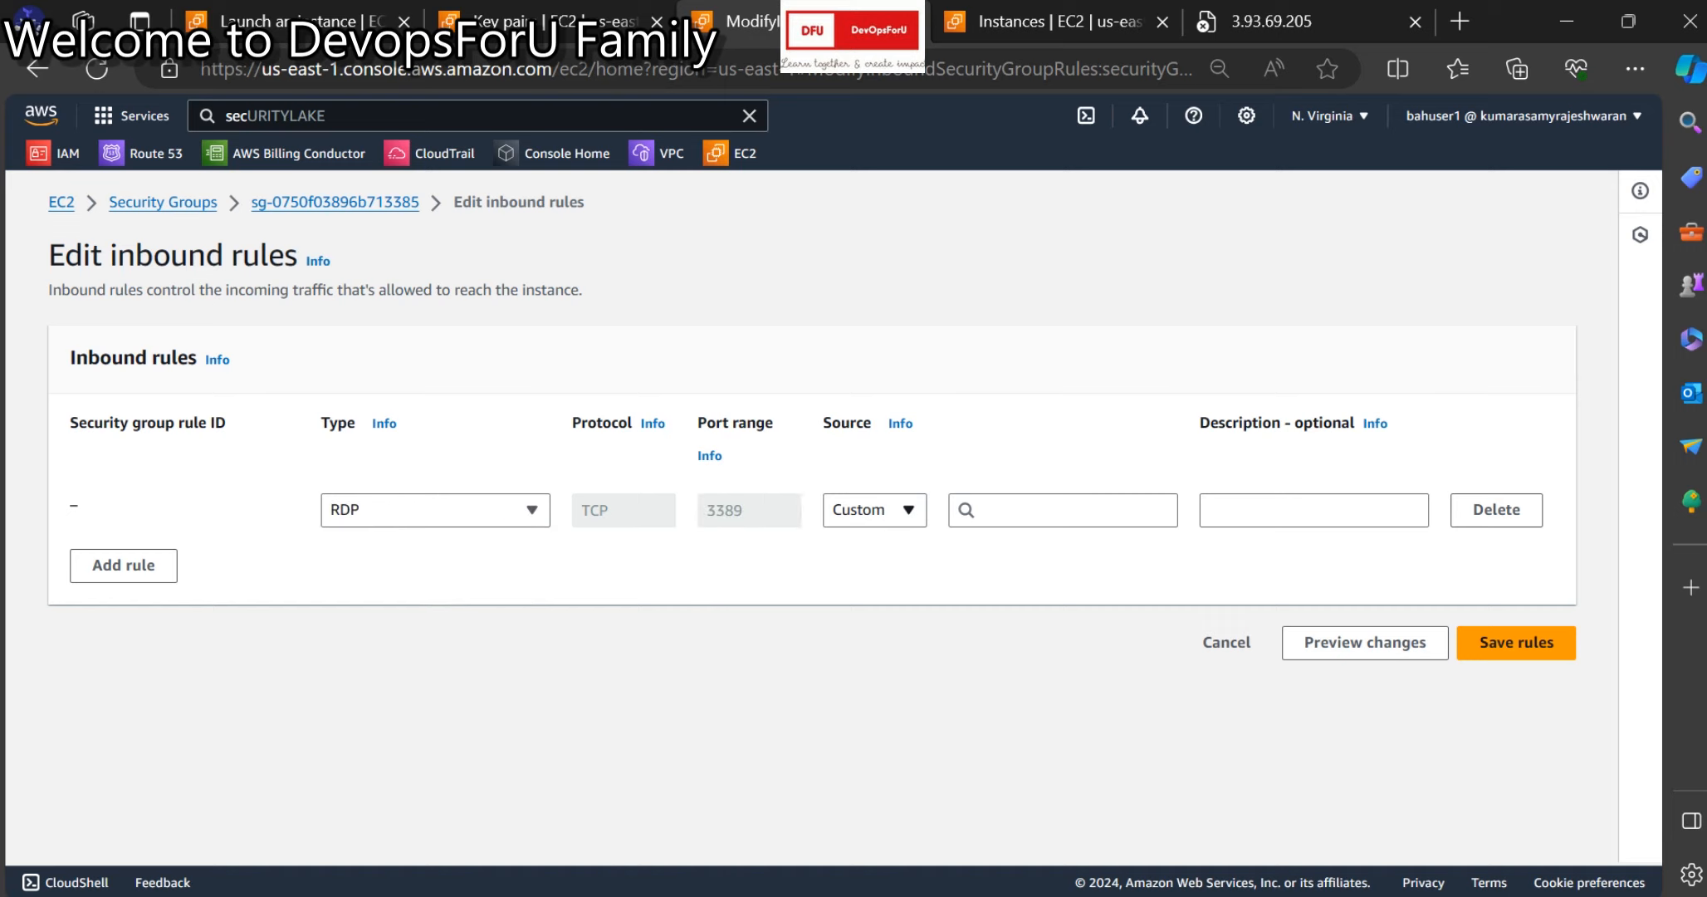
left_click(877, 510)
left_click(882, 642)
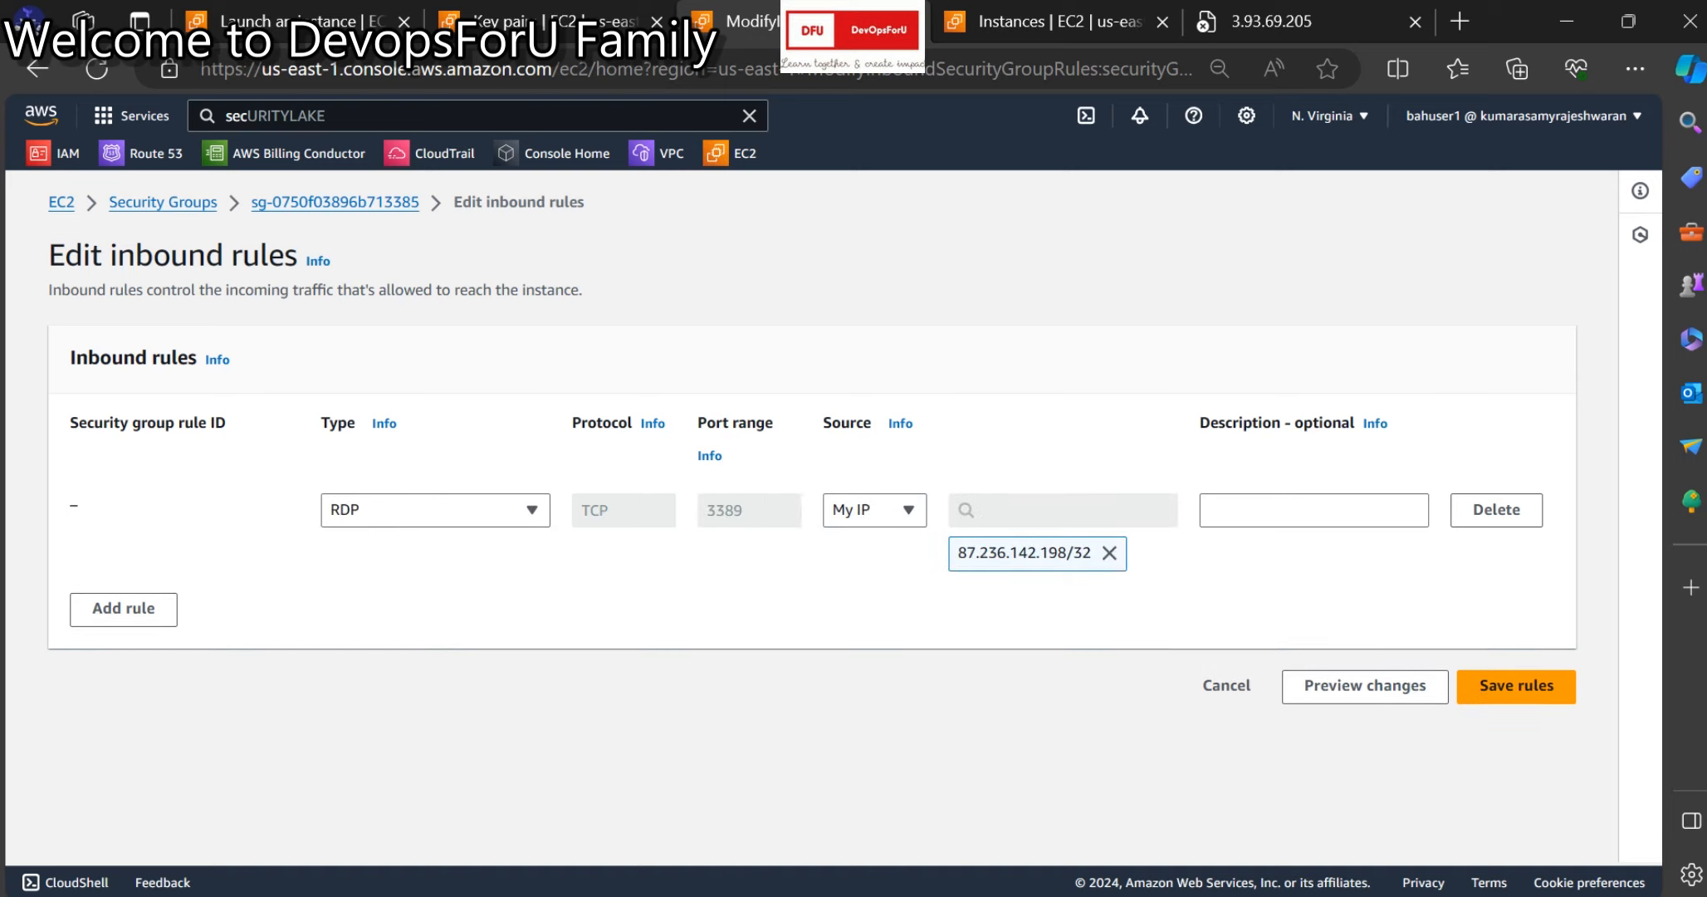
Try a second SSH rule, then remove it and save the inbound rules.
left_click(123, 609)
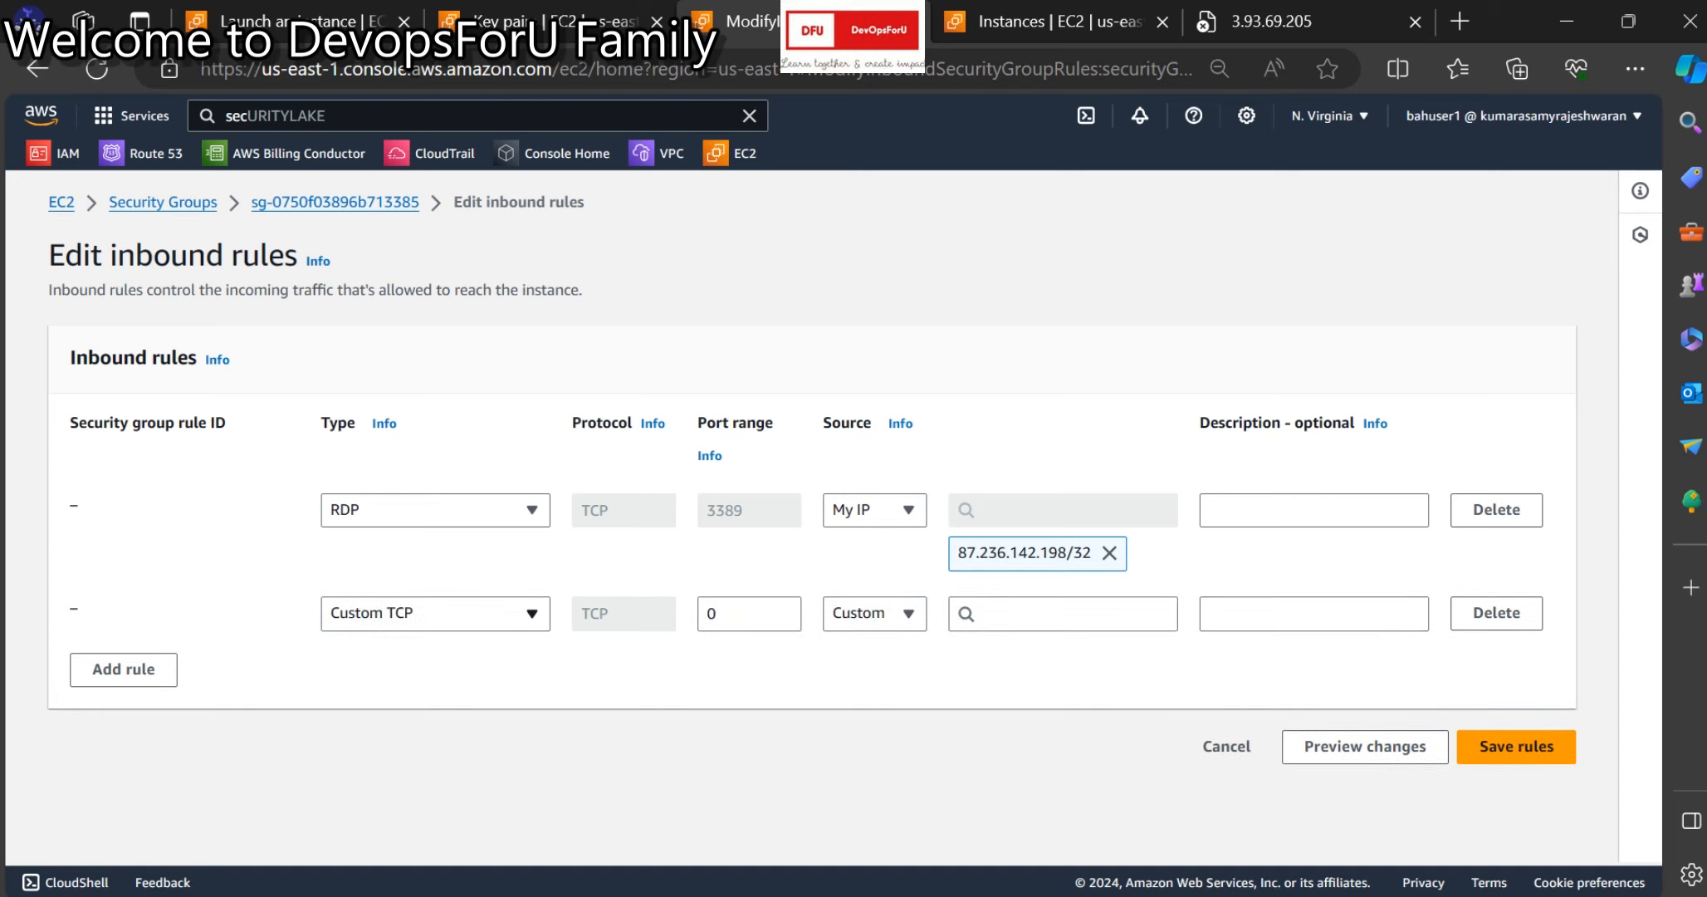
left_click(435, 613)
type("htt")
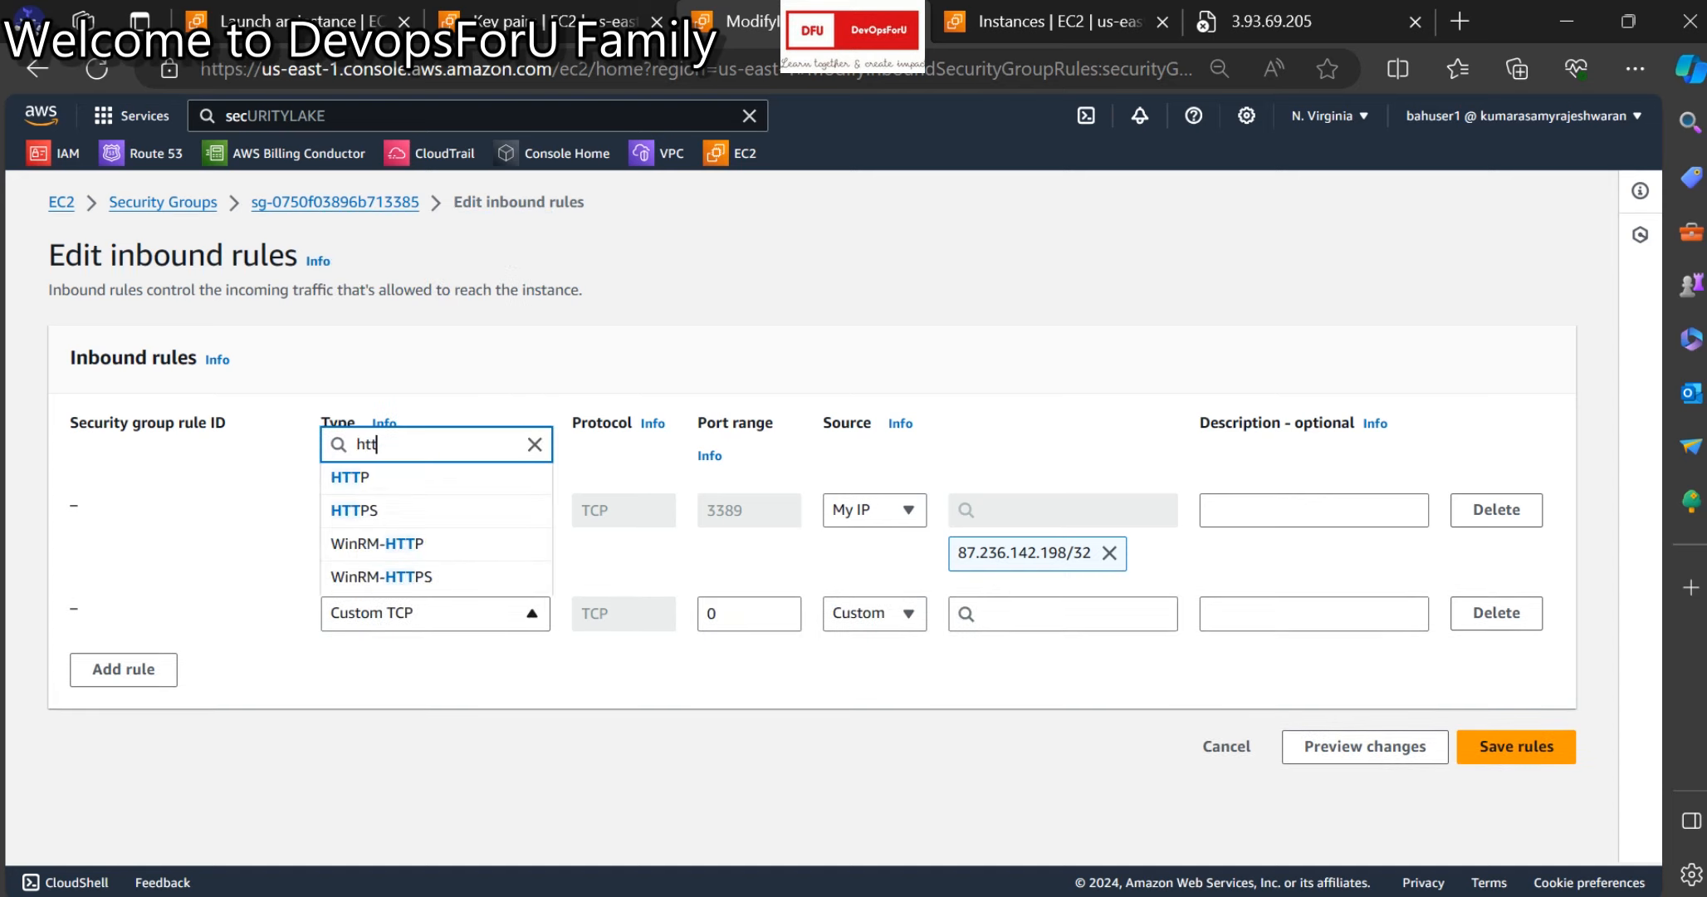
key("BackSpace")
key("BackSpace")
key("BackSpace")
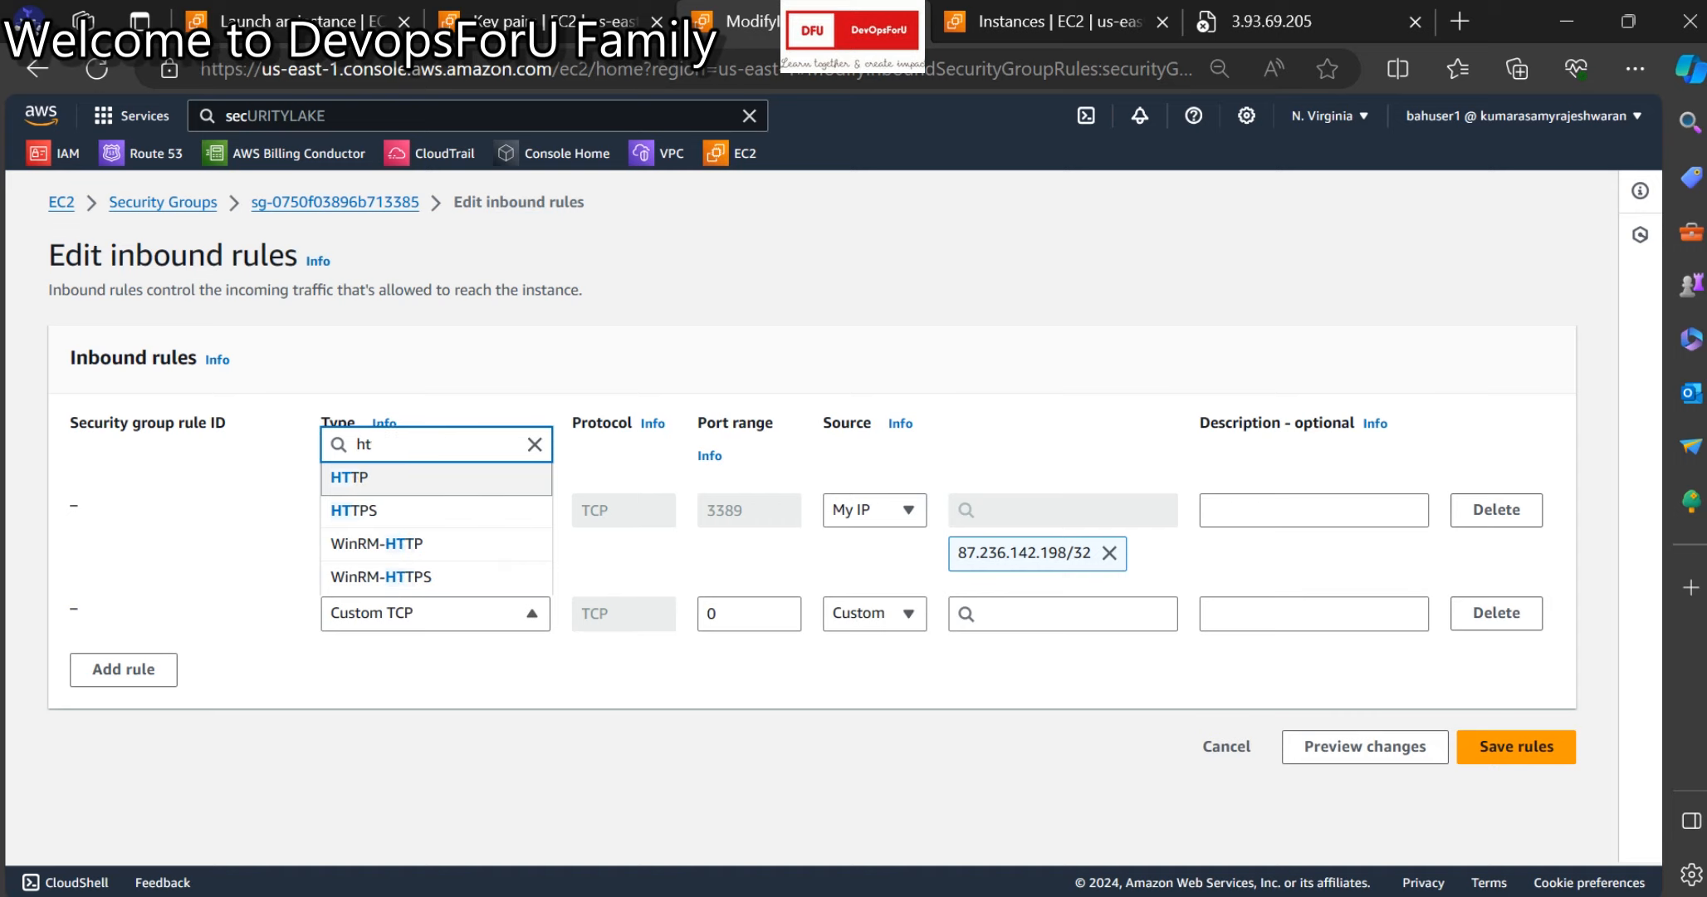
type("ssh")
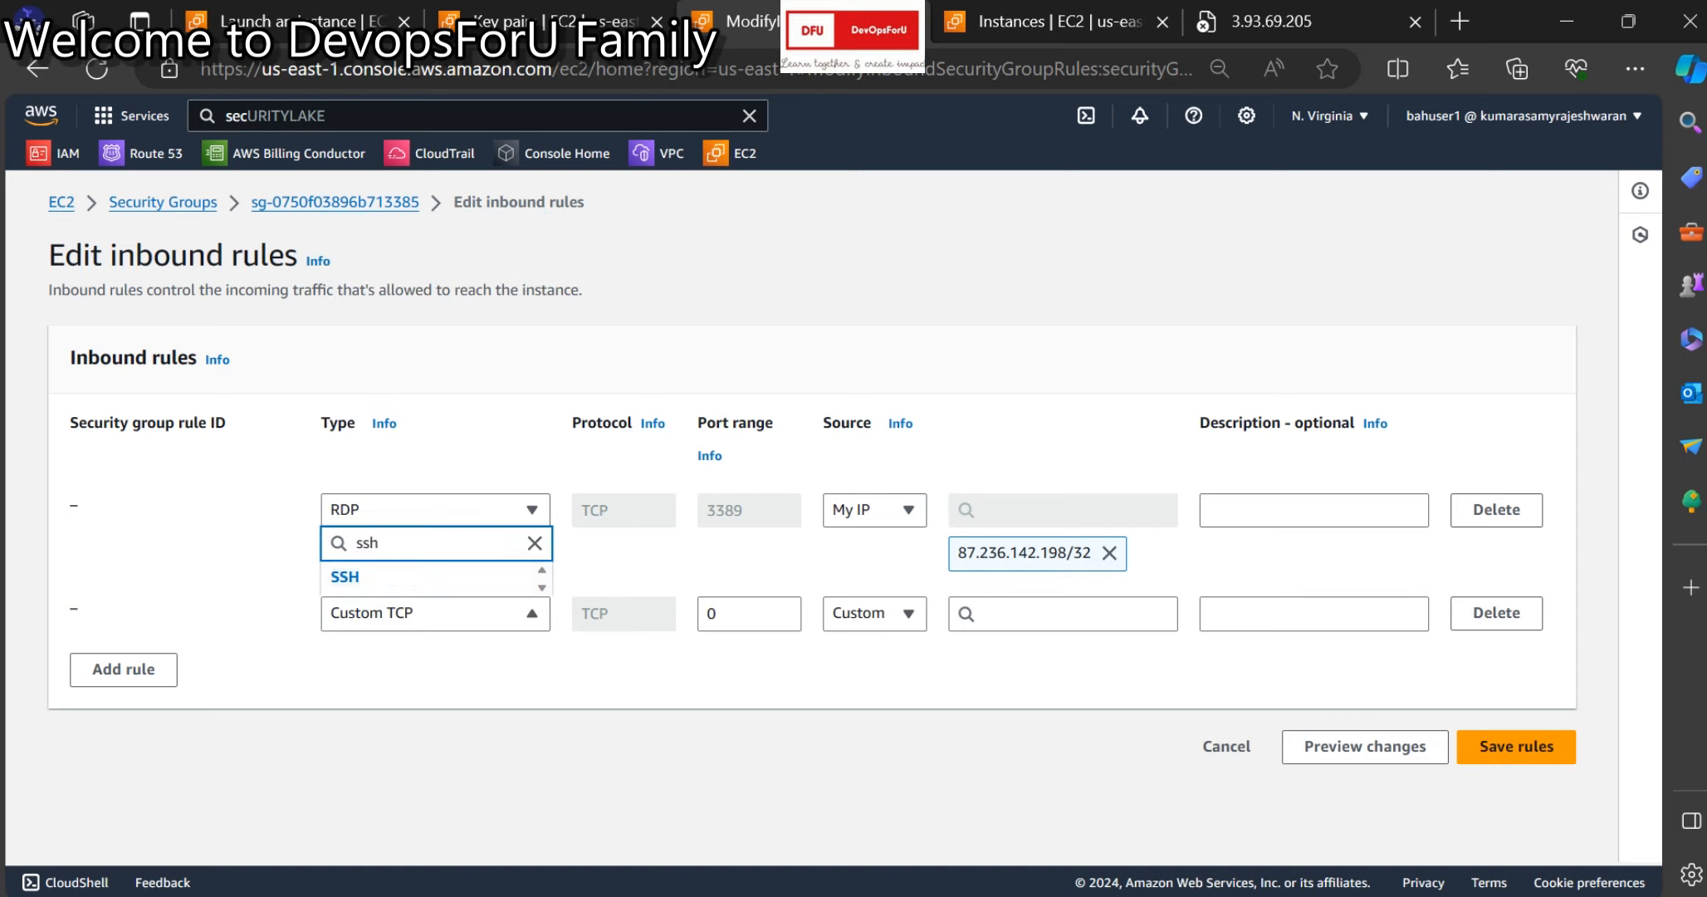
key("Return")
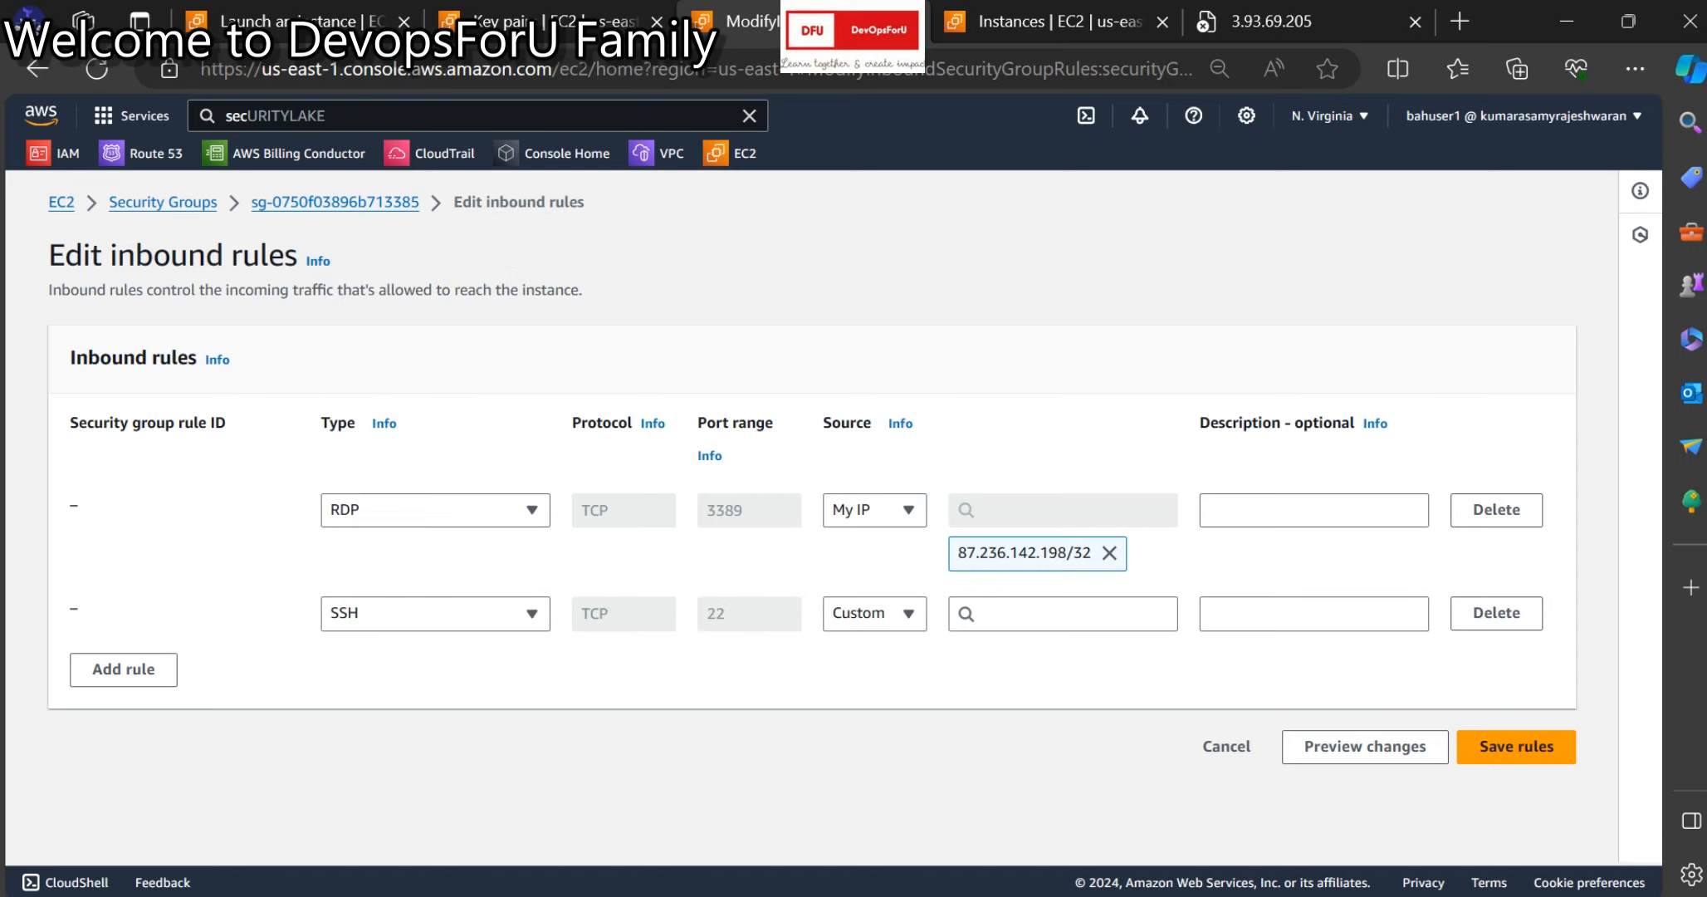
left_click(875, 614)
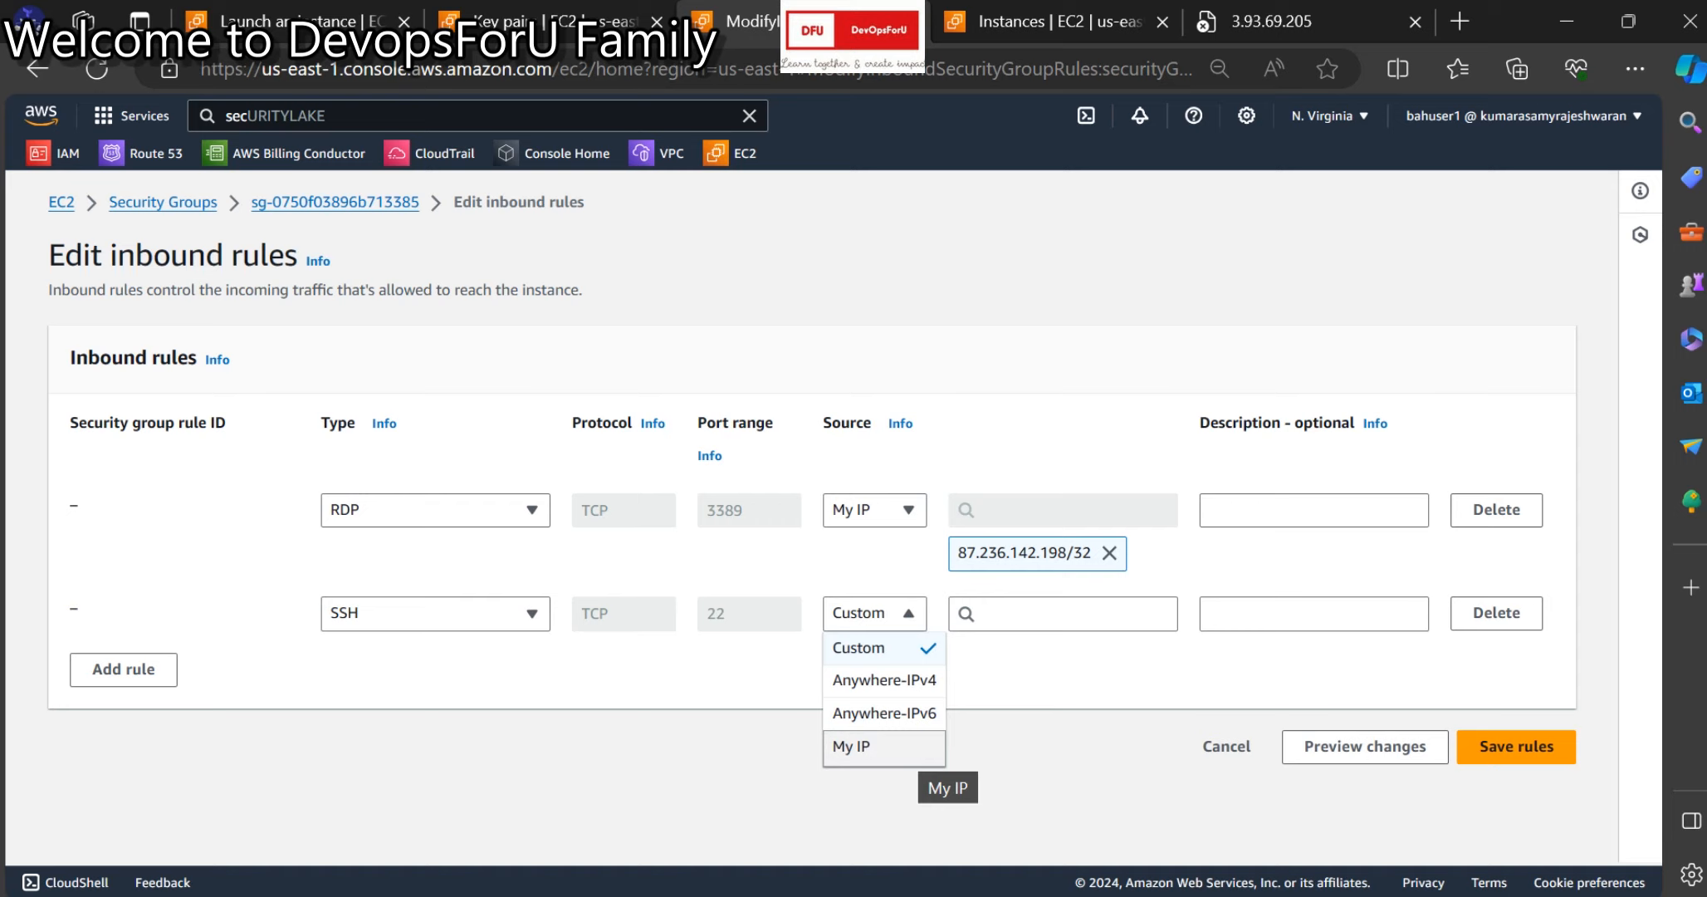
left_click(1497, 612)
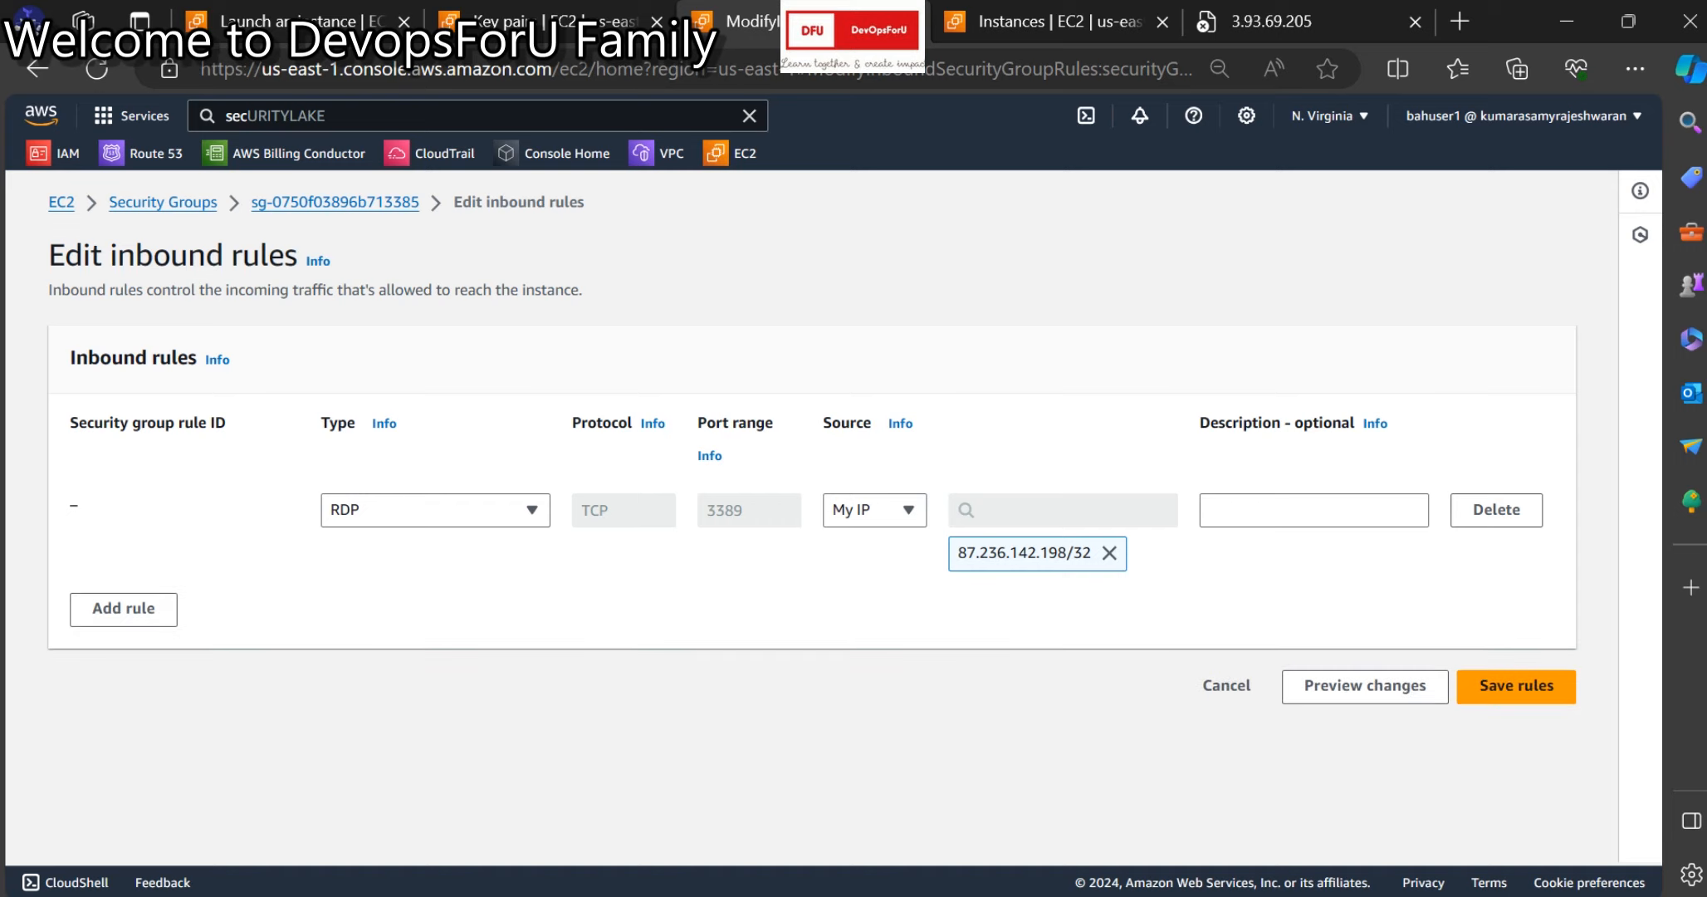
left_click(1517, 686)
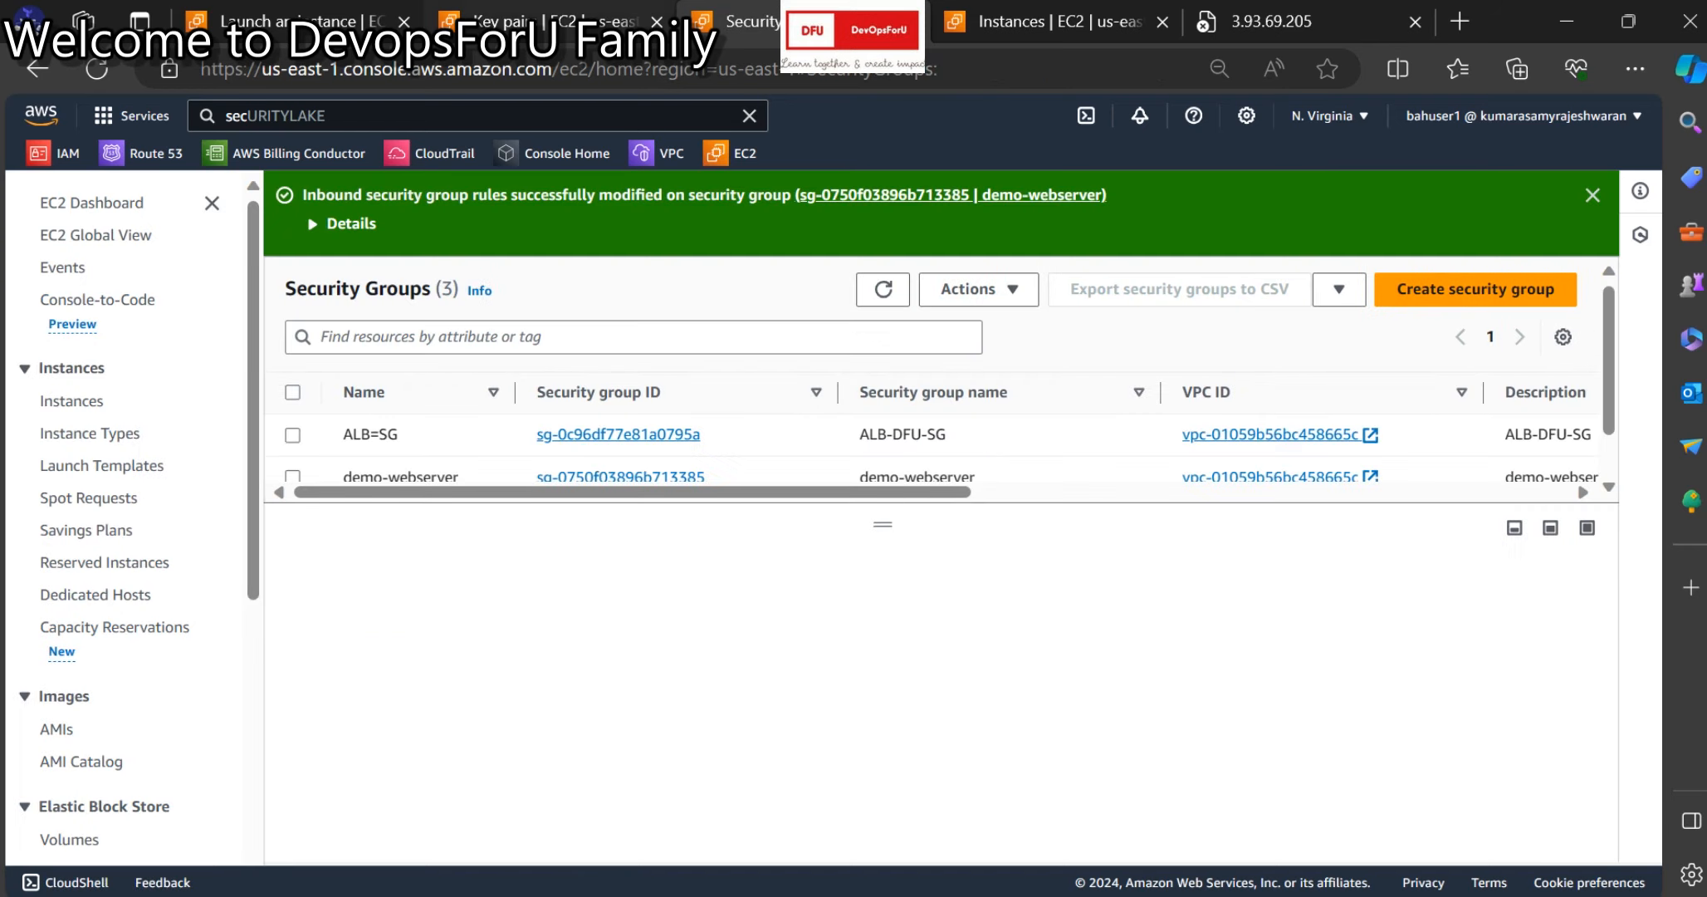
Go back to the previously launched instance and start a new instance launch.
left_click(301, 22)
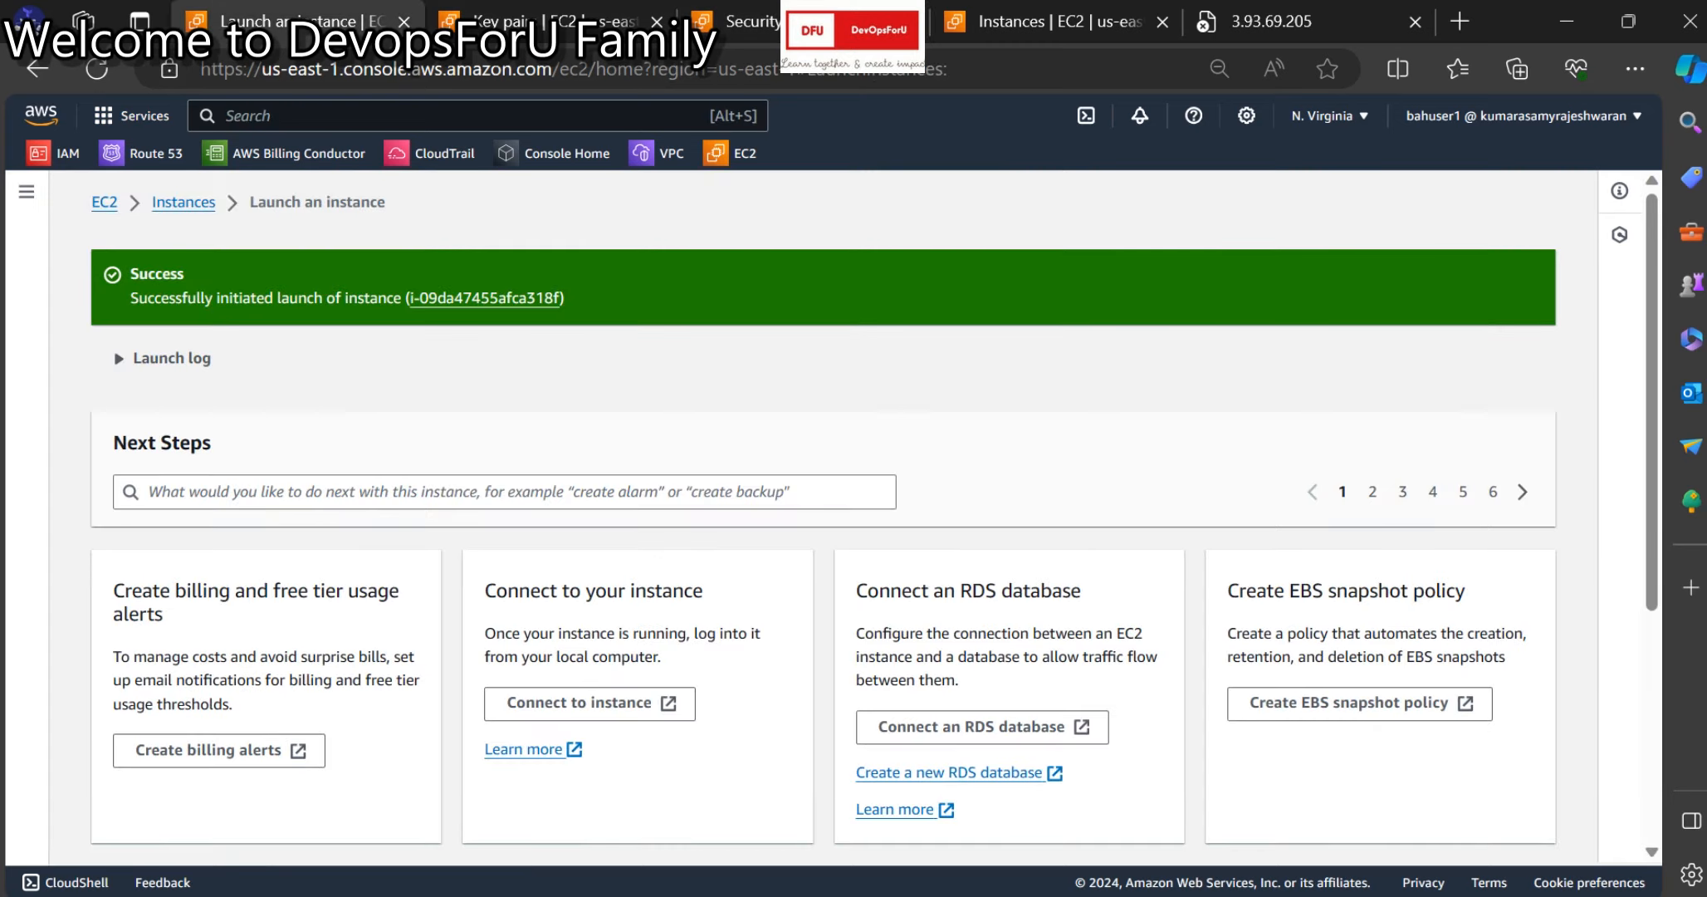
left_click(485, 299)
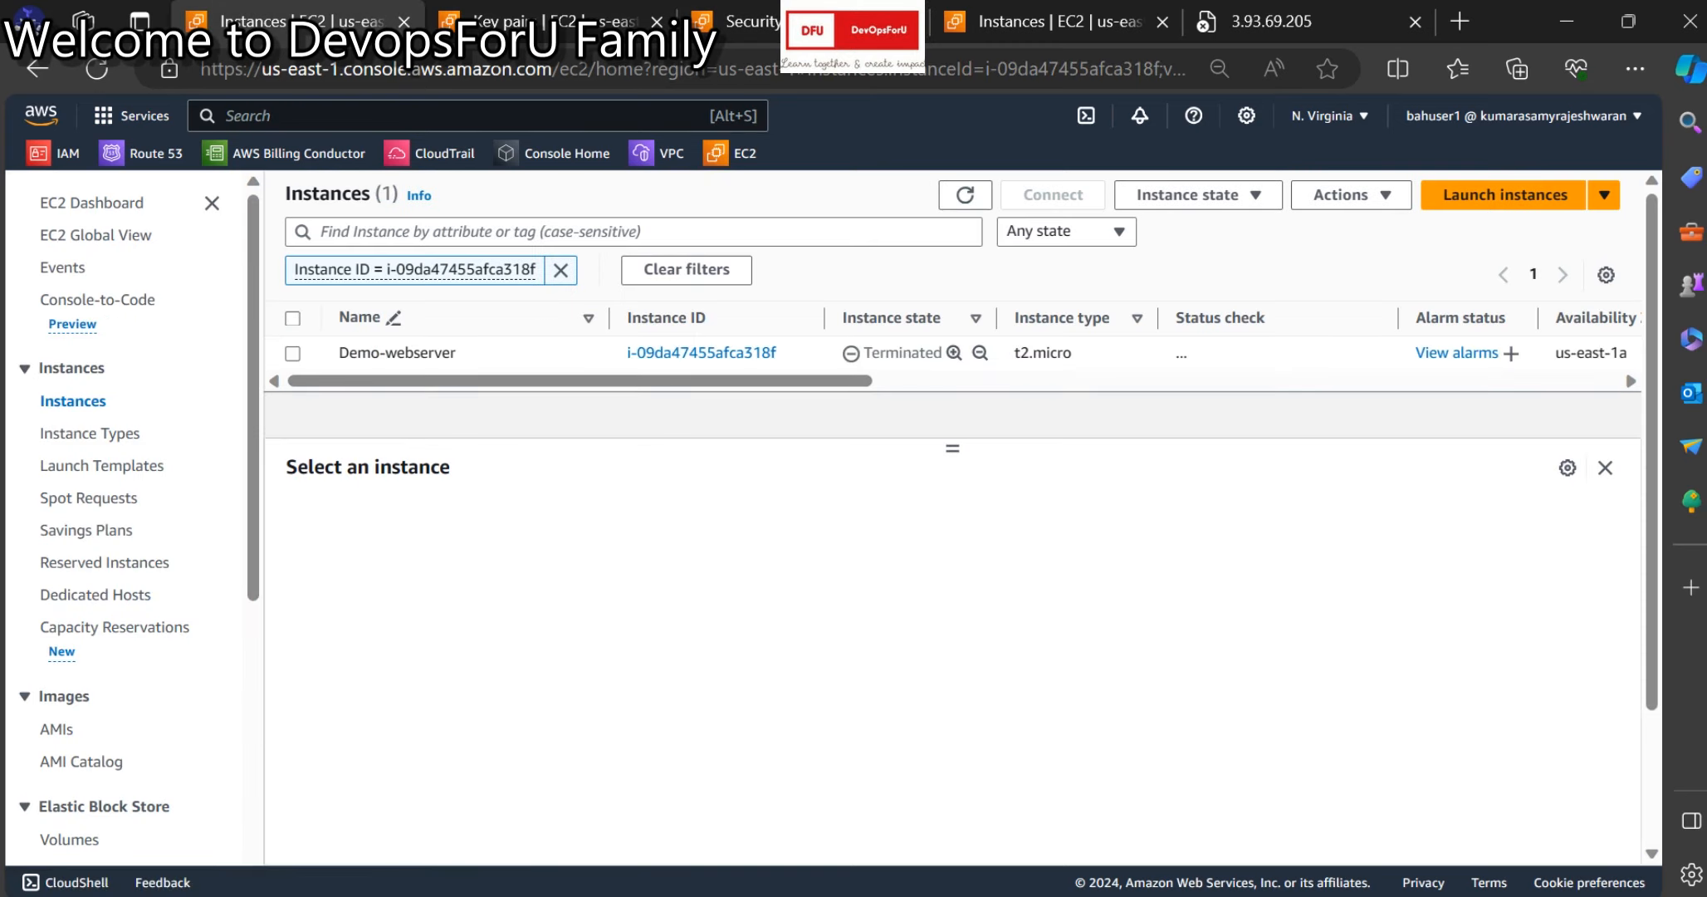
left_click(1504, 194)
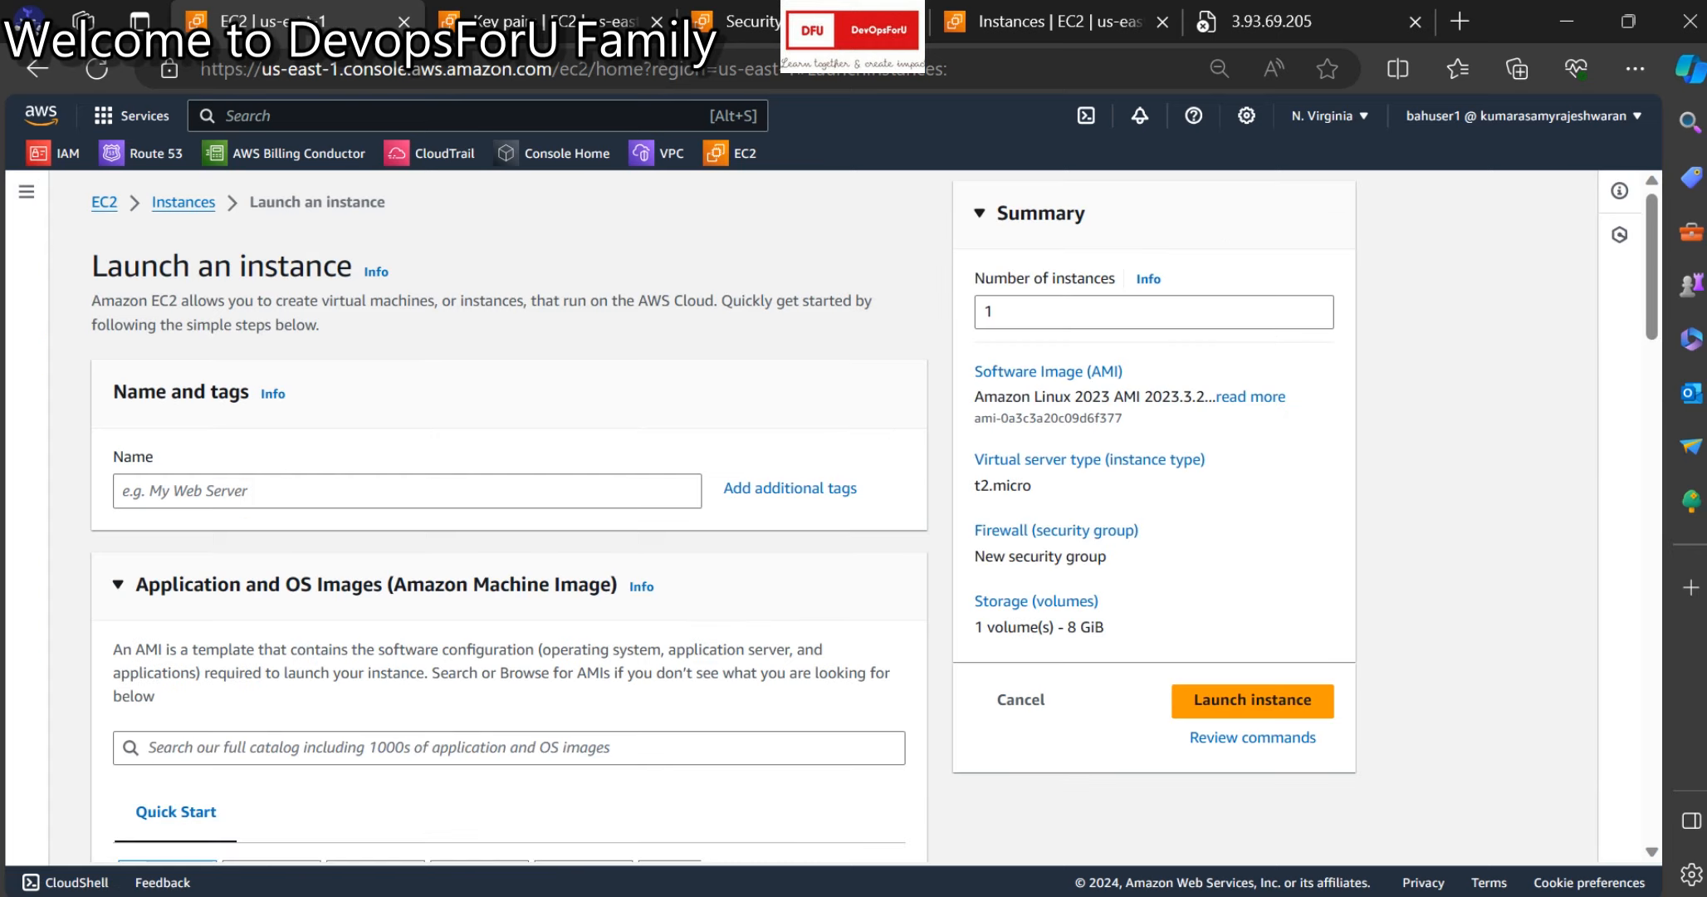
Name the instance demo-webserver and choose the Windows Quick Start image.
left_click(407, 490)
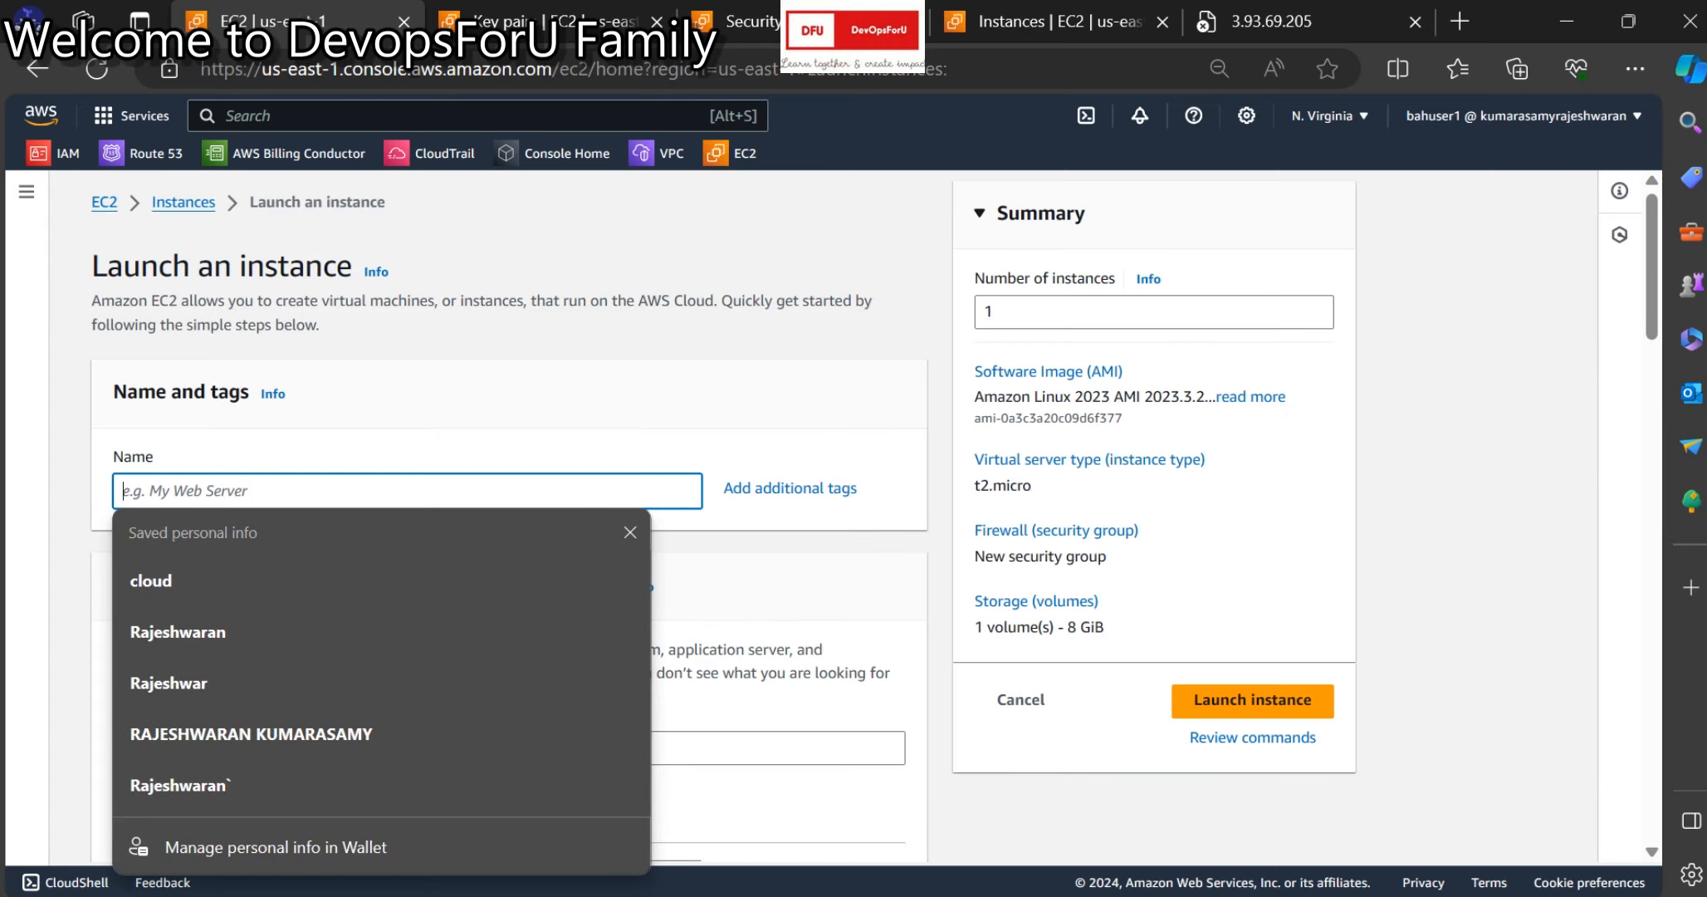
type("demoserve")
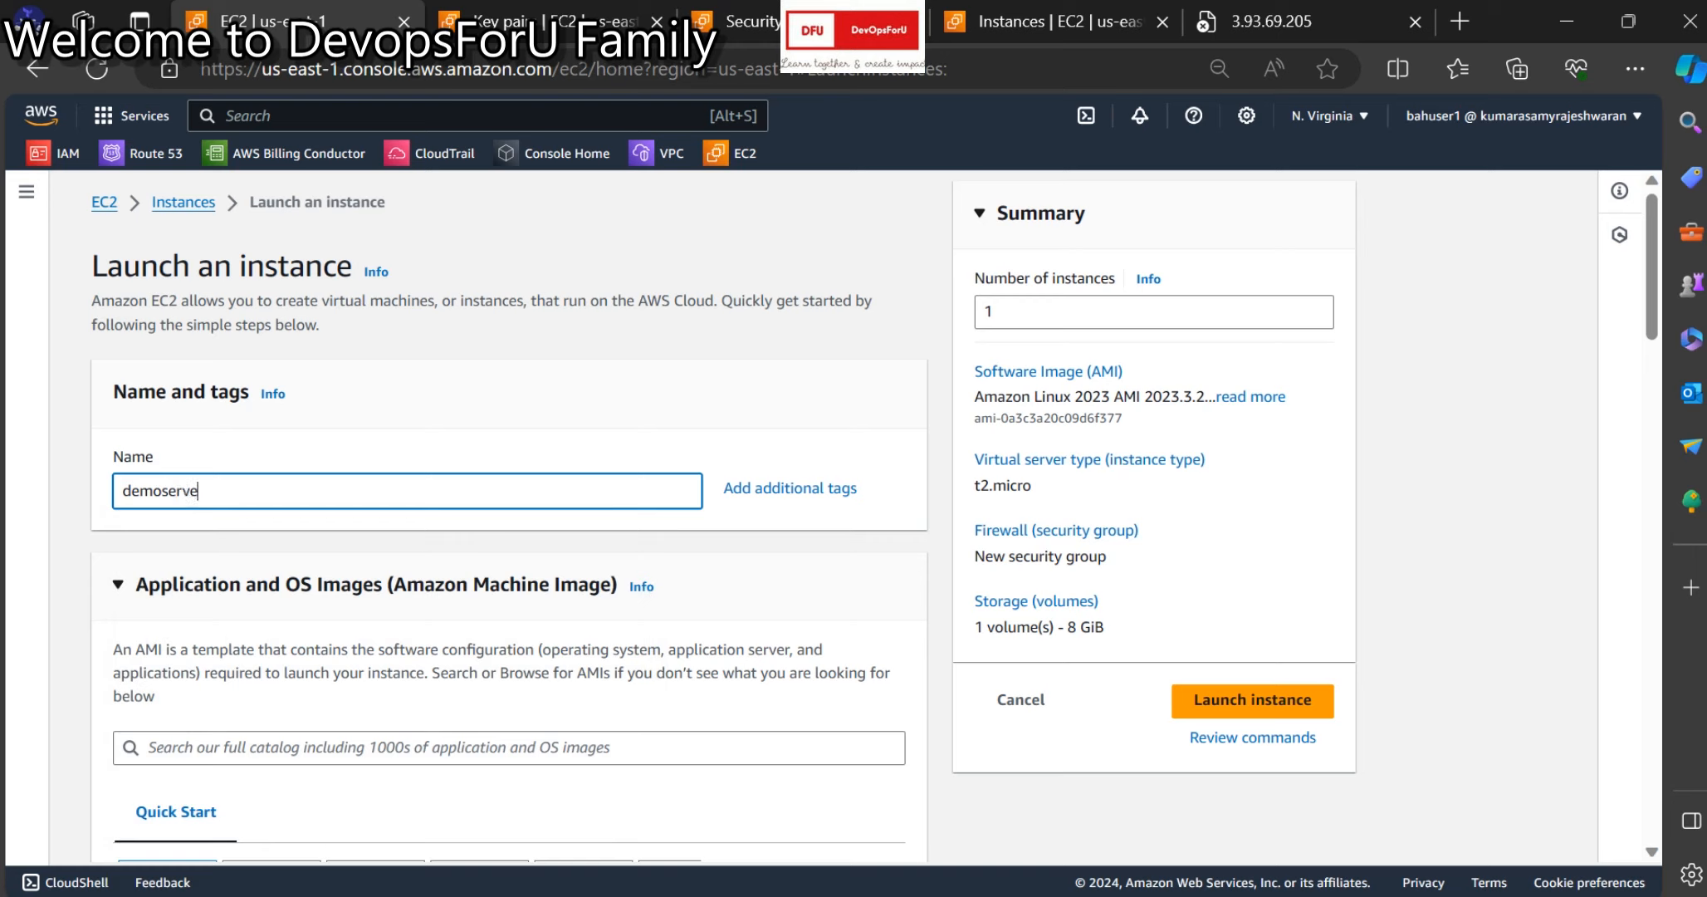
type("r")
key("BackSpace")
key("BackSpace")
key("BackSpace")
key("BackSpace")
key("BackSpace")
key("BackSpace")
key("BackSpace")
key("BackSpace")
key("BackSpace")
key("BackSpace")
type("demo-webserver")
scroll(509, 515, "down", 3)
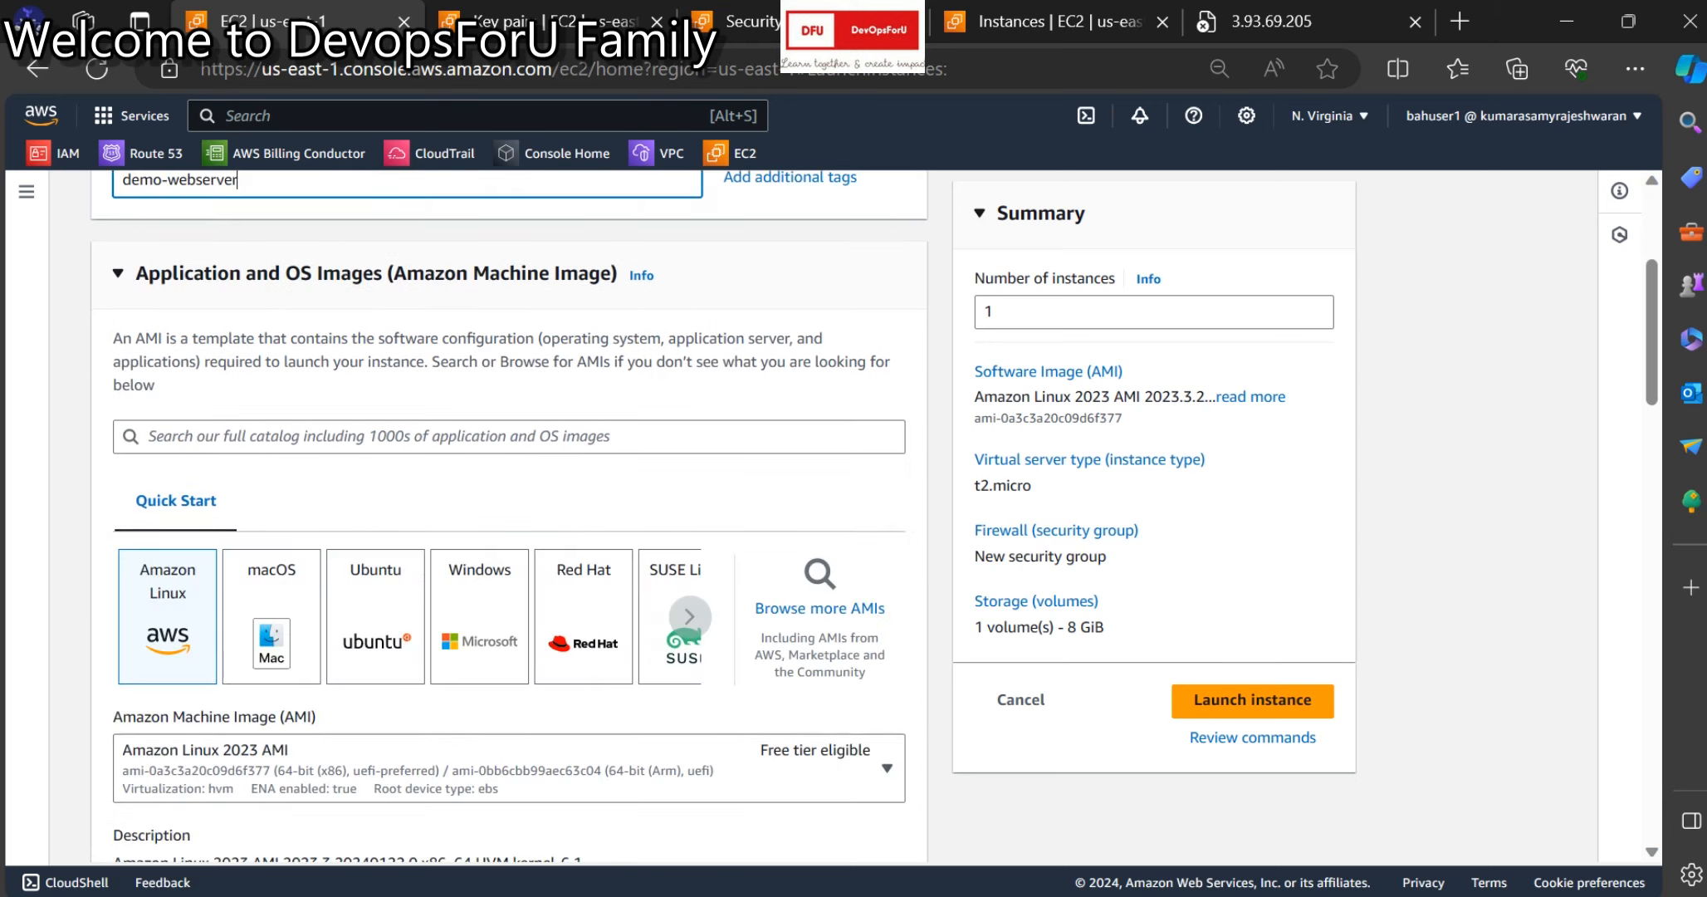
left_click(479, 616)
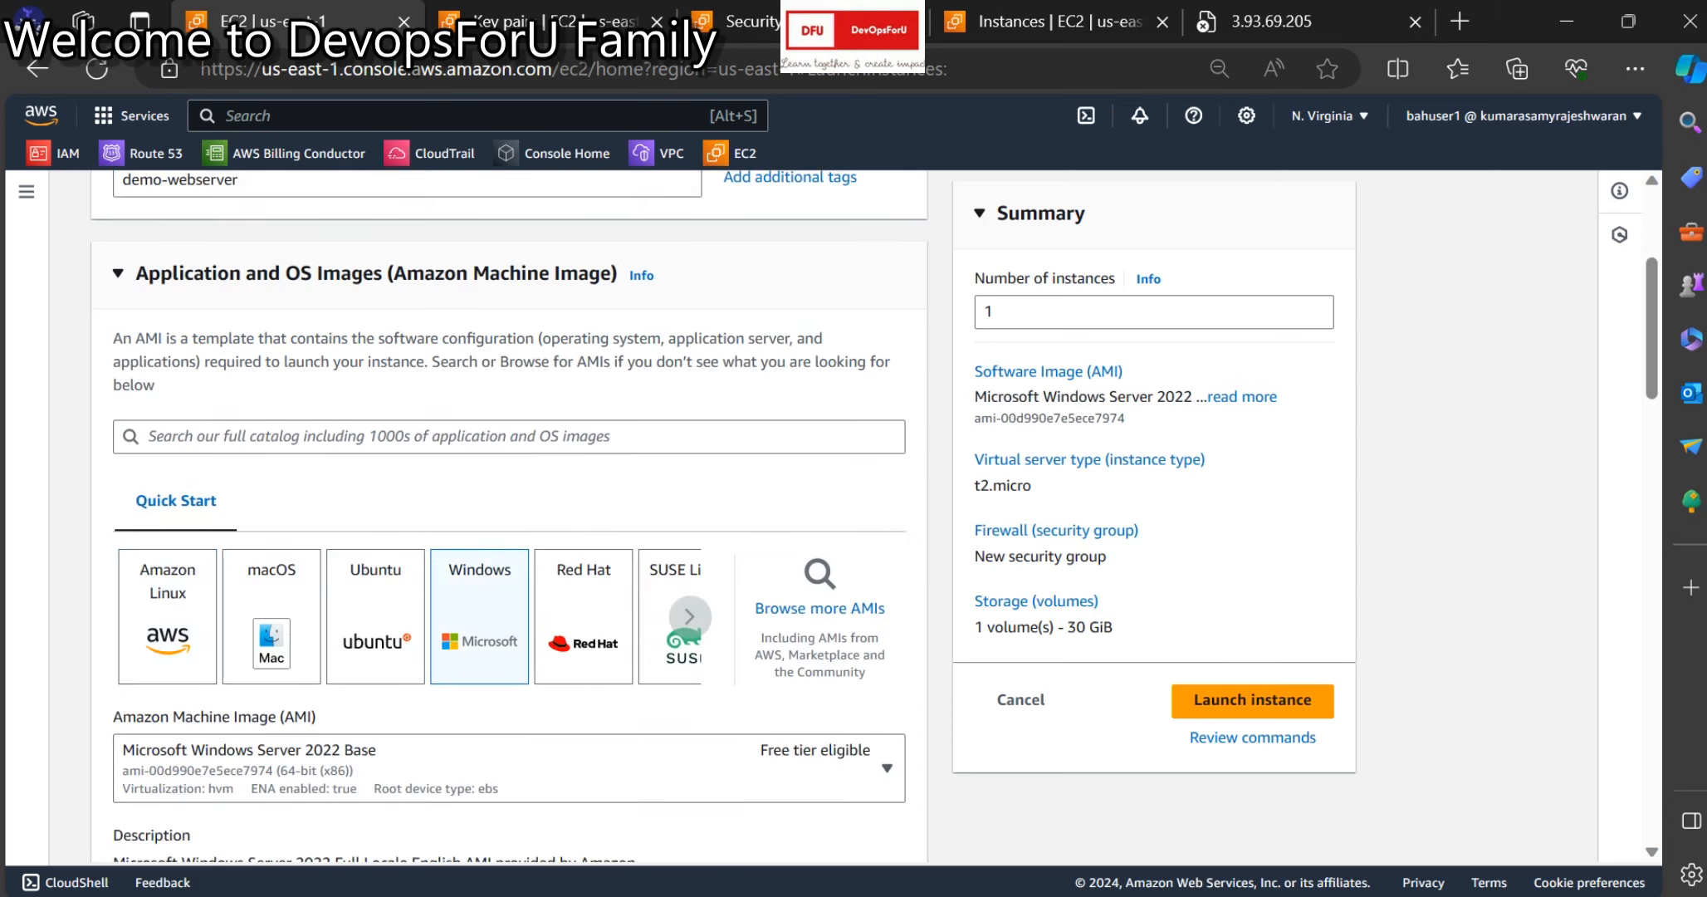
scroll(509, 498, "down", 2)
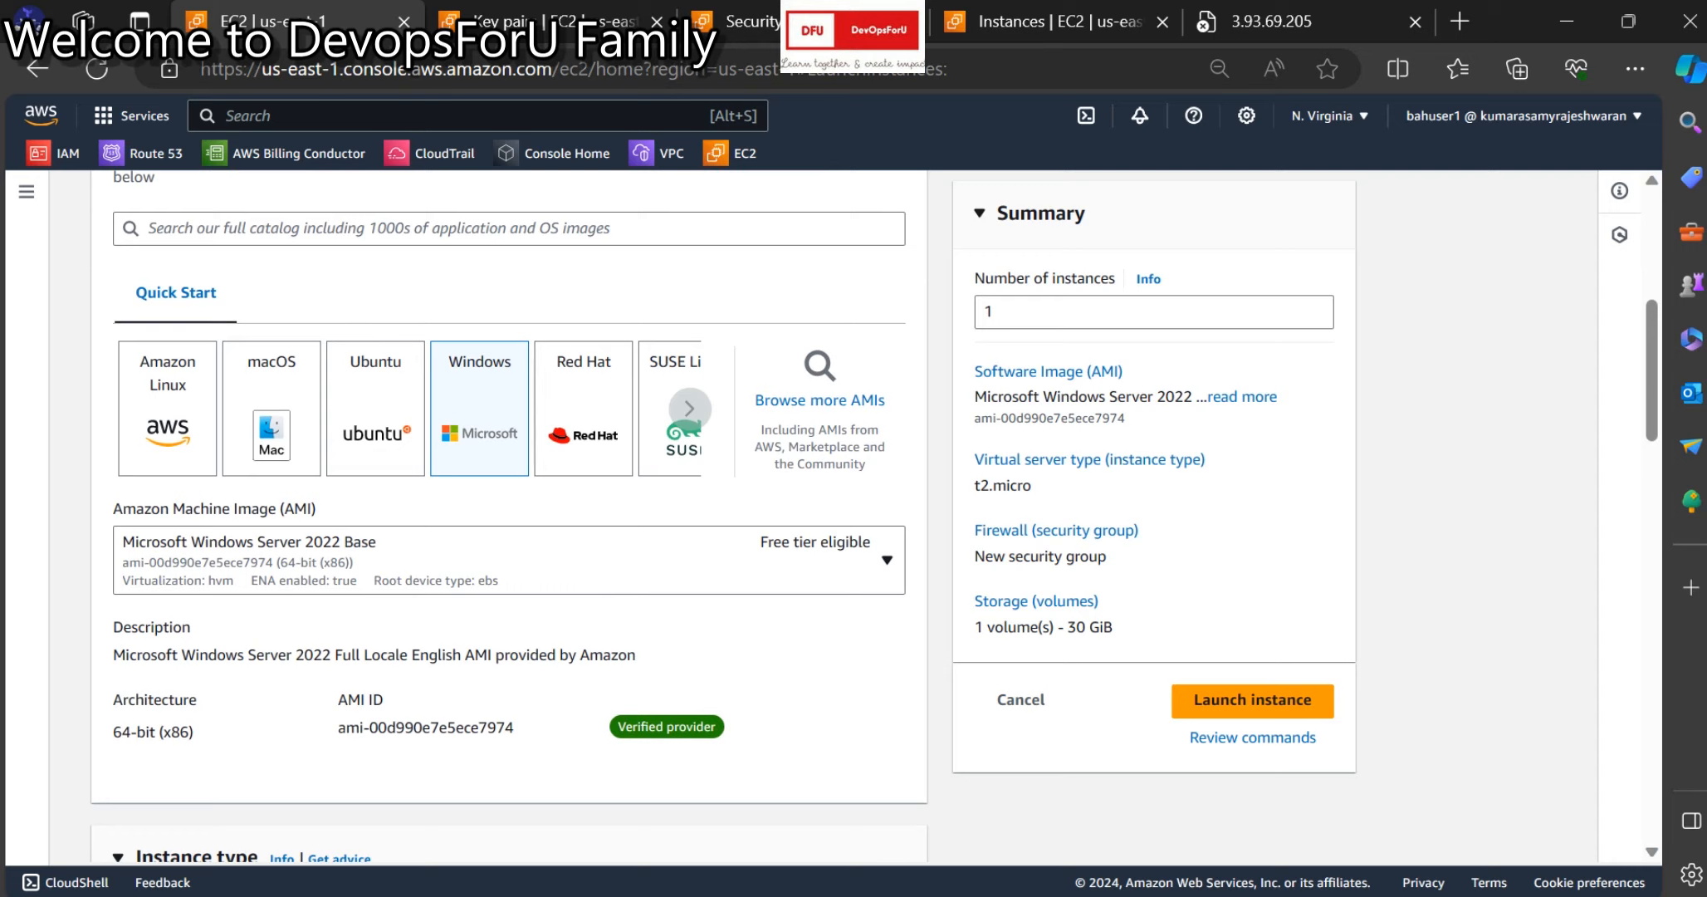
scroll(509, 498, "down", 2)
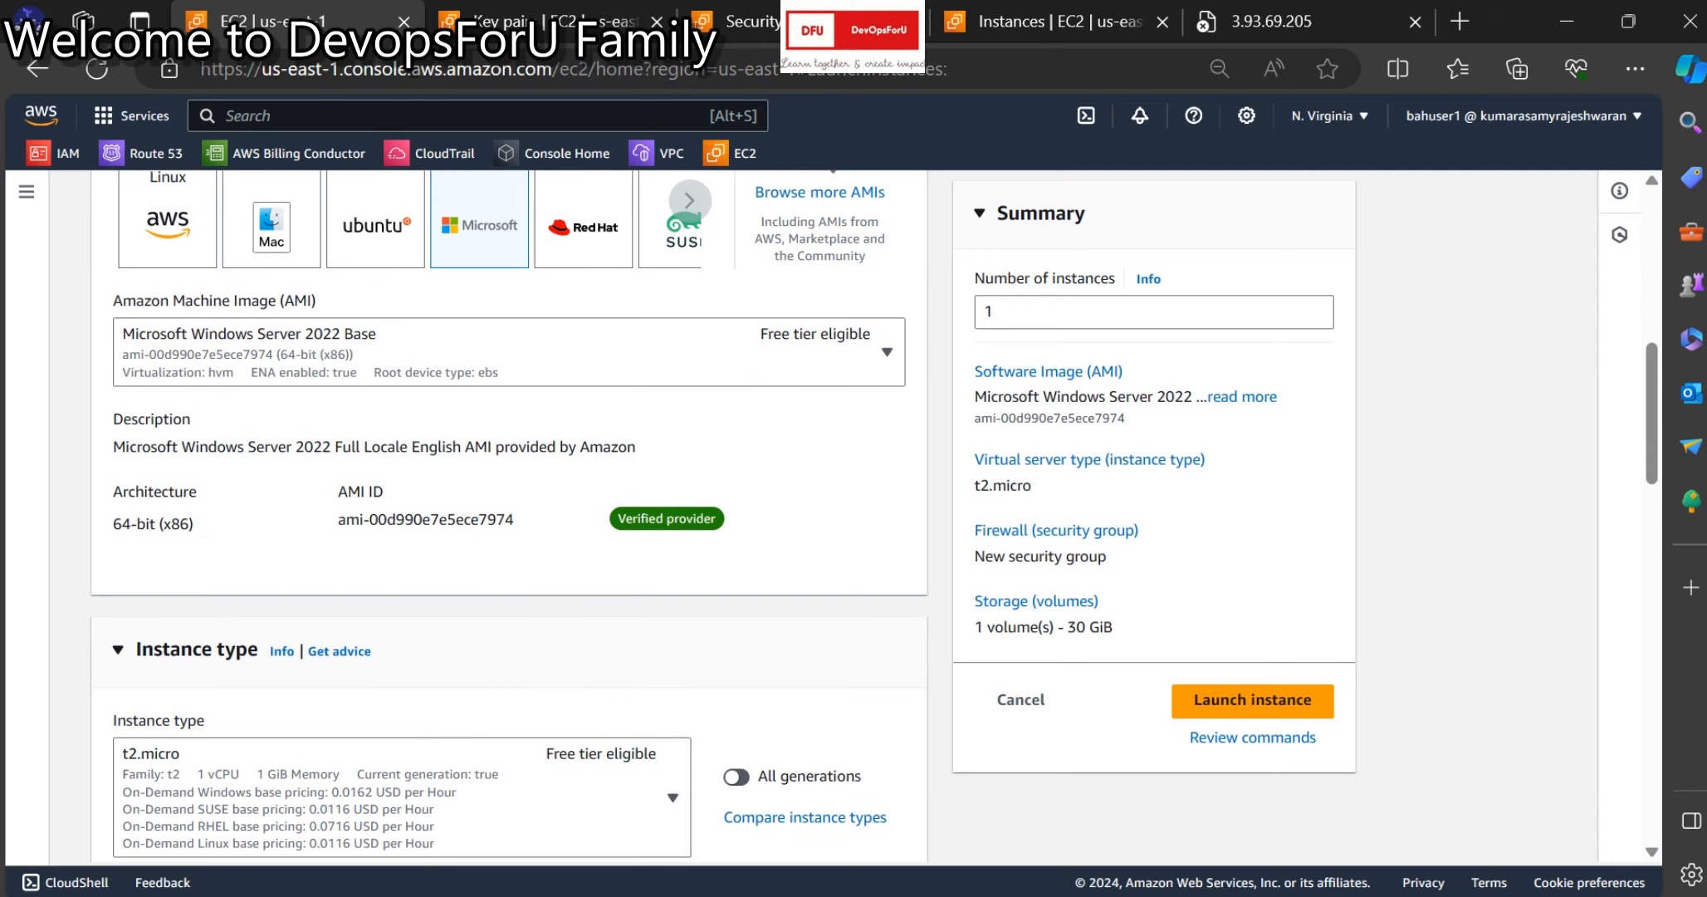
key("alt+Tab")
Review the checklist's region & AZ, VPC & Subnet, IGW, route table and Security Group items.
left_click(398, 695)
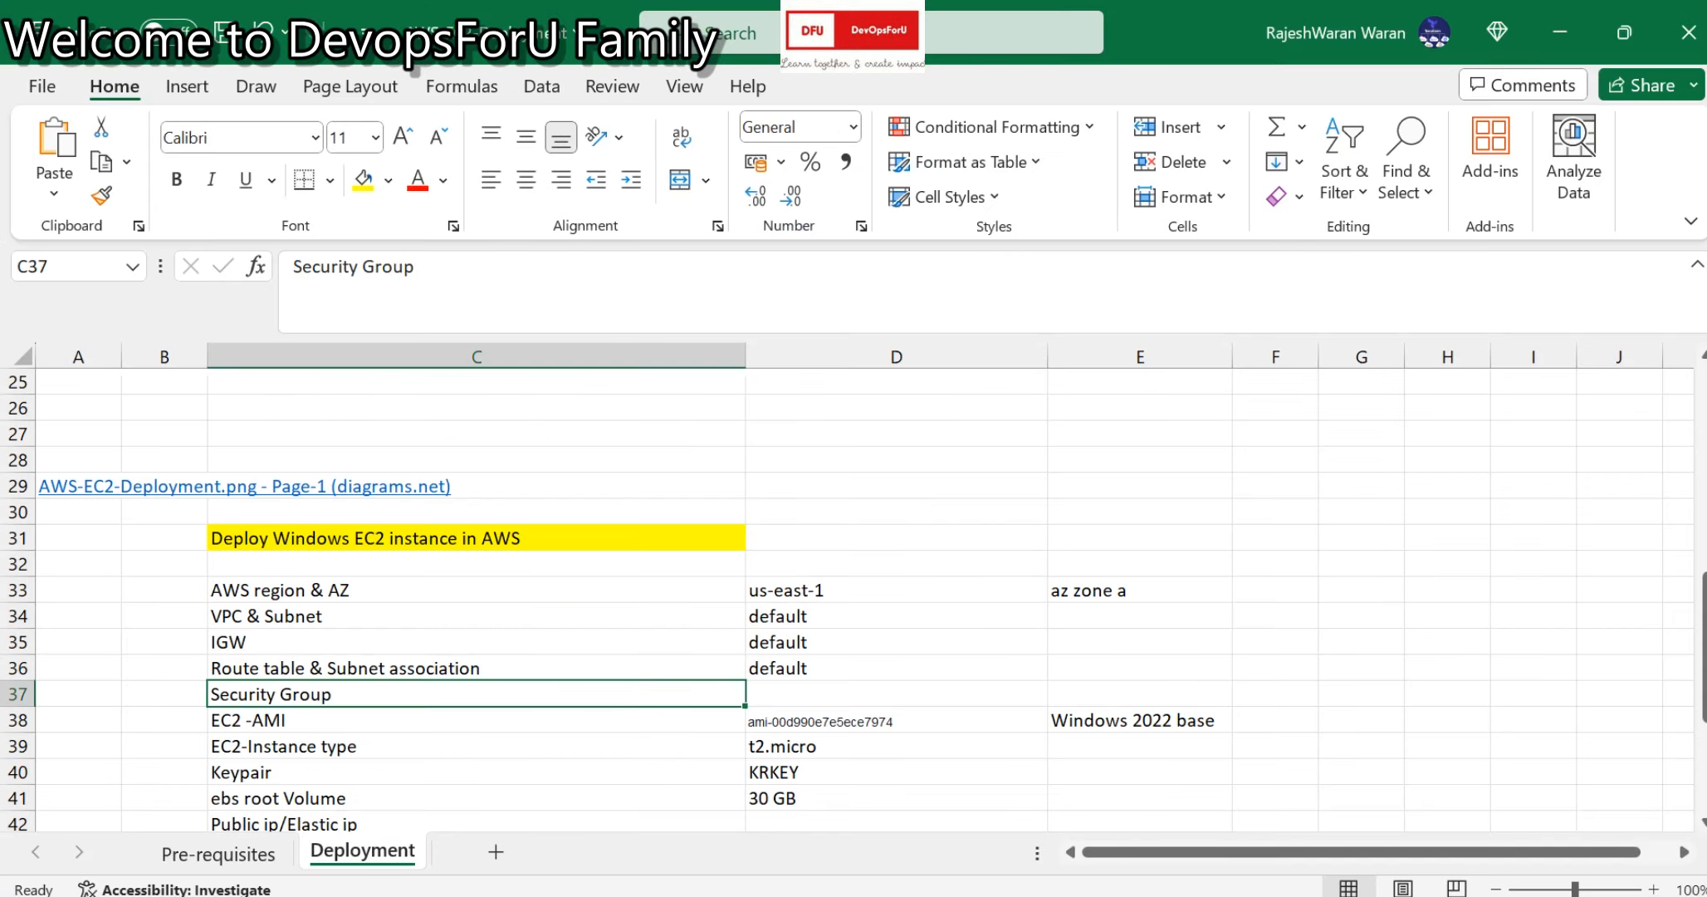
scroll(847, 598, "down", 2)
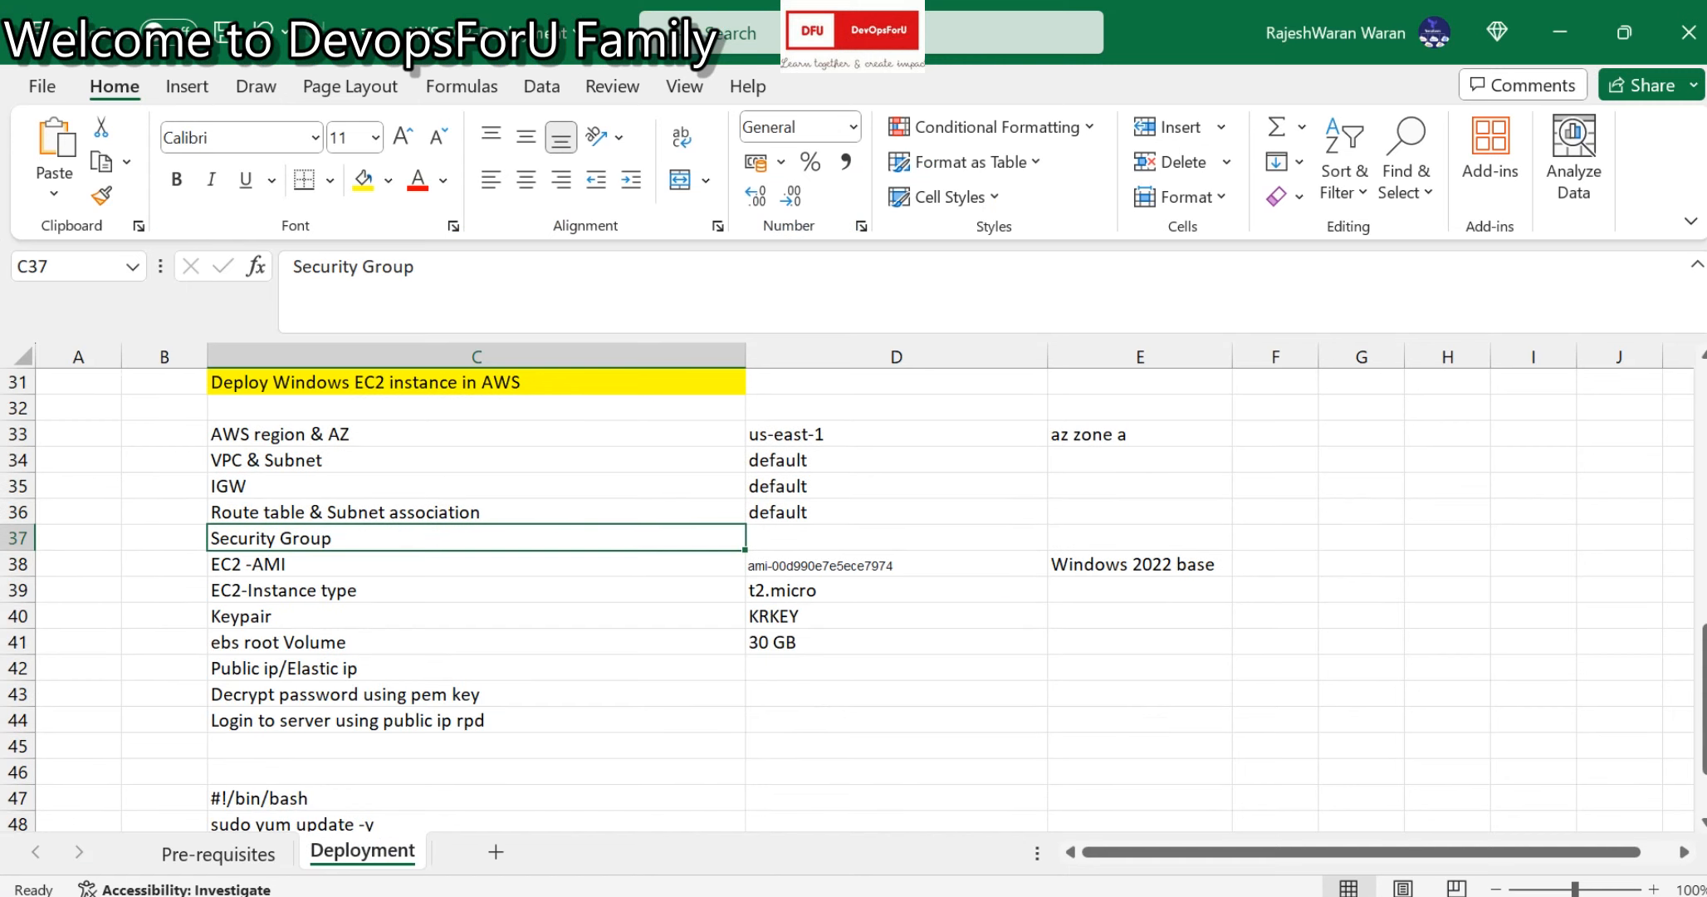
scroll(847, 598, "up", 1)
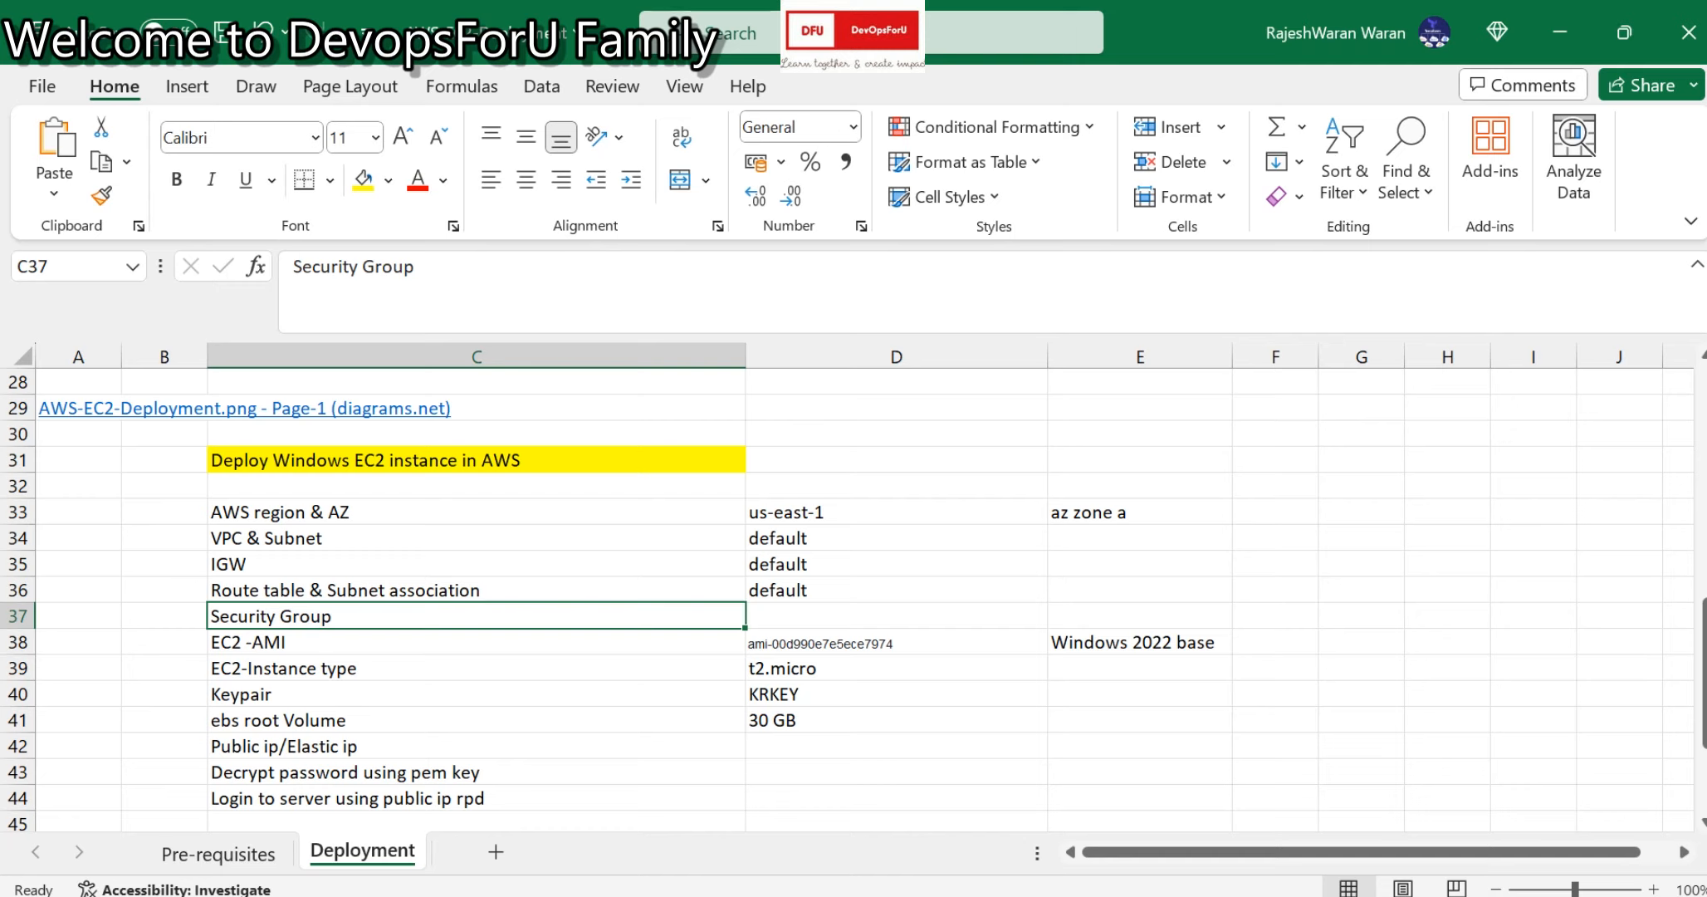
left_click(896, 746)
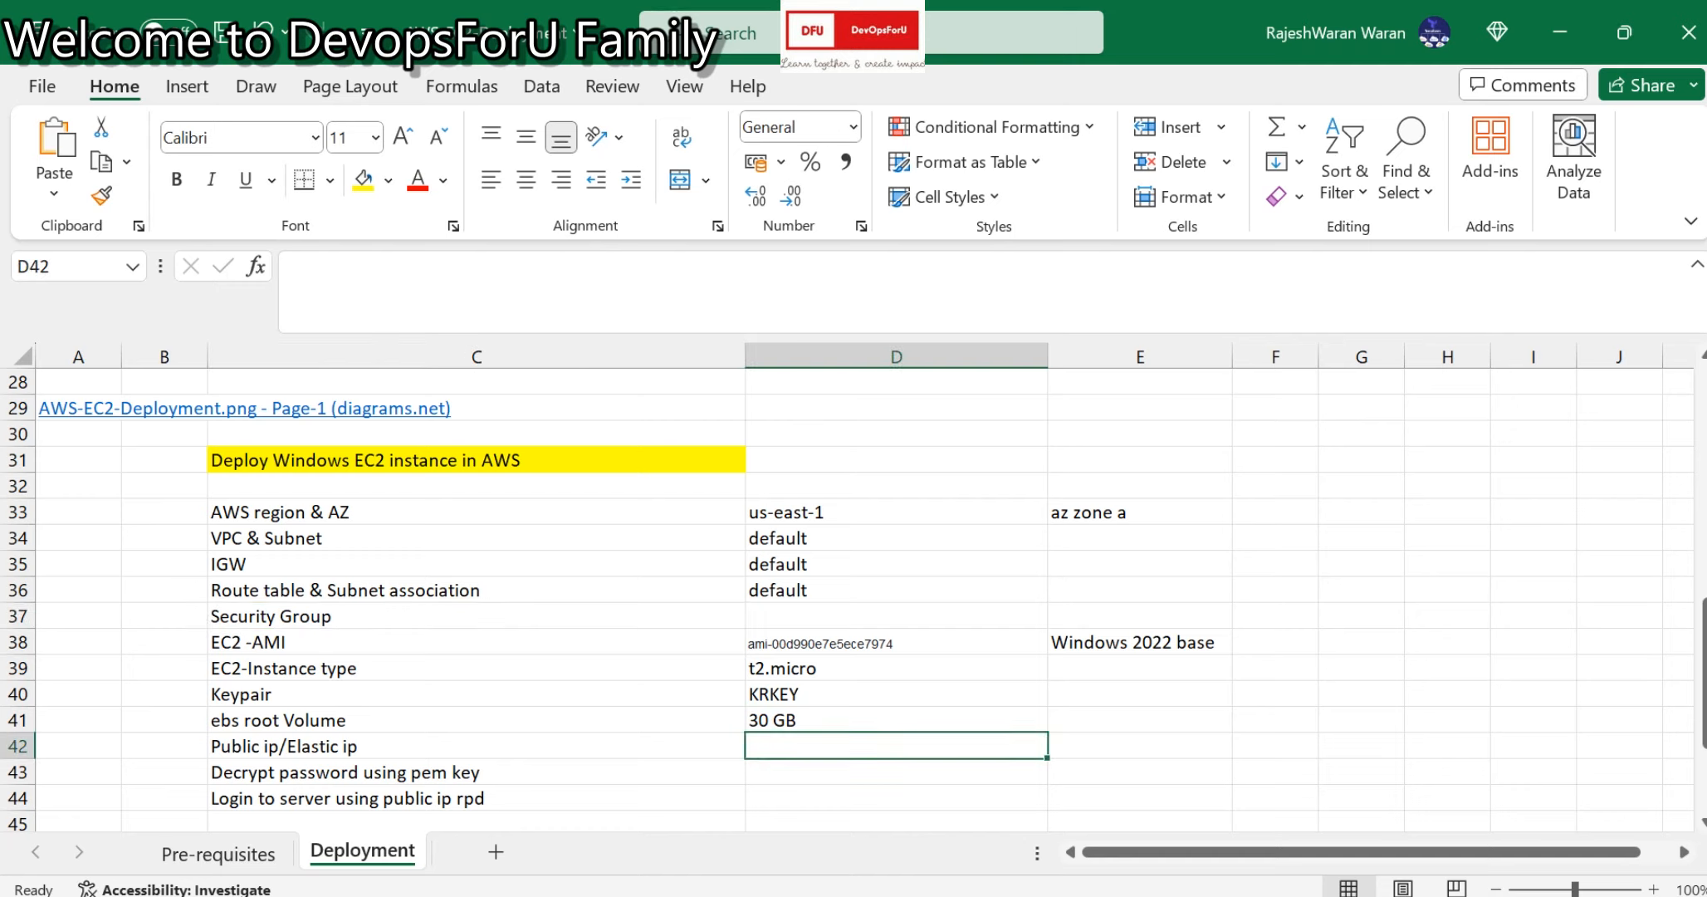
left_click(476, 512)
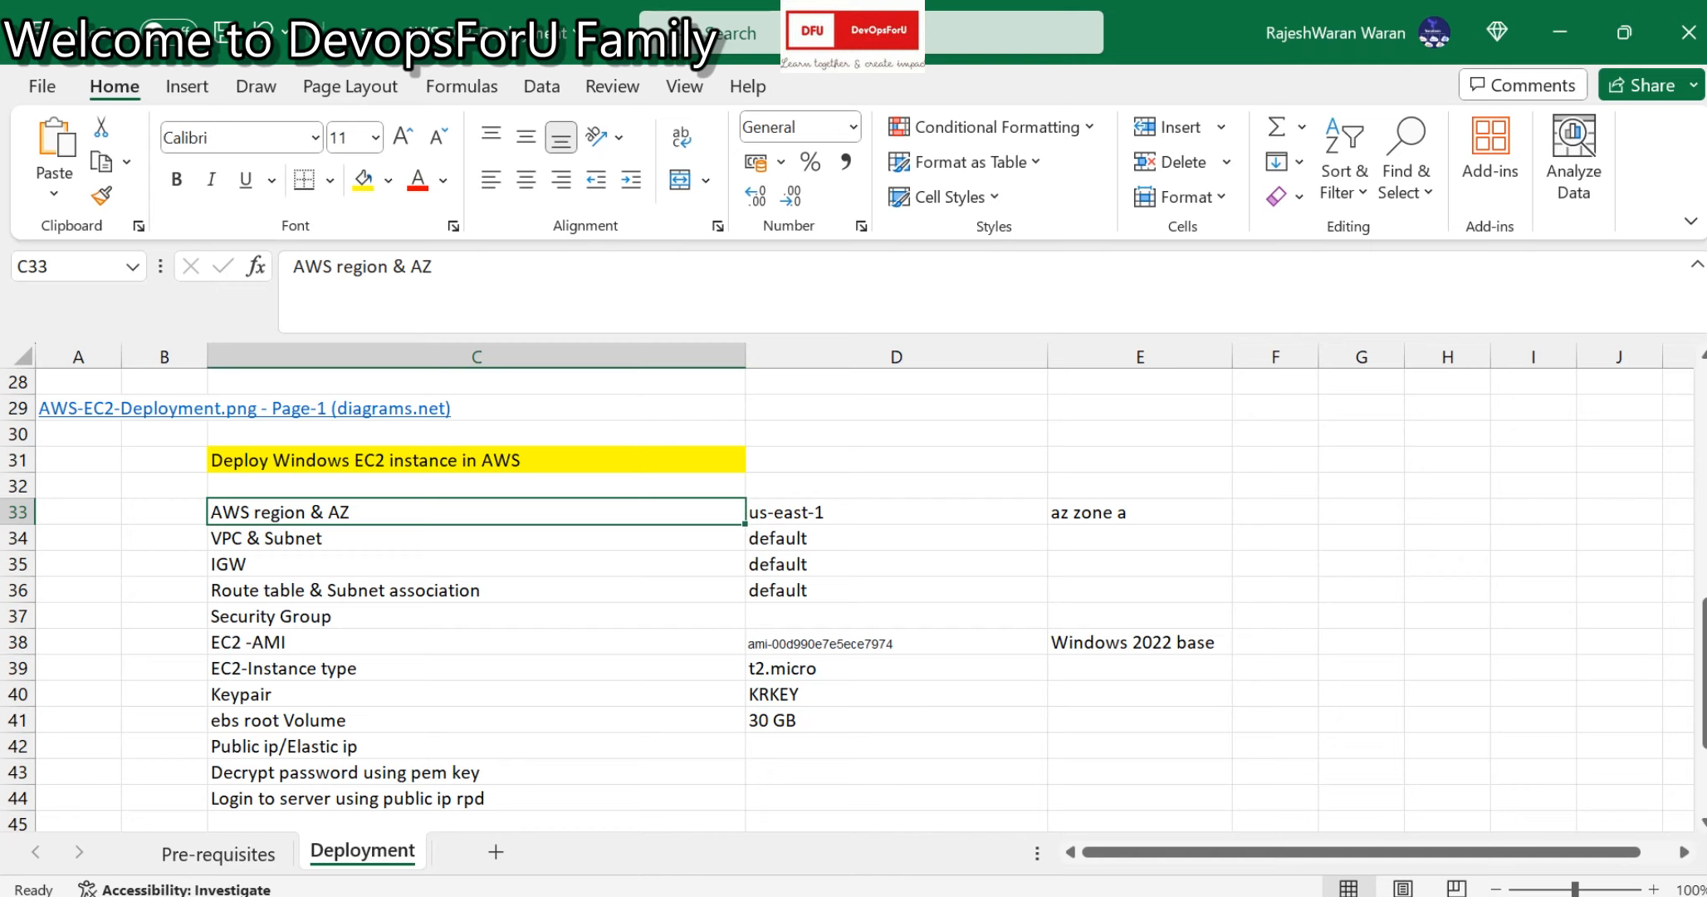
left_click(1141, 512)
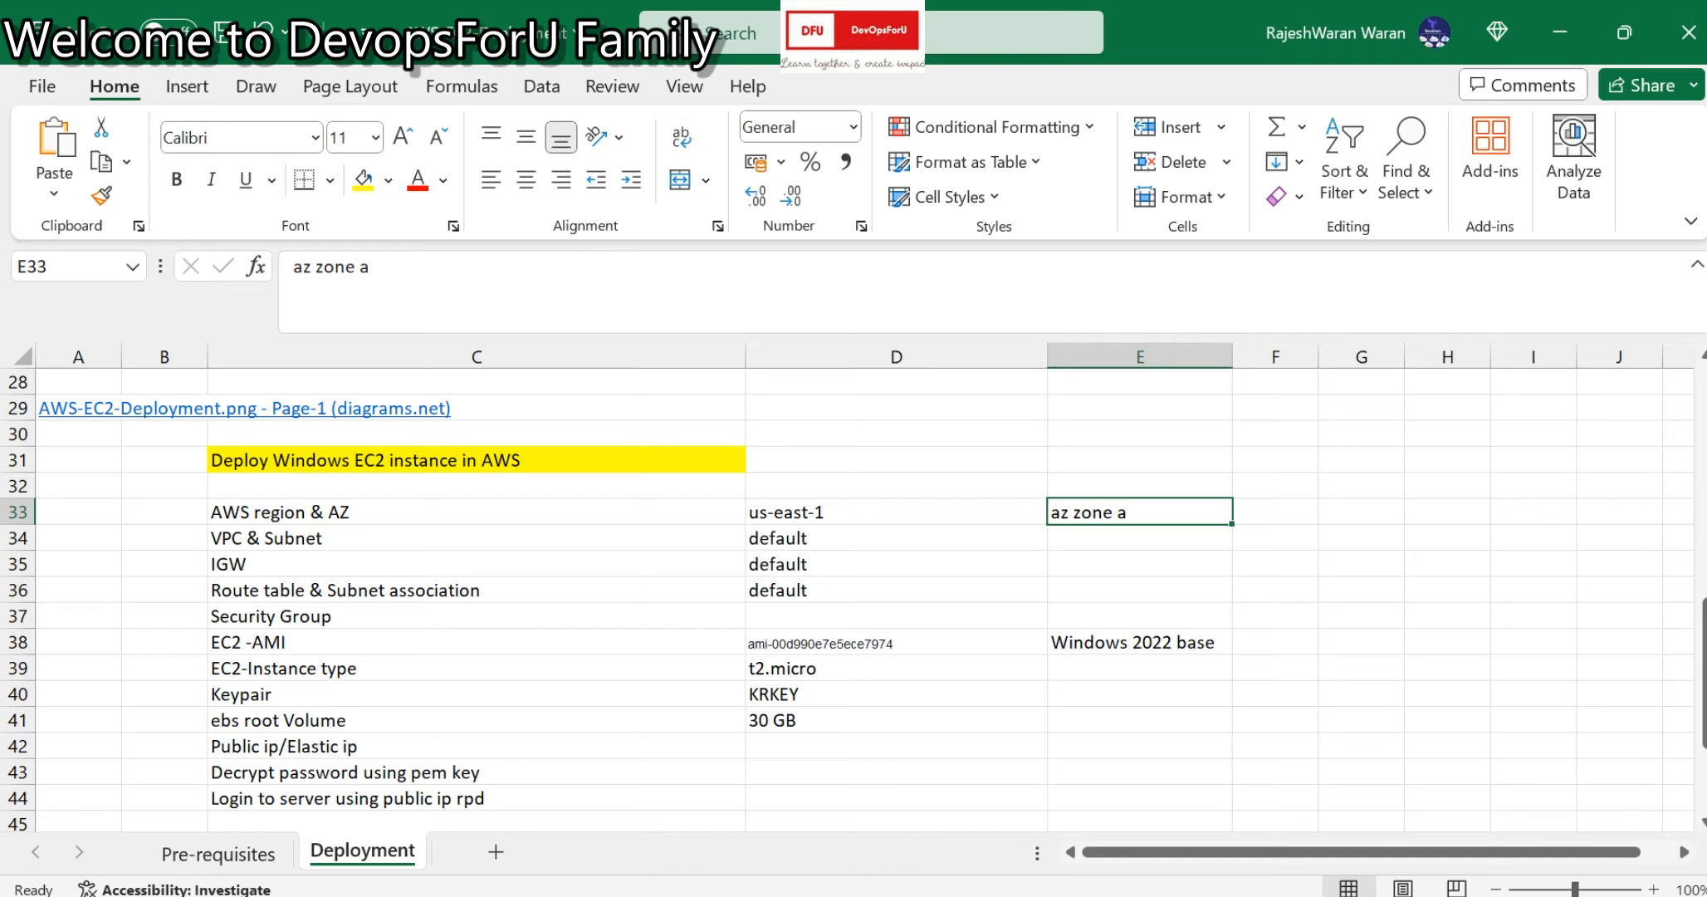
left_click(477, 538)
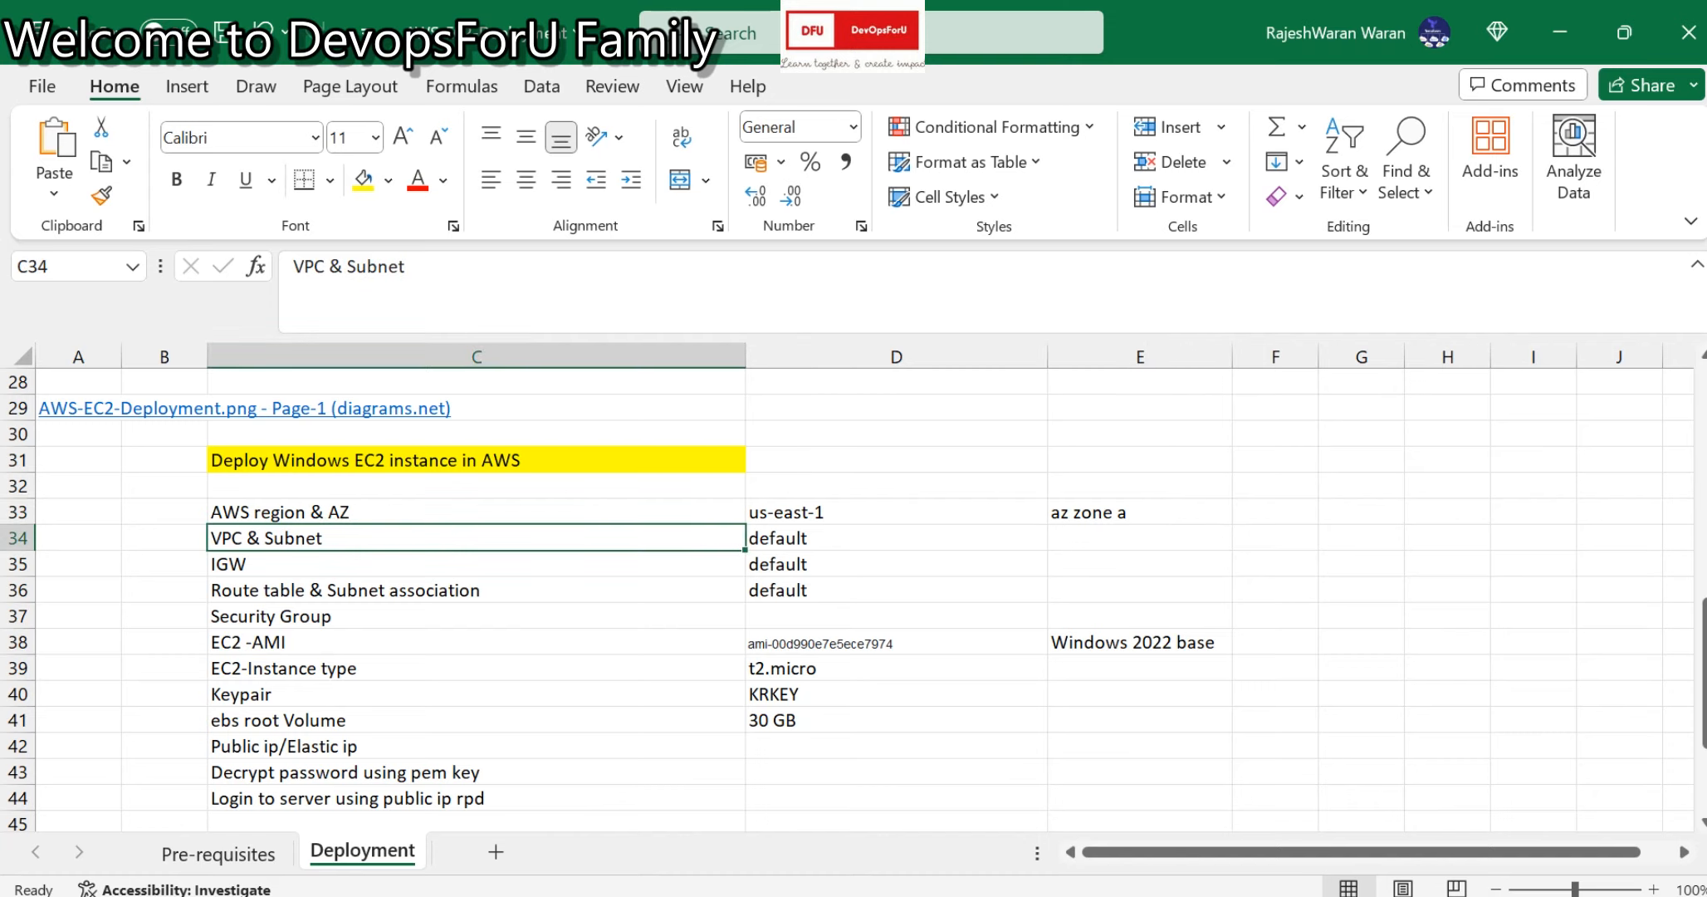
left_click(477, 564)
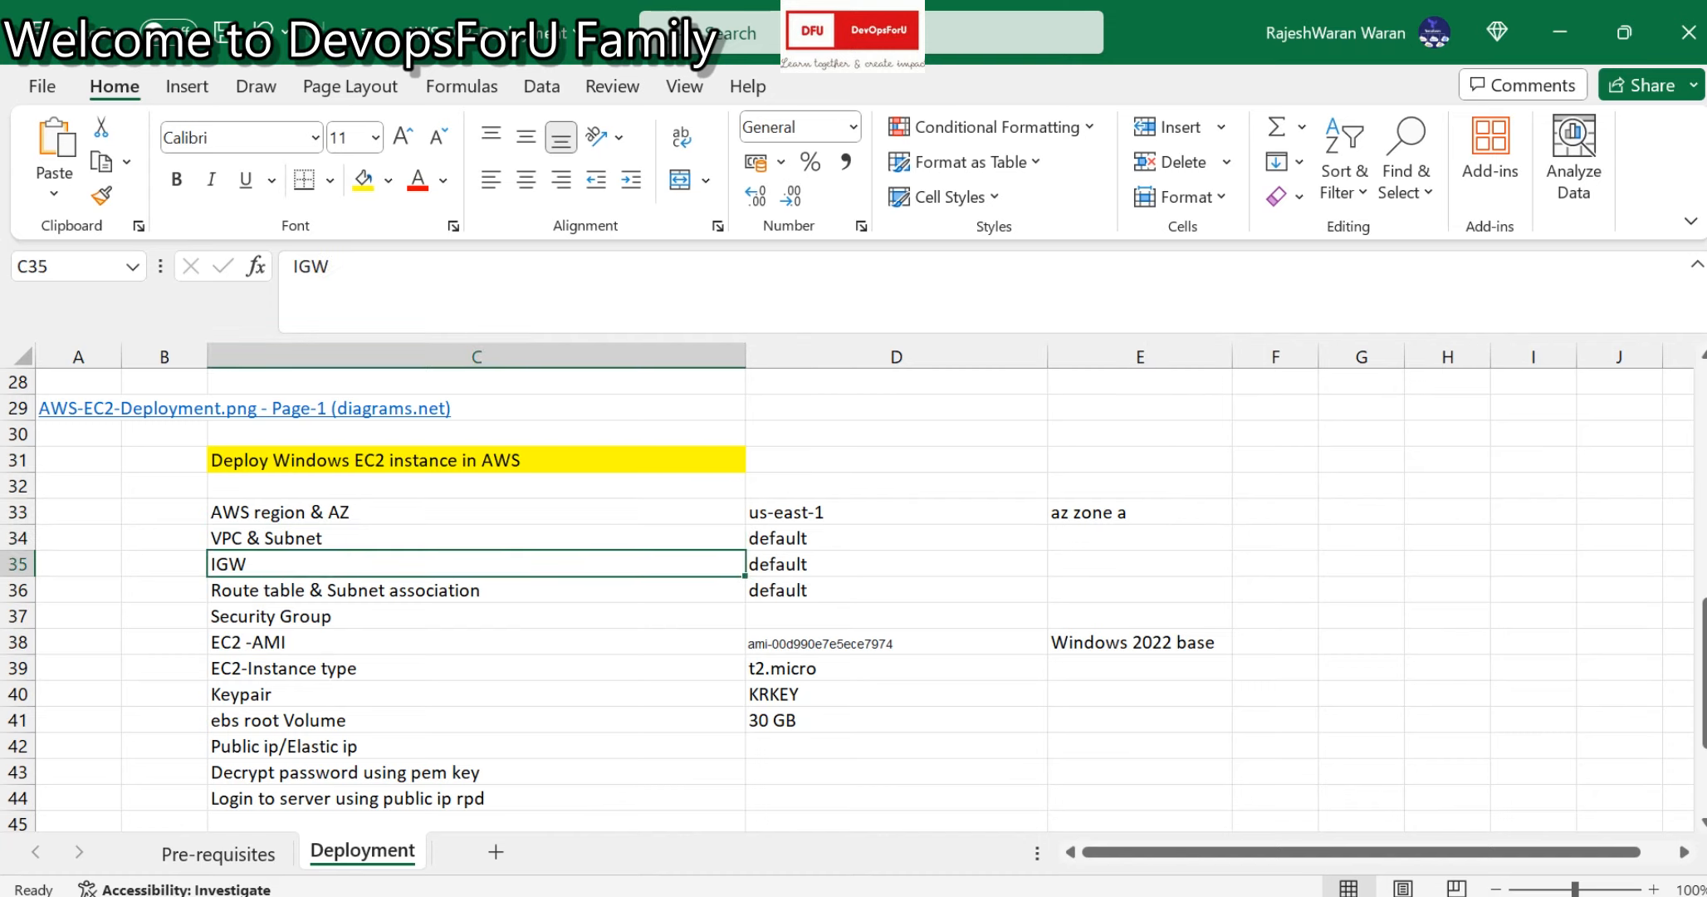
left_click(477, 590)
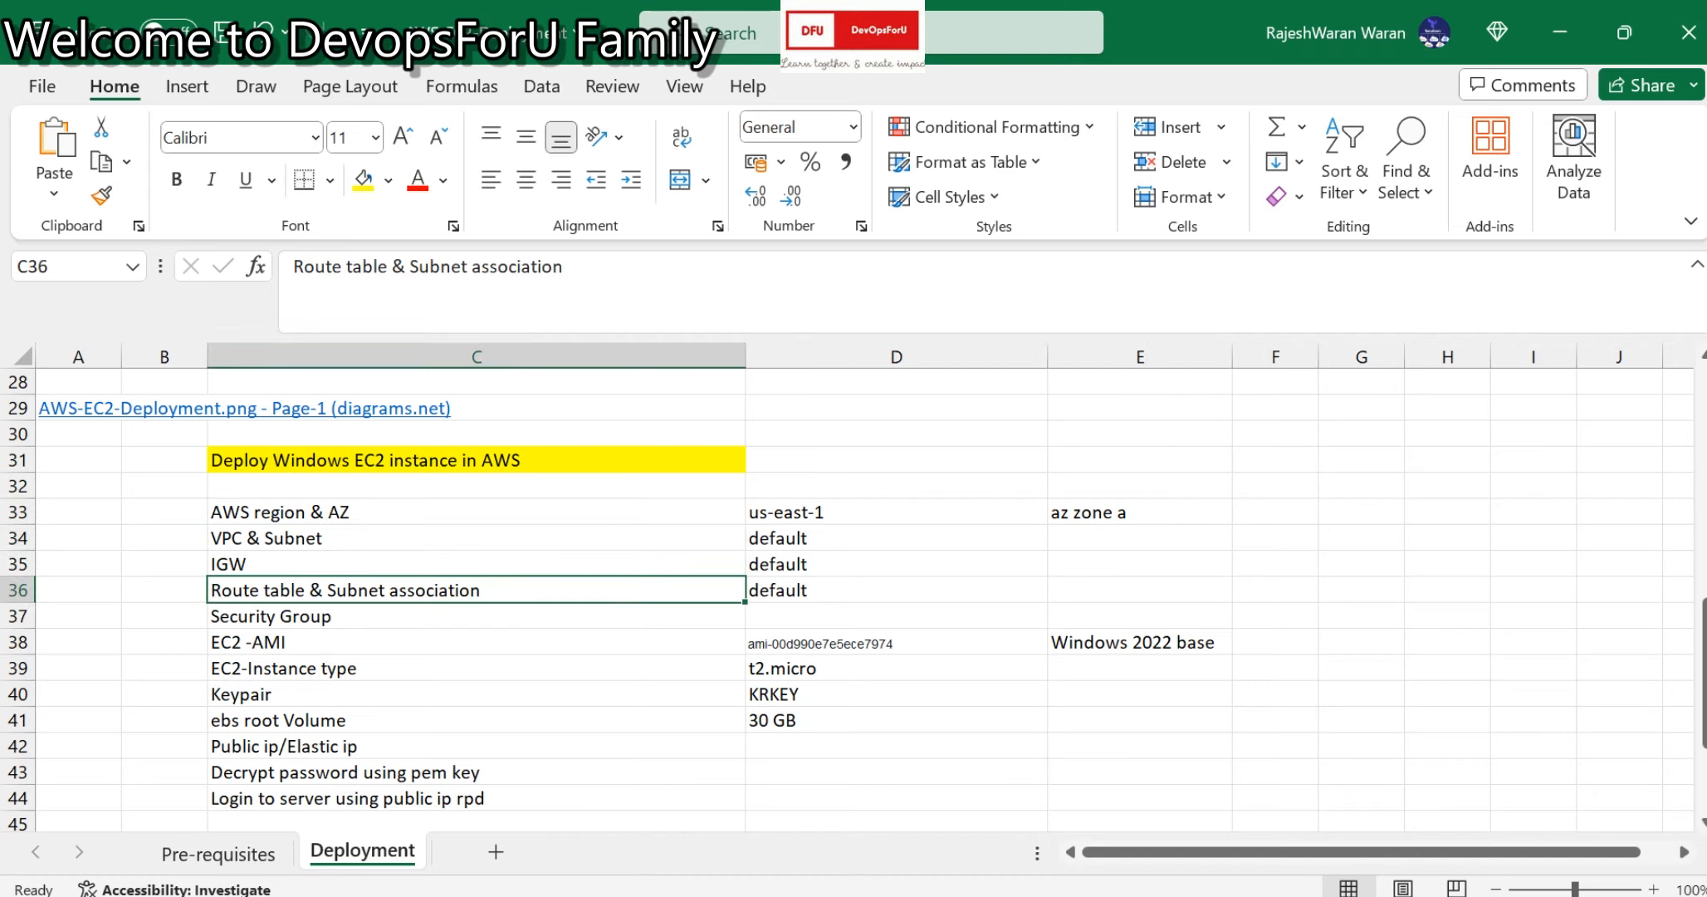
left_click(477, 616)
Enter demoserver as the Security Group value in D37, then return to the launch form.
left_click(897, 616)
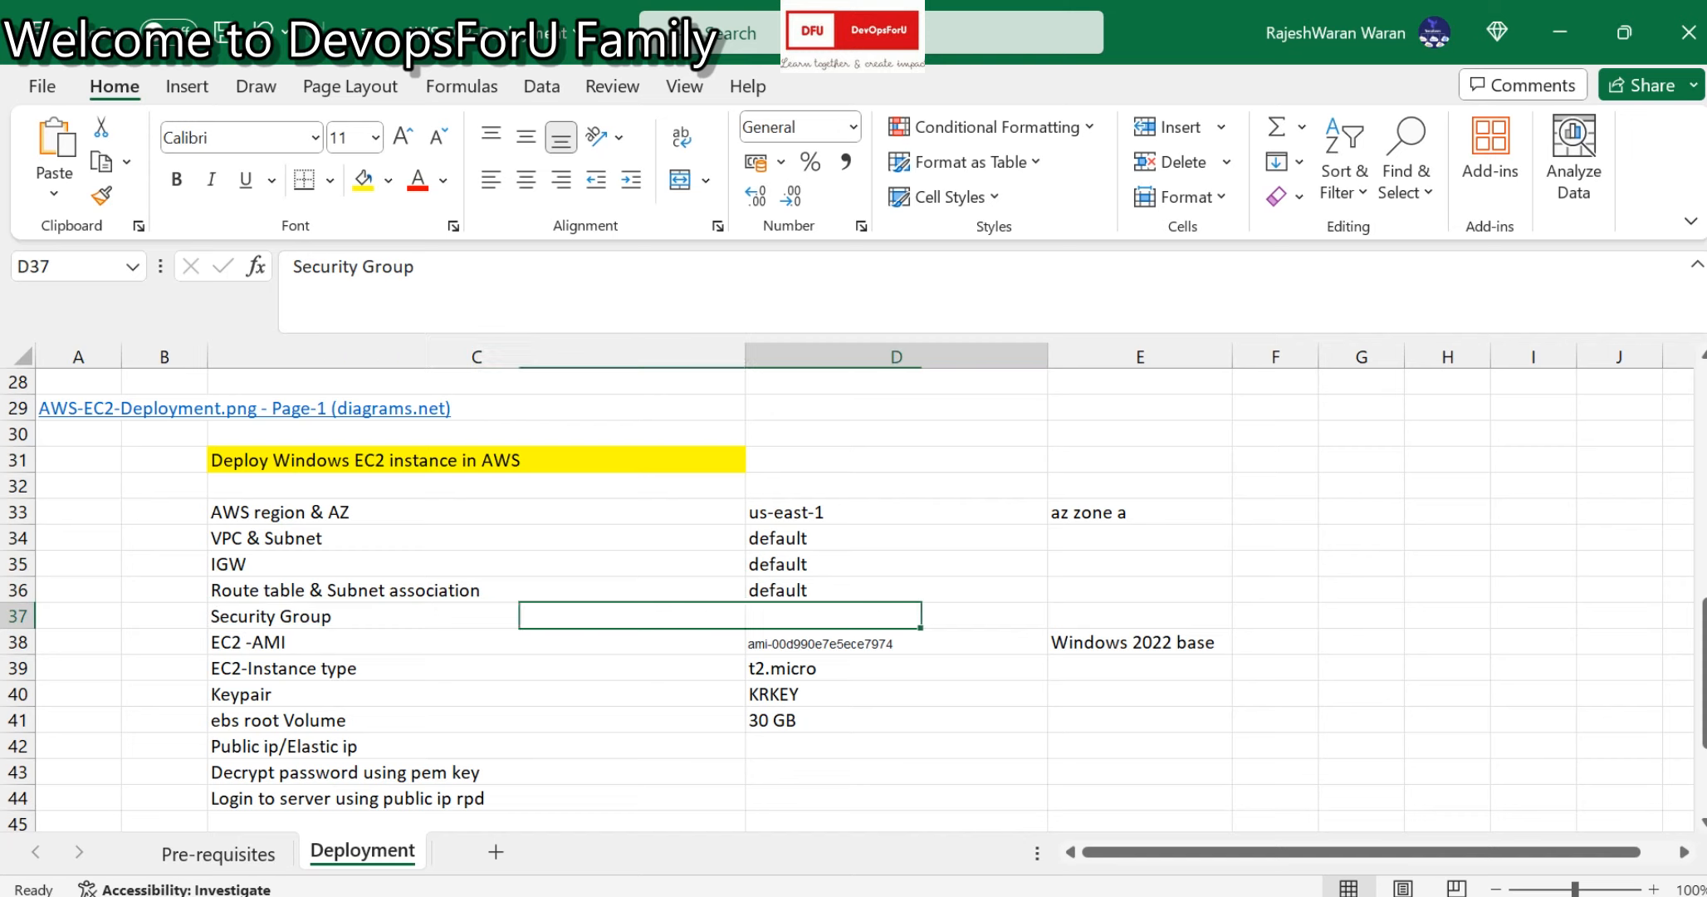
type("demp")
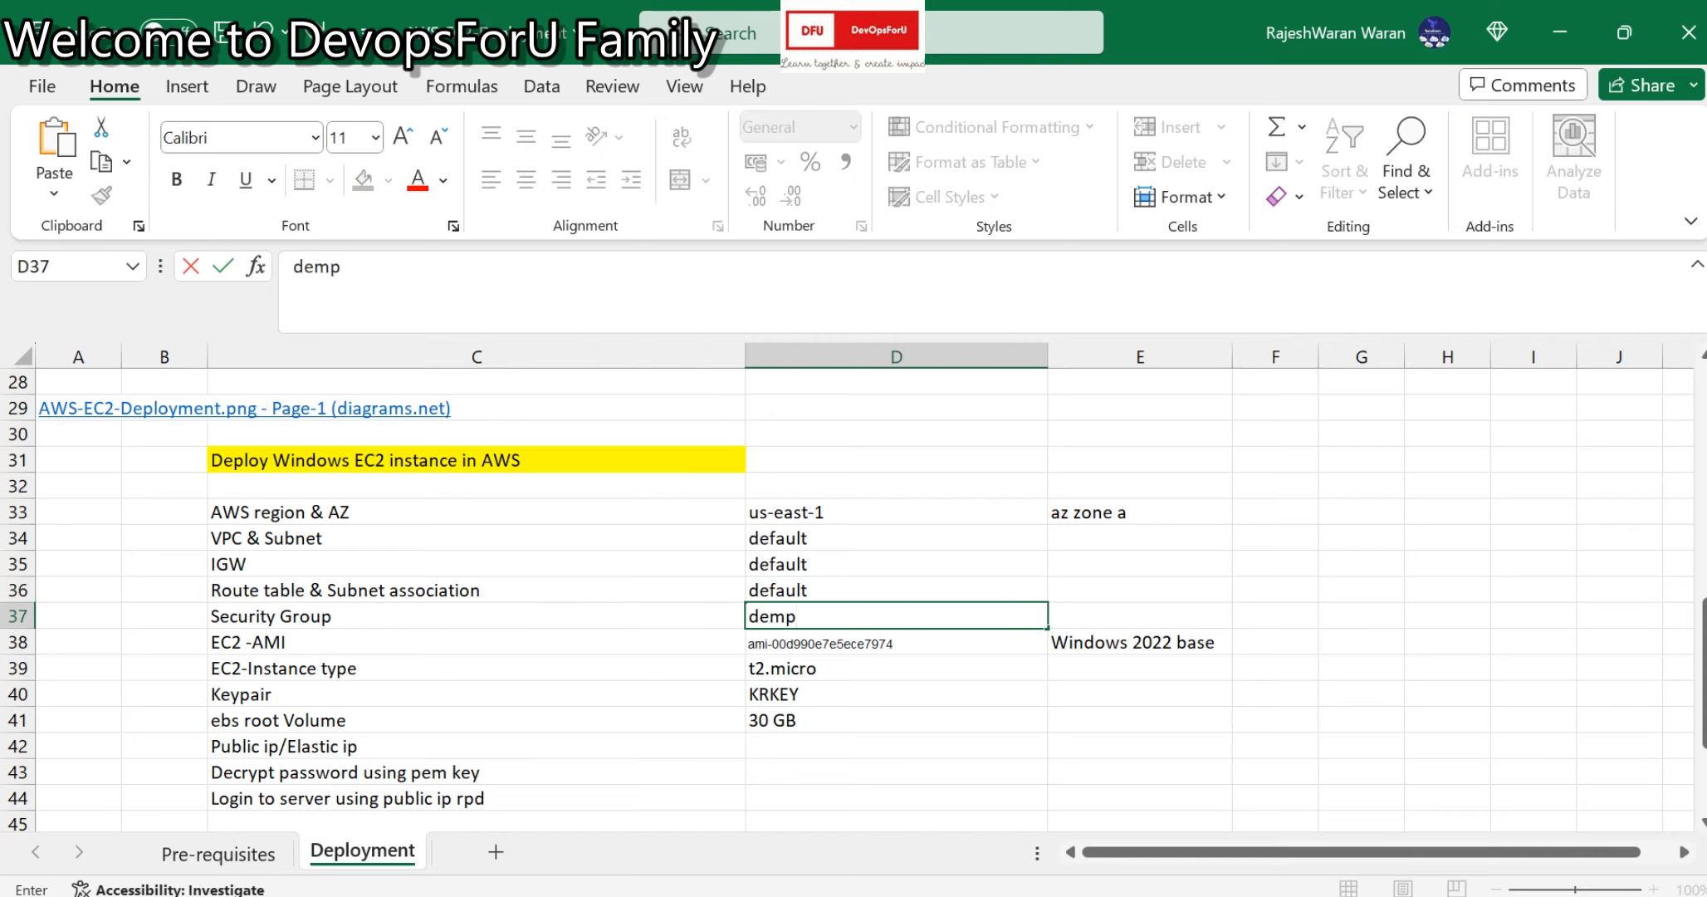
key("BackSpace")
type("ow")
key("BackSpace")
type("server")
left_click(895, 720)
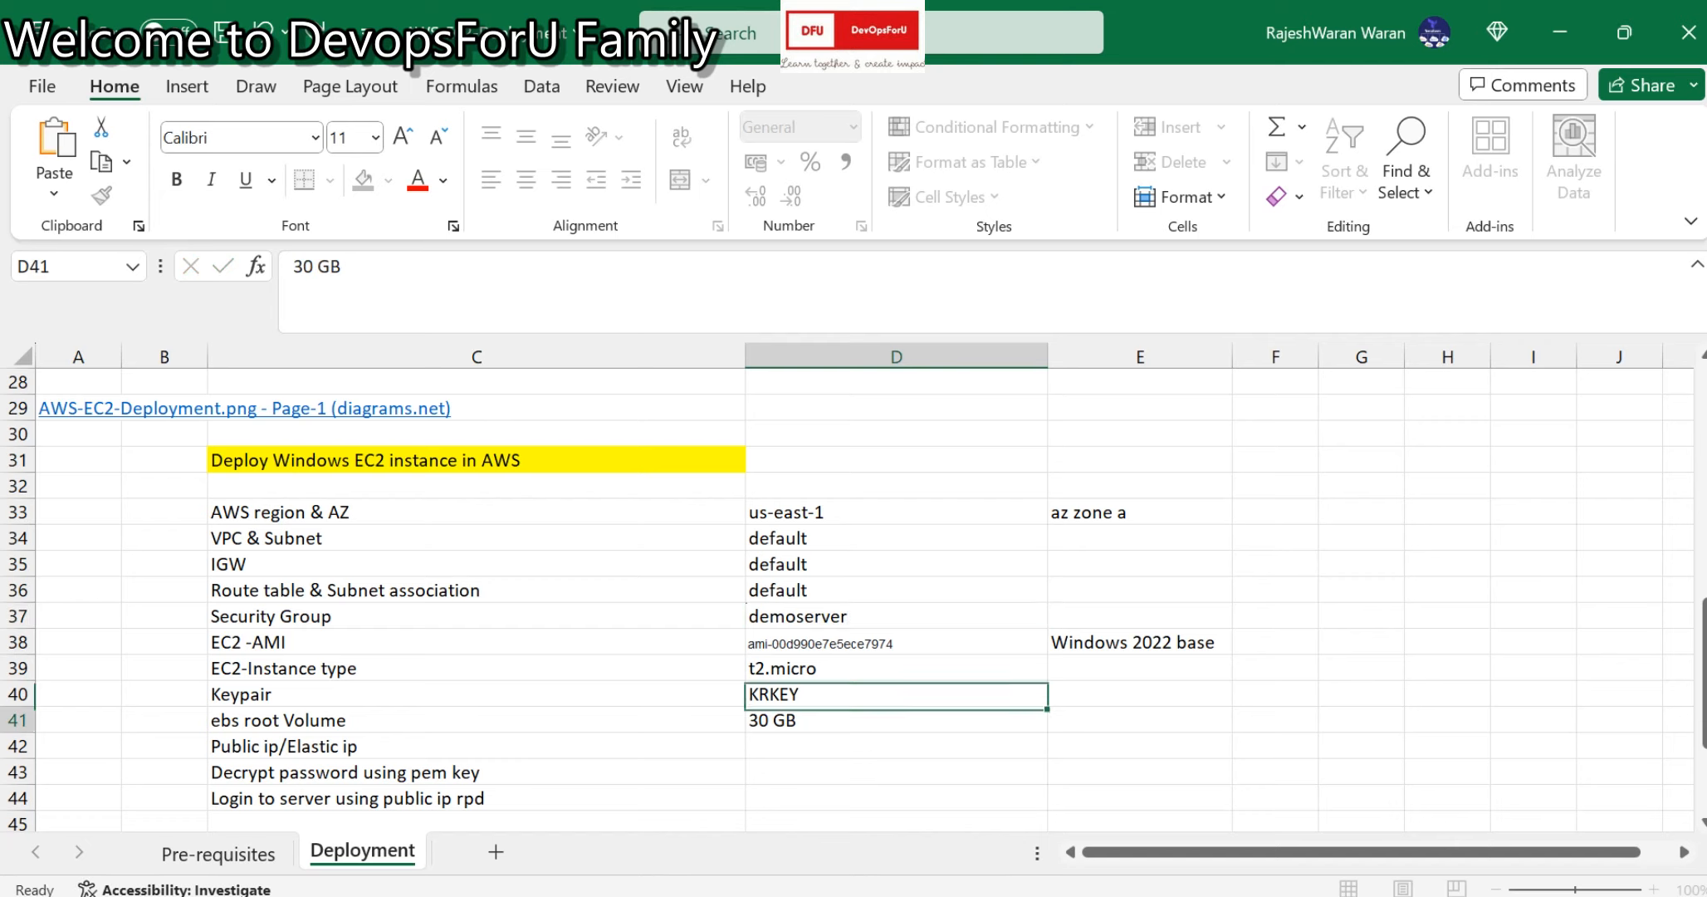
scroll(854, 603, "down", 1)
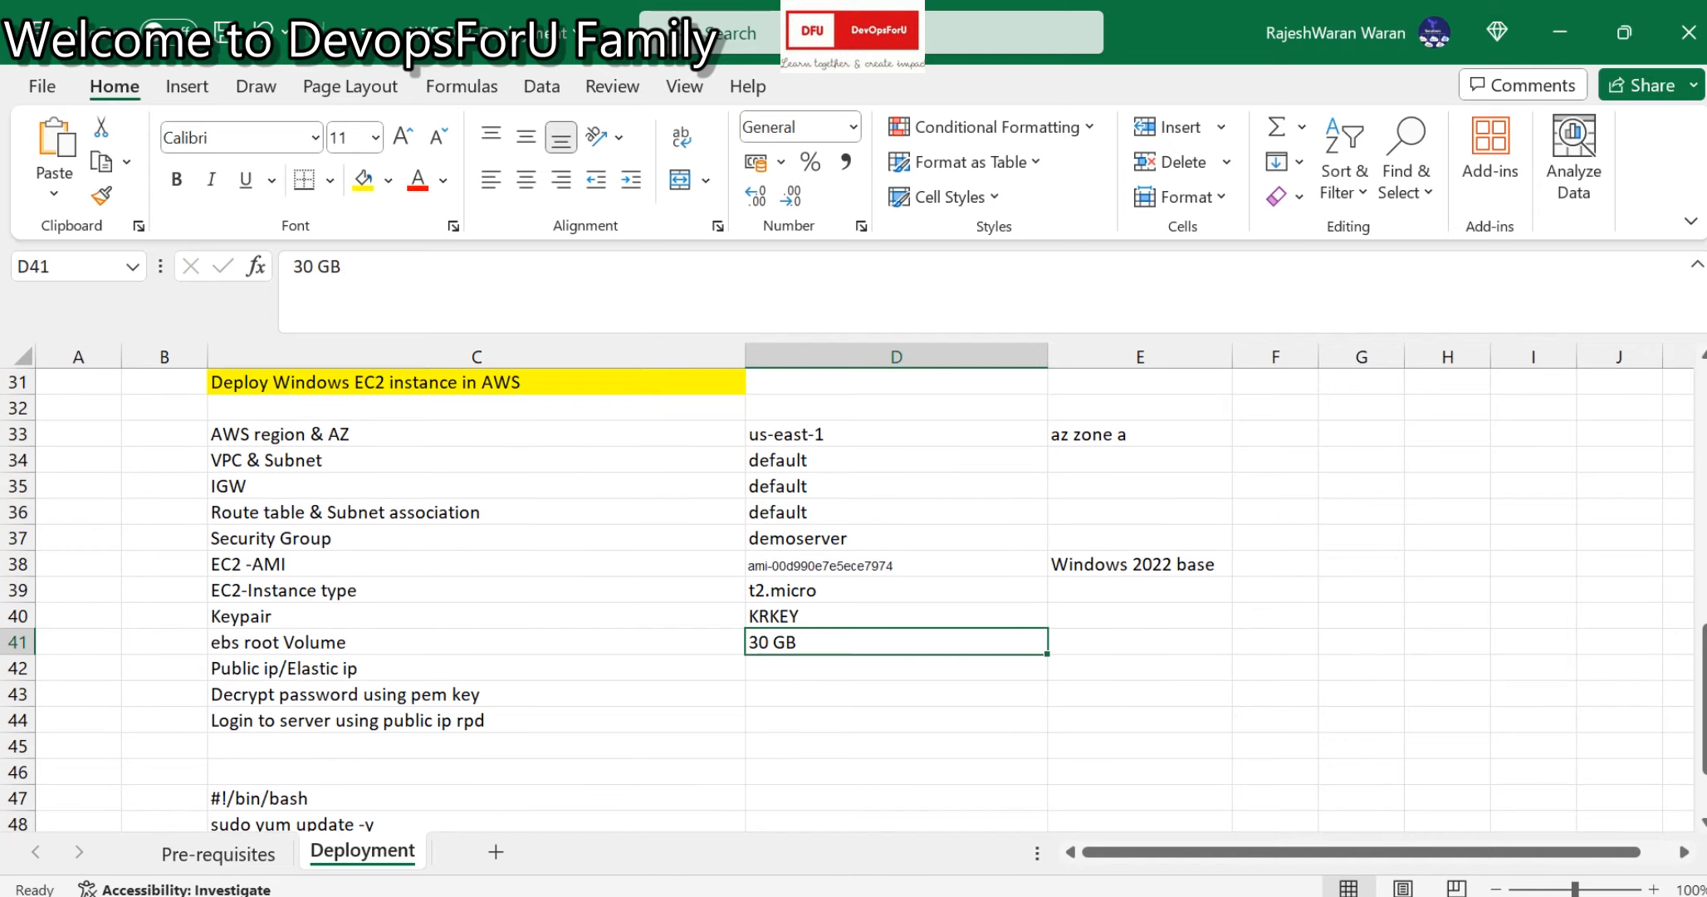
key("alt+Tab")
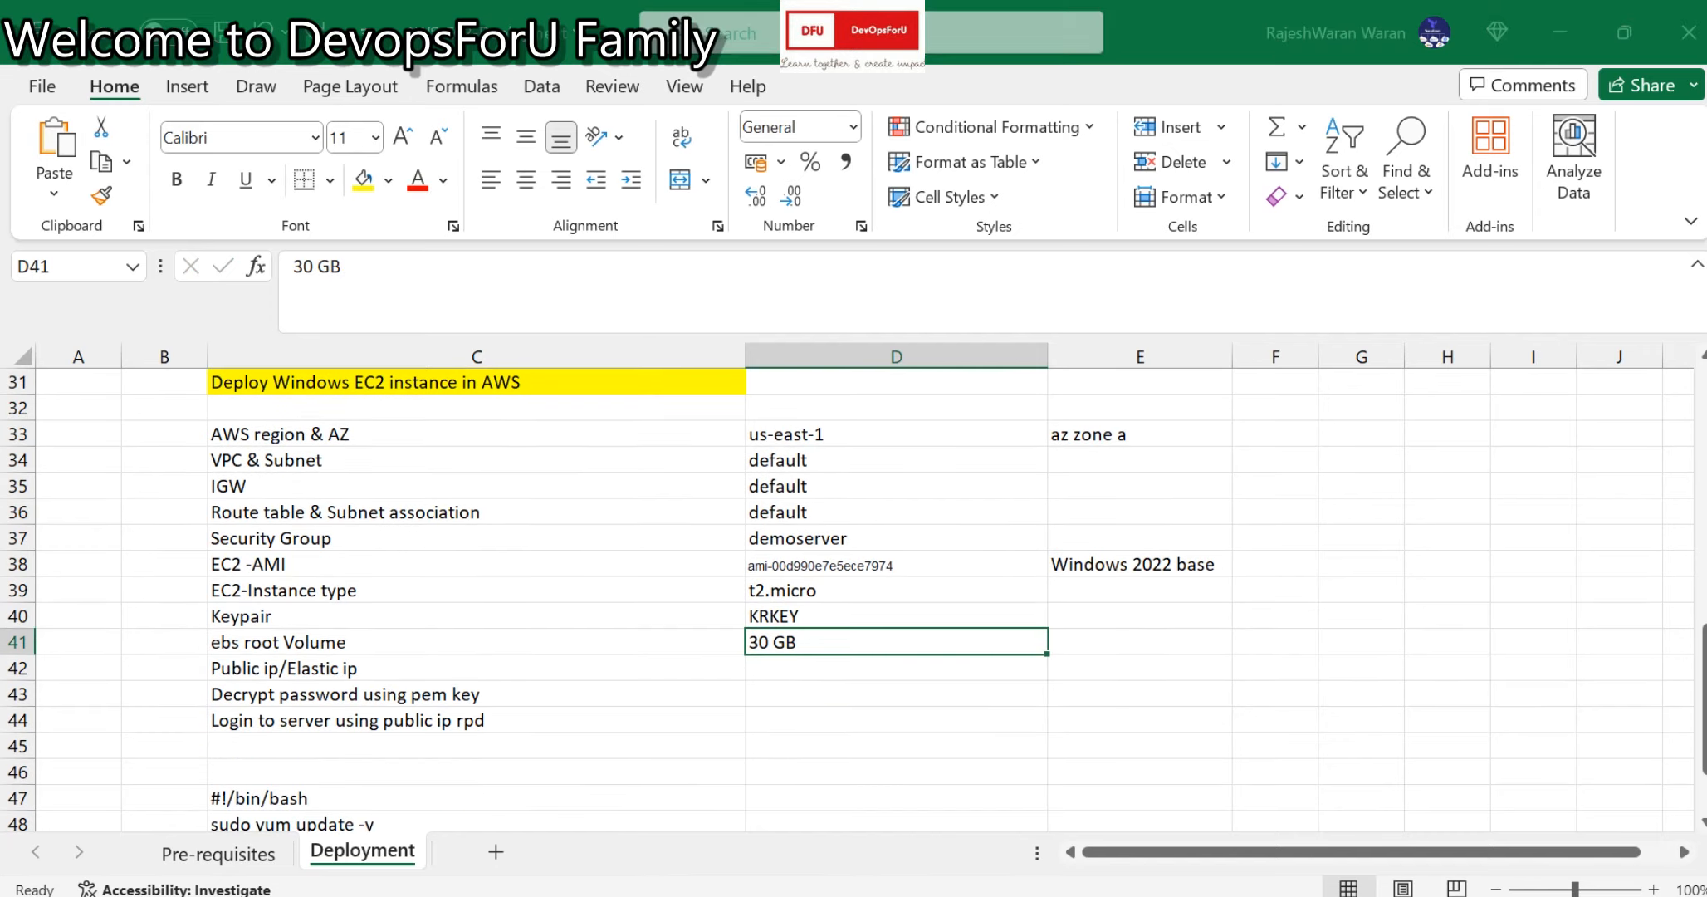
scroll(508, 514, "down", 3)
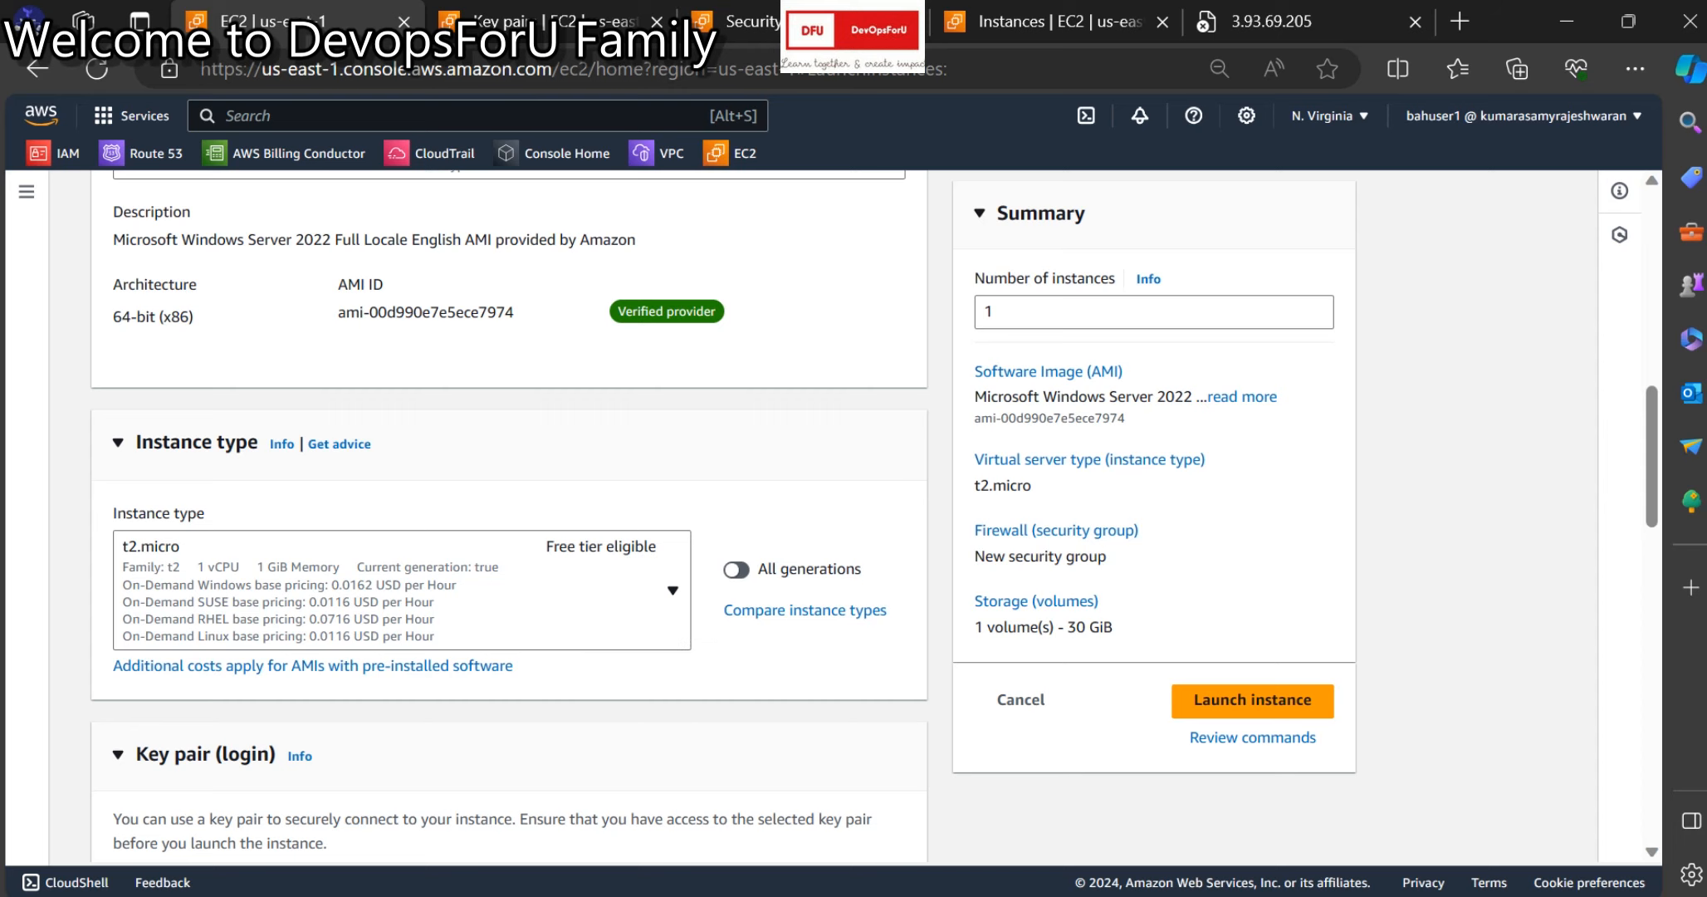
Check the planned AMI and t2.micro instance type, then select KRKEY as the key pair.
key("alt+Tab")
left_click(1140, 565)
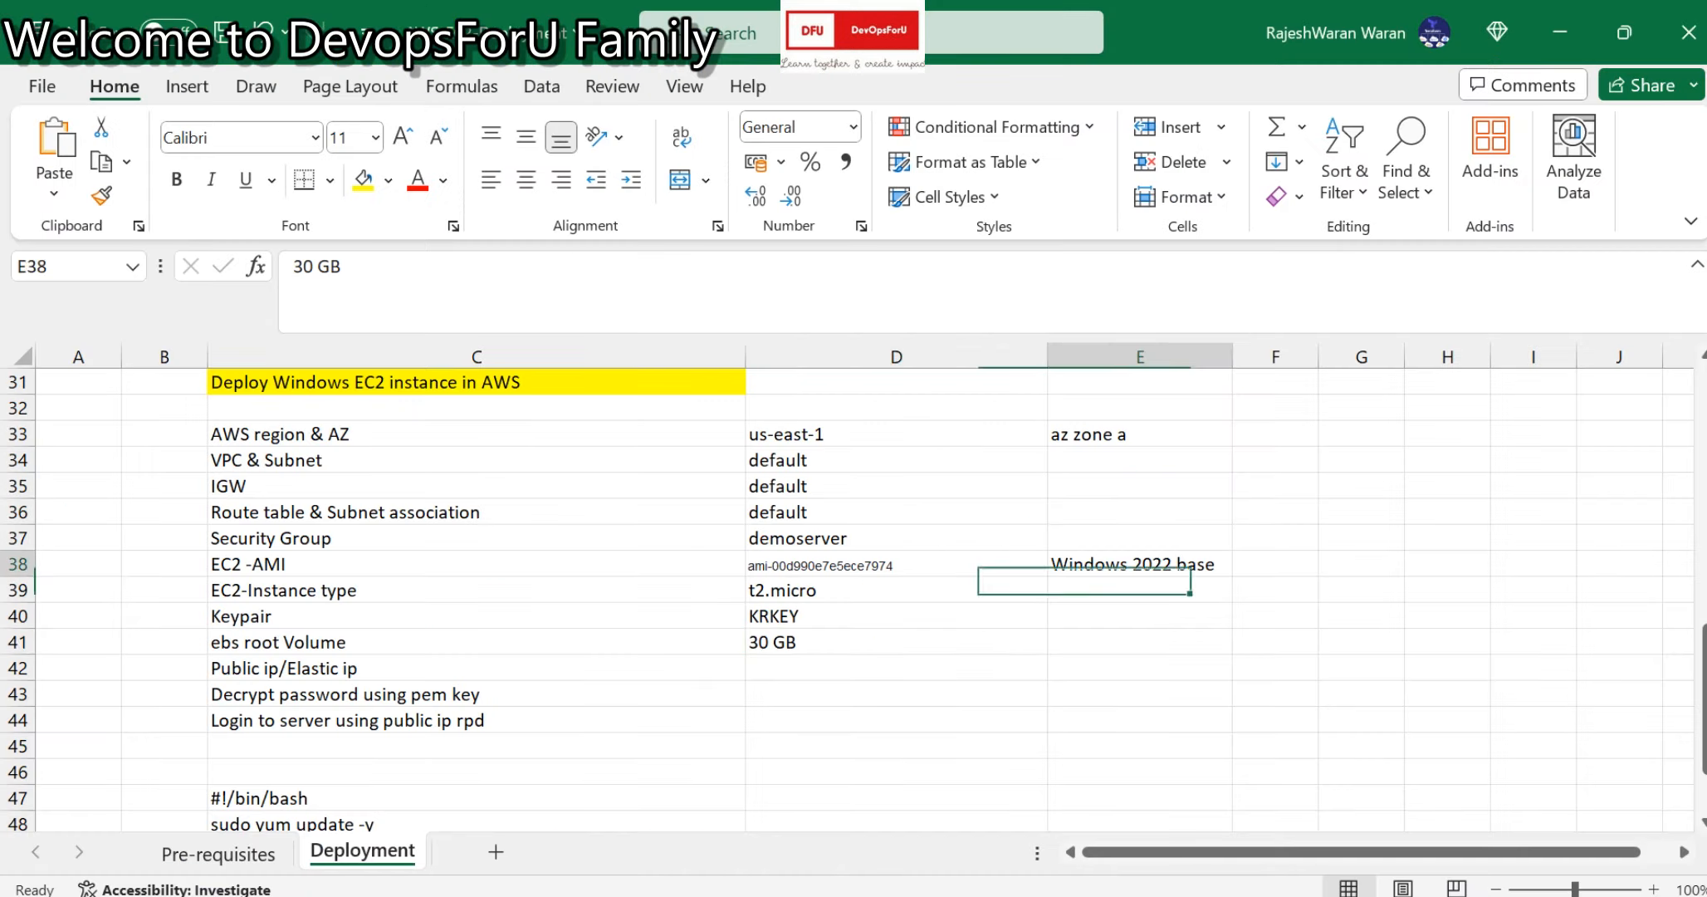
key("Left")
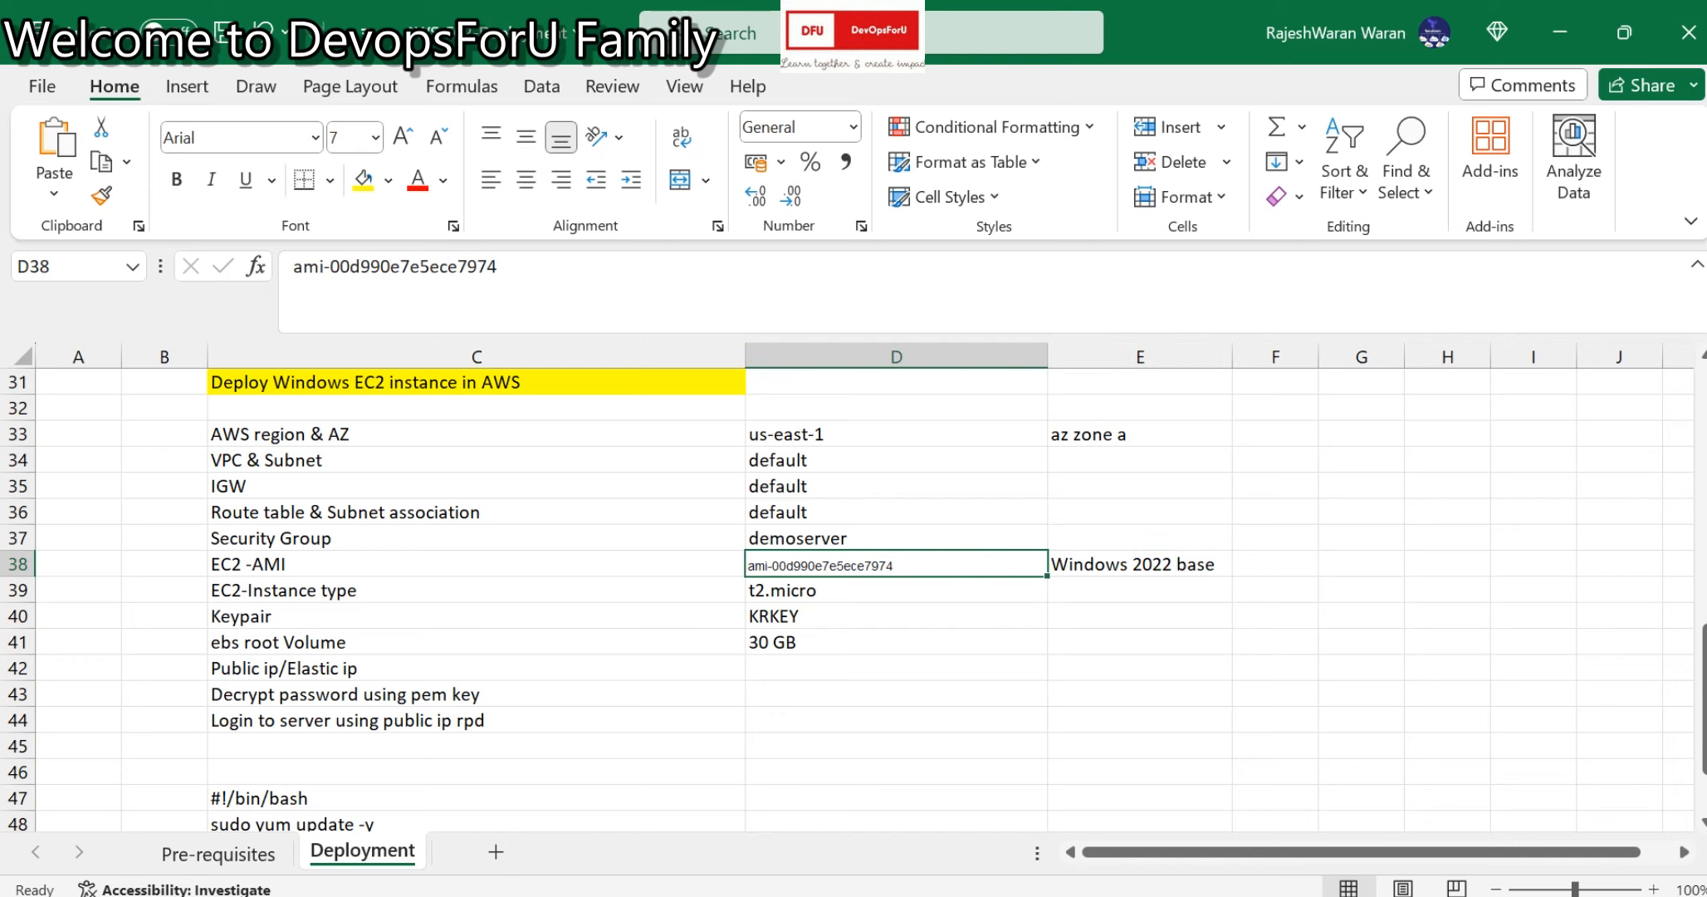
key("Down")
key("alt+Tab")
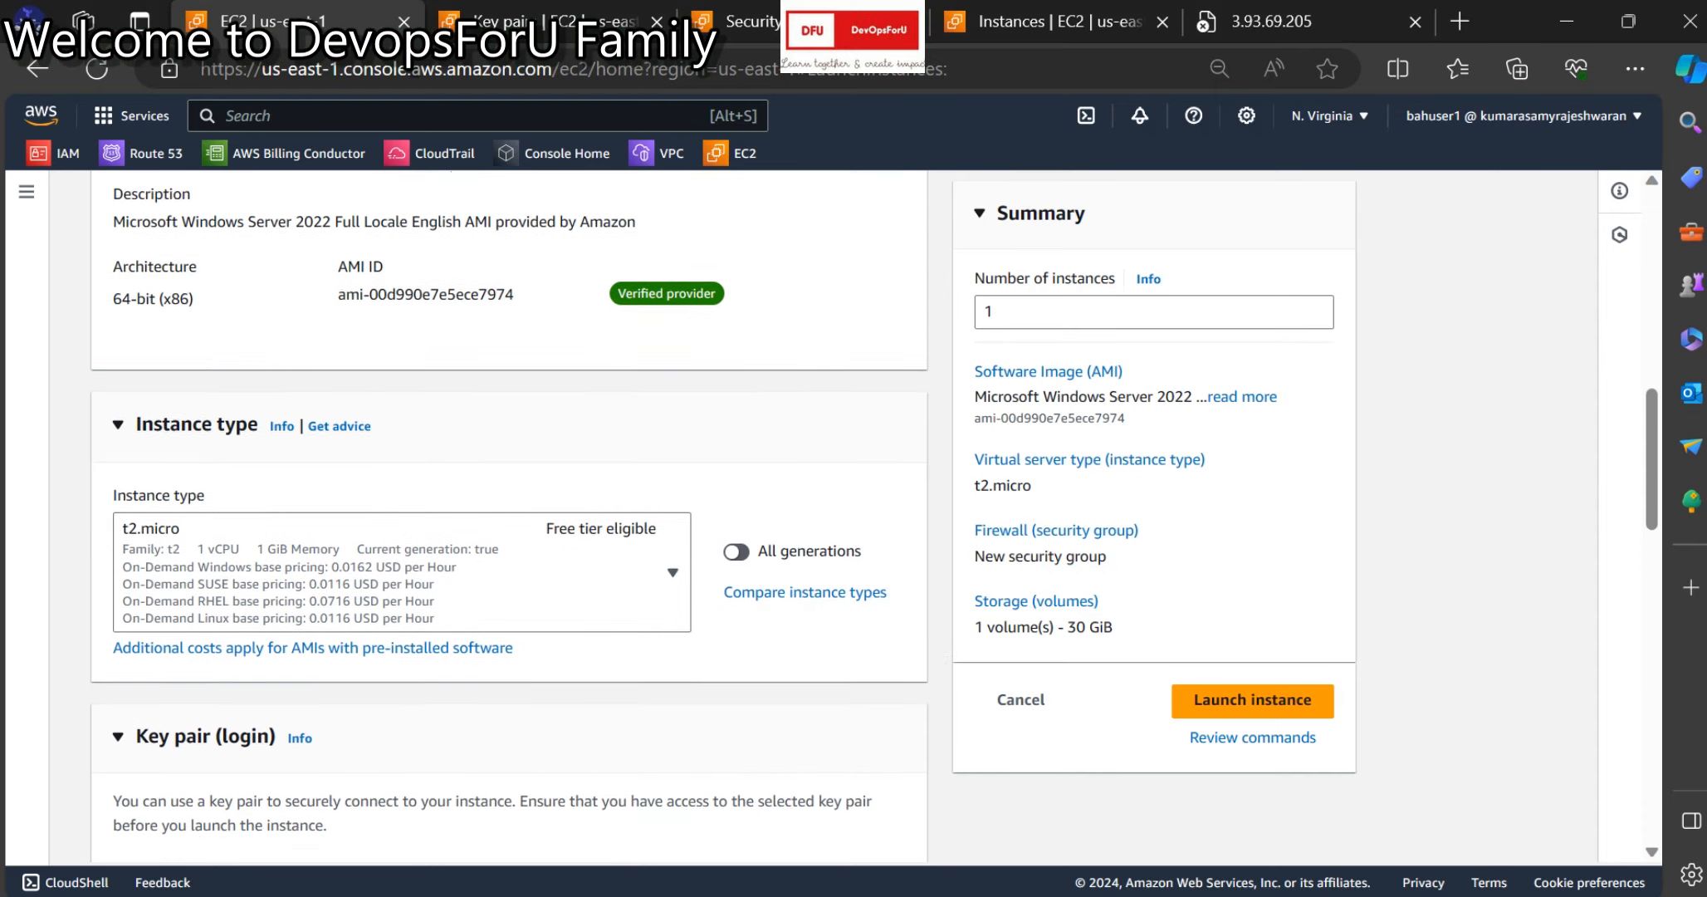
scroll(509, 511, "down", 5)
left_click(402, 610)
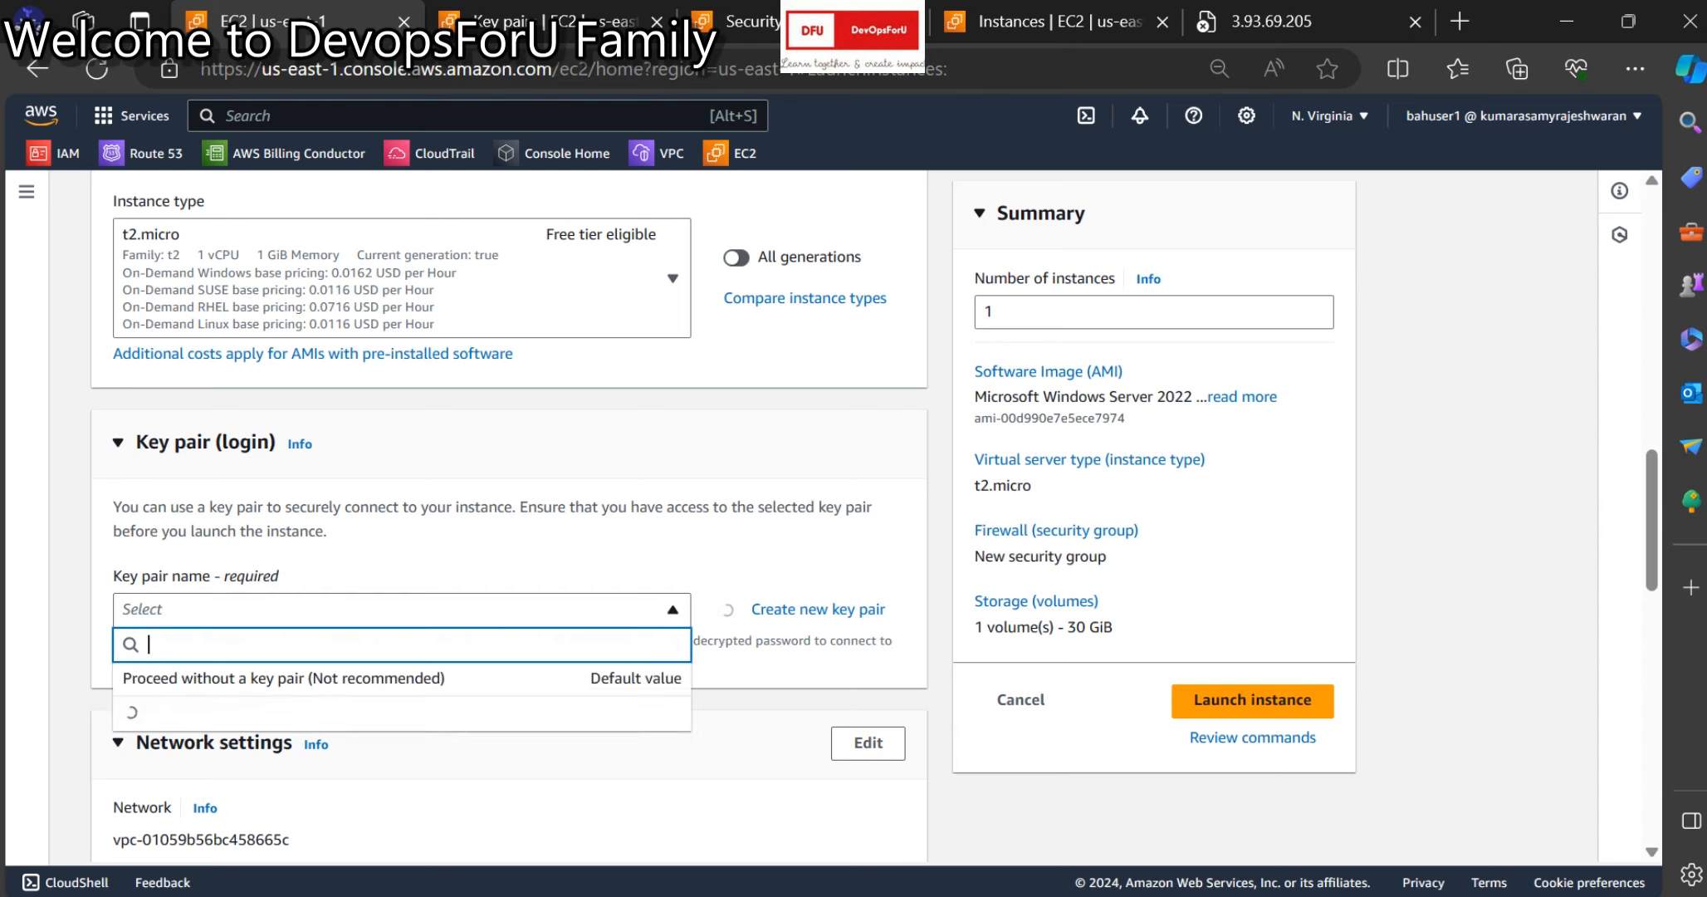
left_click(391, 721)
Edit network settings and choose subnet subnet-0b18cf5ddcb235793 in us-east-1a.
key("alt+Tab")
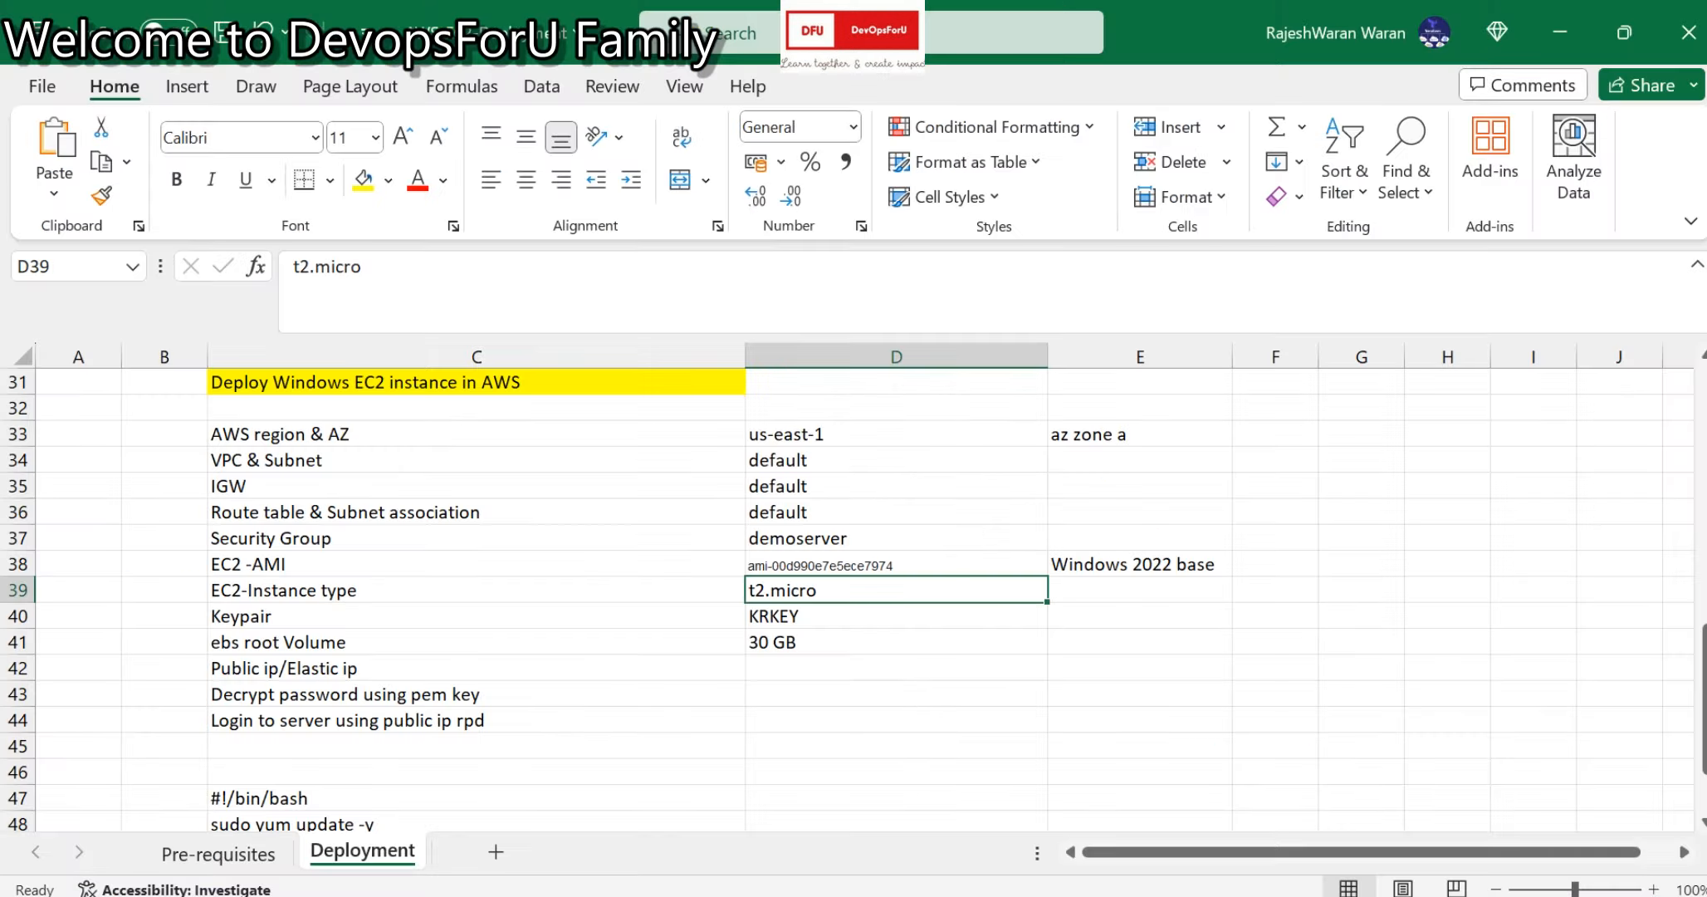
left_click(838, 616)
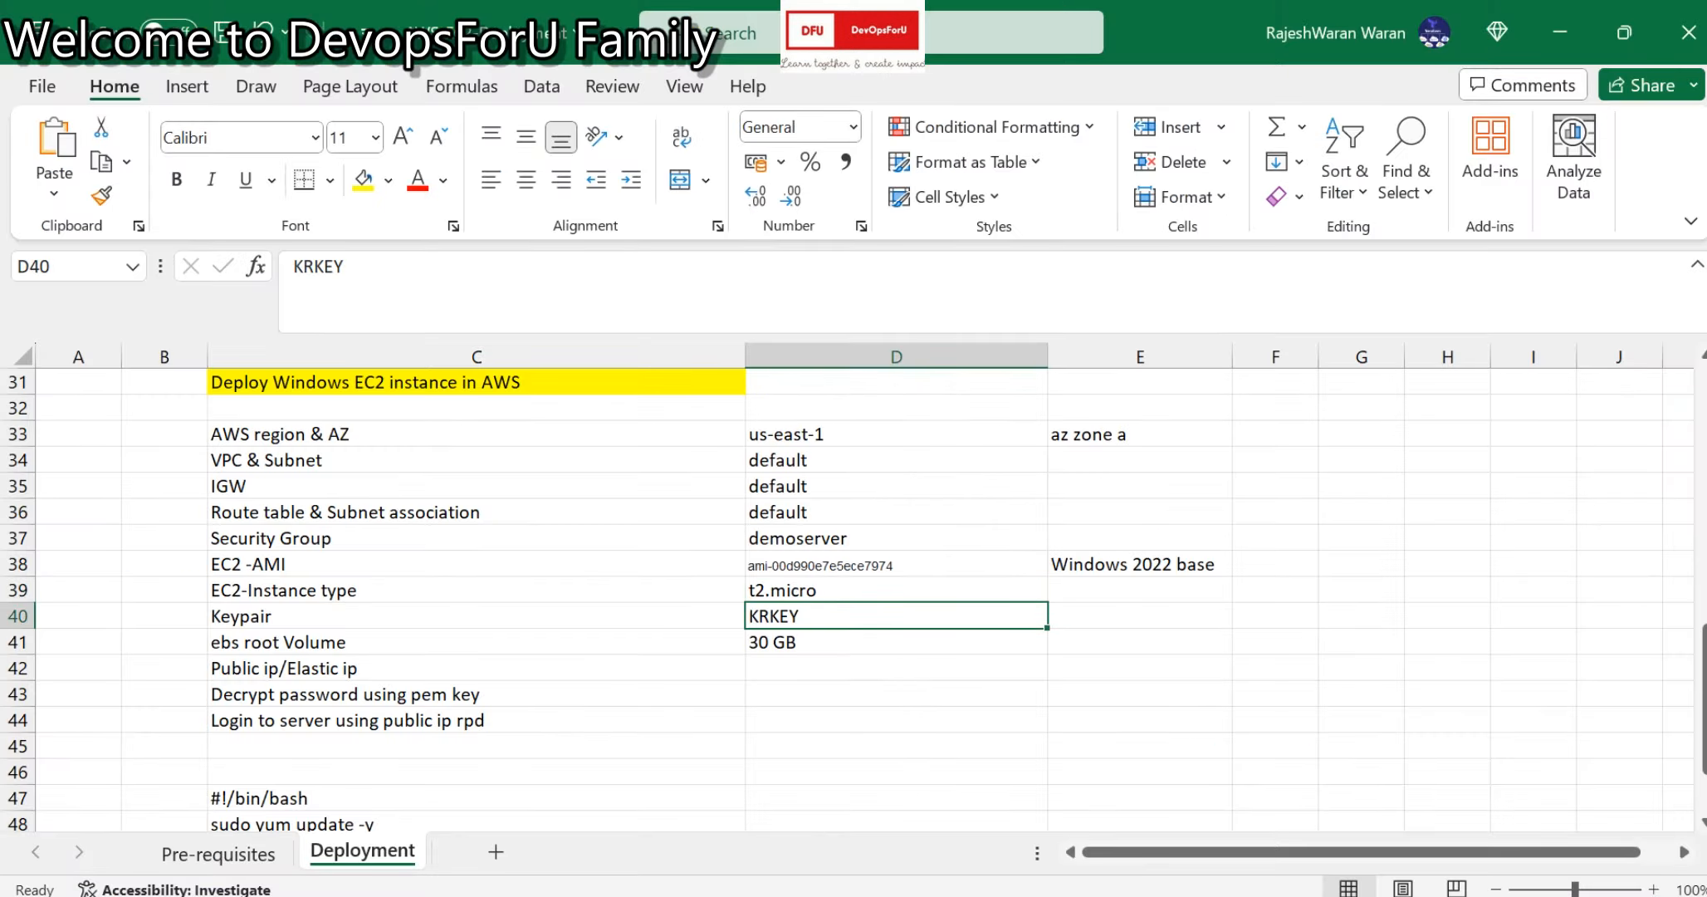
key("alt+Tab")
scroll(498, 498, "down", 5)
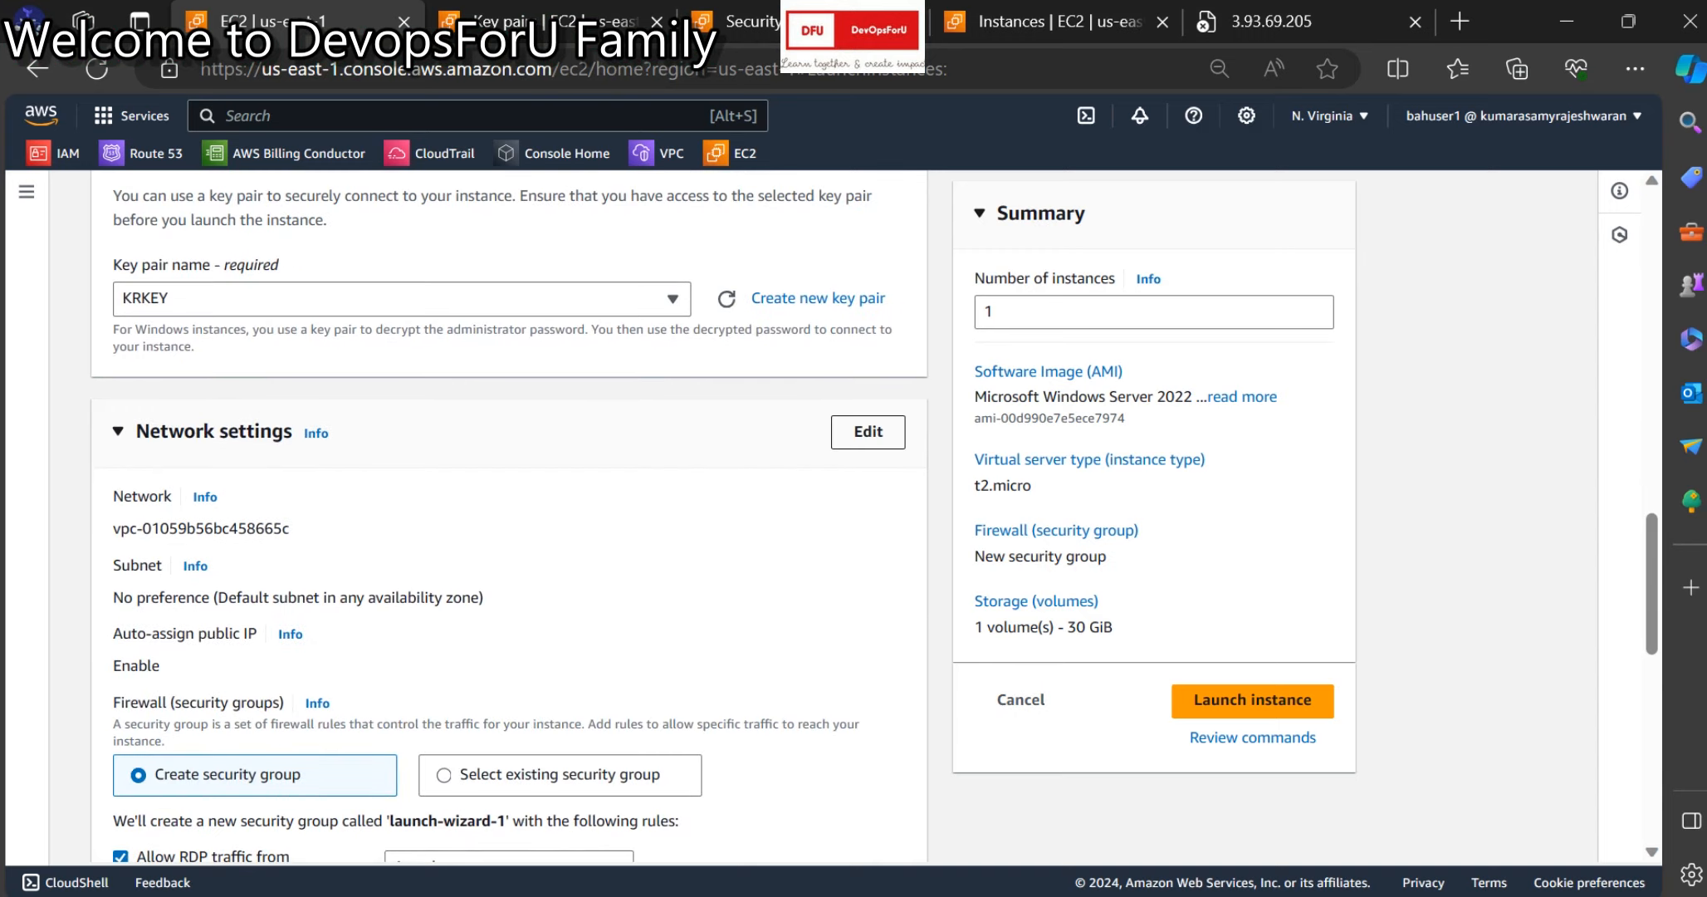
left_click(868, 431)
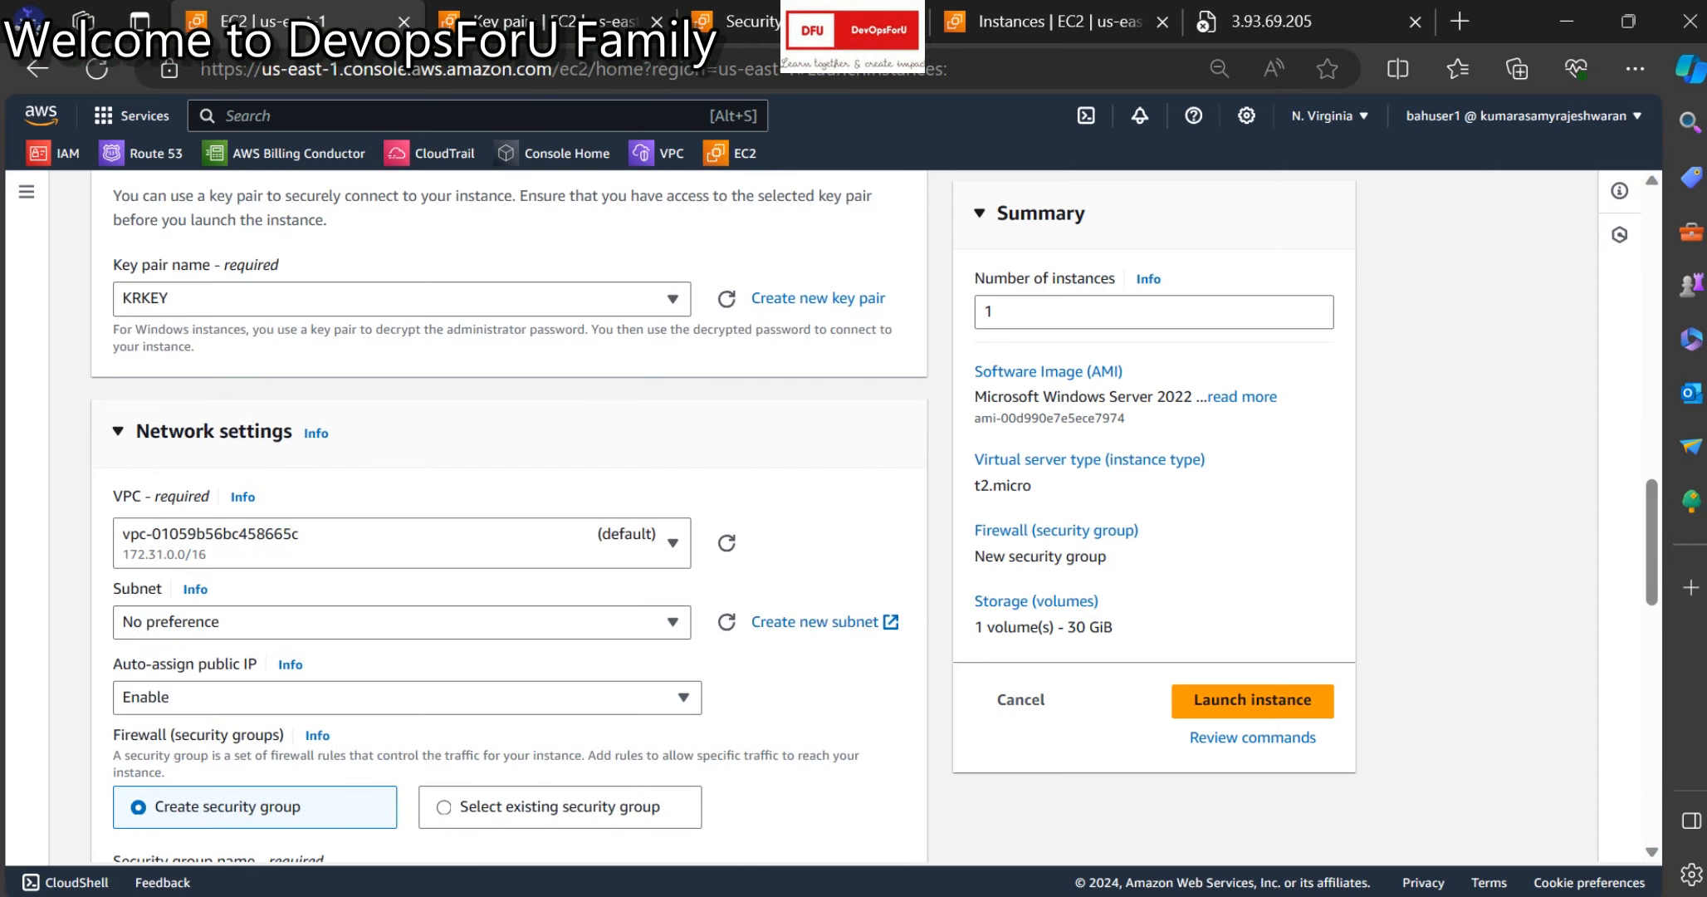
left_click(673, 621)
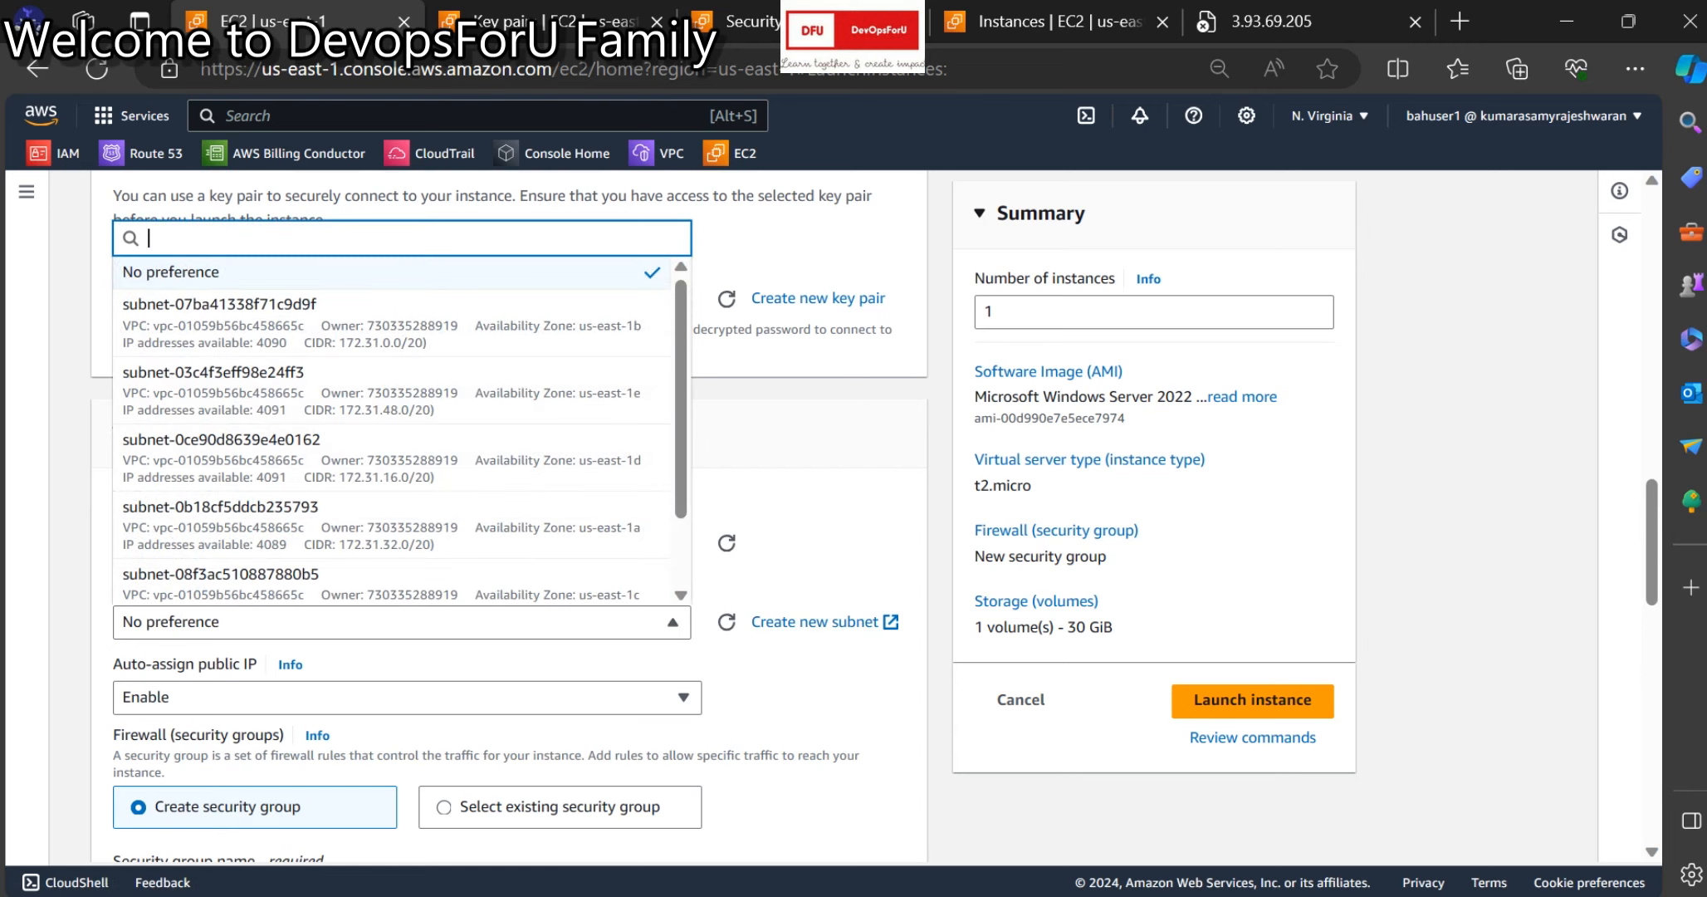
scroll(399, 432, "down", 1)
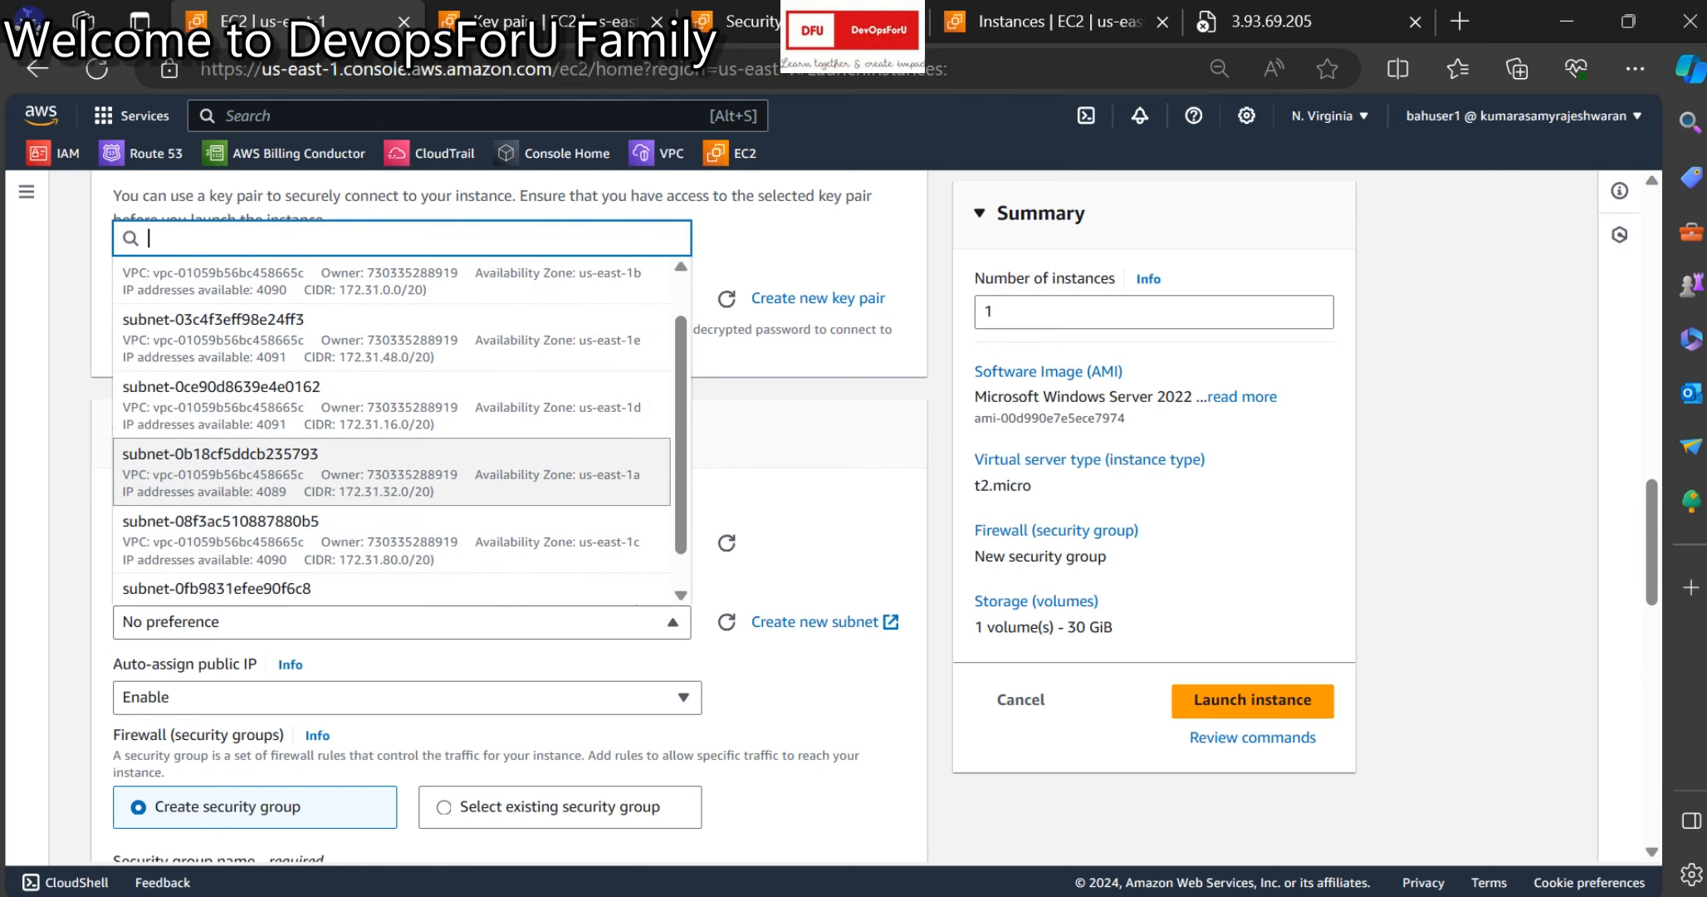
left_click(390, 471)
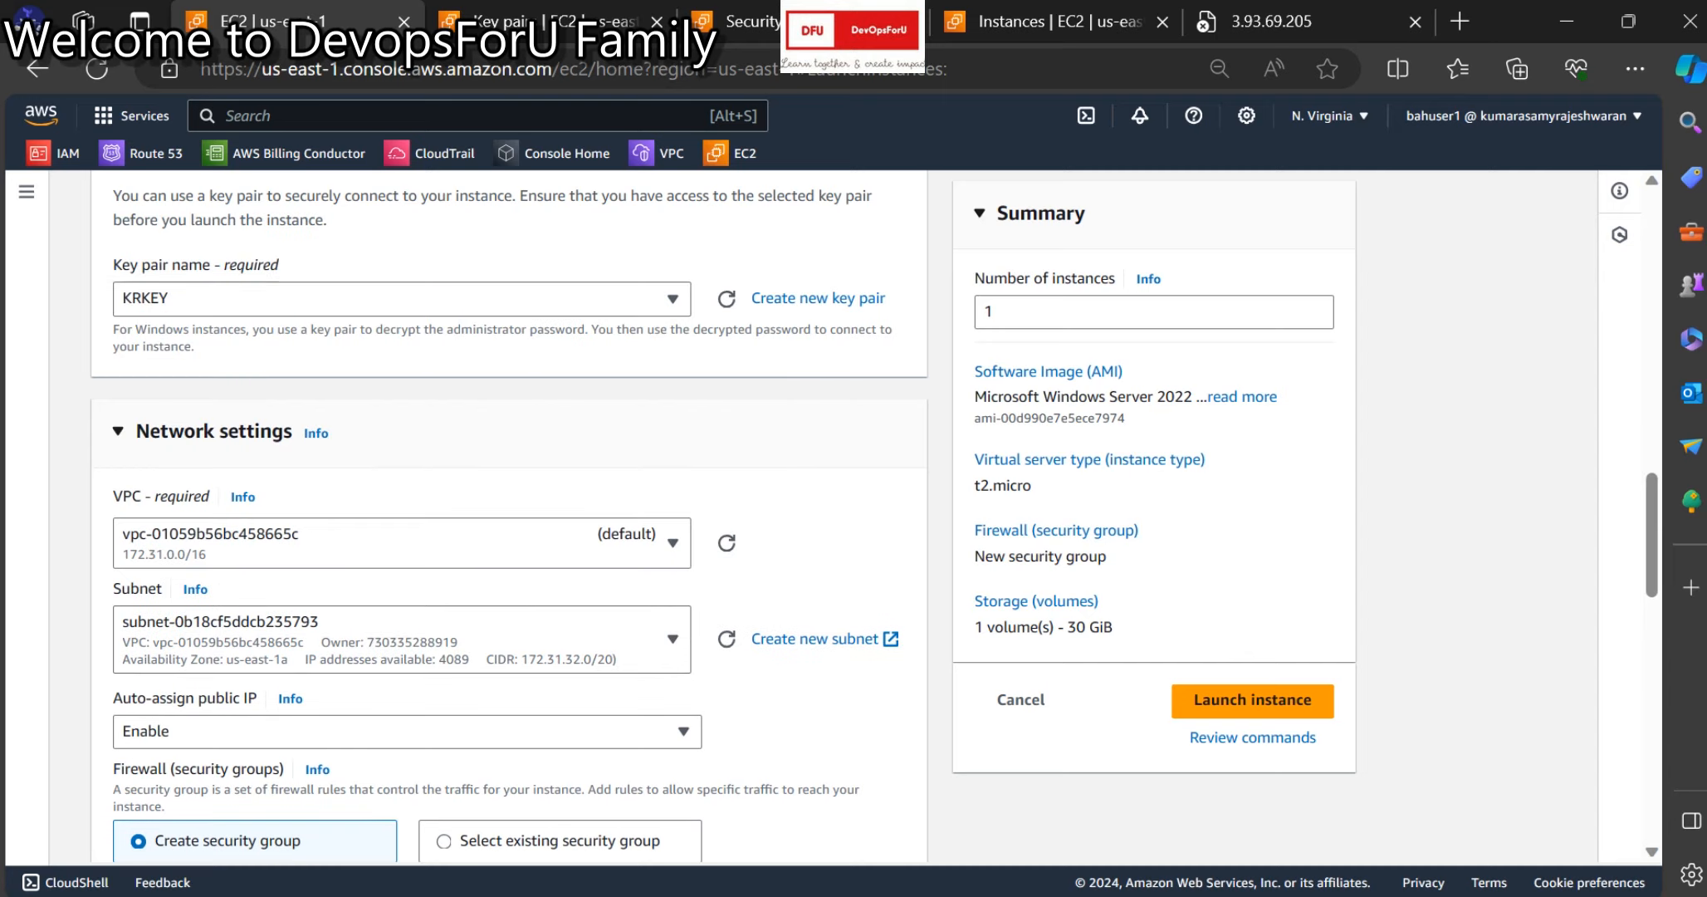
key("alt+Tab")
Check the planned availability zone, then select the existing demo-webserver security group.
left_click(1113, 434)
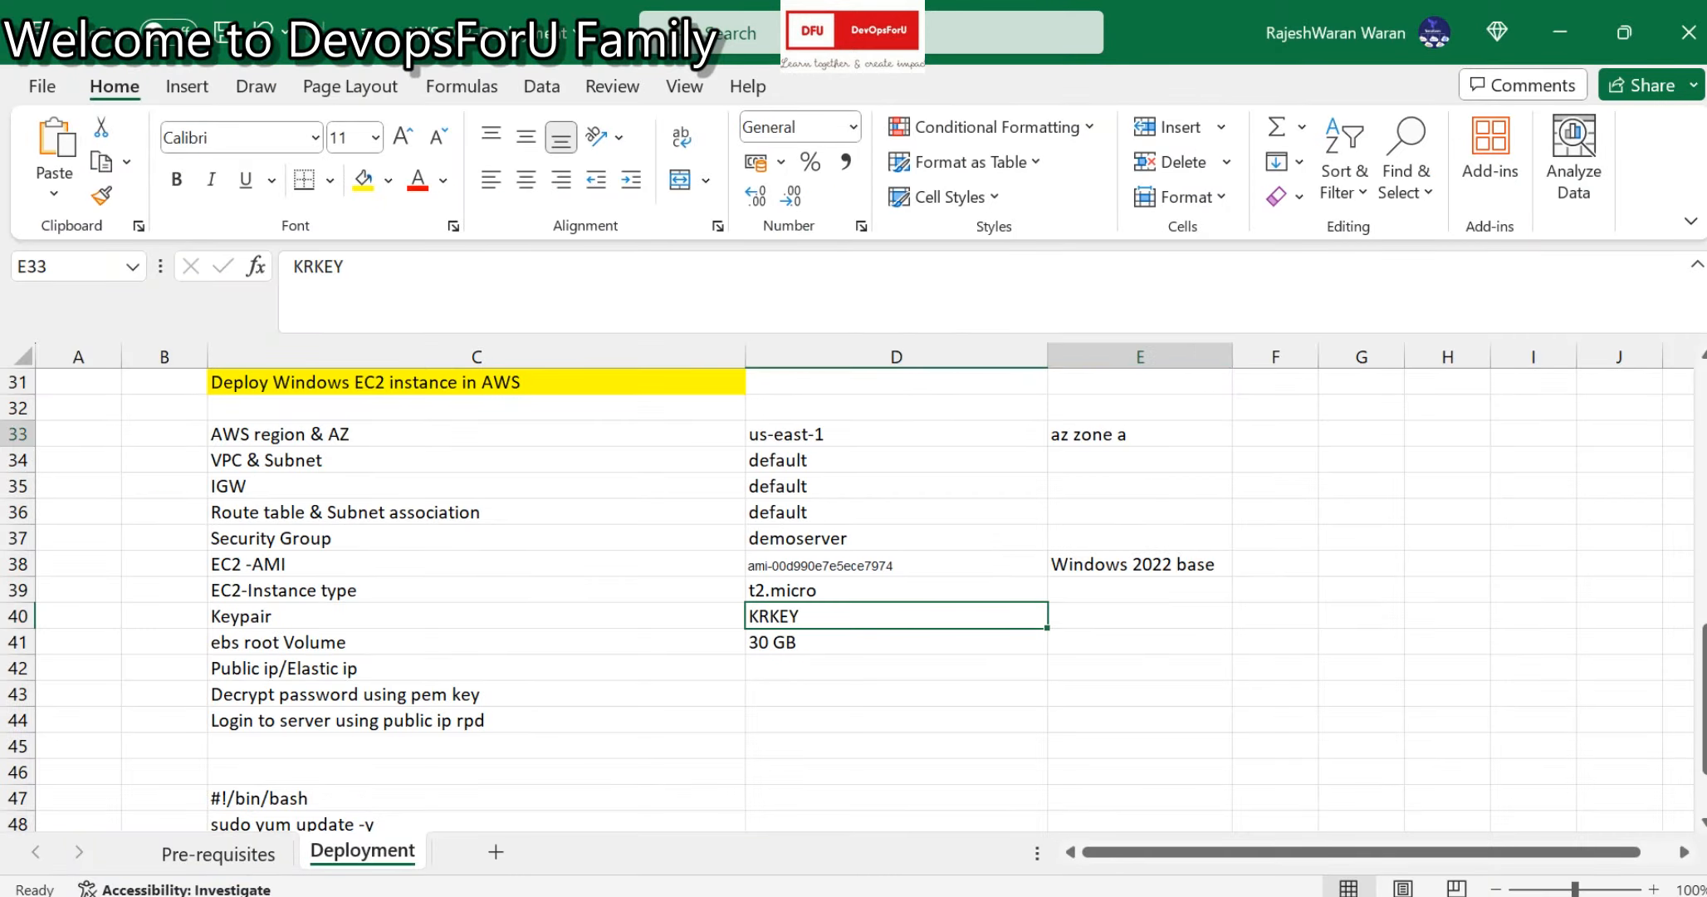
key("alt+Tab")
scroll(509, 514, "down", 2)
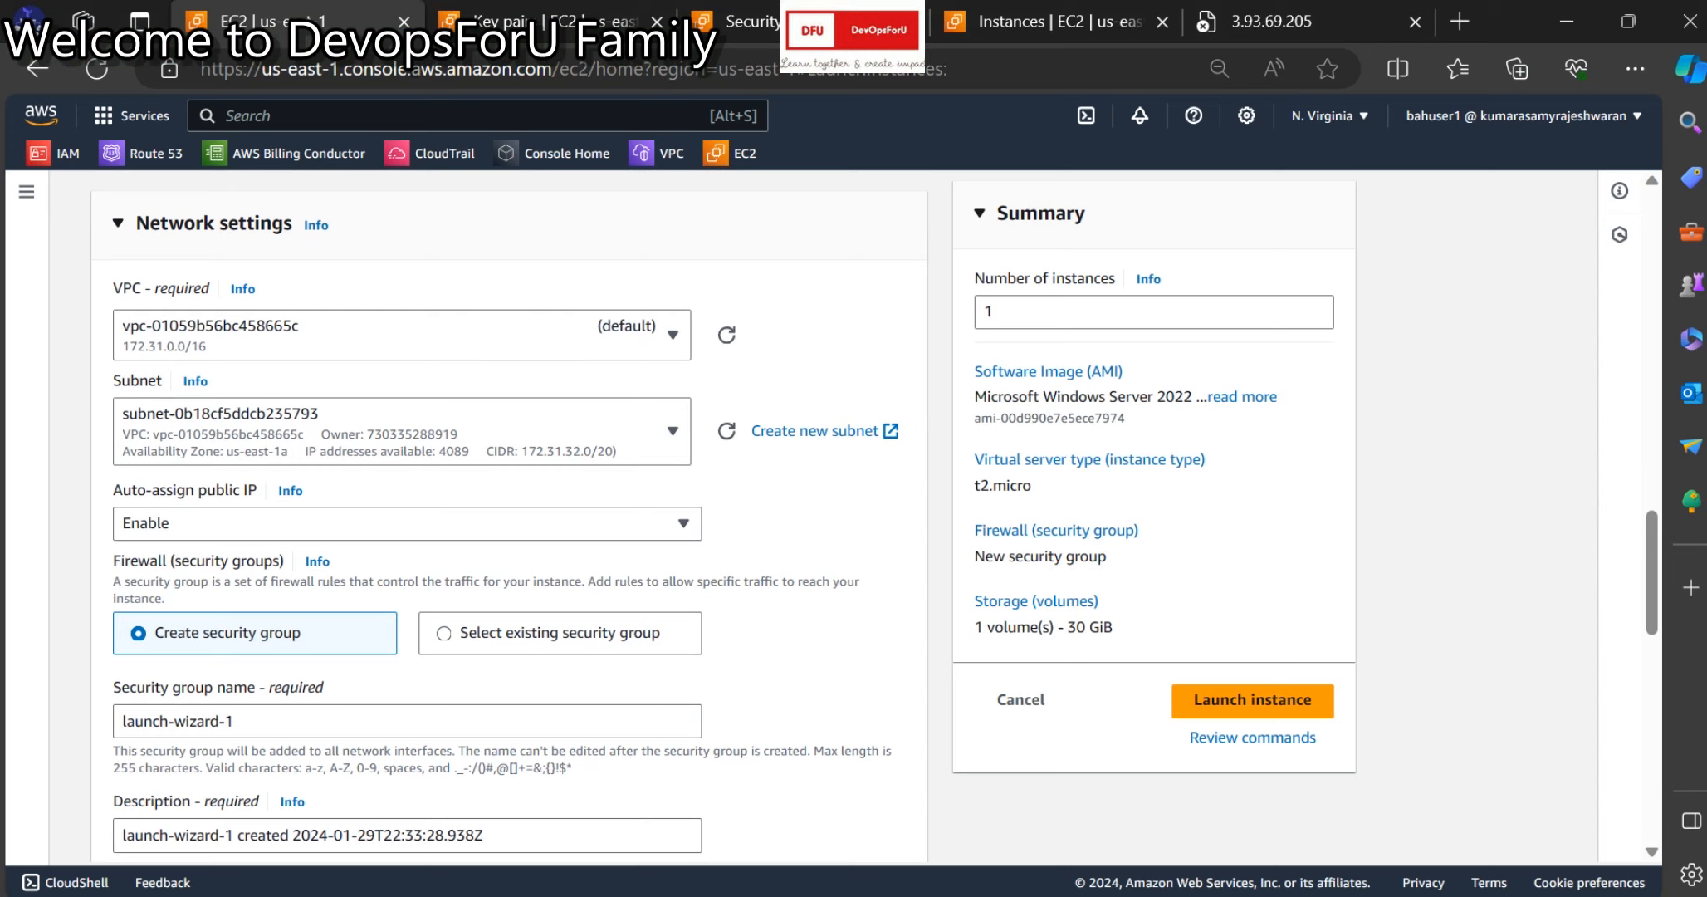
left_click(559, 632)
scroll(560, 633, "down", 2)
left_click(402, 513)
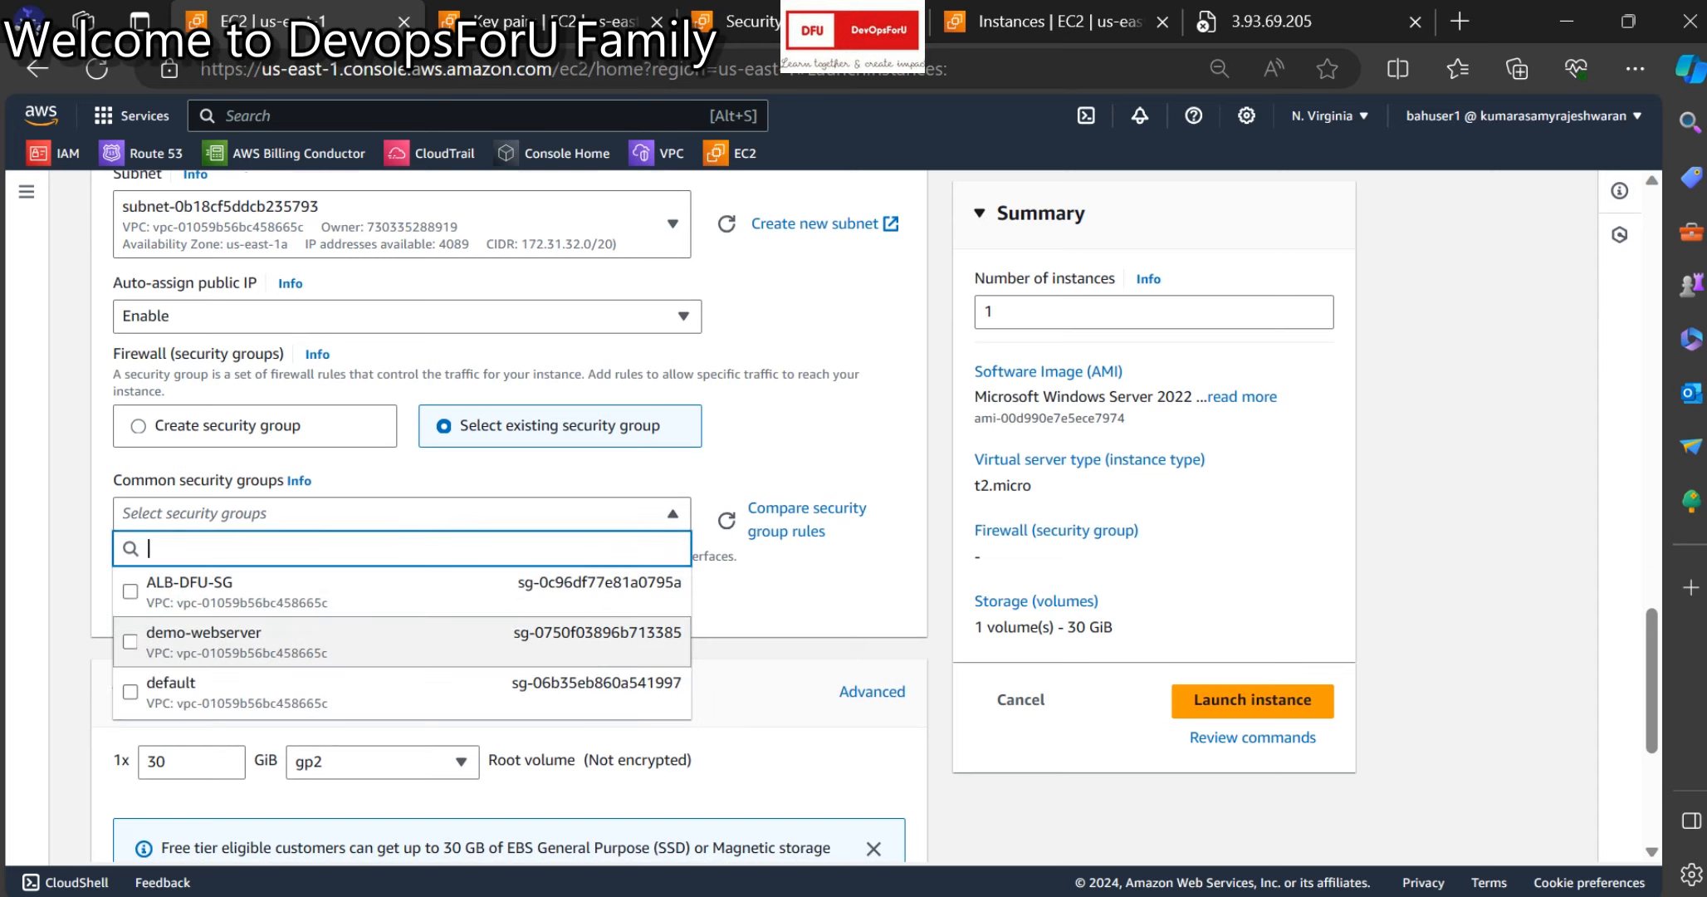
left_click(398, 642)
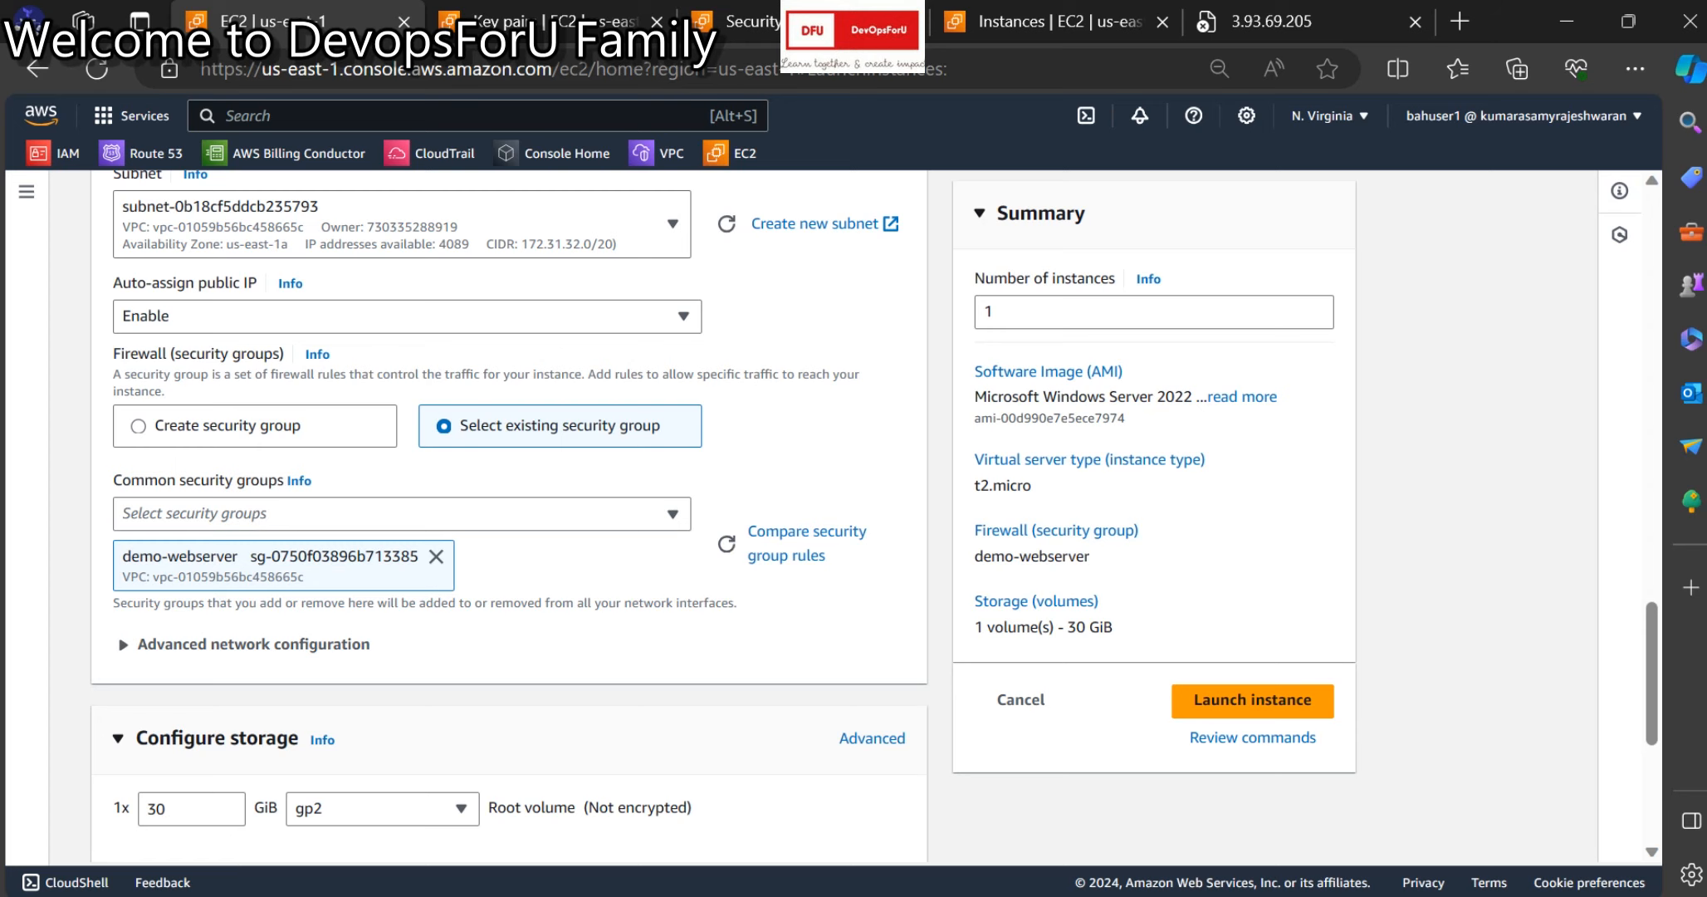
scroll(508, 515, "down", 2)
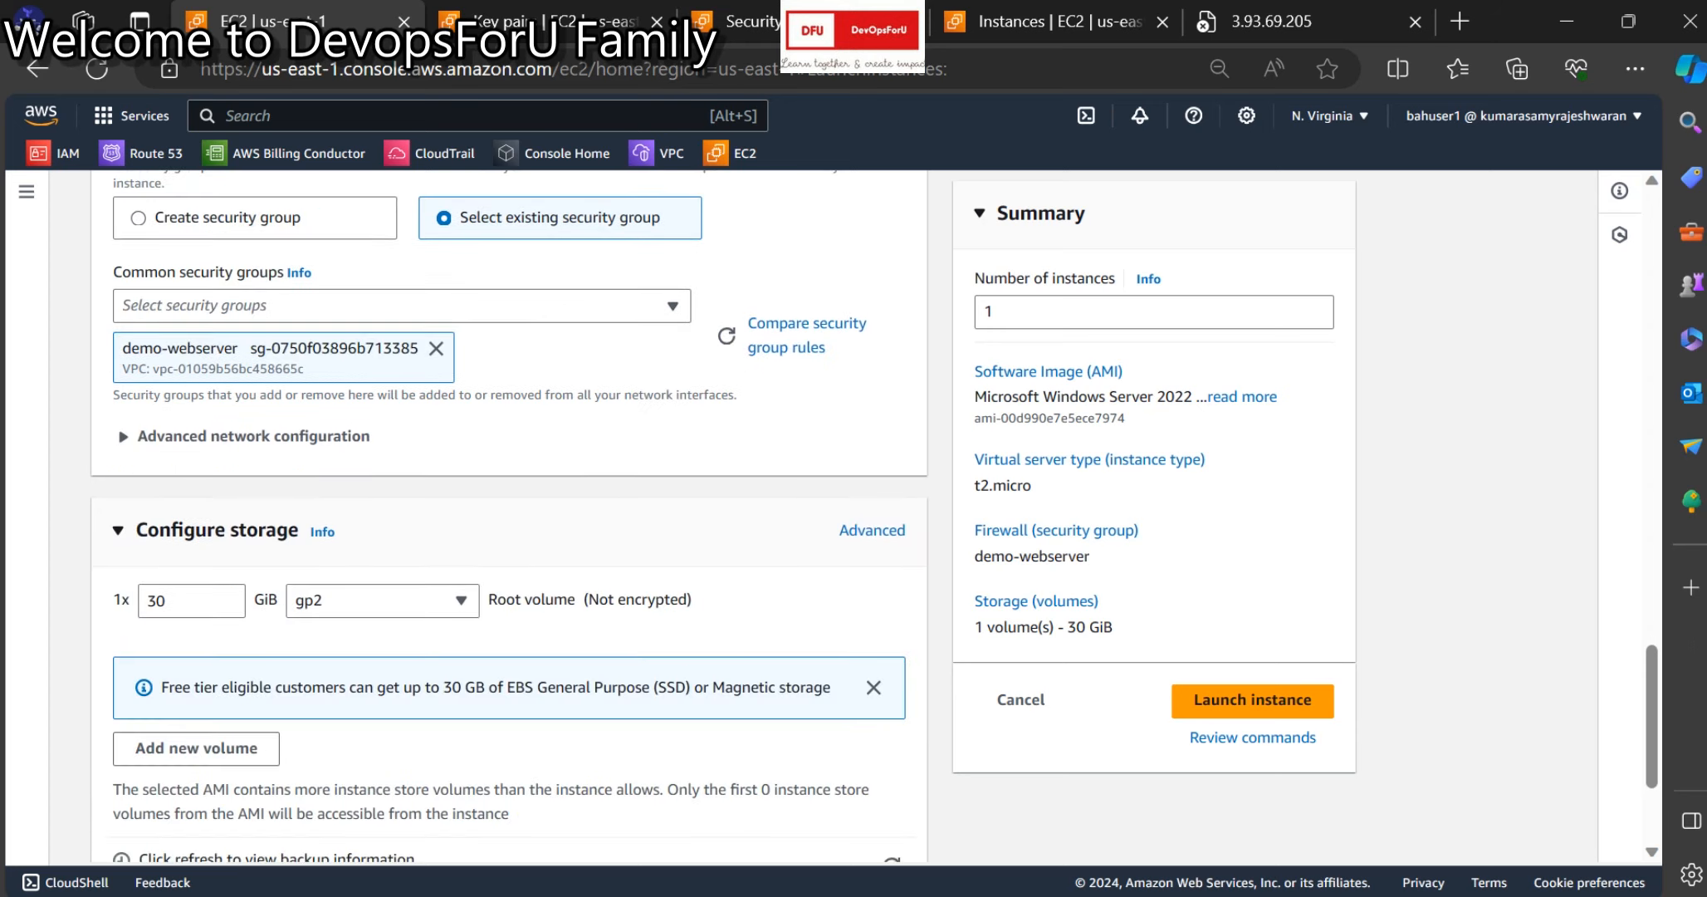
scroll(509, 514, "down", 2)
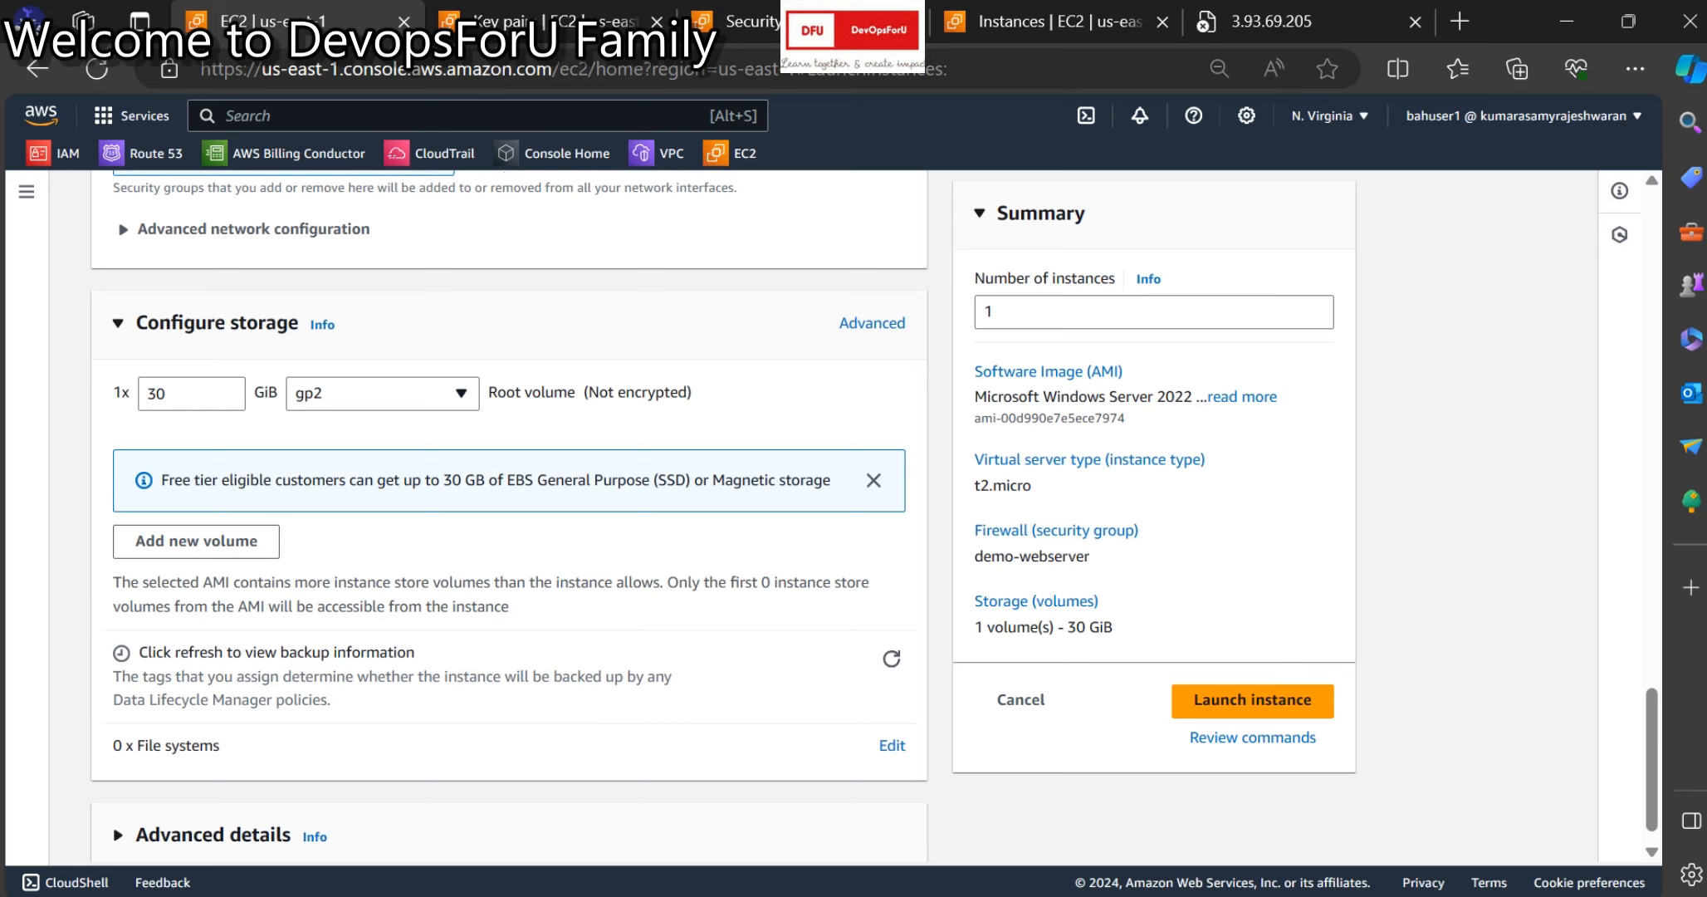
Keep gp2 for the 30 GiB root volume and expand Advanced details to review metadata settings.
left_click(382, 393)
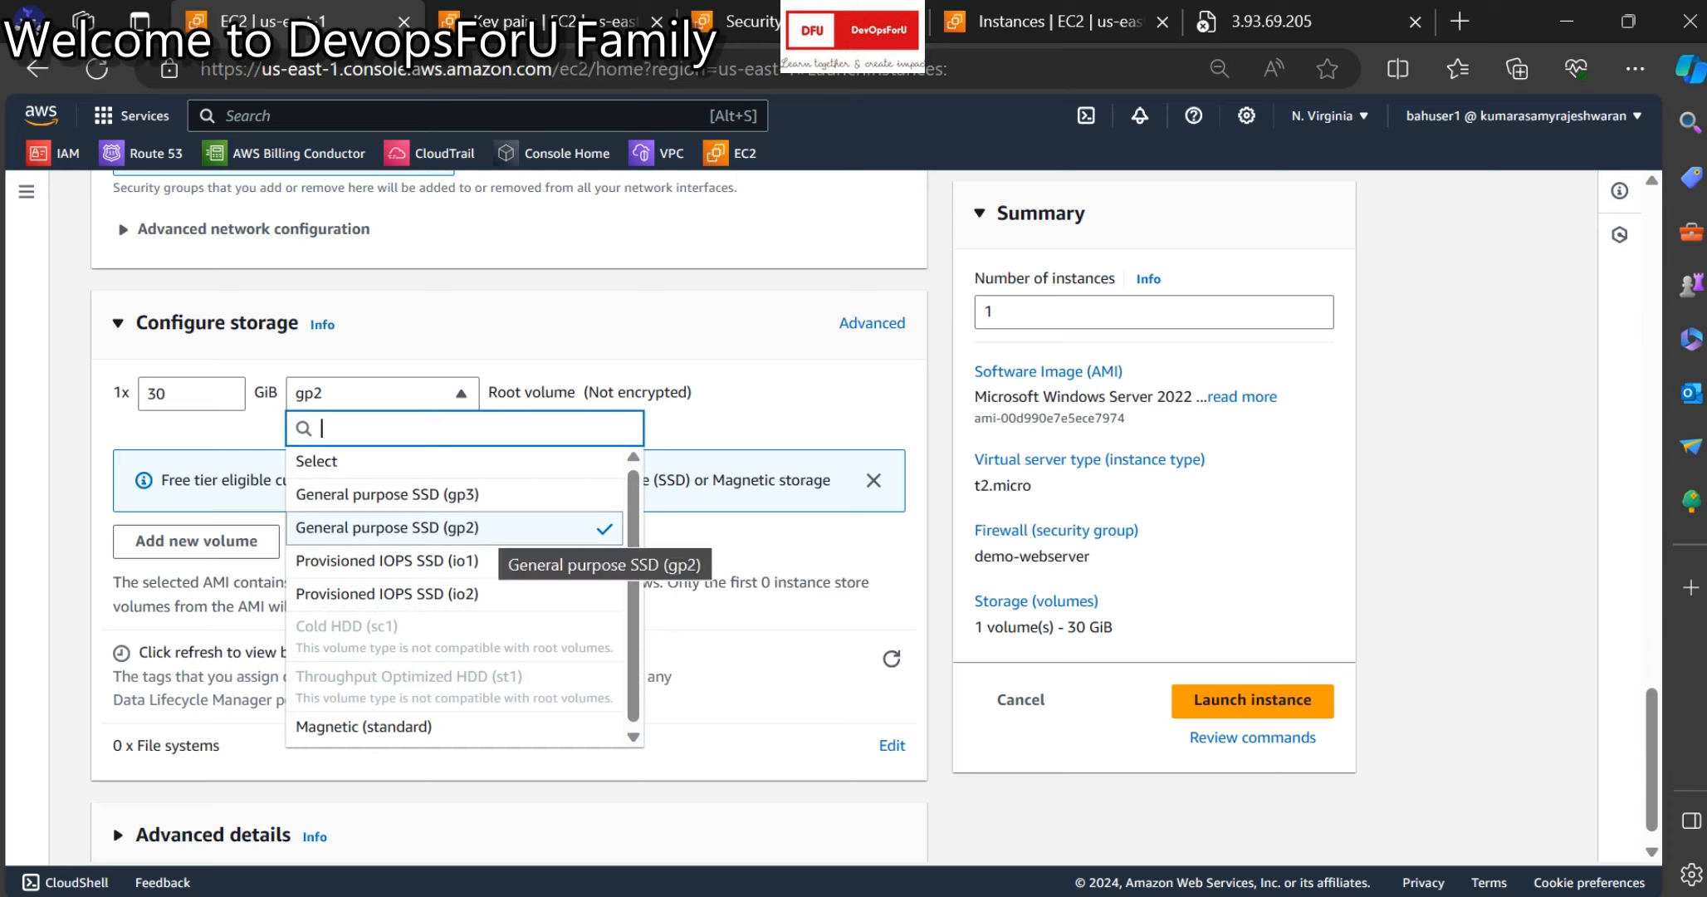
left_click(498, 530)
scroll(508, 531, "down", 1)
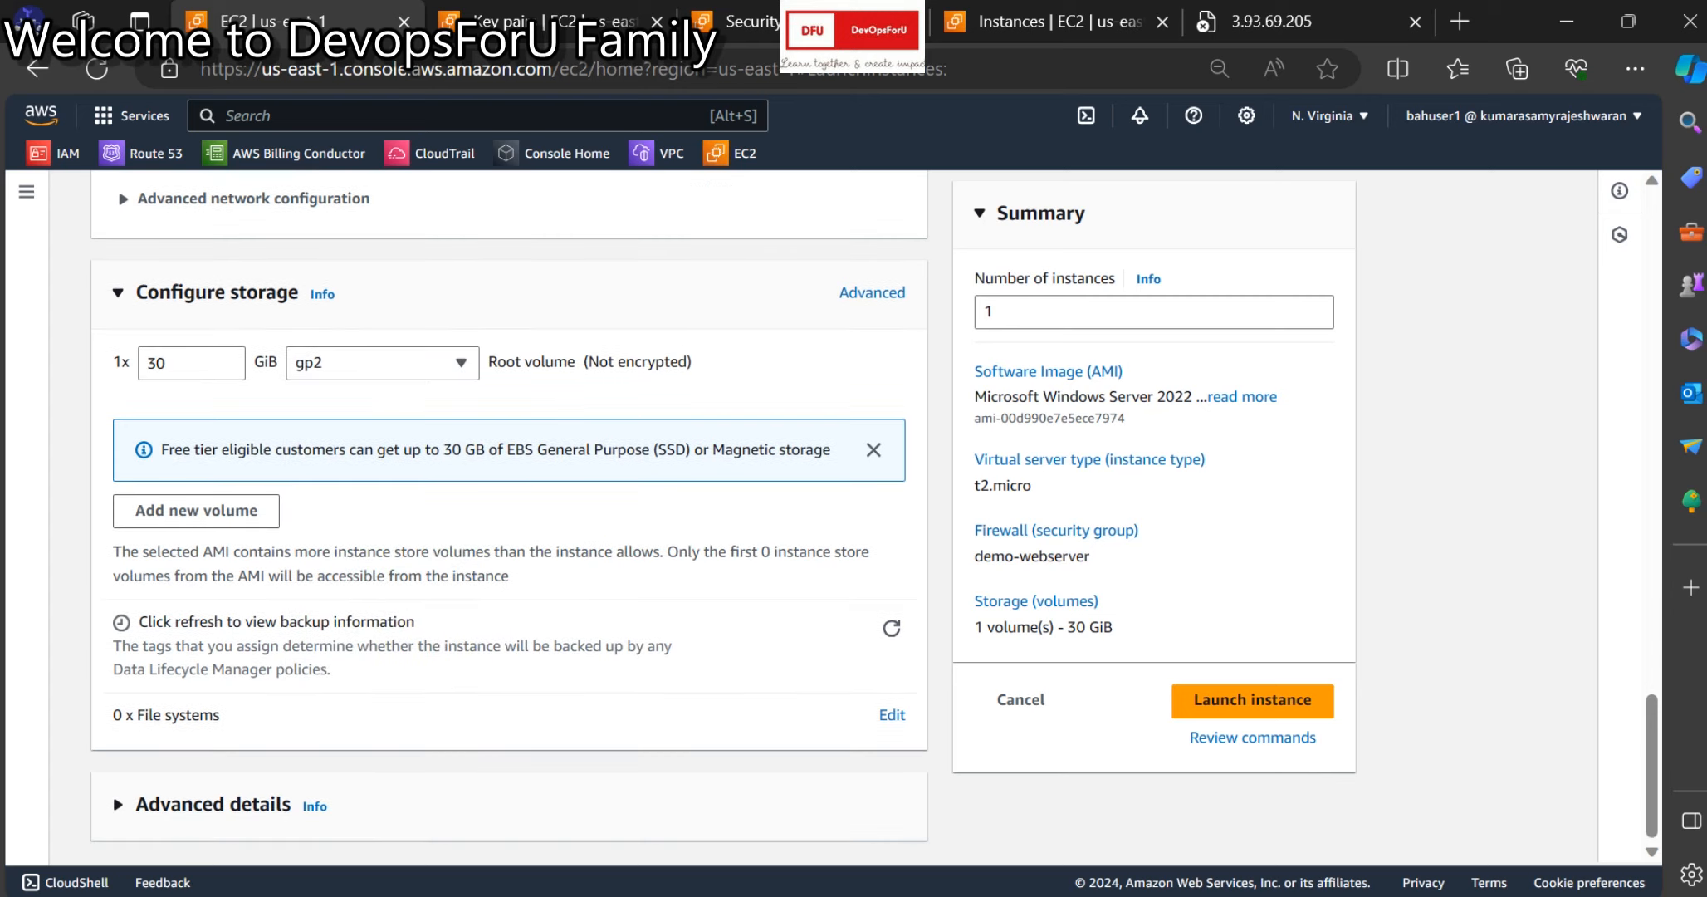
left_click(213, 804)
scroll(509, 531, "down", 12)
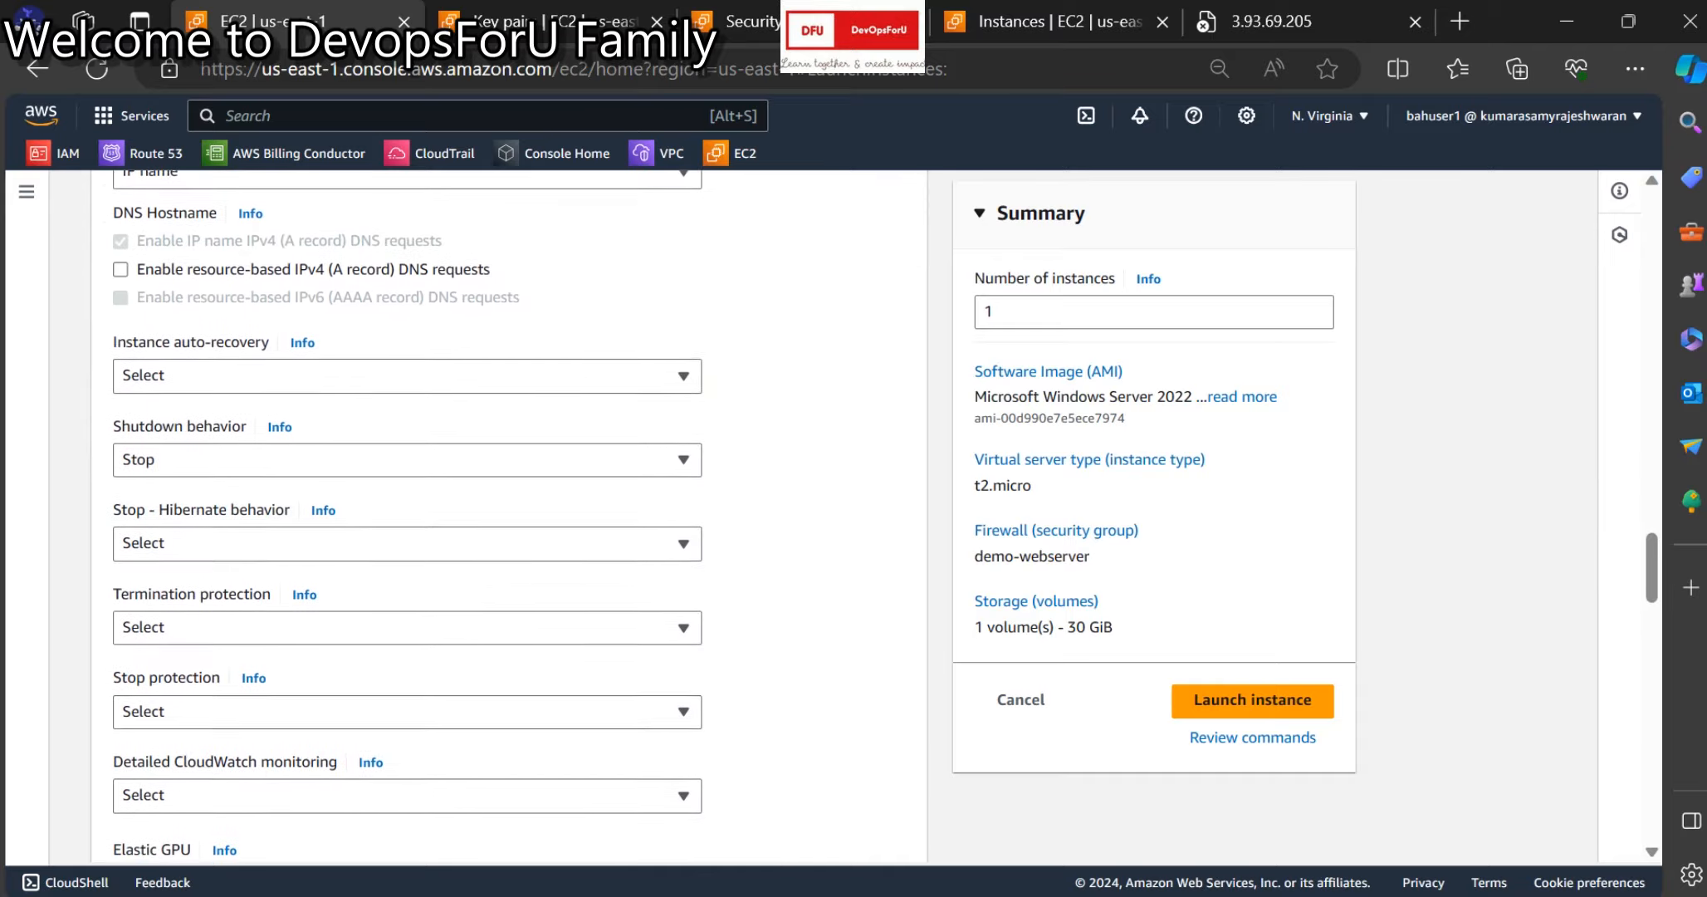
scroll(508, 531, "down", 20)
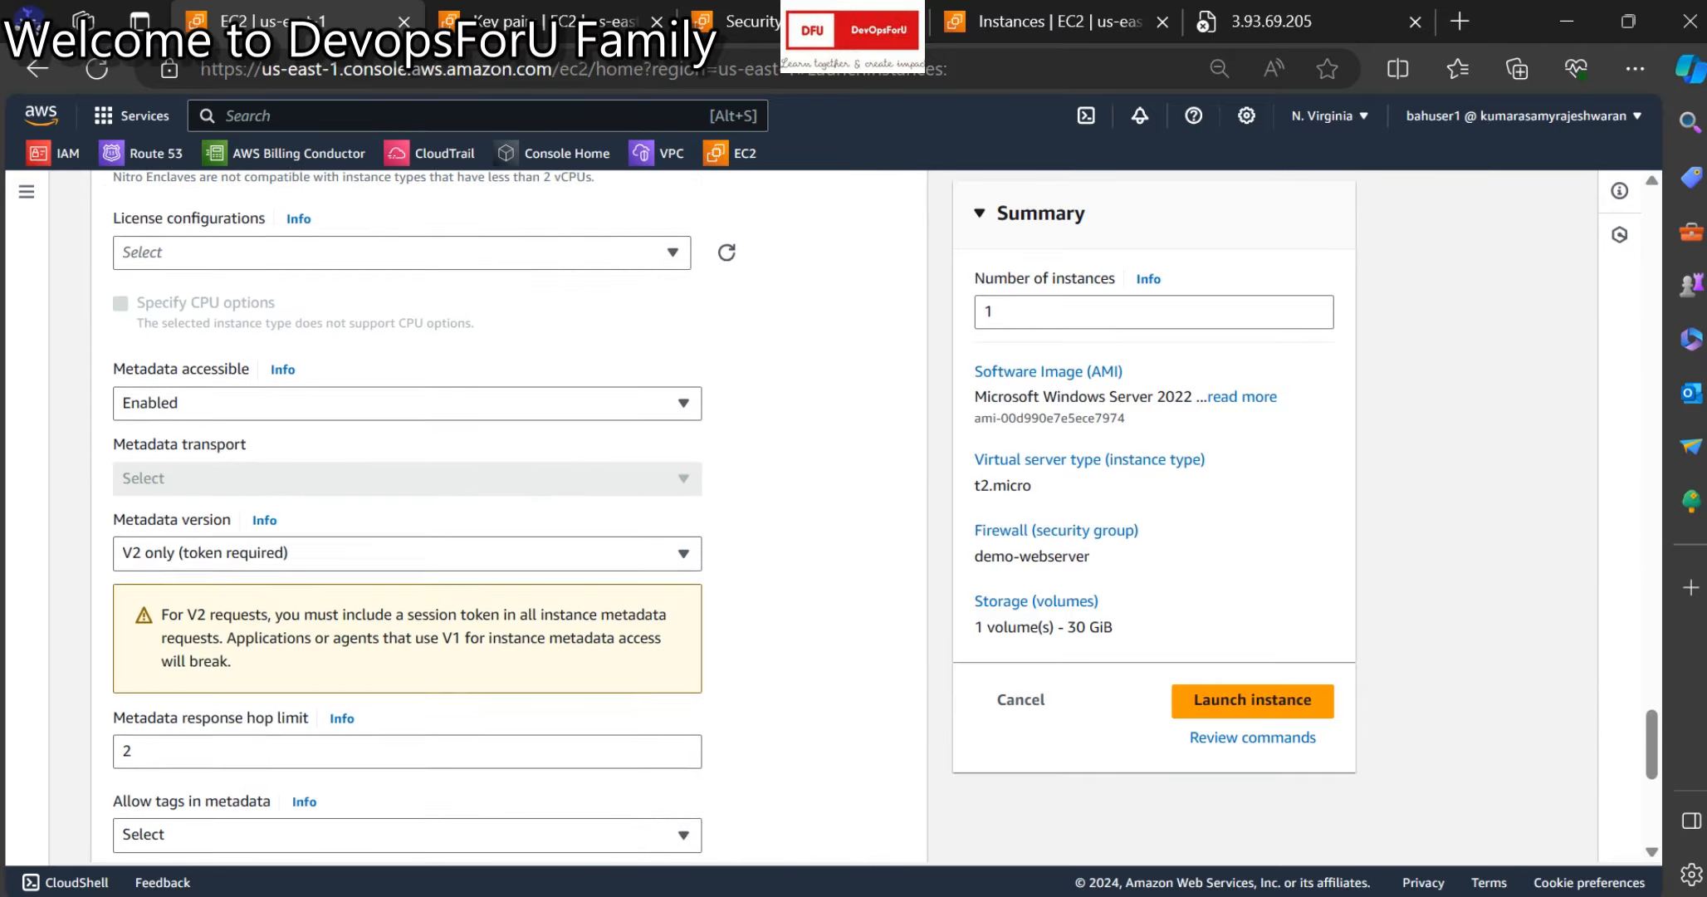
Launch the instance, open it in a new tab, and widen Public IPv4 to show 52.201.250.134.
left_click(1253, 699)
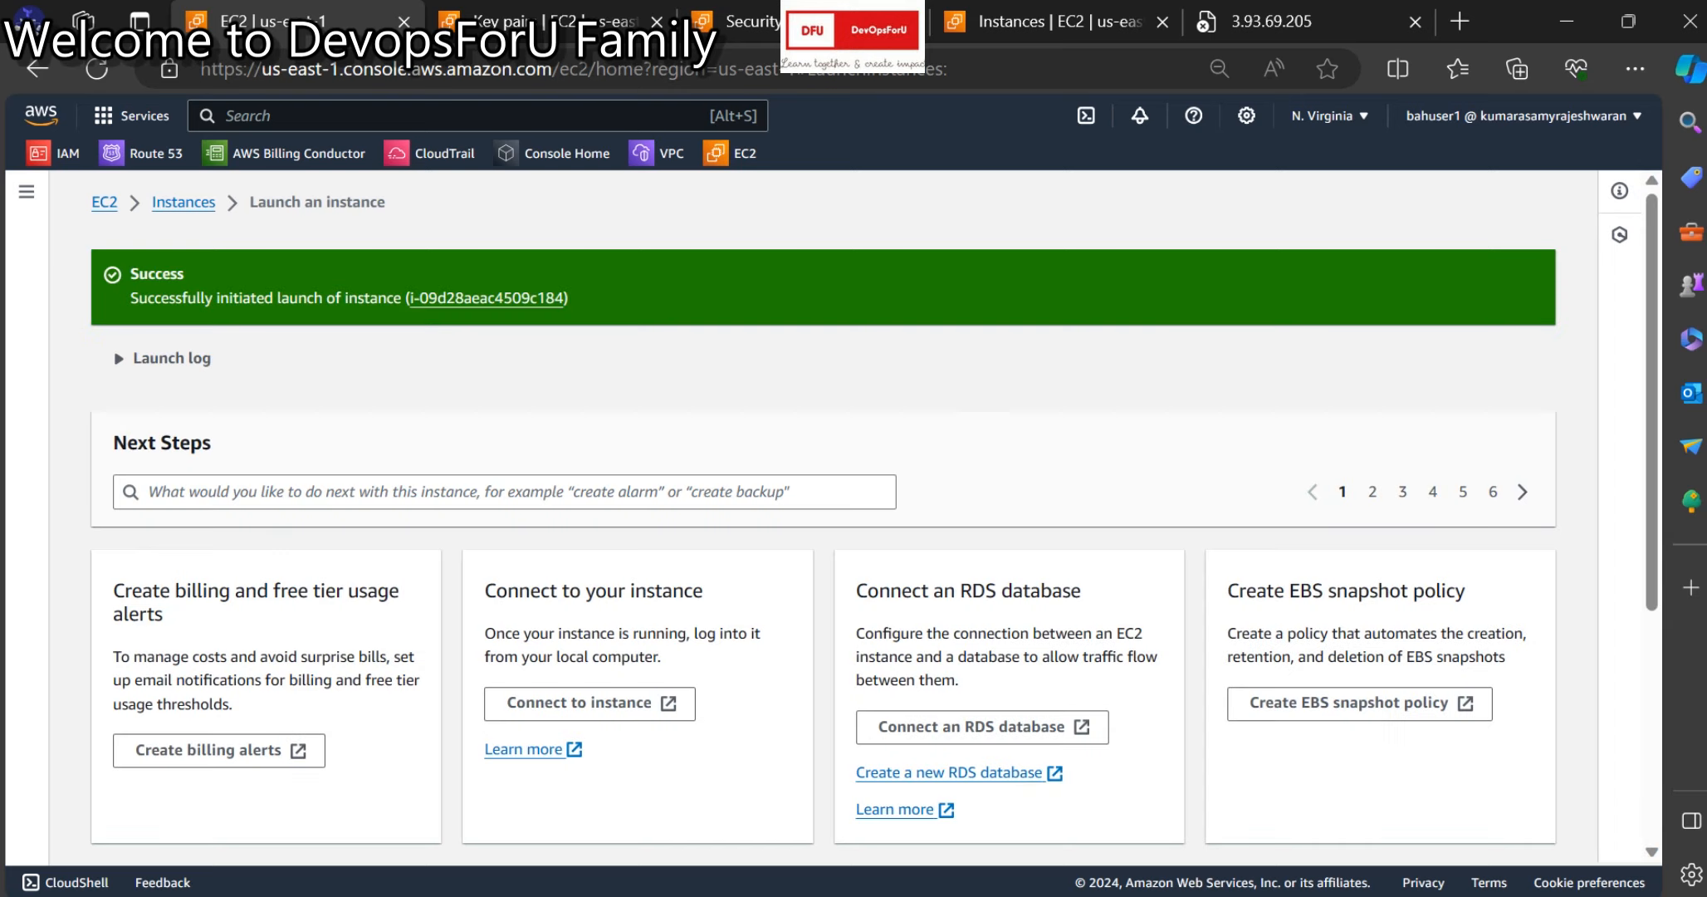
right_click(502, 295)
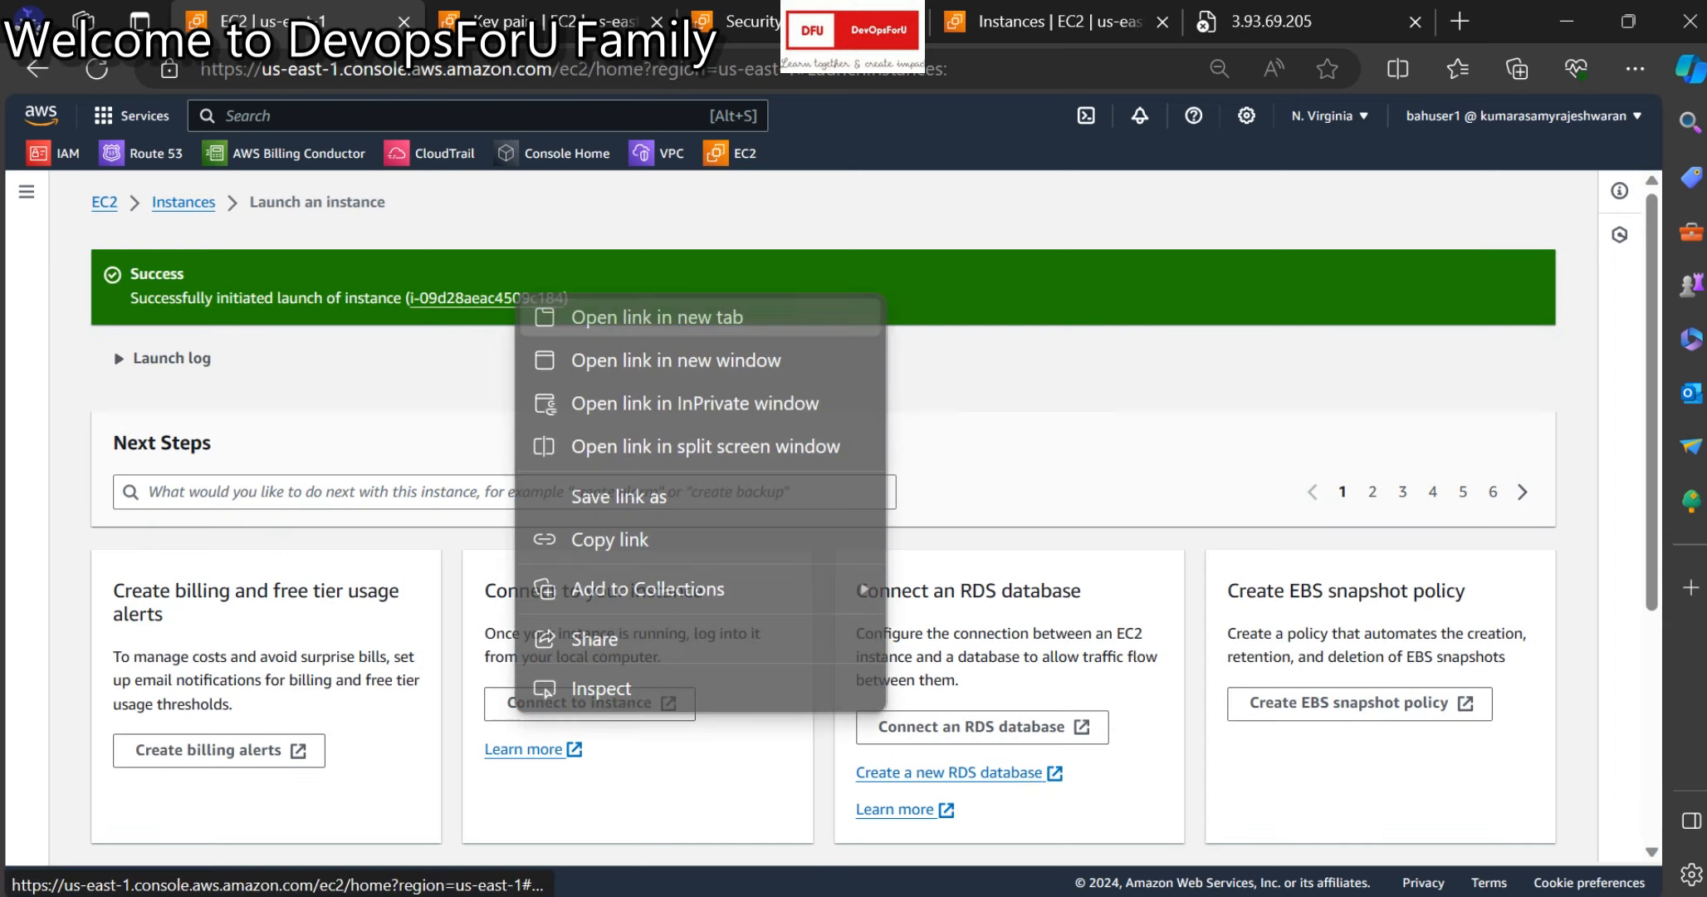
left_click(573, 320)
left_click(486, 21)
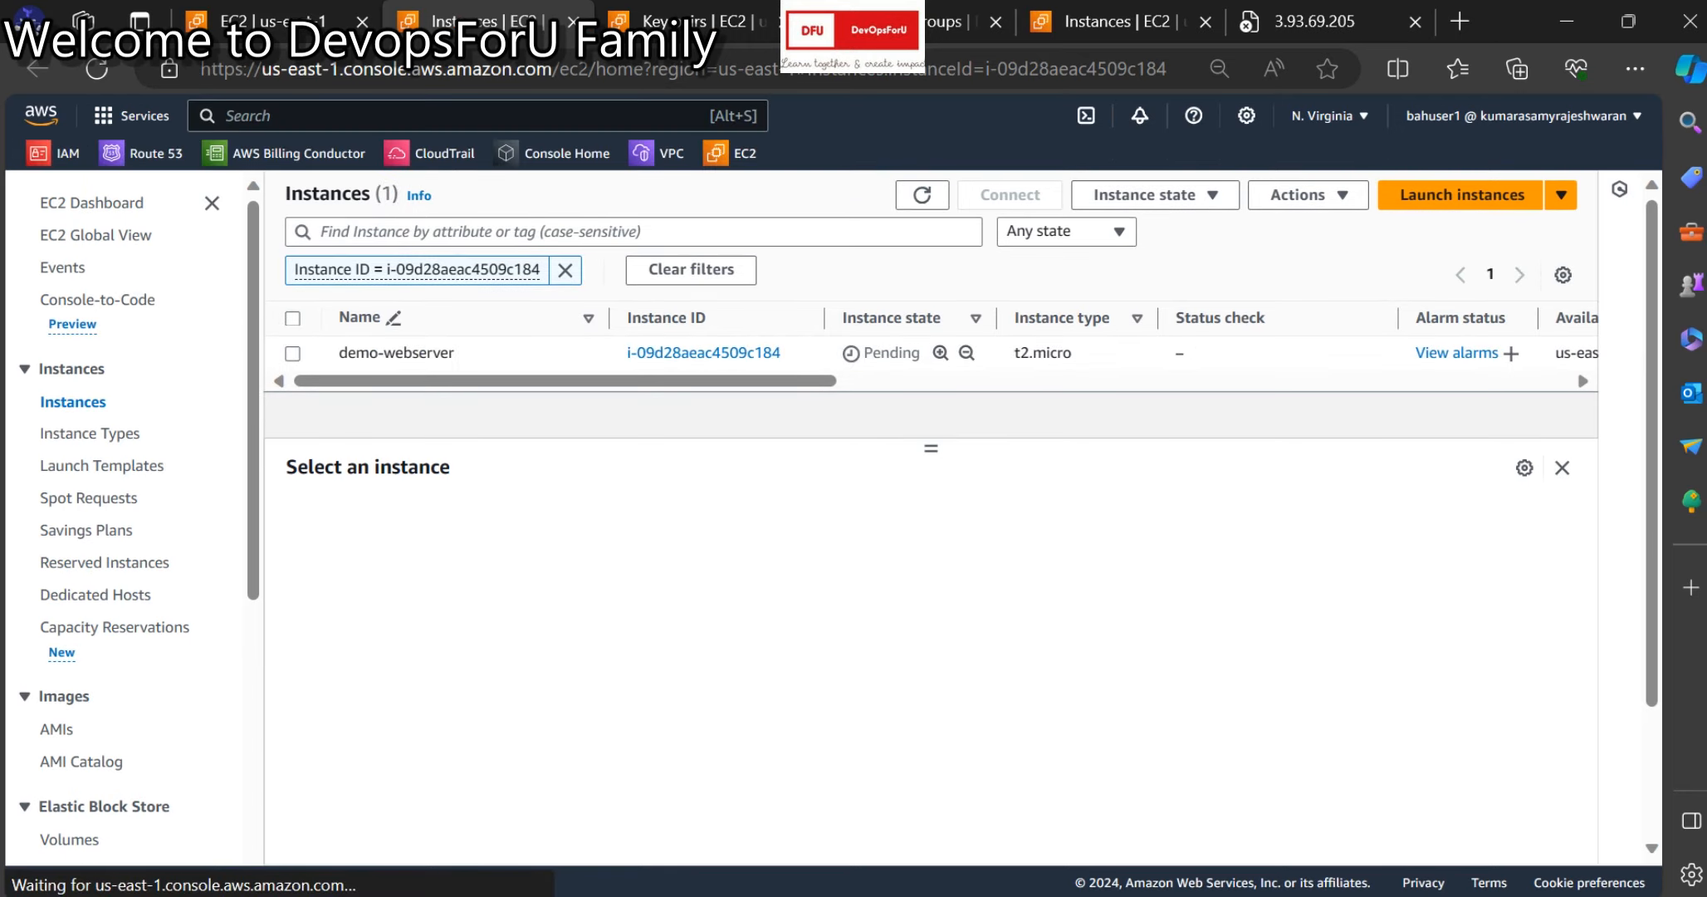
left_click(921, 194)
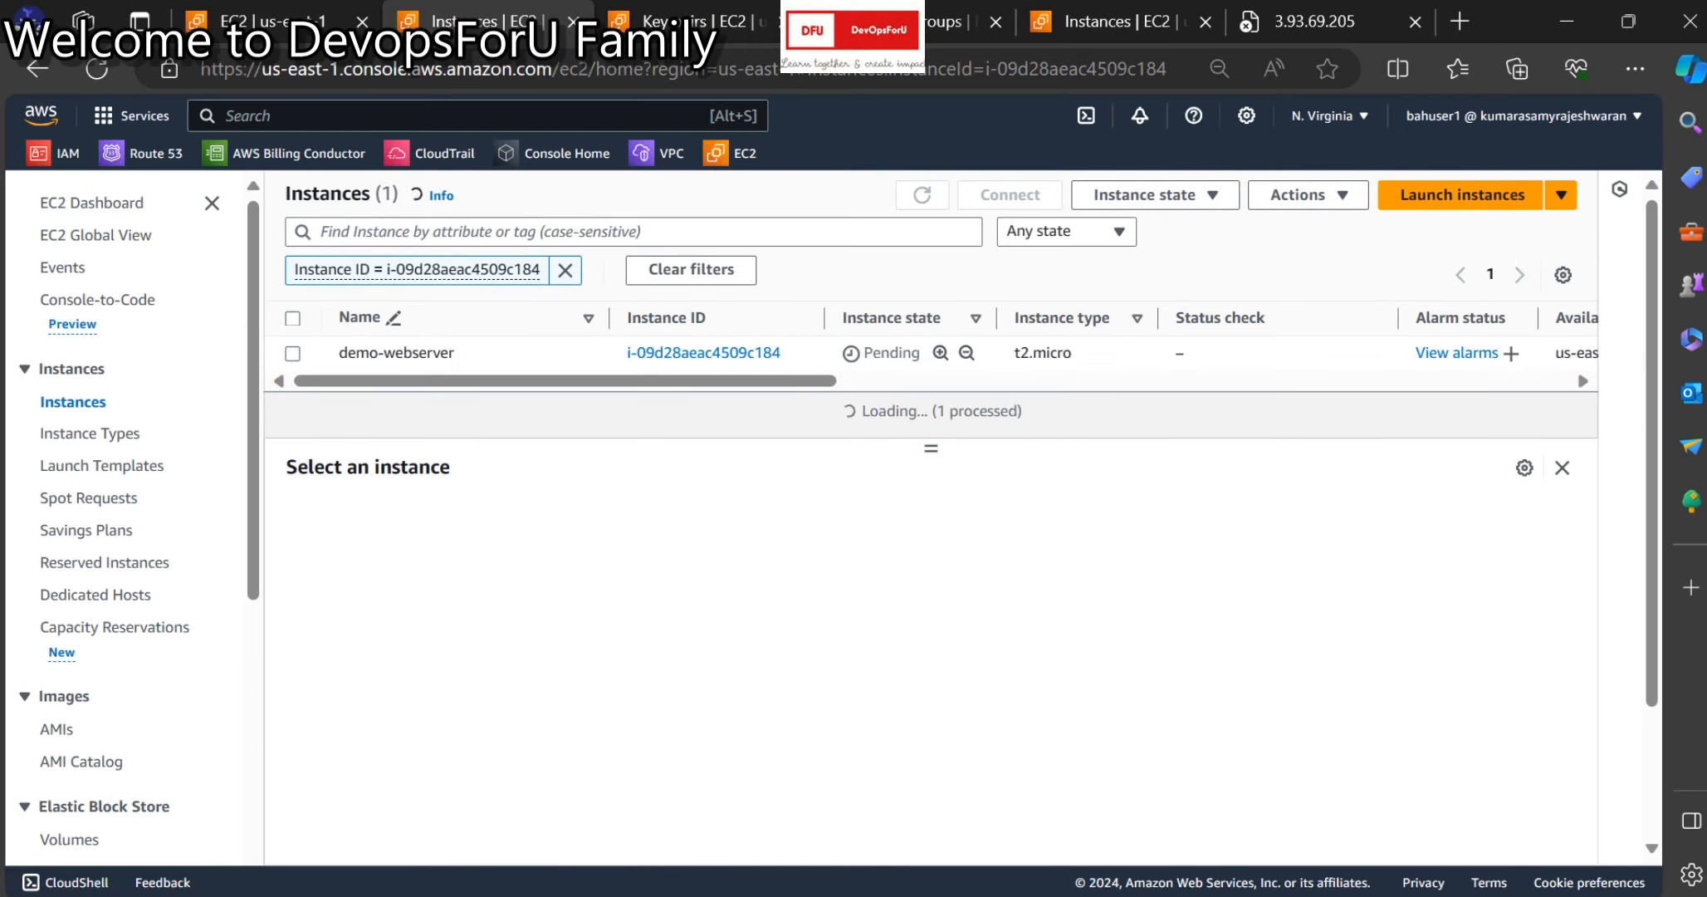
scroll(930, 349, "right", 3)
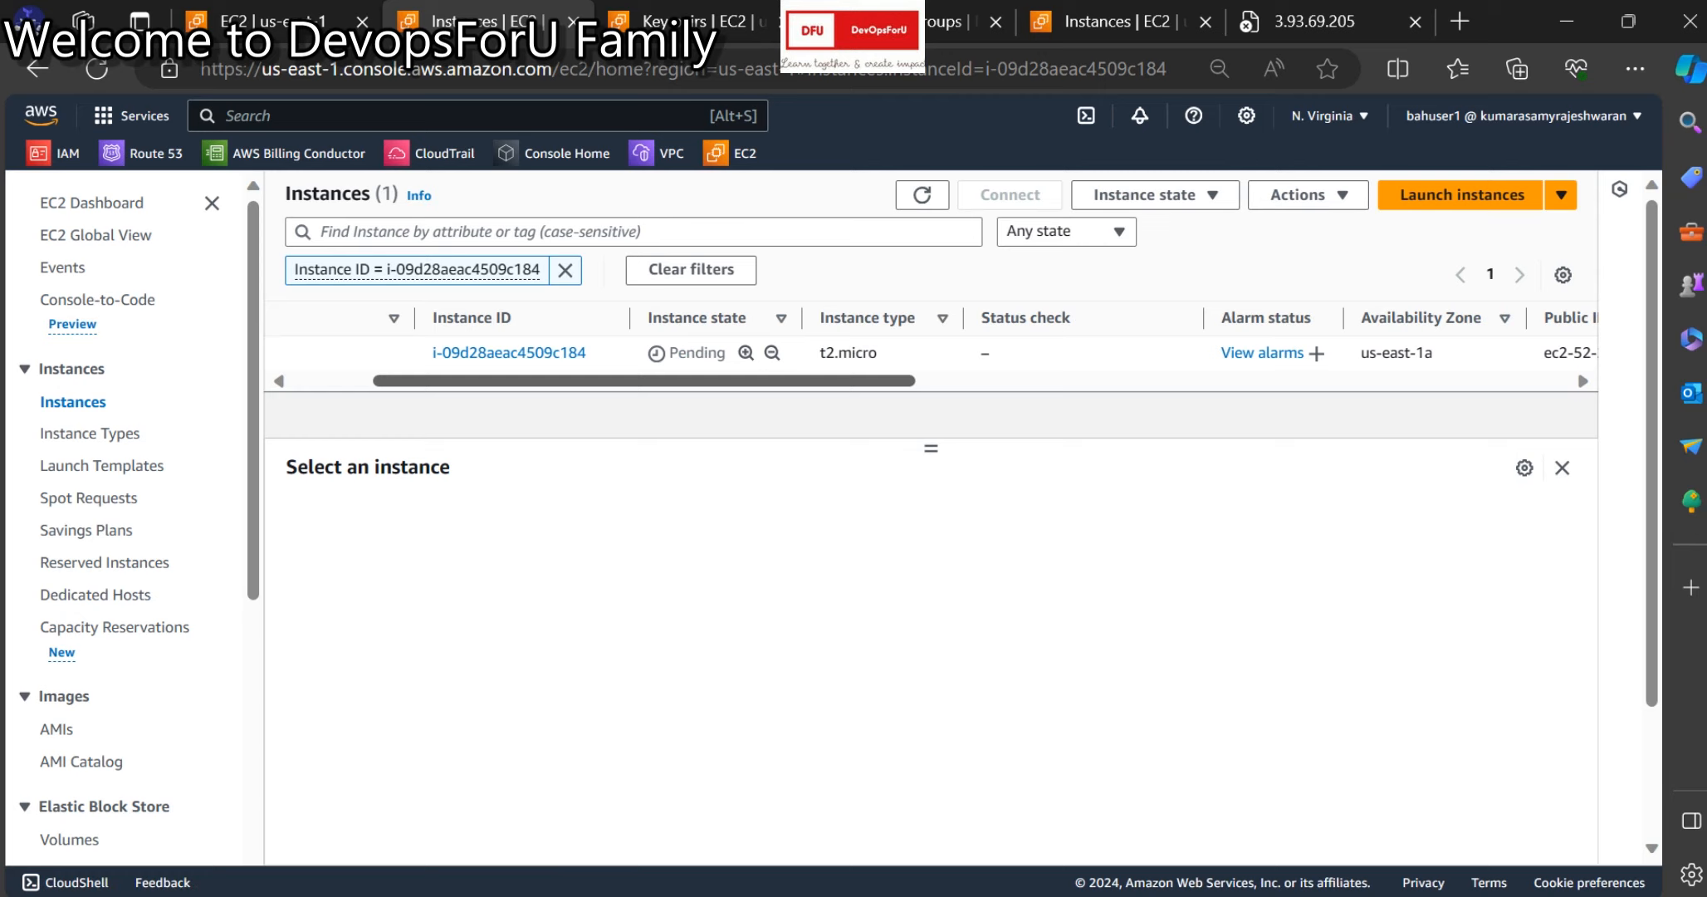
scroll(930, 348, "right", 5)
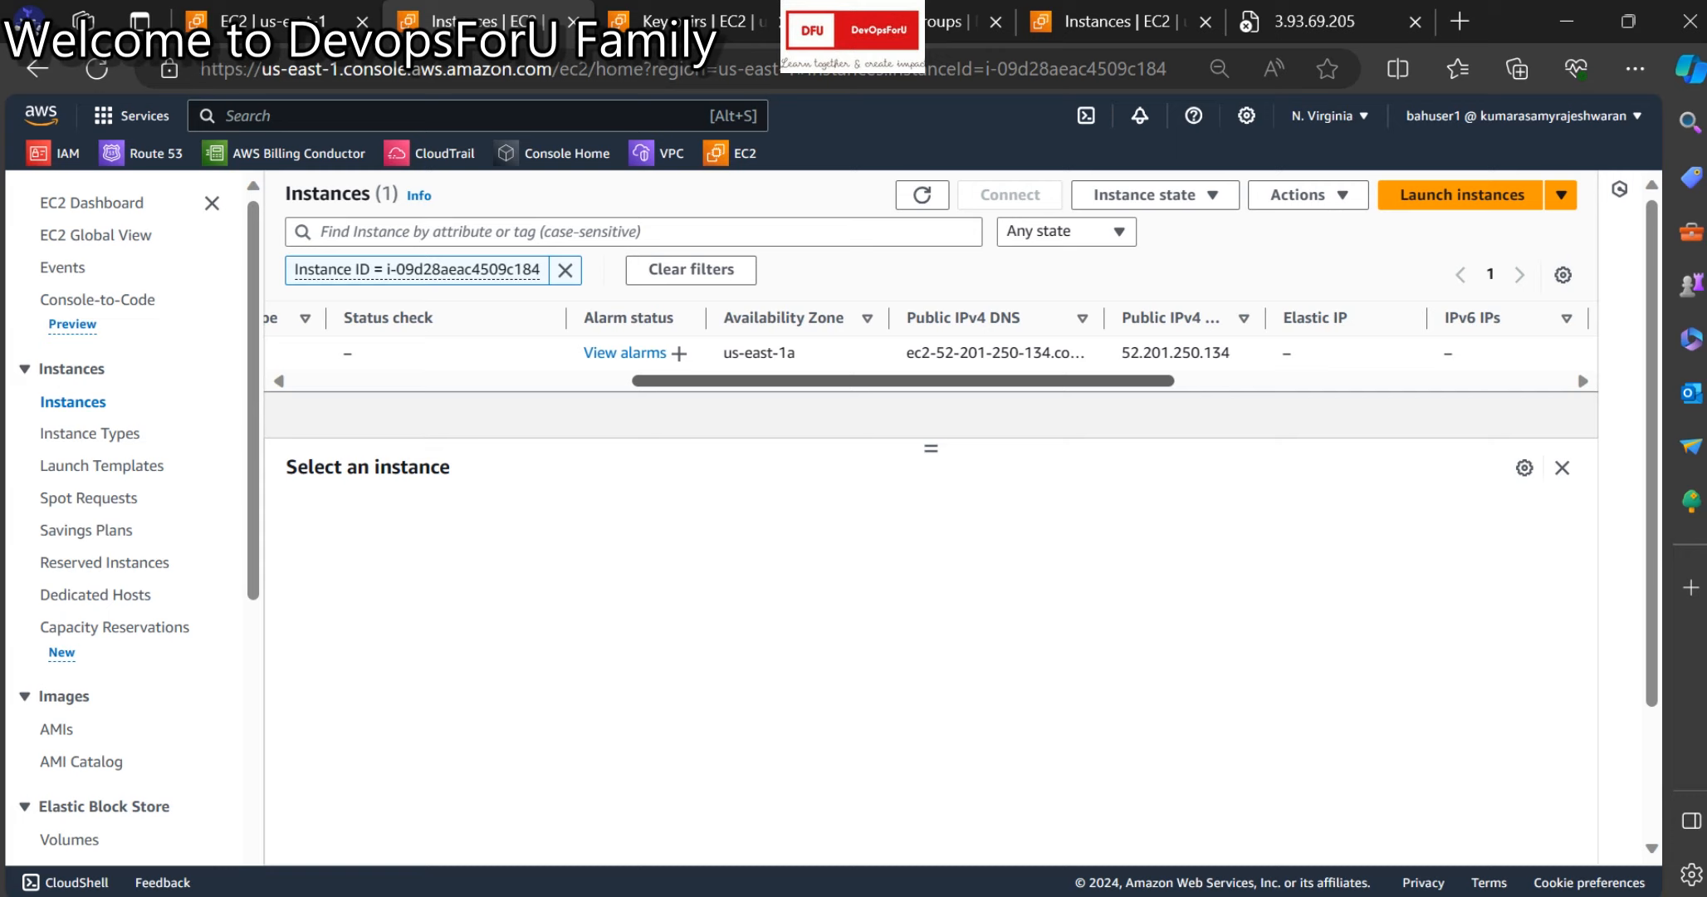
left_click_drag(904, 381, 902, 381)
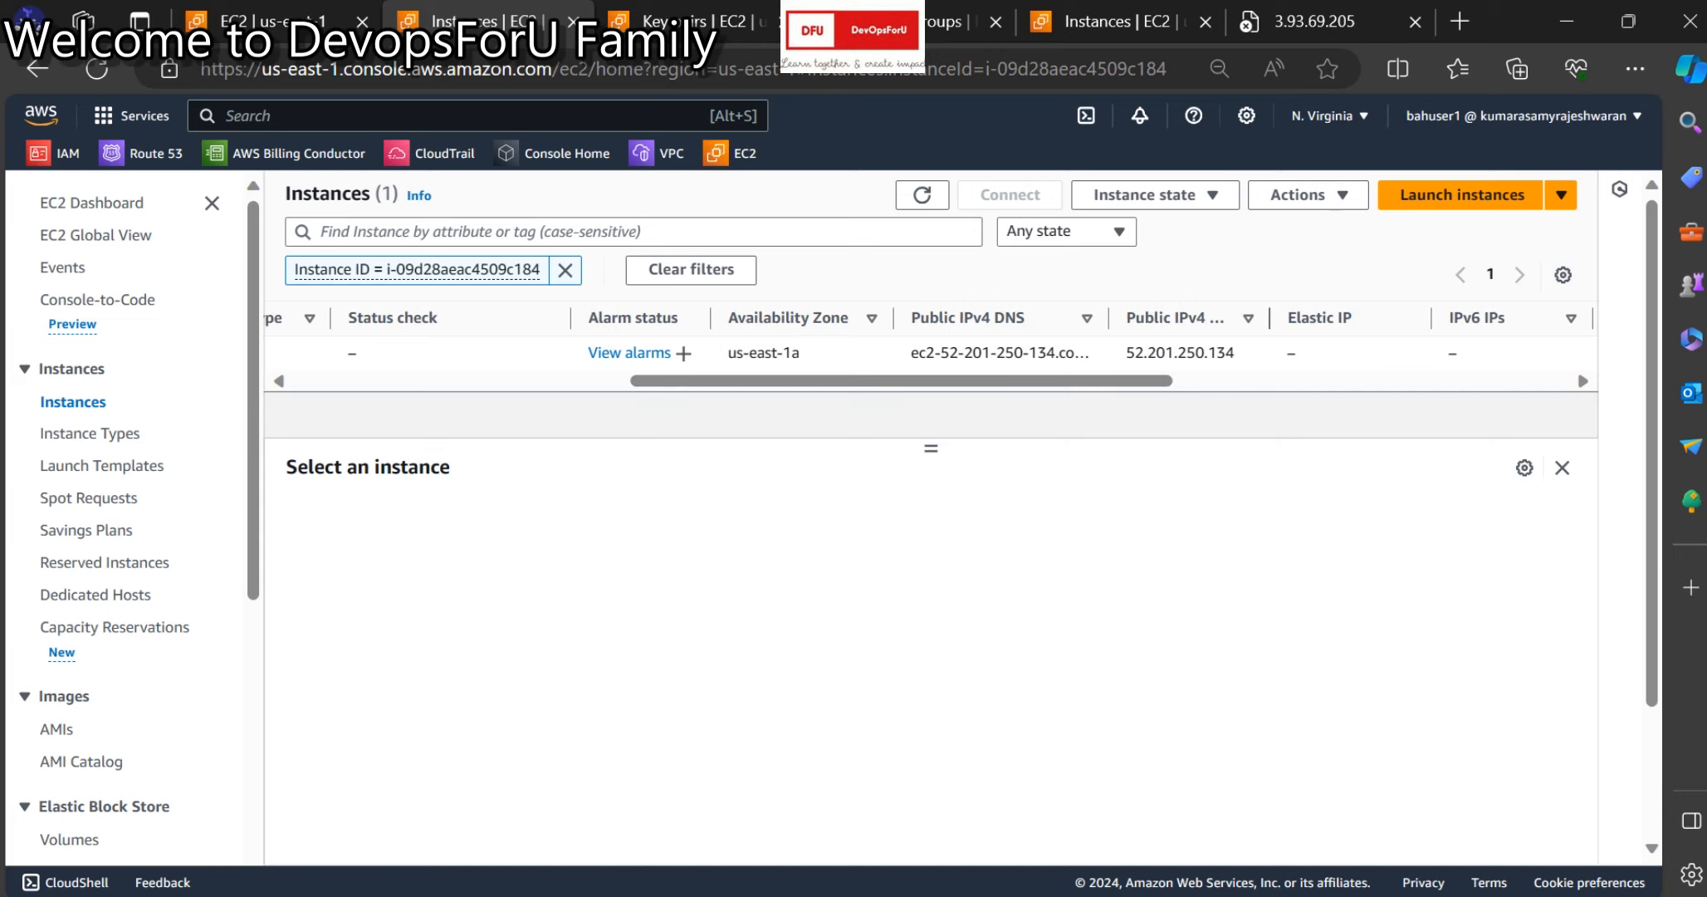
left_click_drag(1269, 318, 1314, 318)
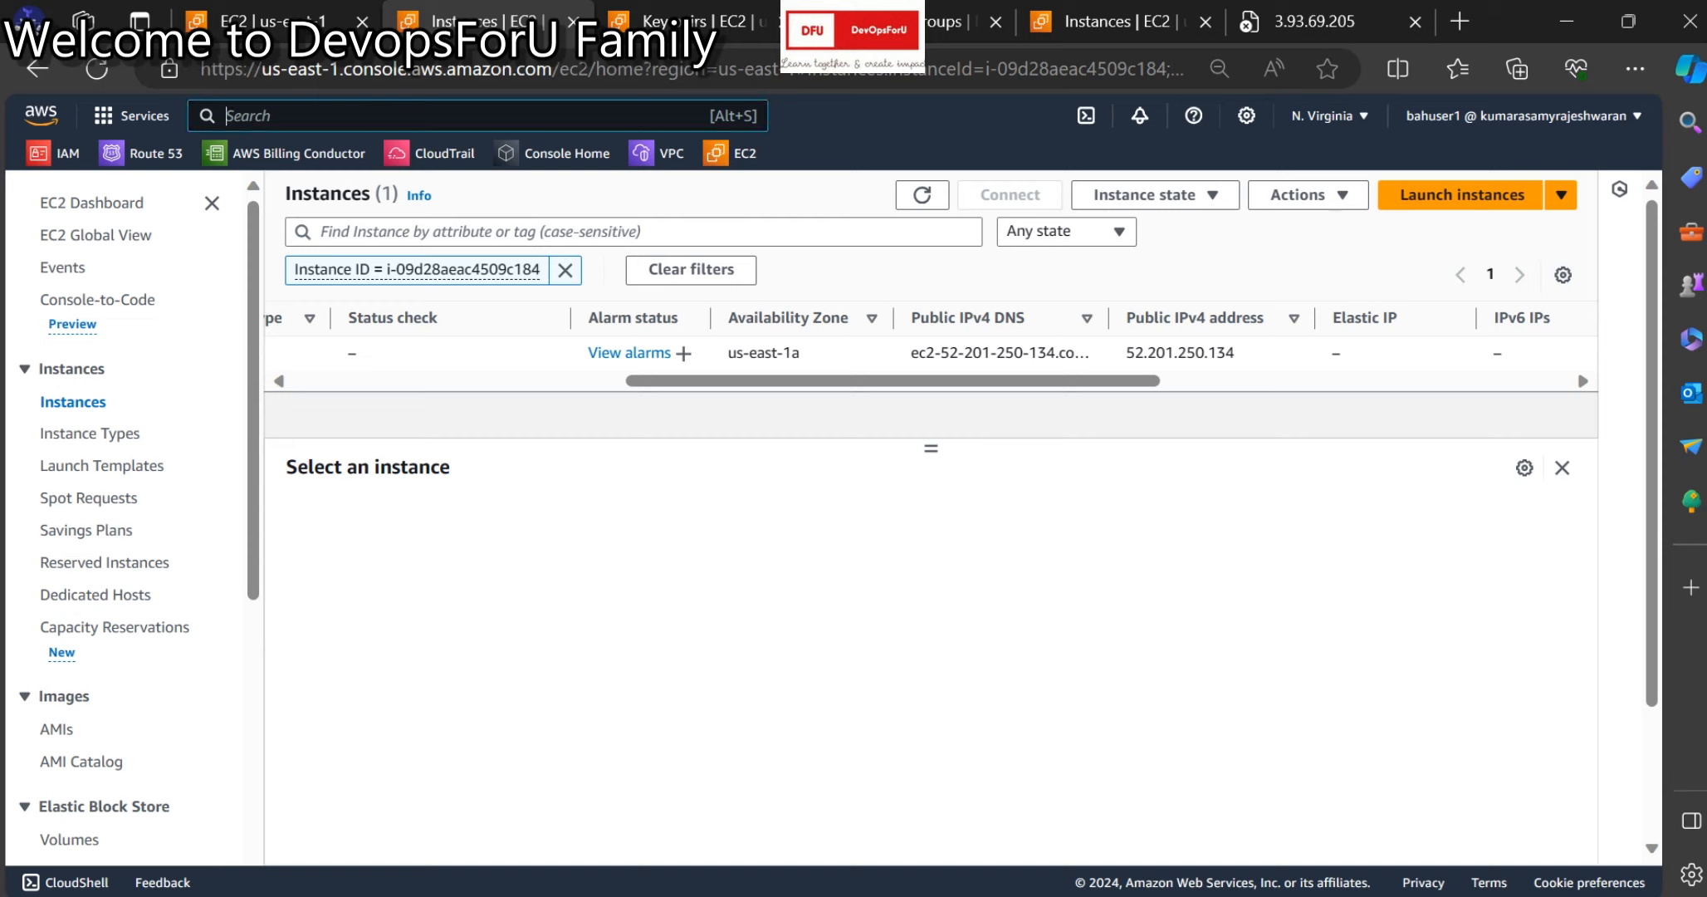
Search 'elas' and open the Elastic IPs feature page in a new tab.
type("elas")
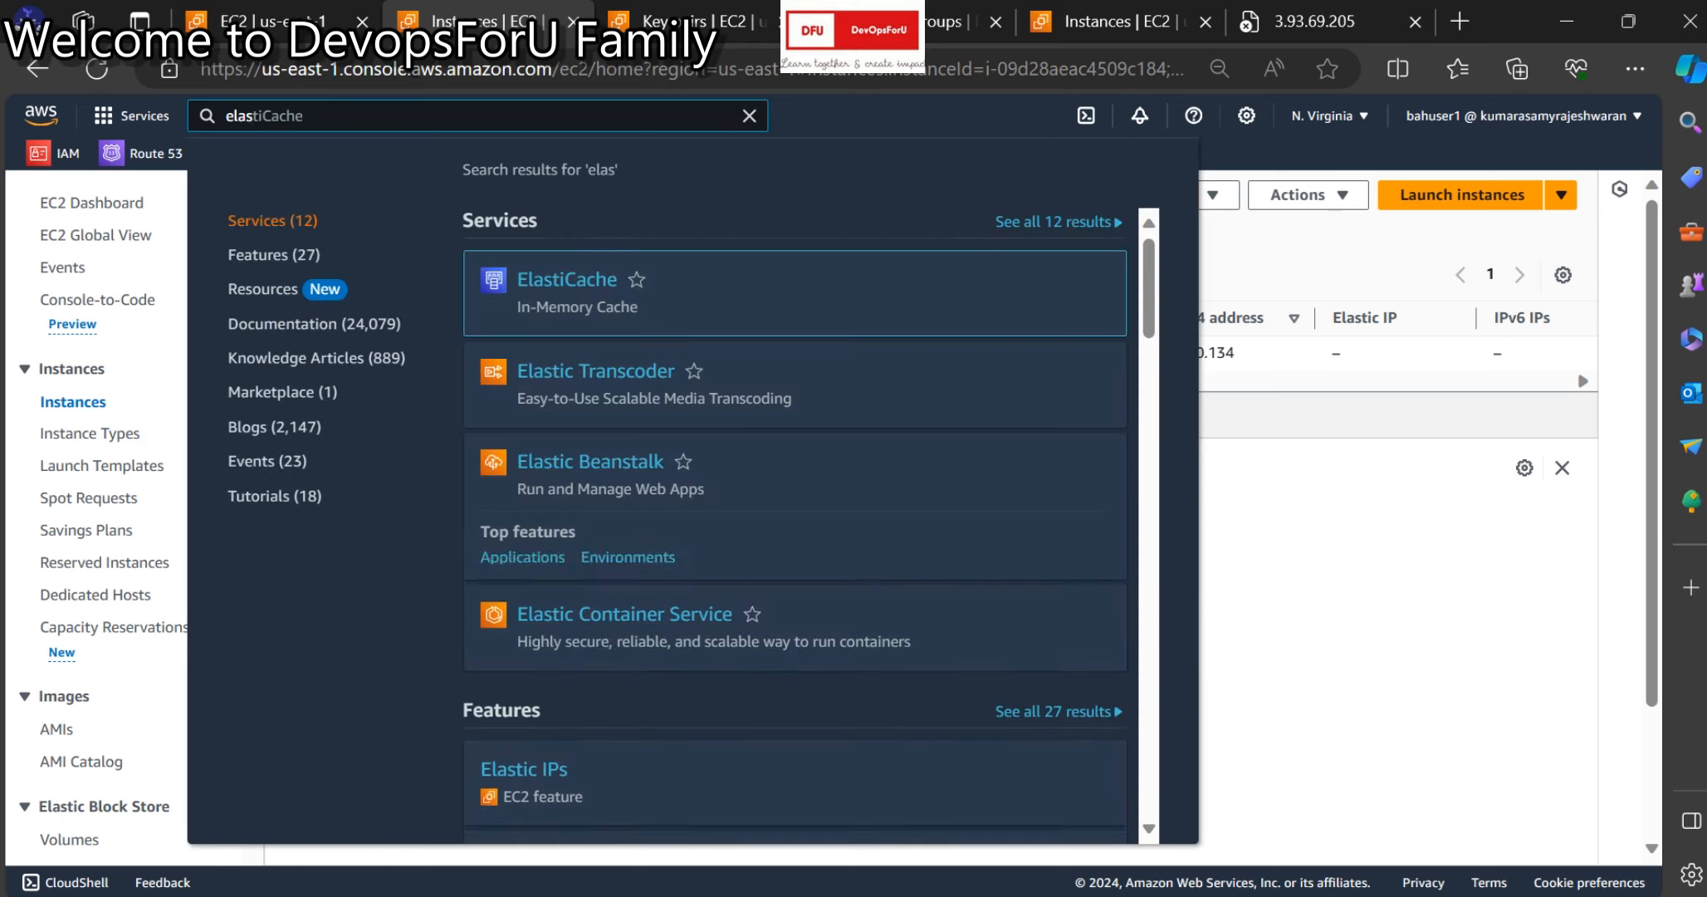
scroll(794, 465, "down", 3)
right_click(524, 516)
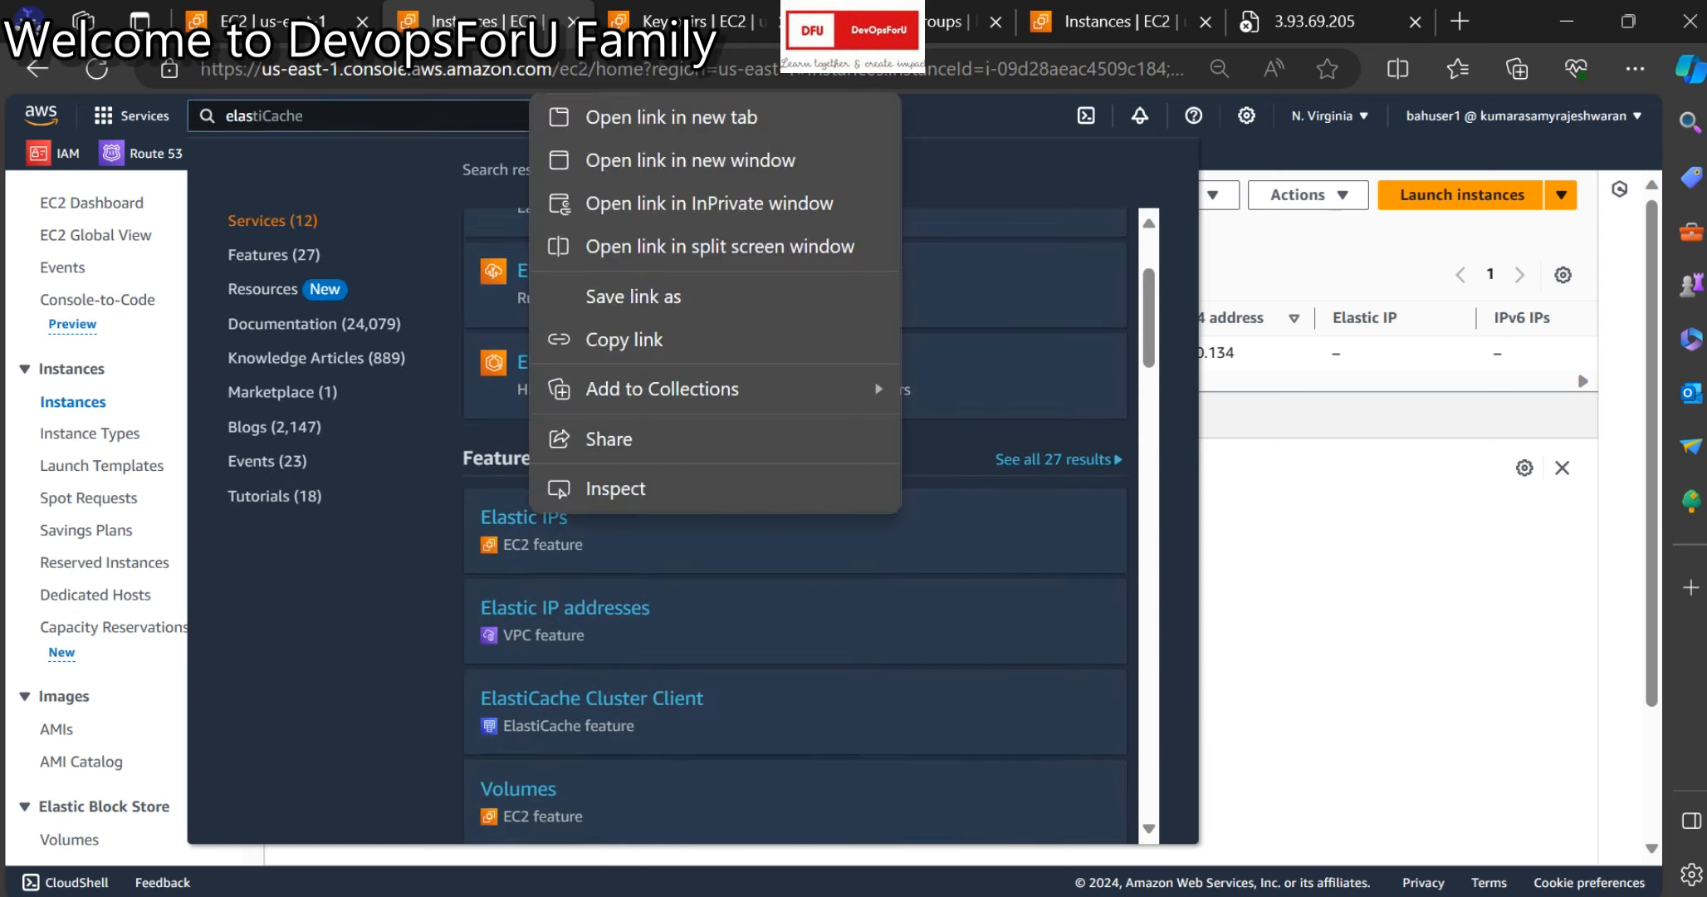
left_click(581, 116)
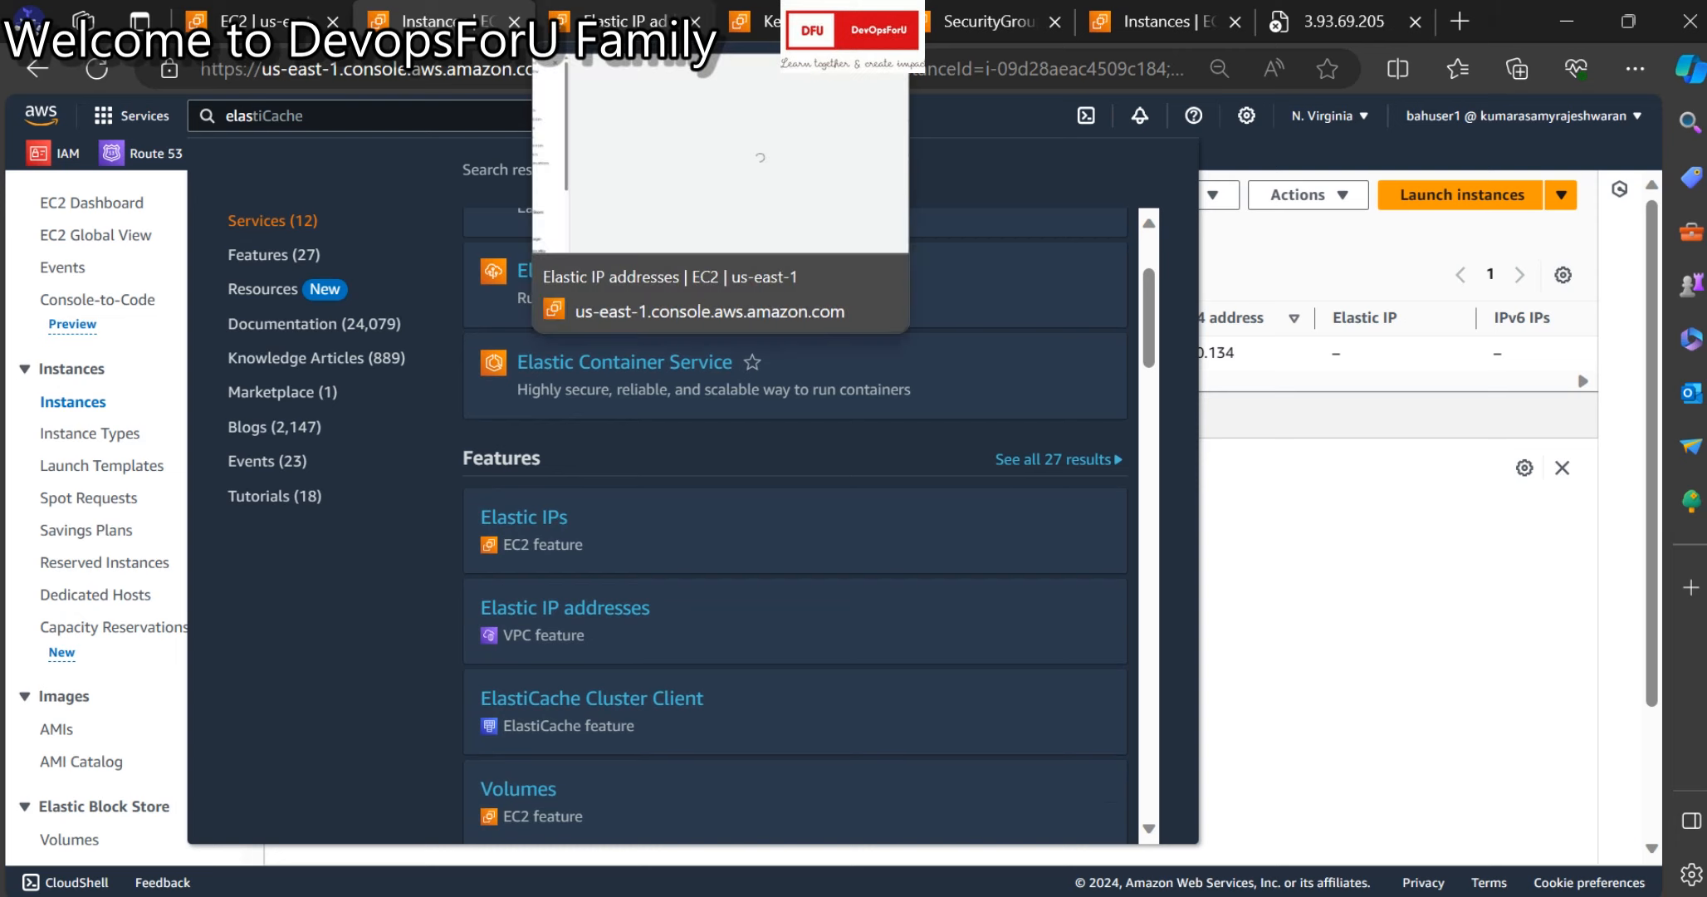
left_click(627, 20)
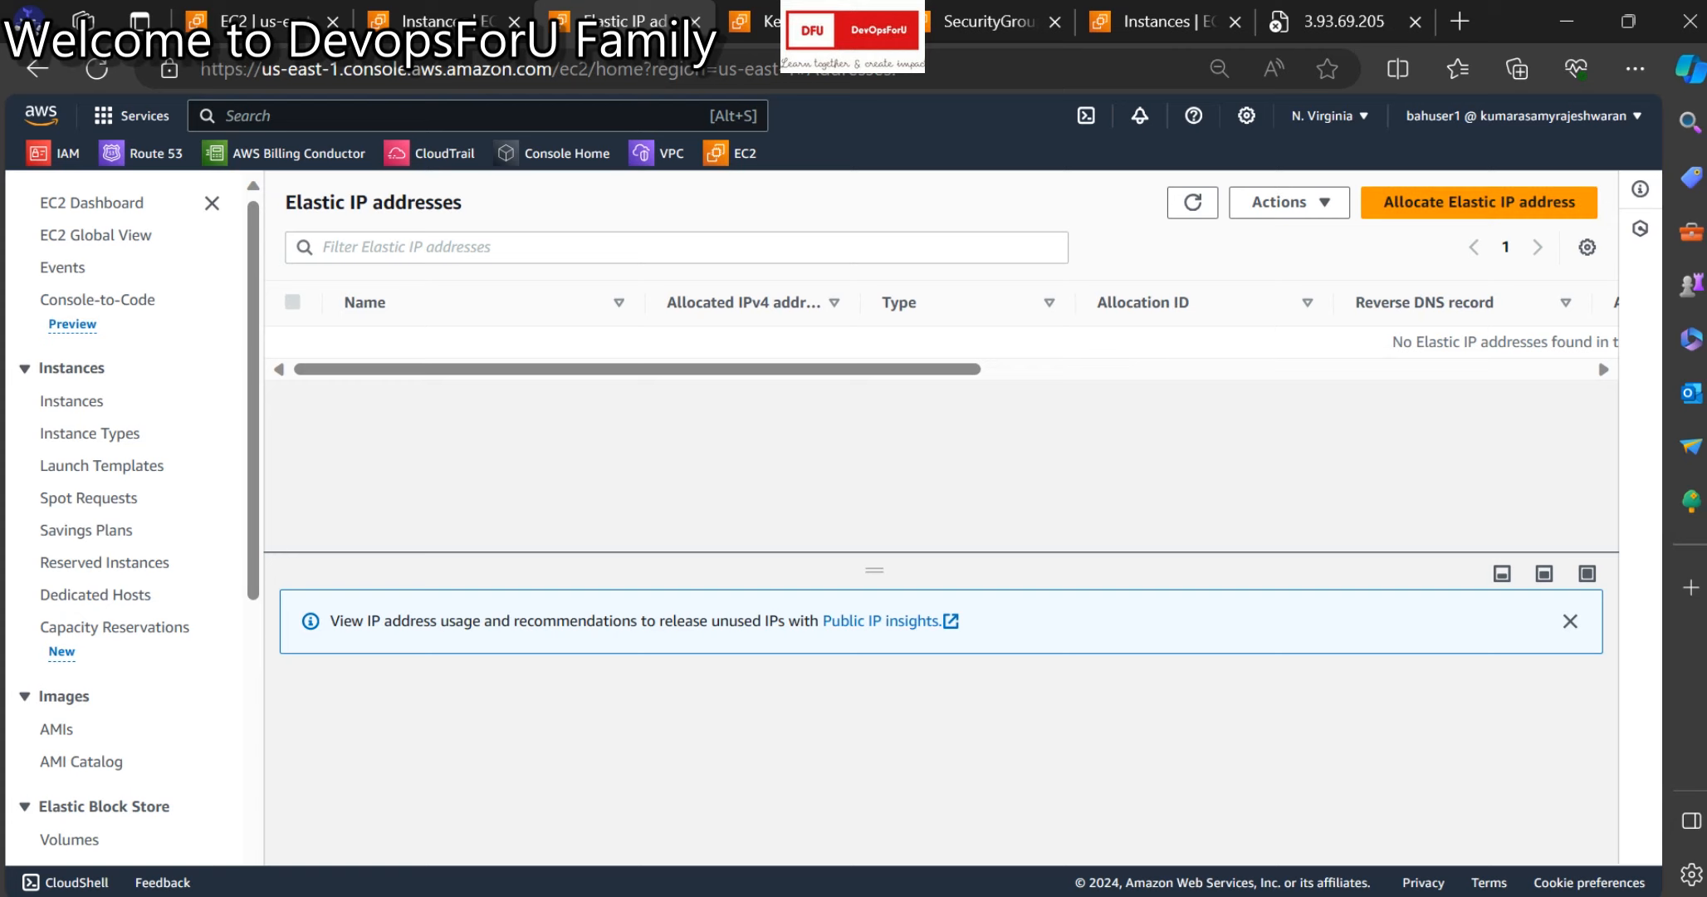
left_click(1289, 202)
left_click(1479, 202)
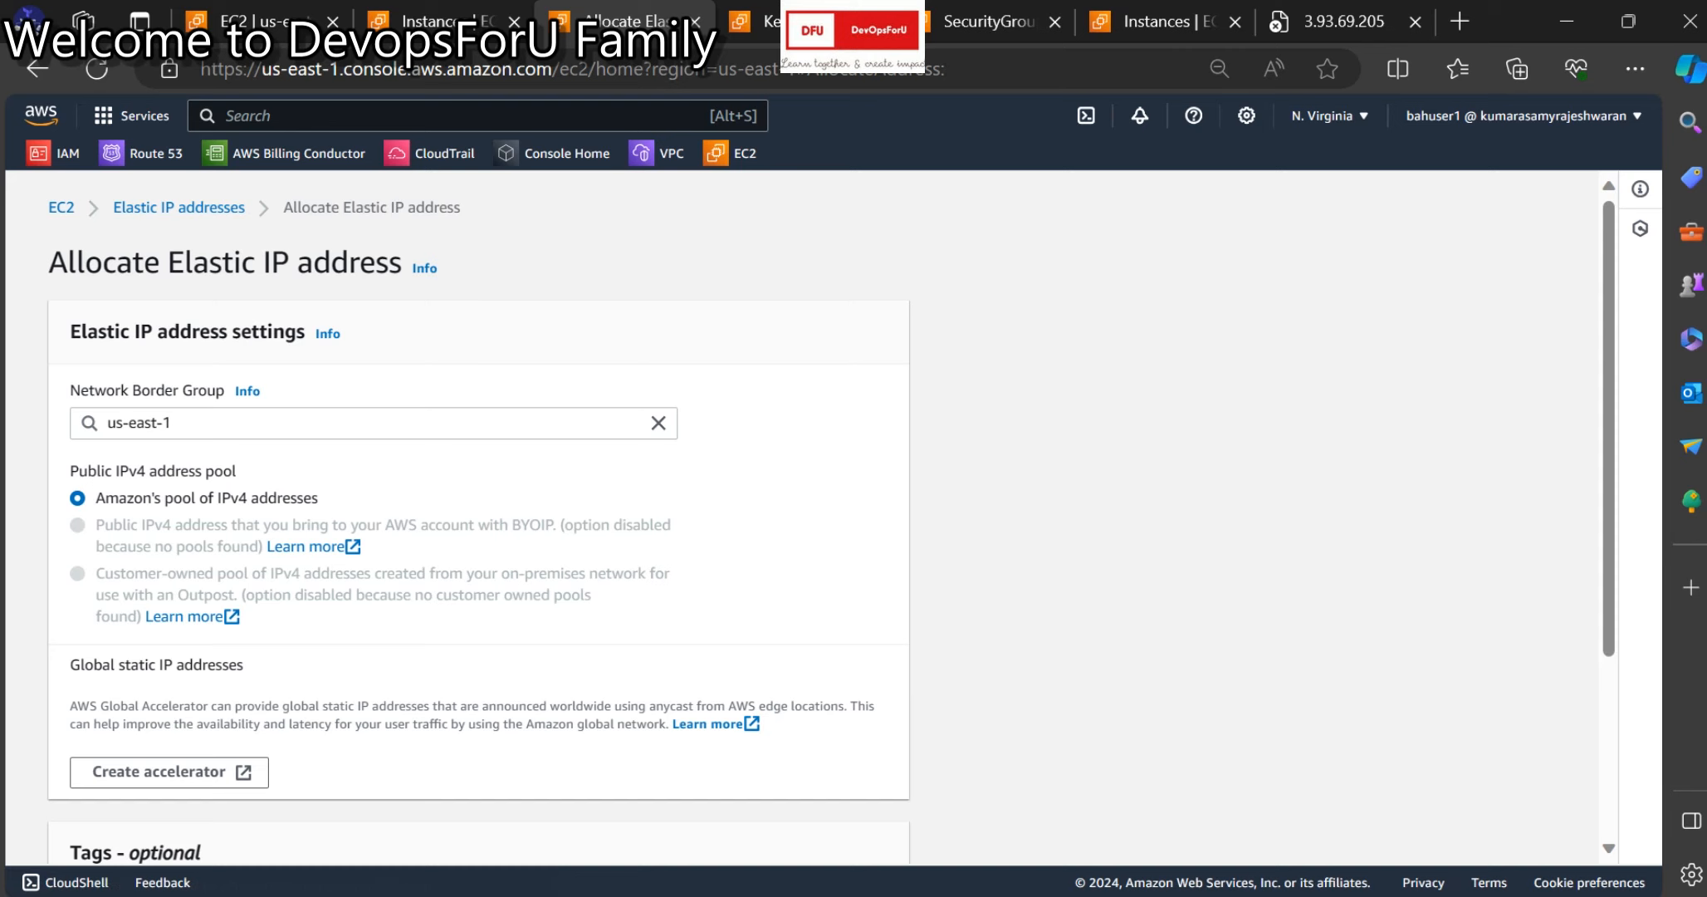
scroll(478, 515, "down", 3)
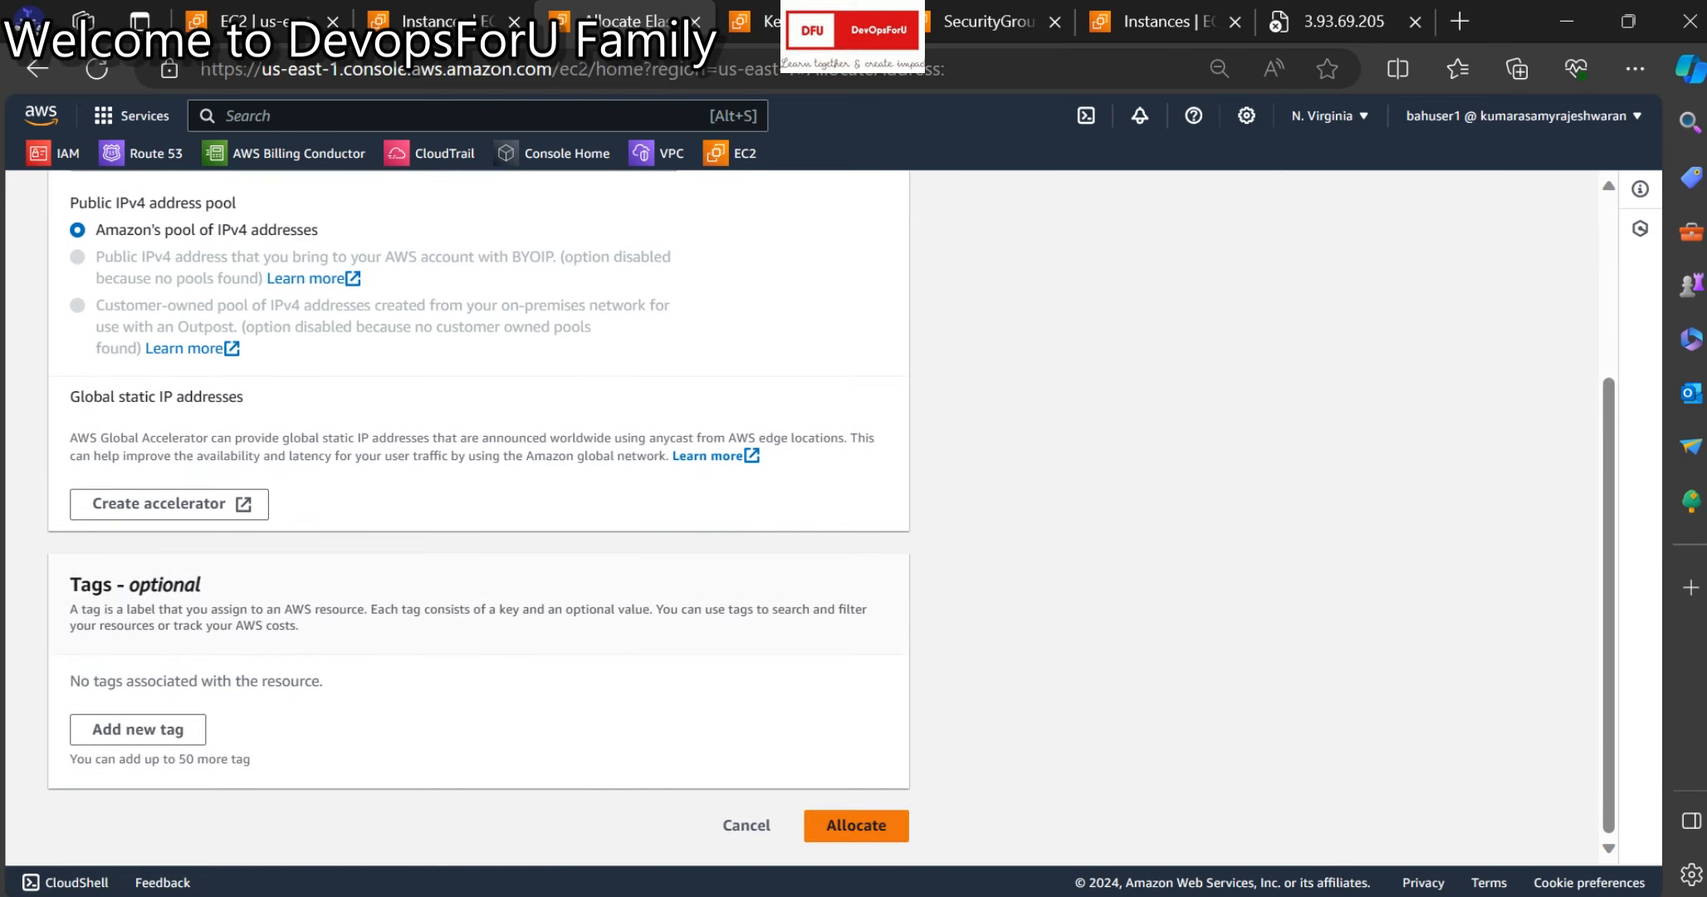
left_click(747, 824)
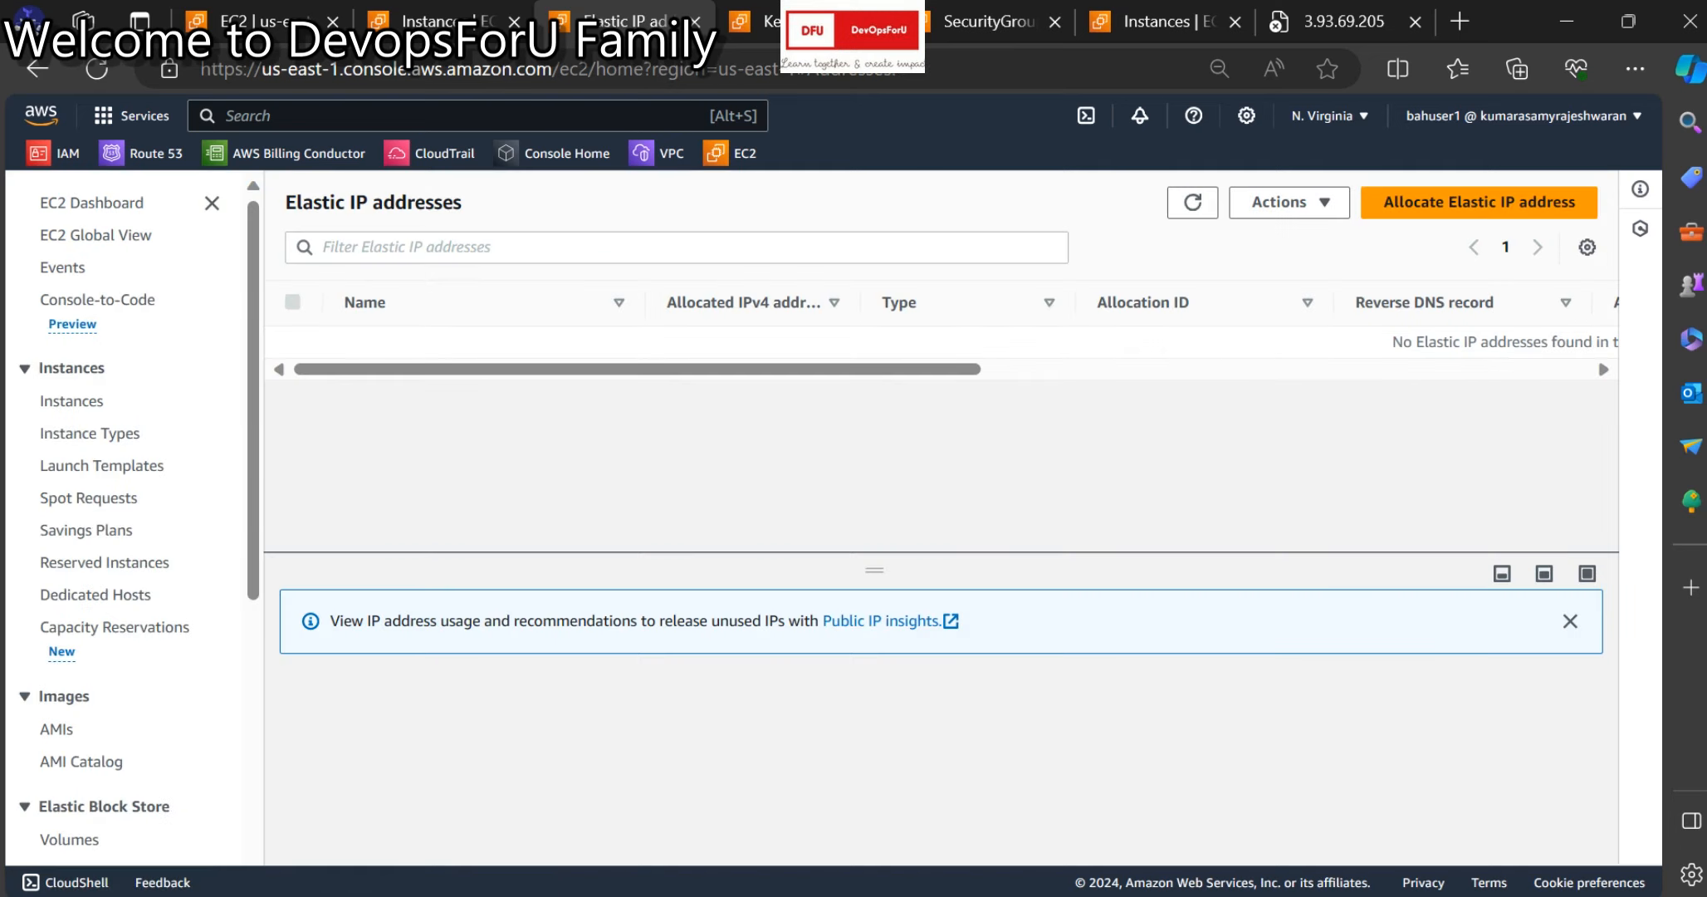
left_click(1289, 202)
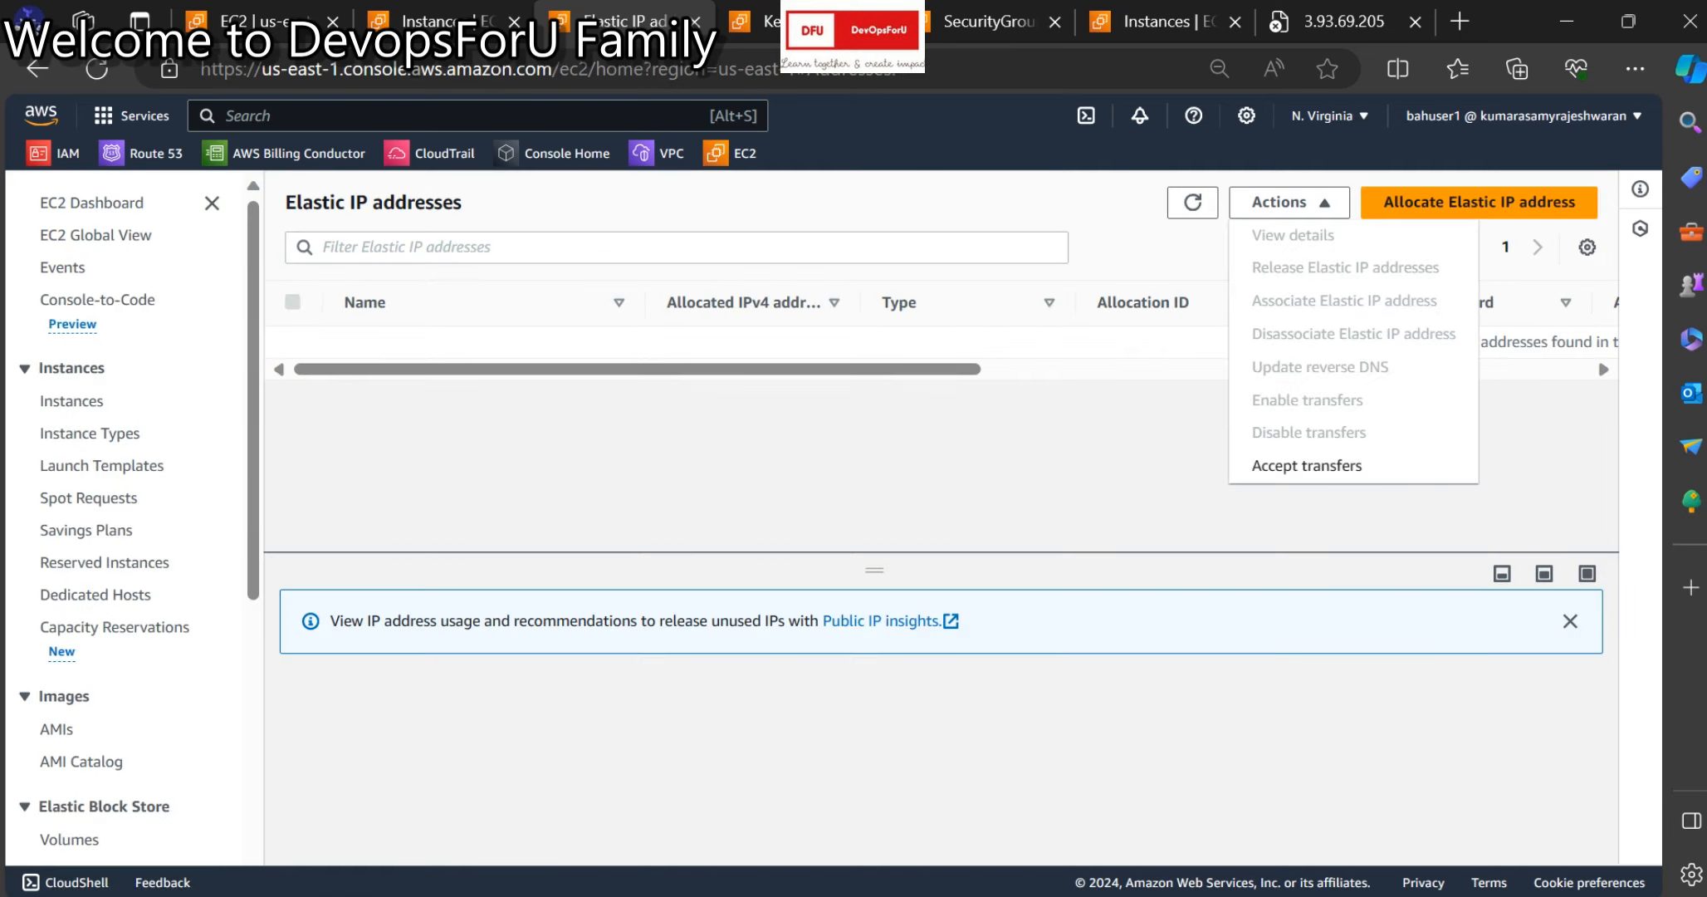
left_click(1353, 517)
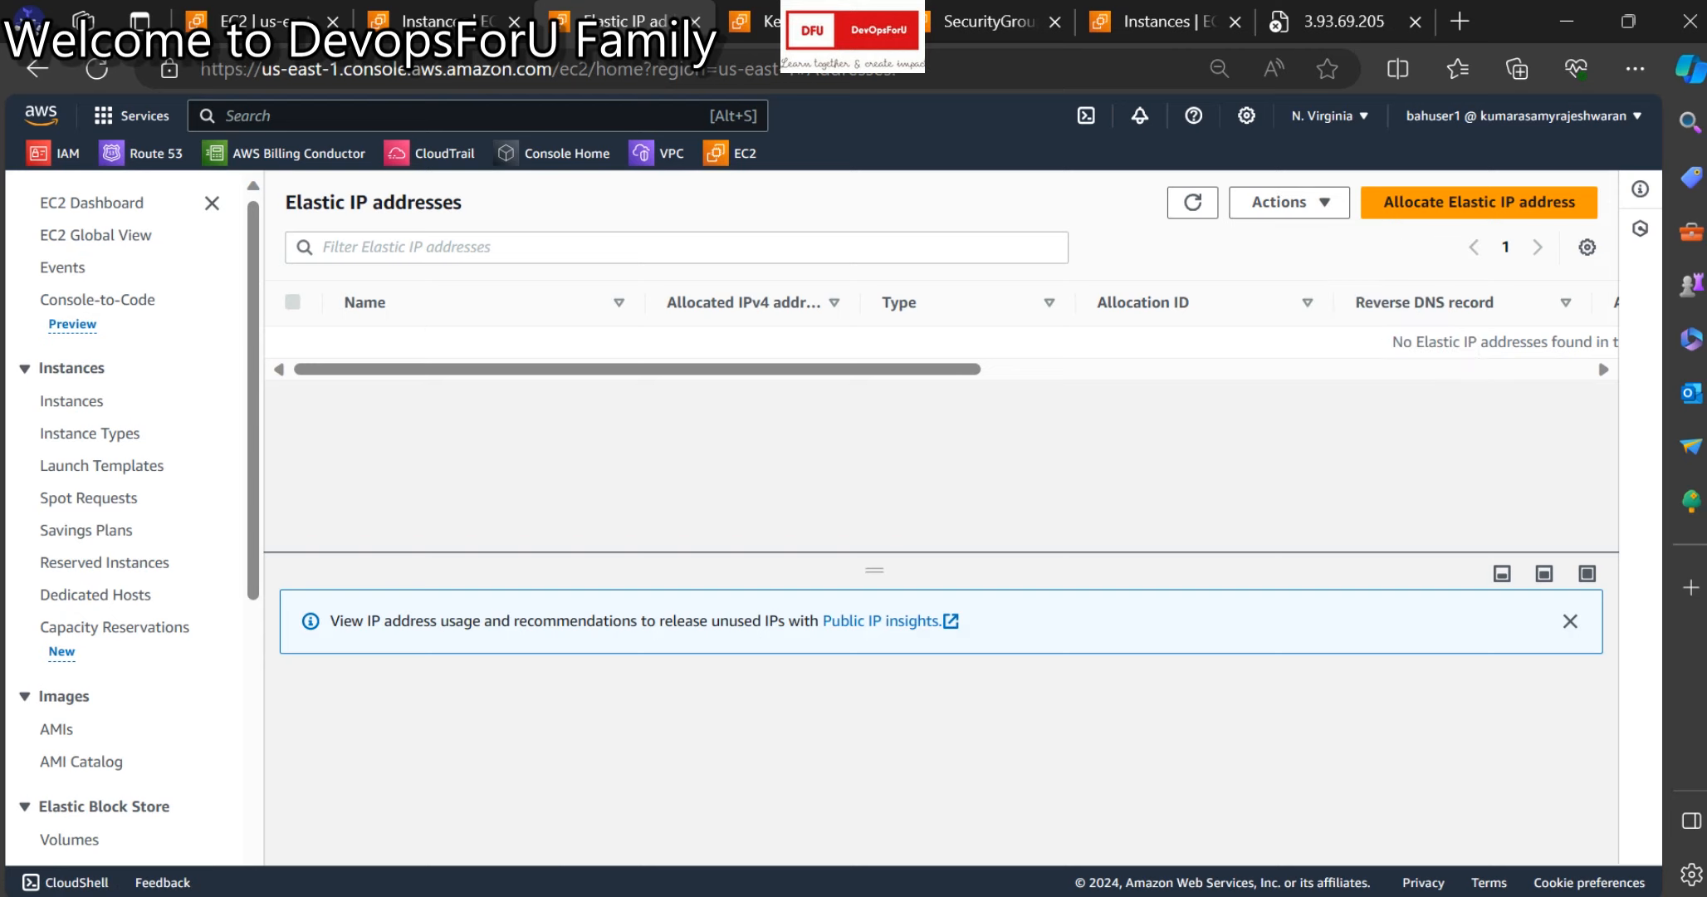
left_click(1006, 22)
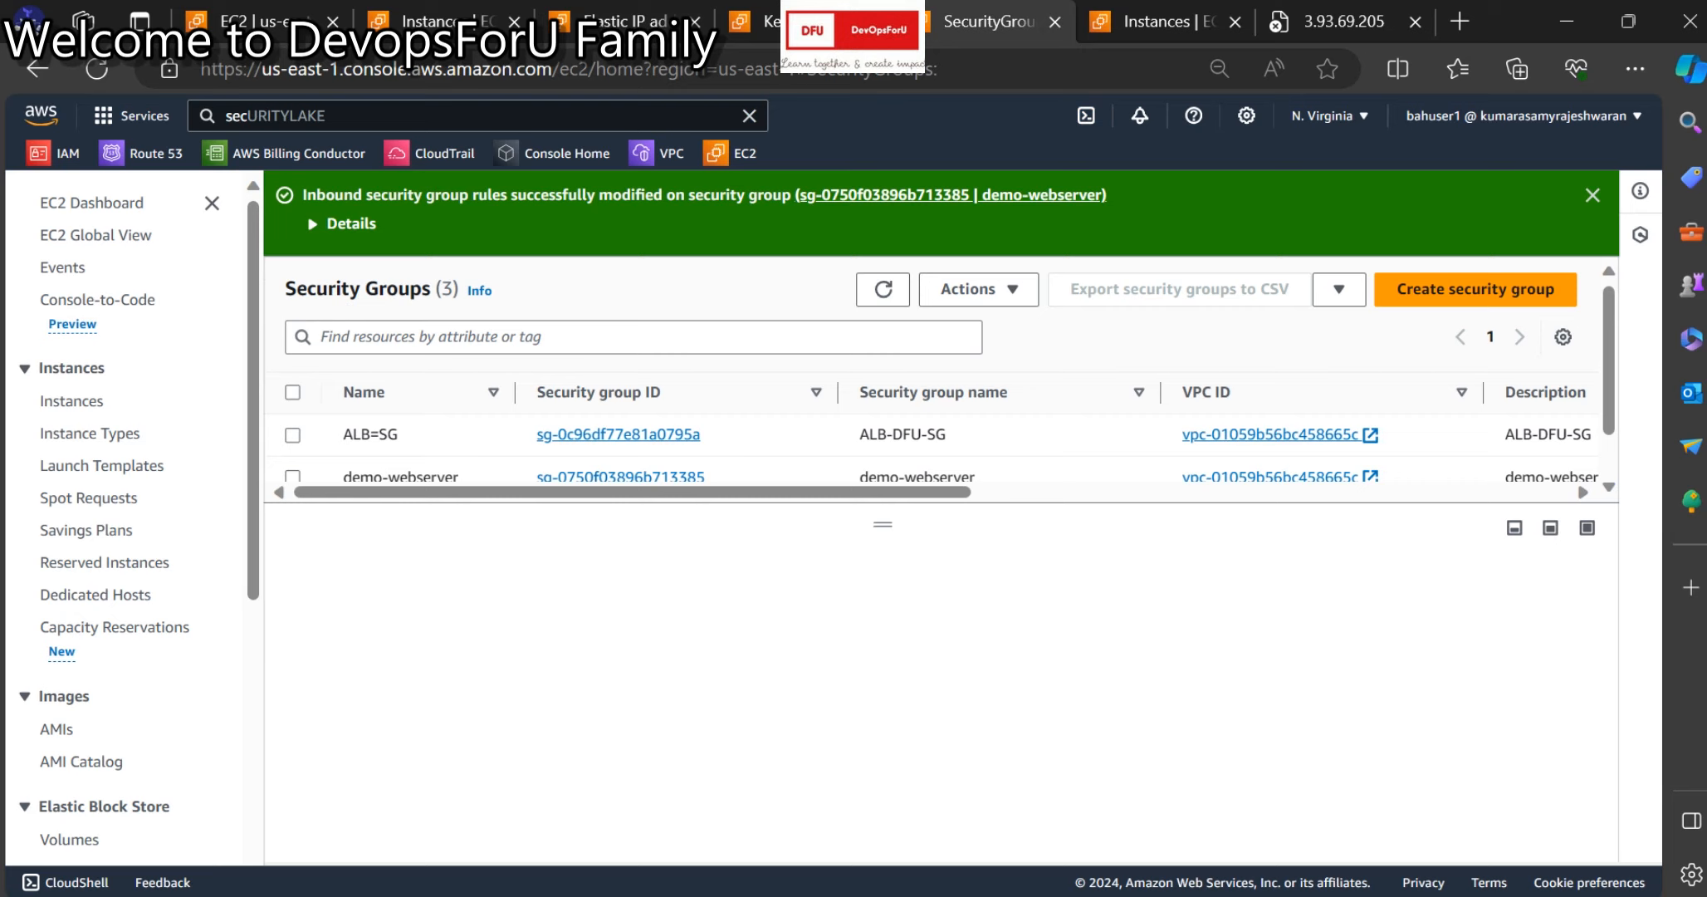
left_click(639, 23)
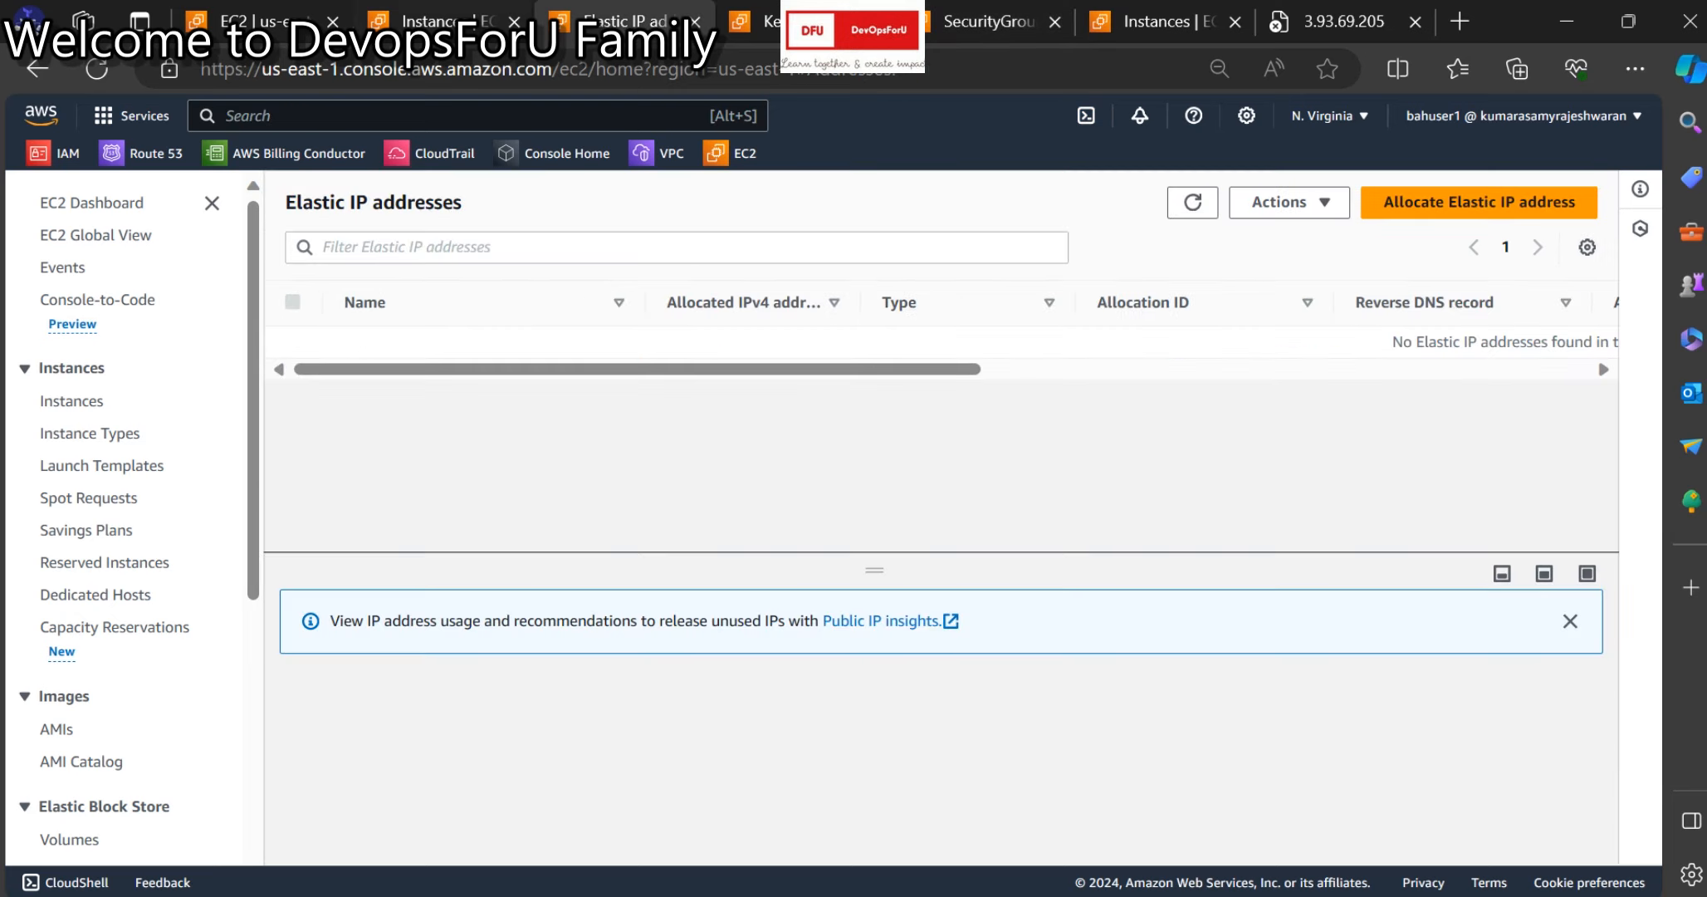
Refresh the Instances list to confirm demo-webserver is running.
left_click(449, 23)
scroll(794, 576, "up", 1)
scroll(794, 576, "down", 1)
left_click(1328, 582)
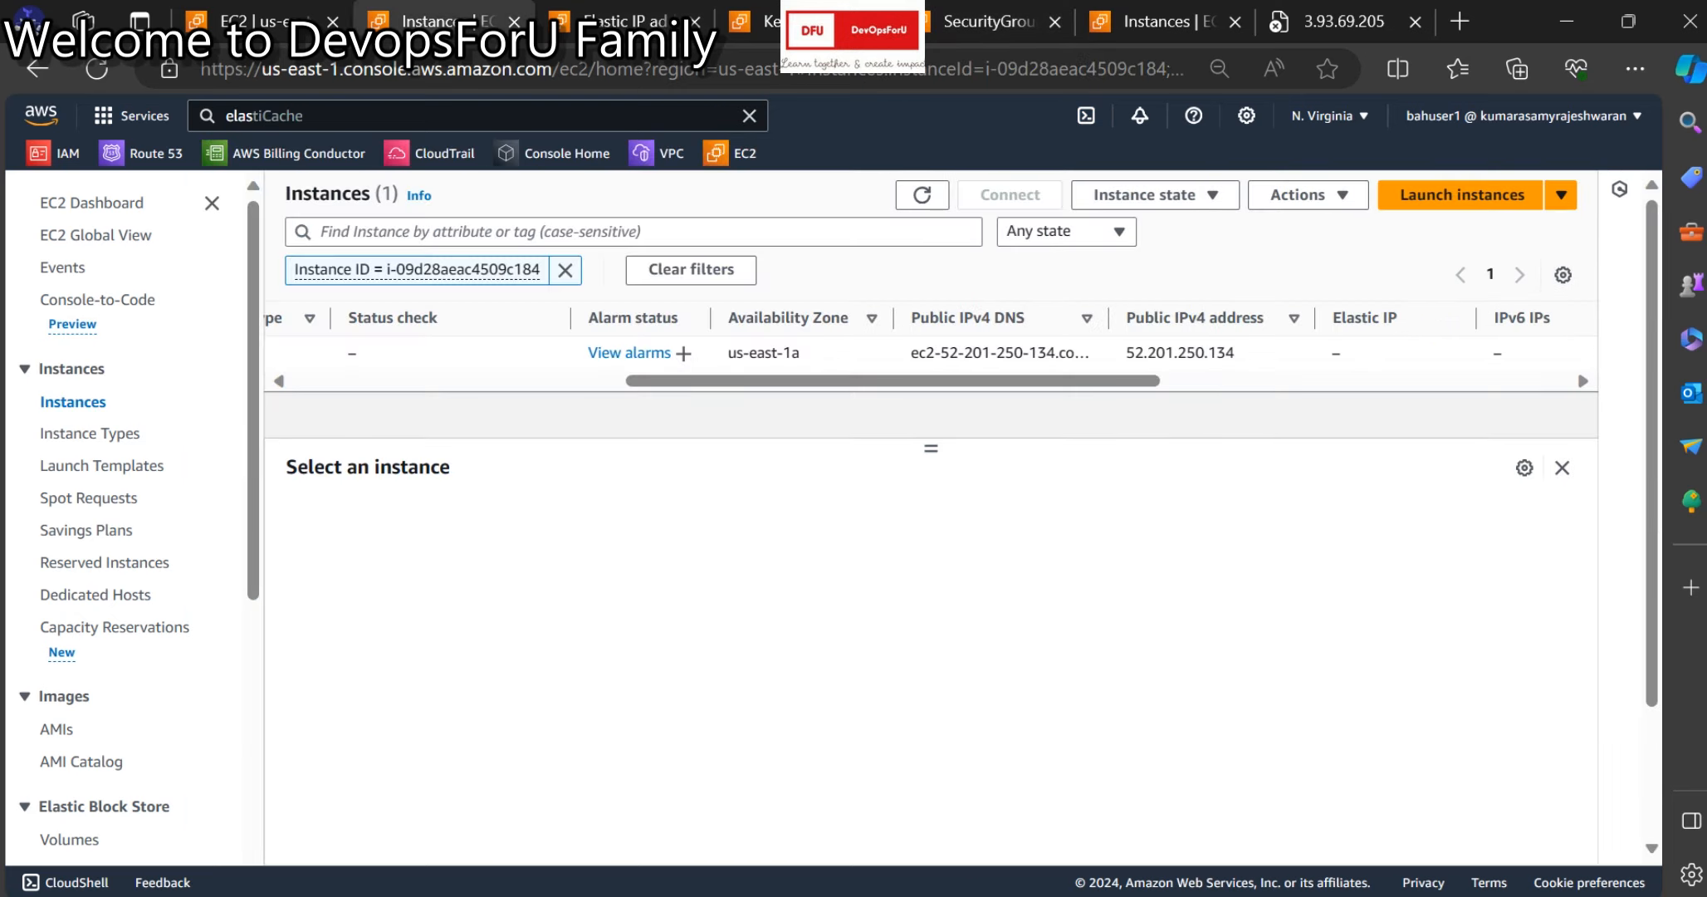
left_click(922, 195)
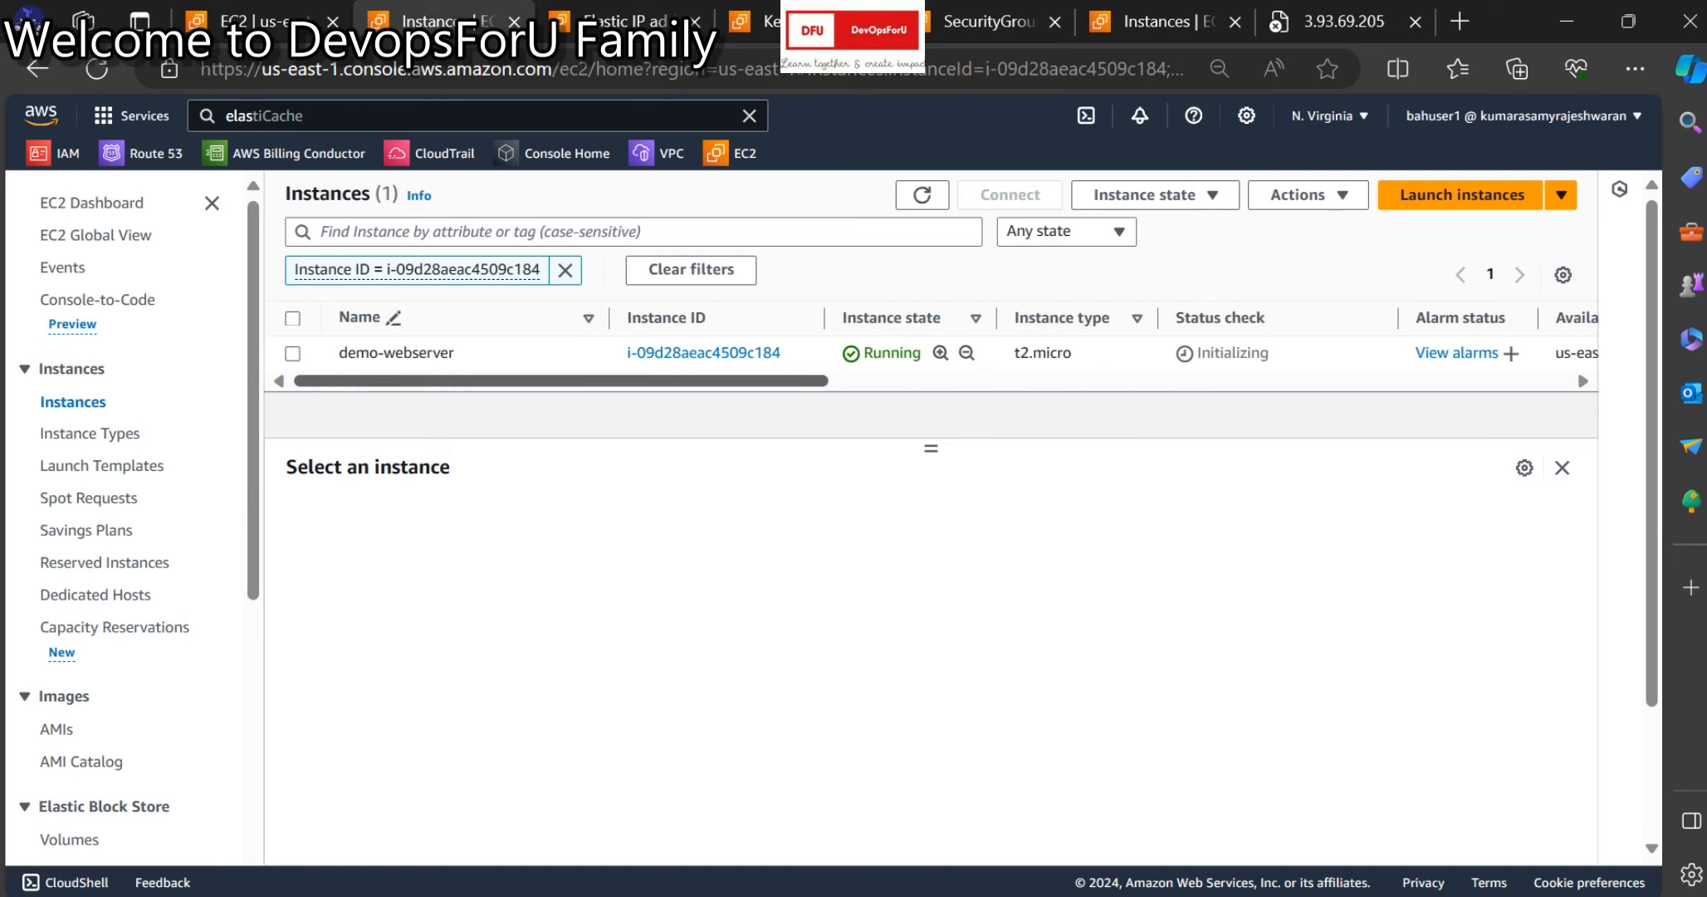
scroll(930, 348, "right", 5)
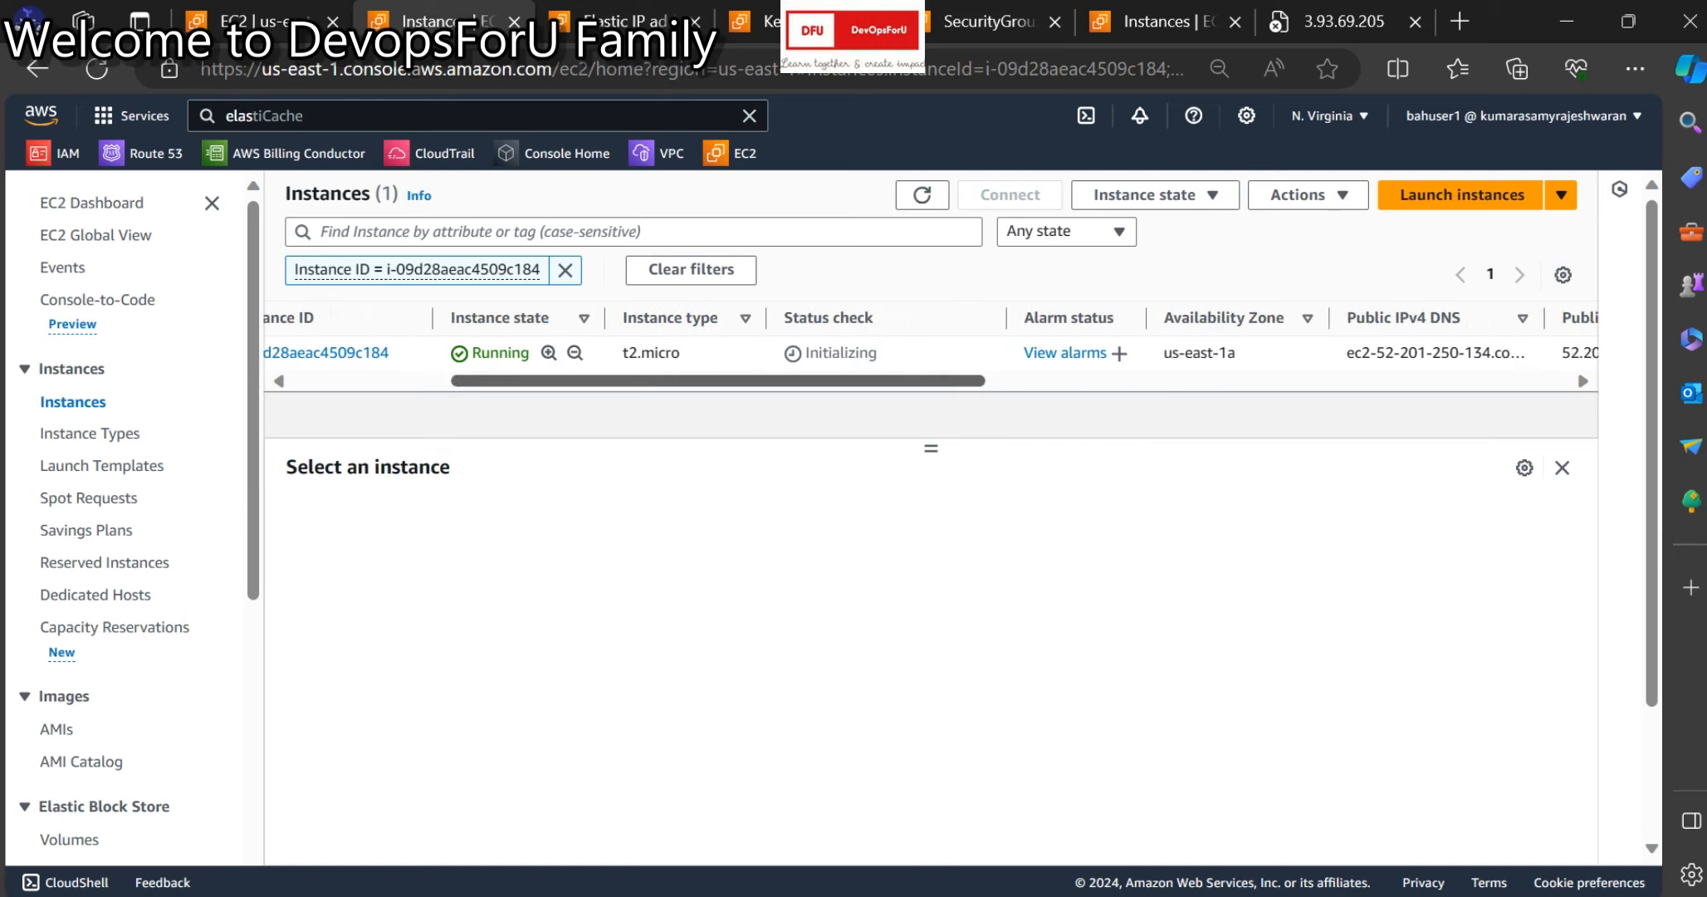
scroll(930, 349, "left", 5)
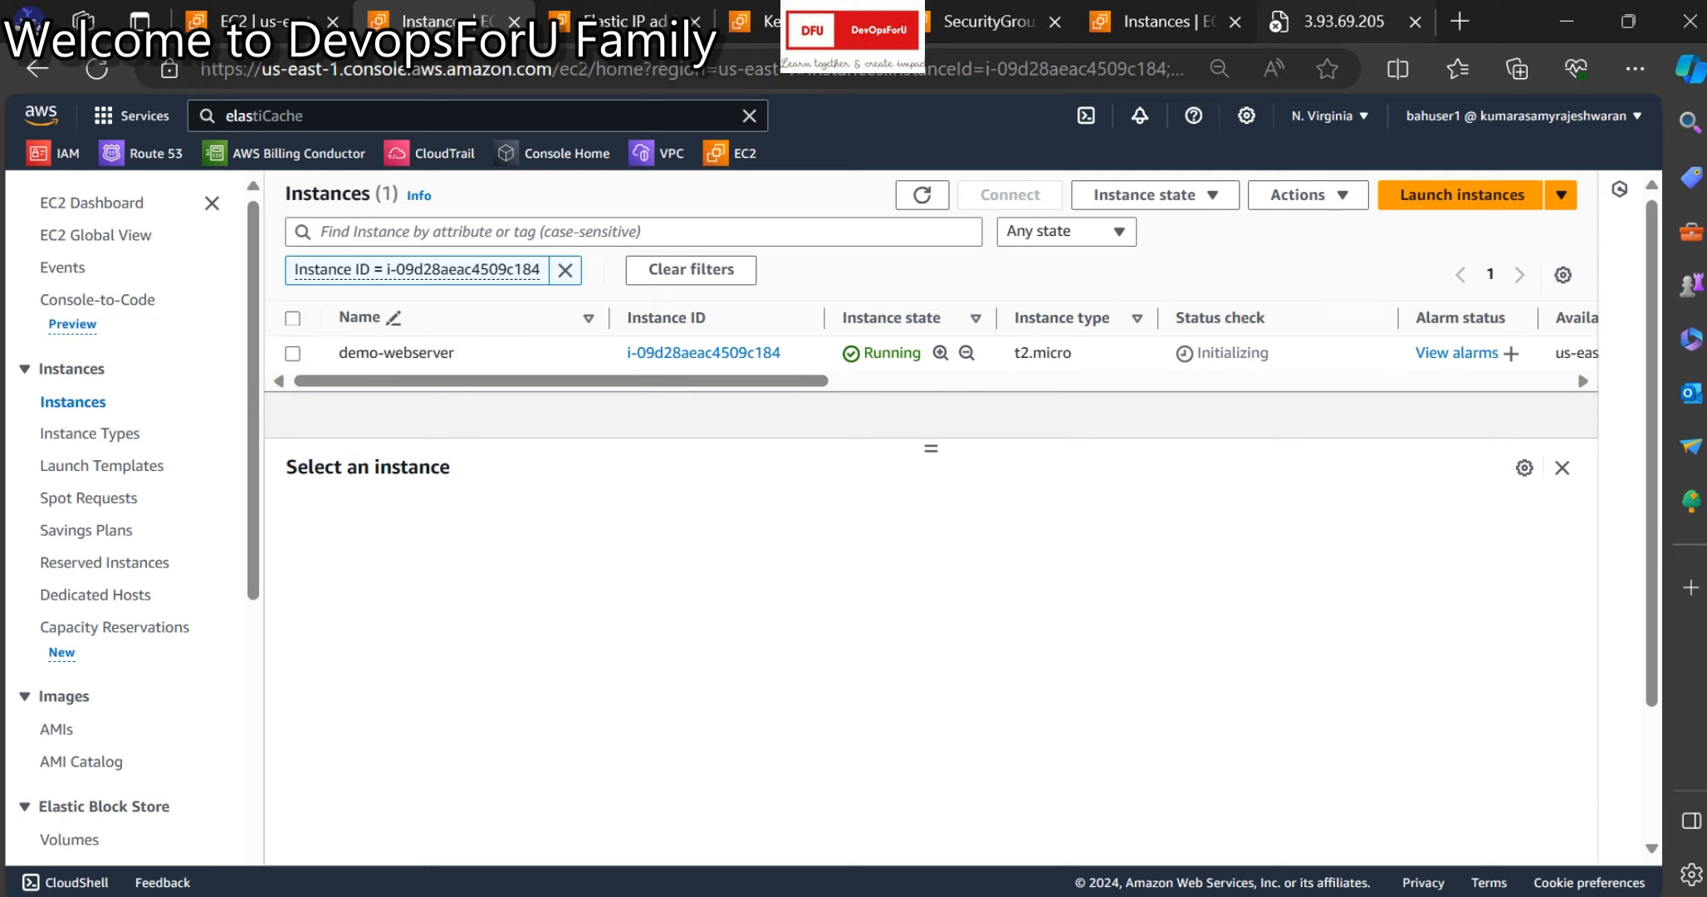
Return to the Elastic IP addresses tab to allocate a new address.
left_click(1166, 22)
key("ctrl+shift+Tab")
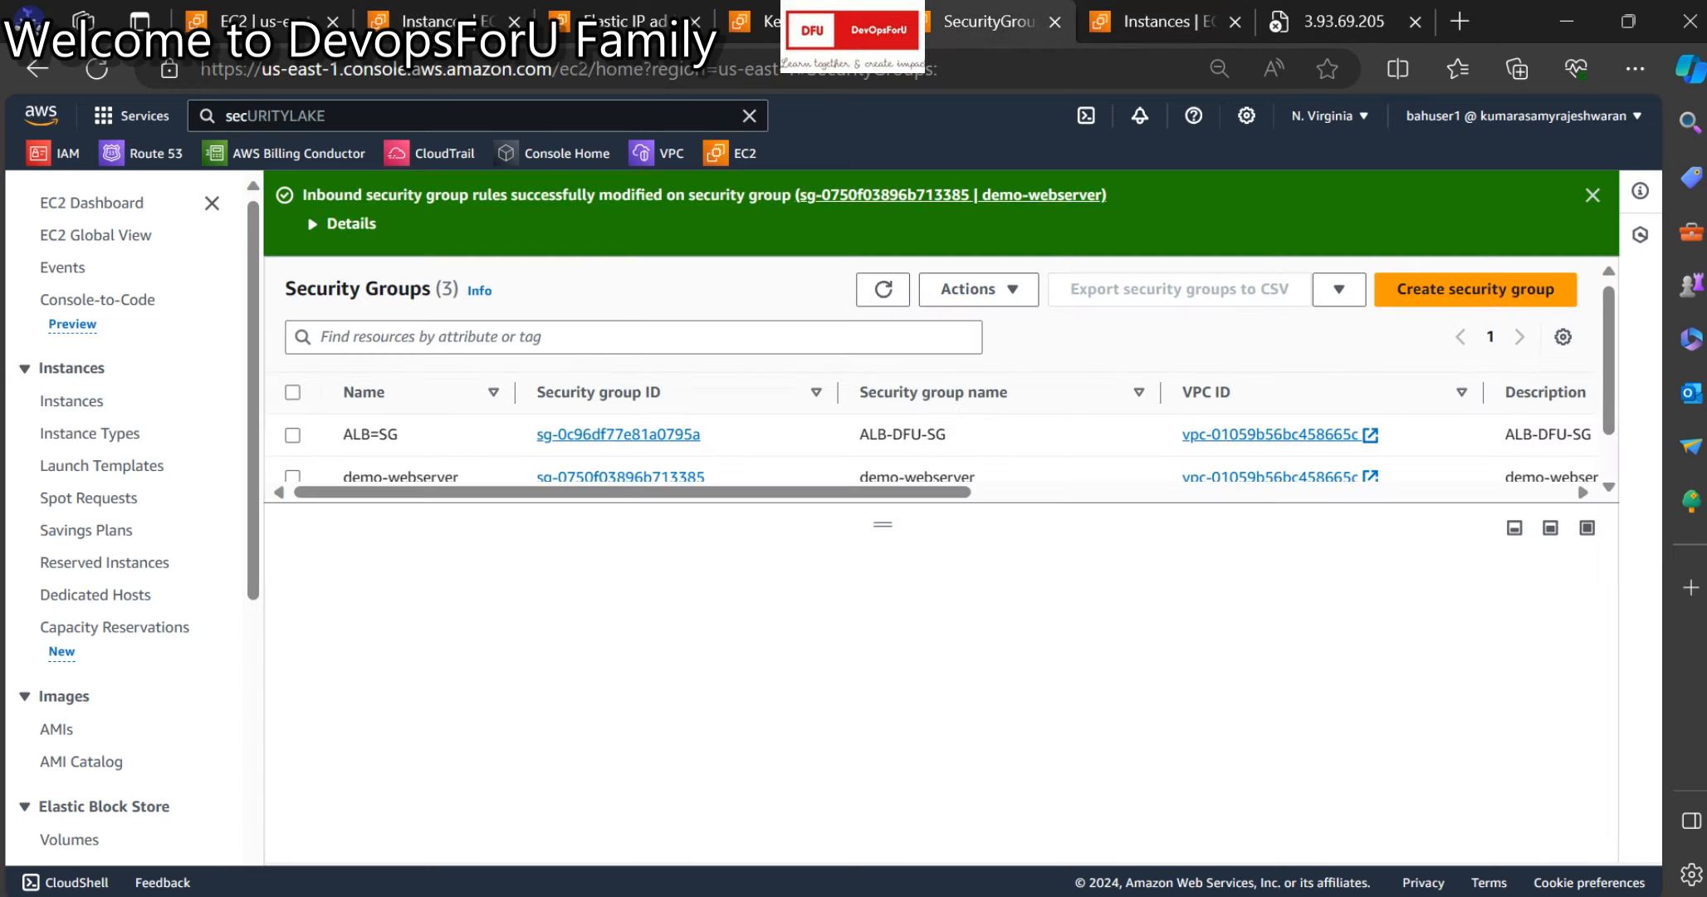
key("ctrl+Tab")
key("ctrl+shift+Tab")
key("ctrl+shift+Tab")
key("ctrl+shift+Tab")
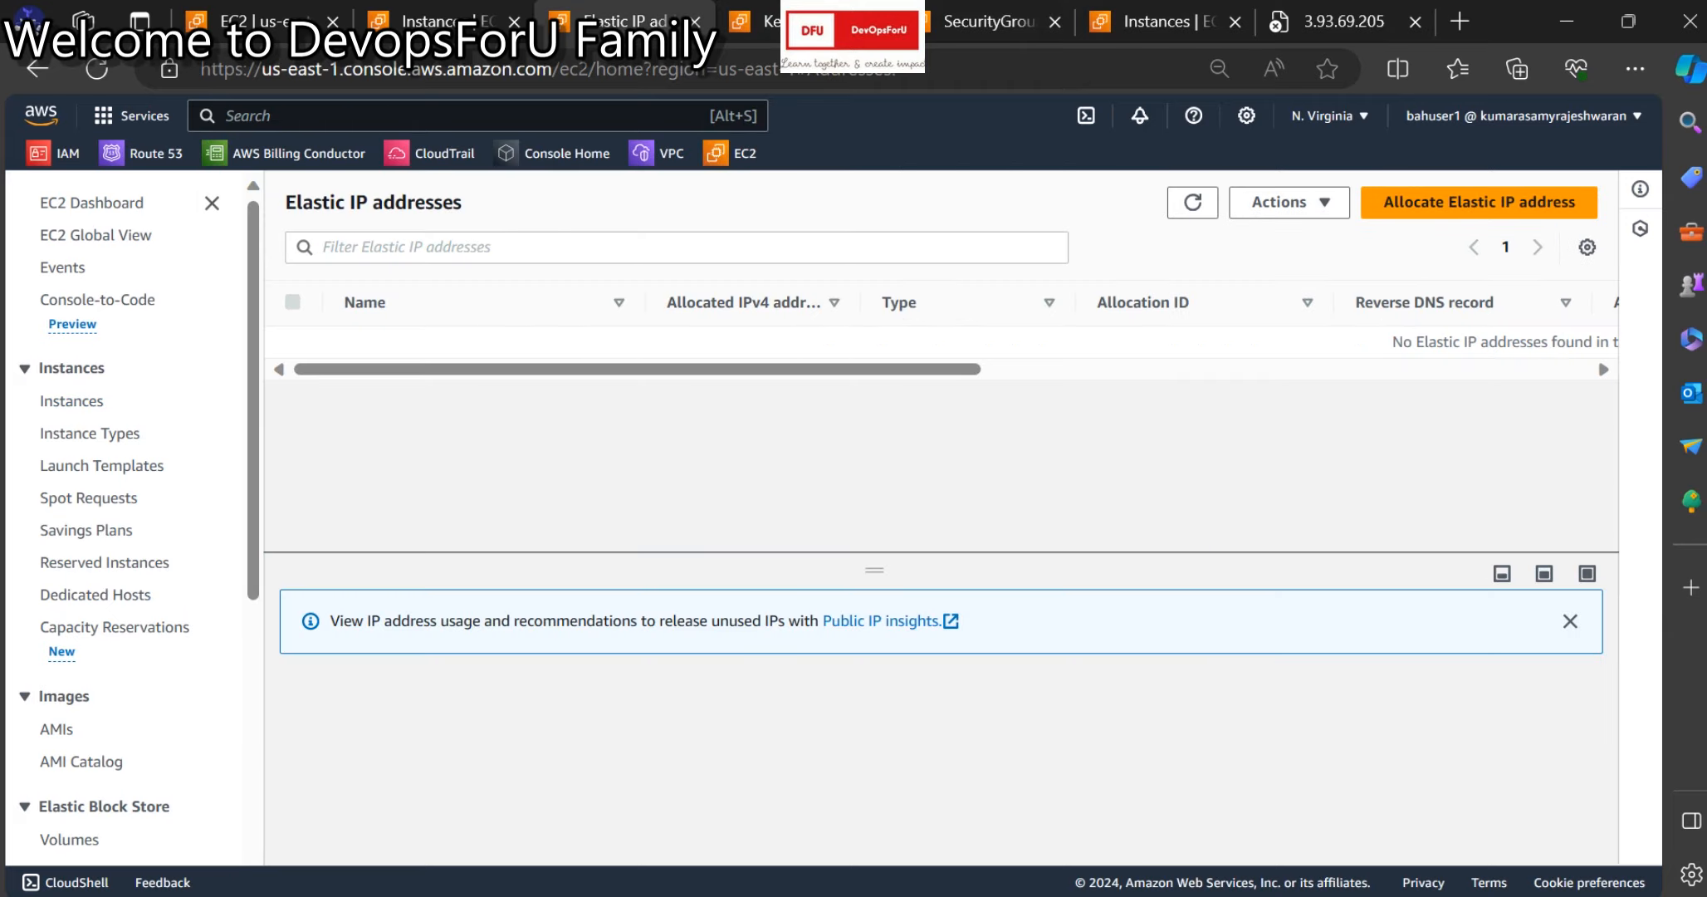
Allocate Elastic IP 52.6.54.0 from Amazon's IPv4 pool and refresh the list.
left_click(1479, 201)
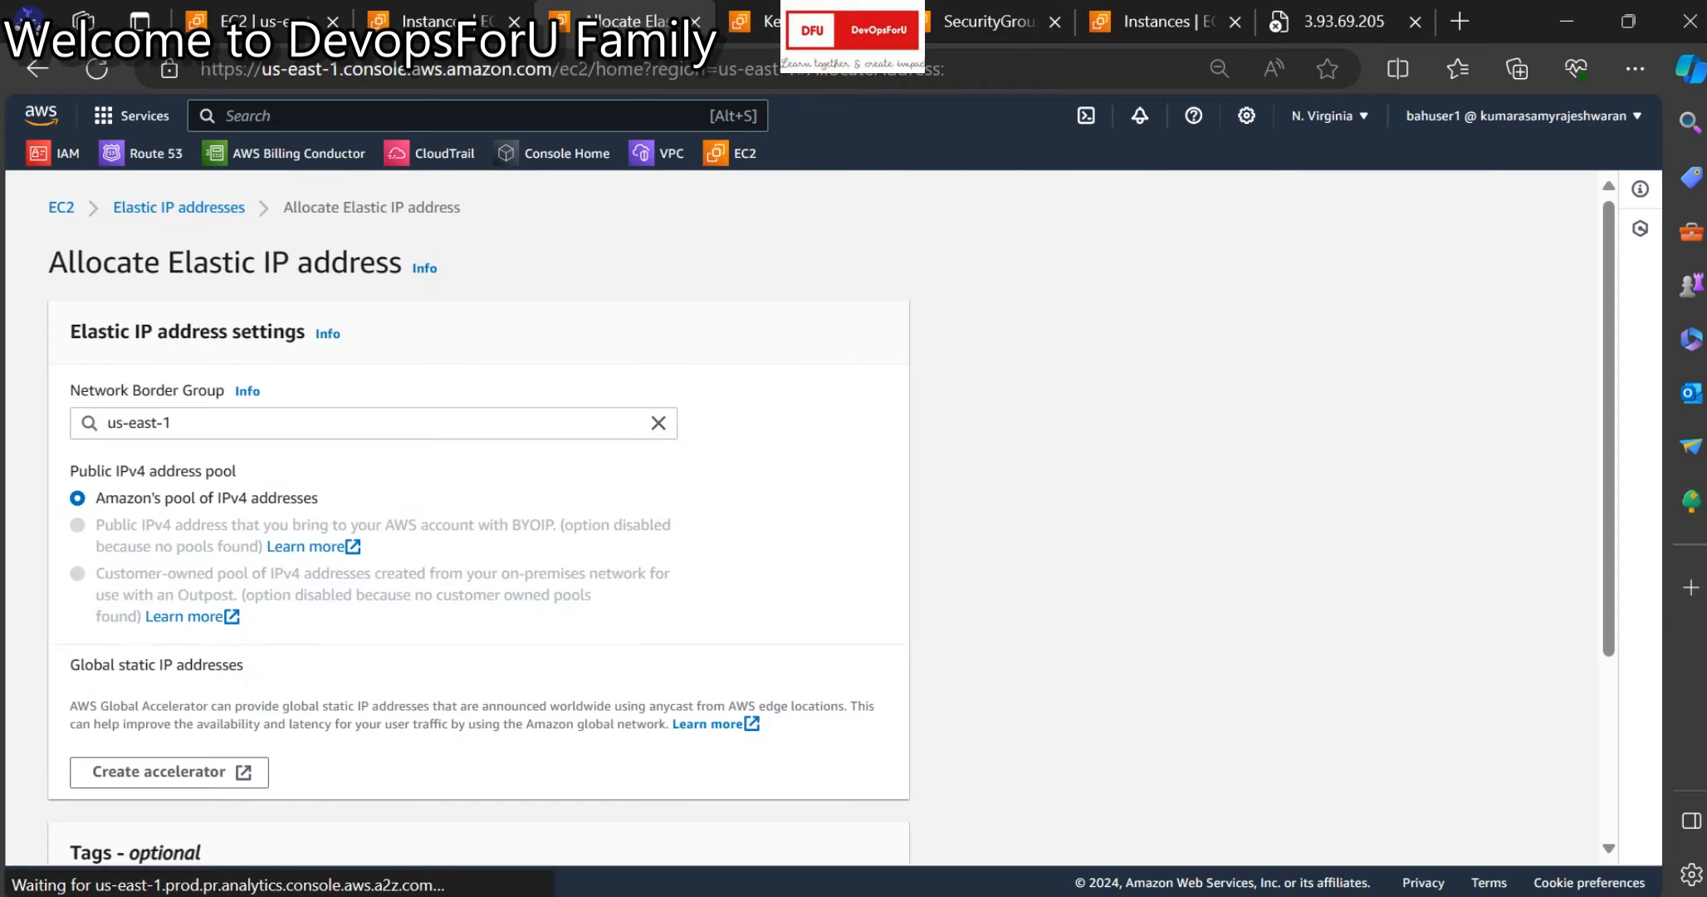
scroll(831, 515, "down", 1)
scroll(477, 515, "down", 2)
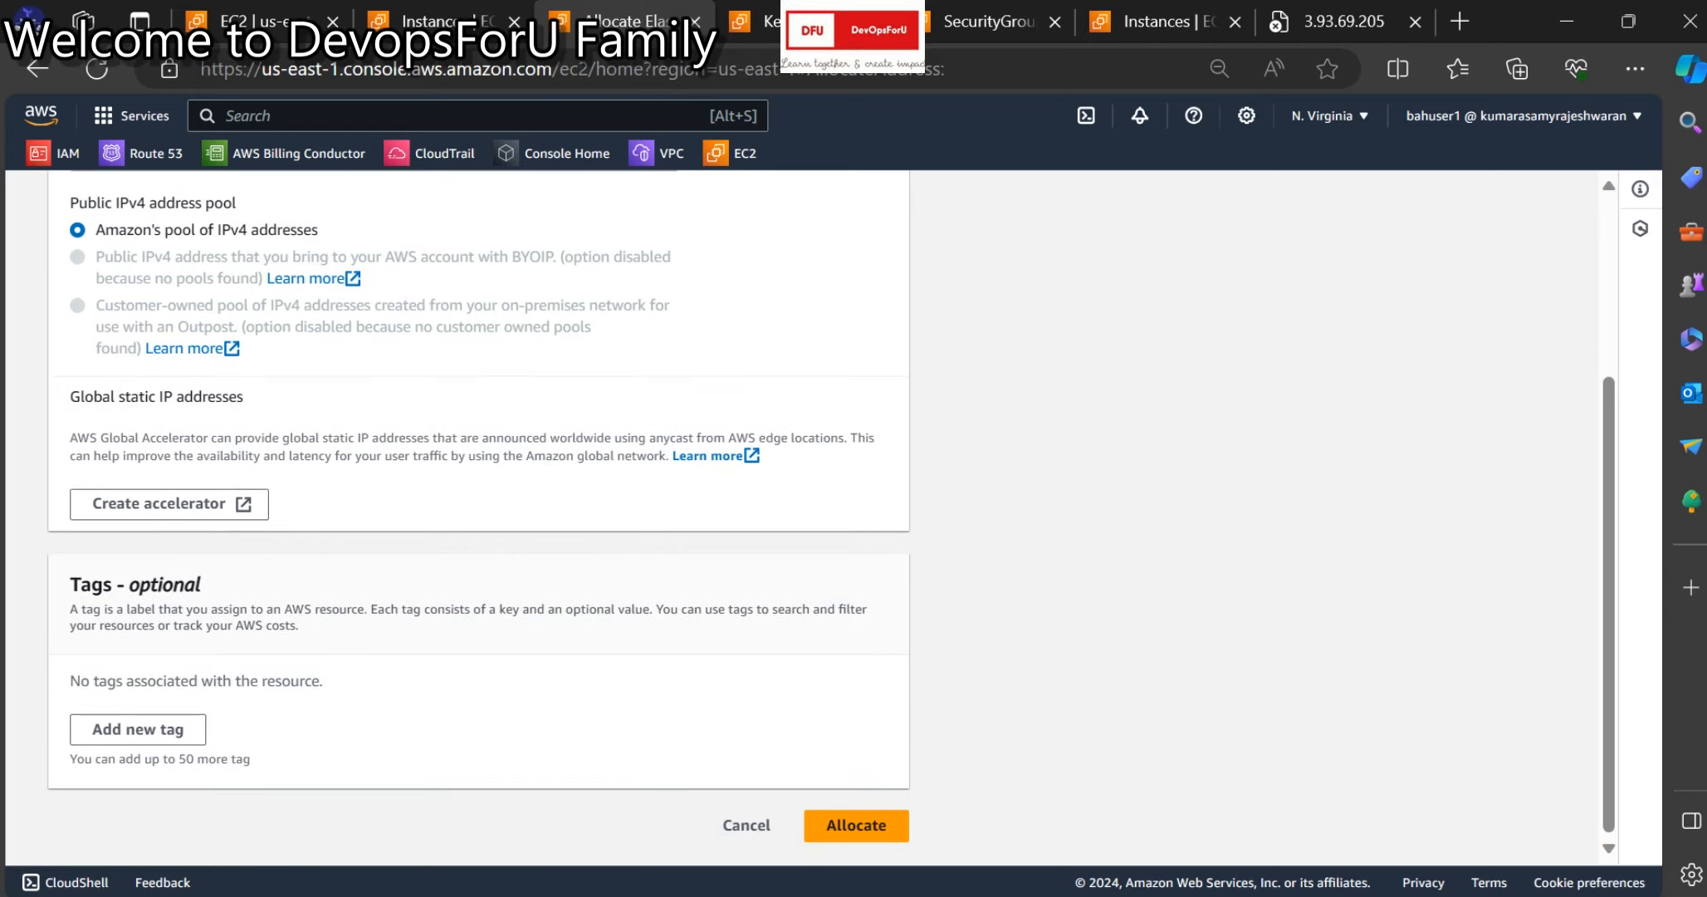
left_click(856, 824)
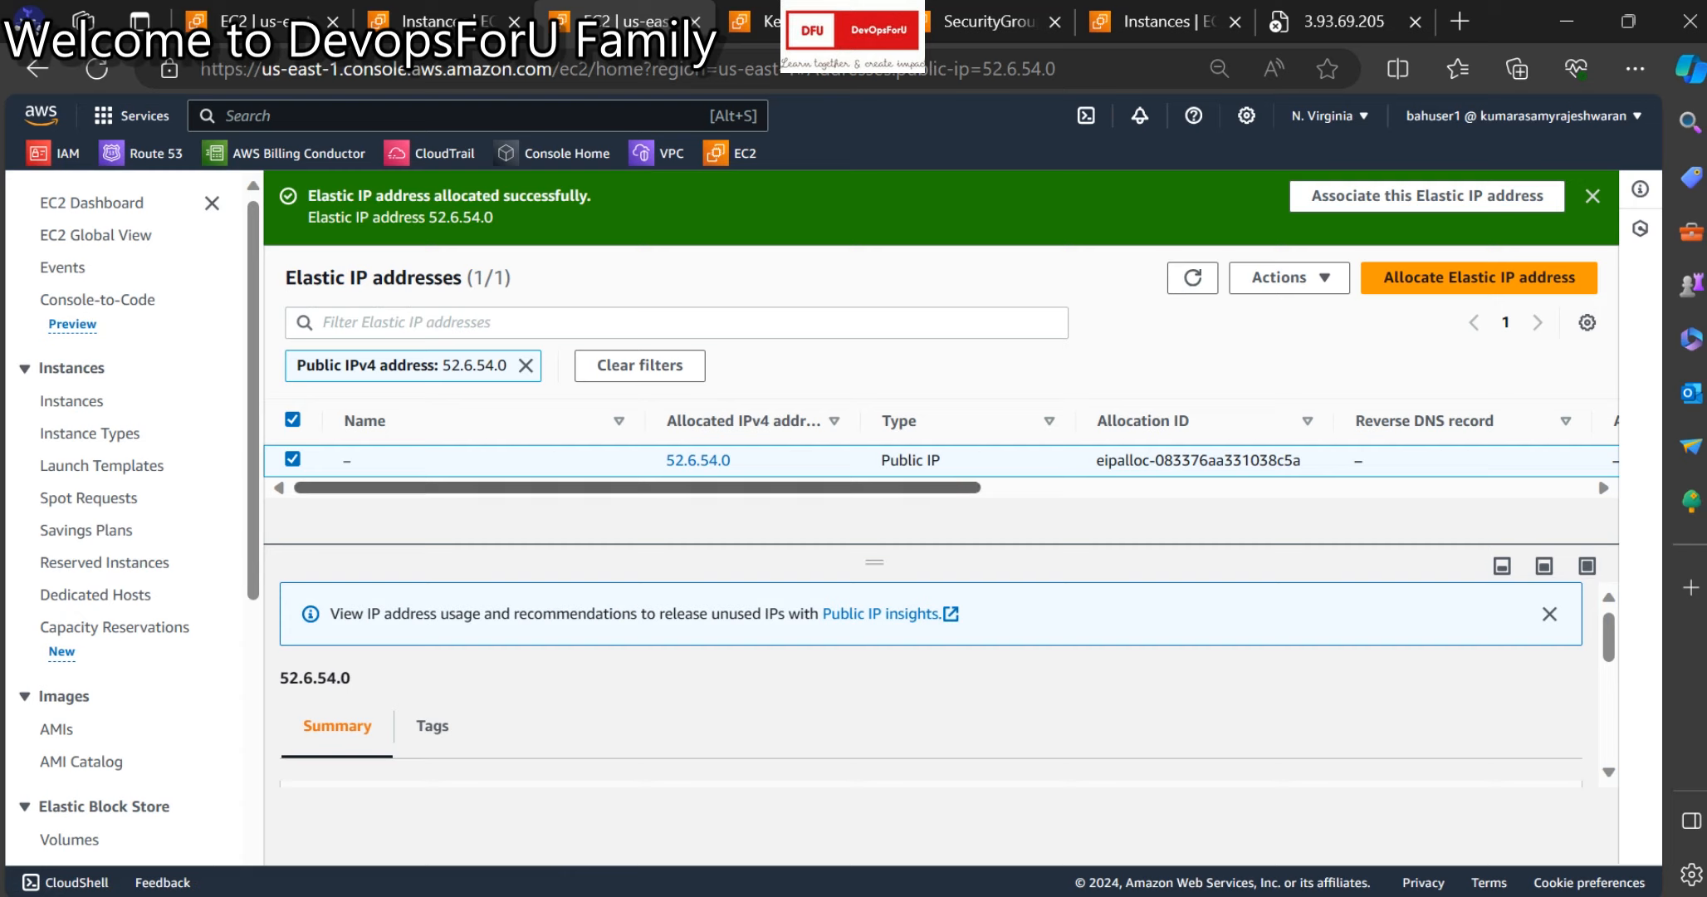
left_click(1193, 278)
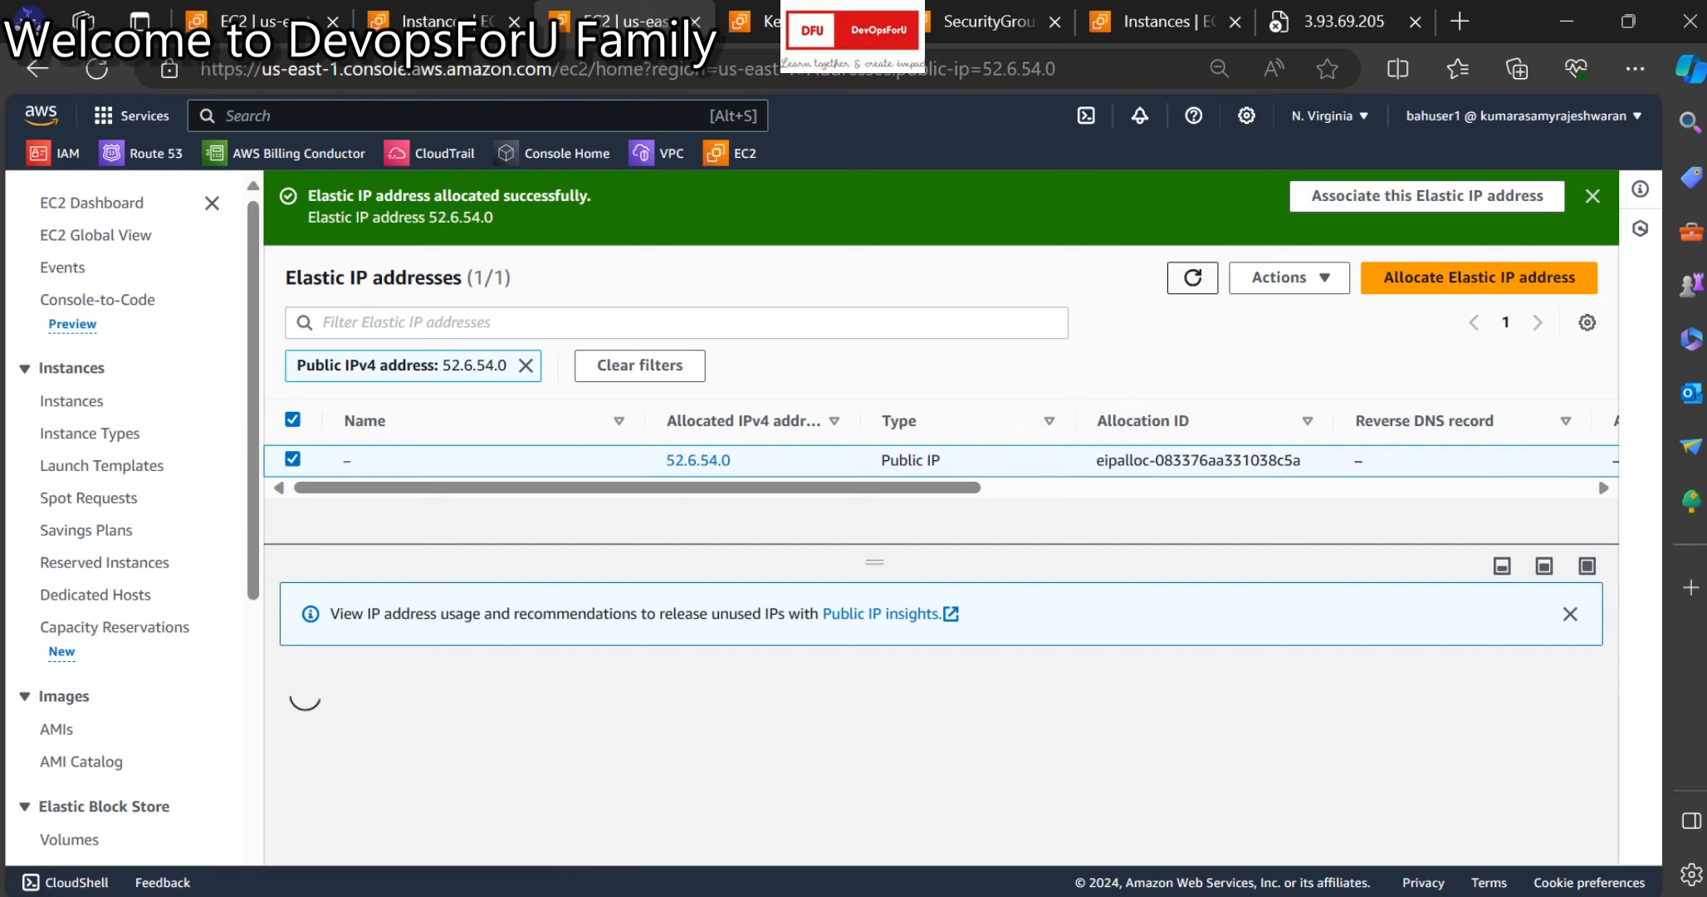
left_click(1193, 278)
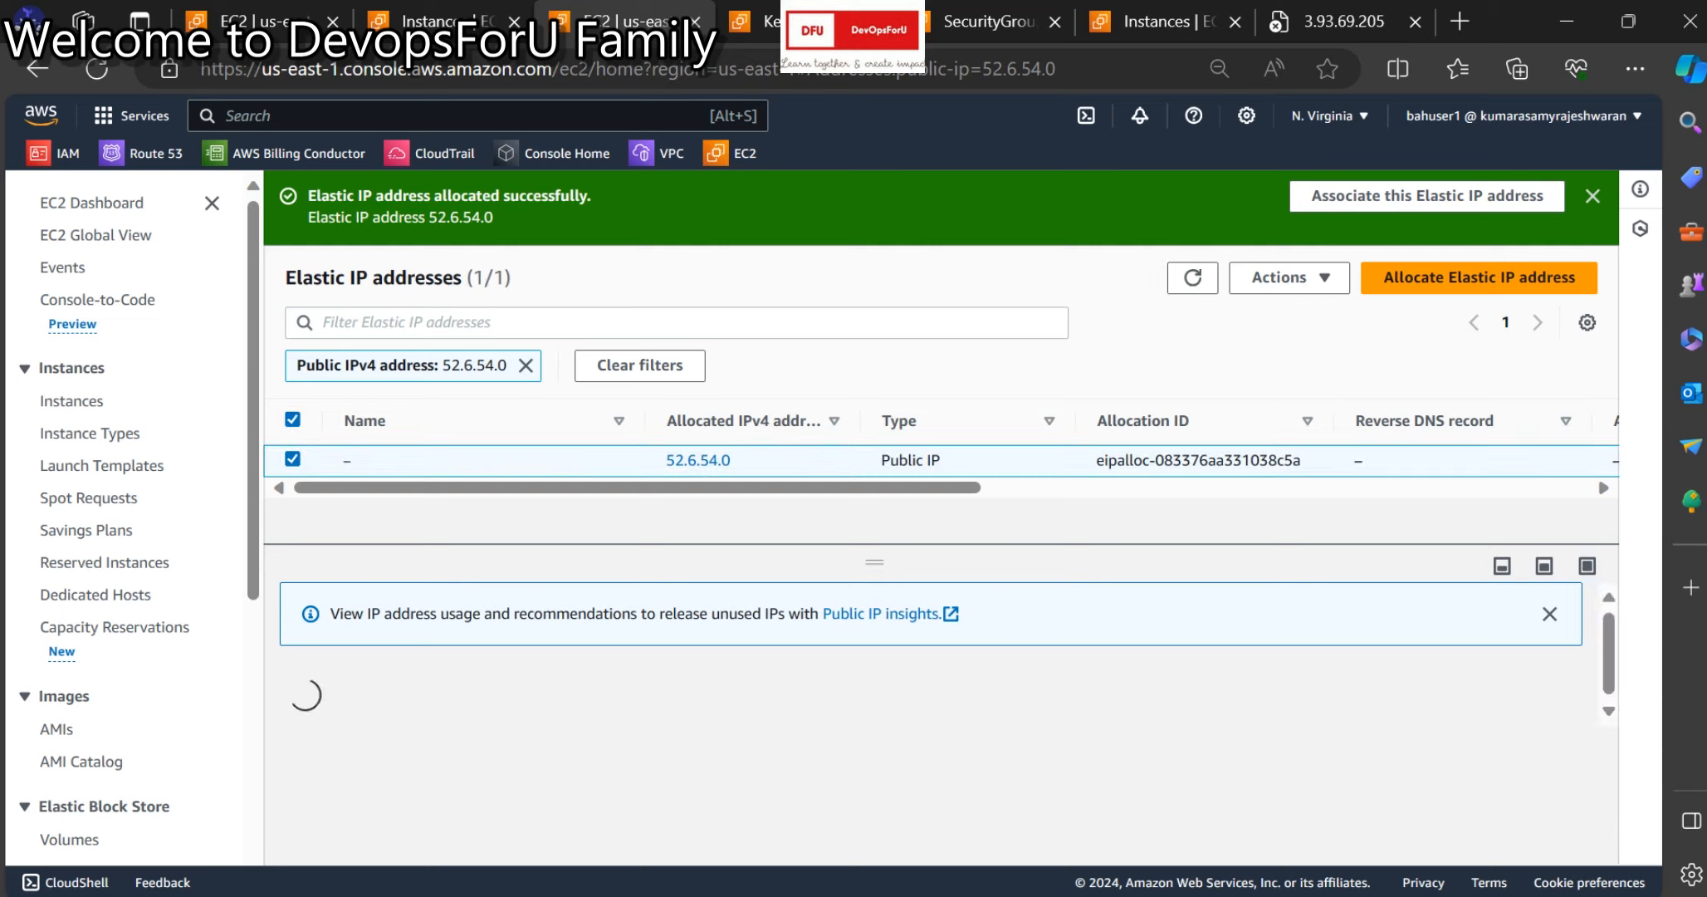
Associate Elastic IP 52.6.54.0 with demo-webserver instance i-09d28aeac4509c184.
left_click(1290, 277)
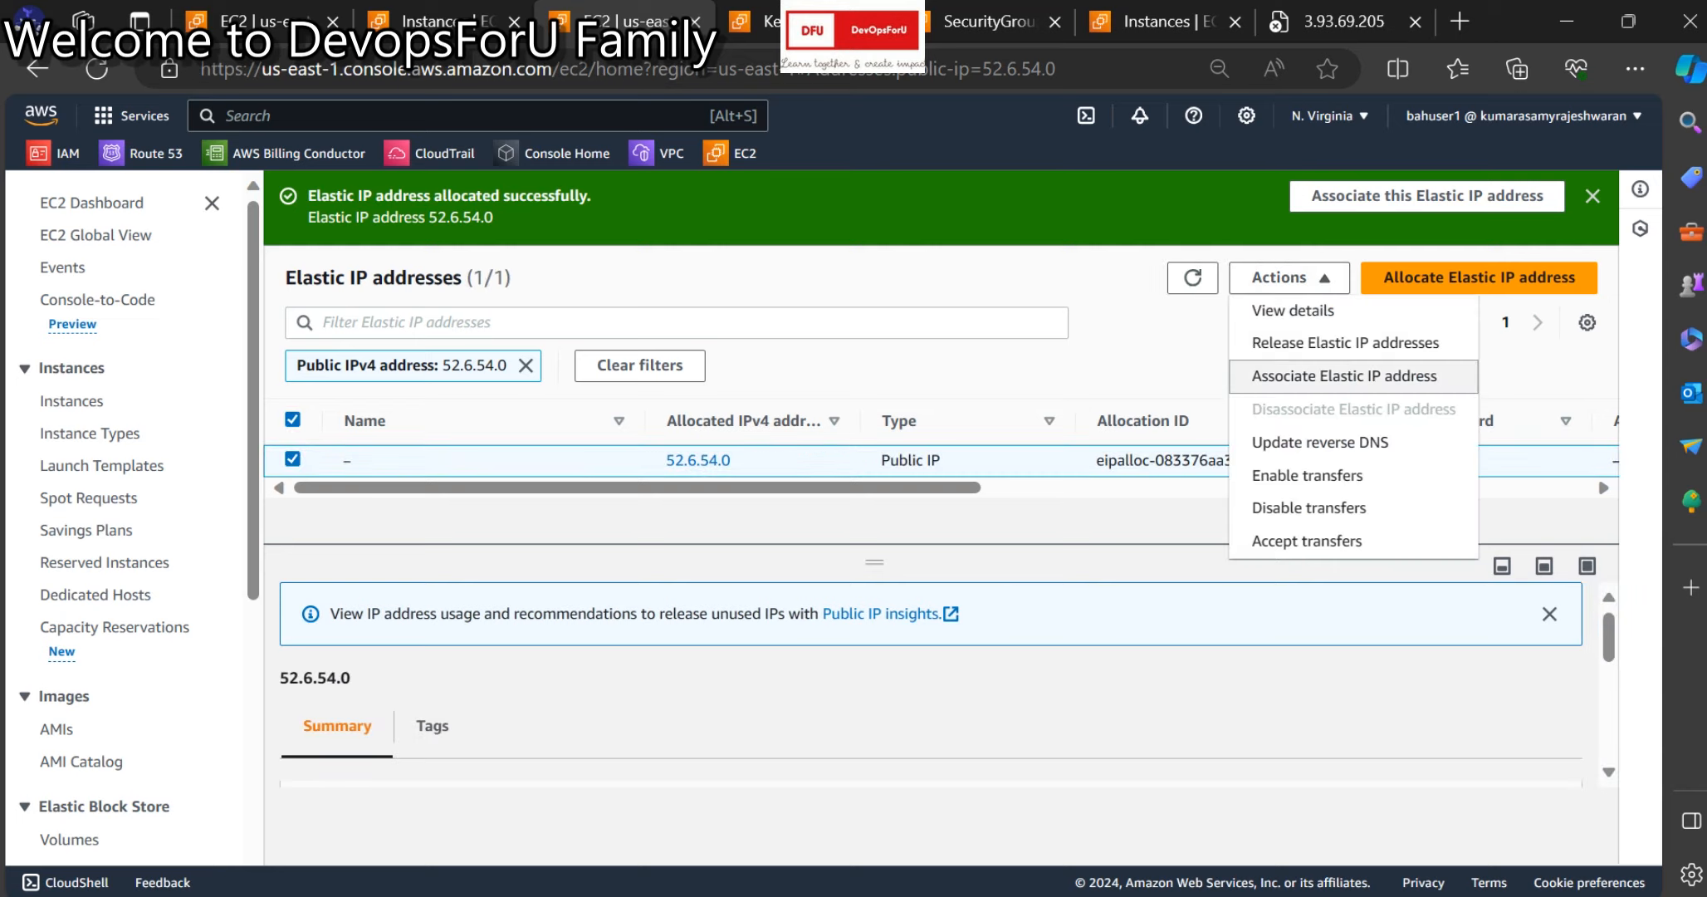
left_click(1345, 375)
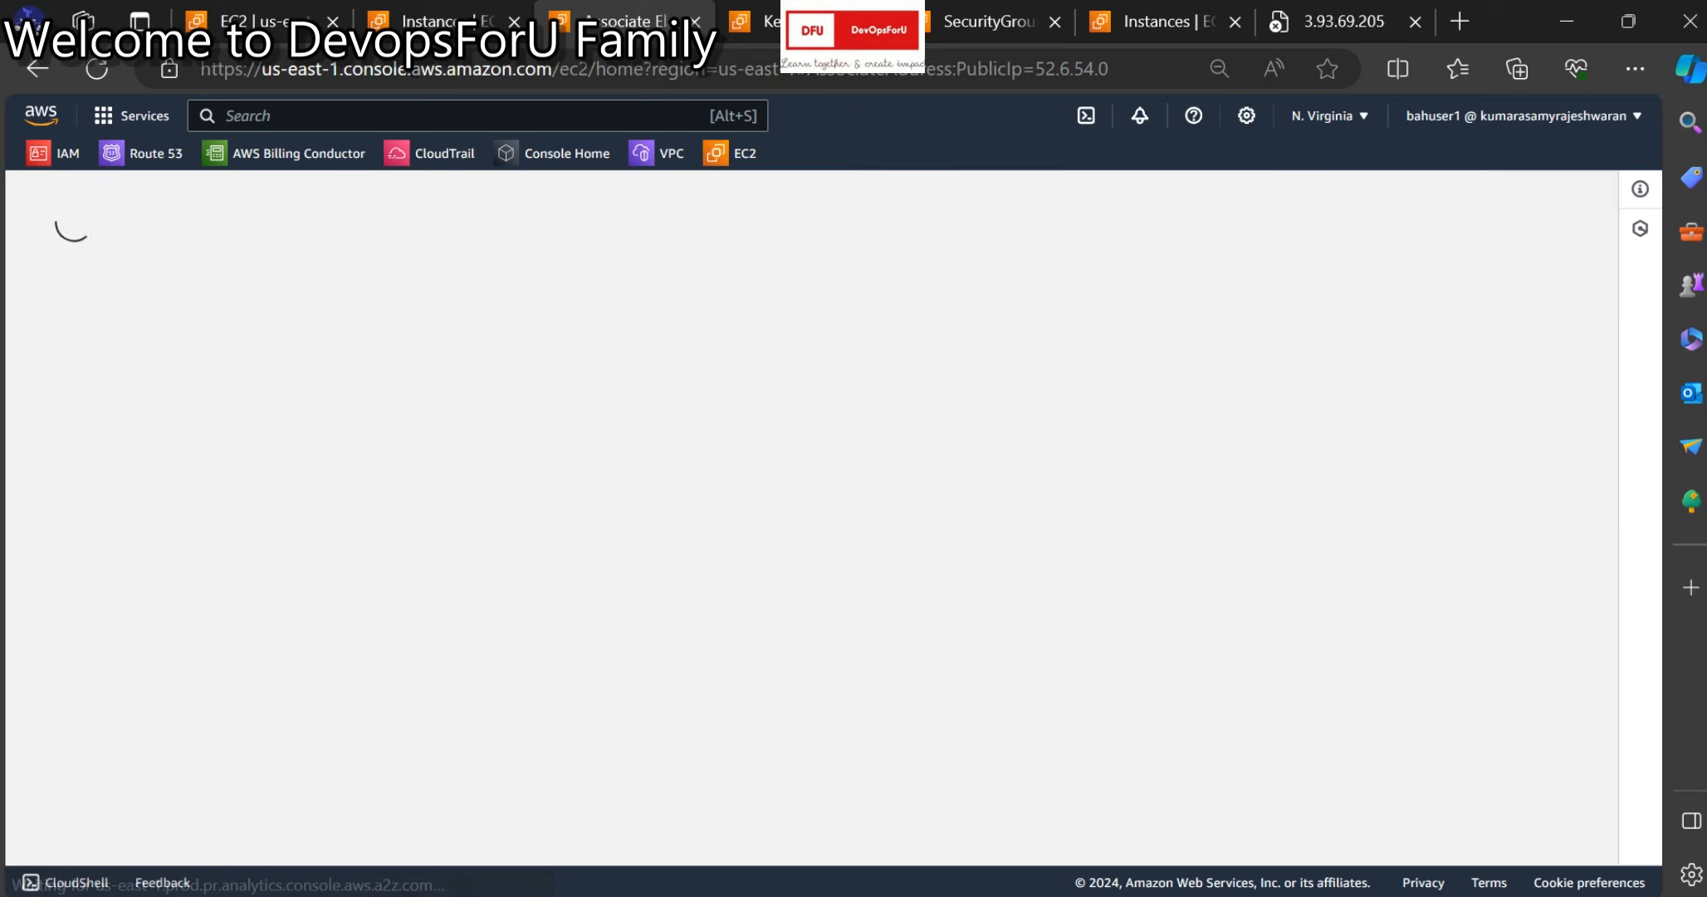
scroll(478, 515, "down", 2)
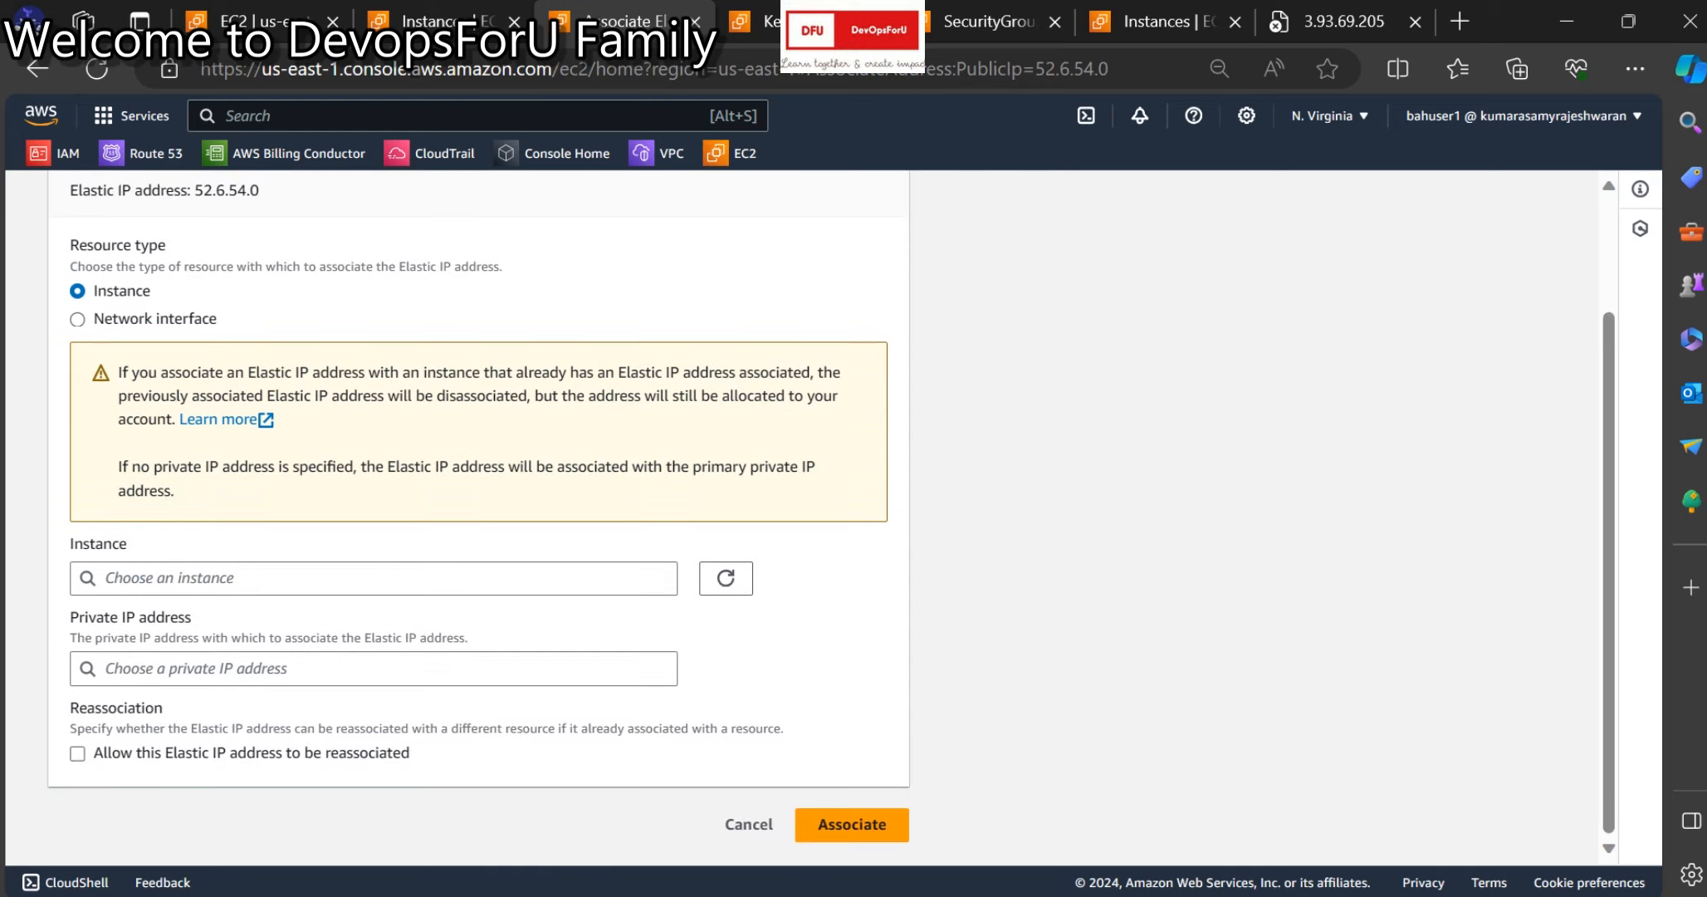
left_click(374, 579)
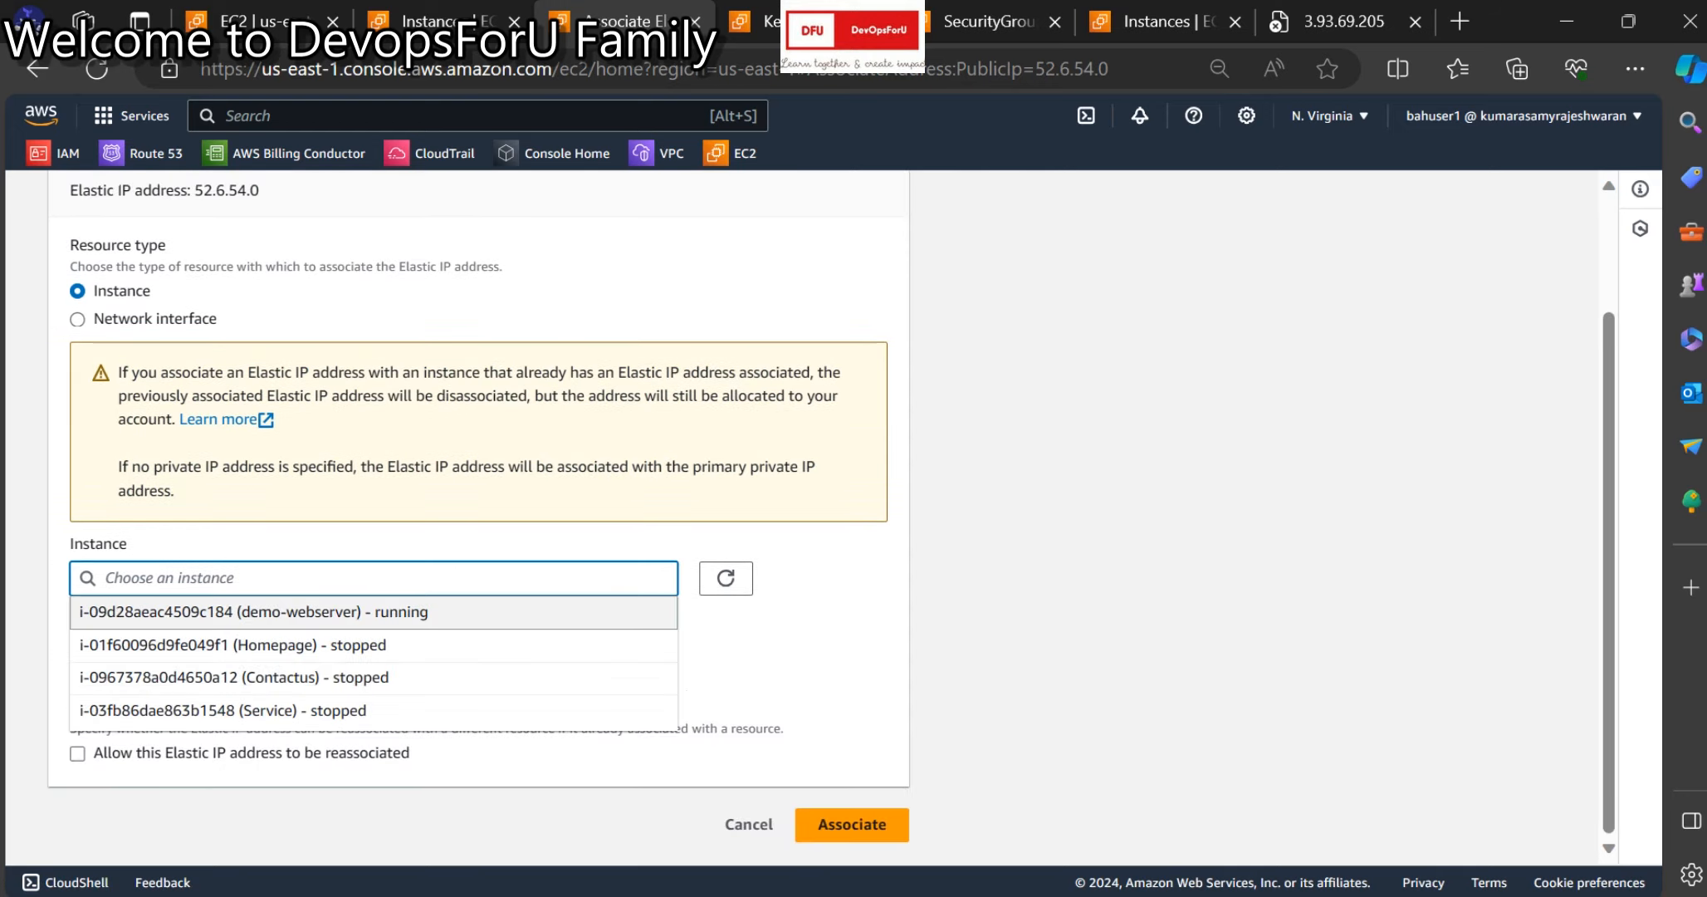
left_click(241, 612)
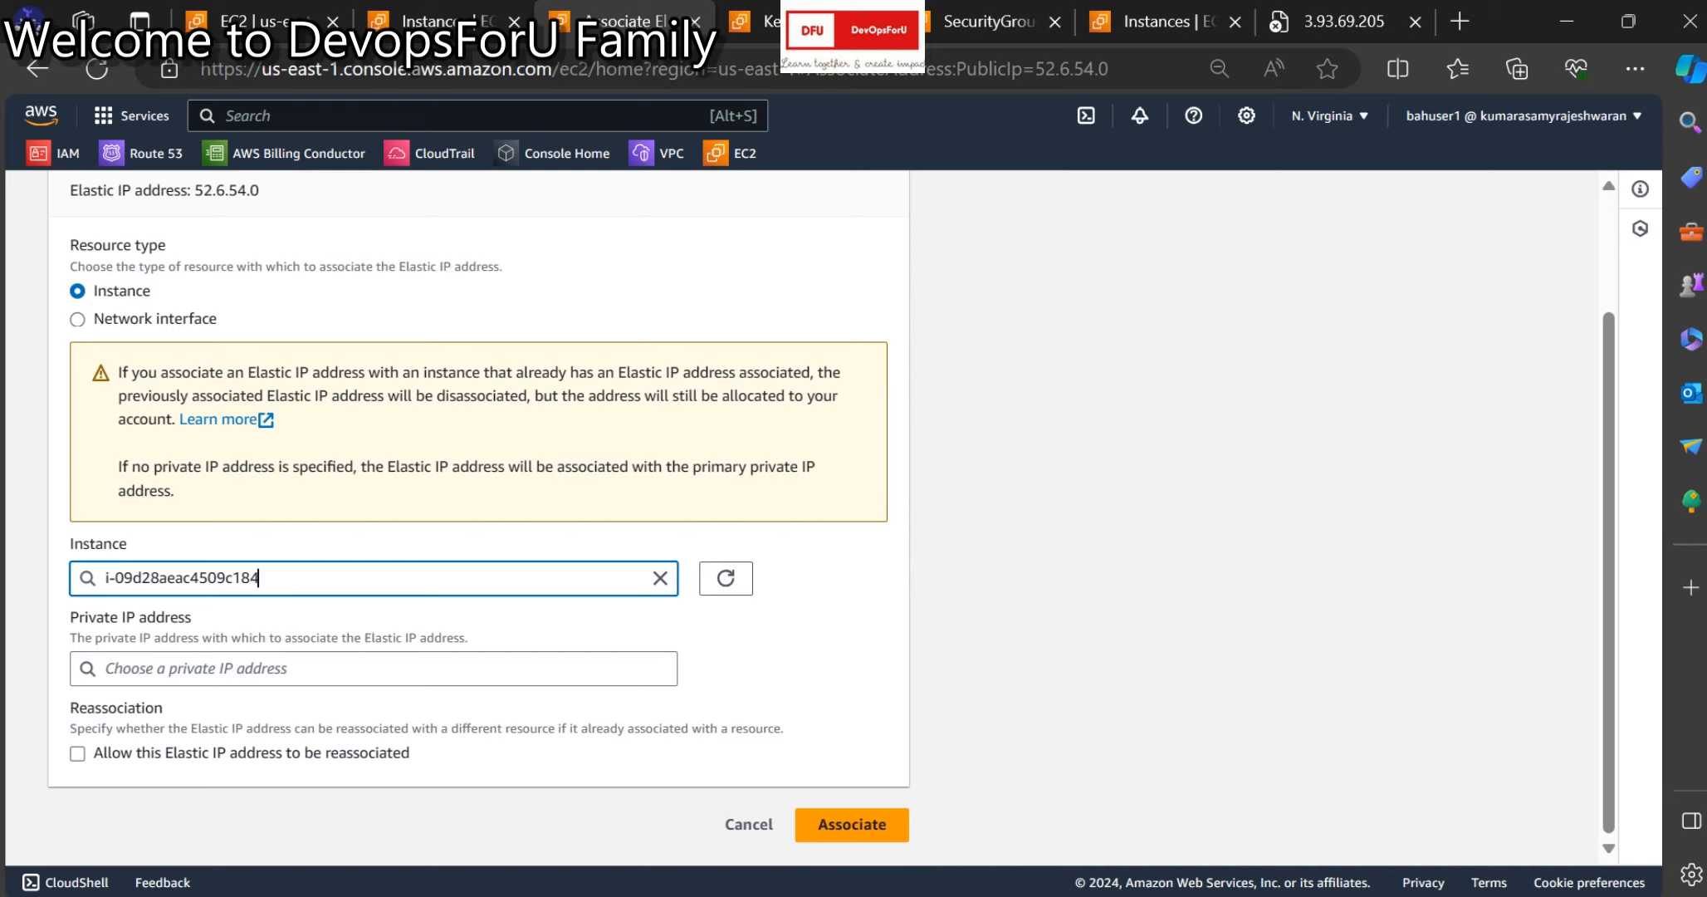
left_click(852, 825)
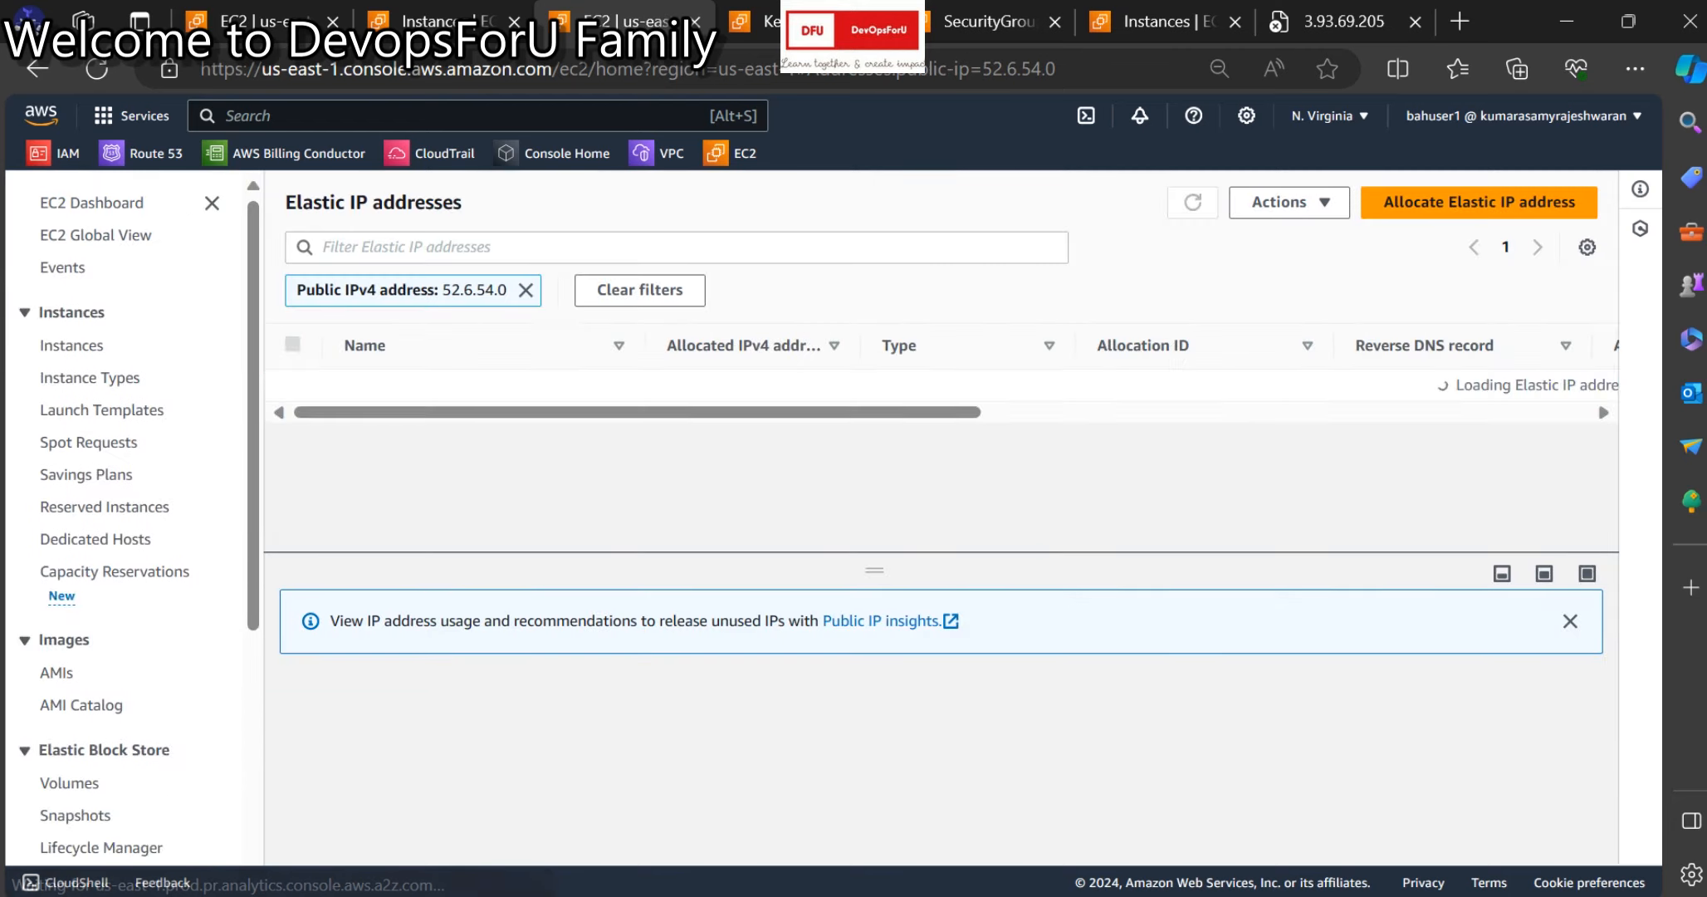
Release Elastic IP 52.6.54.0, then refresh the demo-webserver instance list's status checks.
left_click(1289, 202)
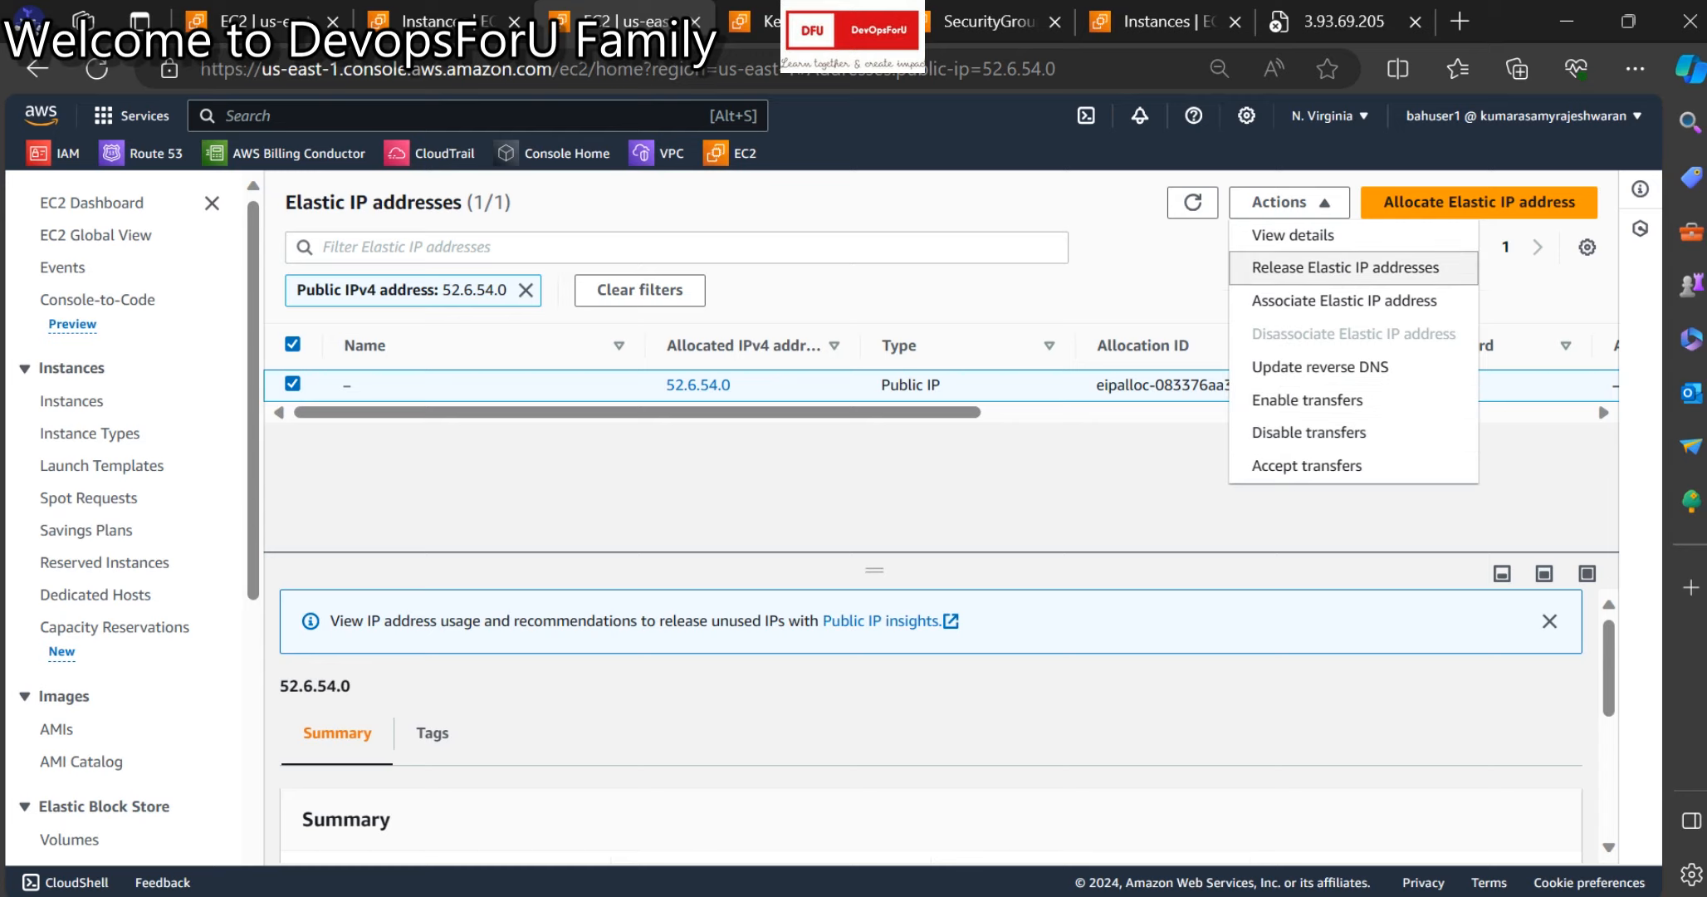
left_click(1346, 267)
left_click(1428, 673)
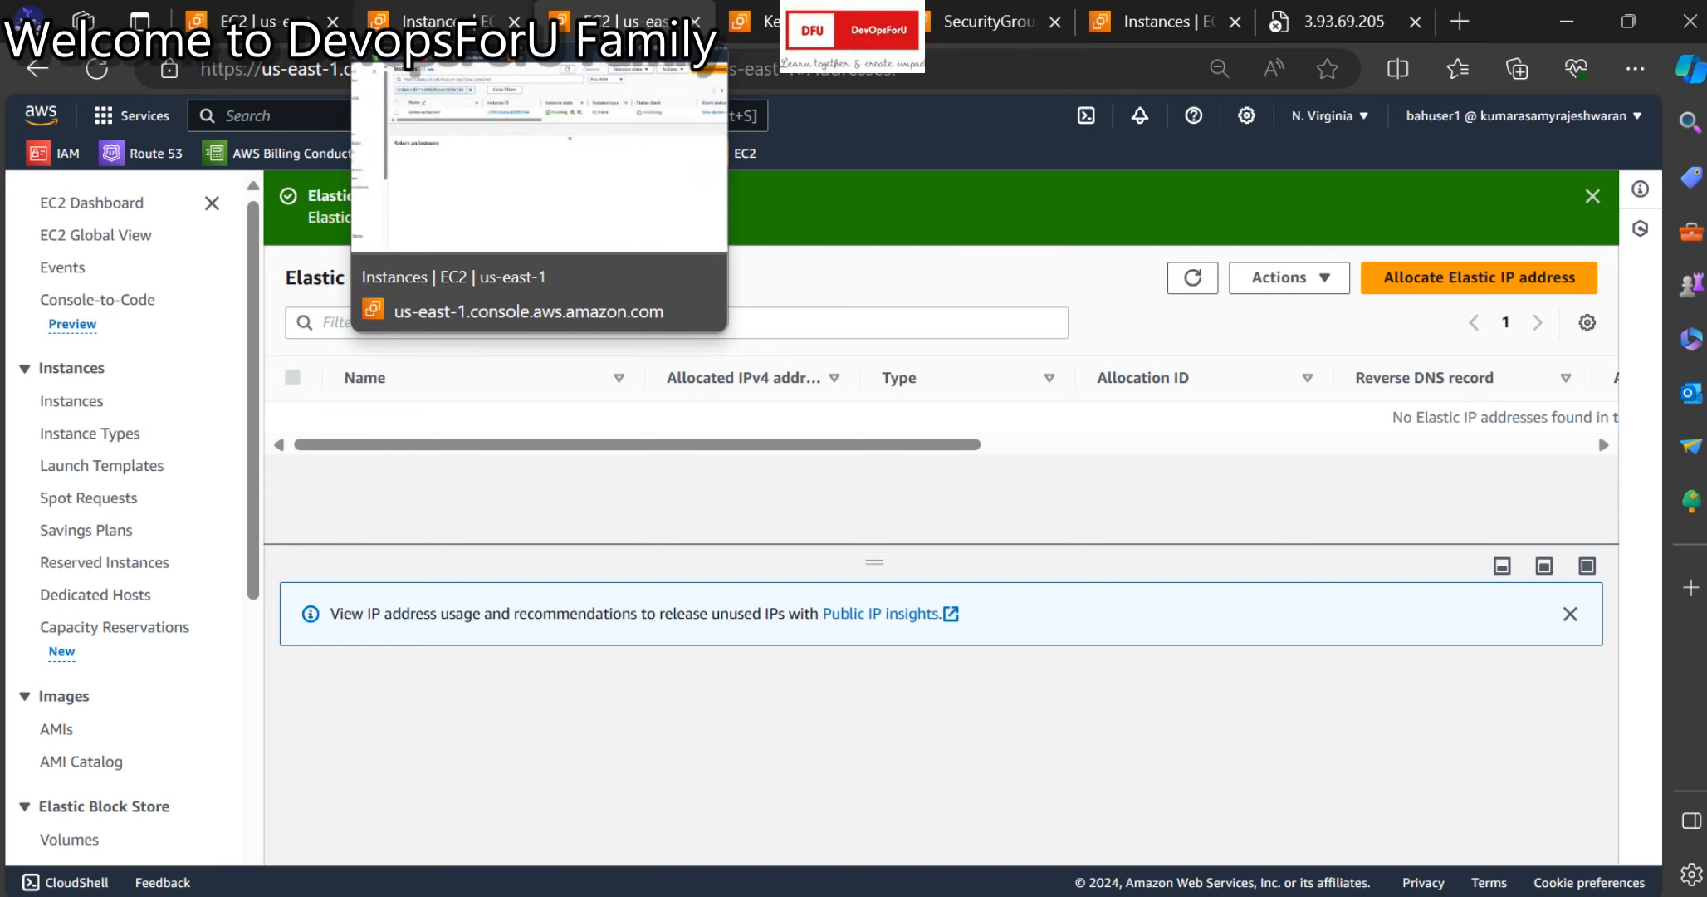
left_click(432, 21)
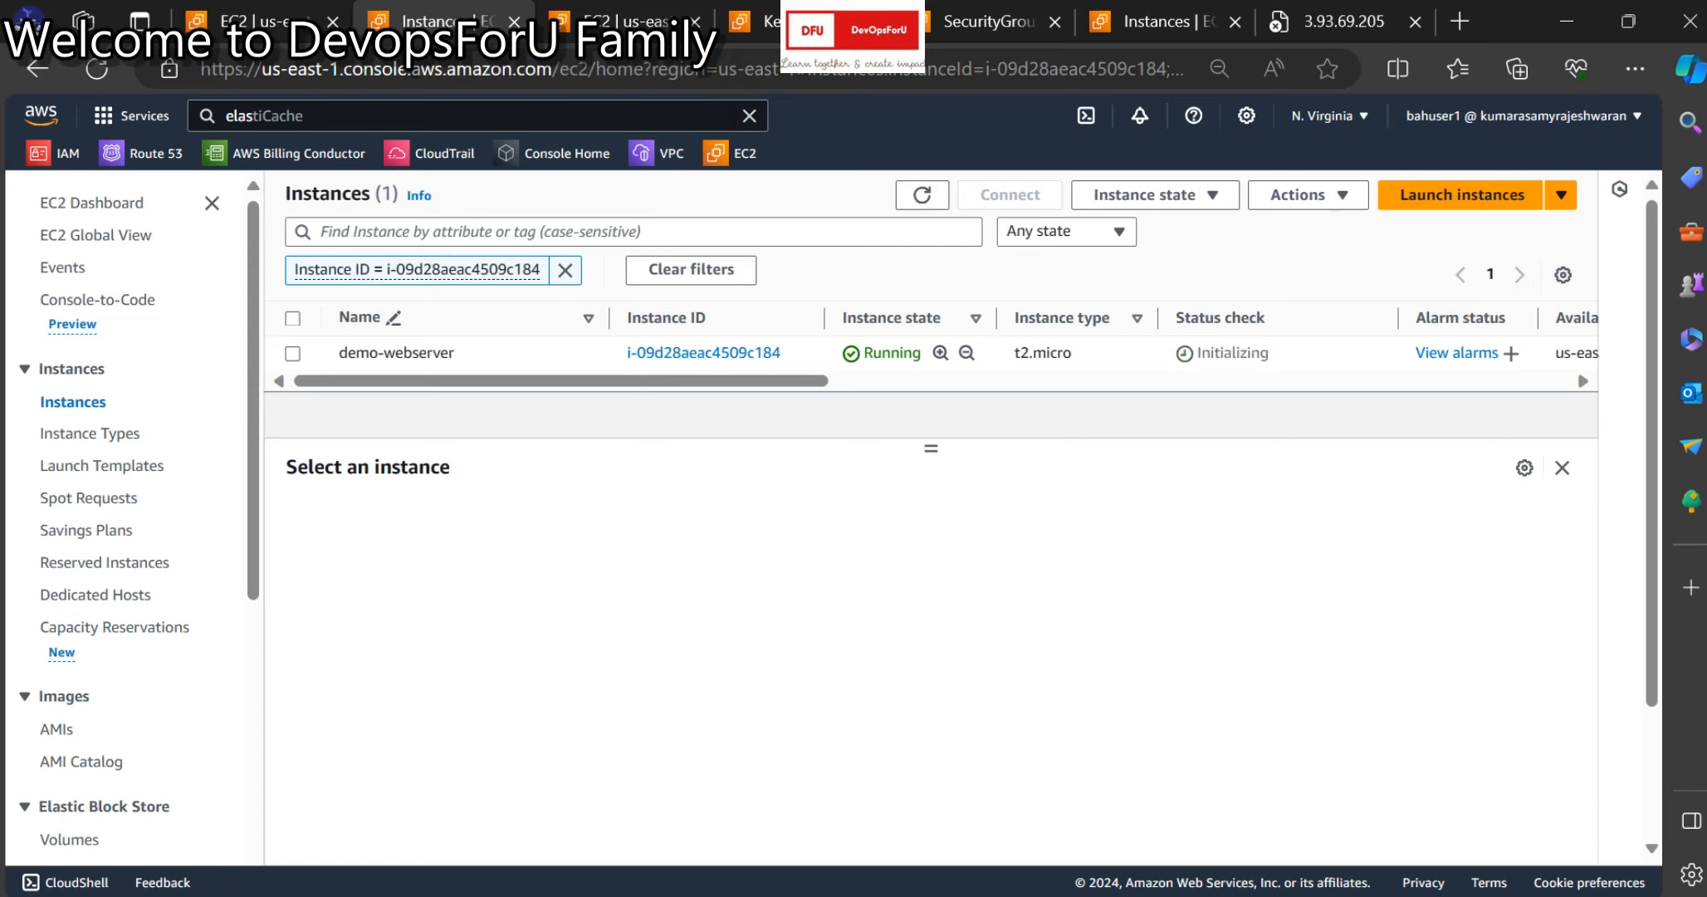
left_click(922, 195)
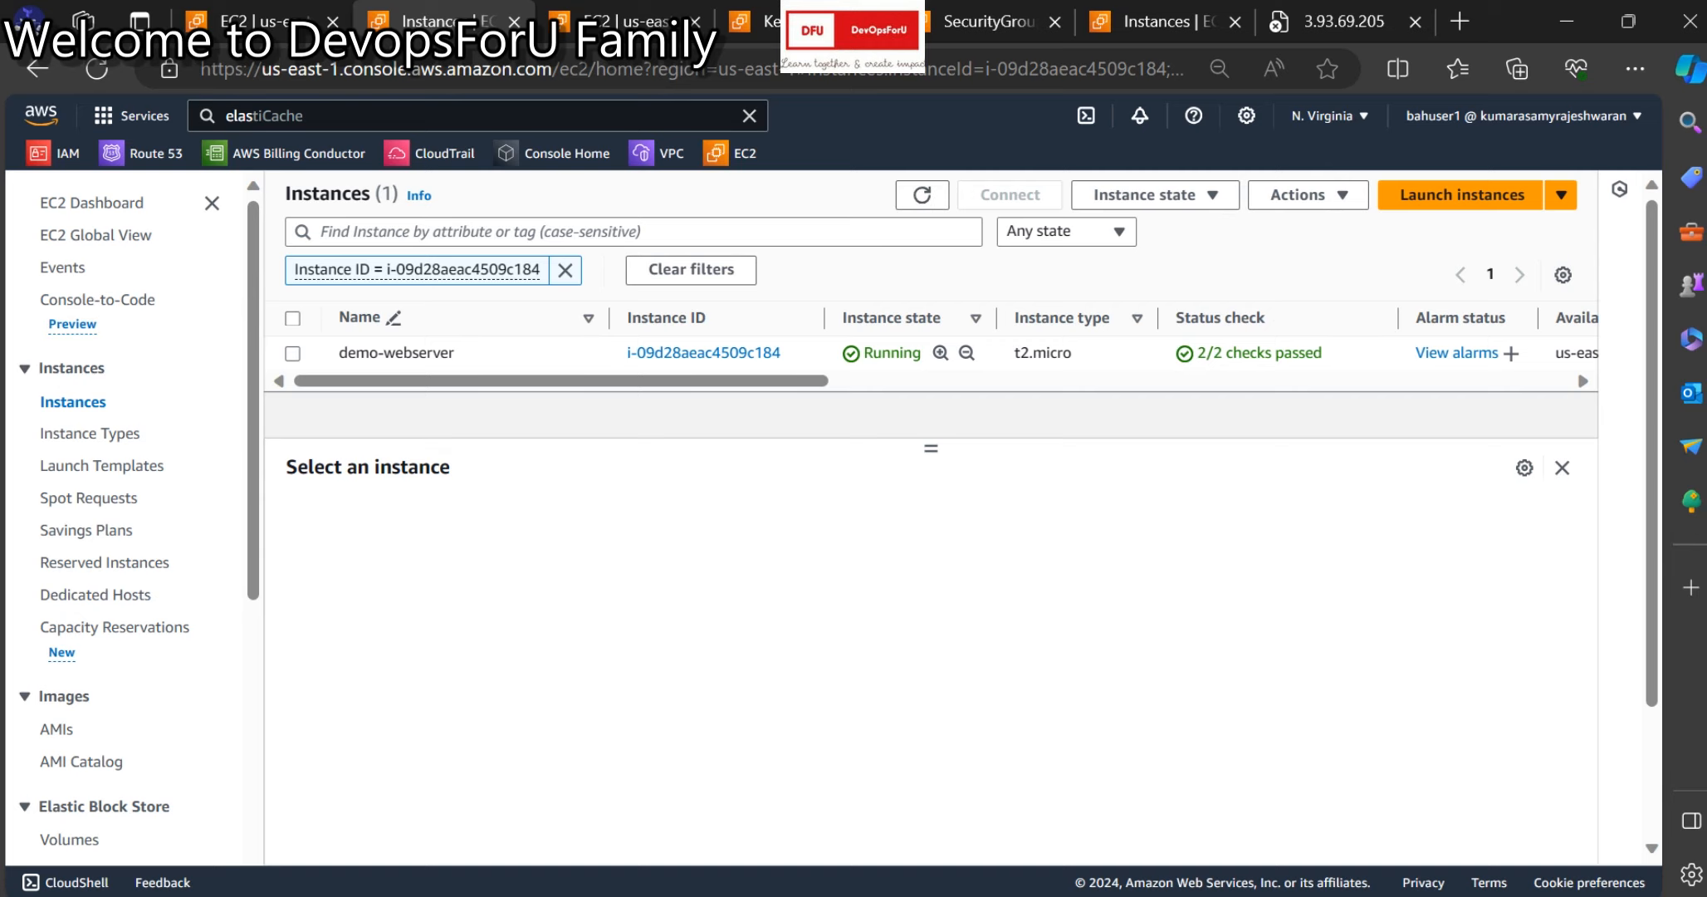
Get a screenshot of demo-webserver showing the Windows lock screen, then open its summary page.
left_click(292, 353)
left_click(1308, 194)
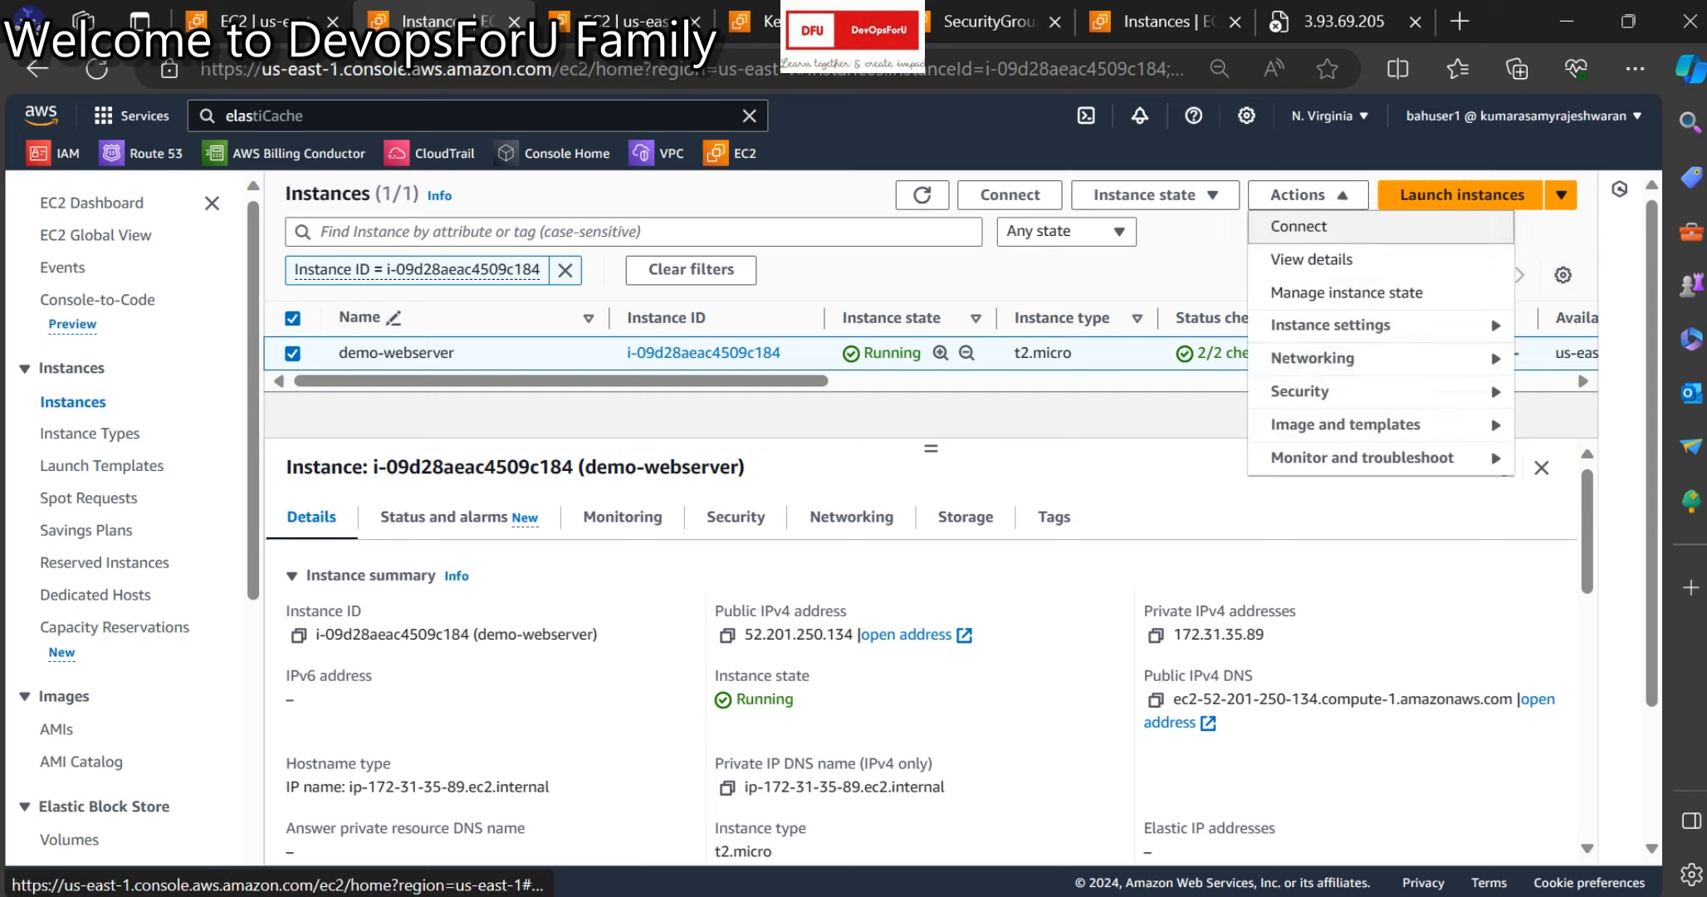
left_click(1362, 459)
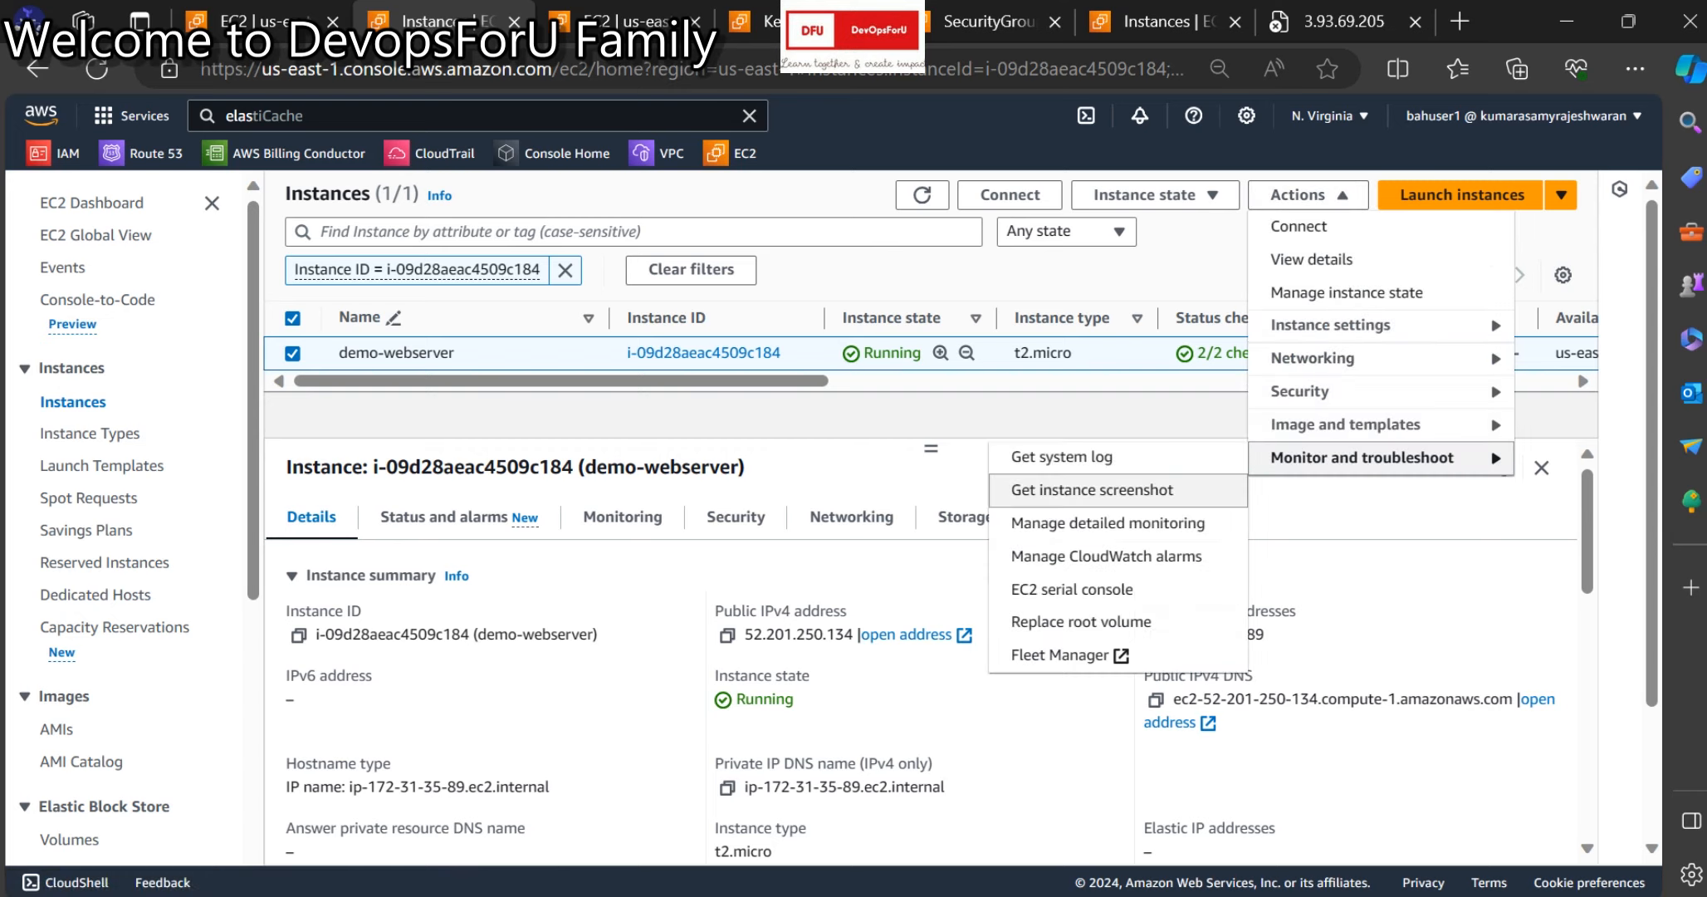
left_click(1092, 490)
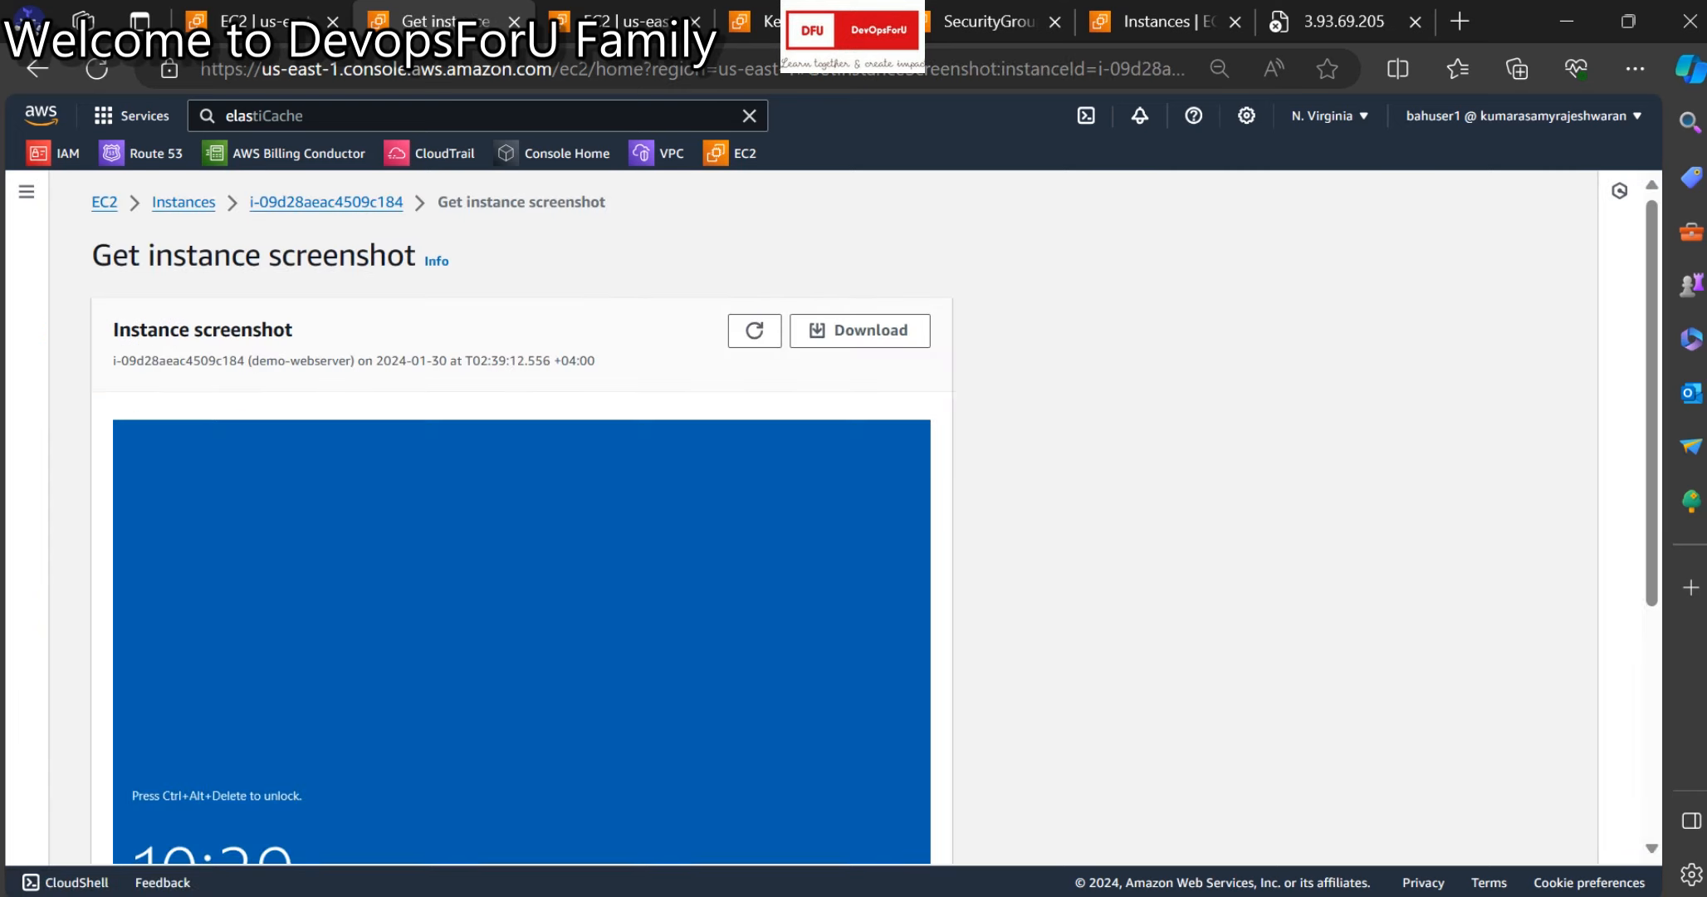
scroll(524, 531, "down", 3)
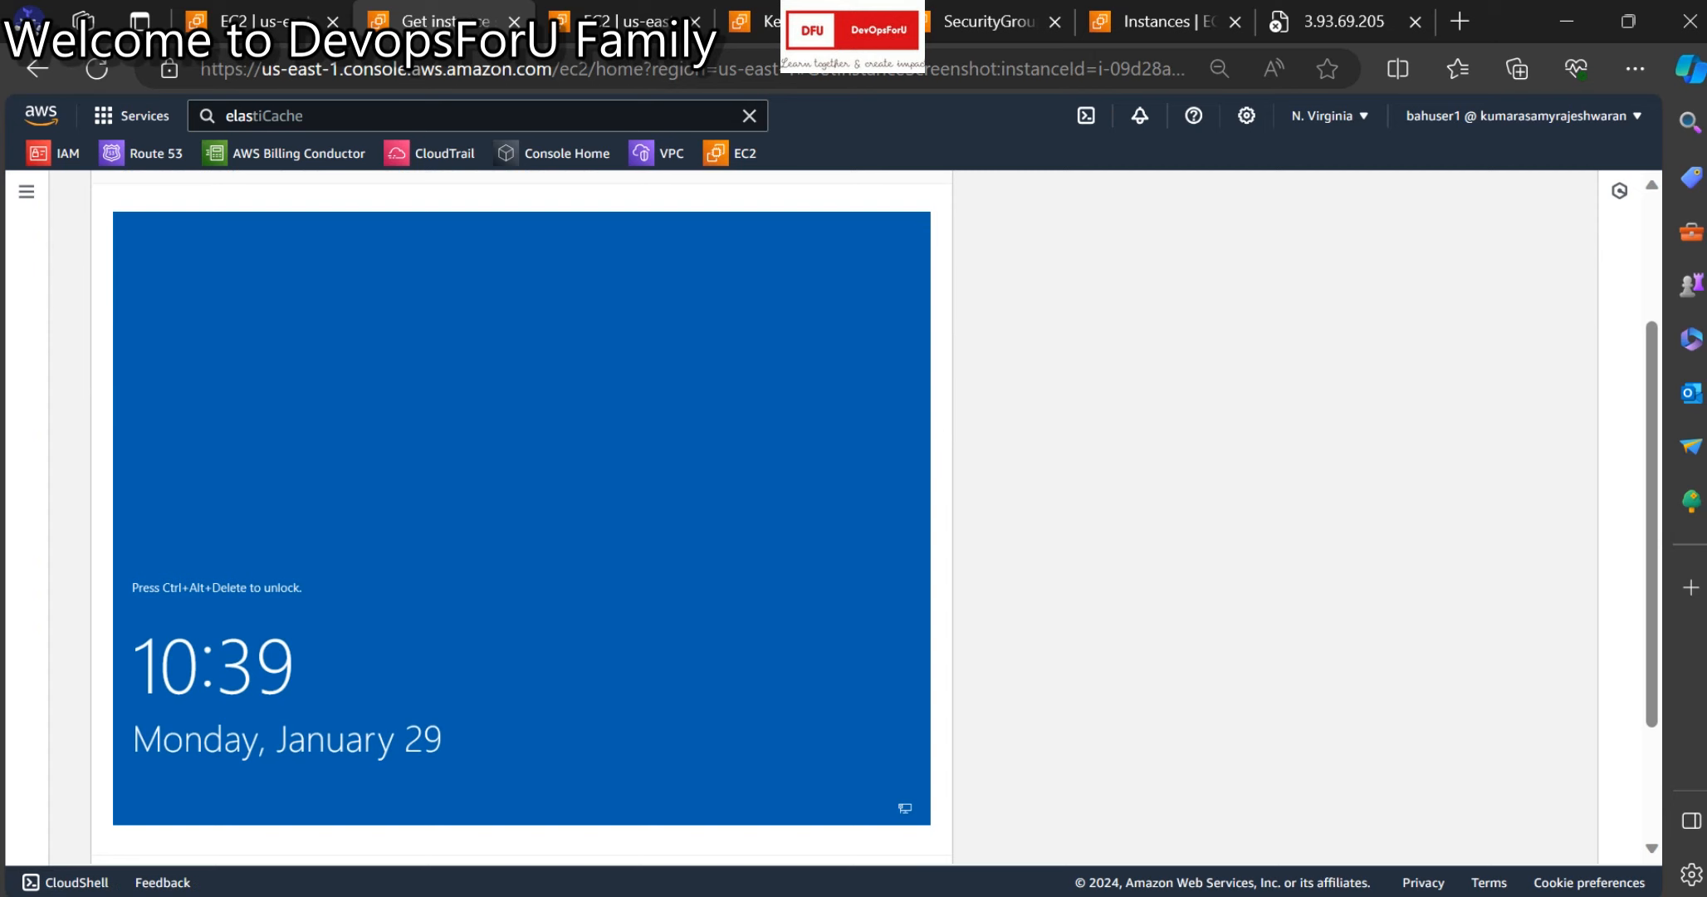
scroll(523, 532, "up", 3)
left_click(325, 199)
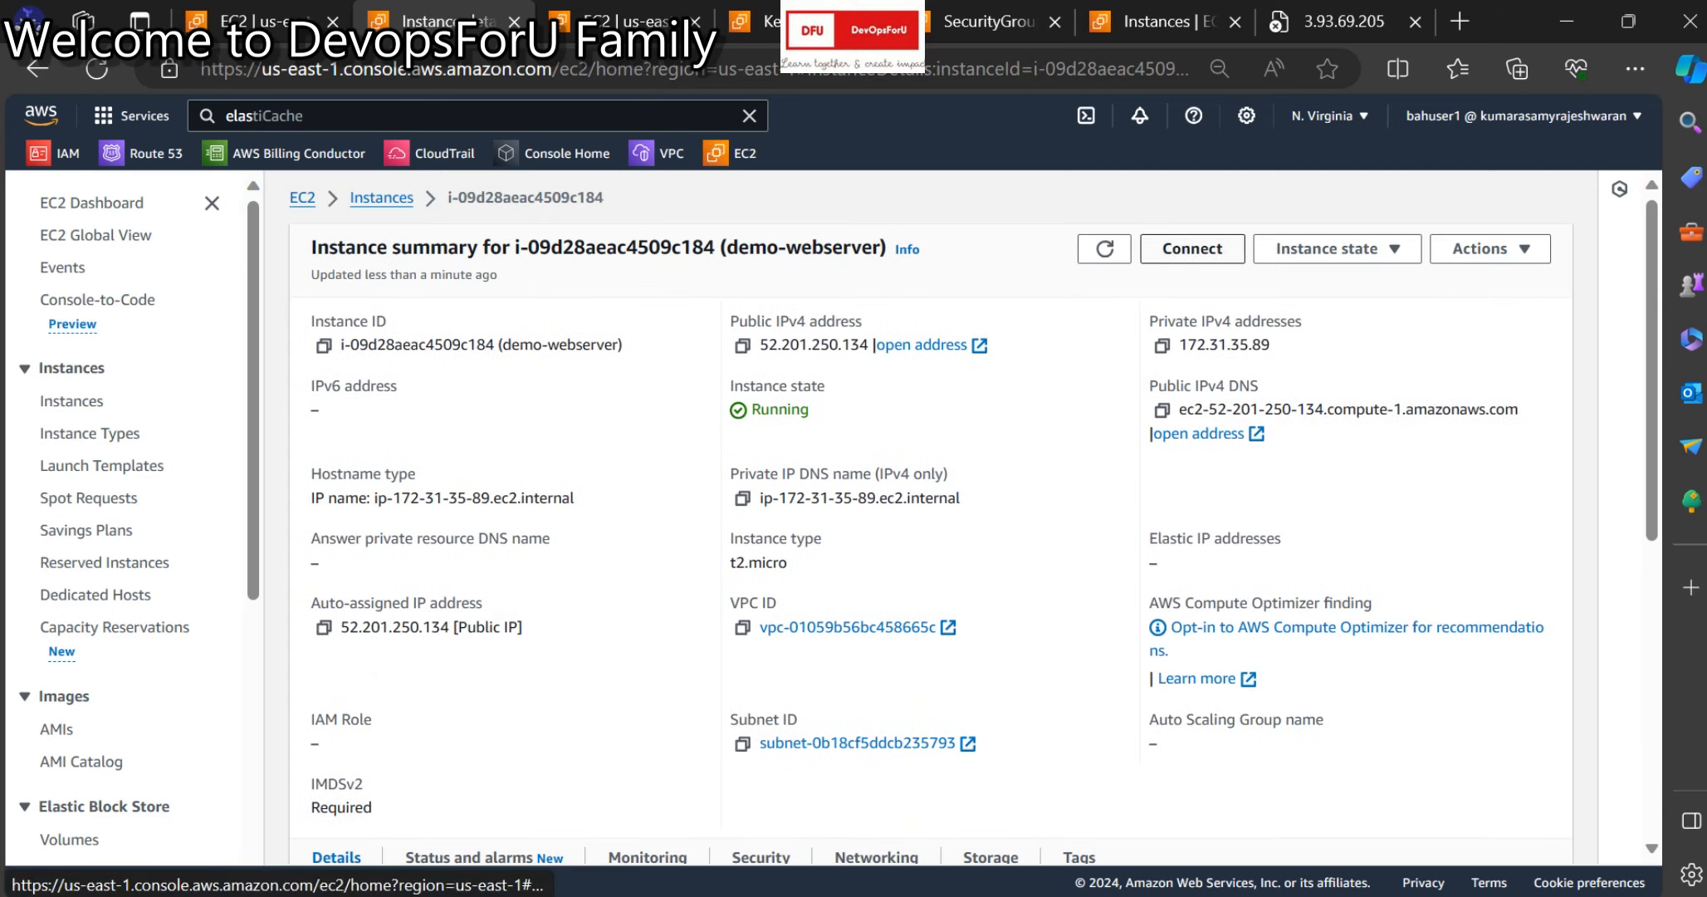
Start the RDP client connection for demo-webserver and choose Get password.
left_click(1192, 249)
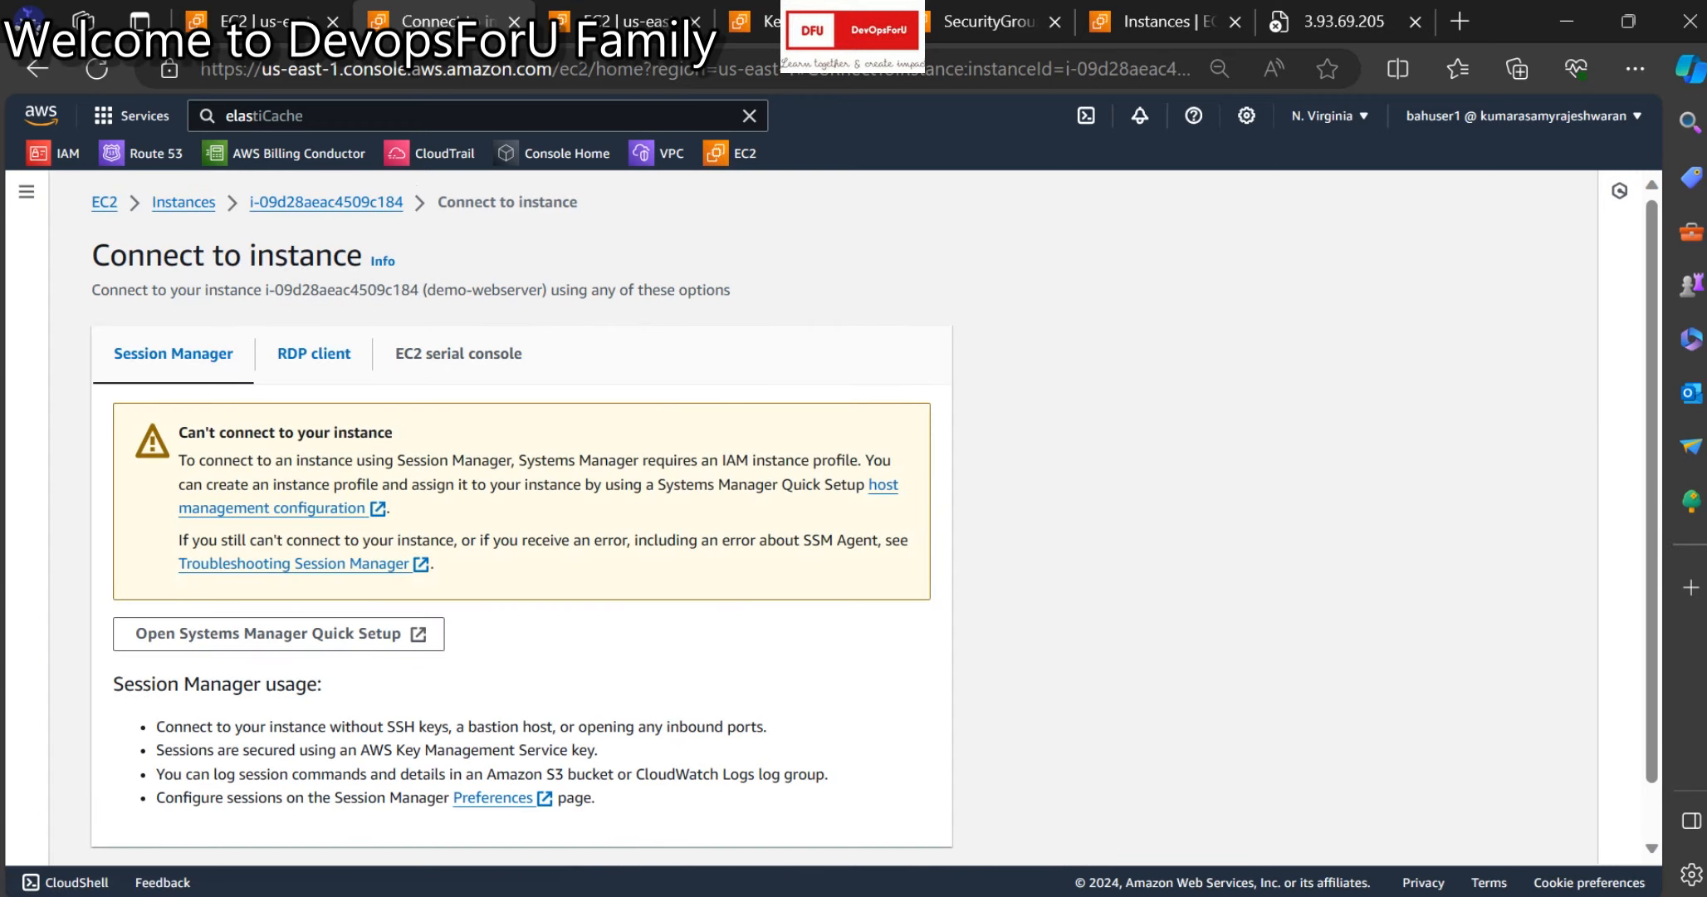
left_click(314, 353)
scroll(524, 515, "down", 3)
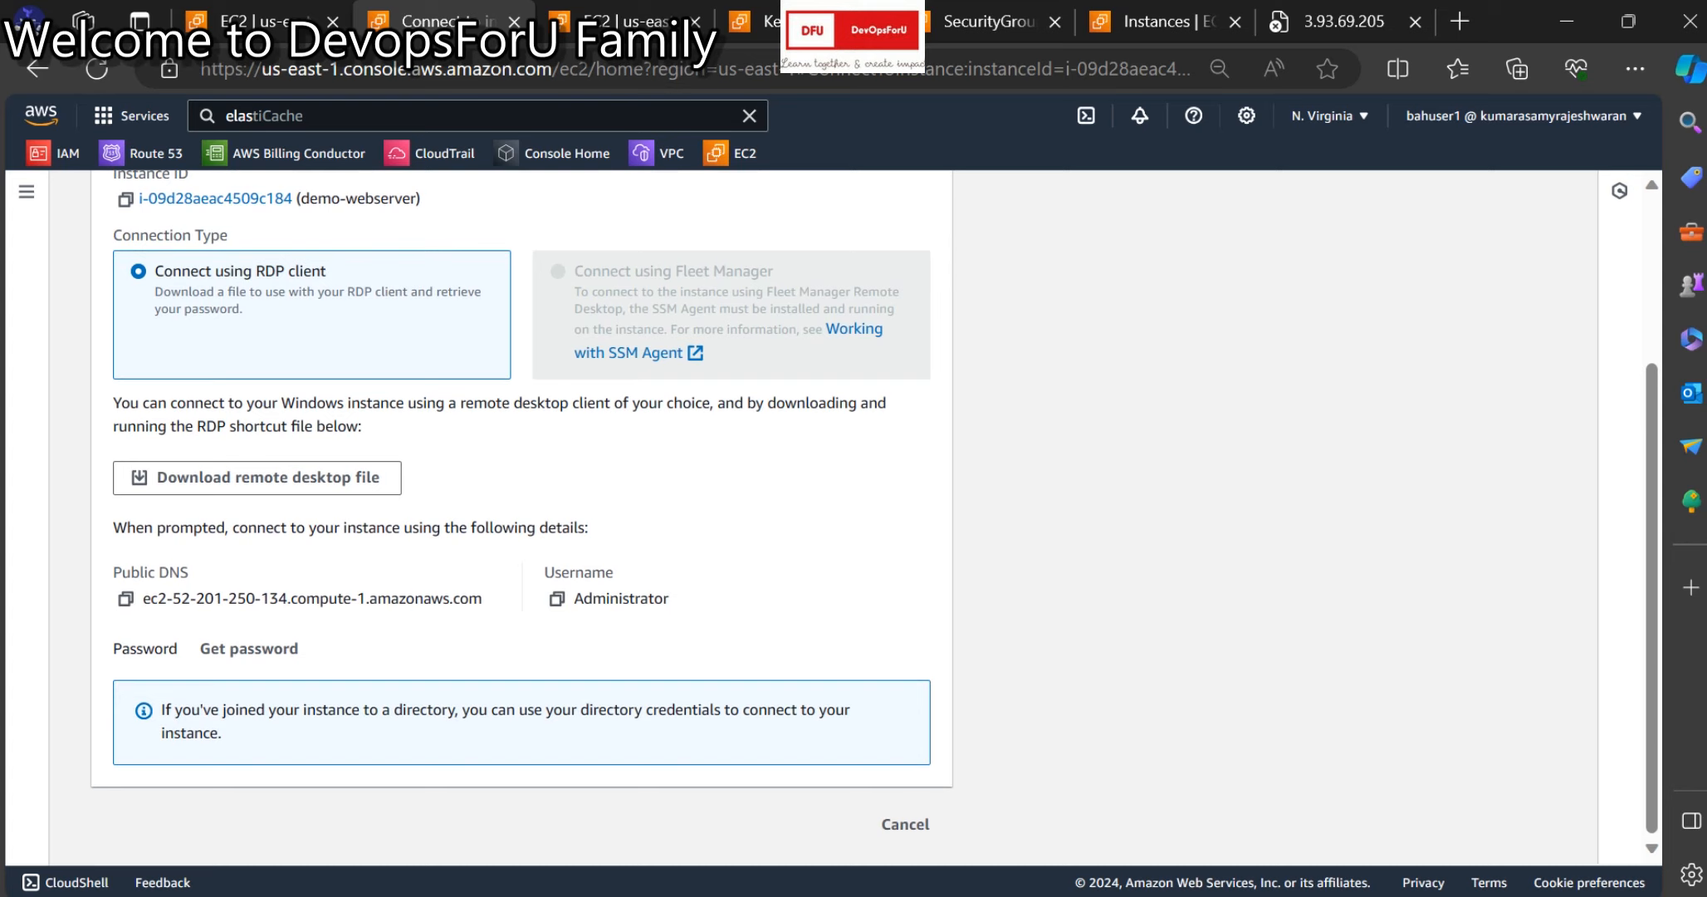
scroll(249, 648, "up", 2)
scroll(249, 648, "down", 2)
left_click(249, 649)
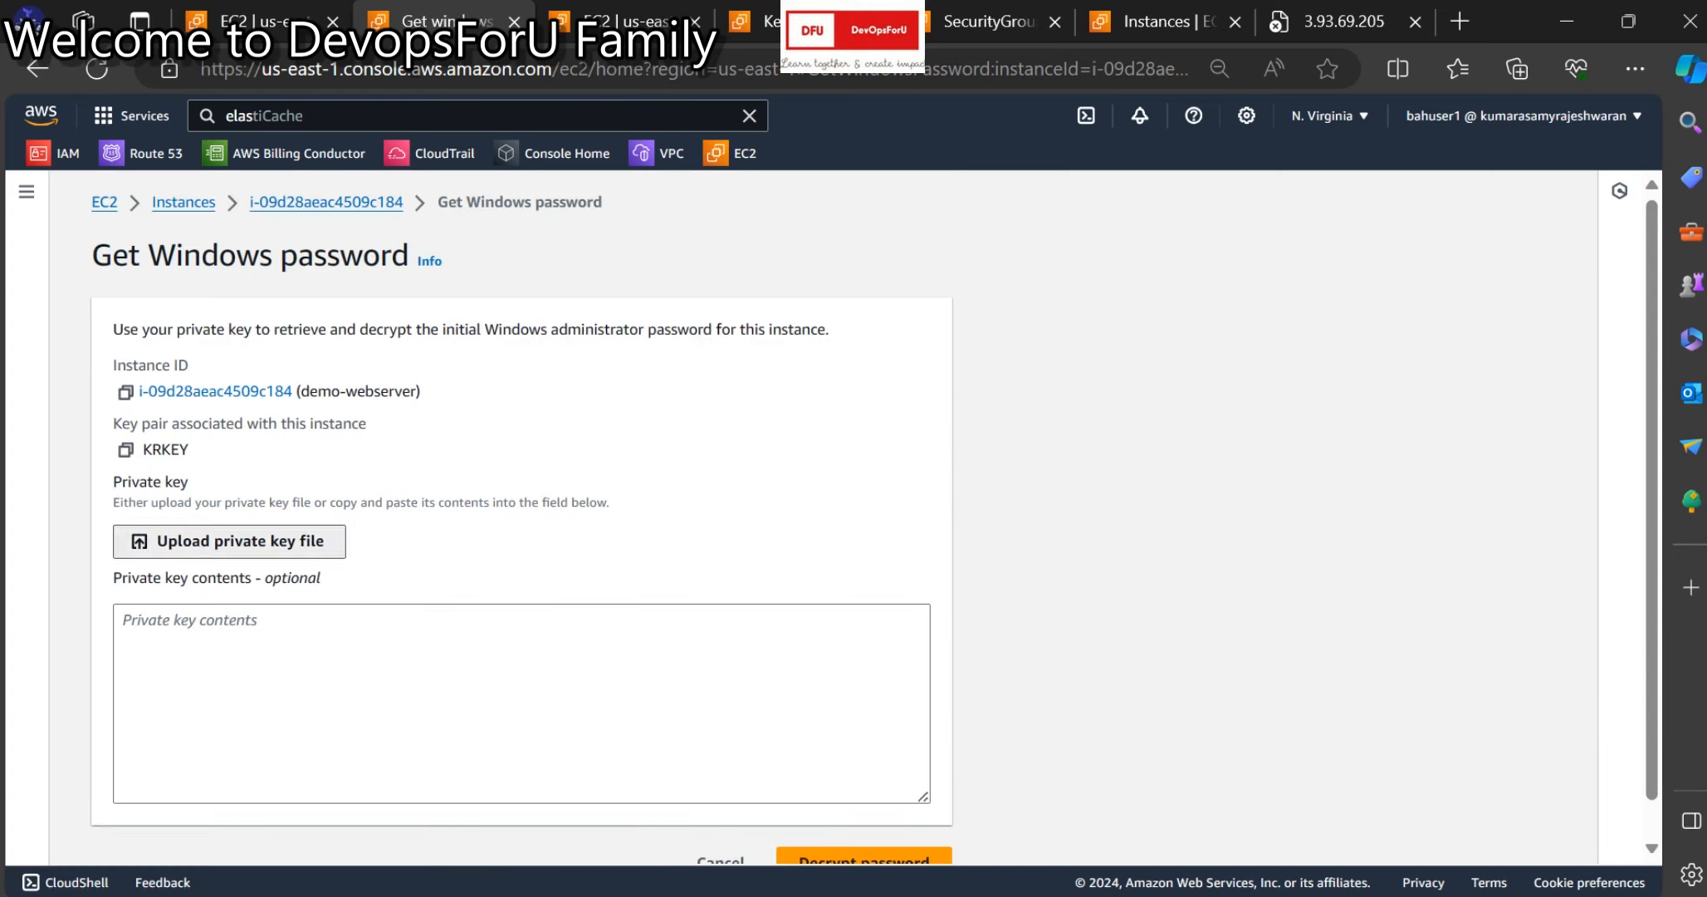
Upload KRKEY.pem, decrypt the Administrator password and copy it.
left_click(229, 541)
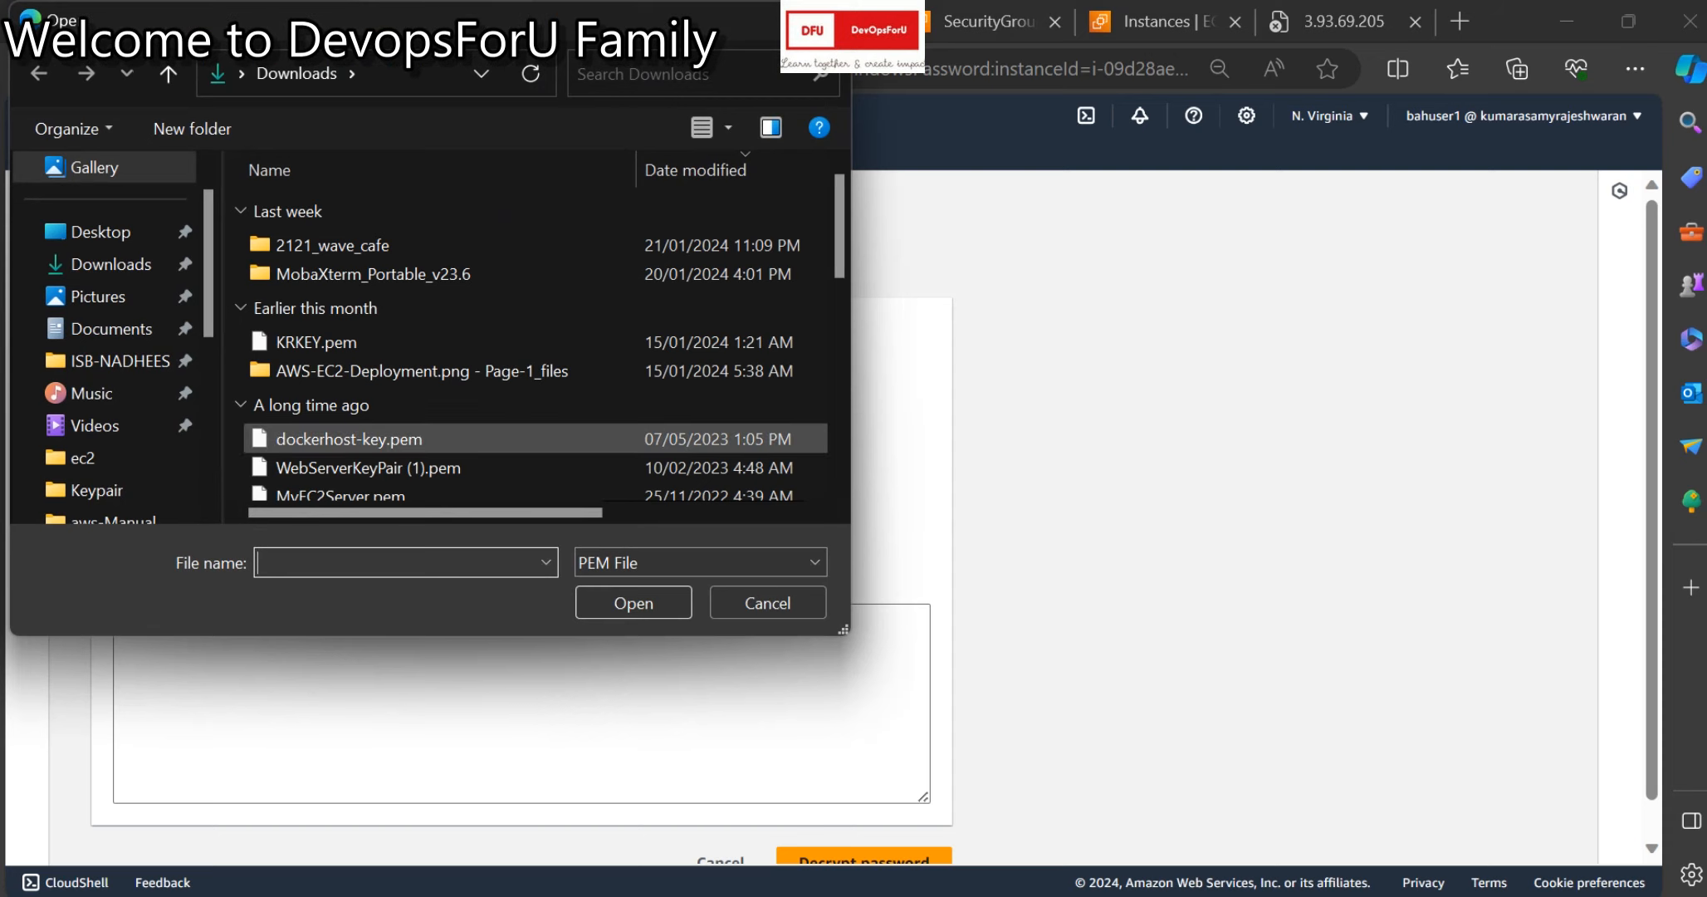
left_click(317, 342)
left_click(633, 603)
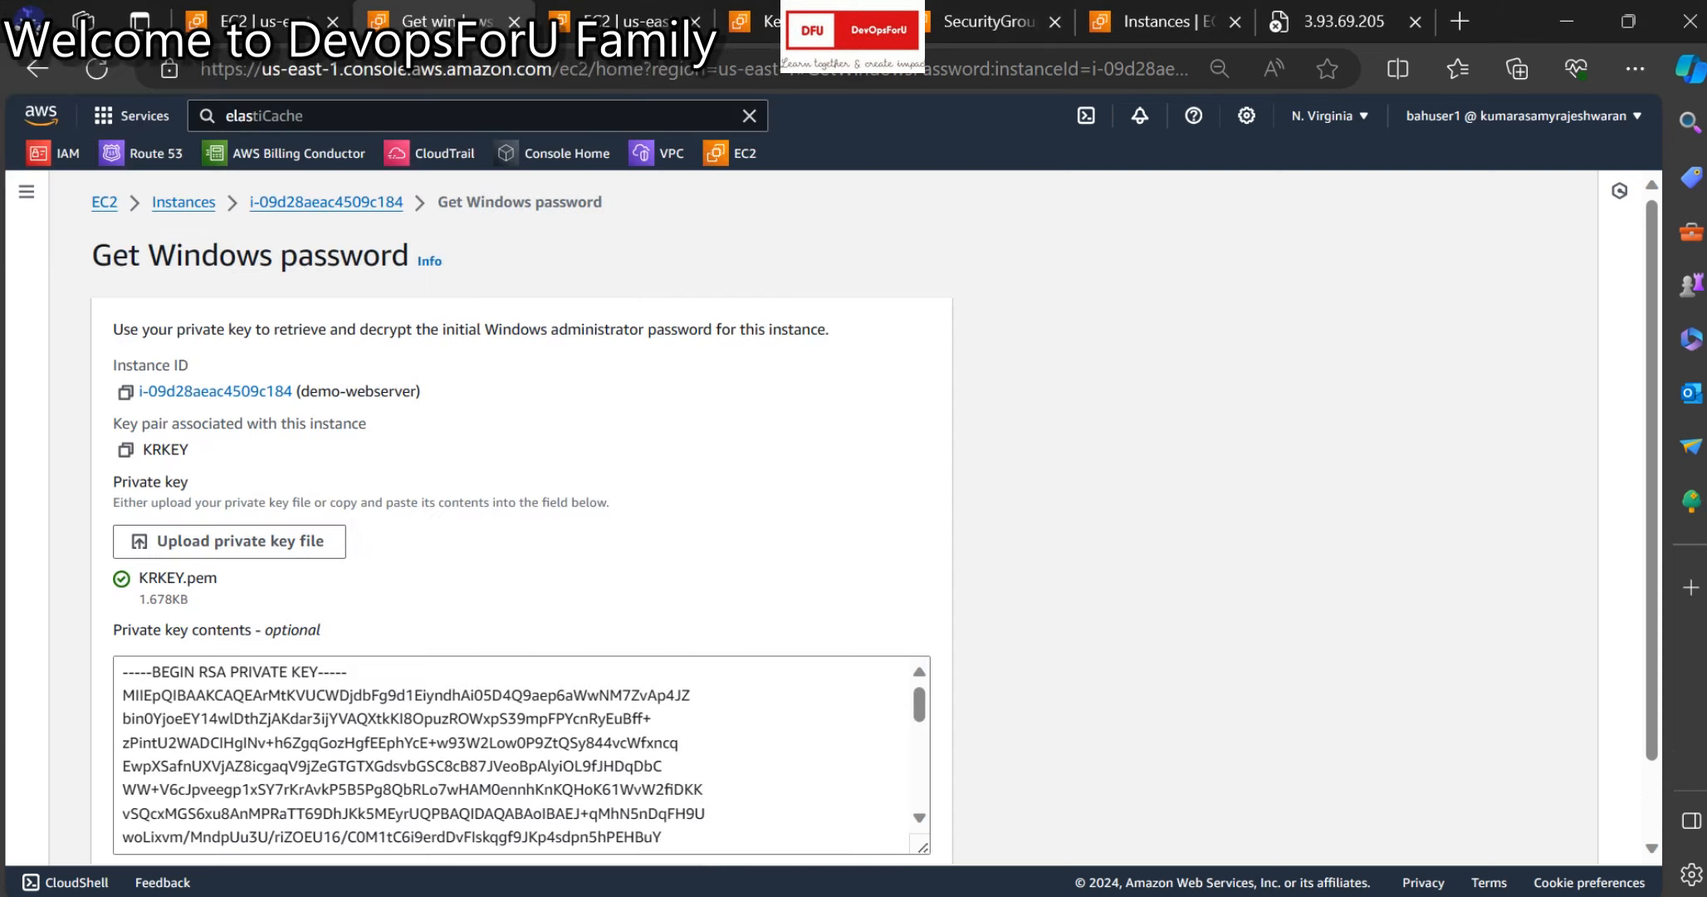
scroll(634, 603, "down", 3)
left_click(865, 823)
scroll(865, 823, "down", 3)
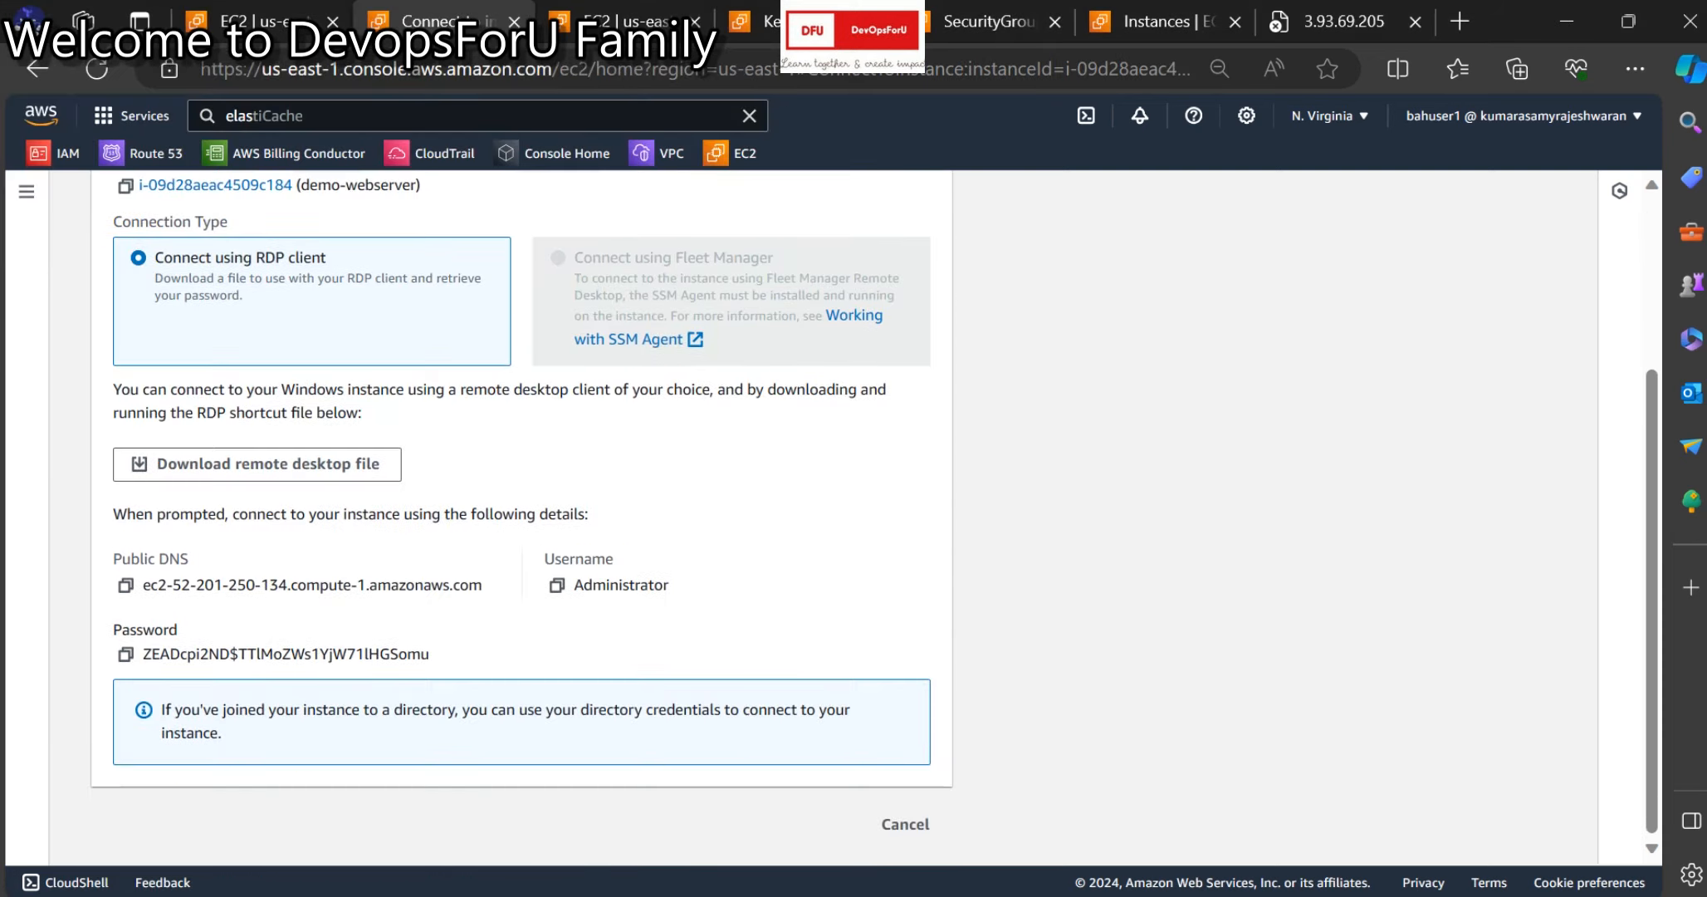
left_click(126, 654)
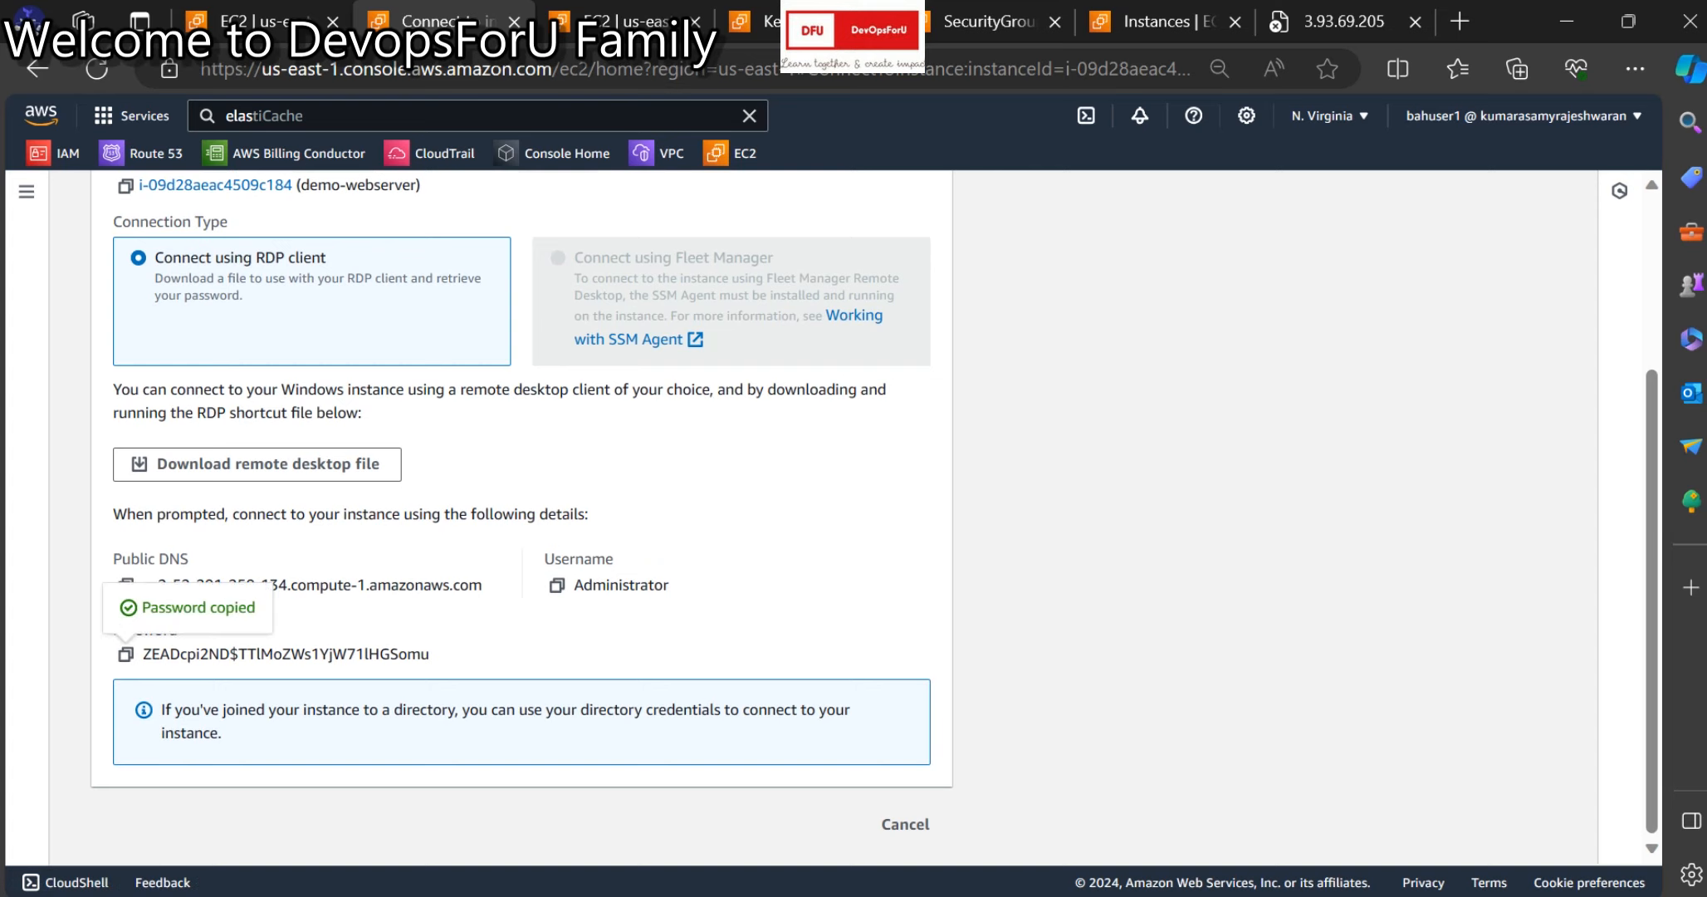
Paste the password into Notepad, then return to demo-webserver's instance summary.
key("super+r")
type("notepad")
key("Return")
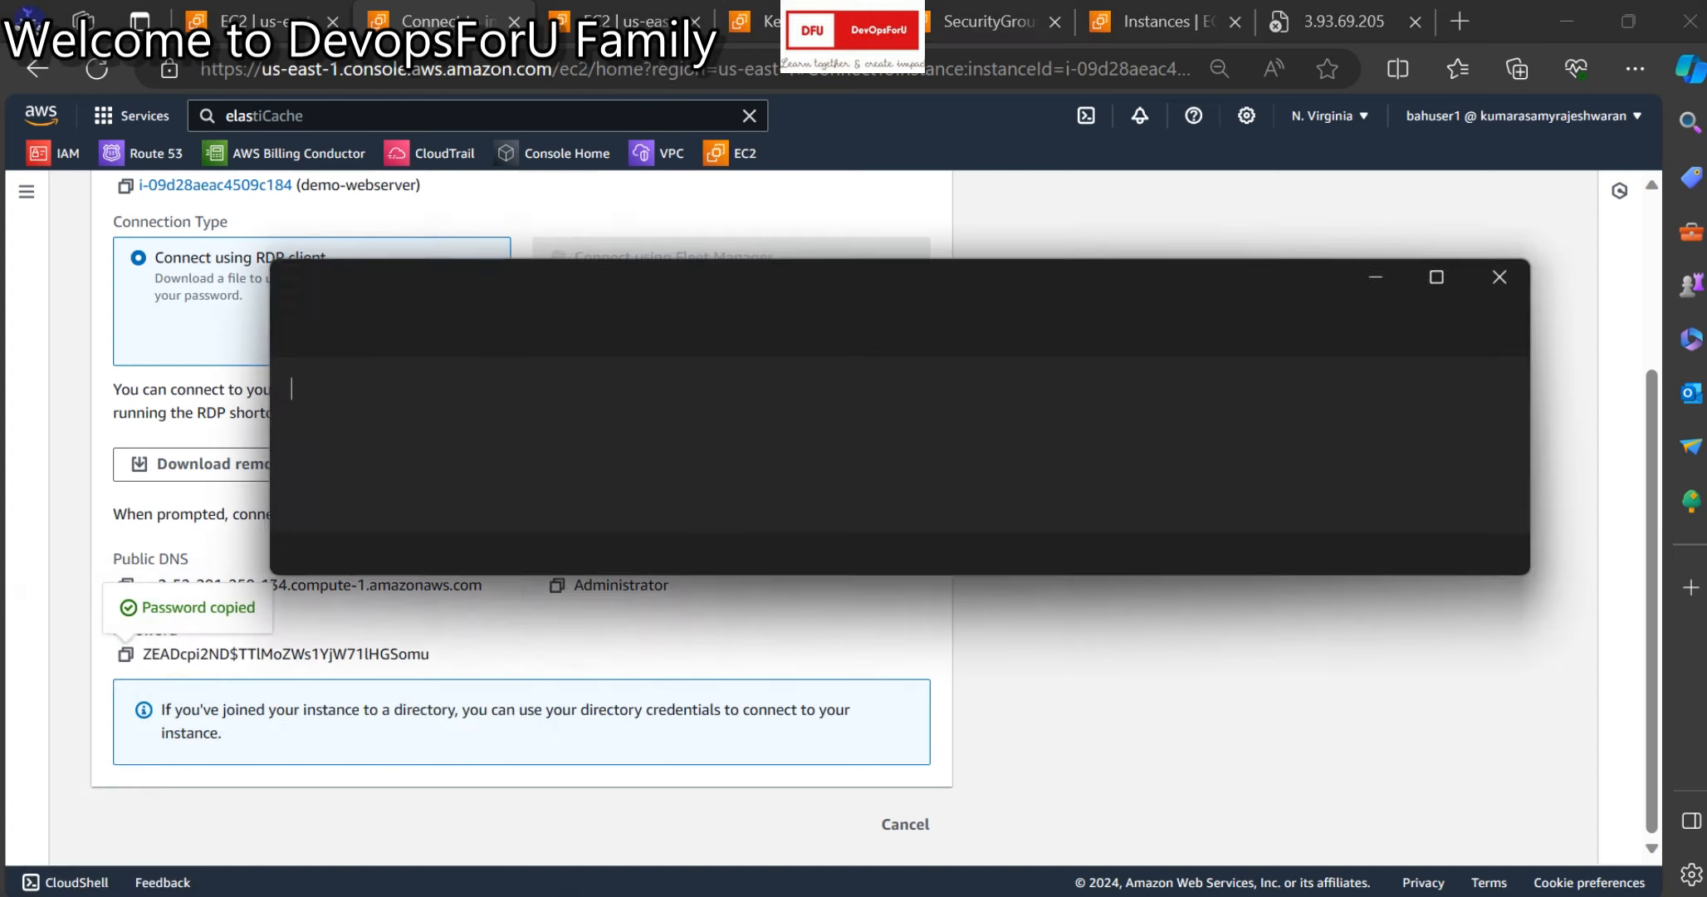
key("ctrl+v")
left_click(1382, 275)
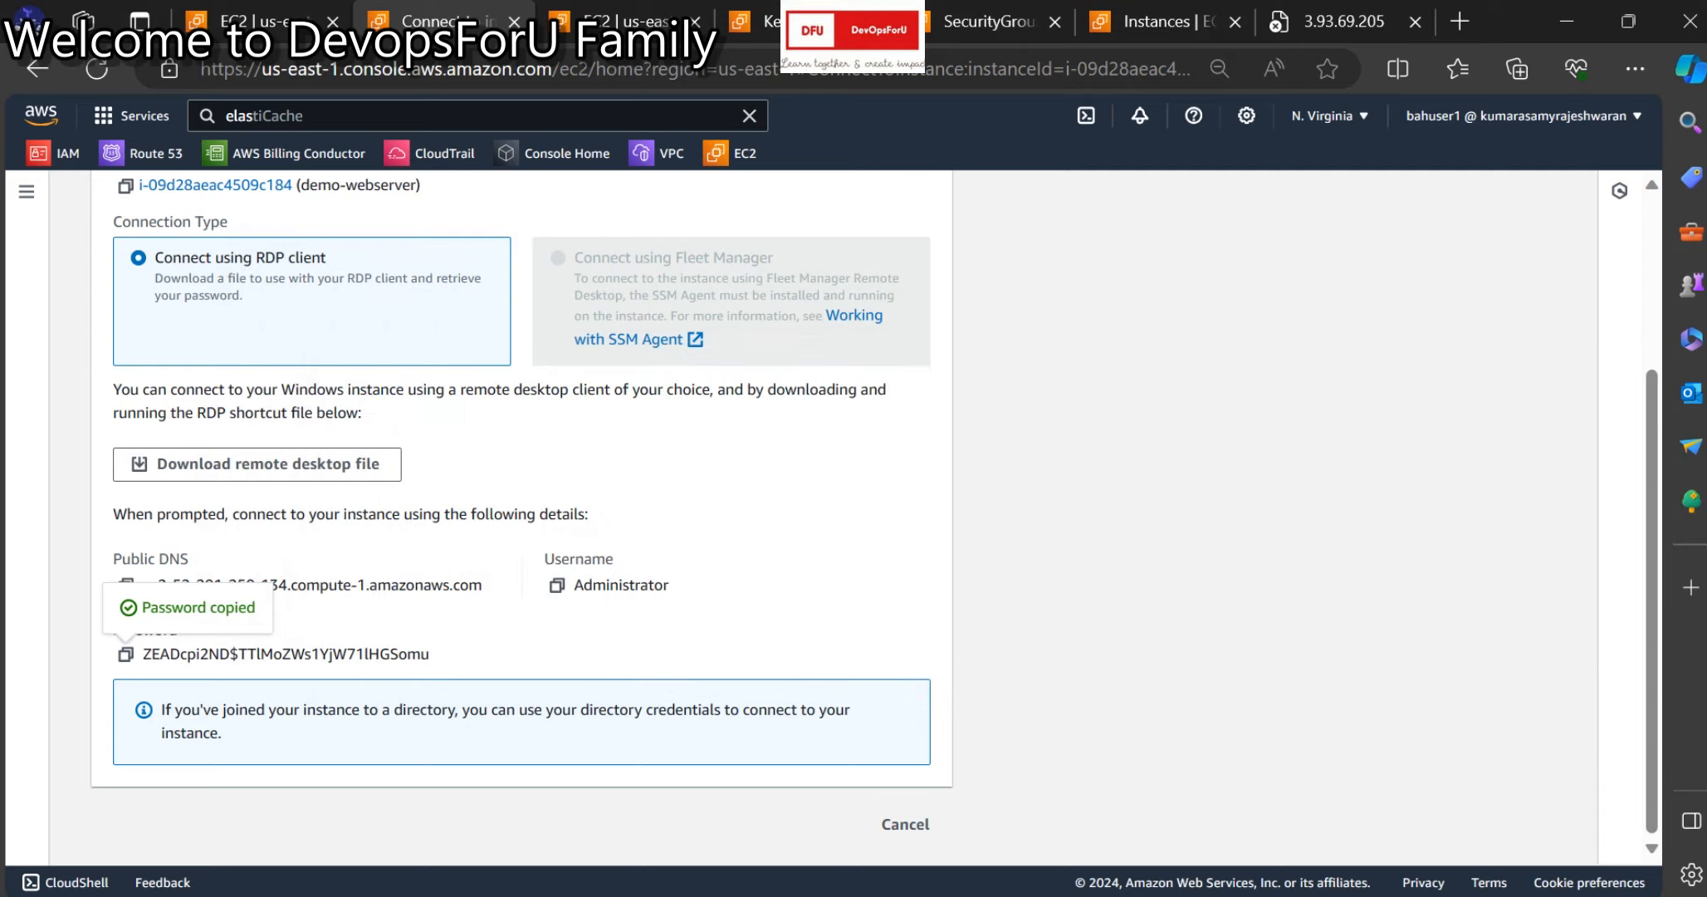
scroll(333, 203, "up", 3)
left_click(332, 203)
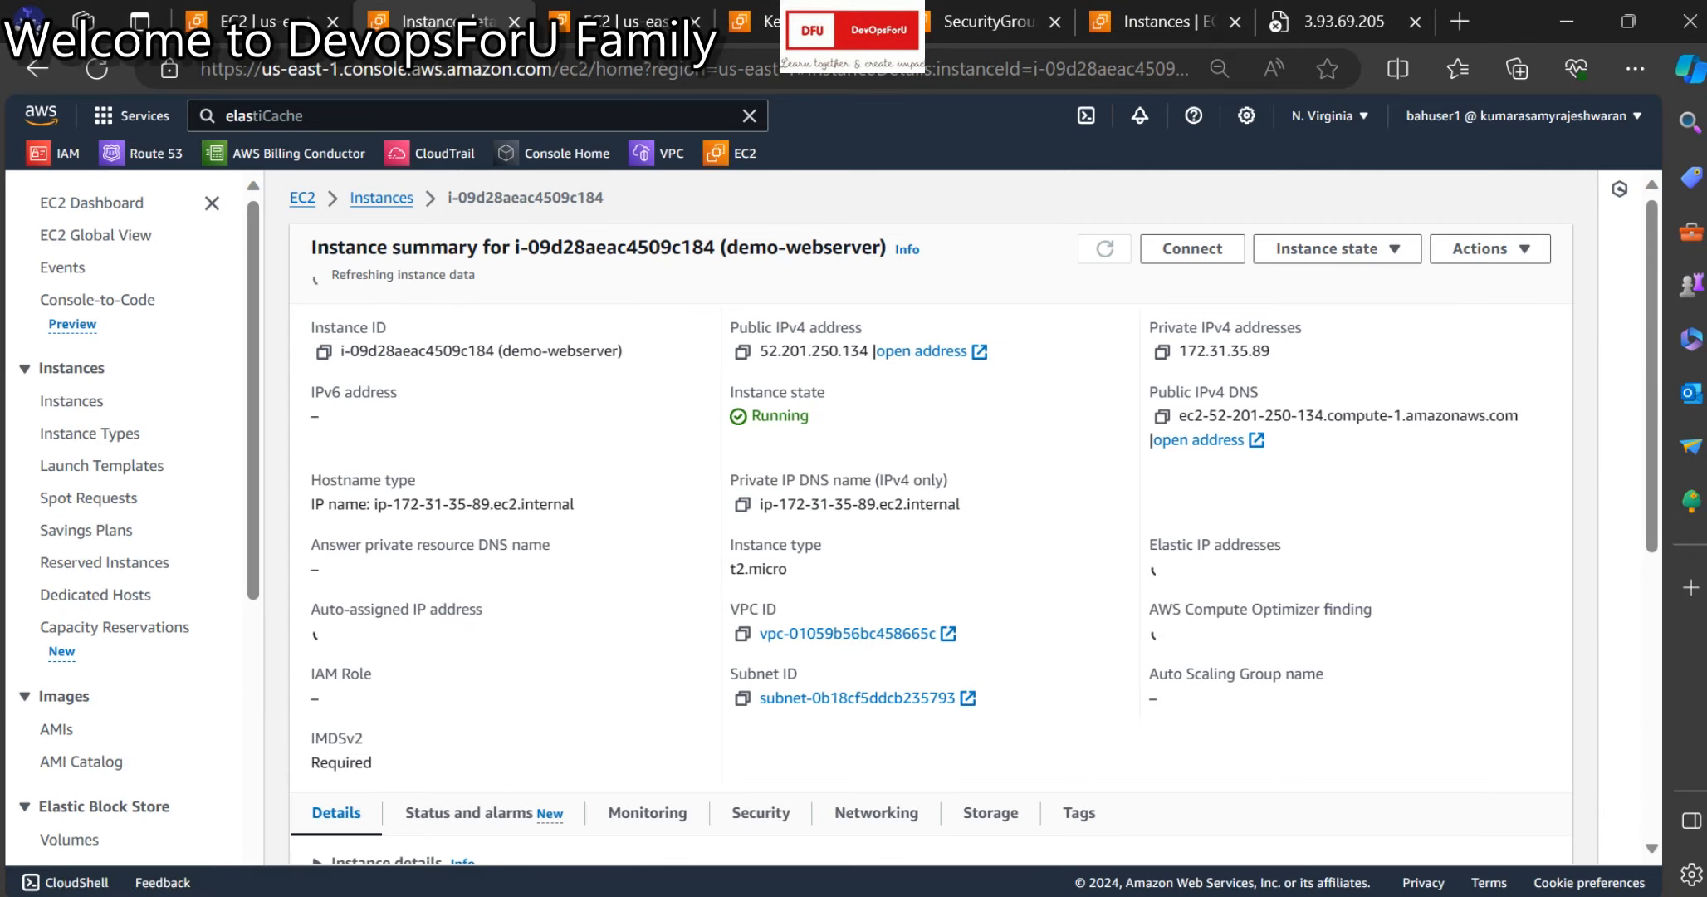
scroll(930, 515, "down", 5)
scroll(930, 515, "down", 2)
scroll(930, 514, "up", 5)
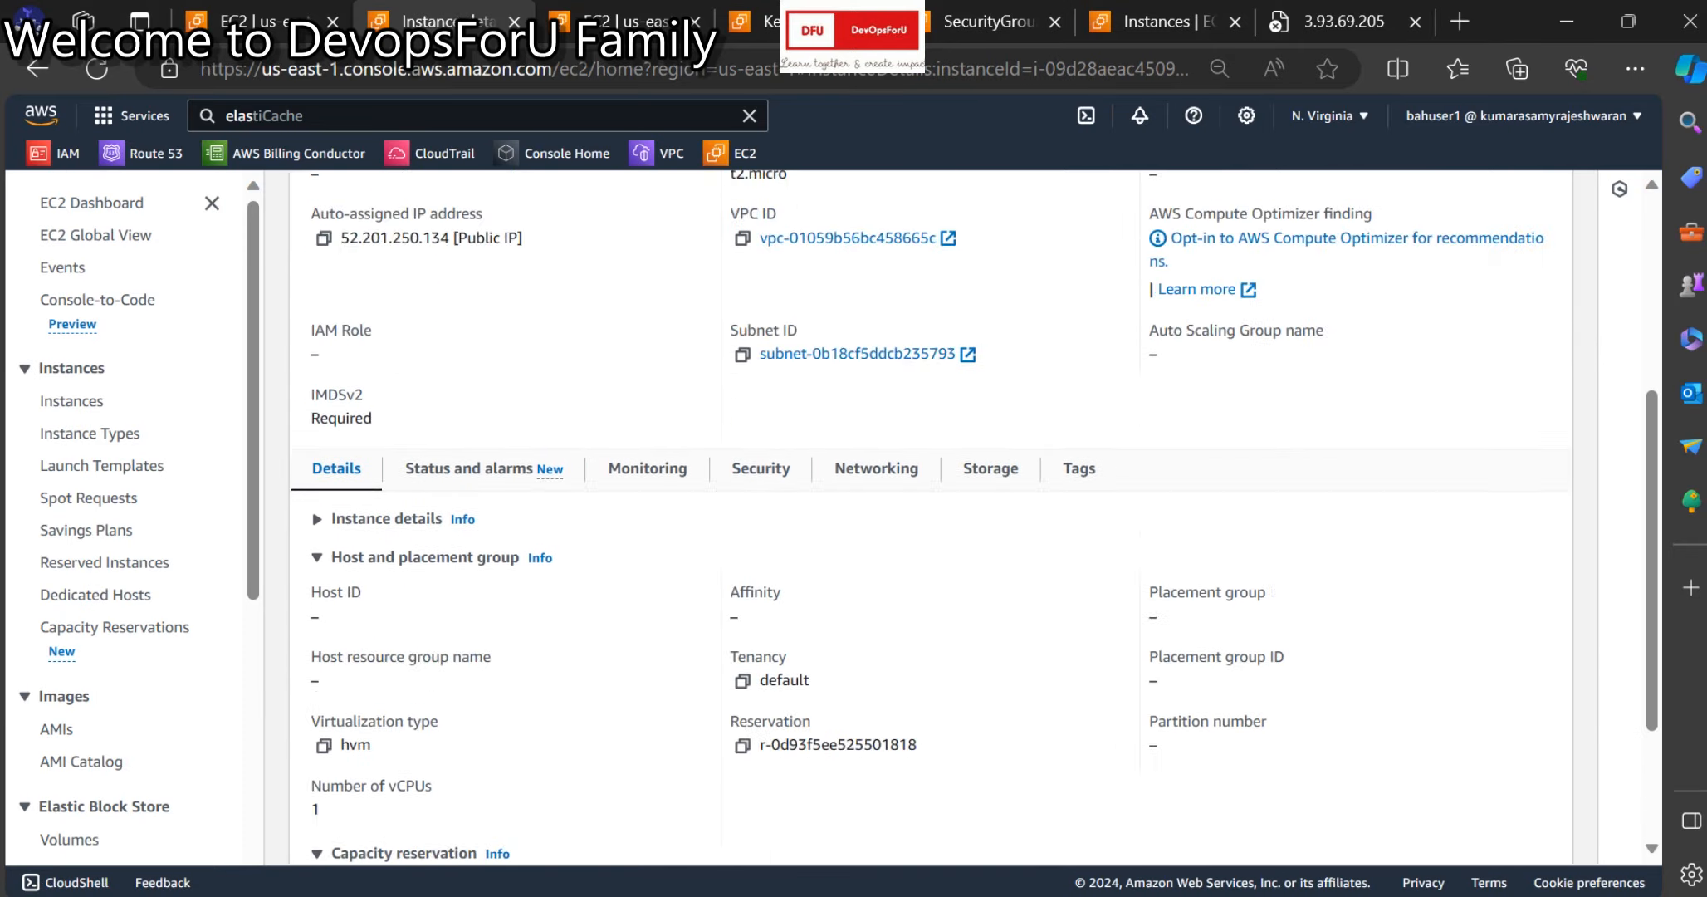
Copy the public IPv4 52.201.250.134 and connect to it with mstsc.
left_click(876, 677)
scroll(876, 582, "down", 5)
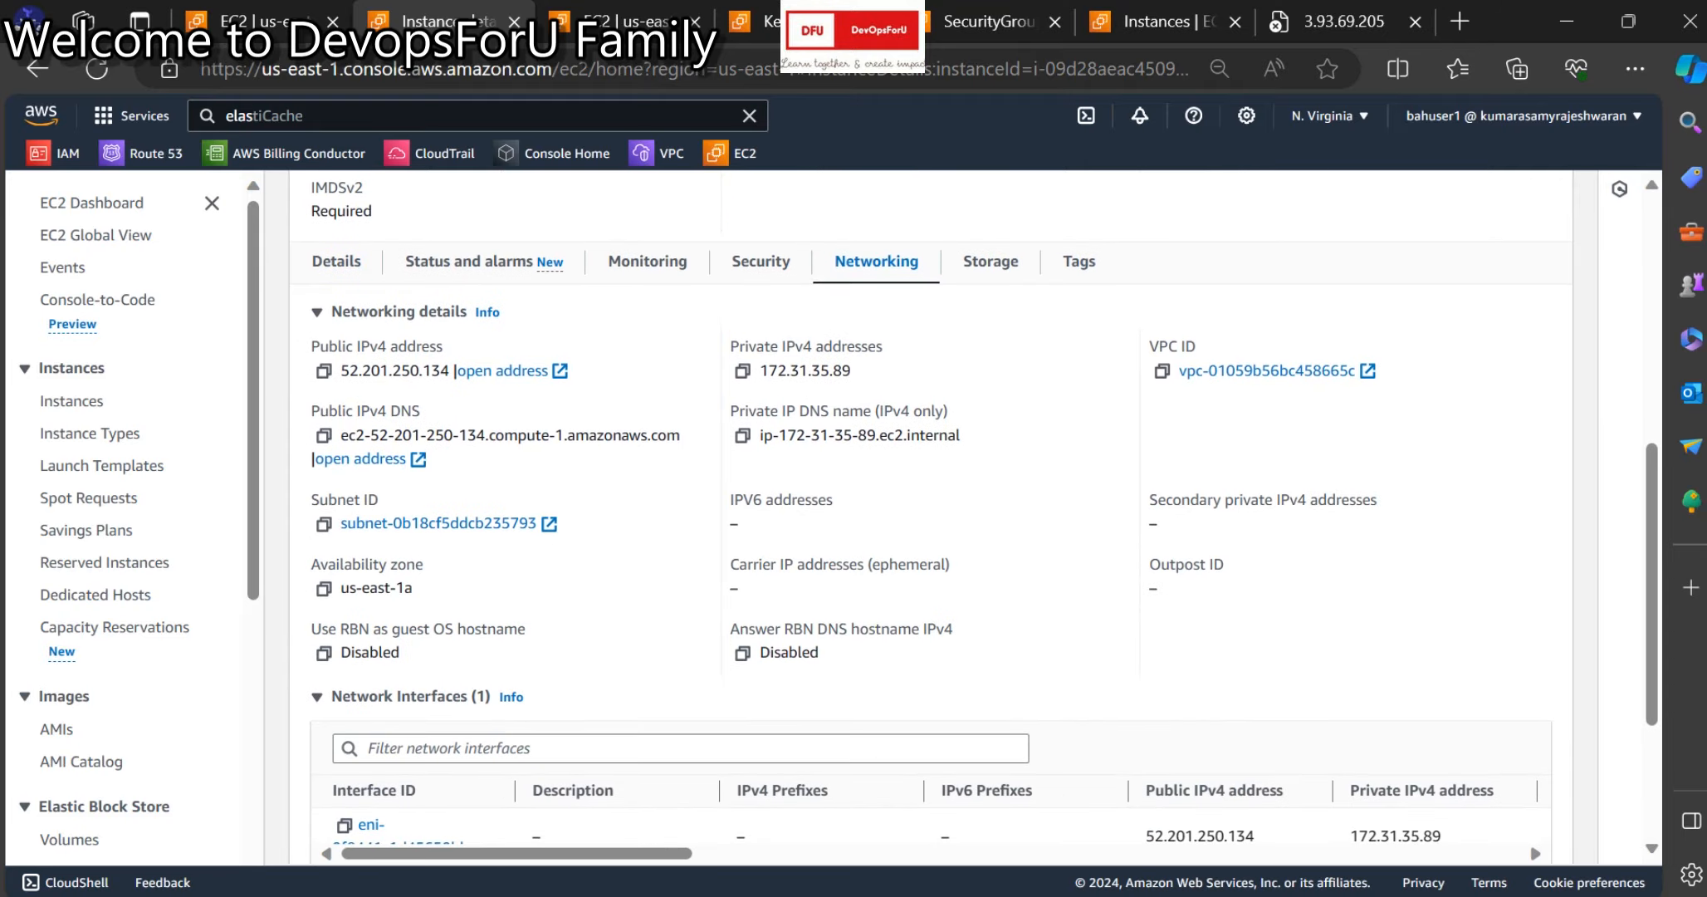
left_click(324, 370)
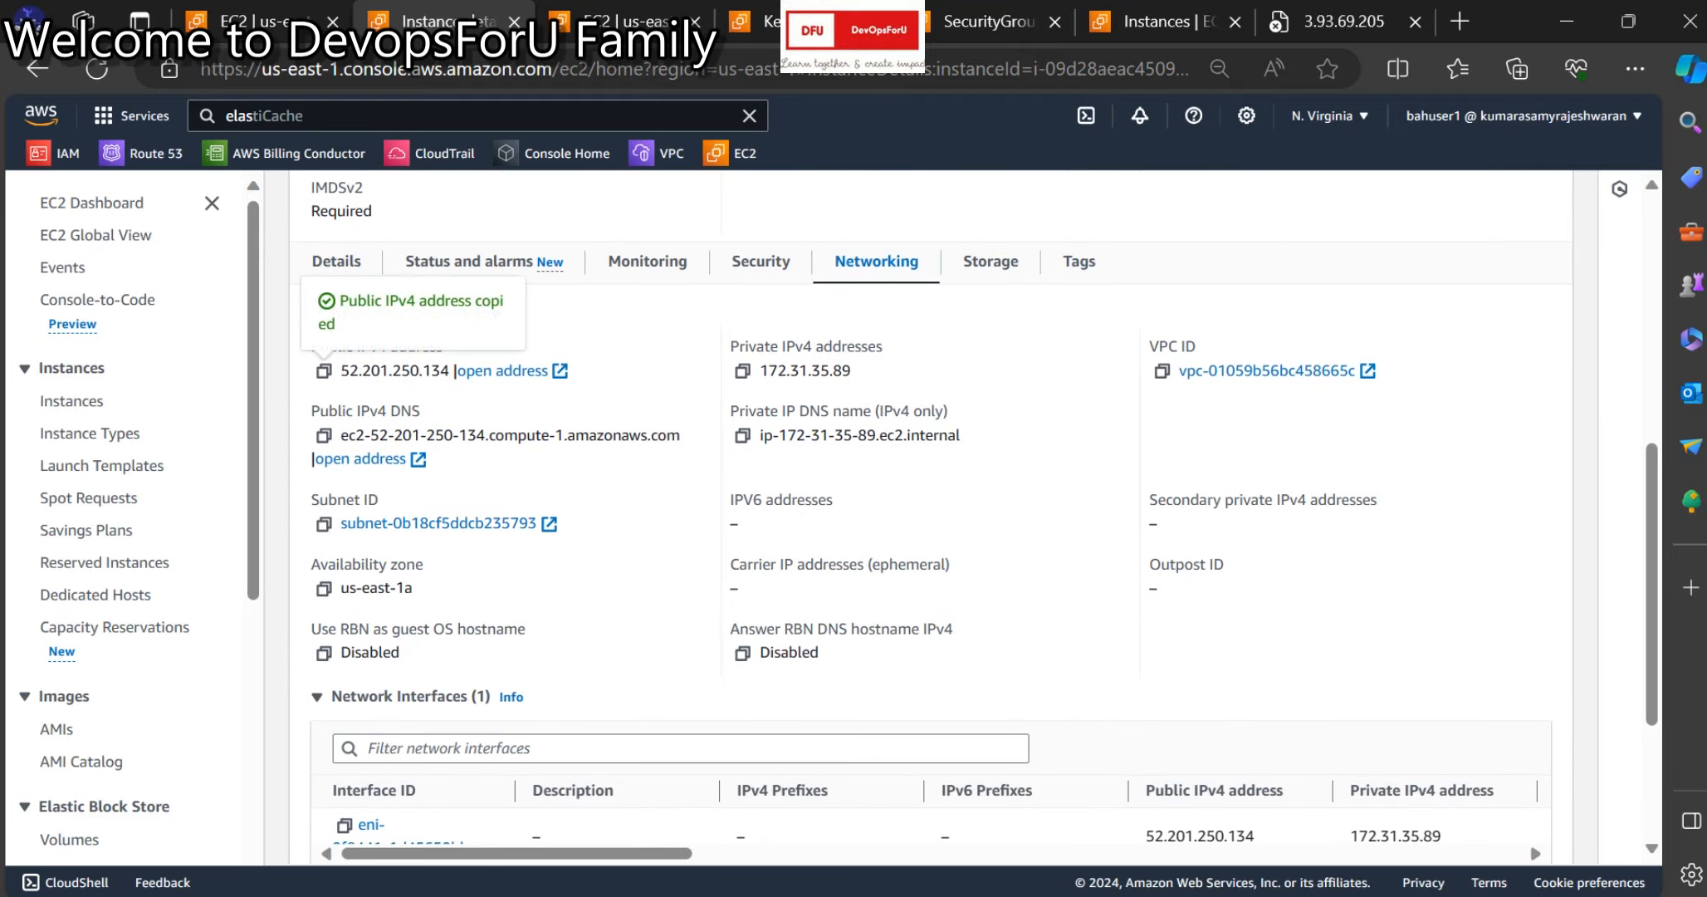
key("super+r")
type("ms")
key("Down")
key("Down")
key("Down")
key("Down")
key("Down")
key("Down")
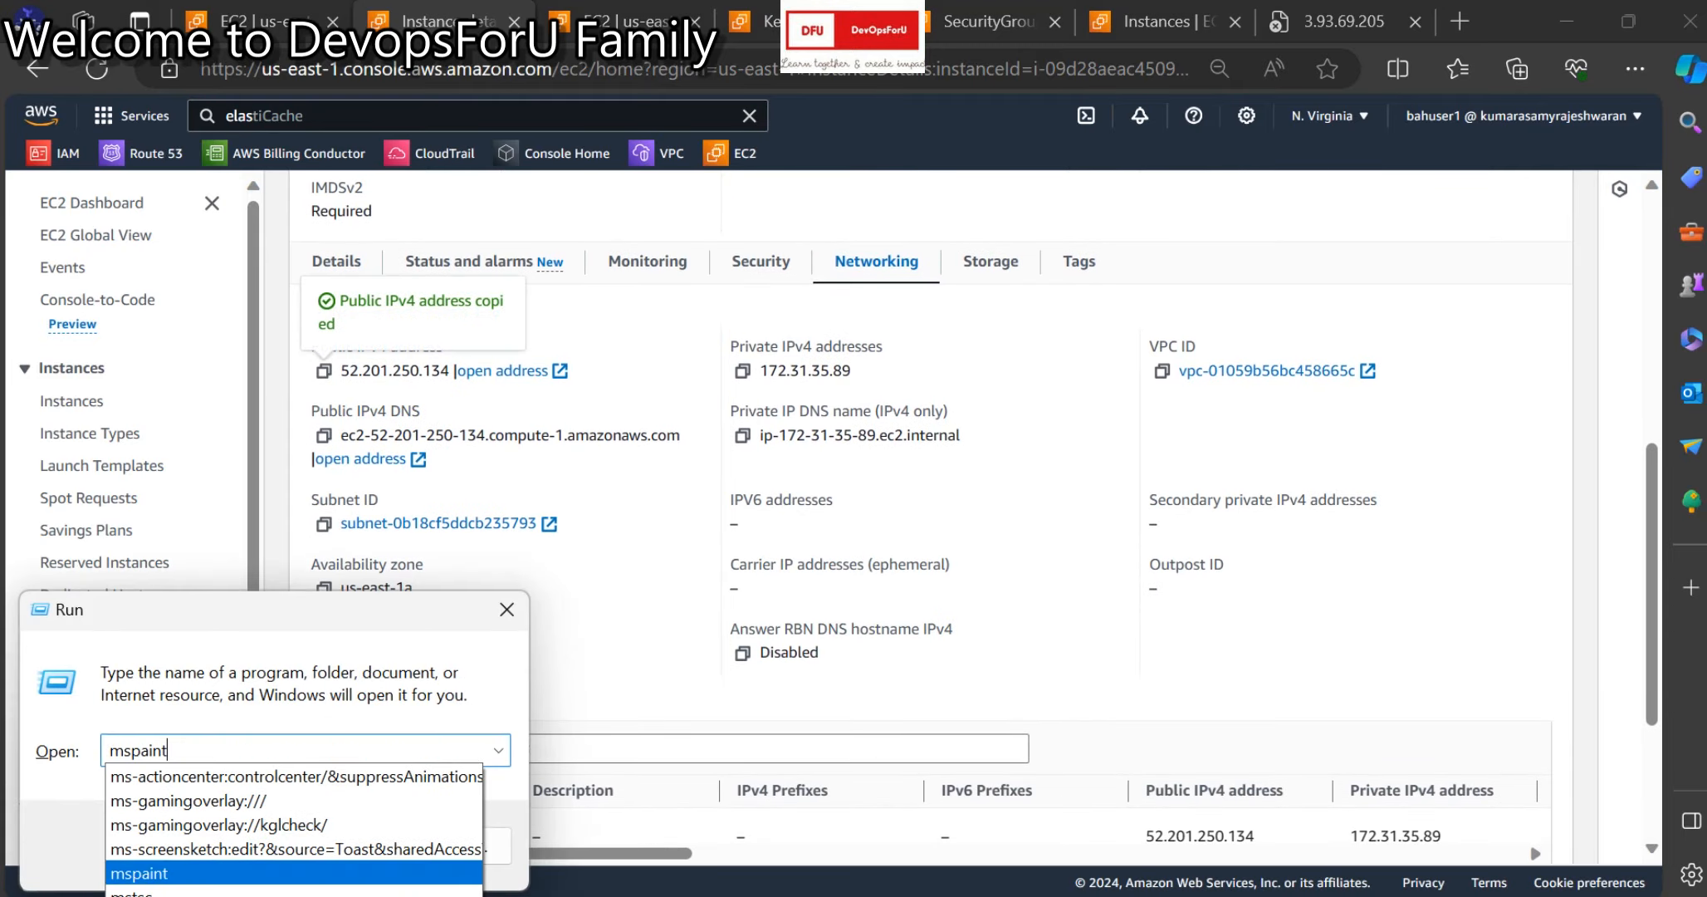
key("Escape")
key("Return")
key("ctrl+v")
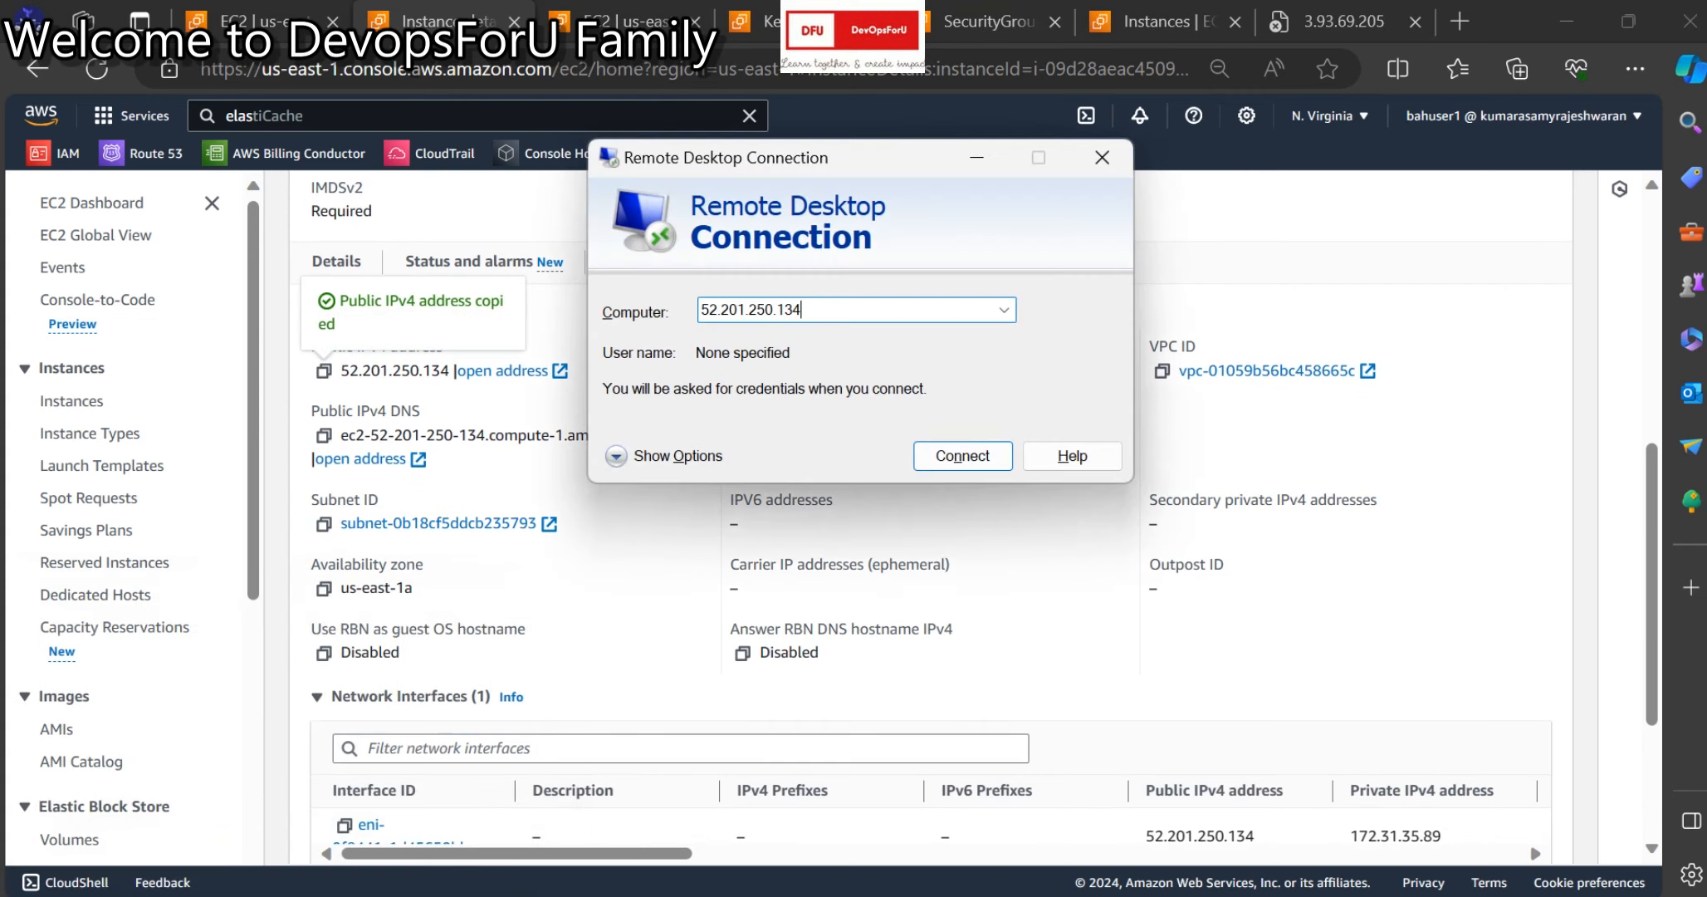
key("Return")
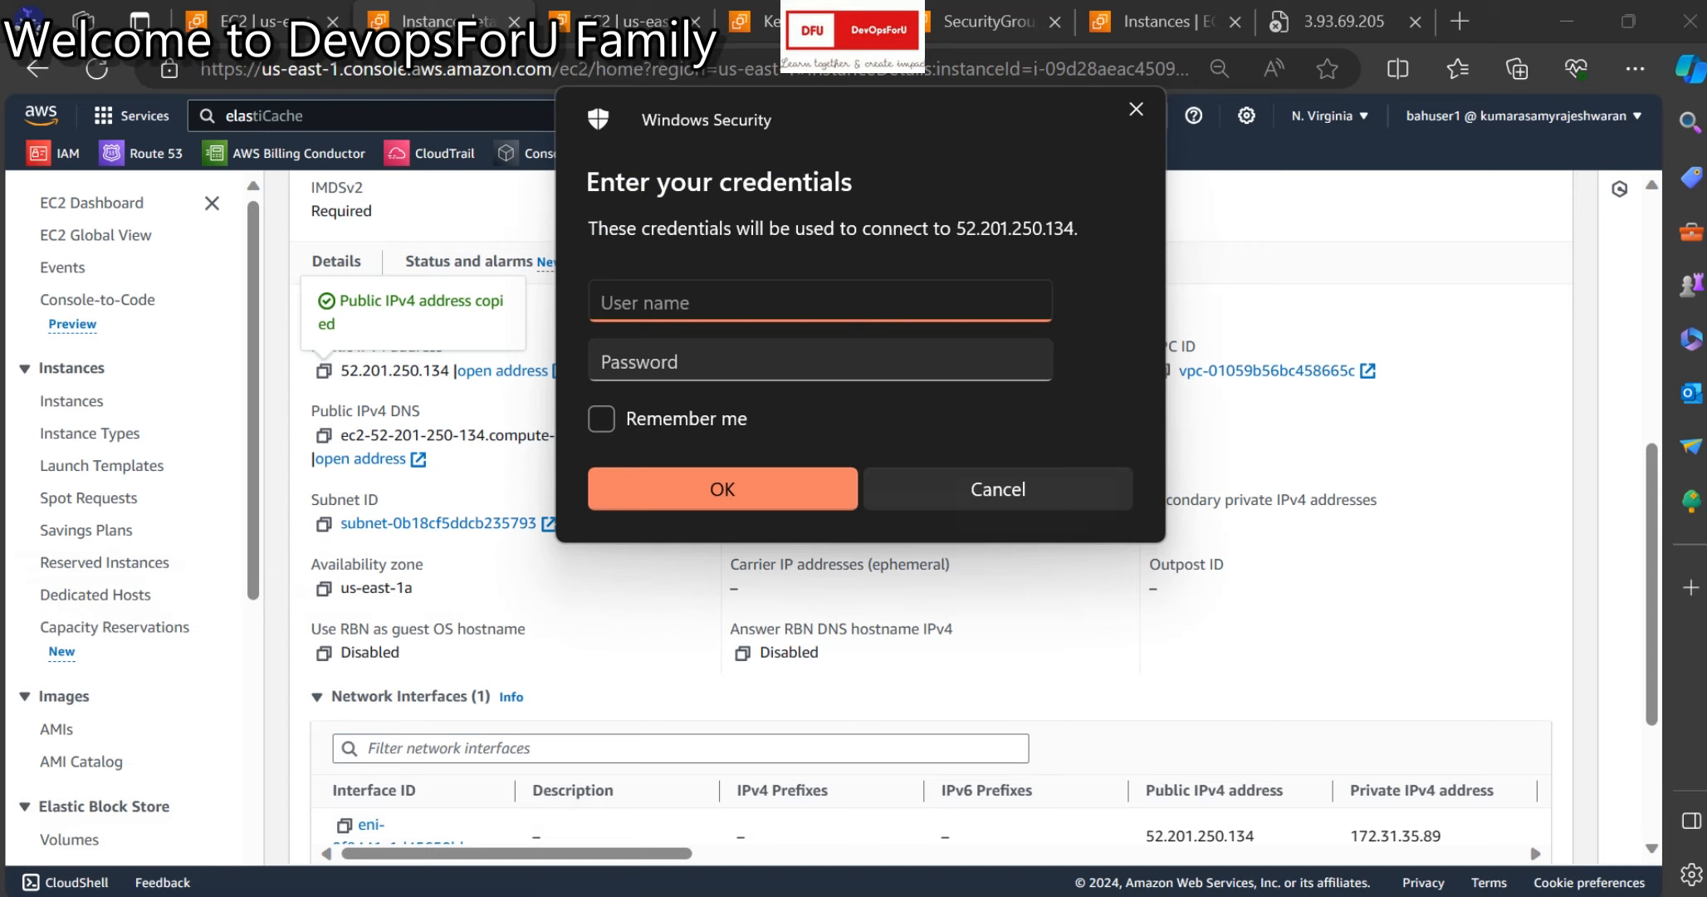
Sign in as administrator with the password from Notepad and accept the certificate warning.
type("administrator")
mouse_move(1151, 895)
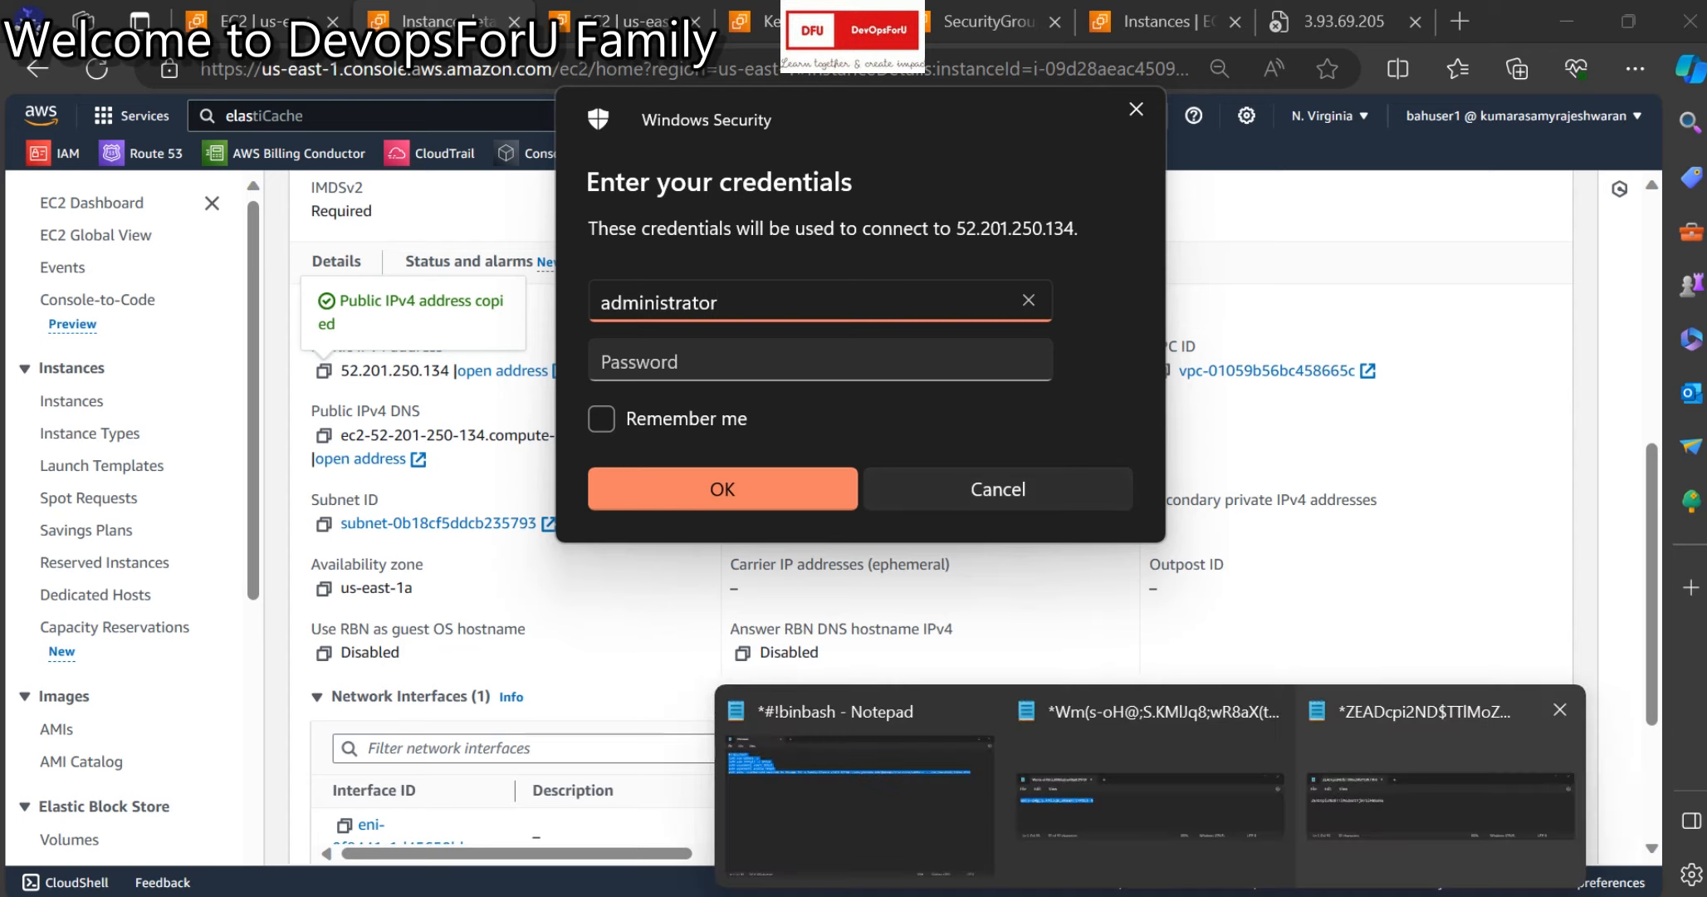
left_click(1443, 788)
key("ctrl+a")
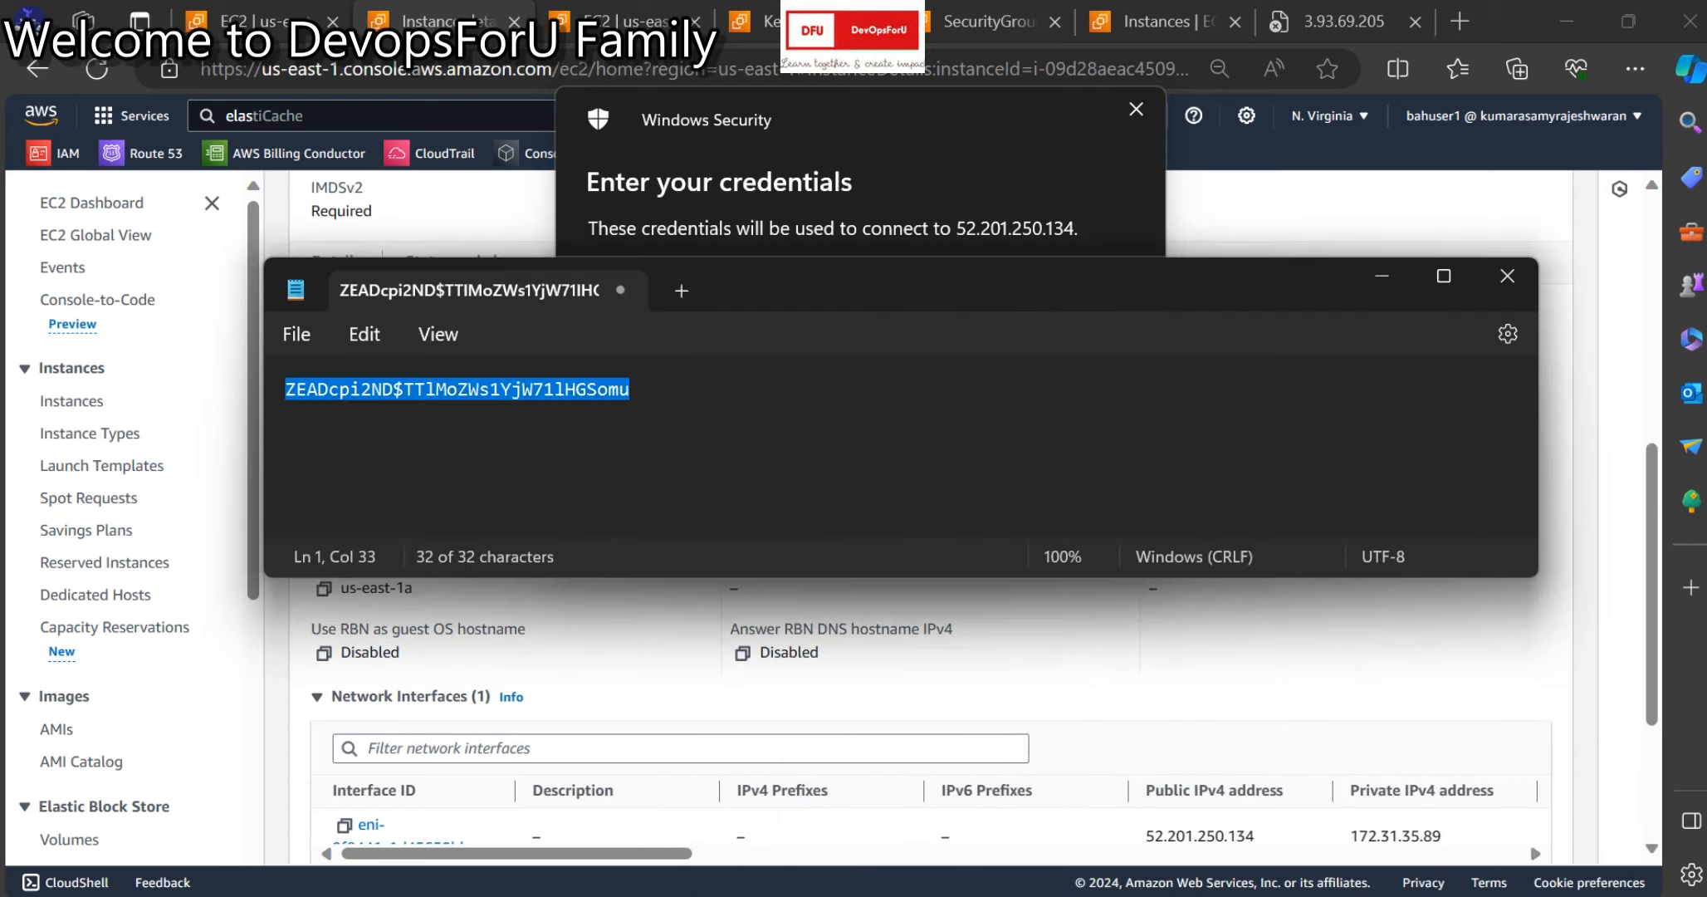
left_click(1382, 277)
left_click(820, 361)
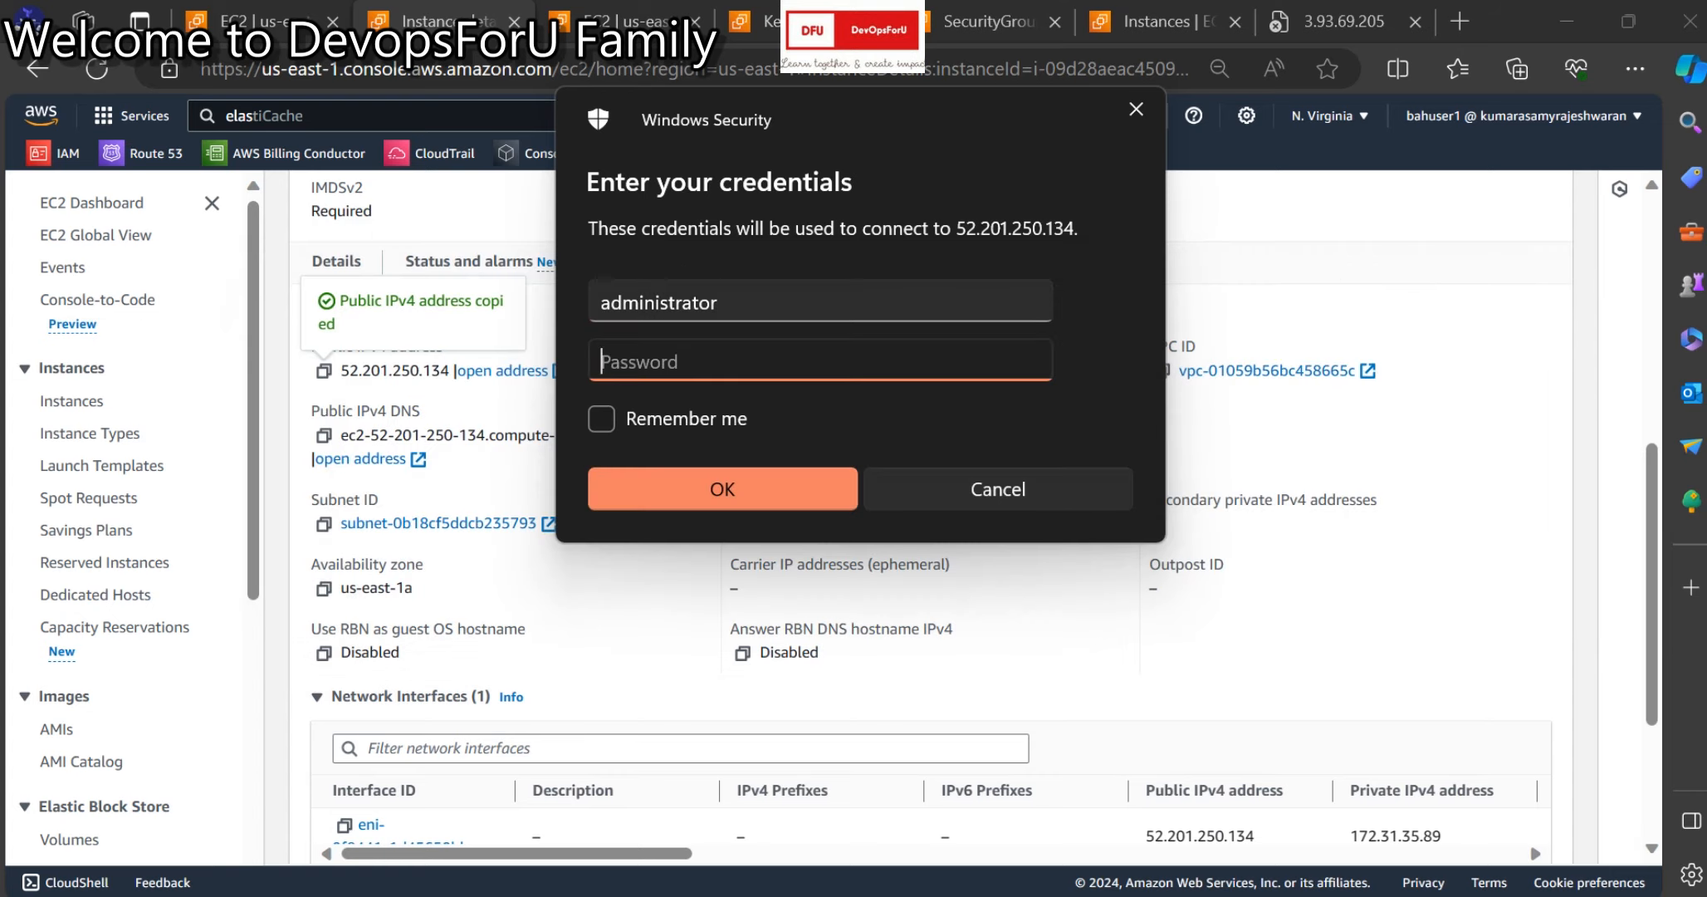
key("ctrl+v")
key("Return")
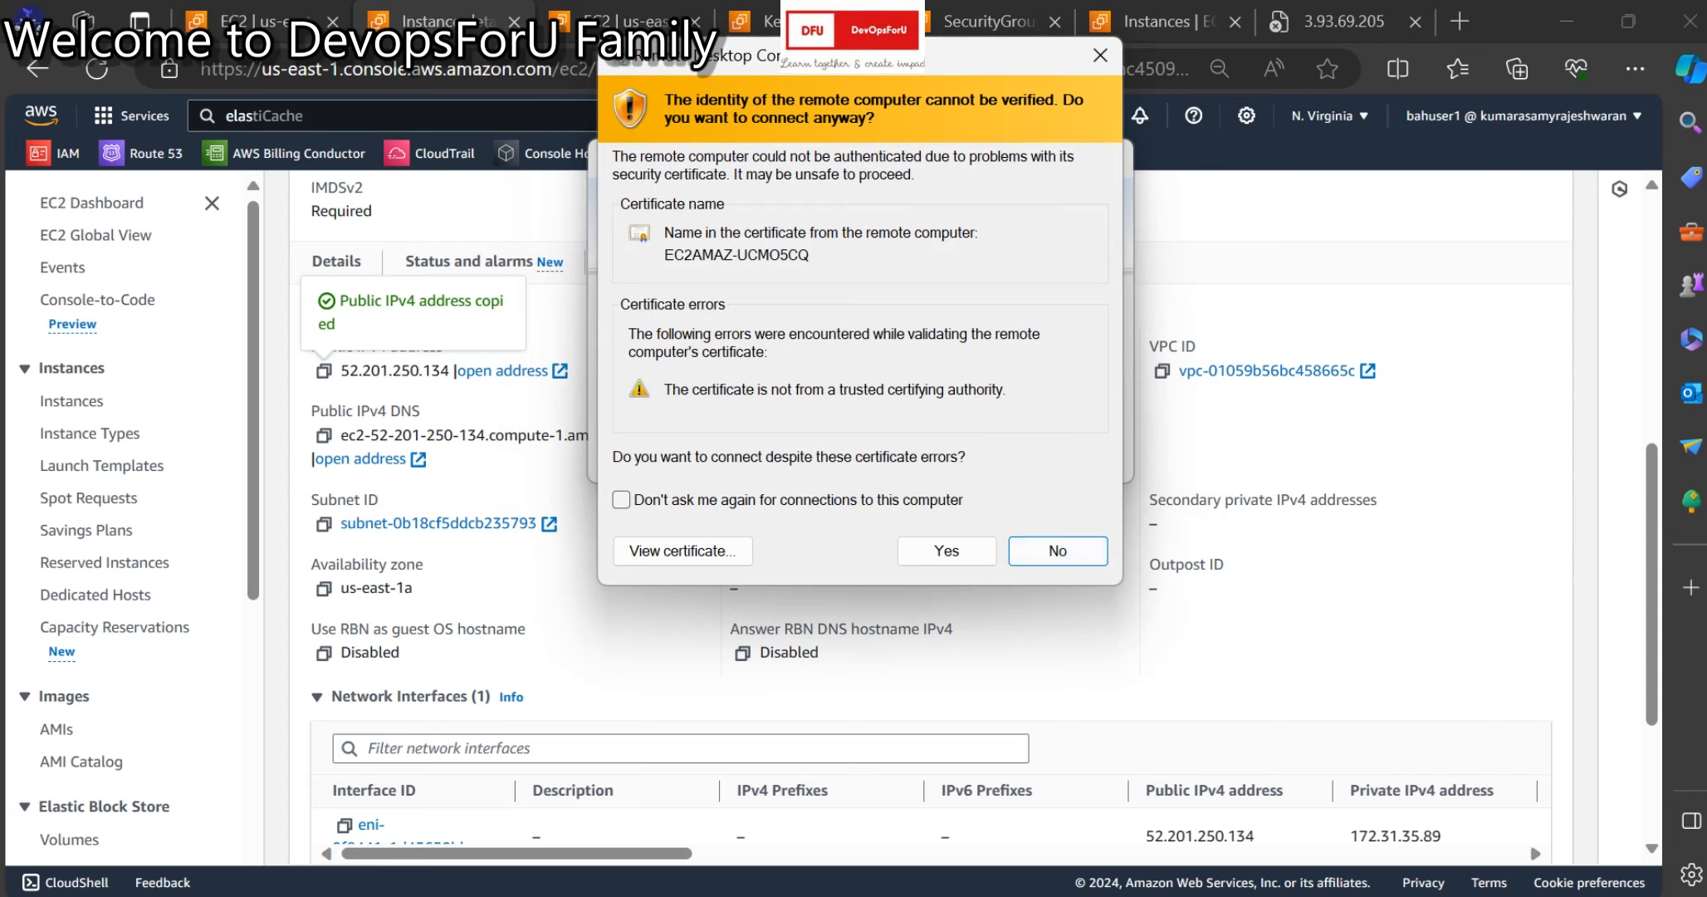
left_click(947, 552)
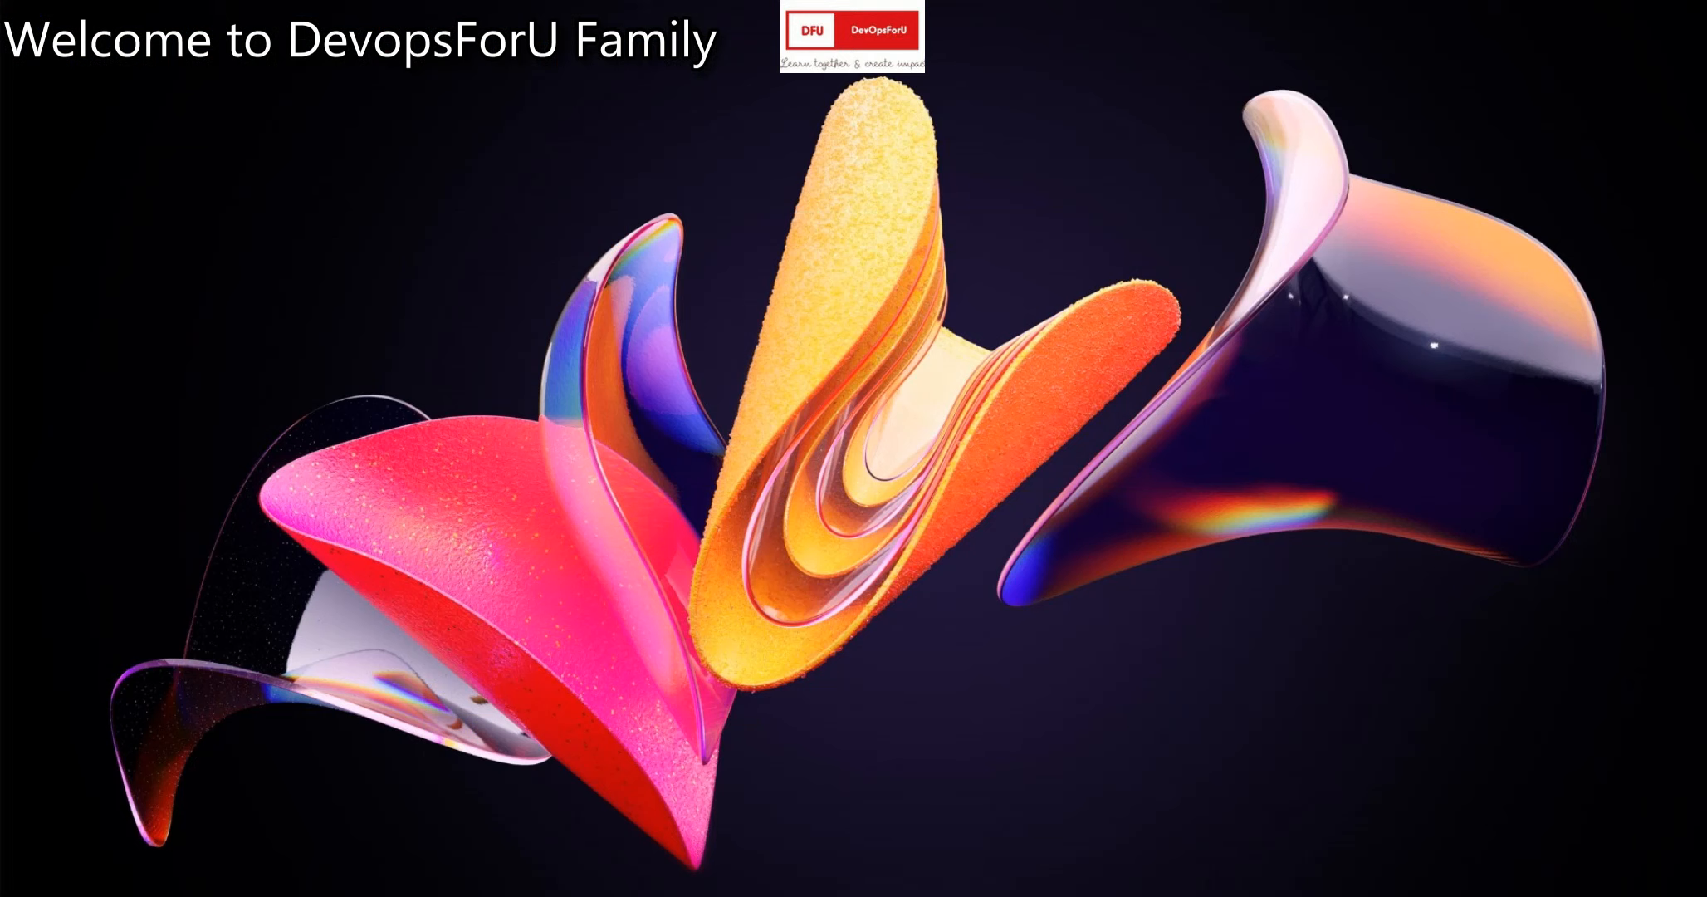
Open a Command Prompt via Run cmd and begin typing the telnet command.
key("super+r")
type("cmd")
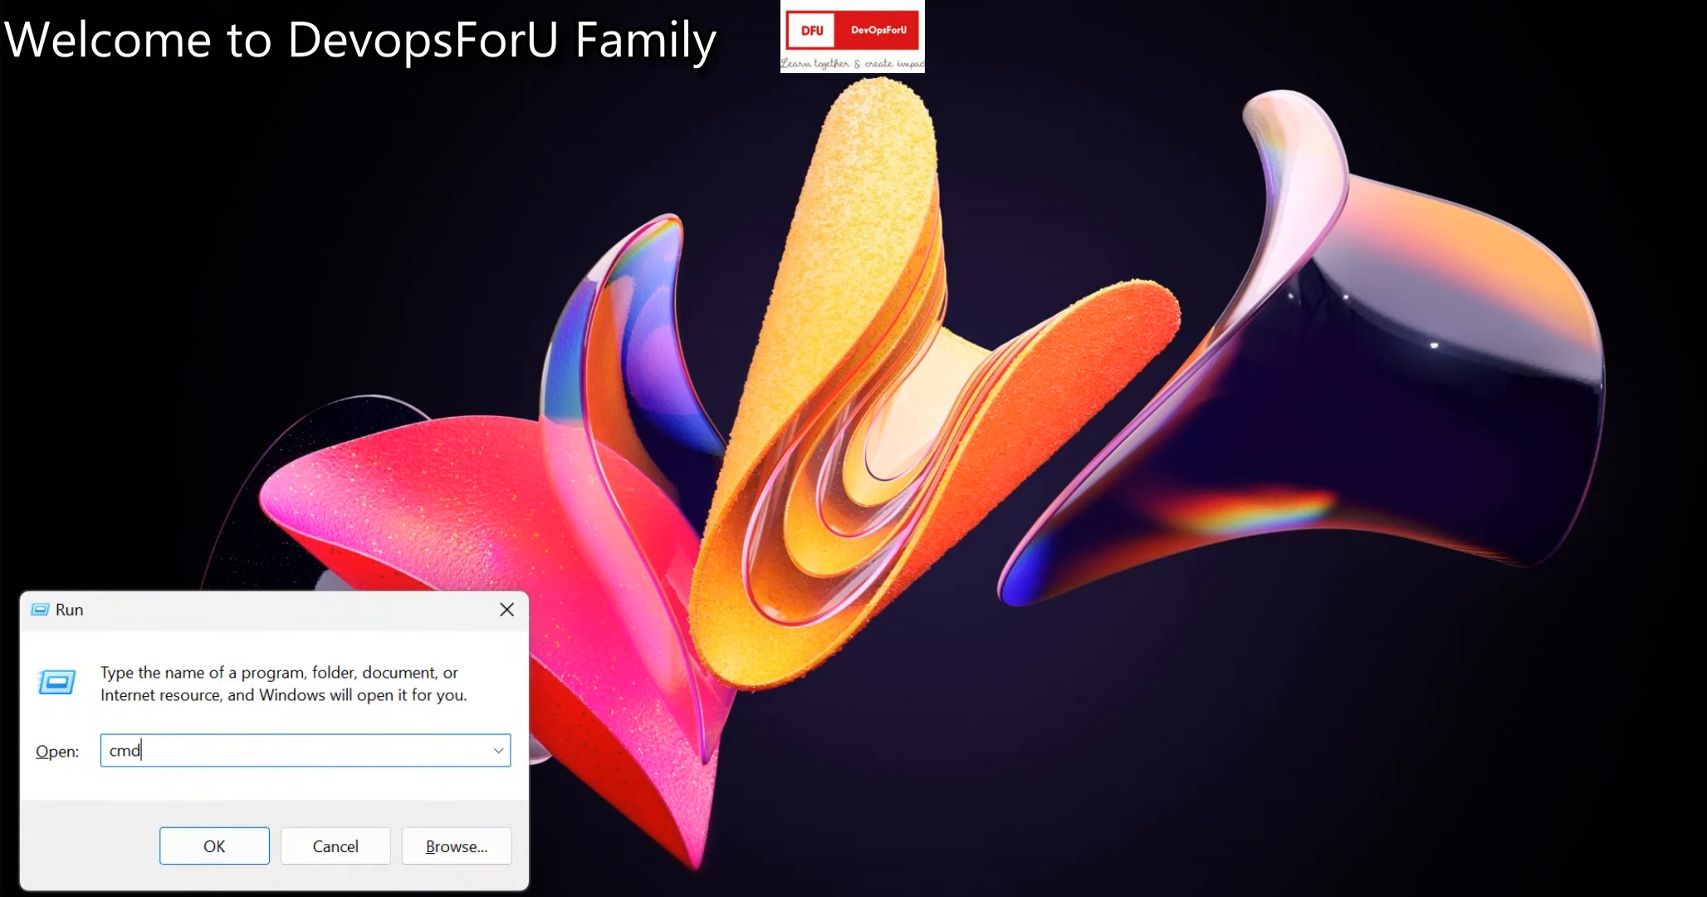
key("Return")
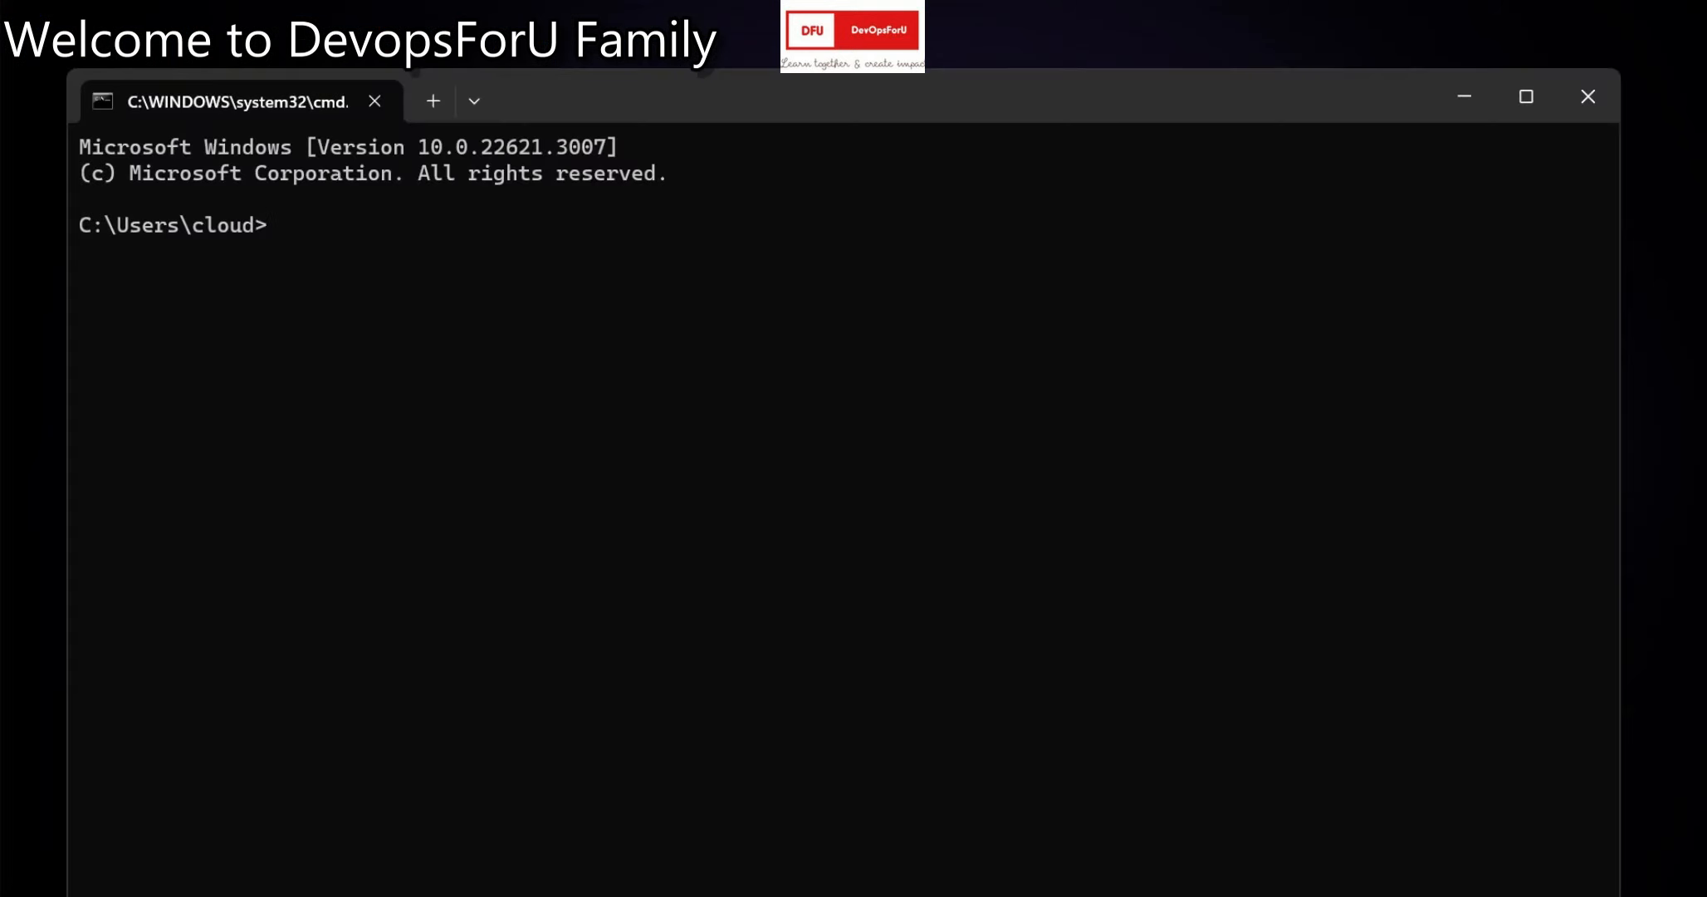
type("telent")
Bring the EC2 instance details window back to the front.
mouse_move(1269, 895)
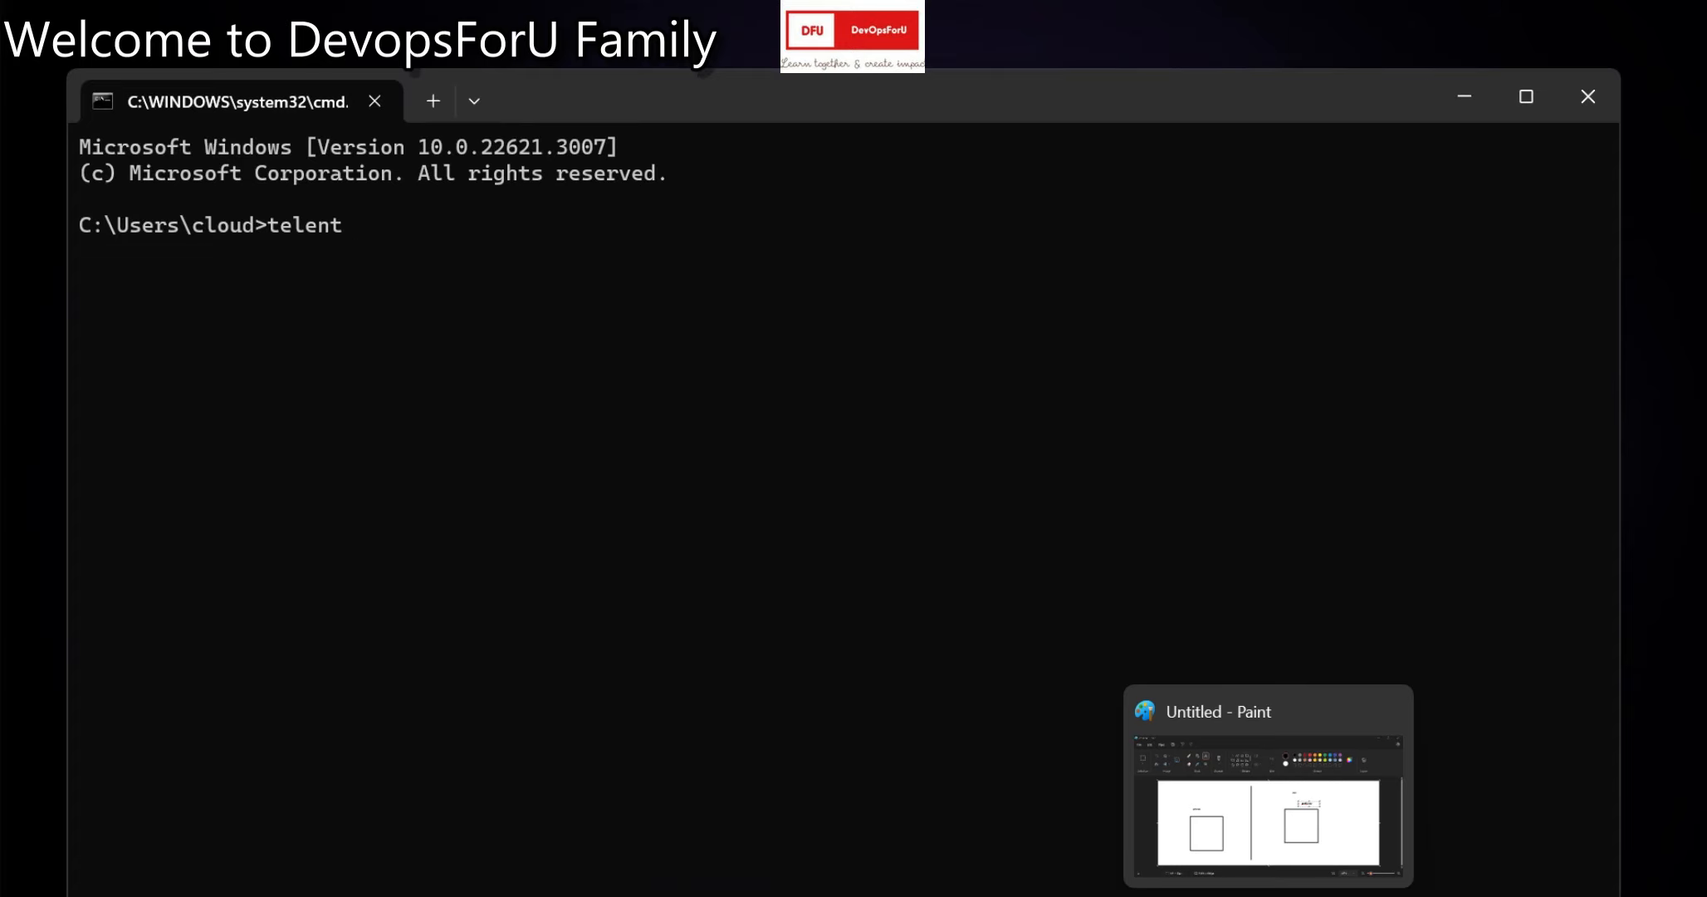
mouse_move(795, 896)
left_click(794, 806)
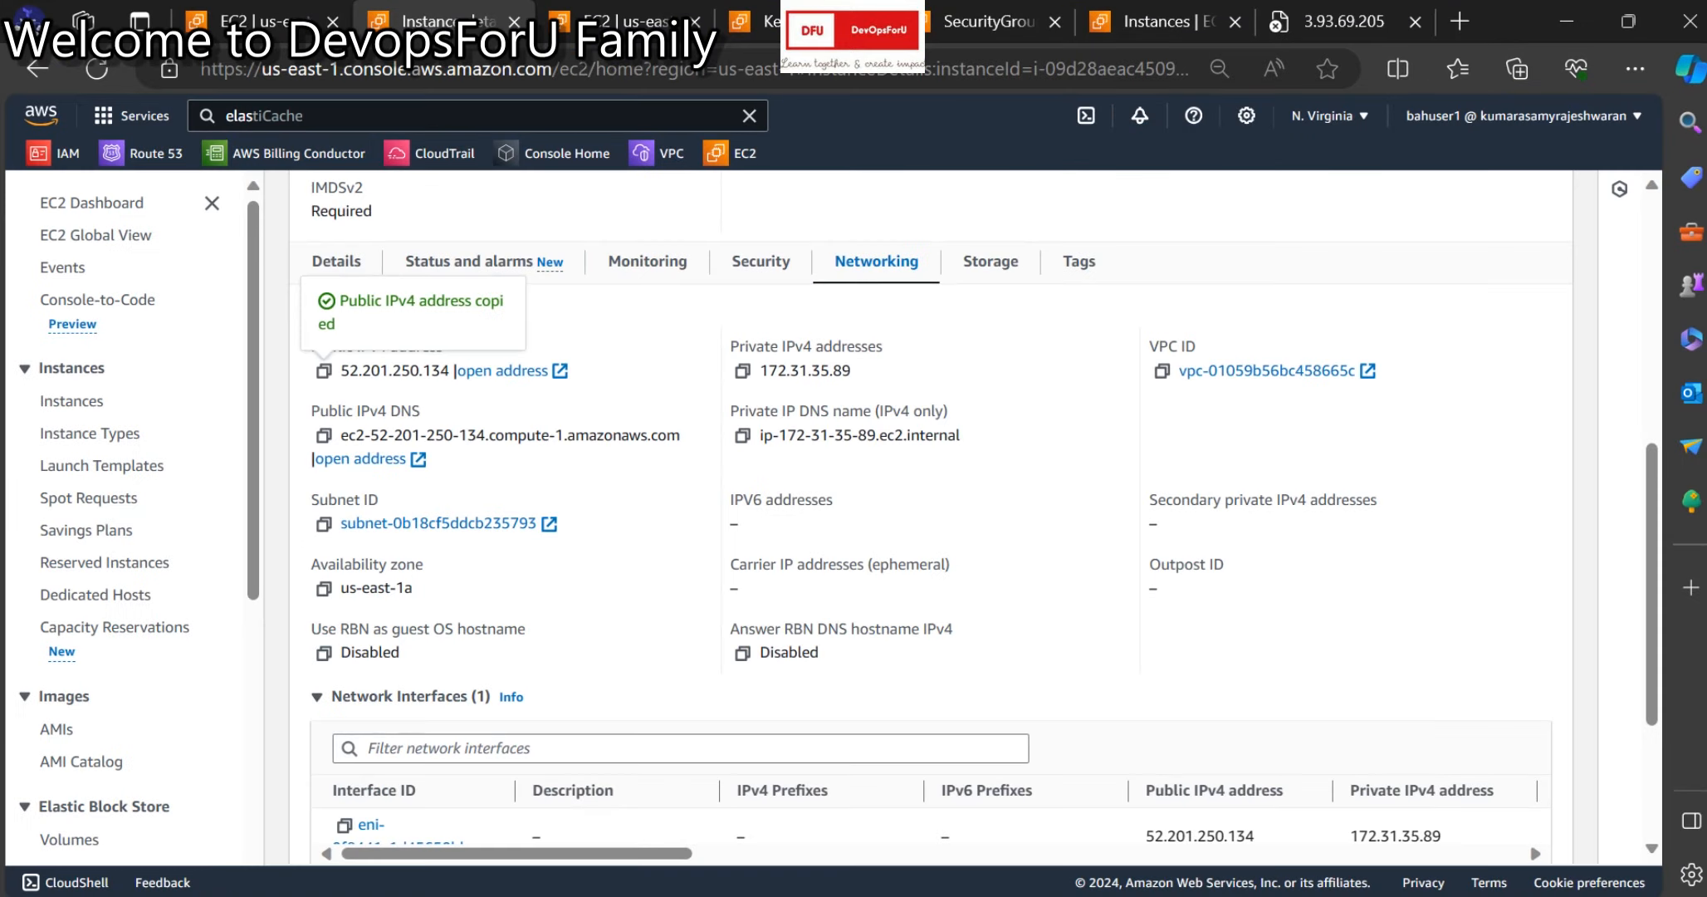
Paste 52.201.250.134 and 3389 after the mistyped 'telent' command and run it.
scroll(930, 515, "up", 5)
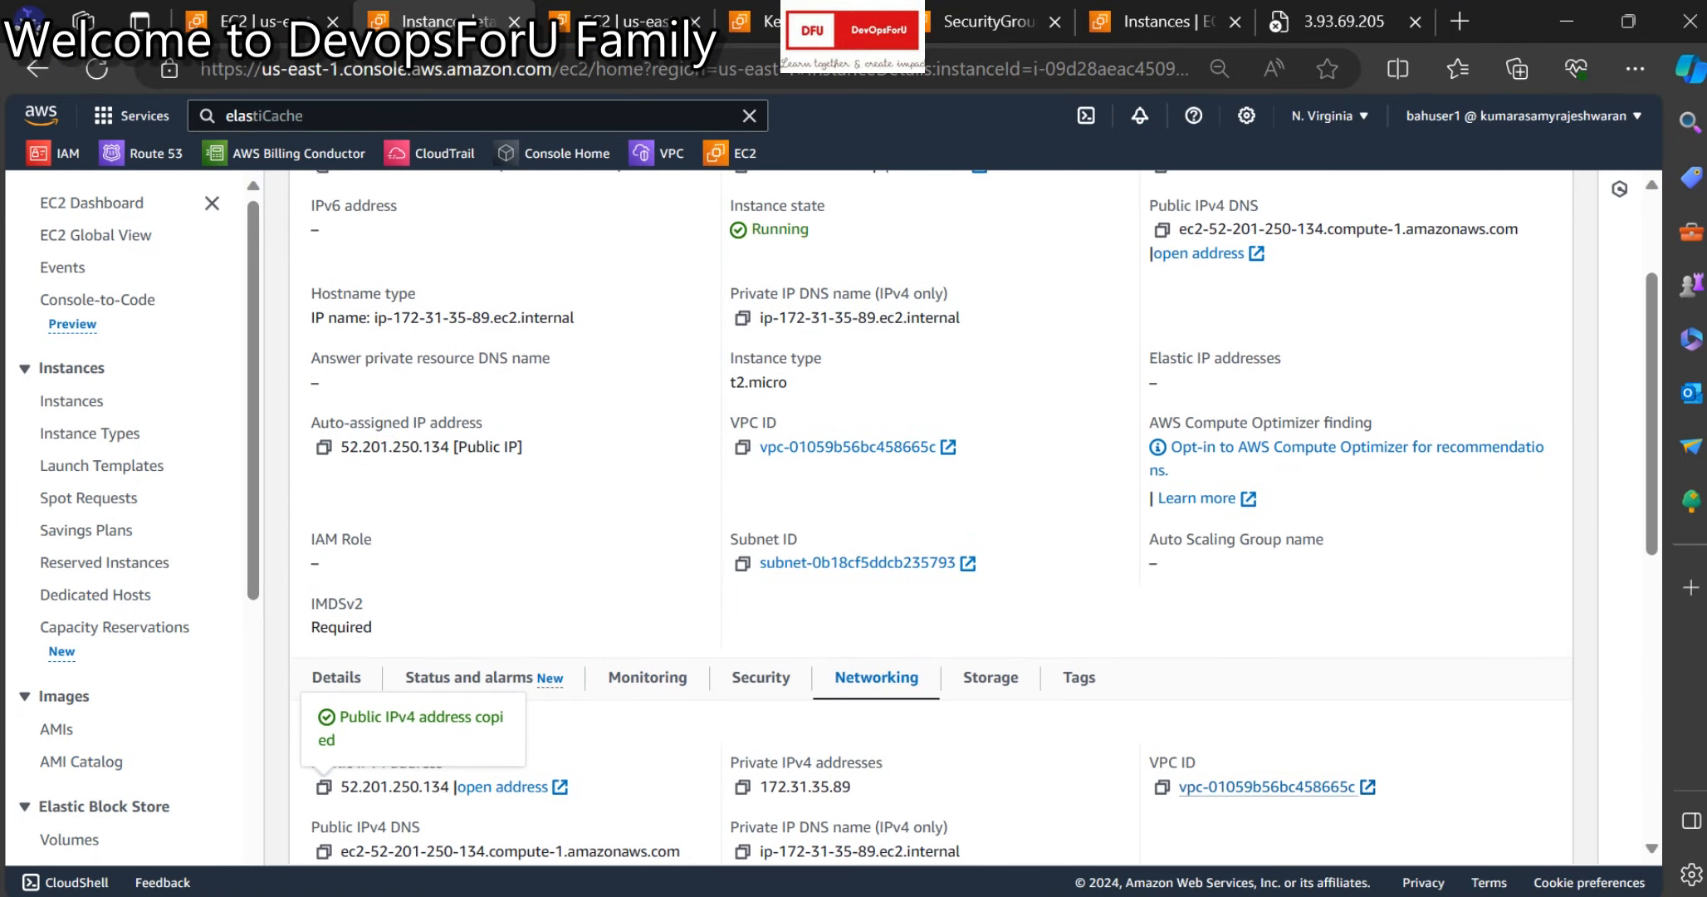
mouse_move(1032, 895)
left_click(1169, 797)
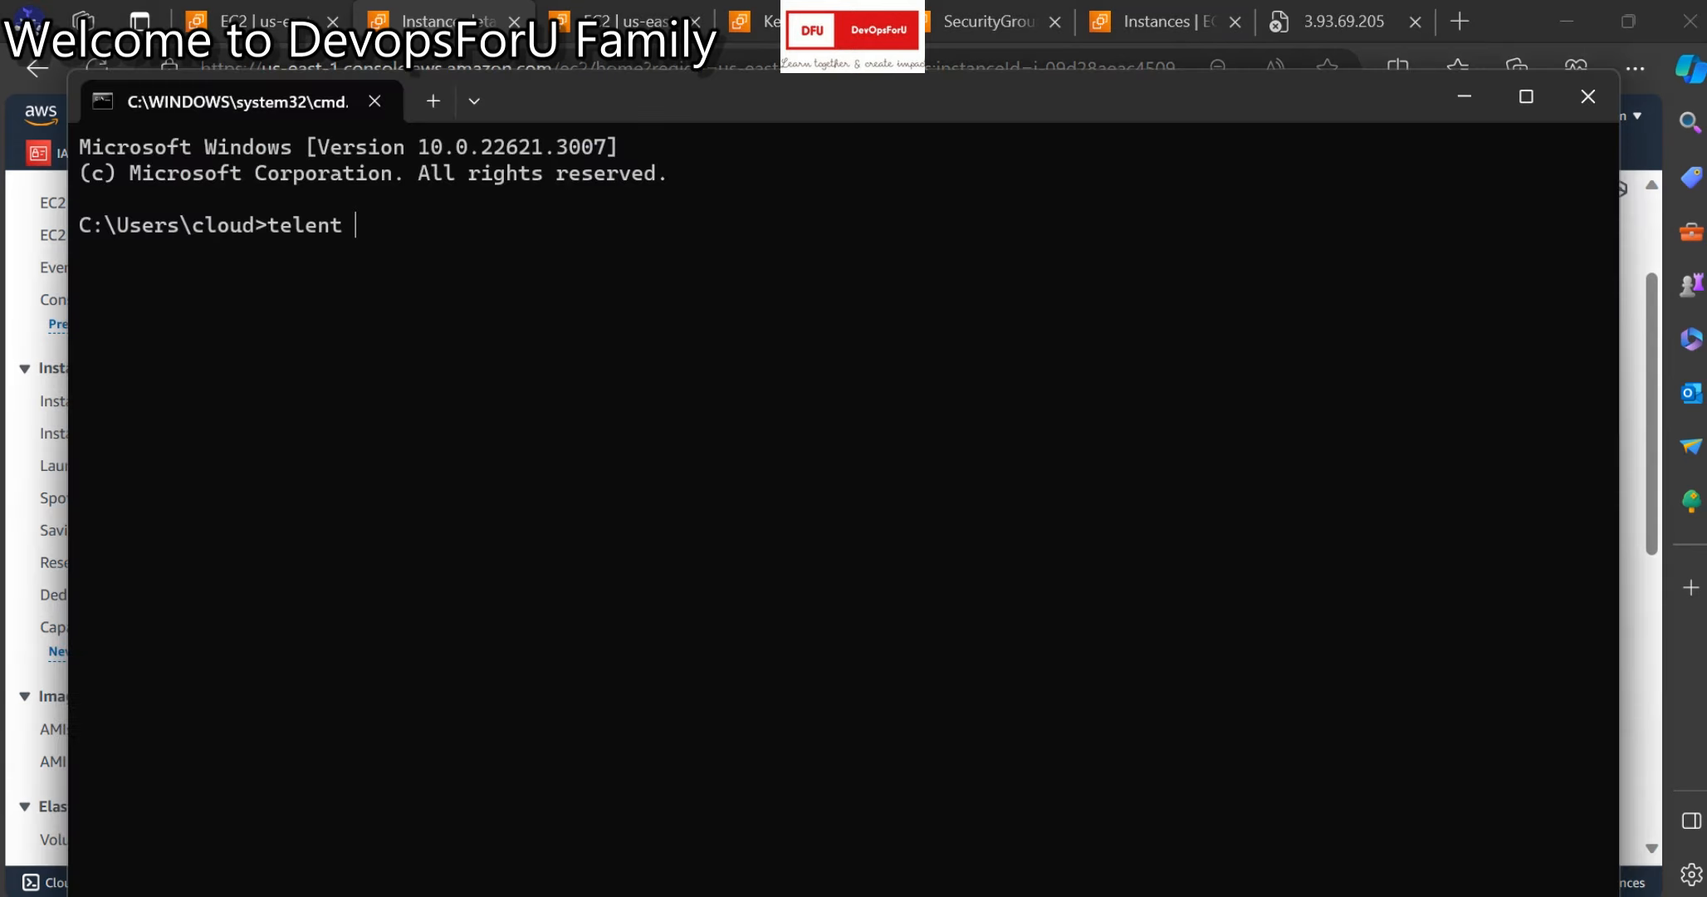
type("52.201.250.134")
type("33")
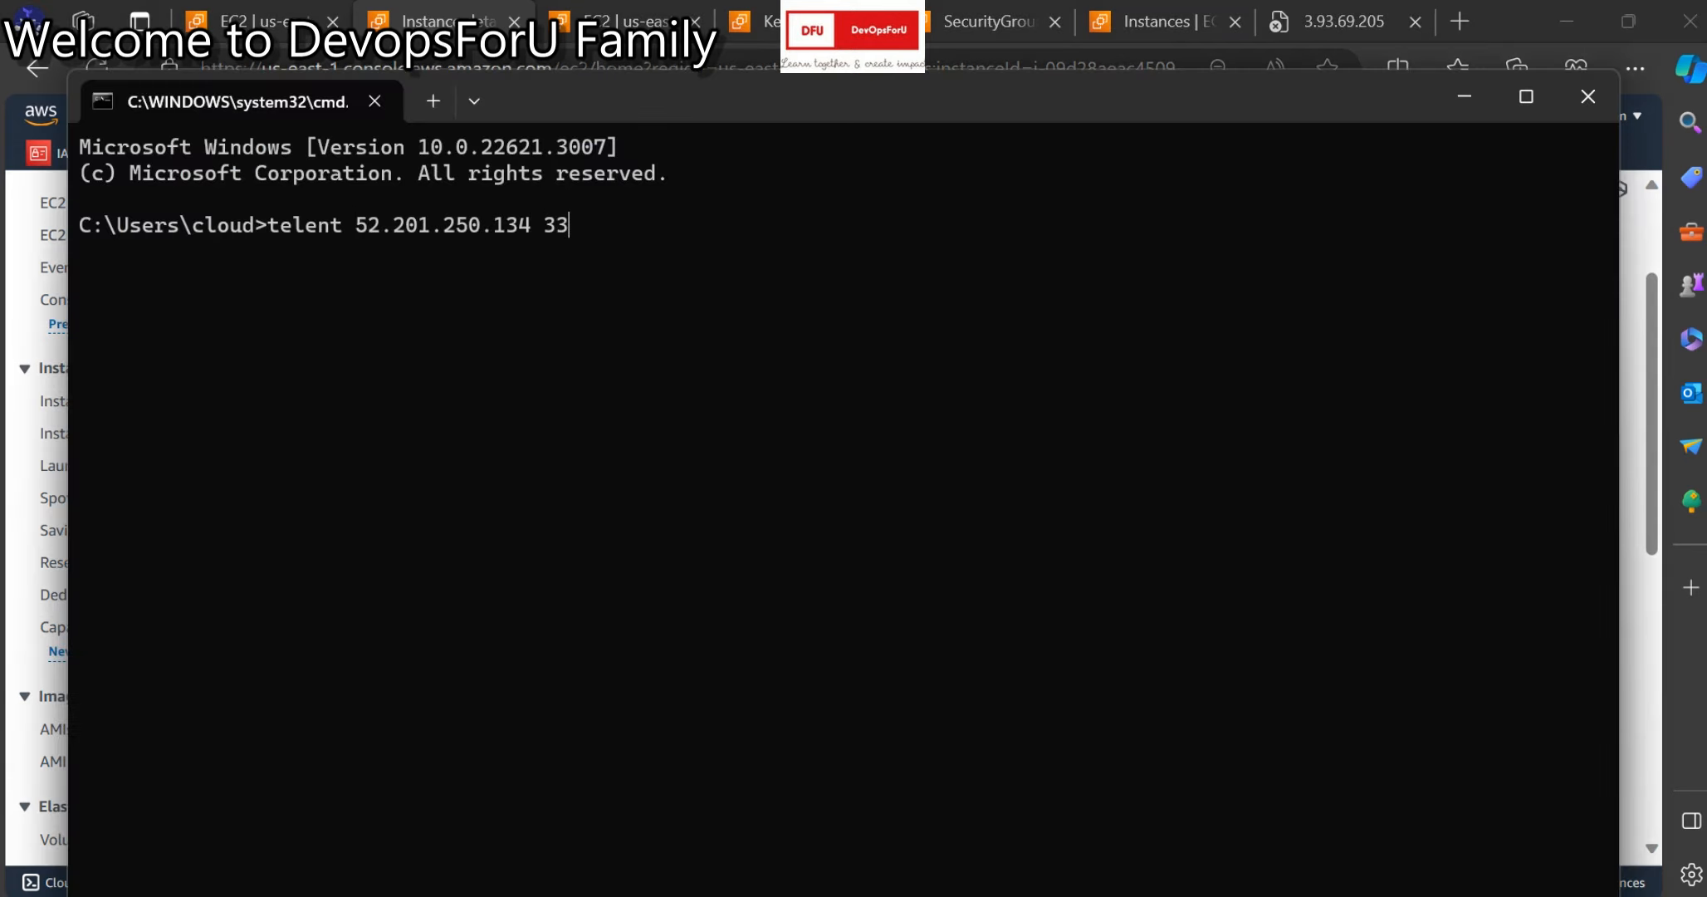
type("89")
key("Return")
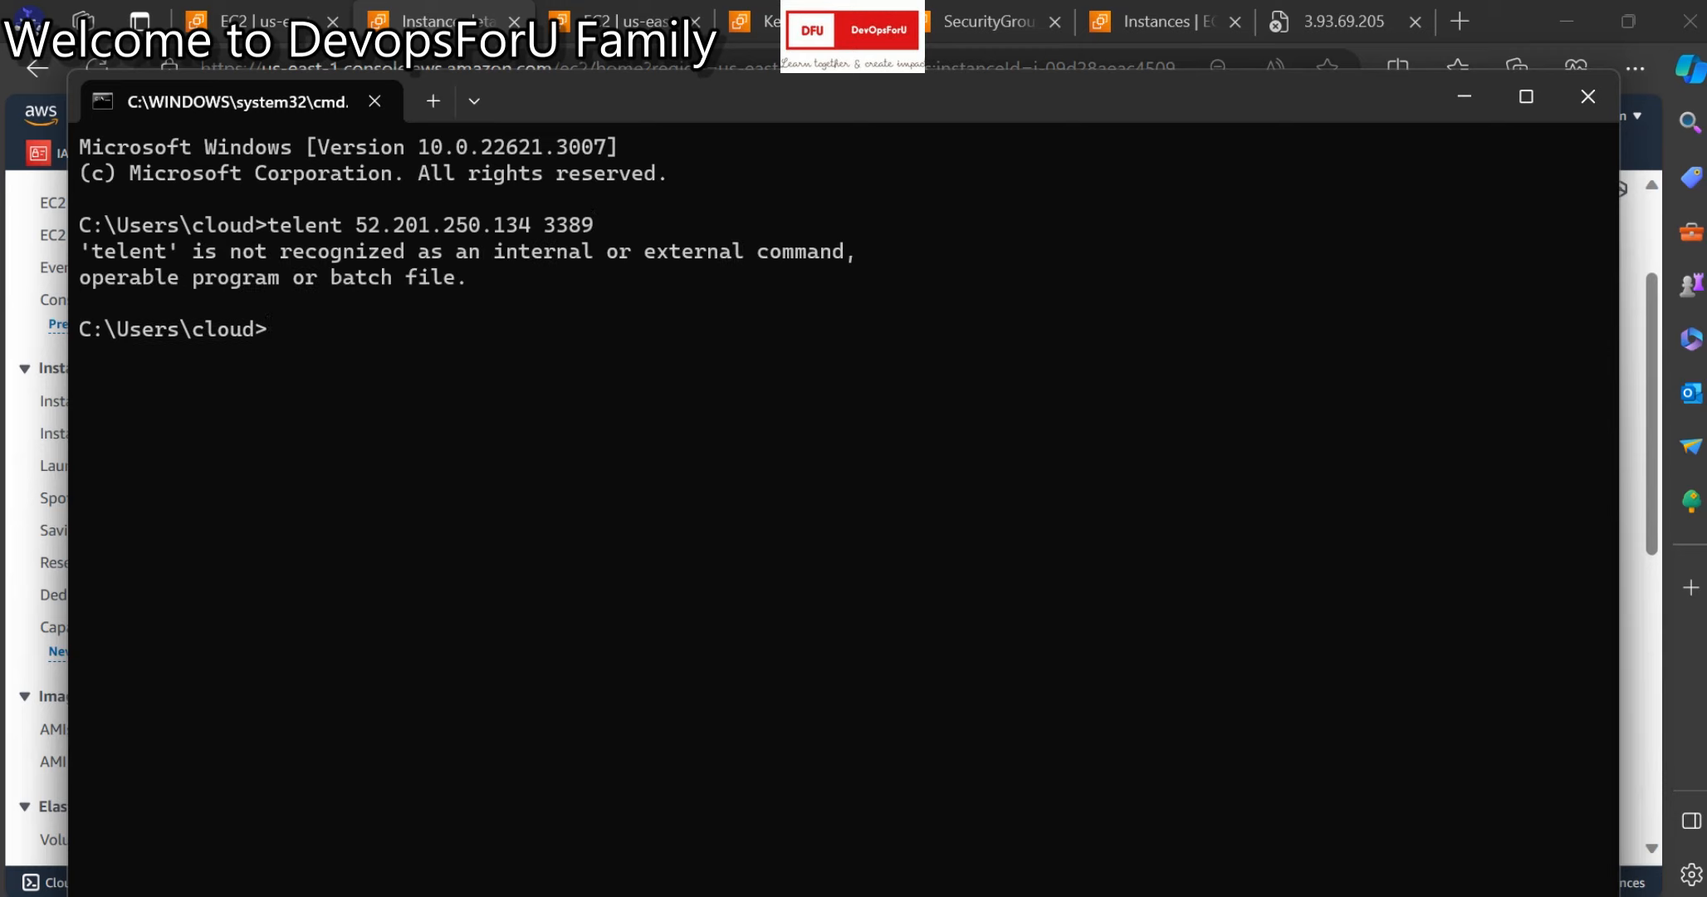
Run telnet 52.201.250.134 3389 correctly, then minimise the remote desktop session.
type("t")
key("BackSpace")
type("telnet")
type("52.201.250.134")
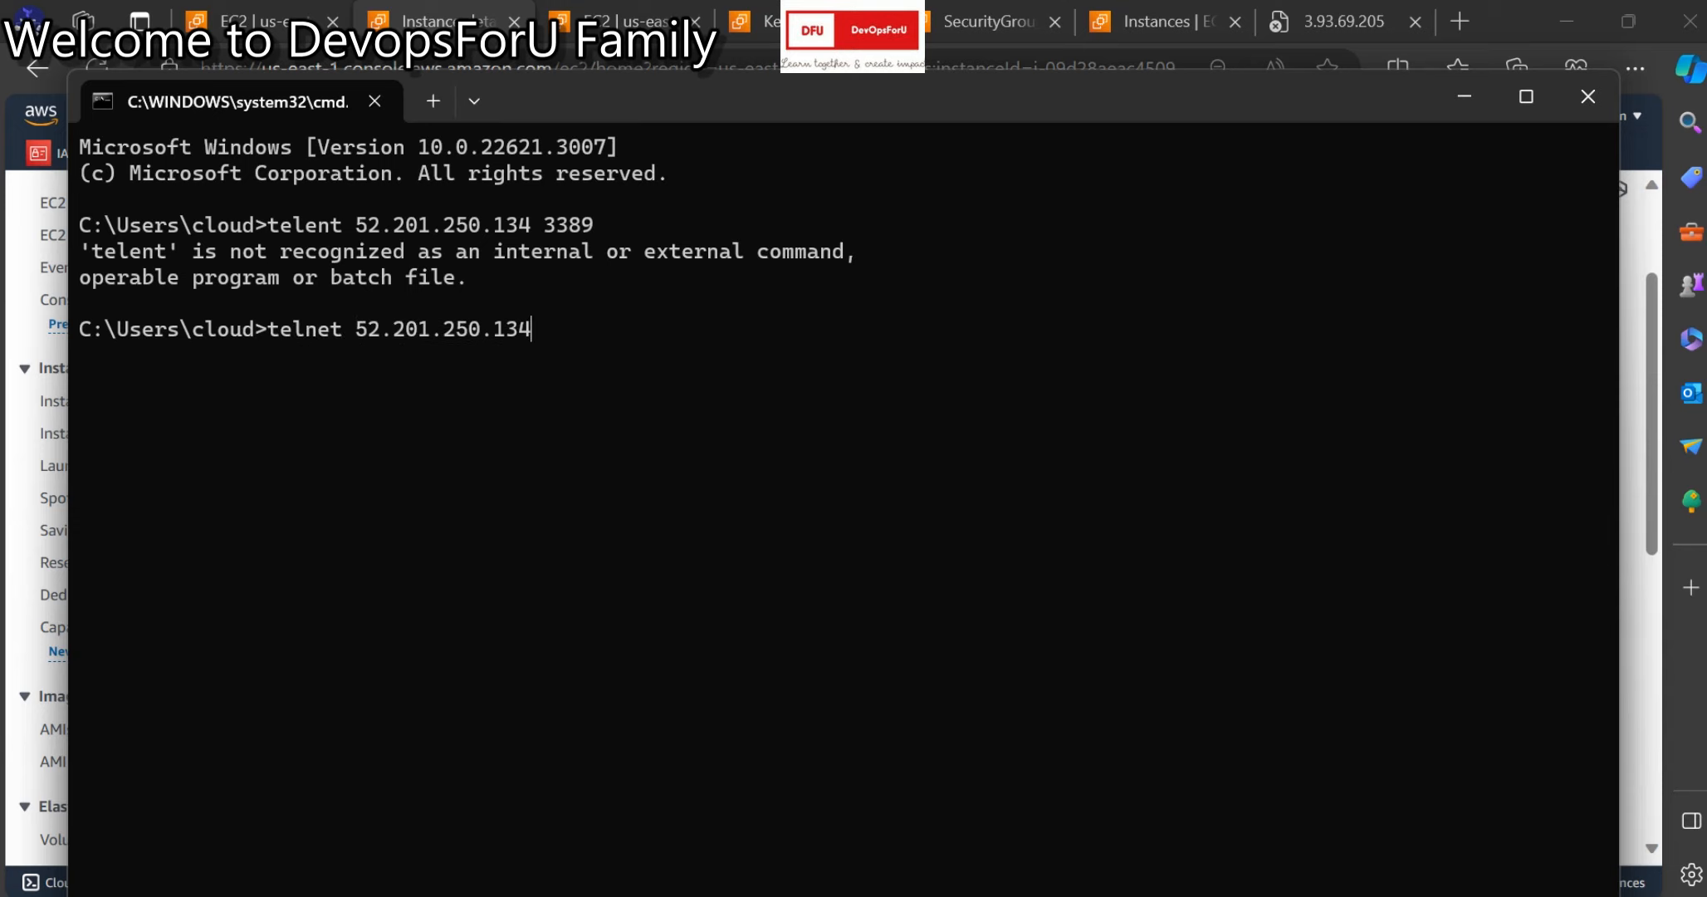
type("3389")
key("Return")
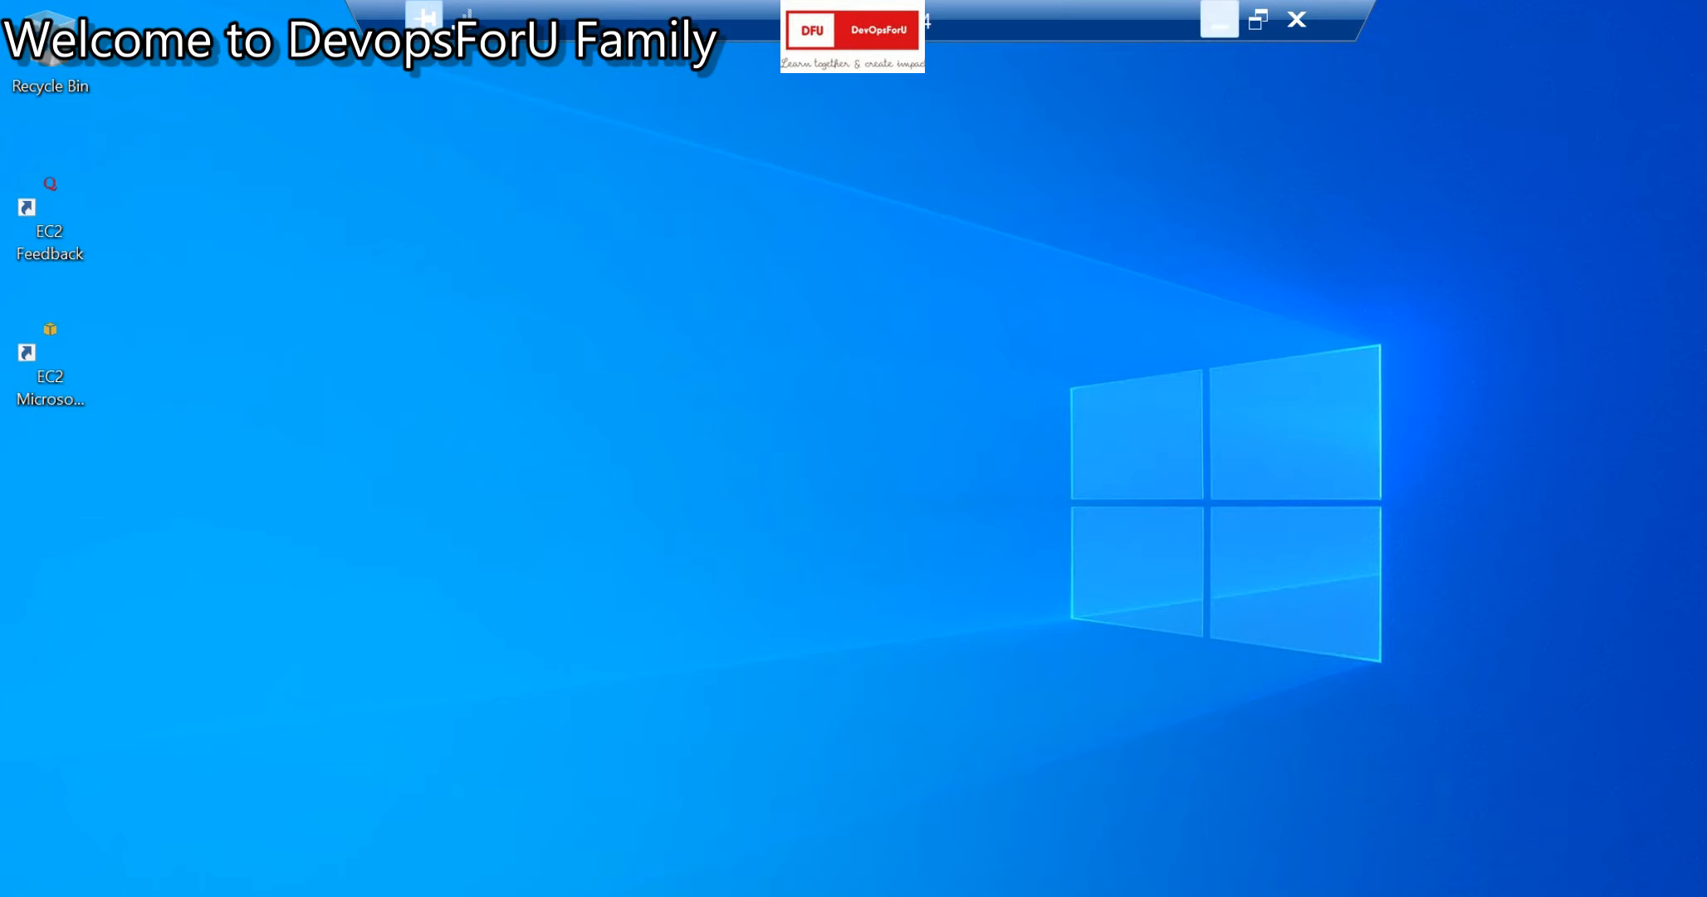
left_click(1220, 25)
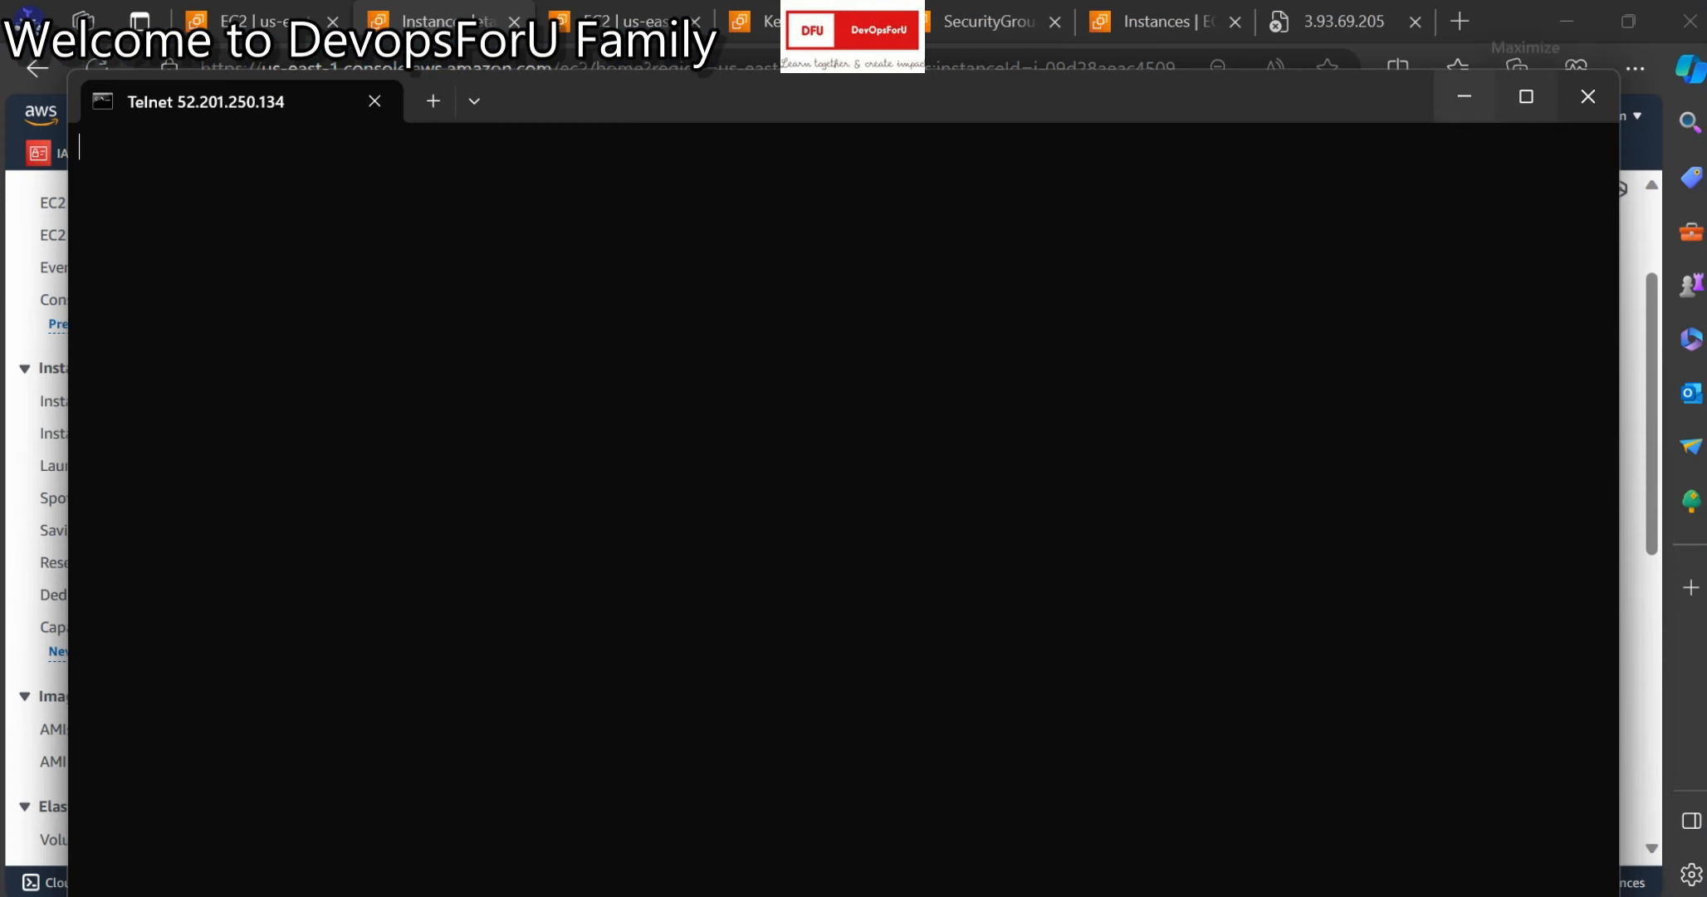
Open demo-webserver's security group from its Security details in a new tab.
left_click(1465, 97)
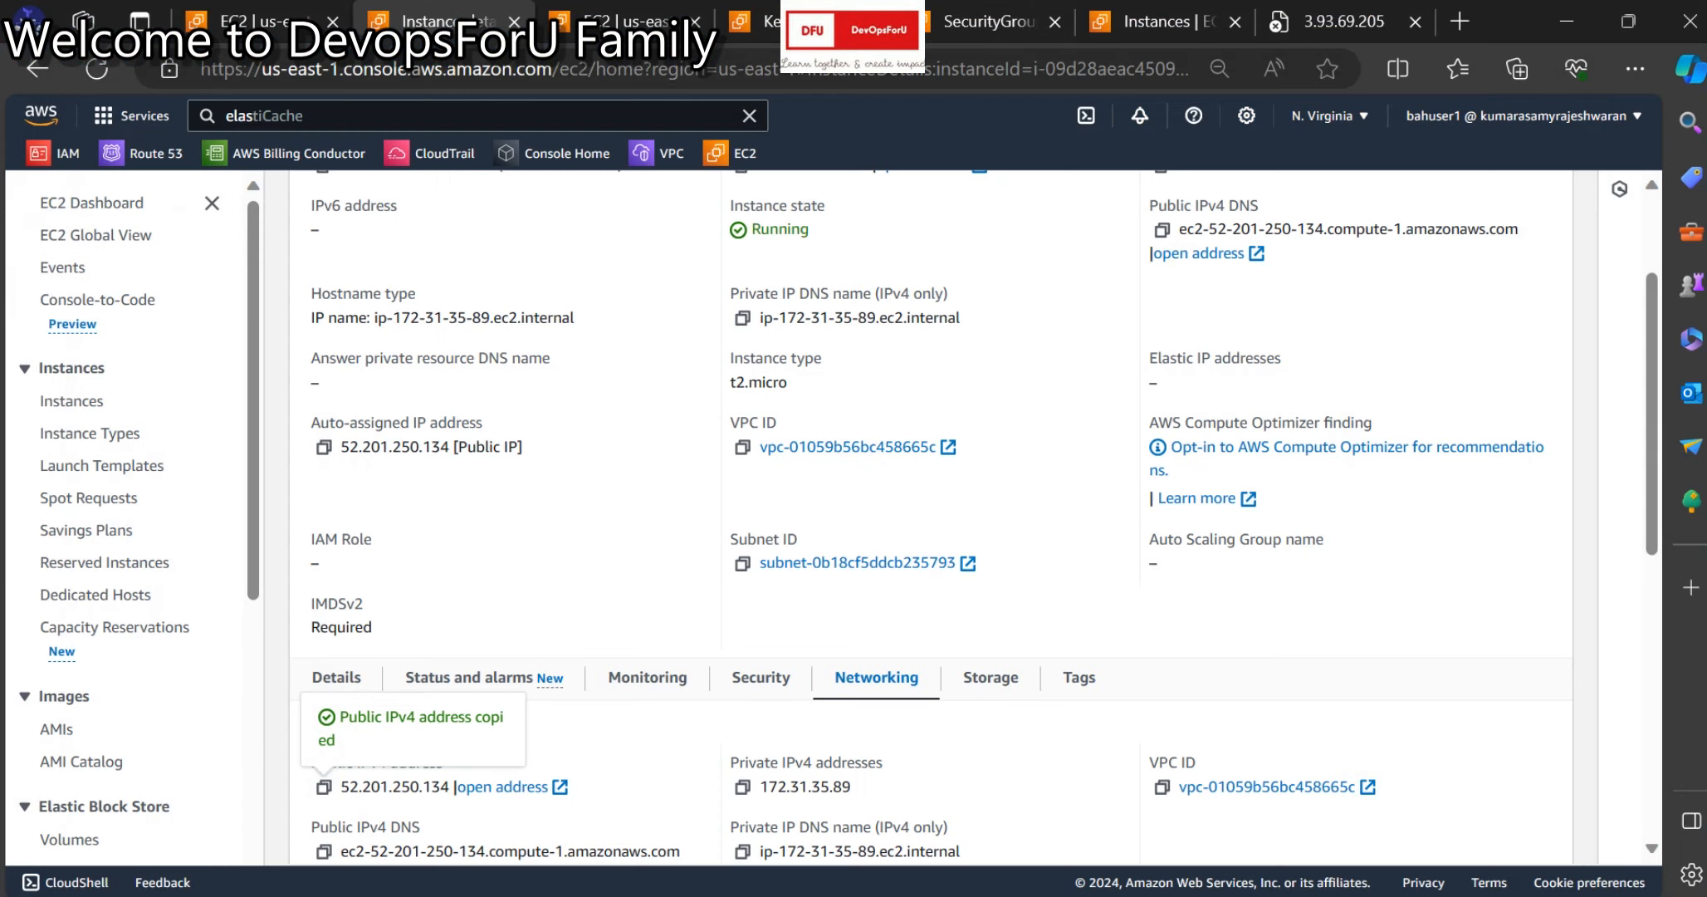
left_click(625, 22)
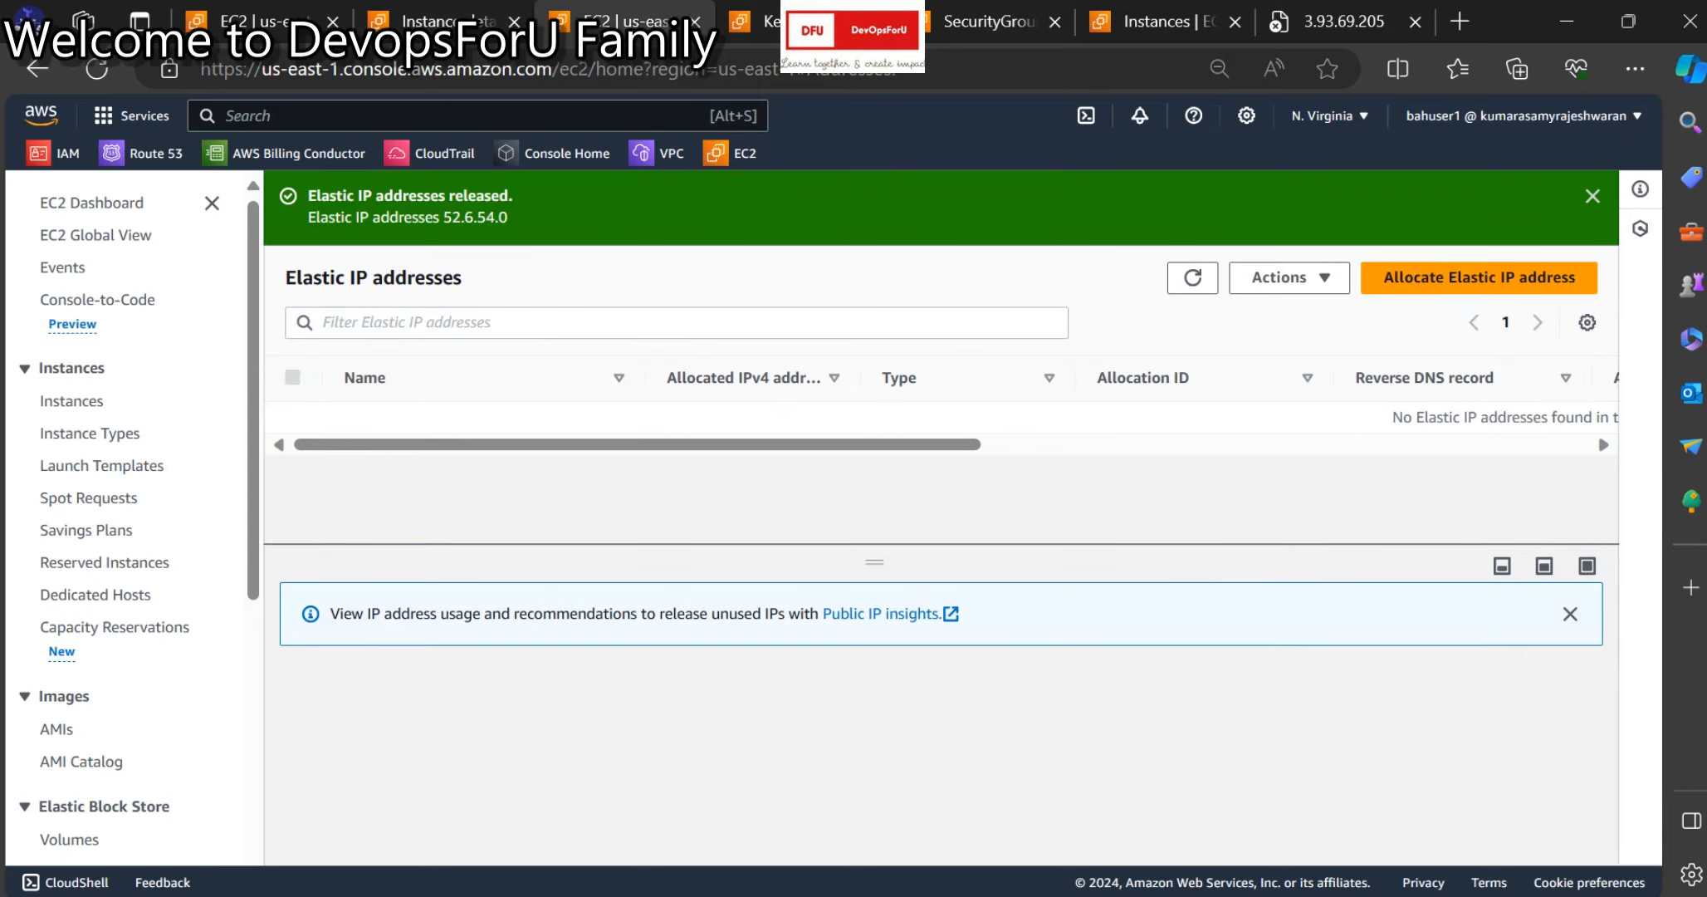
left_click(448, 21)
scroll(930, 515, "up", 3)
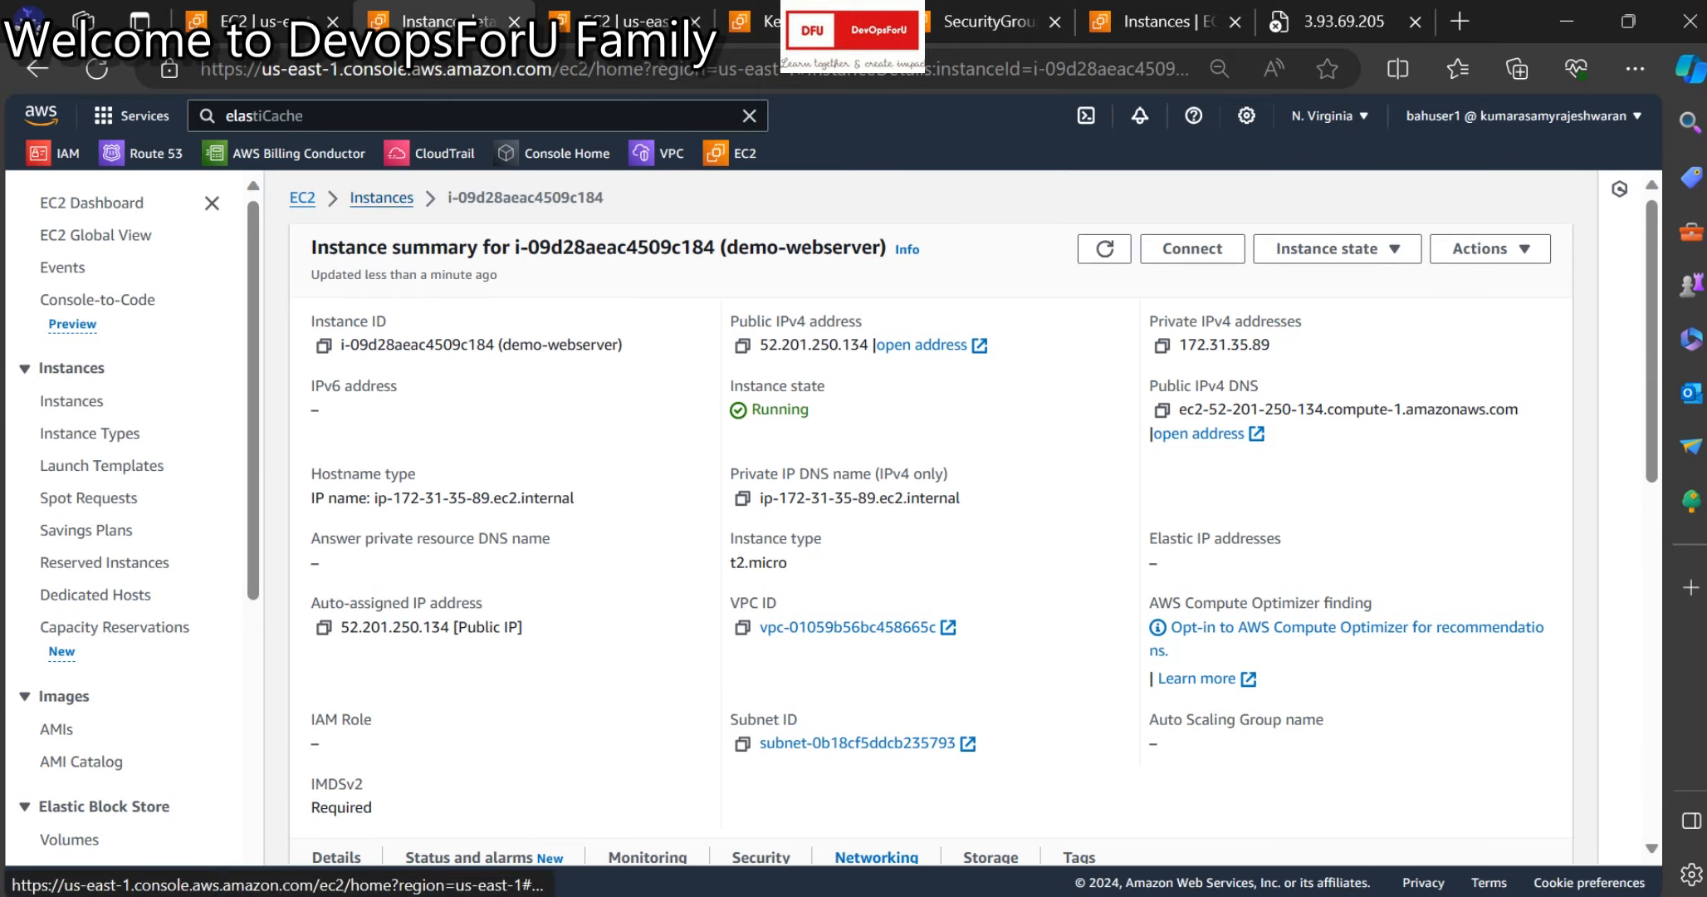
scroll(391, 200, "down", 3)
left_click(761, 545)
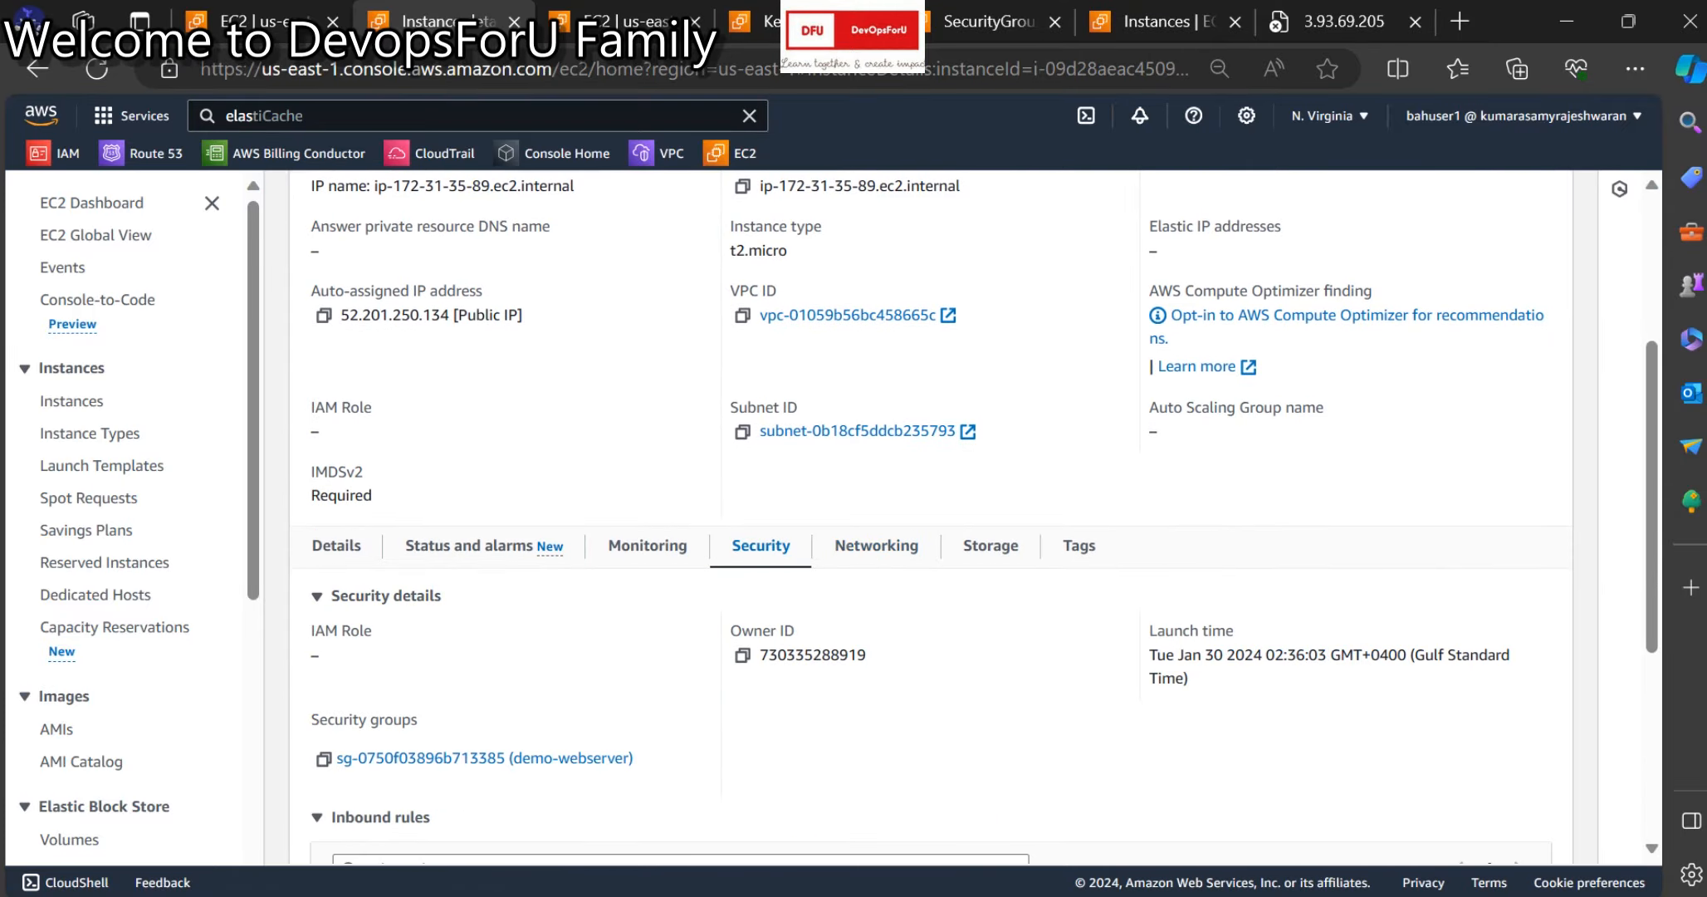
right_click(492, 758)
left_click(631, 359)
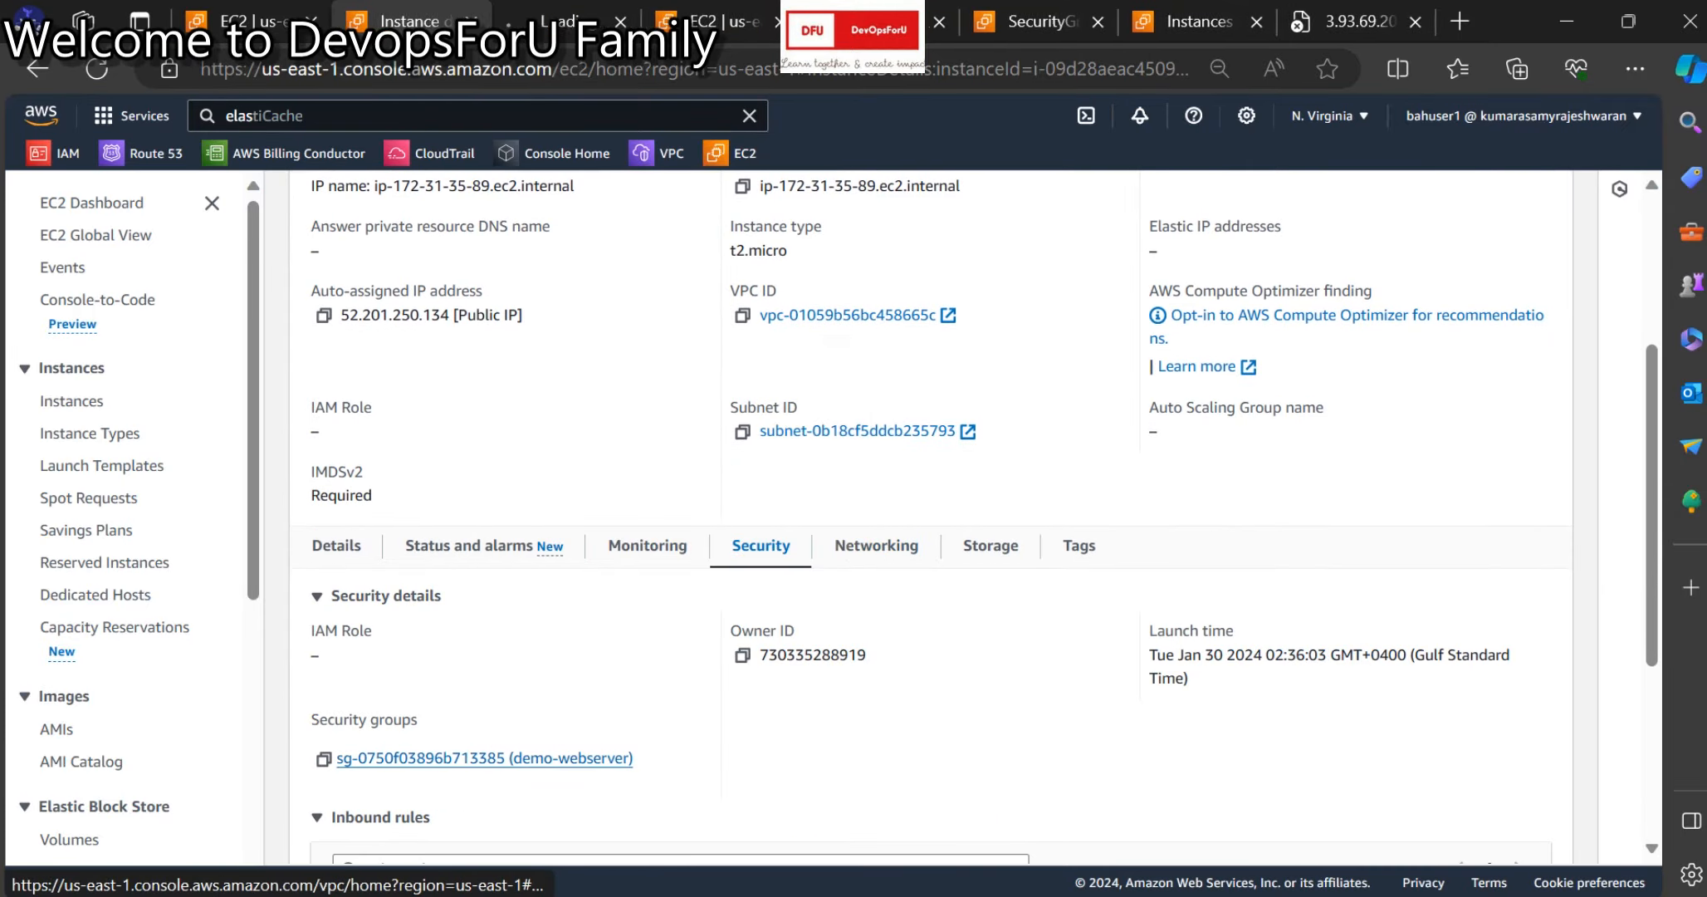
left_click(564, 21)
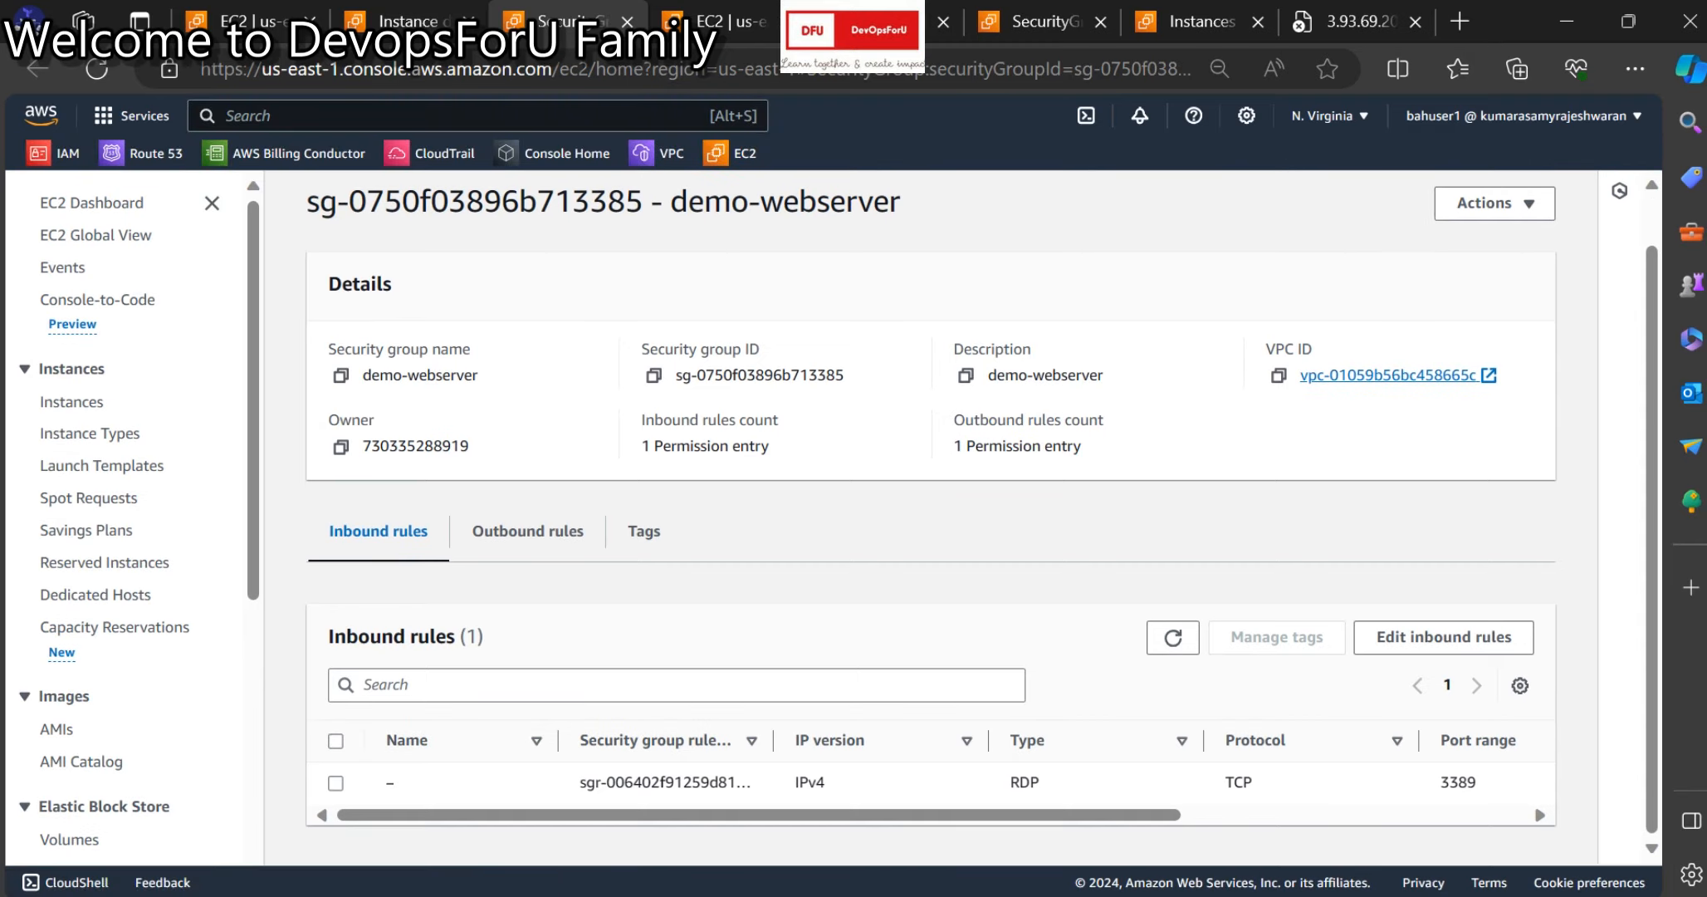
Delete the RDP inbound rule and save the rules.
left_click(1444, 636)
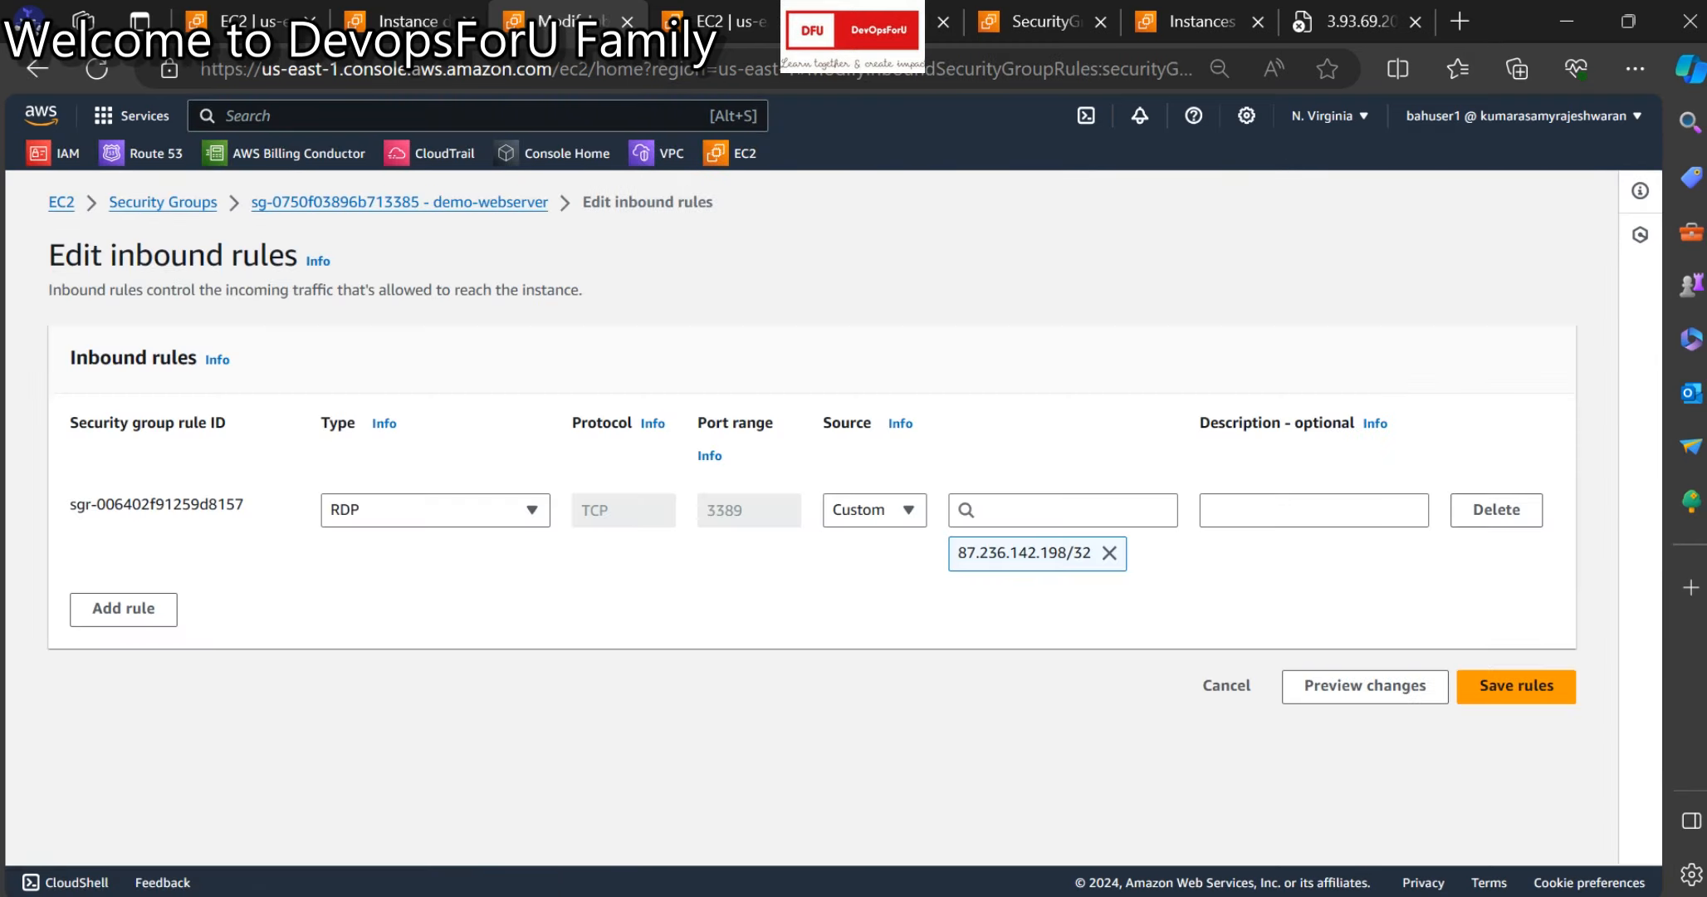
left_click(876, 510)
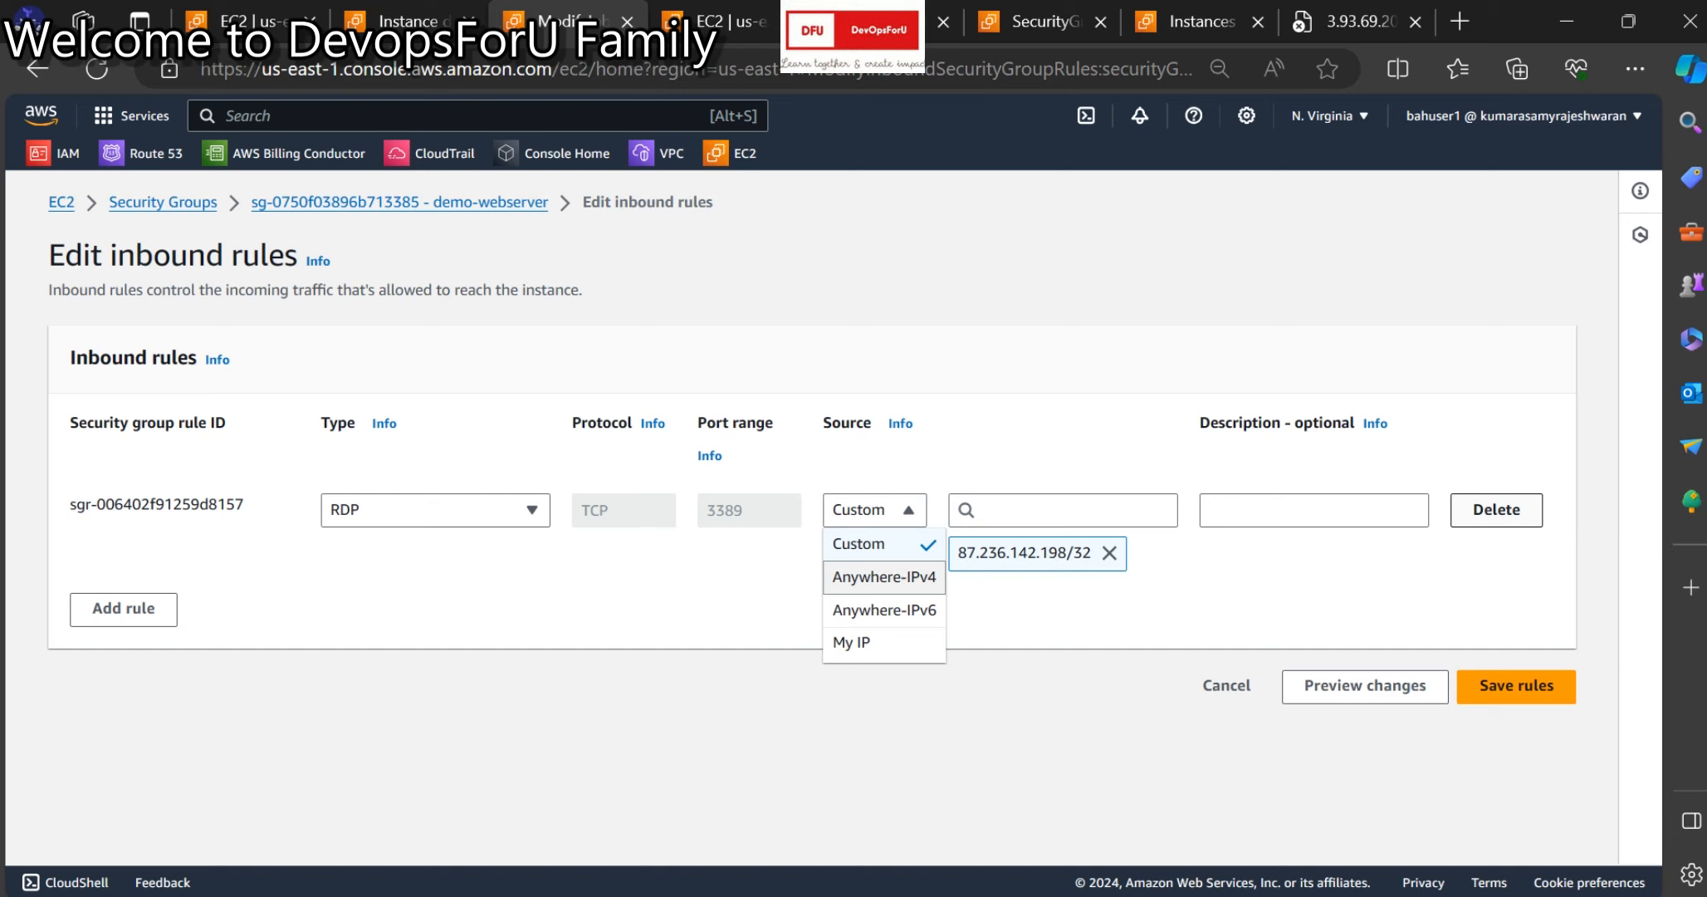
left_click(1496, 509)
left_click(1516, 581)
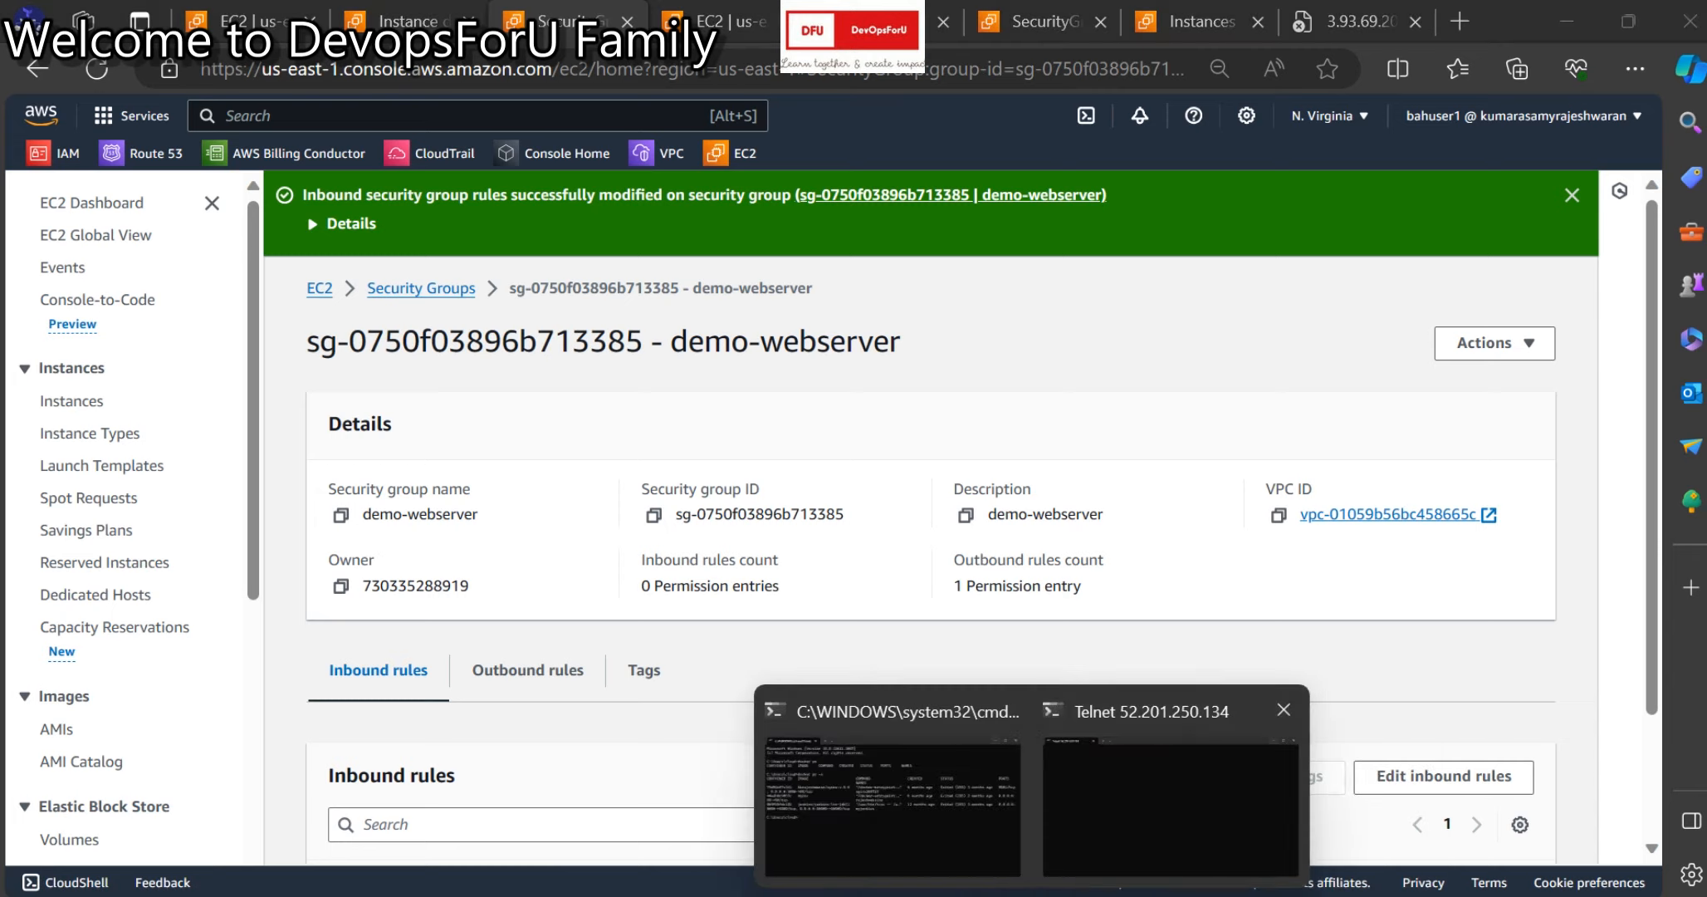
Bring the Telnet window forward and minimise the reconnecting remote desktop session.
left_click(1166, 785)
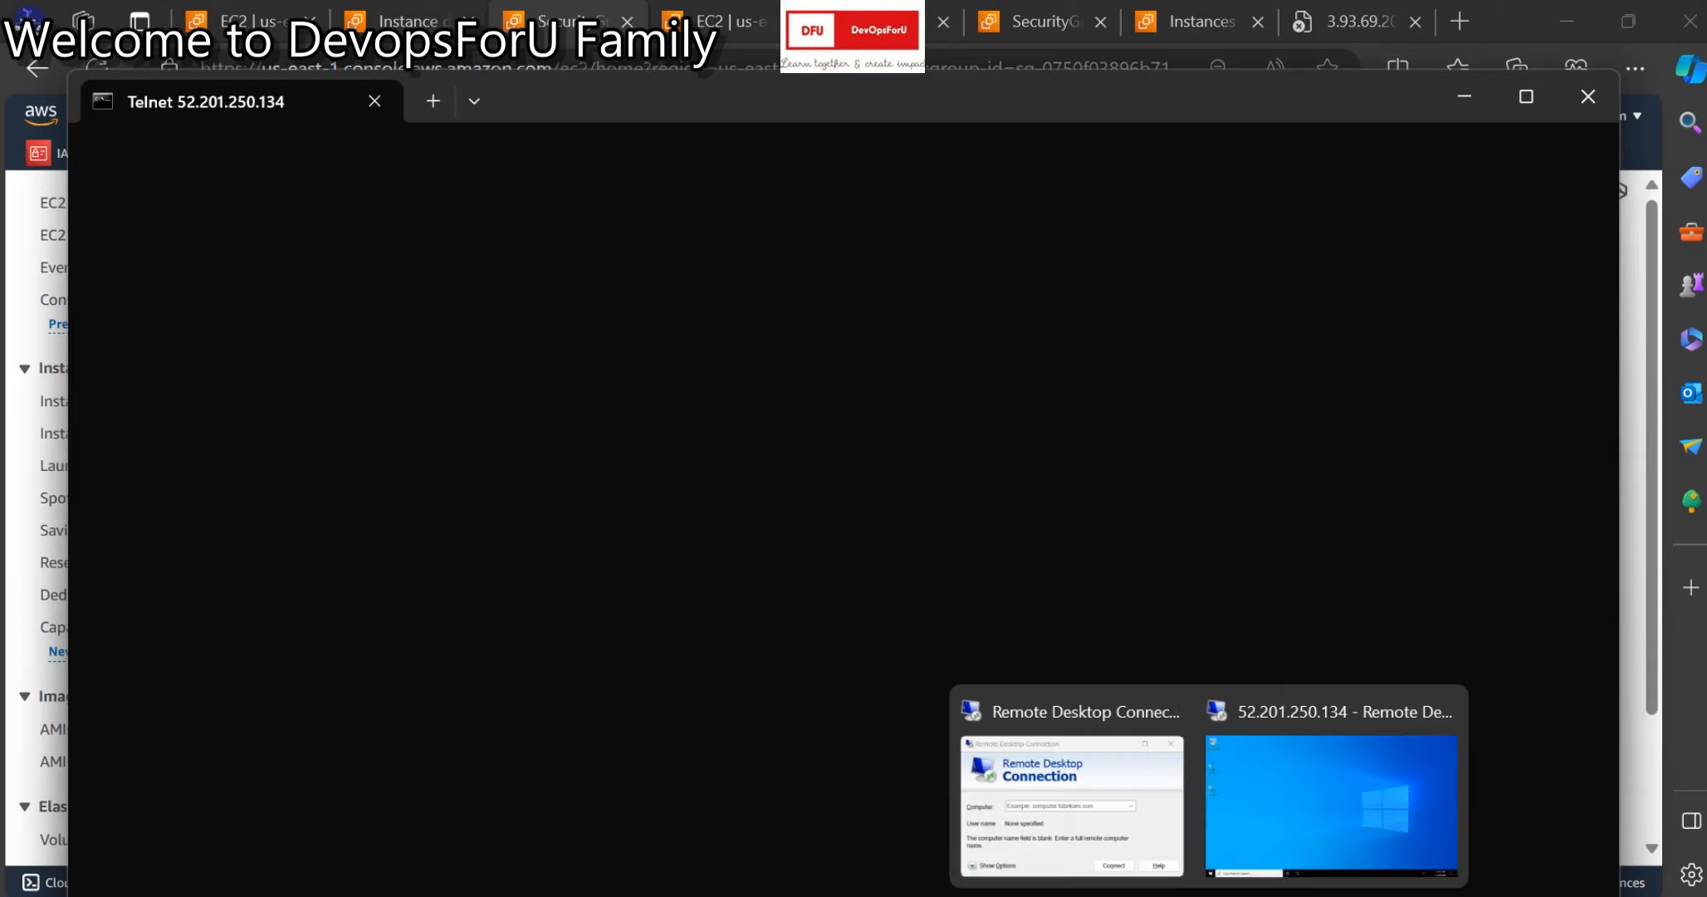
left_click(1334, 797)
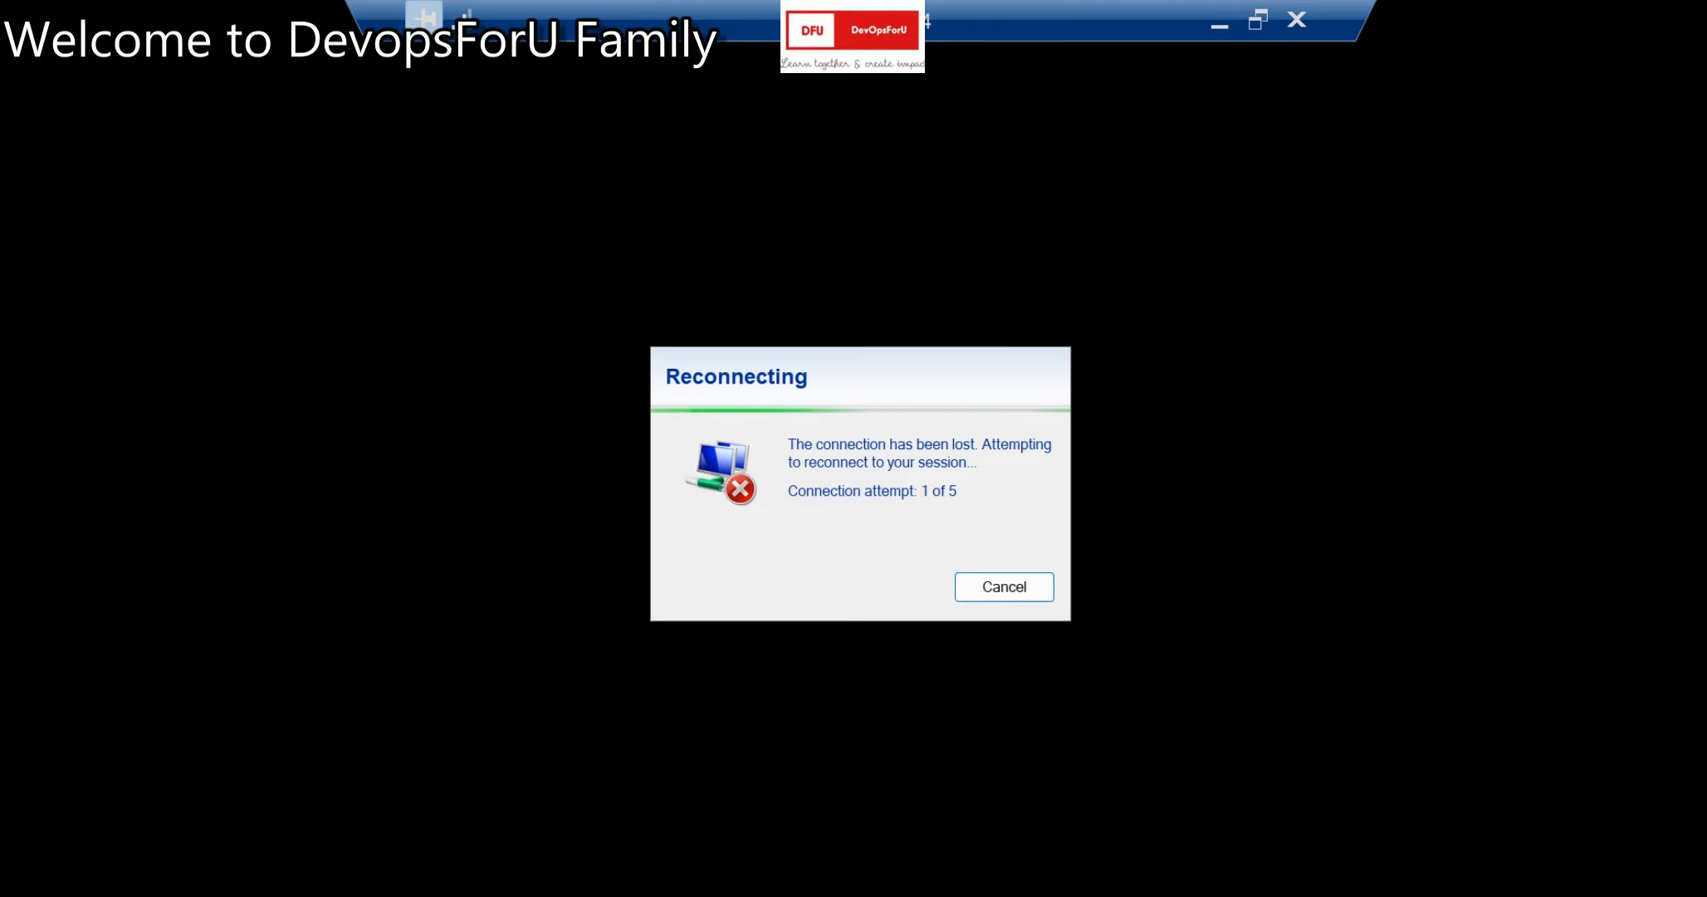
left_click(1219, 25)
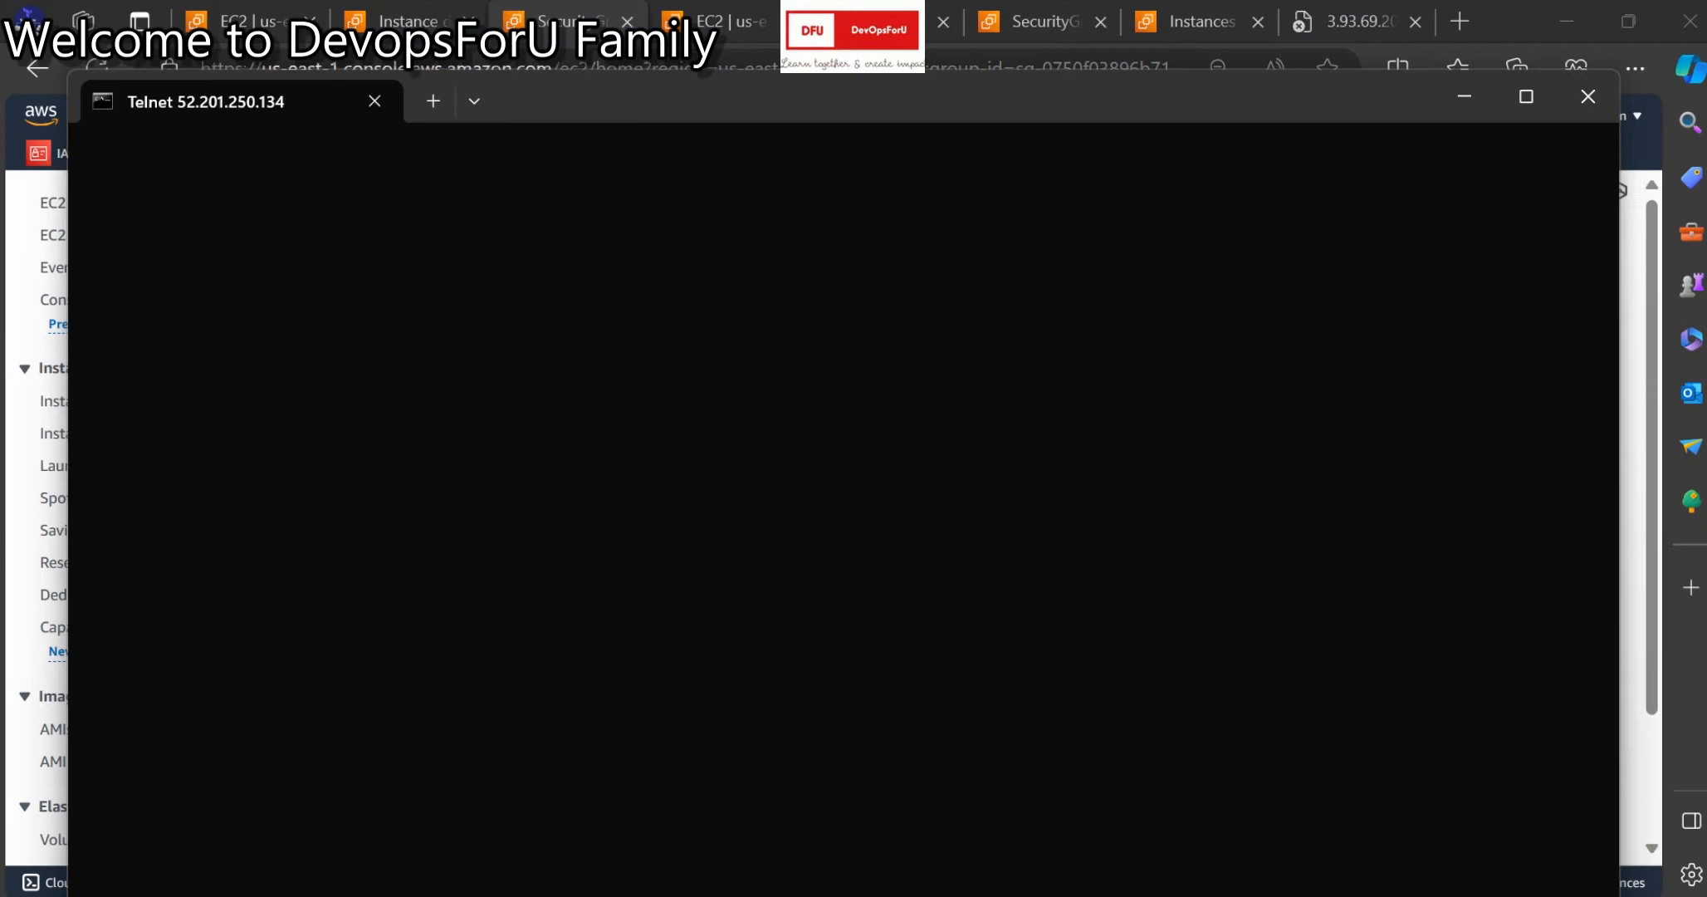
In a new Command Prompt, run telnet 52.201.250.134 3389 and see it fail.
key("super+r")
type("cmd")
key("Return")
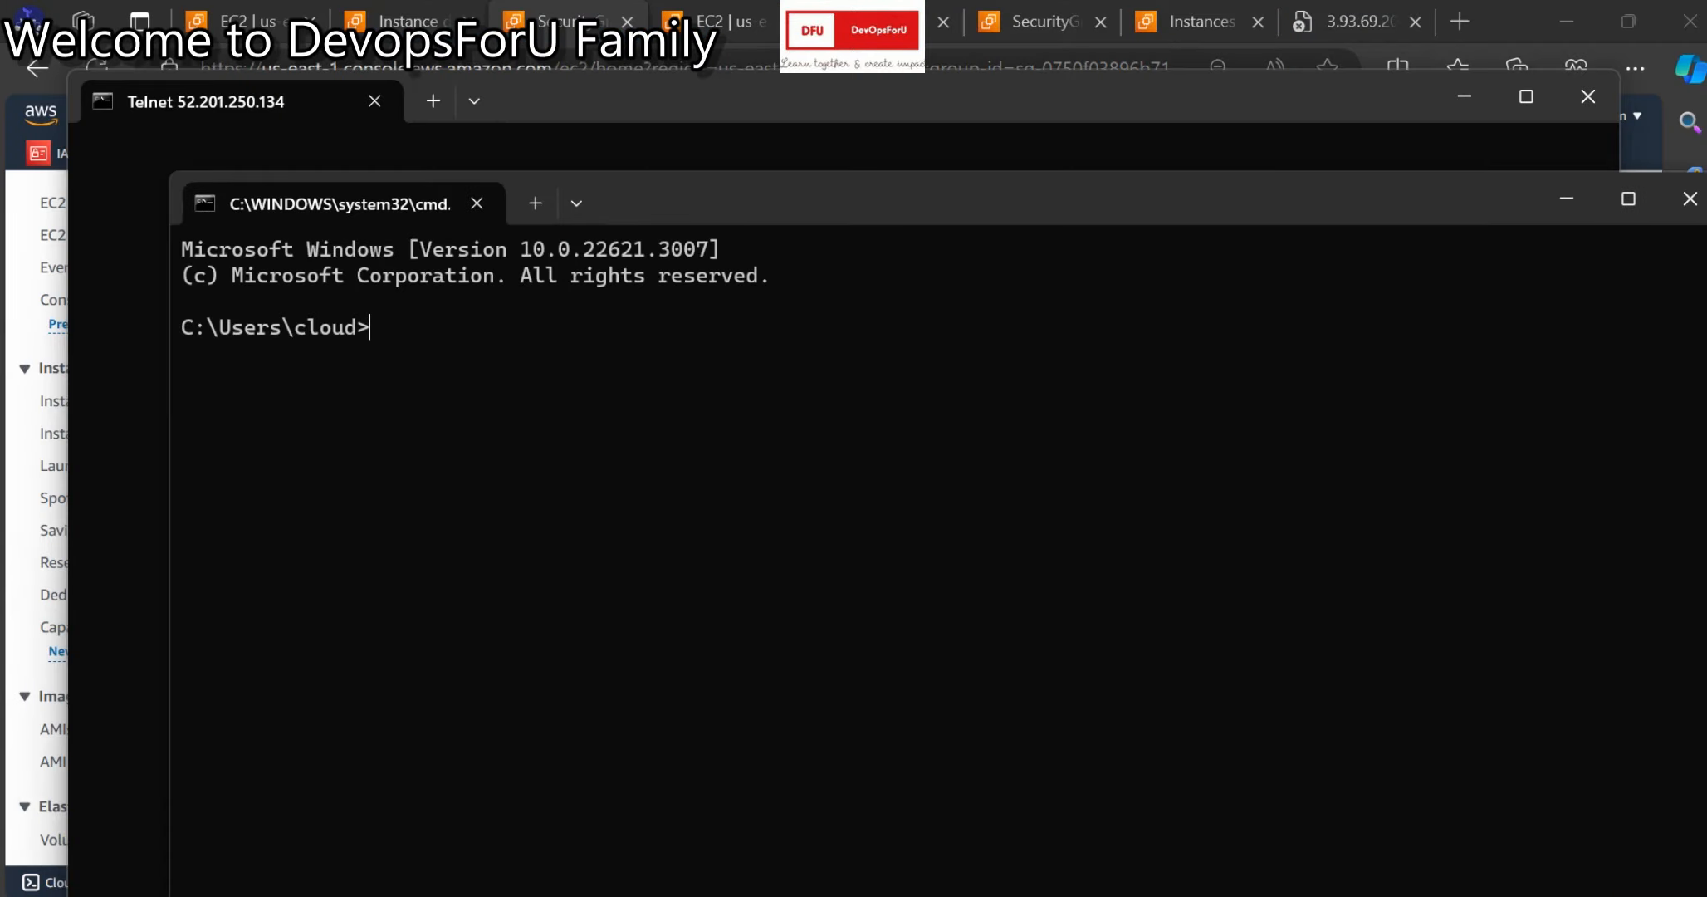
type("52.201.250.134")
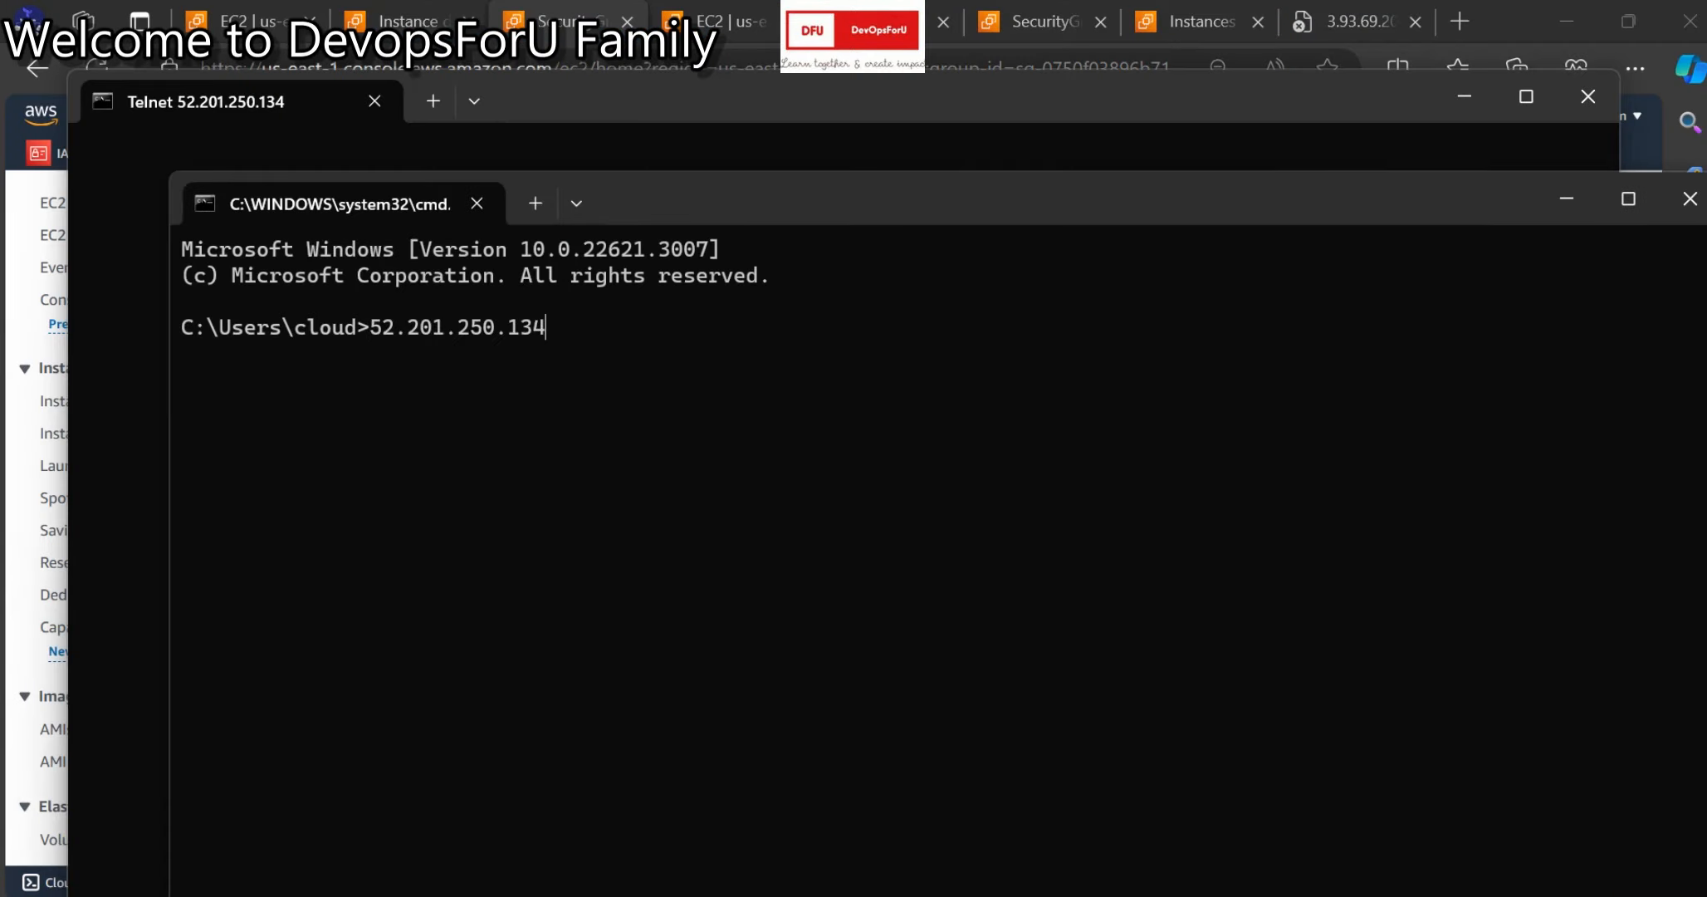
type("3389")
key("Home")
type("telne")
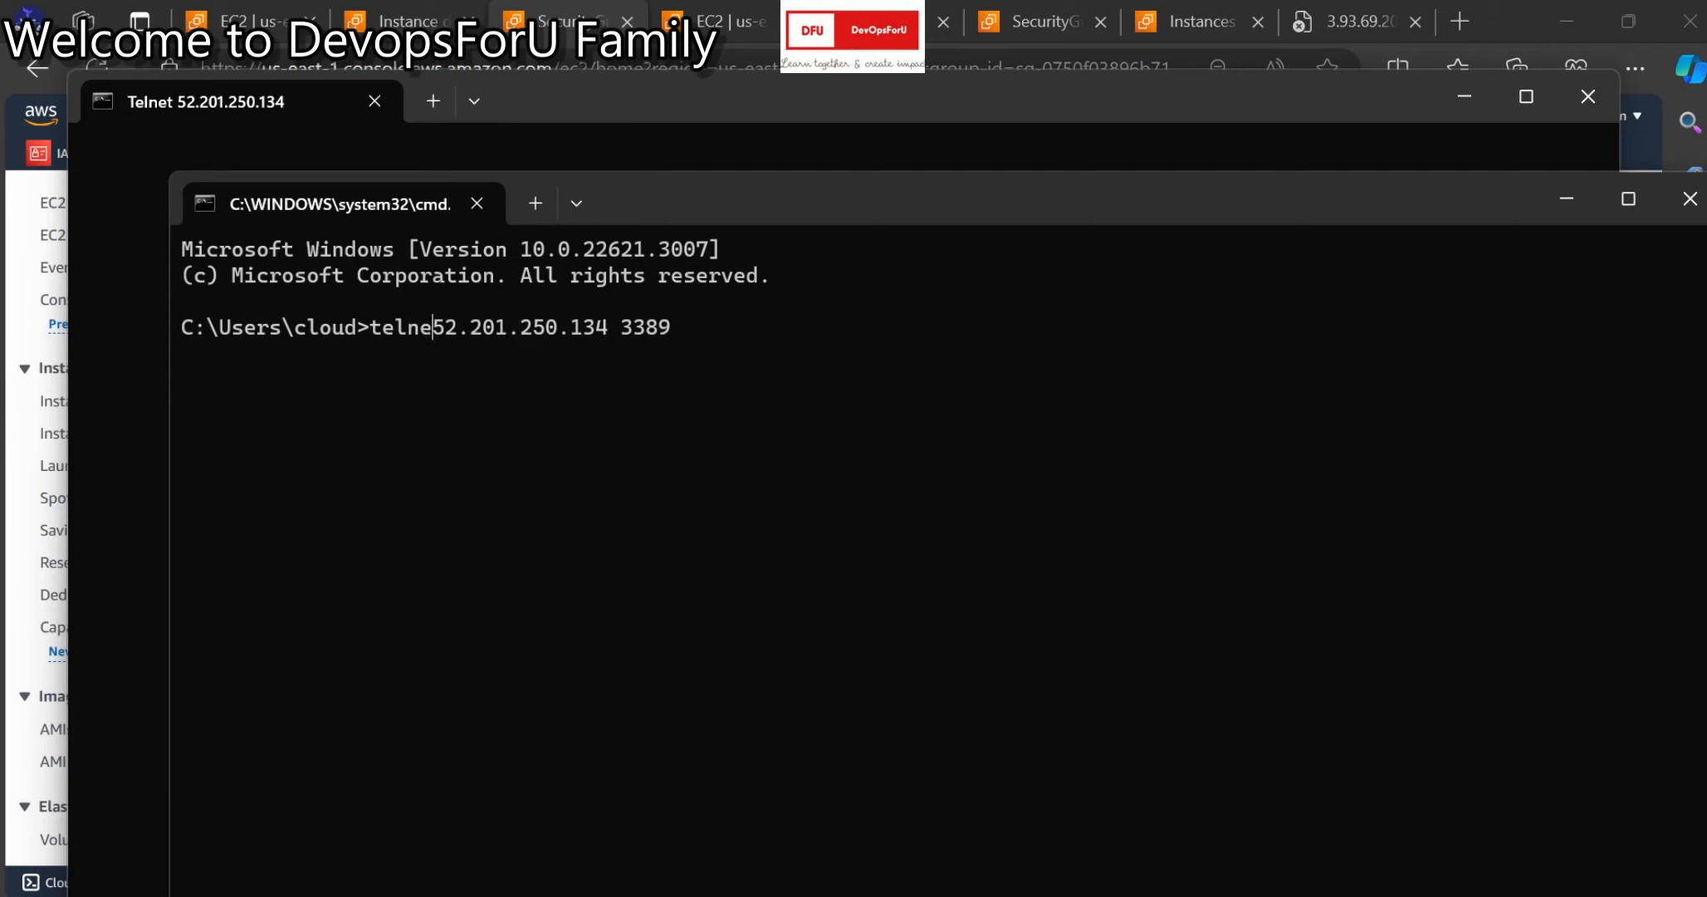
type("t")
key("Return")
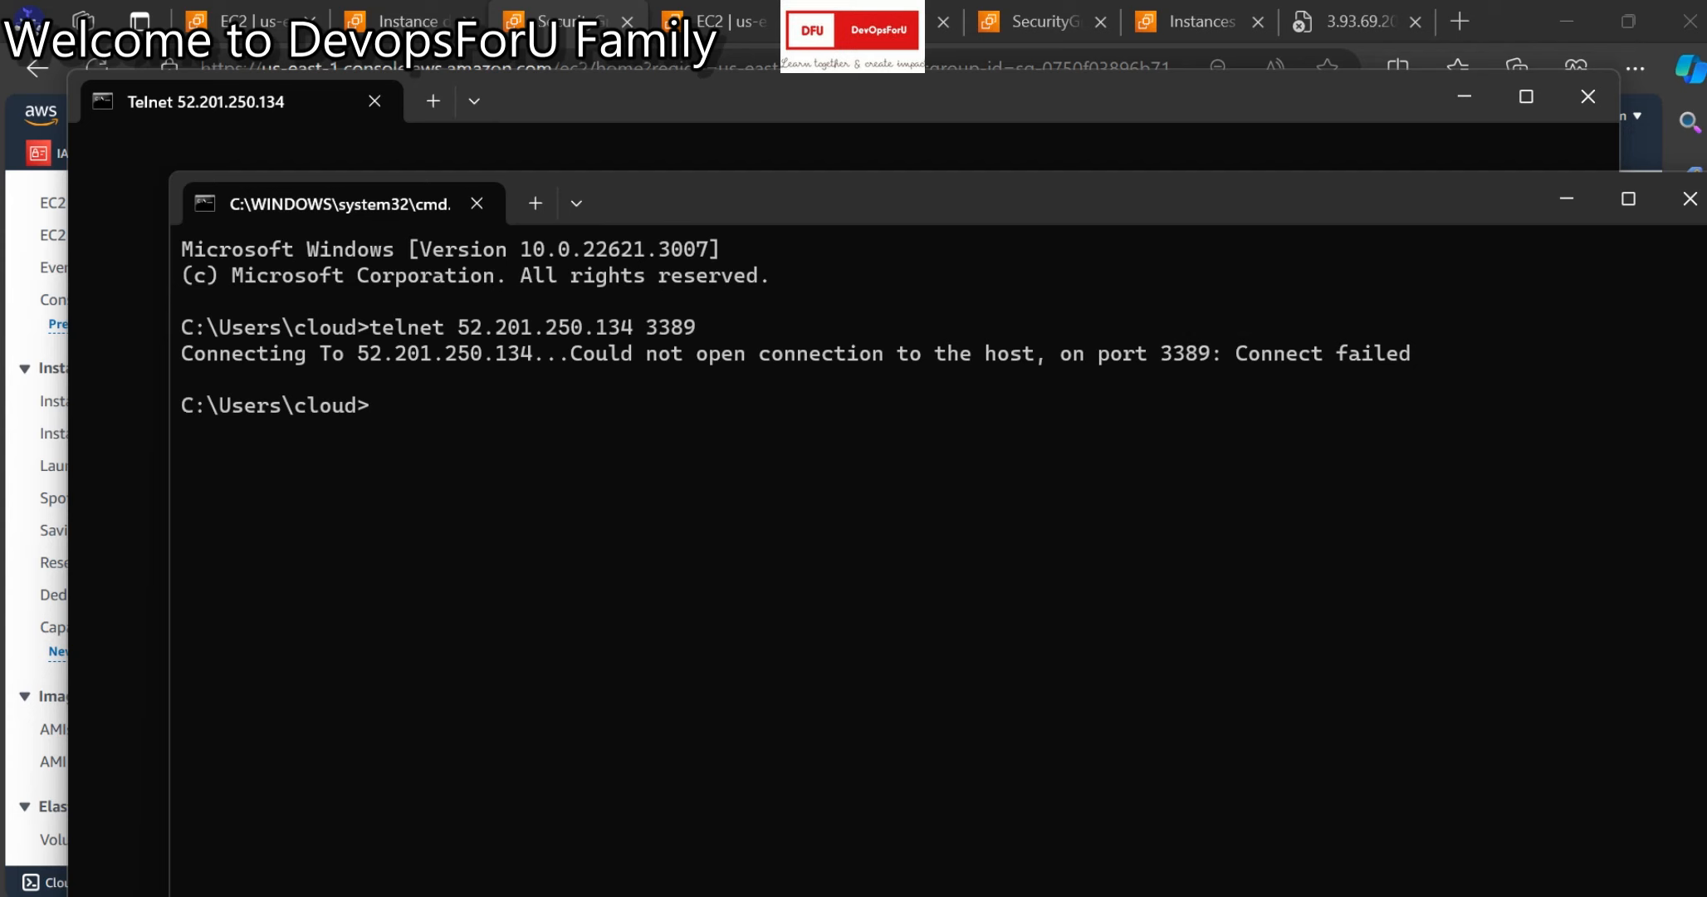
Bring the security group page forward and open its inbound rules editor.
mouse_move(795, 893)
left_click(796, 798)
scroll(930, 531, "down", 2)
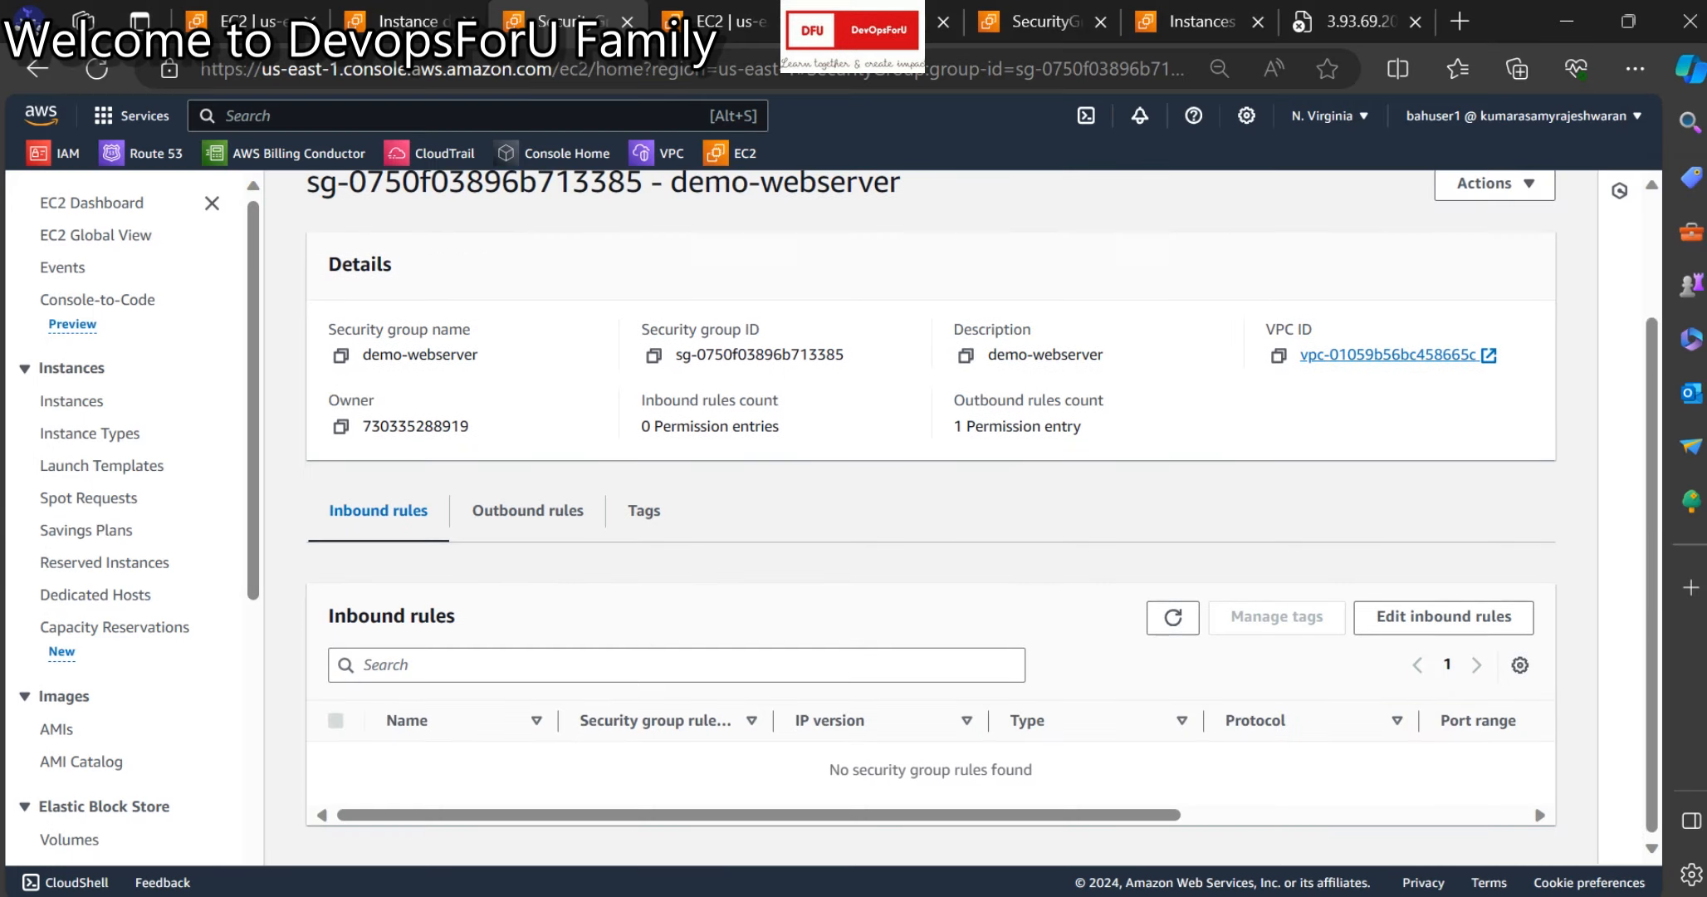
left_click(1444, 616)
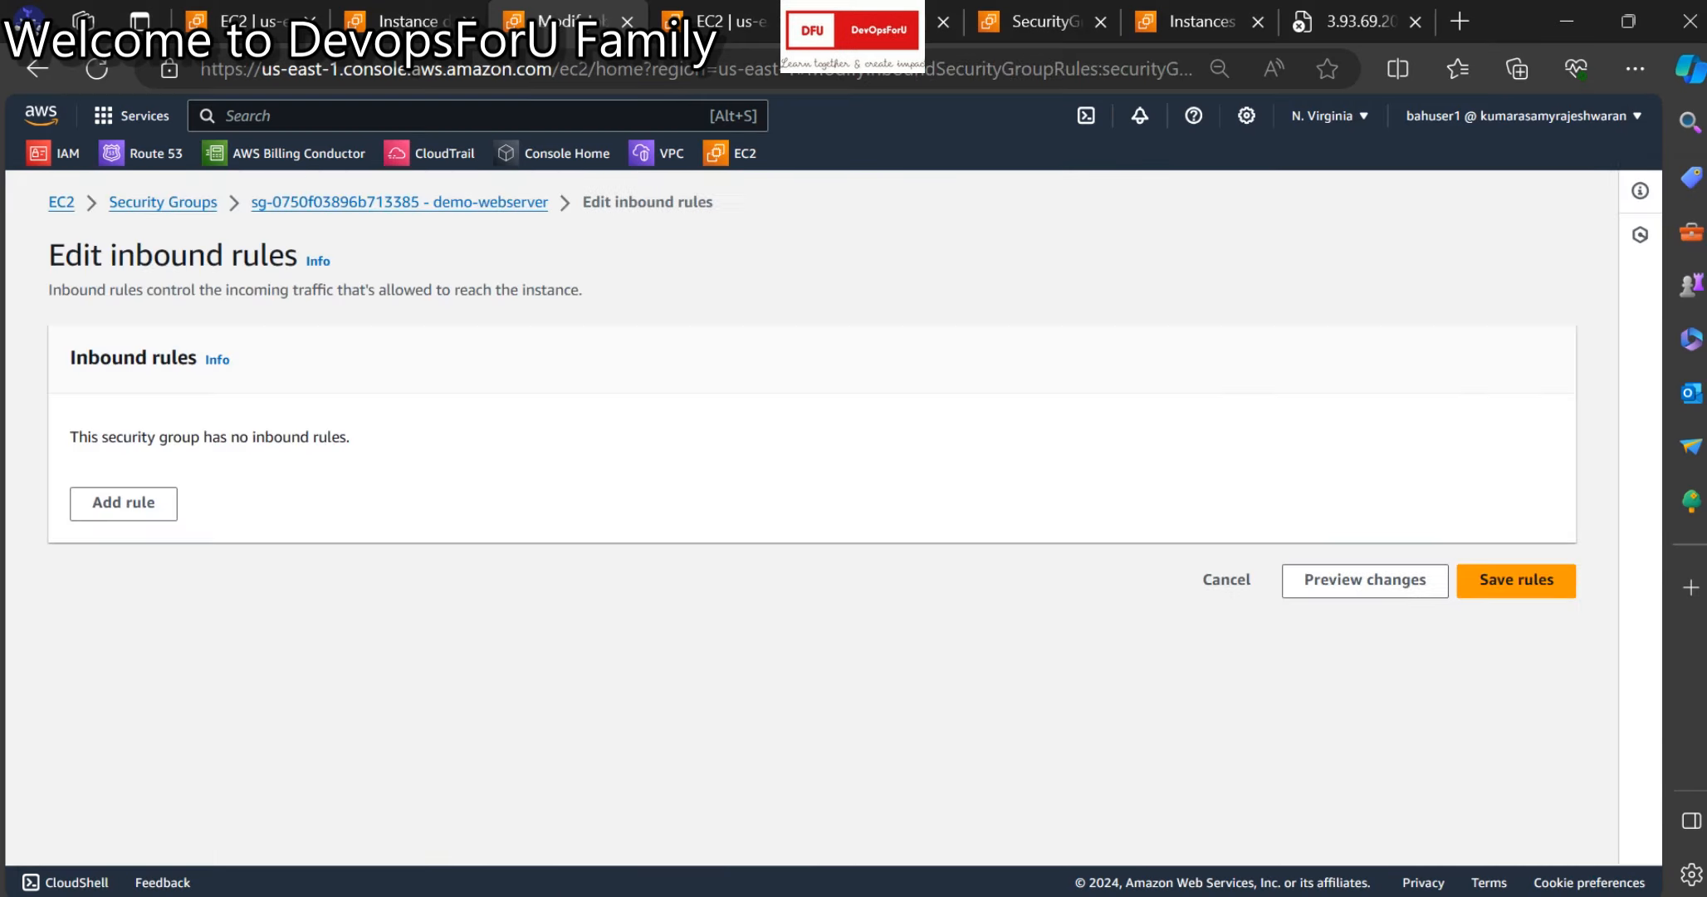
Add an RDP rule on port 3389 with source My IP and save the rules.
left_click(123, 503)
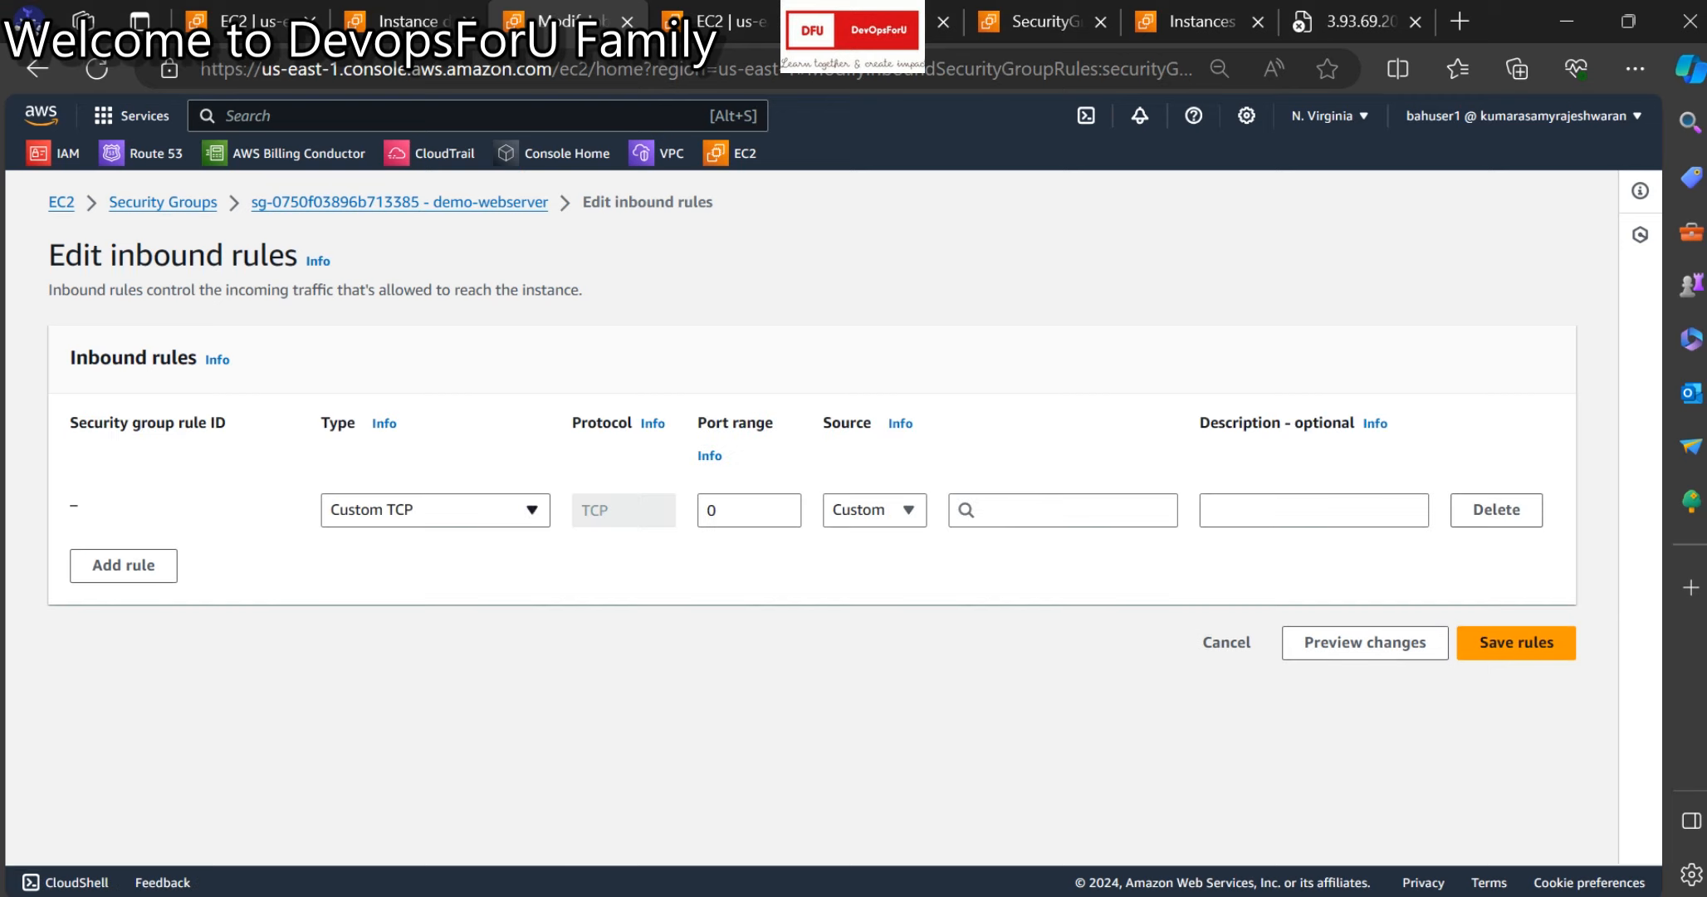
left_click(435, 509)
type("rdp")
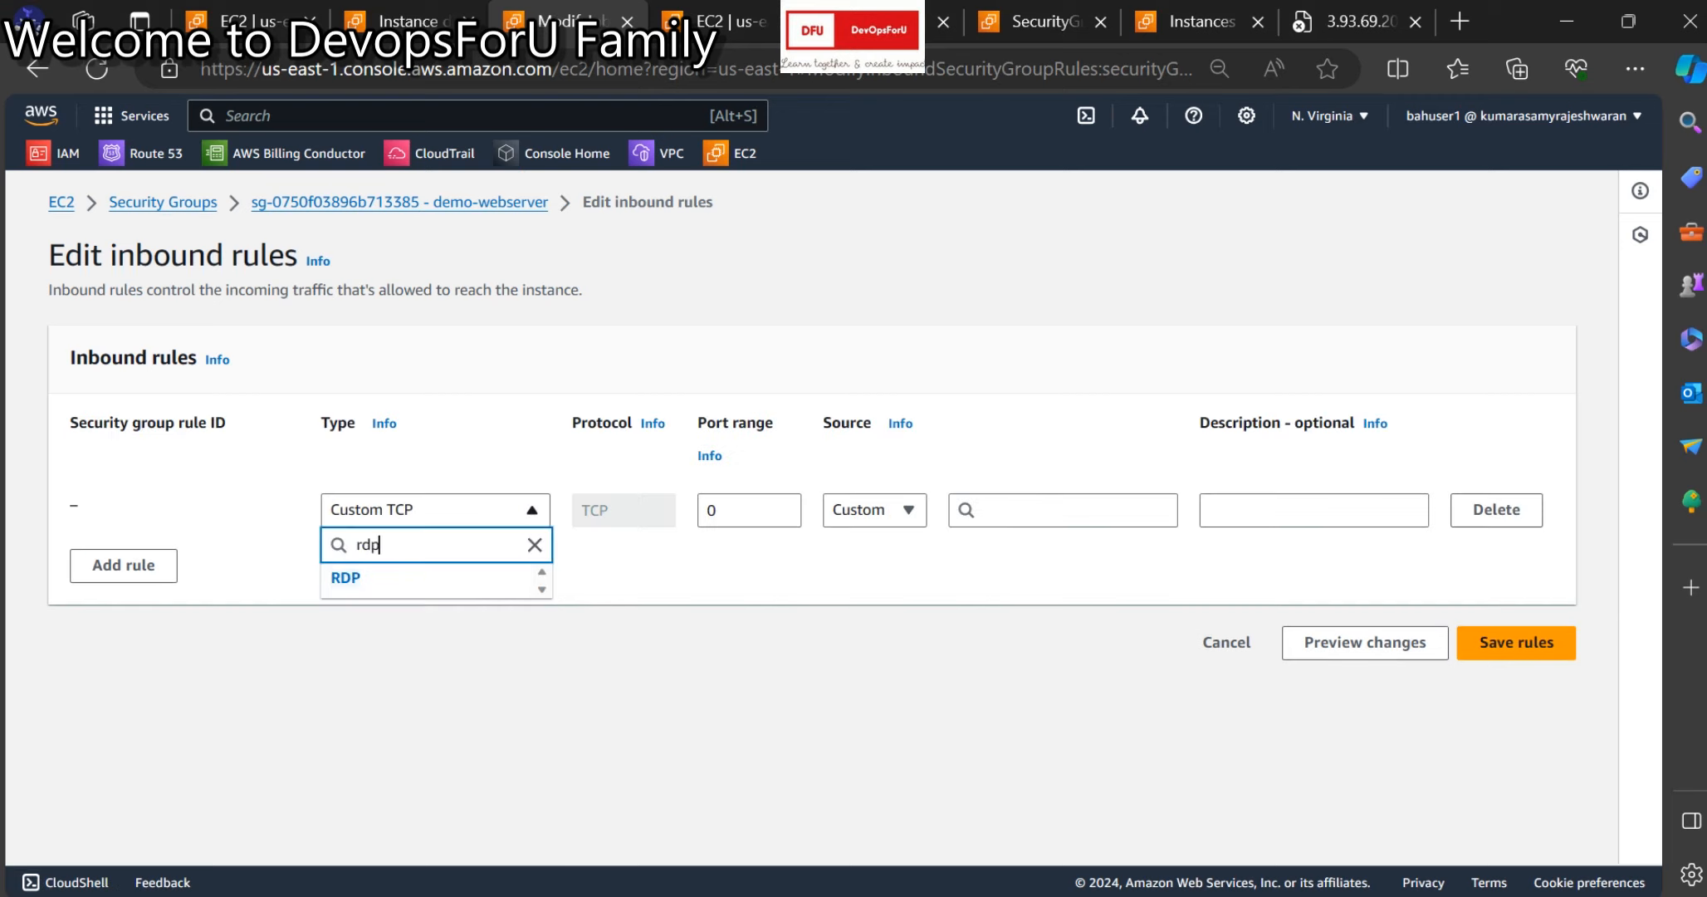
key("Down")
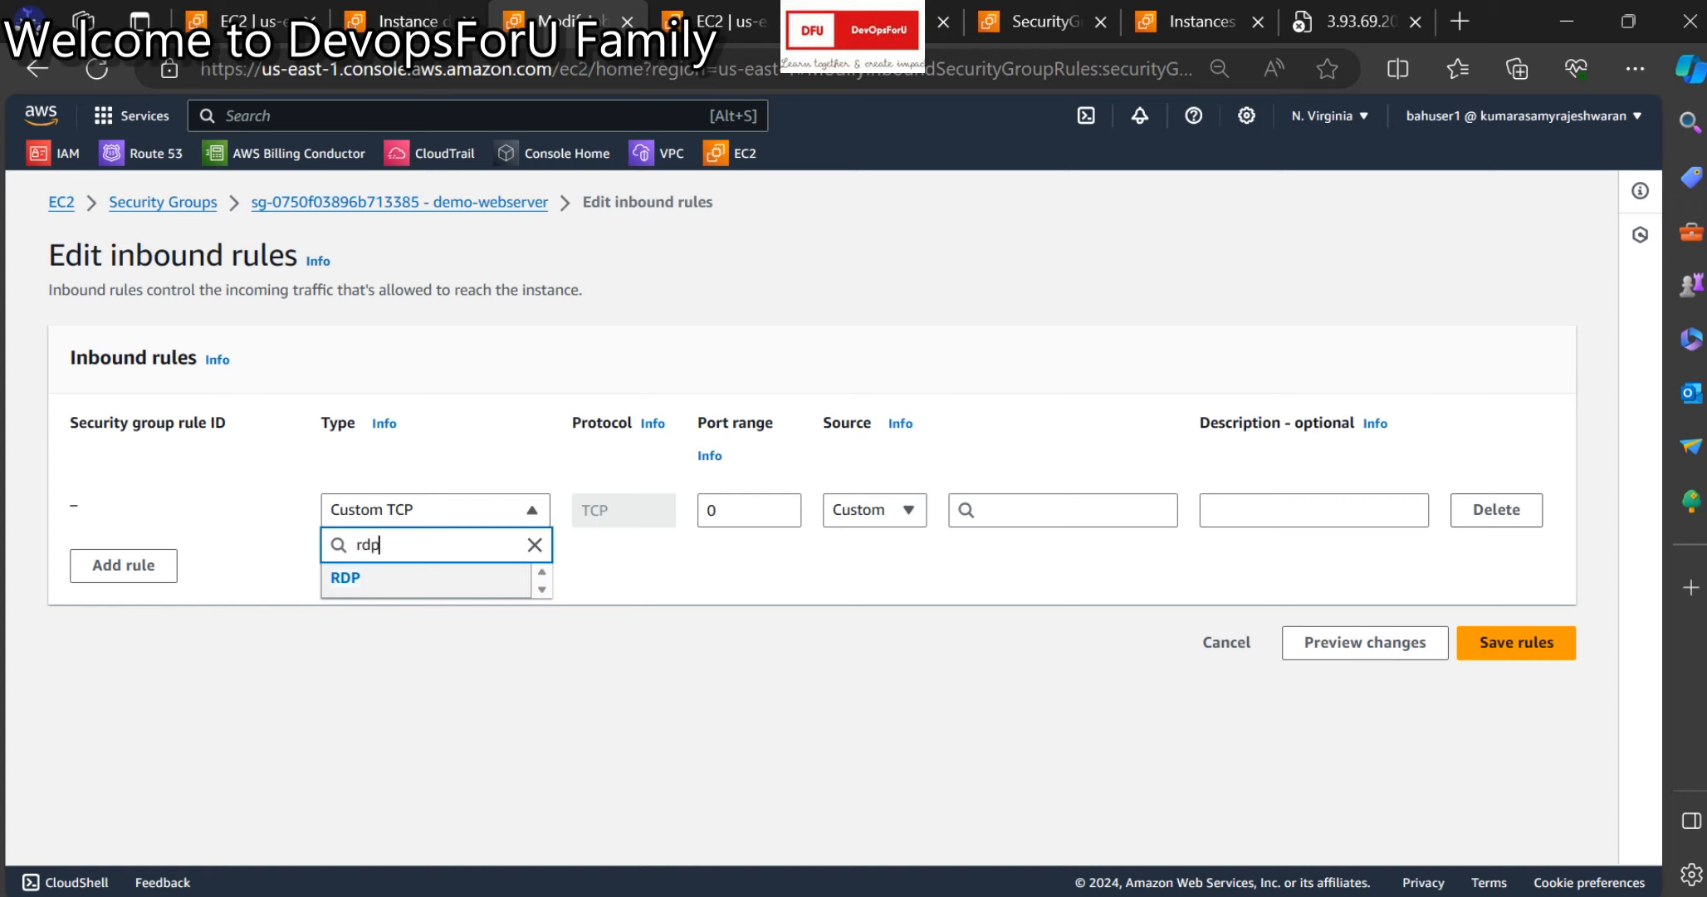
key("Return")
left_click(875, 510)
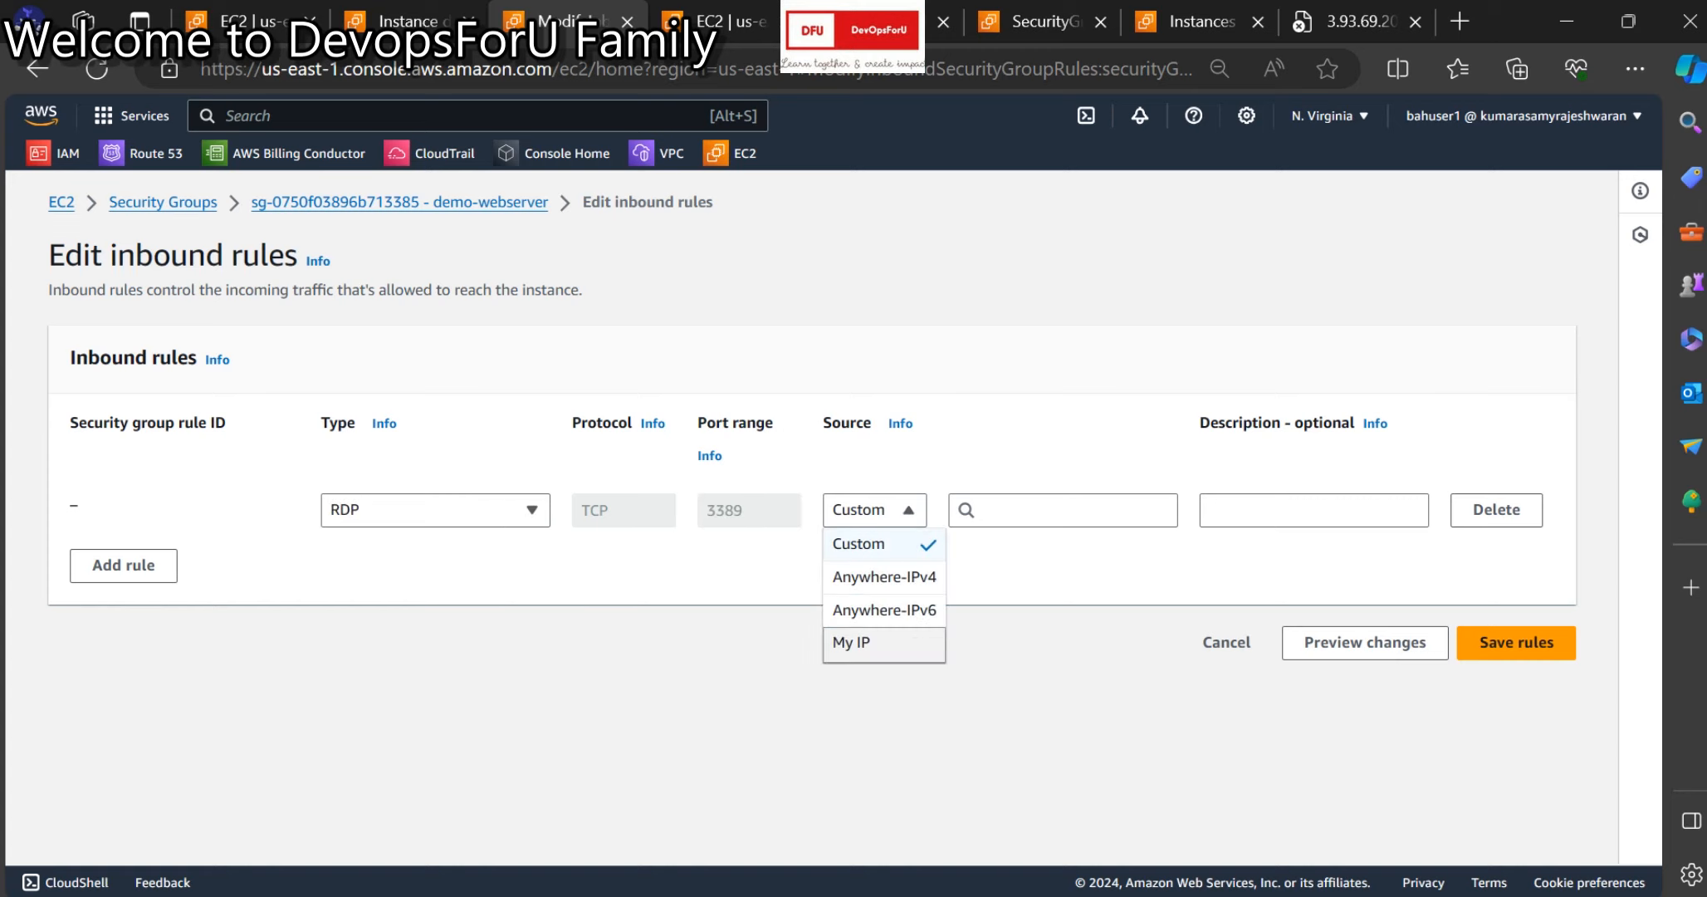
left_click(874, 642)
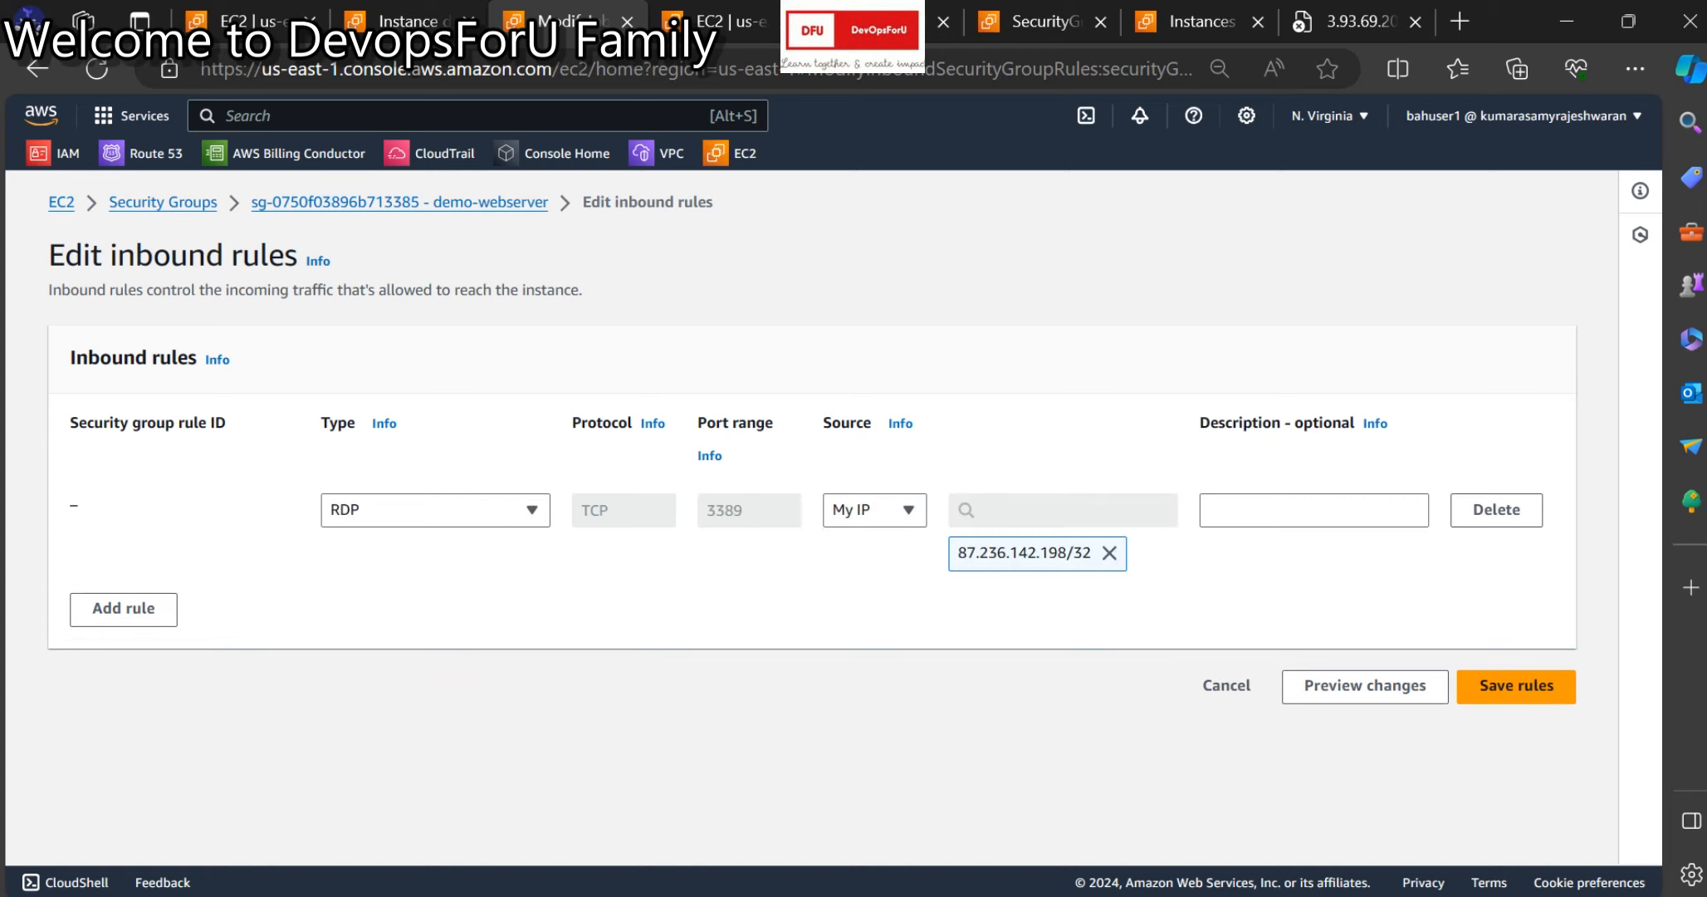
left_click(1516, 686)
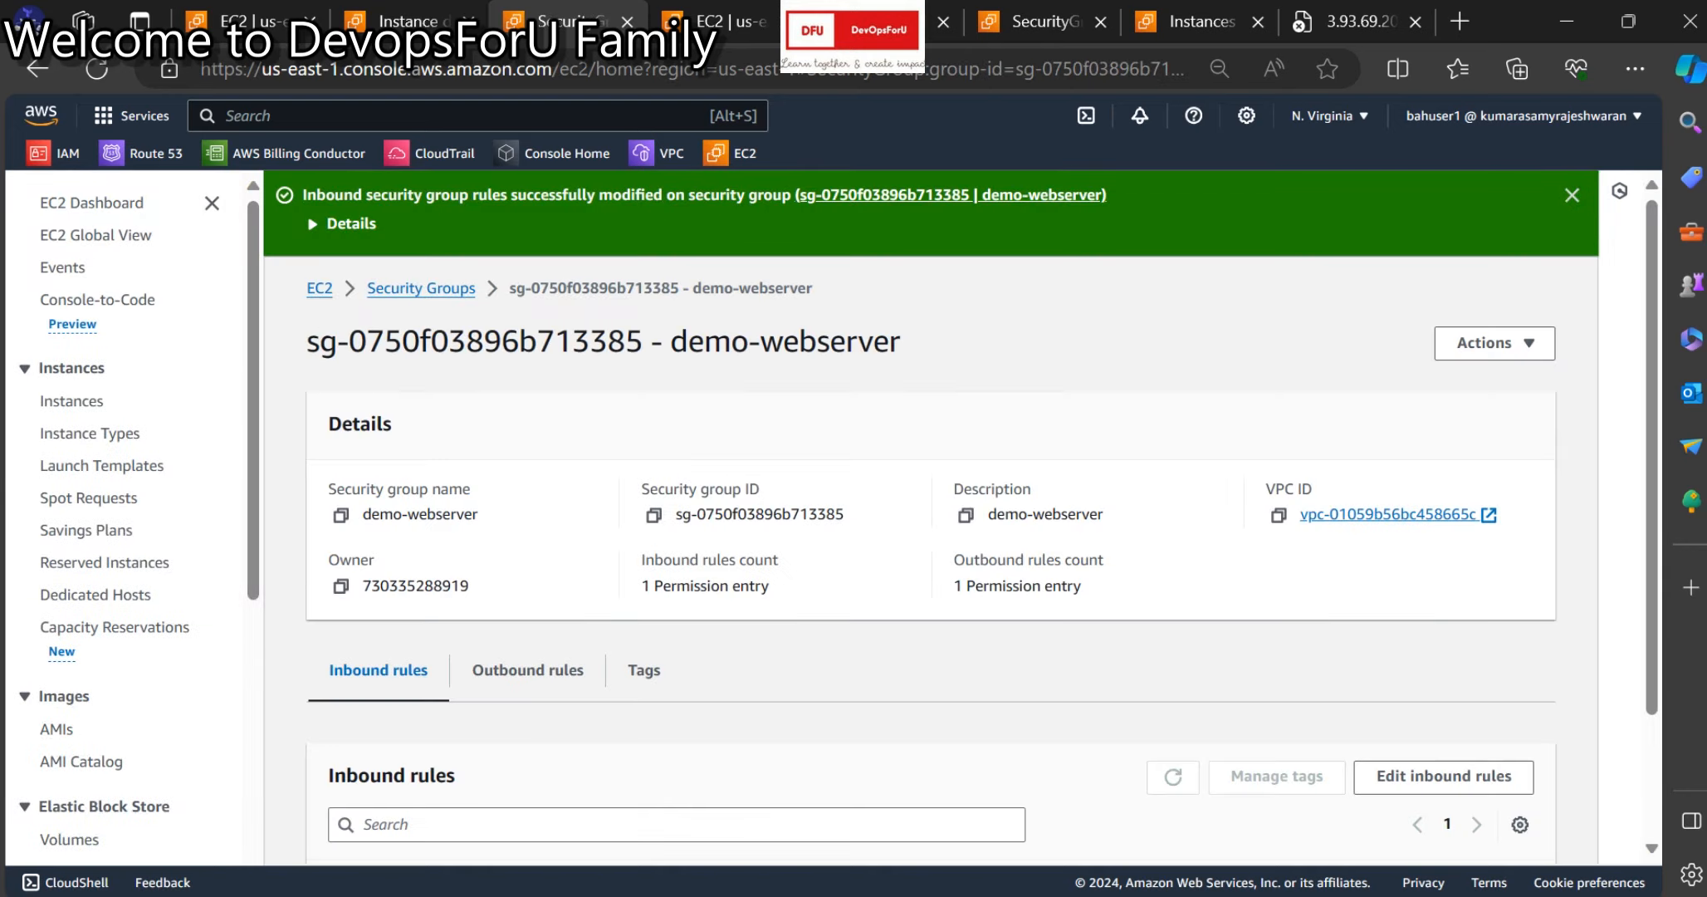
Rerun telnet 52.201.250.134 3389 and confirm it now connects.
mouse_move(1150, 884)
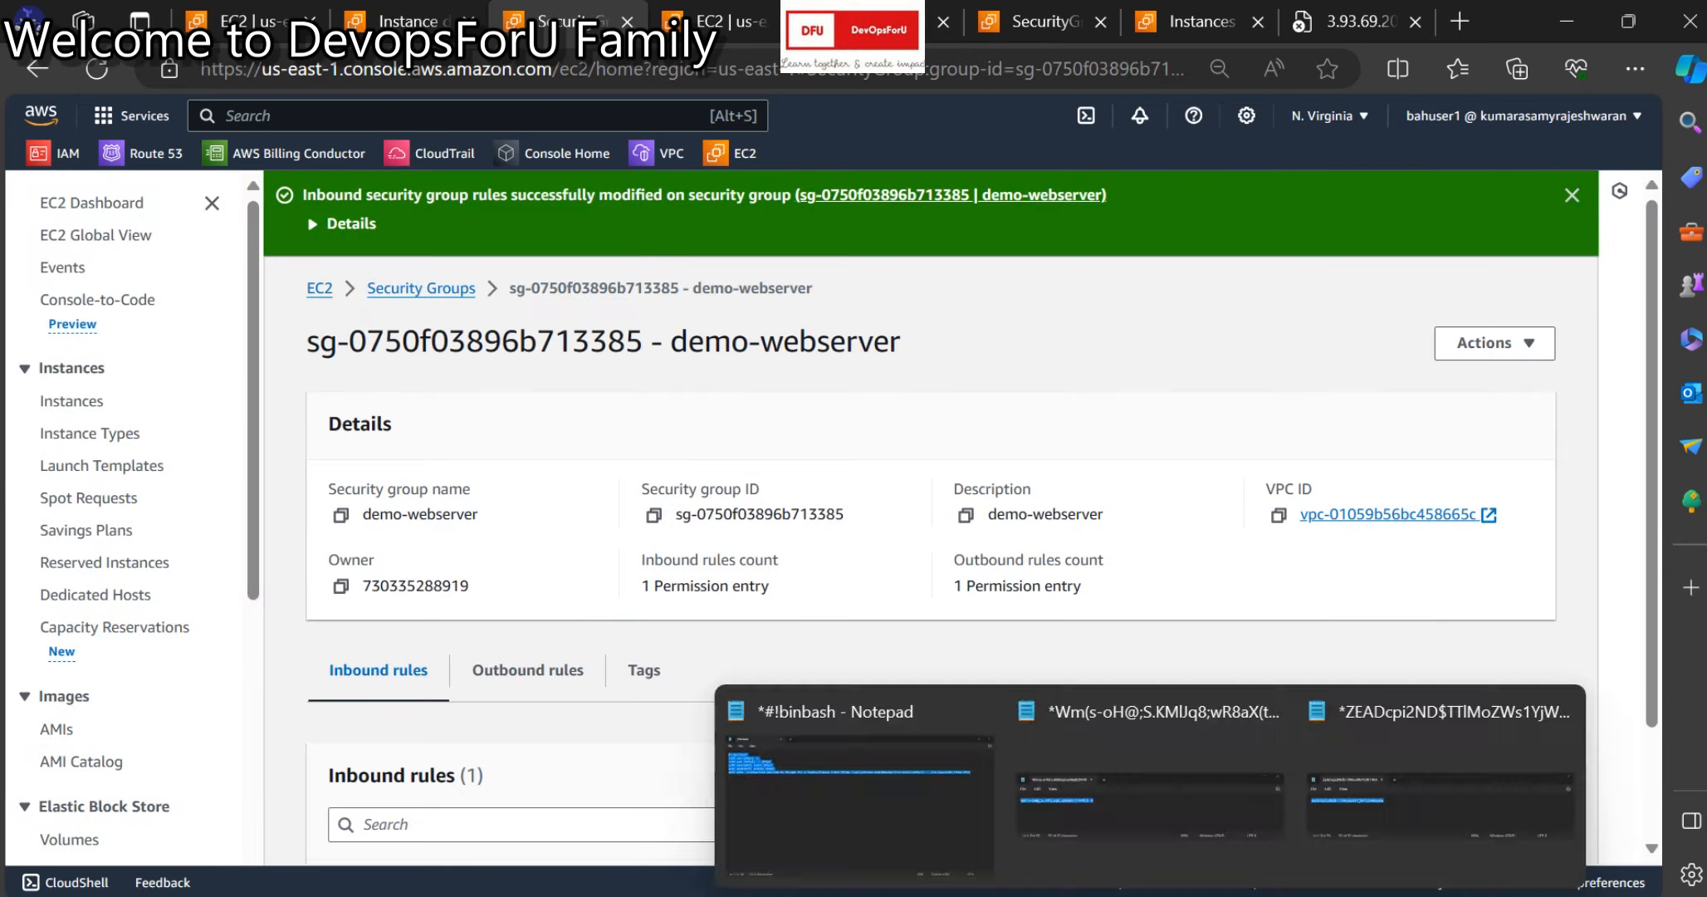
left_click(1328, 797)
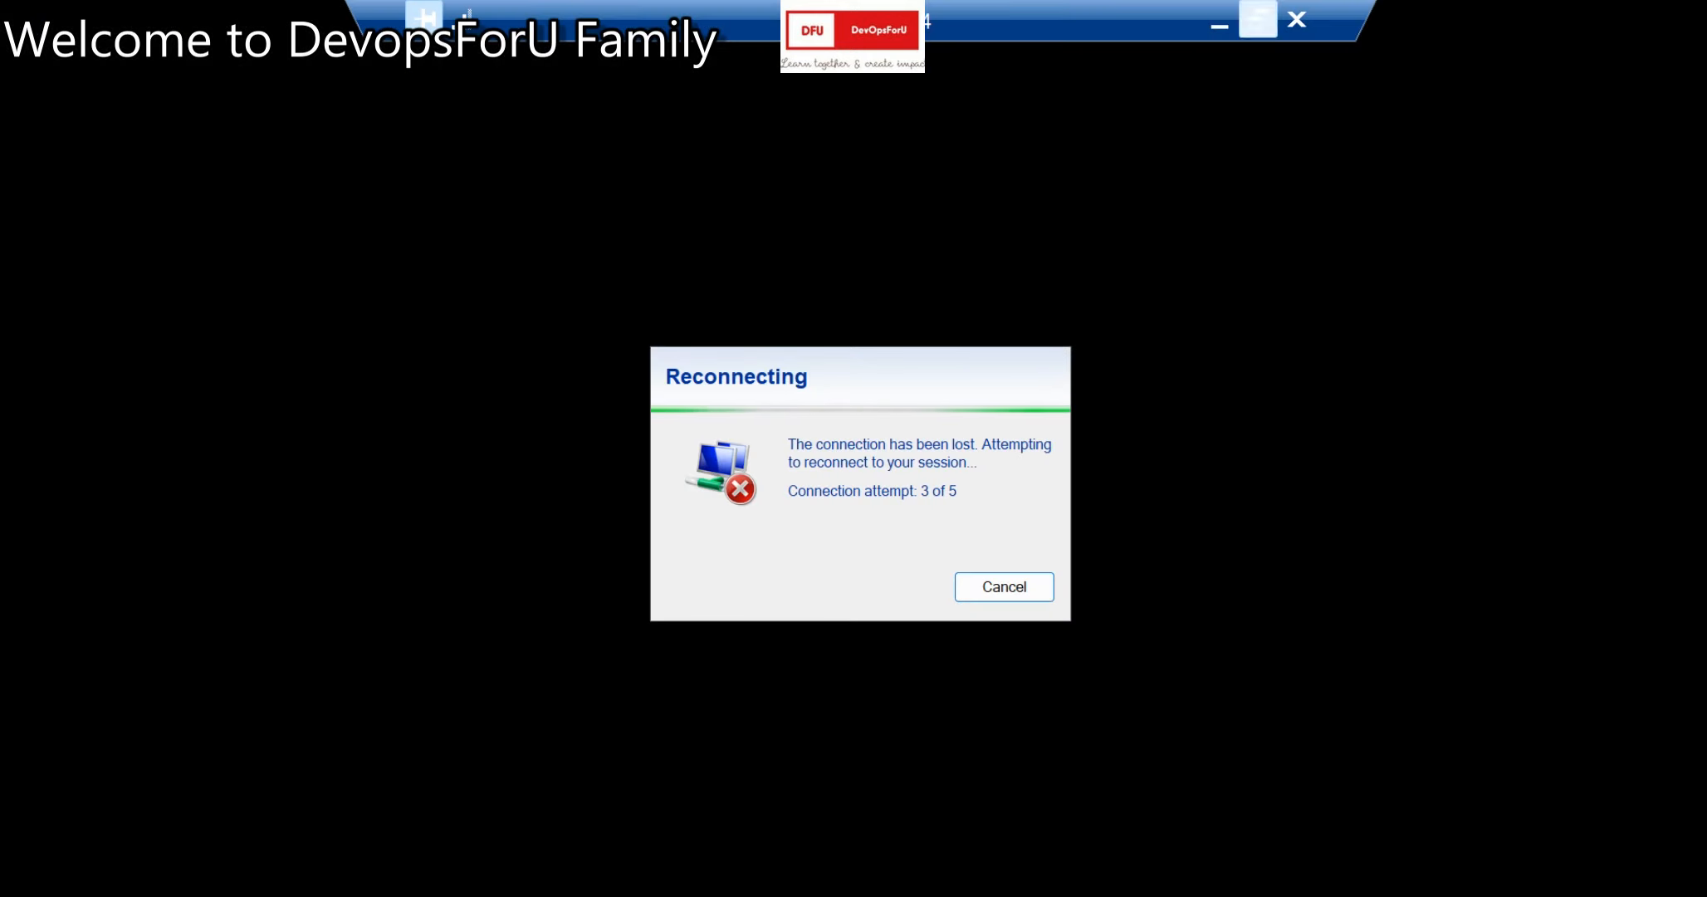
left_click(1219, 24)
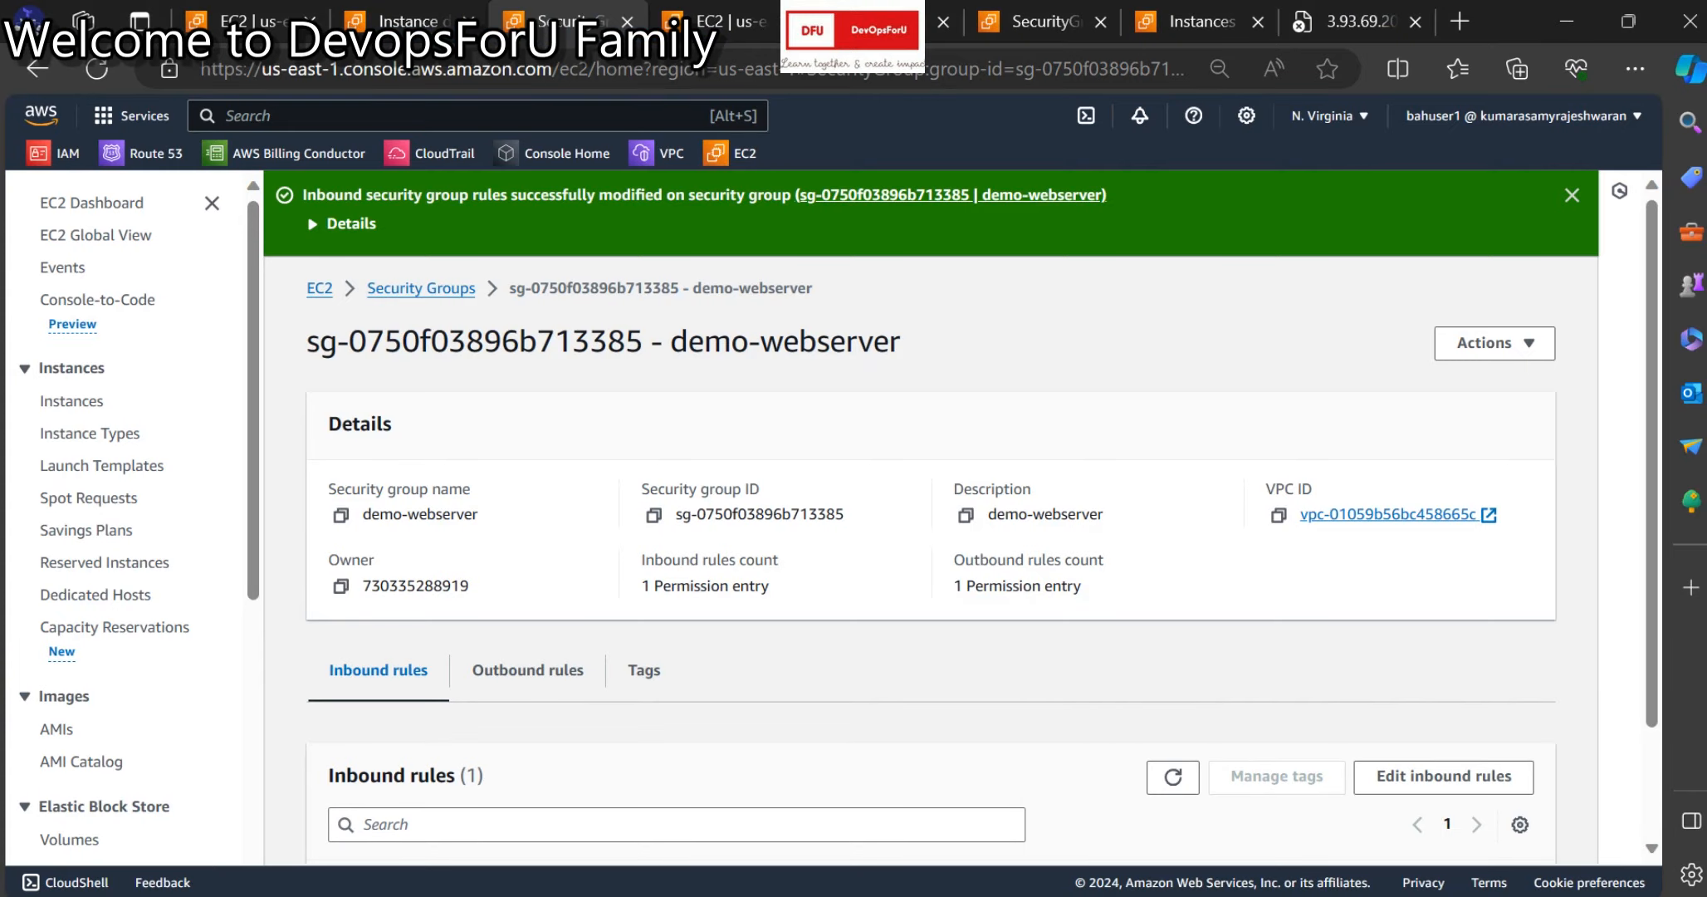
mouse_move(1032, 891)
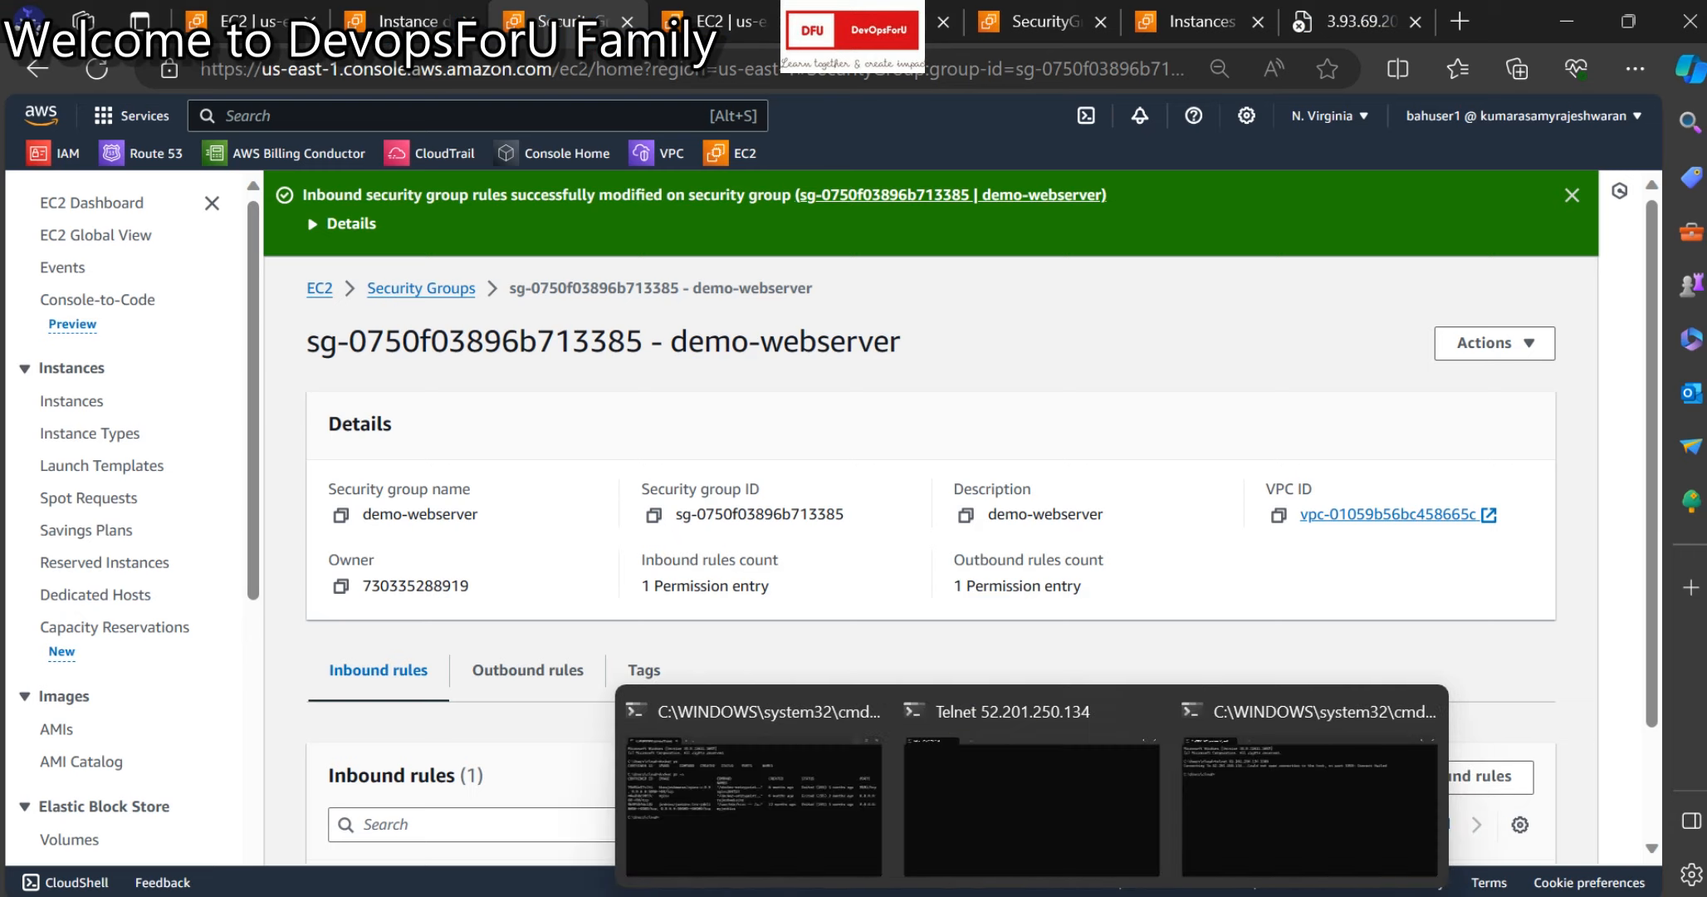
left_click(1310, 802)
key("Up")
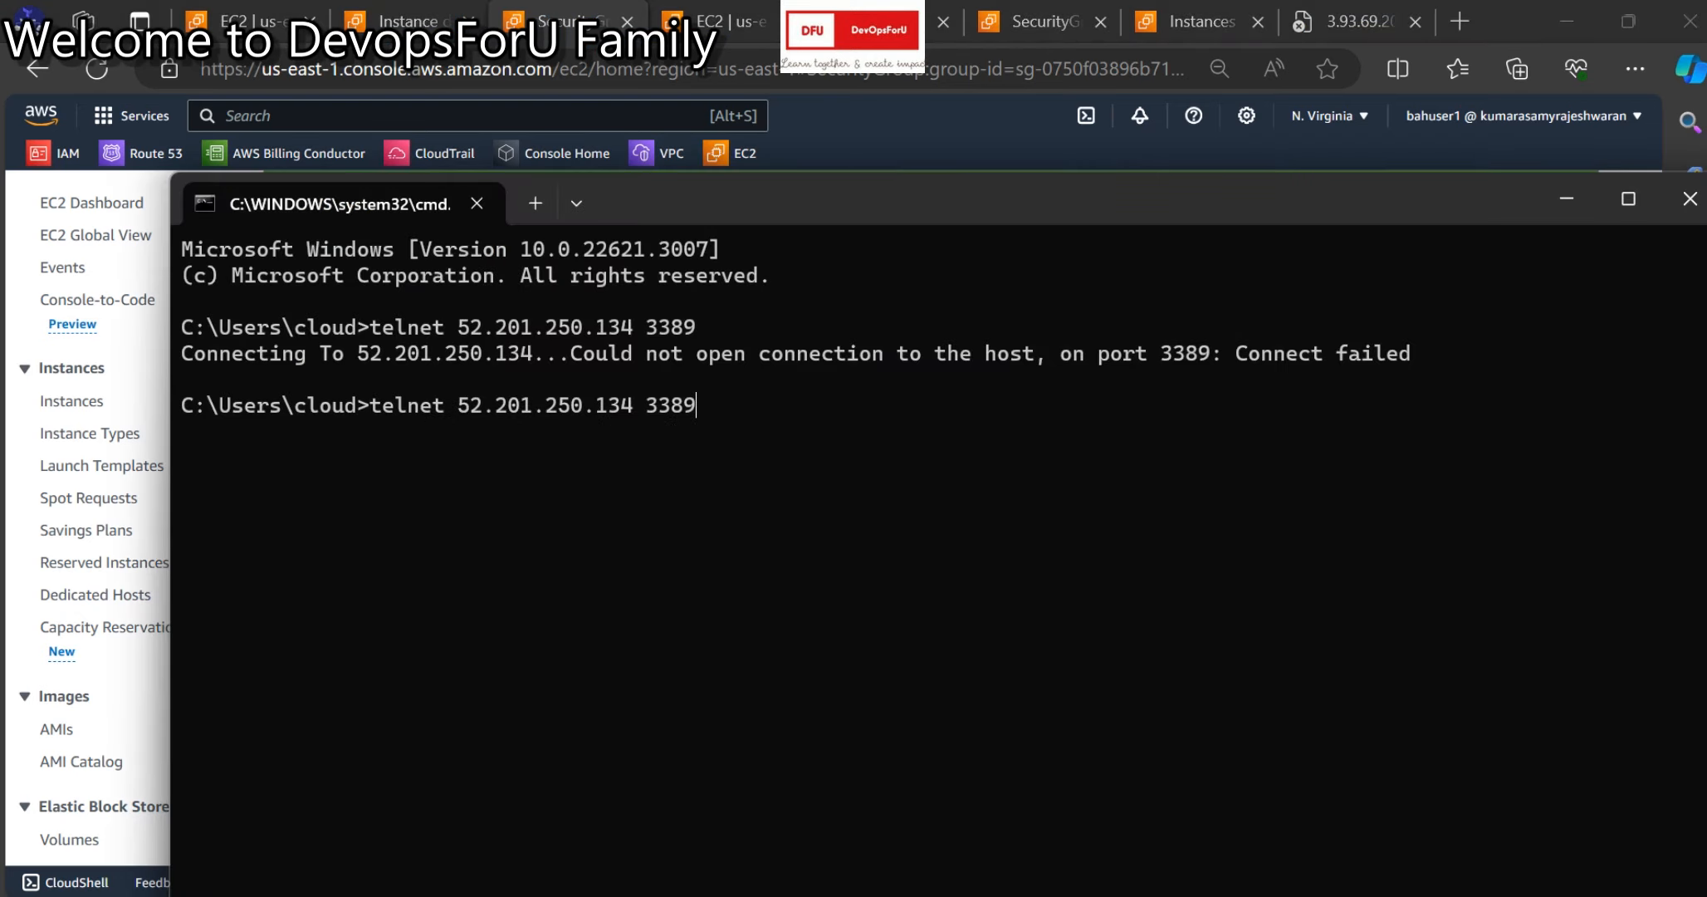
key("Return")
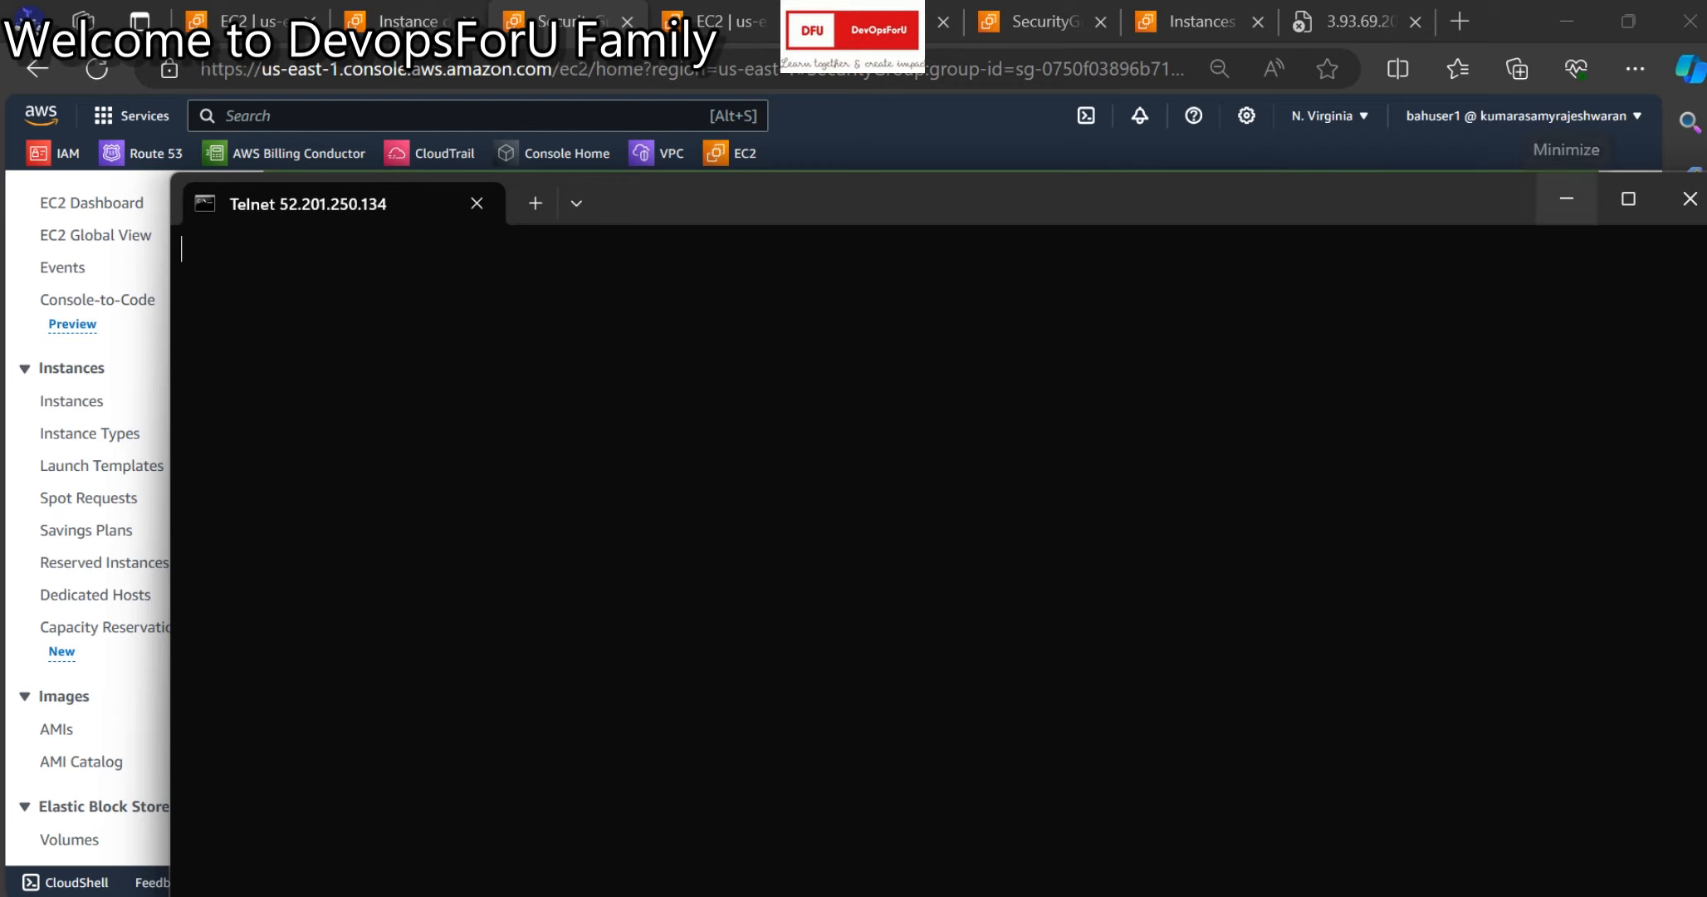
left_click(1567, 200)
Check the Notepad password and remote session, then close the old remote desktop window.
mouse_move(1268, 895)
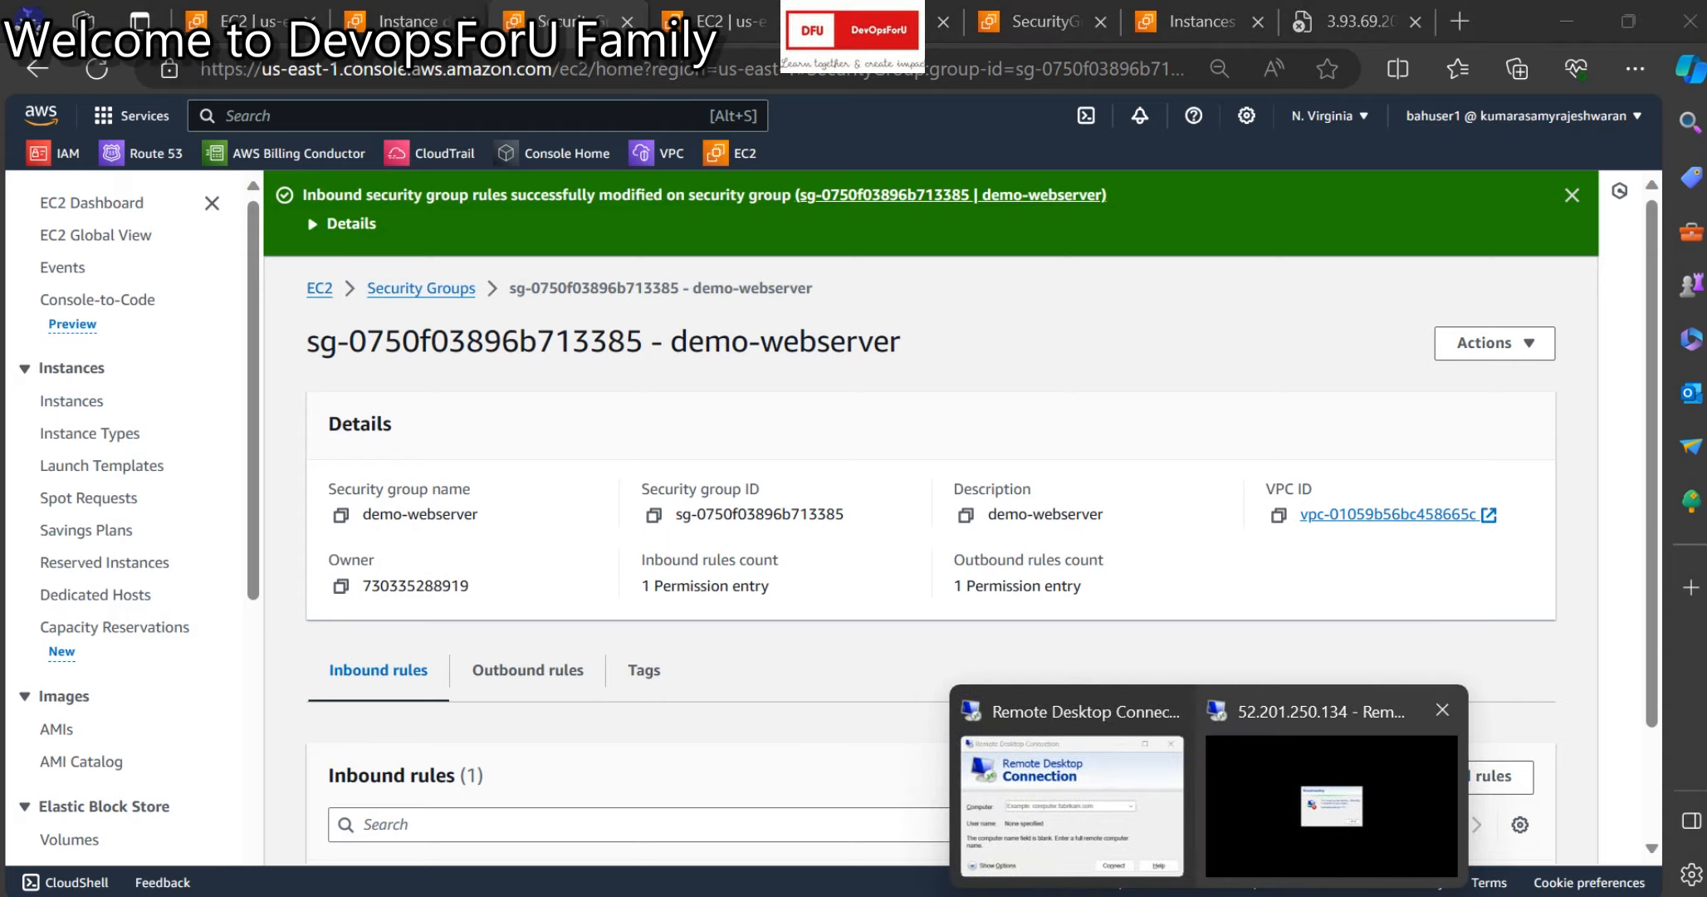
left_click(1492, 780)
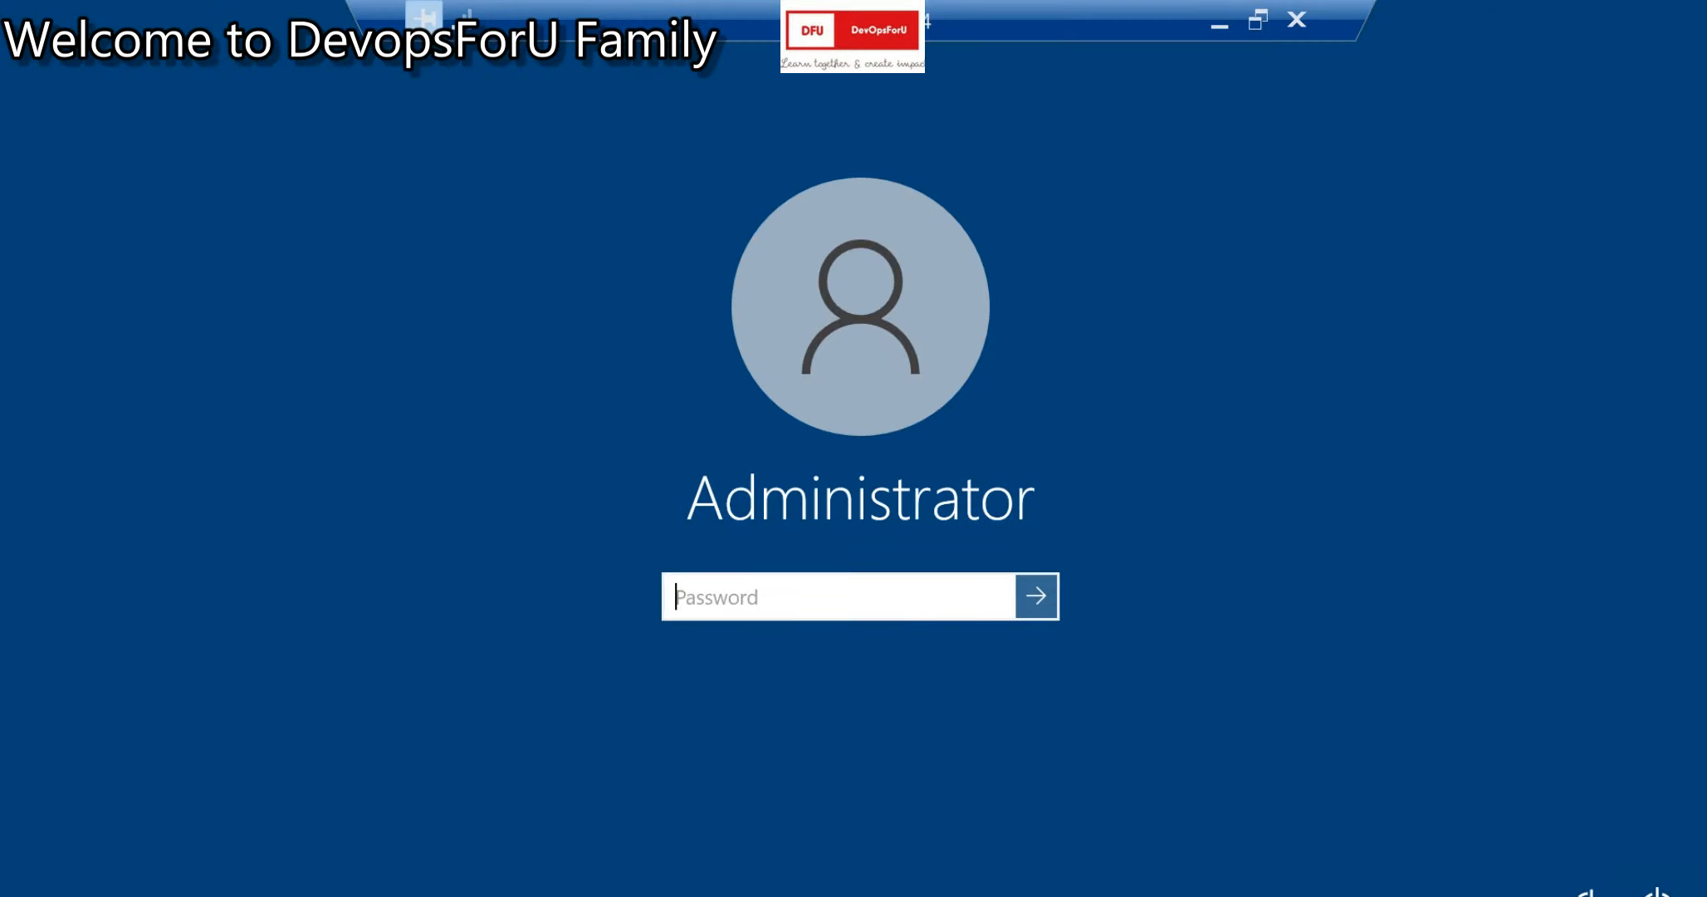
left_click(1219, 25)
mouse_move(1151, 896)
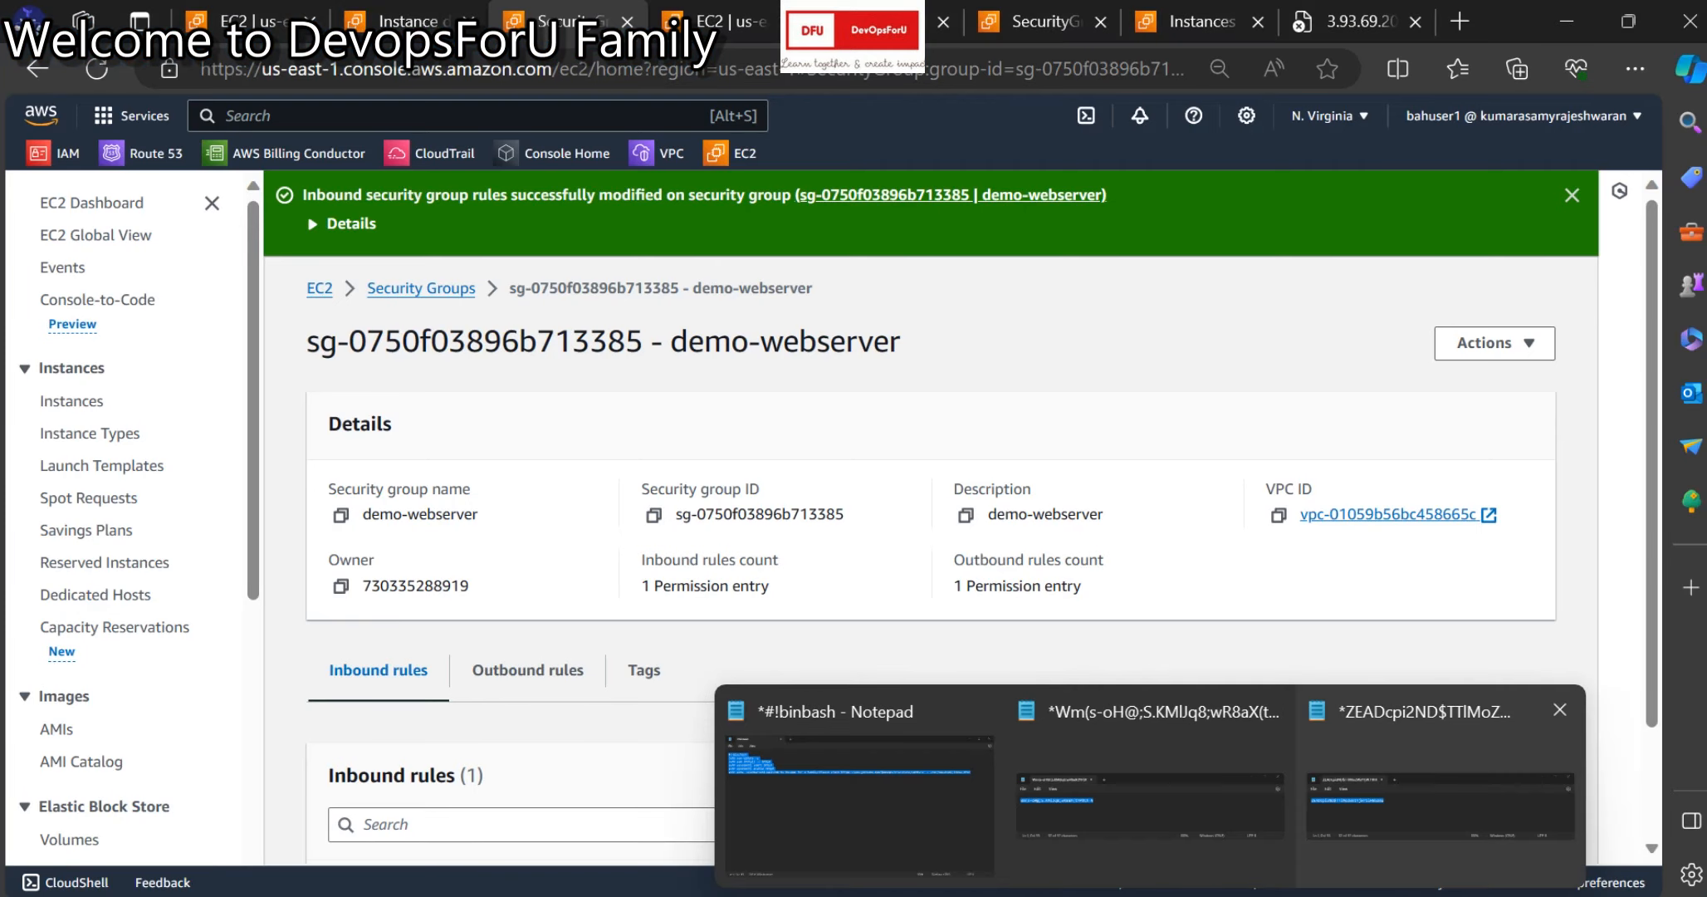
left_click(1441, 789)
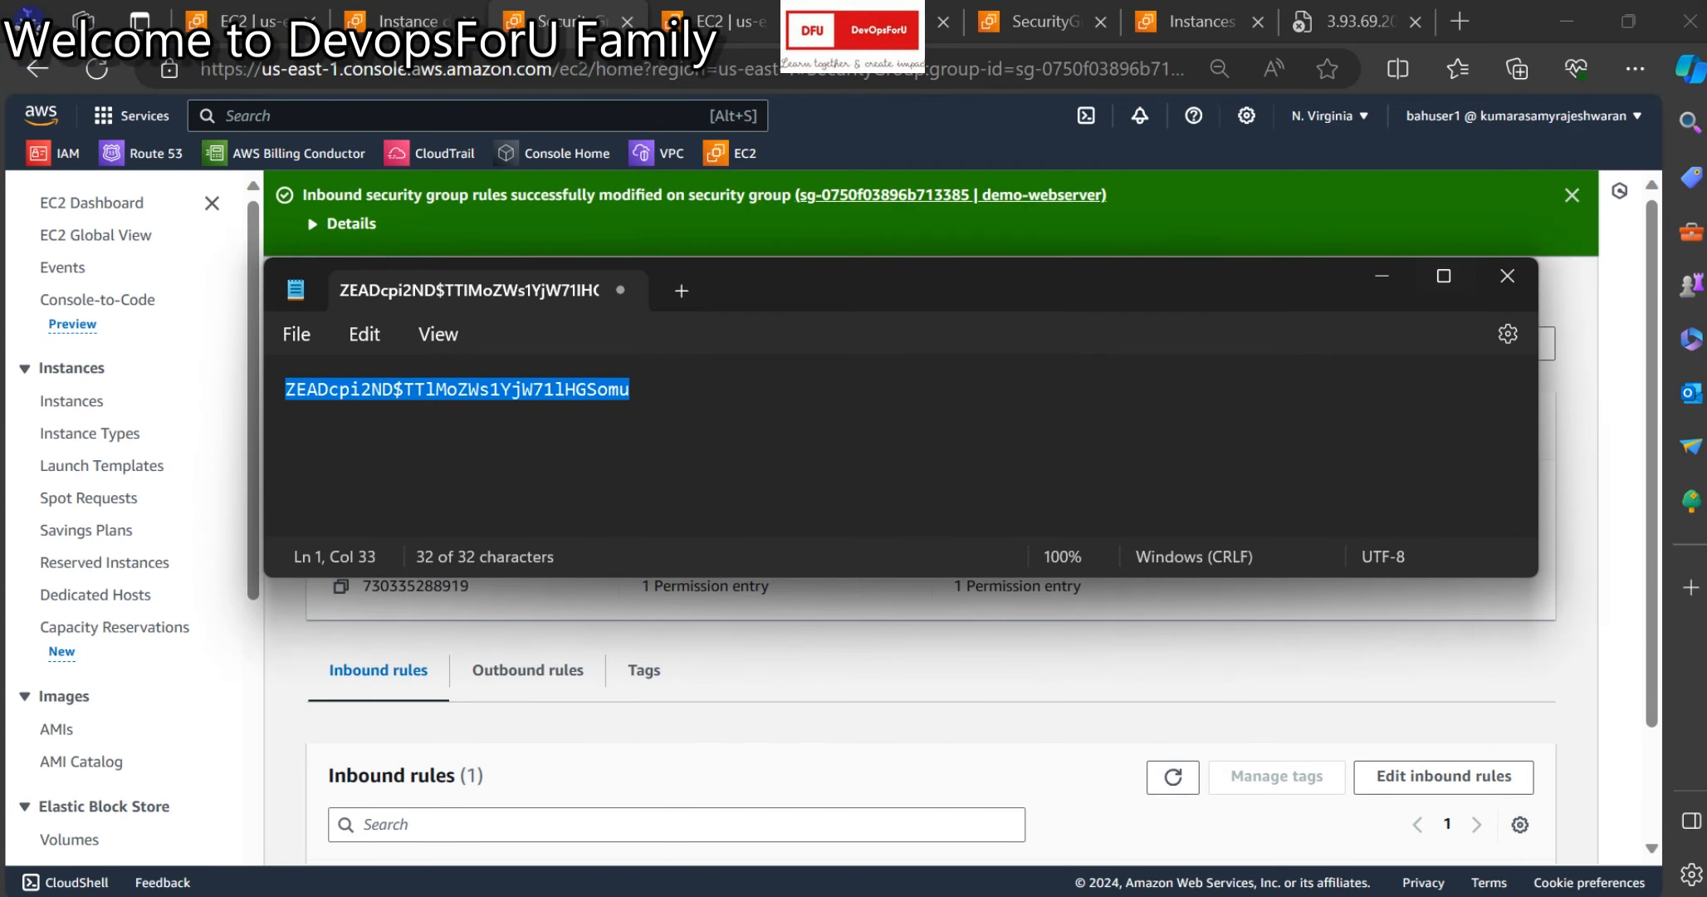
left_click(1420, 797)
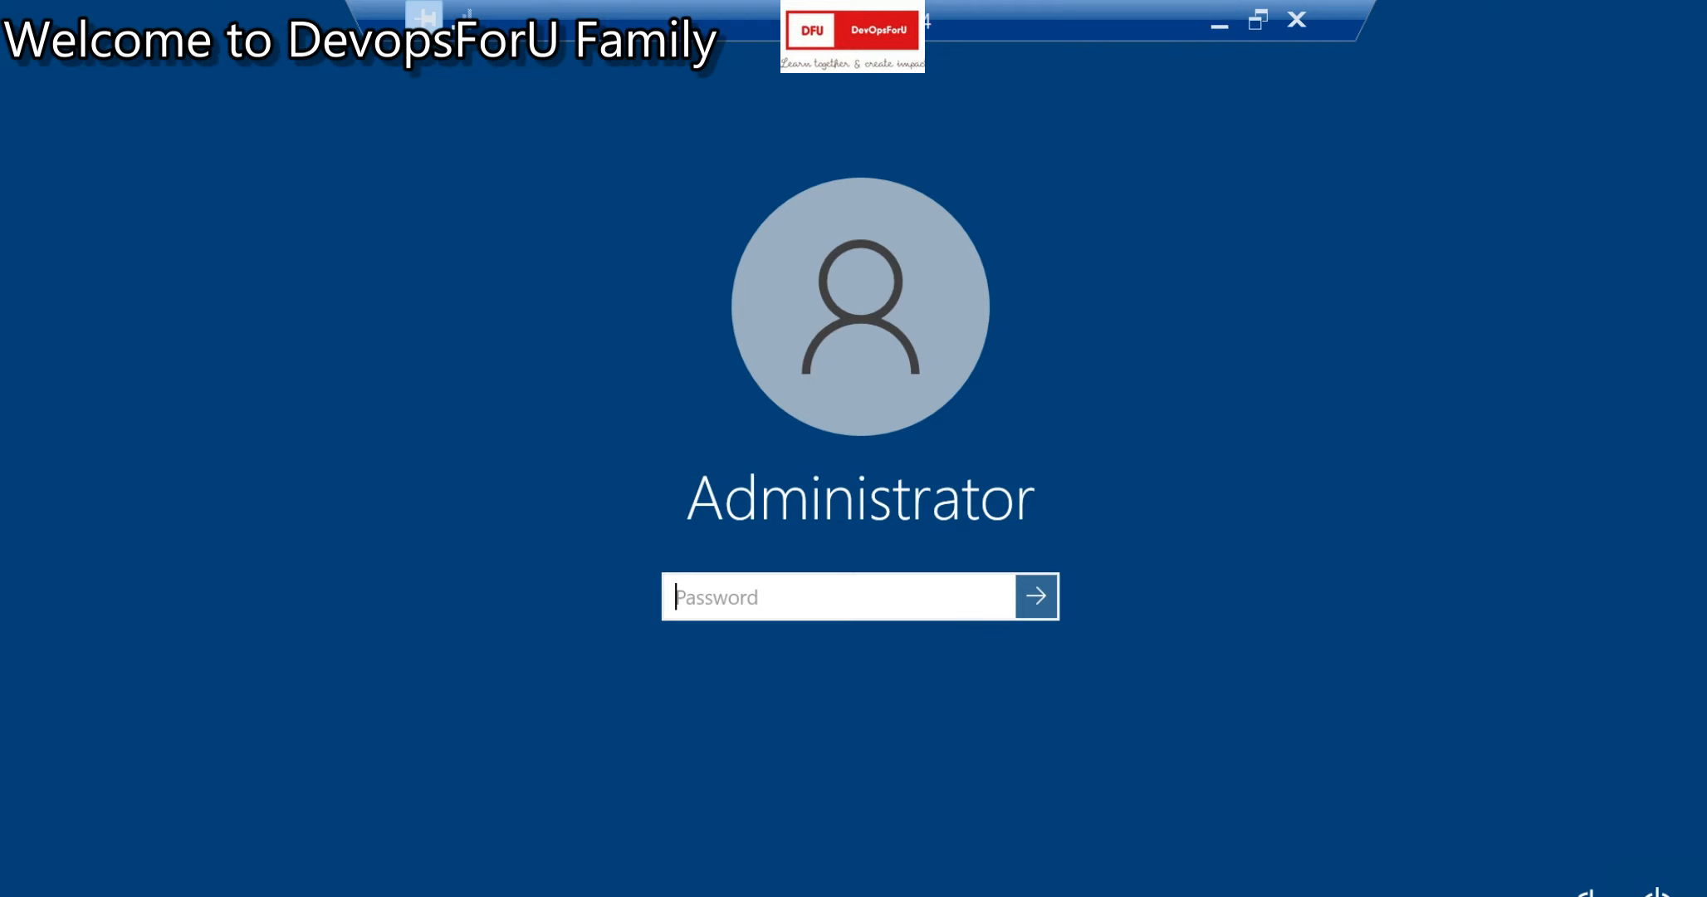
left_click(1297, 20)
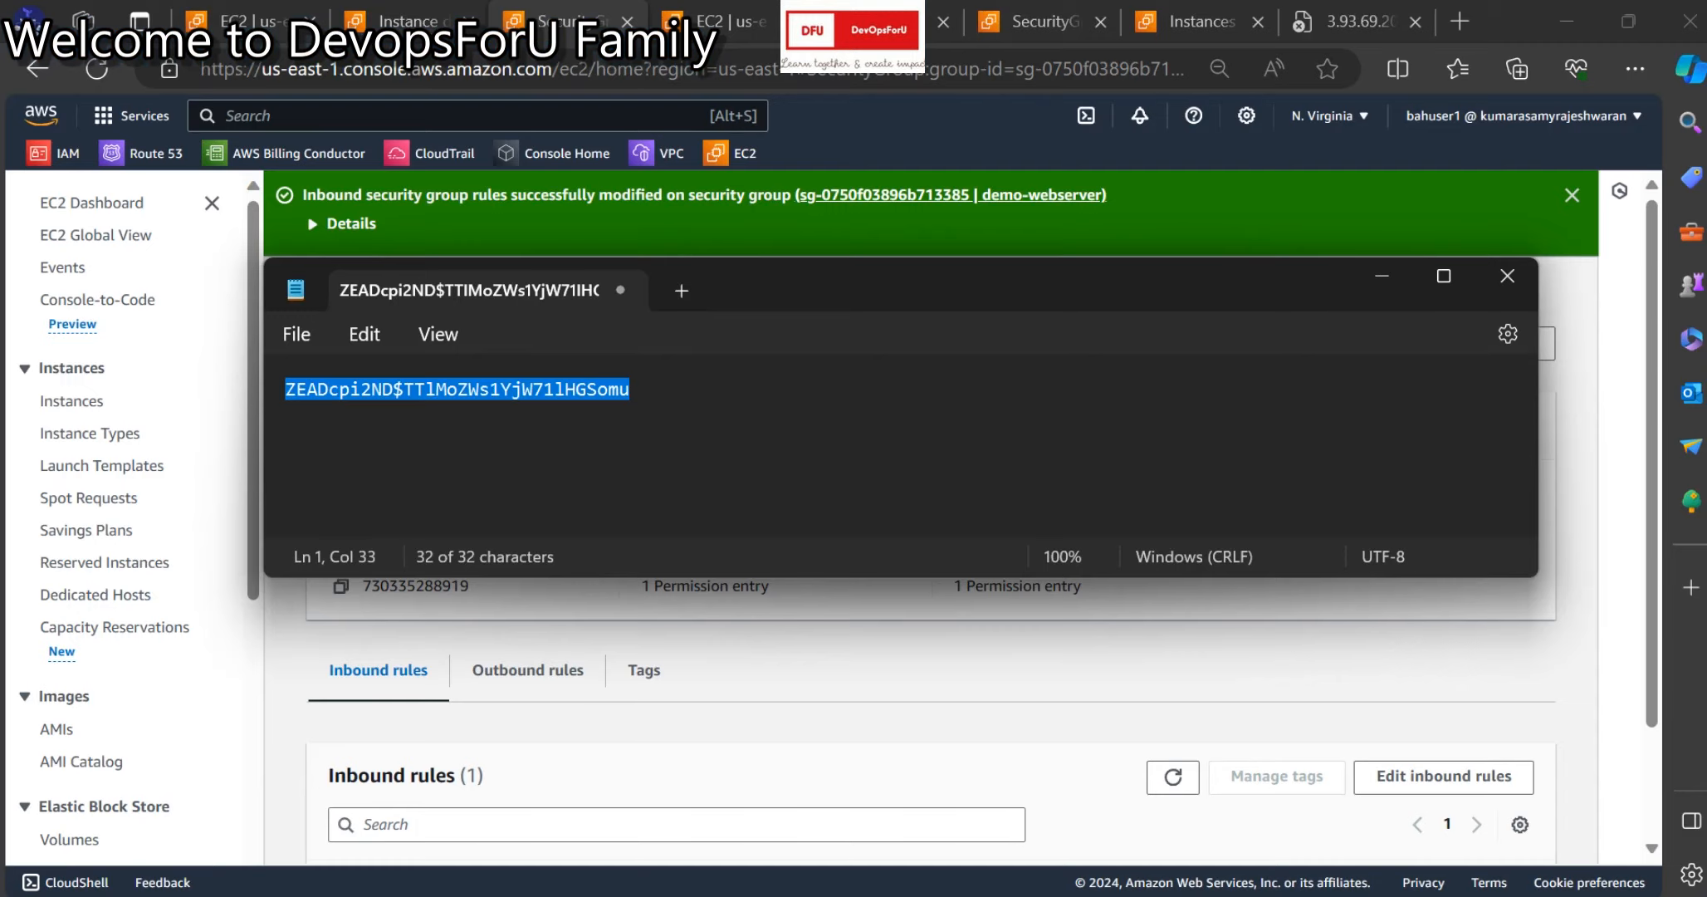
Launch Remote Desktop Connection by running mstsc from the Run dialog.
key("super+d")
key("super+r")
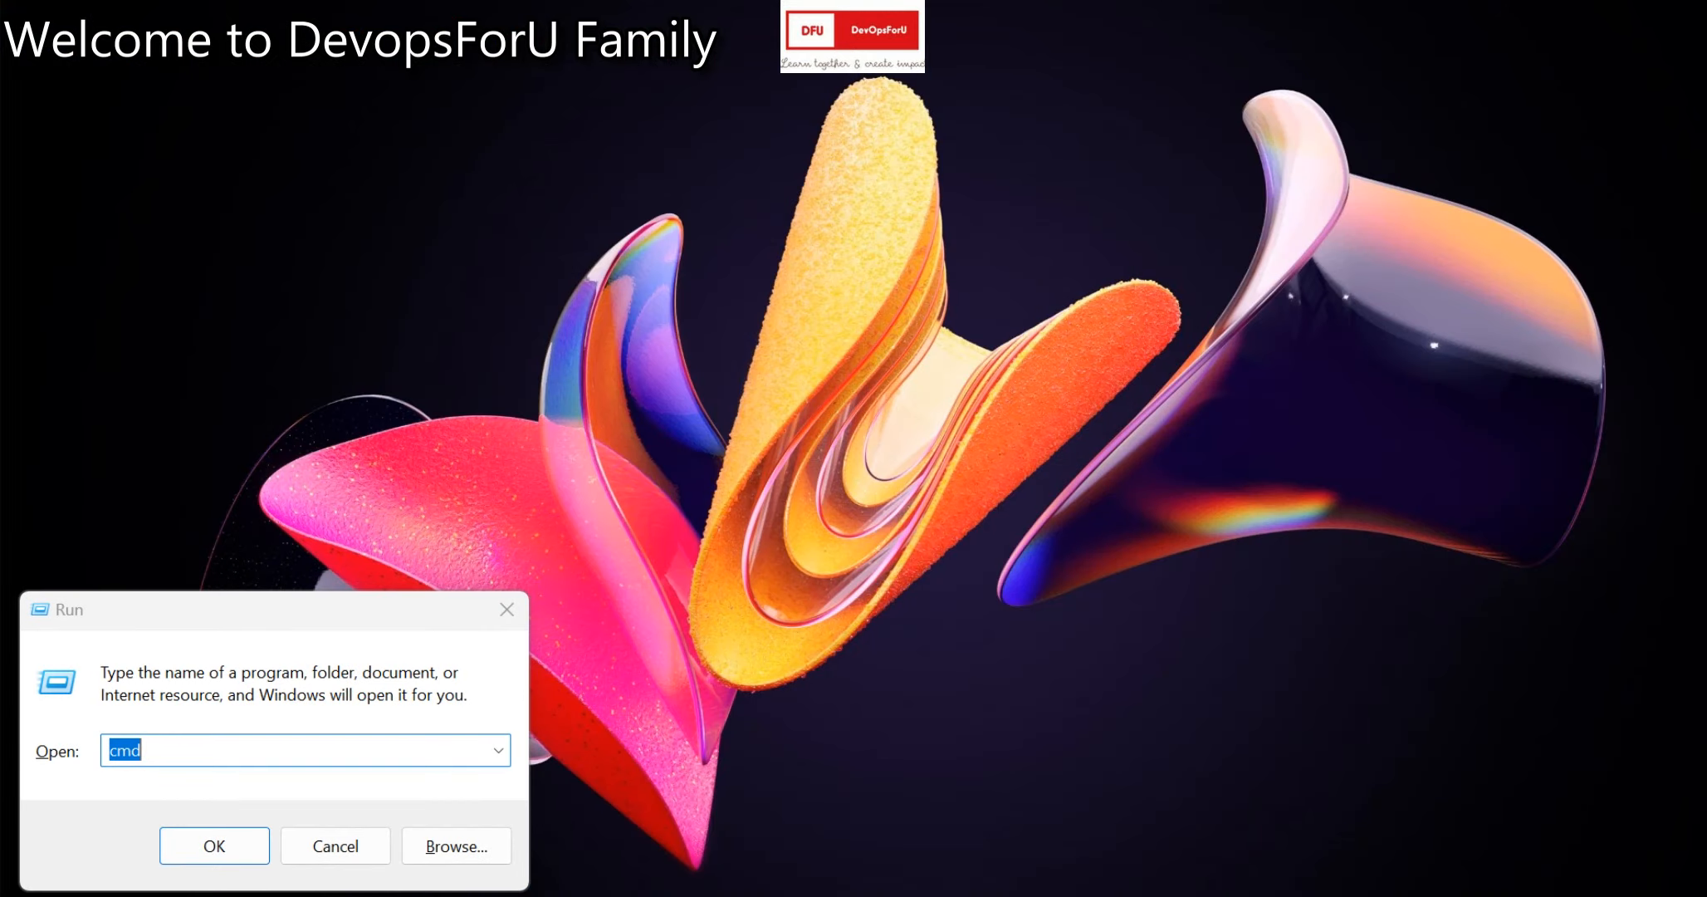
key("Right")
key("BackSpace")
key("BackSpace")
key("BackSpace")
type("mstsc")
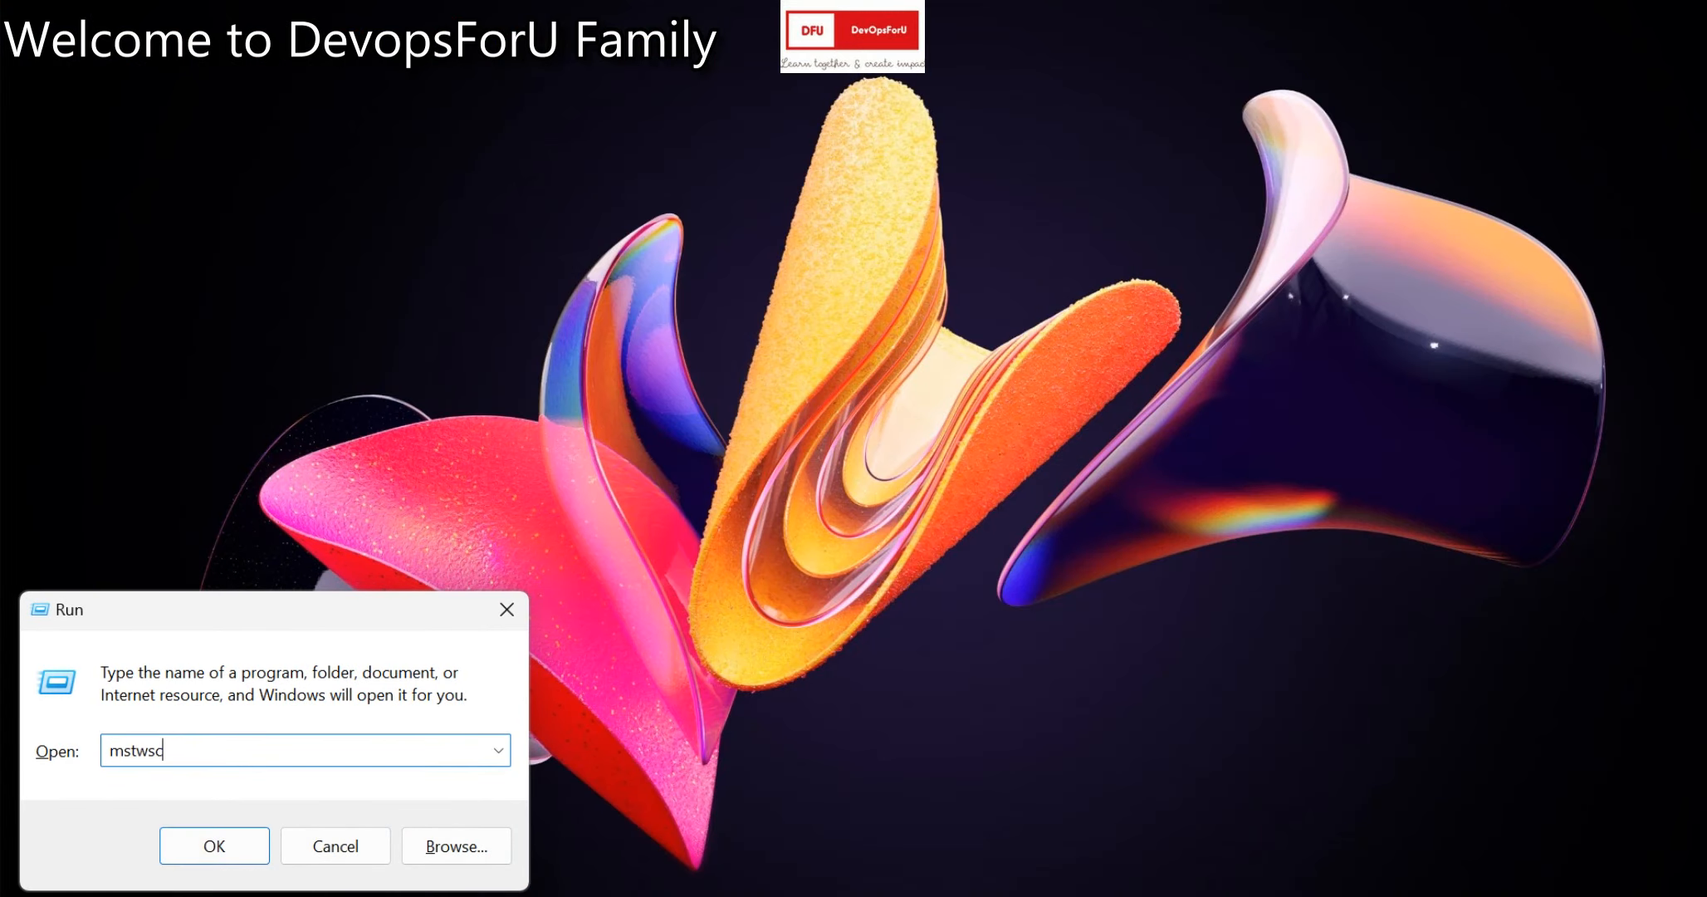
key("BackSpace")
key("BackSpace")
key("Down")
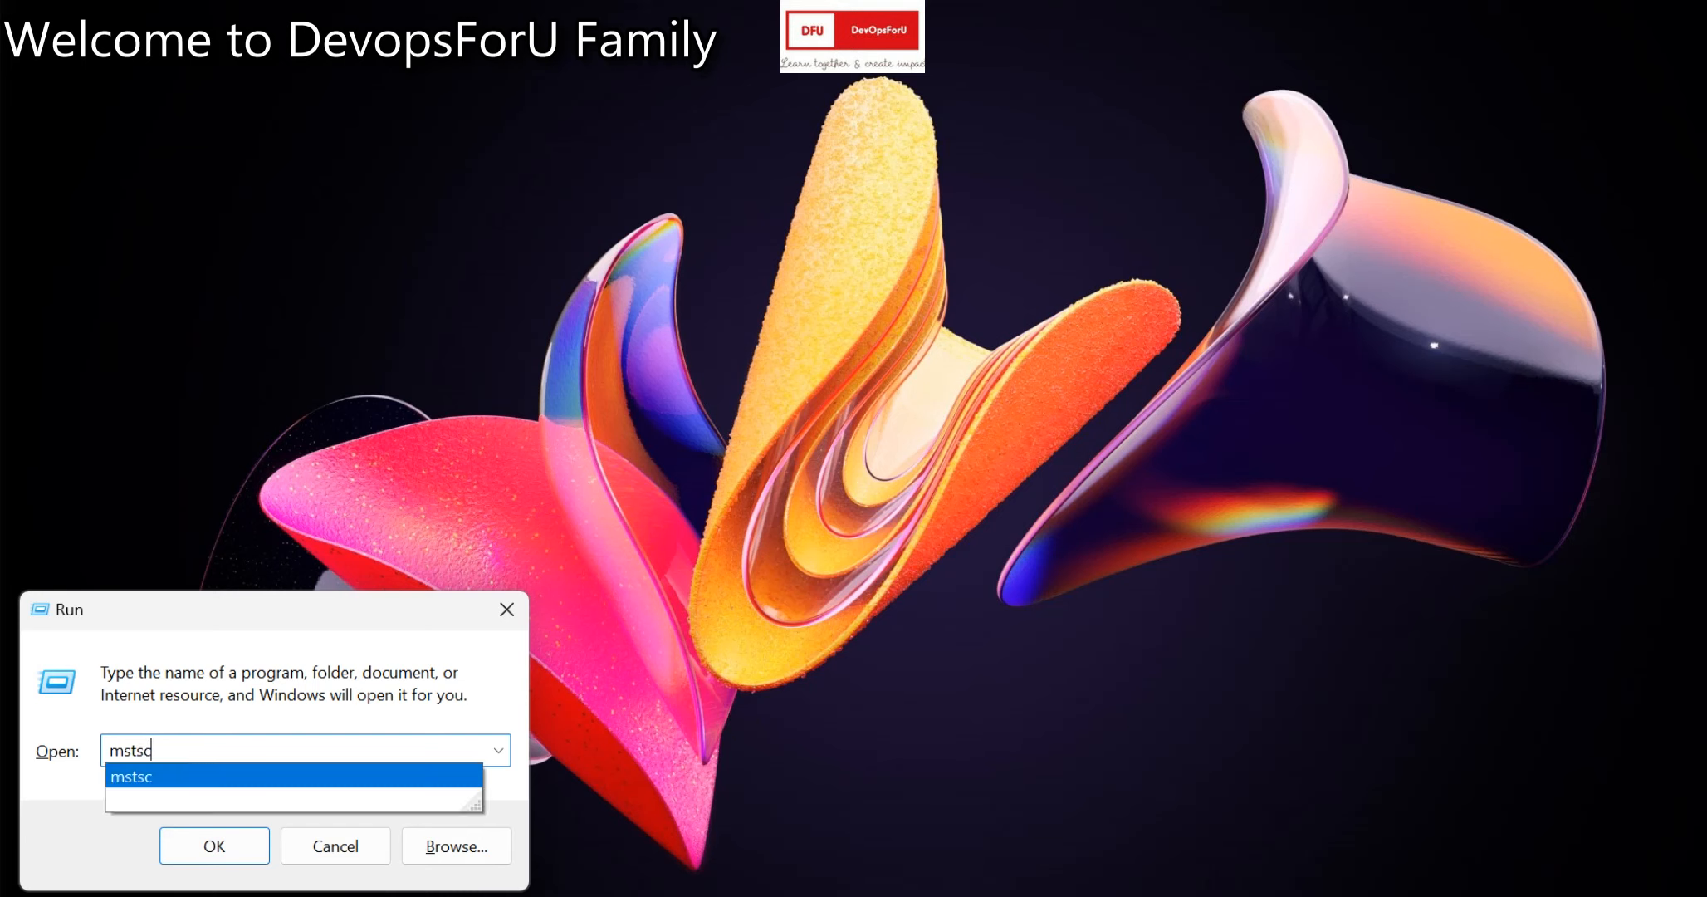
key("Return")
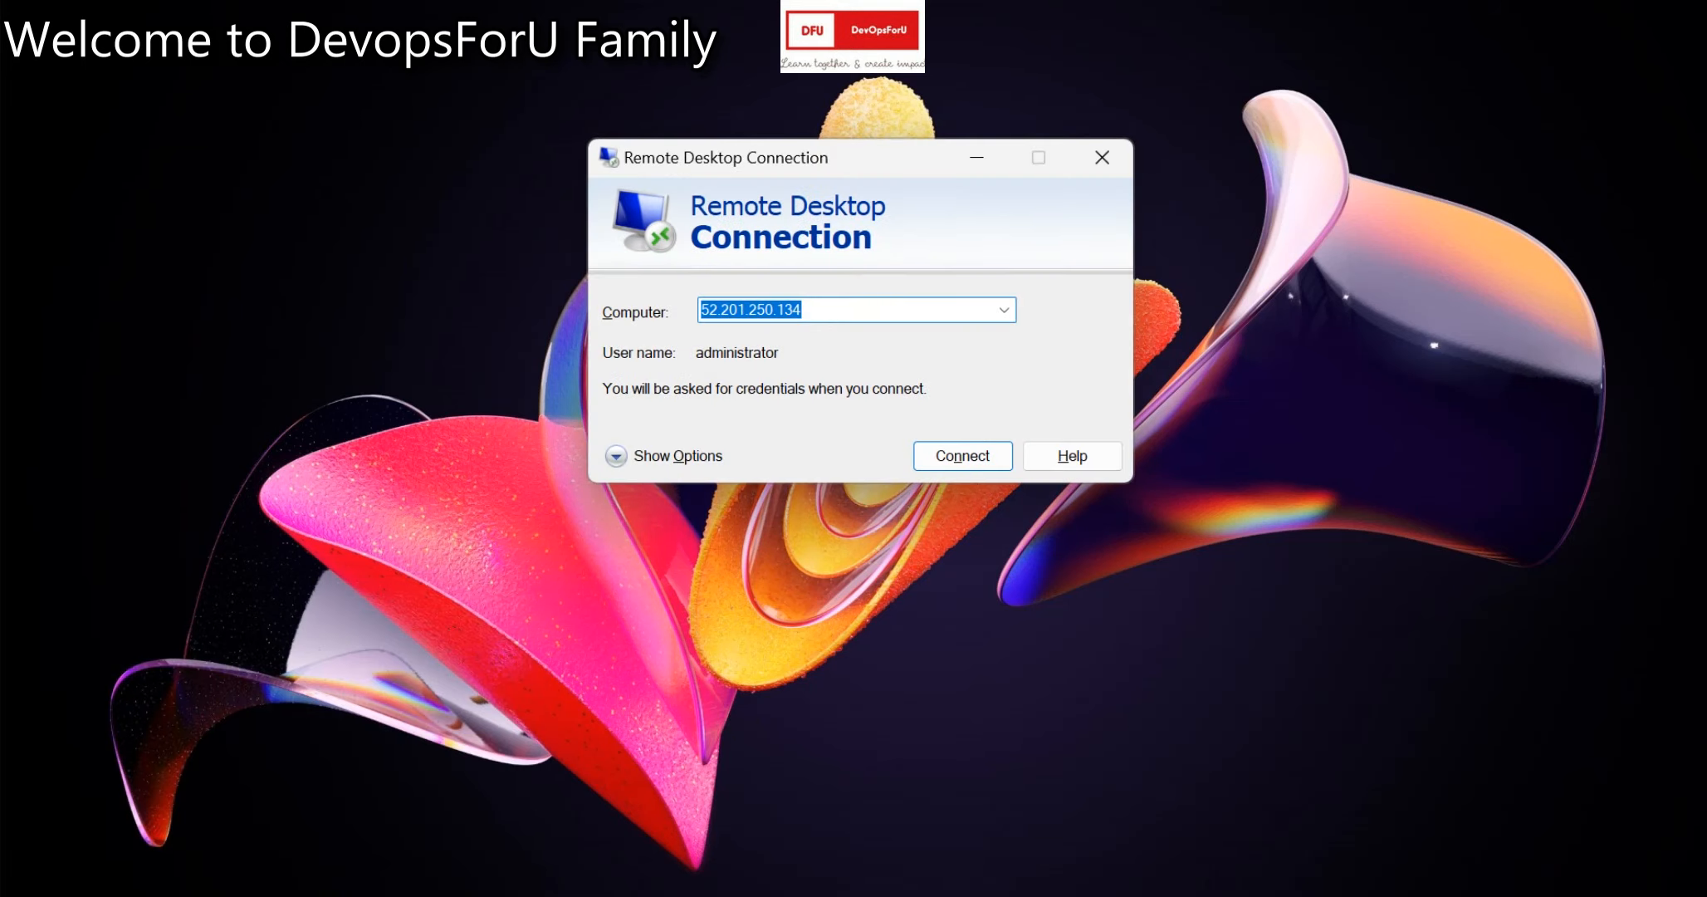
Connect to 52.201.250.134 with the administrator password and accept the untrusted certificate.
mouse_move(1150, 895)
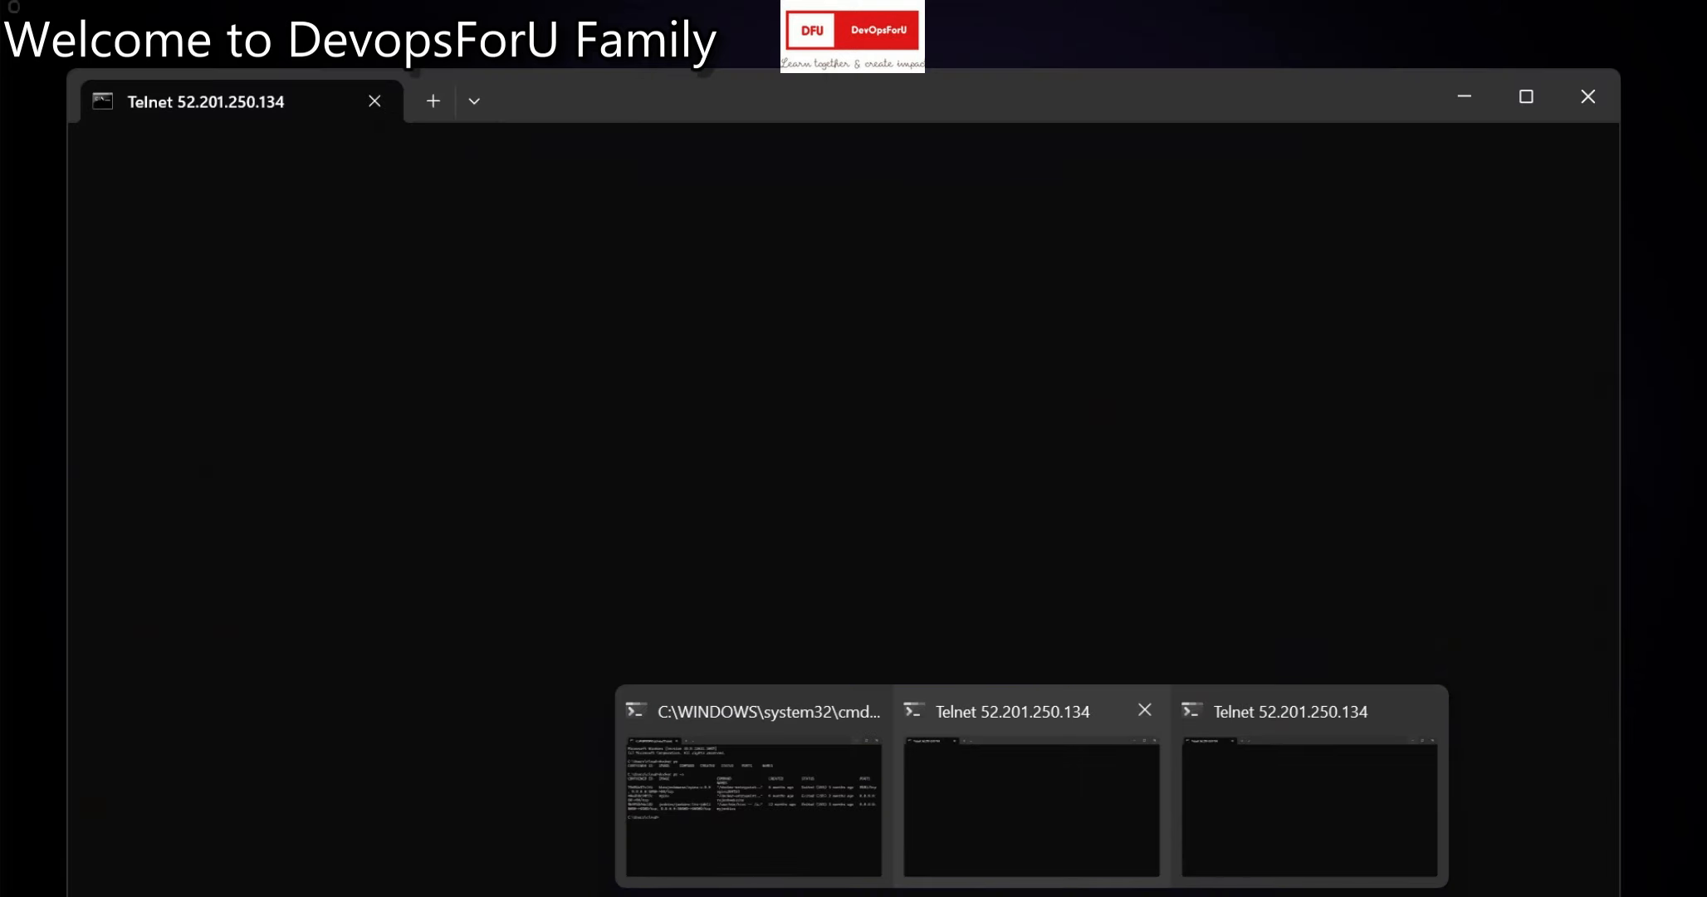
key("Return")
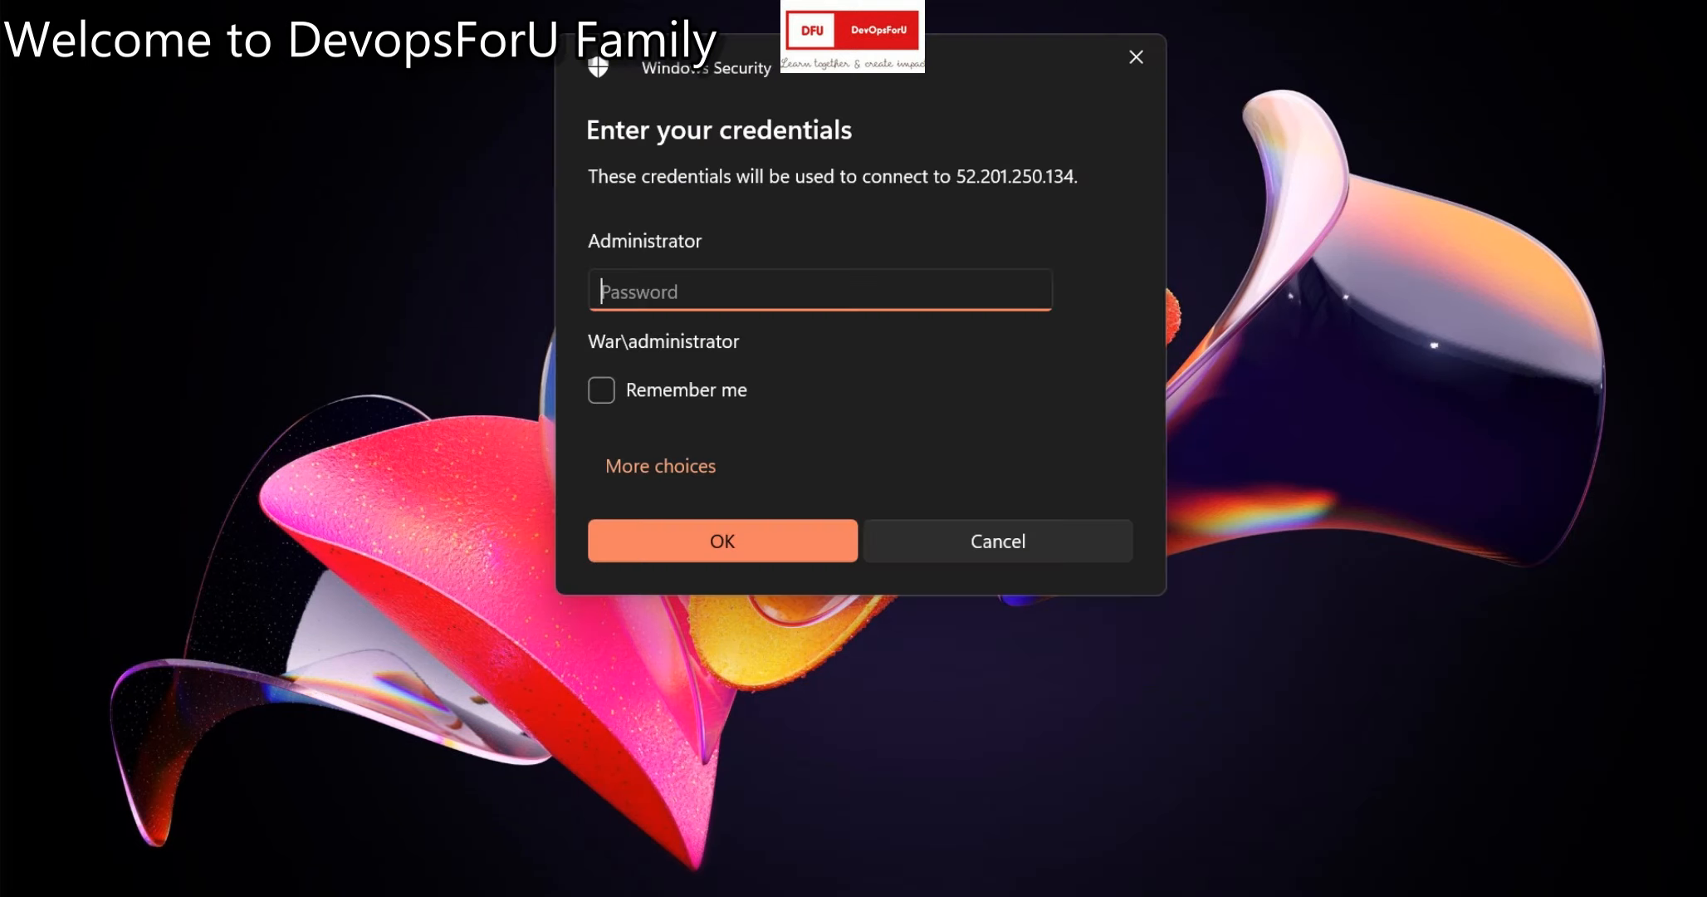
key("ctrl+v")
key("Return")
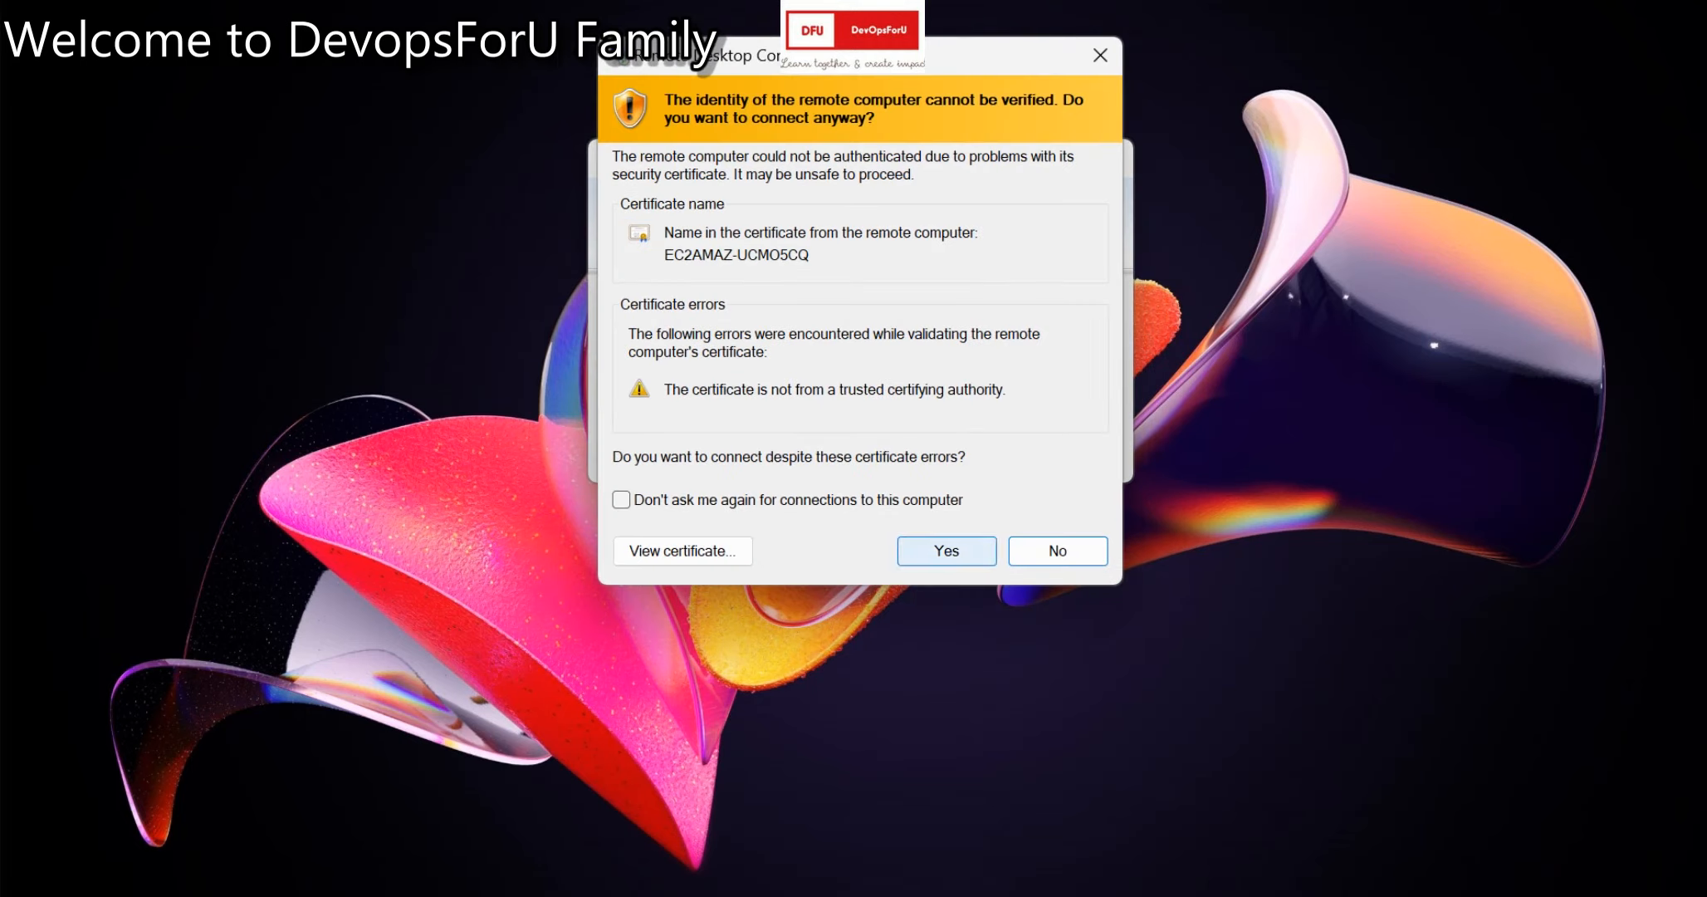
left_click(947, 550)
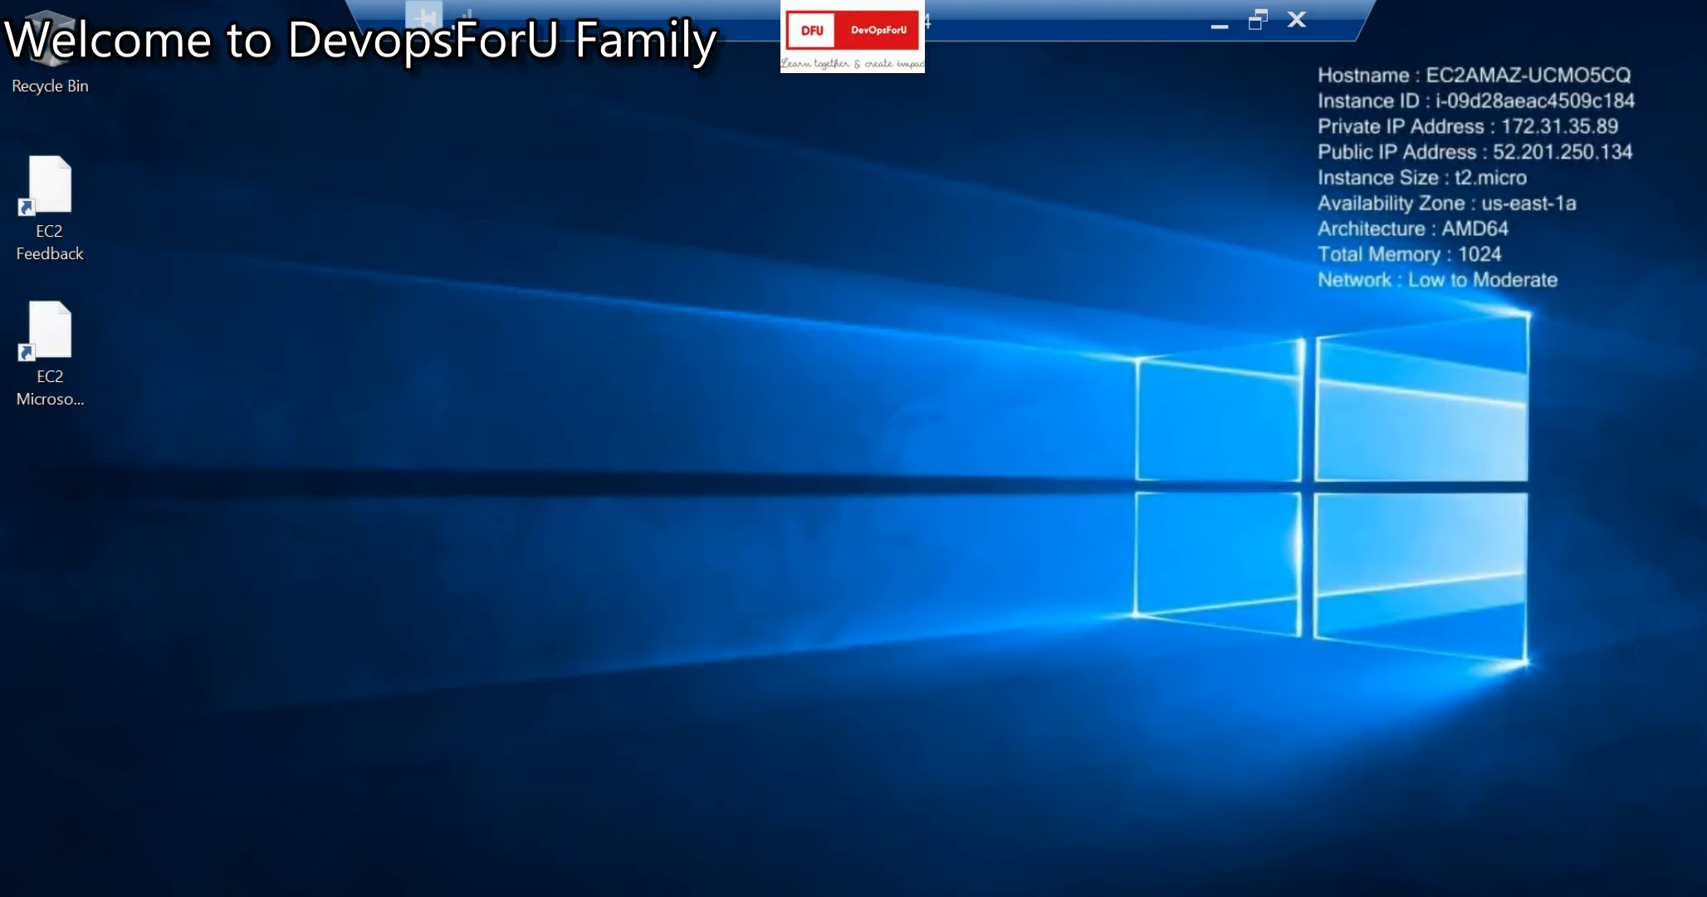
Refresh the remote EC2AMAZ-UCMO5CQ desktop, minimize the RDP session, and show hidden tray icons.
right_click(687, 433)
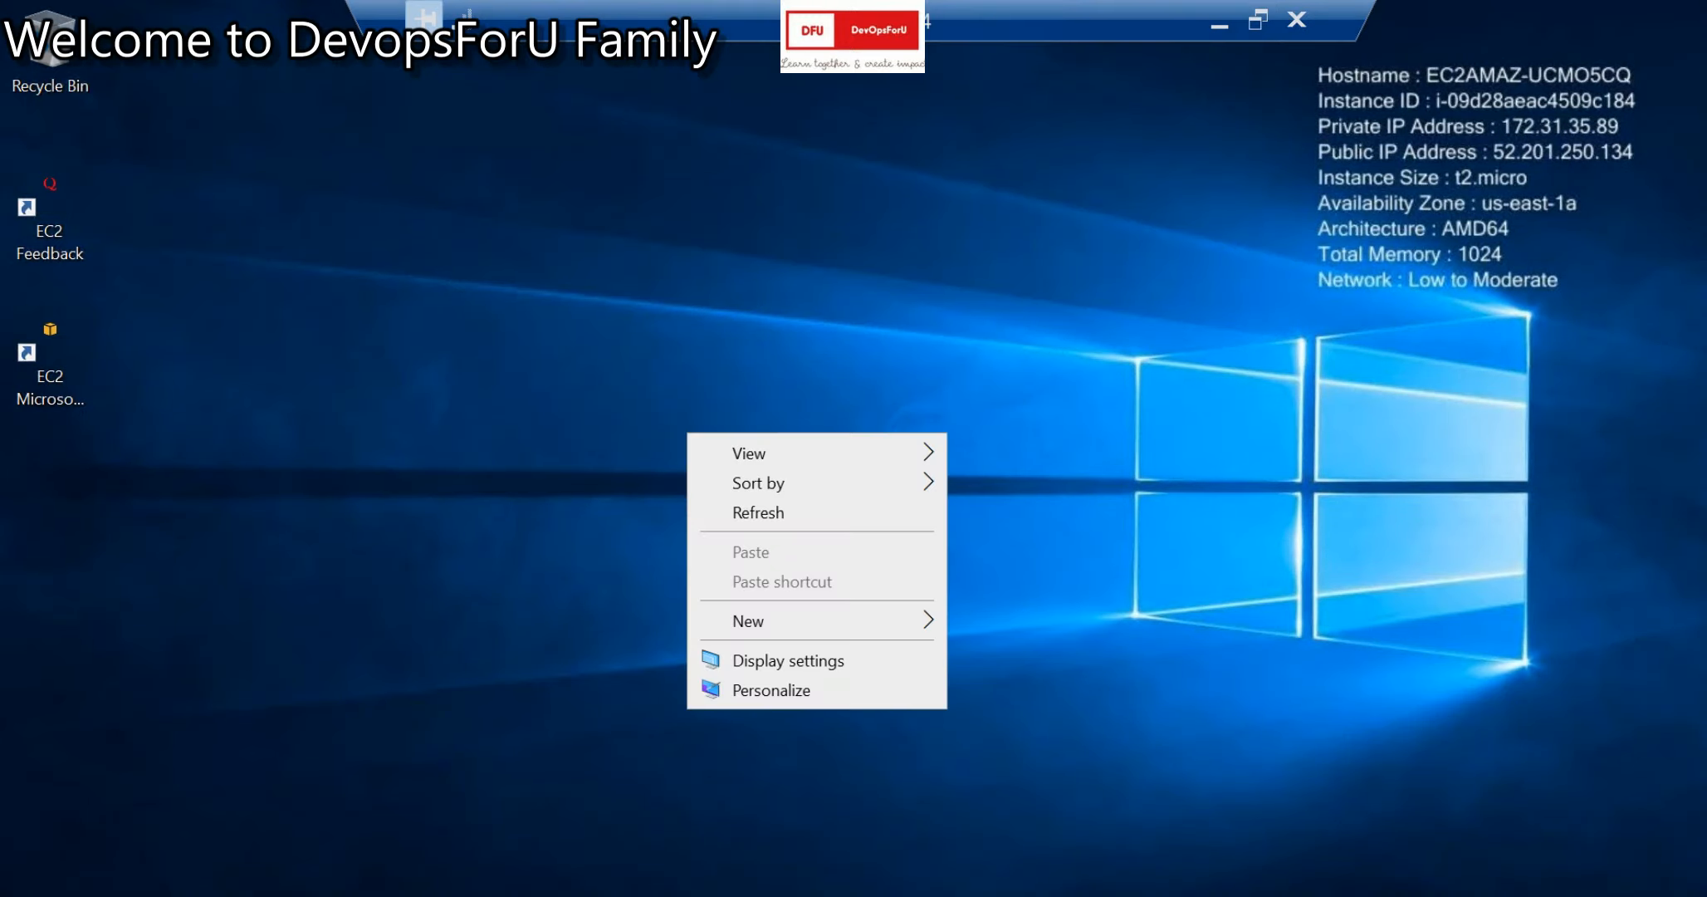
left_click(758, 513)
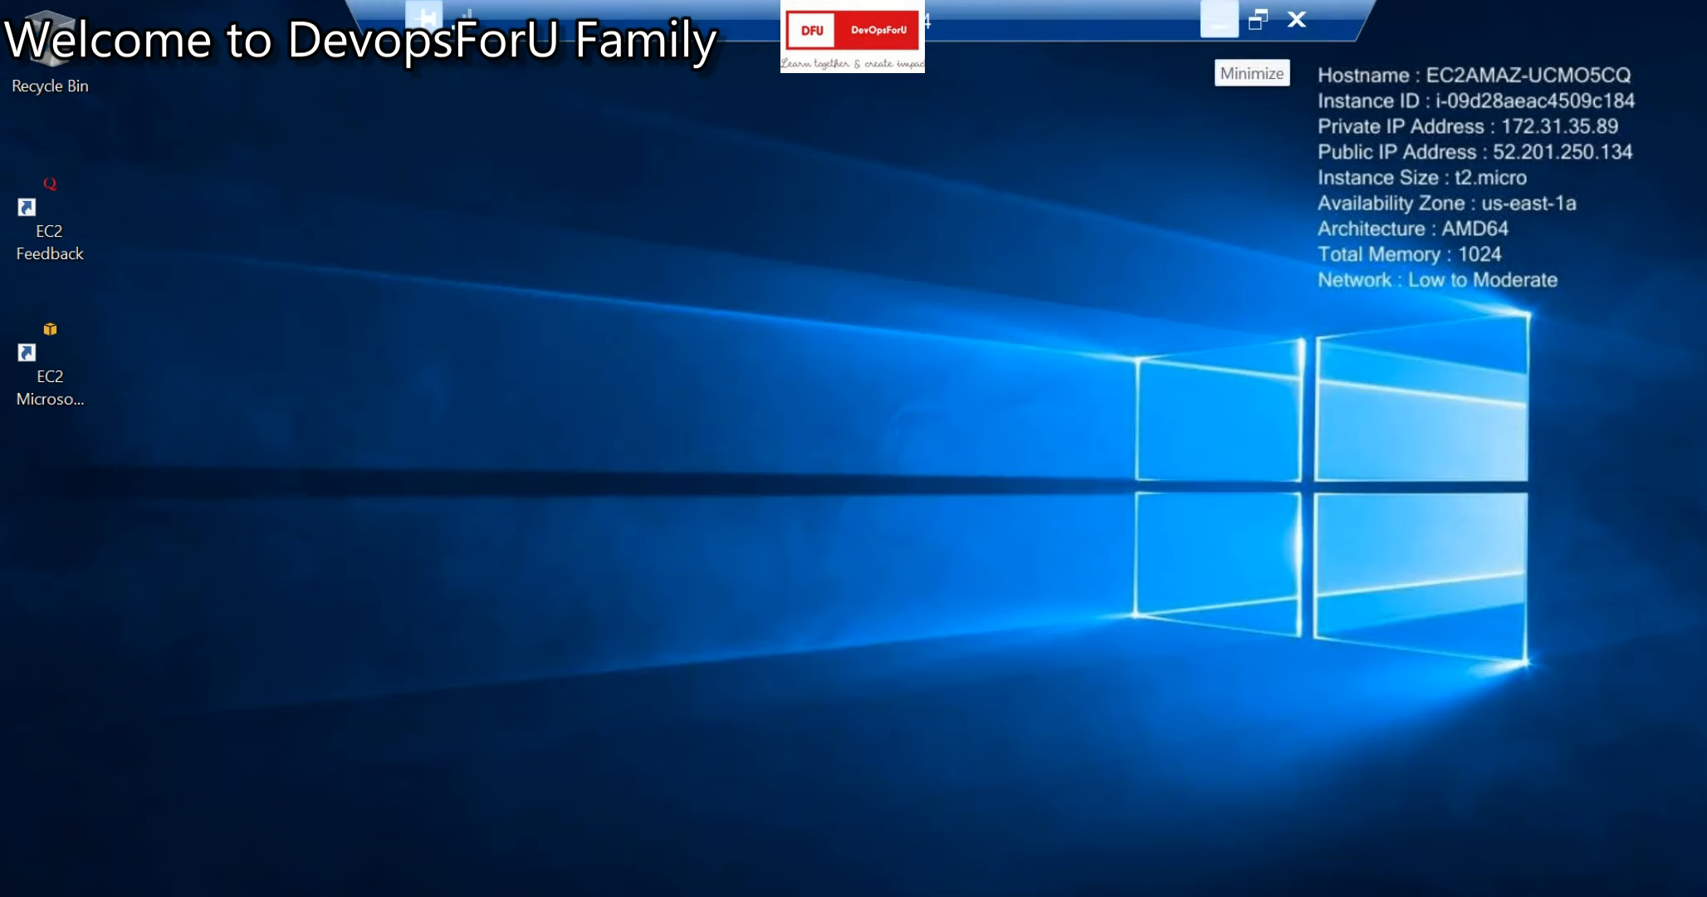
left_click(1219, 18)
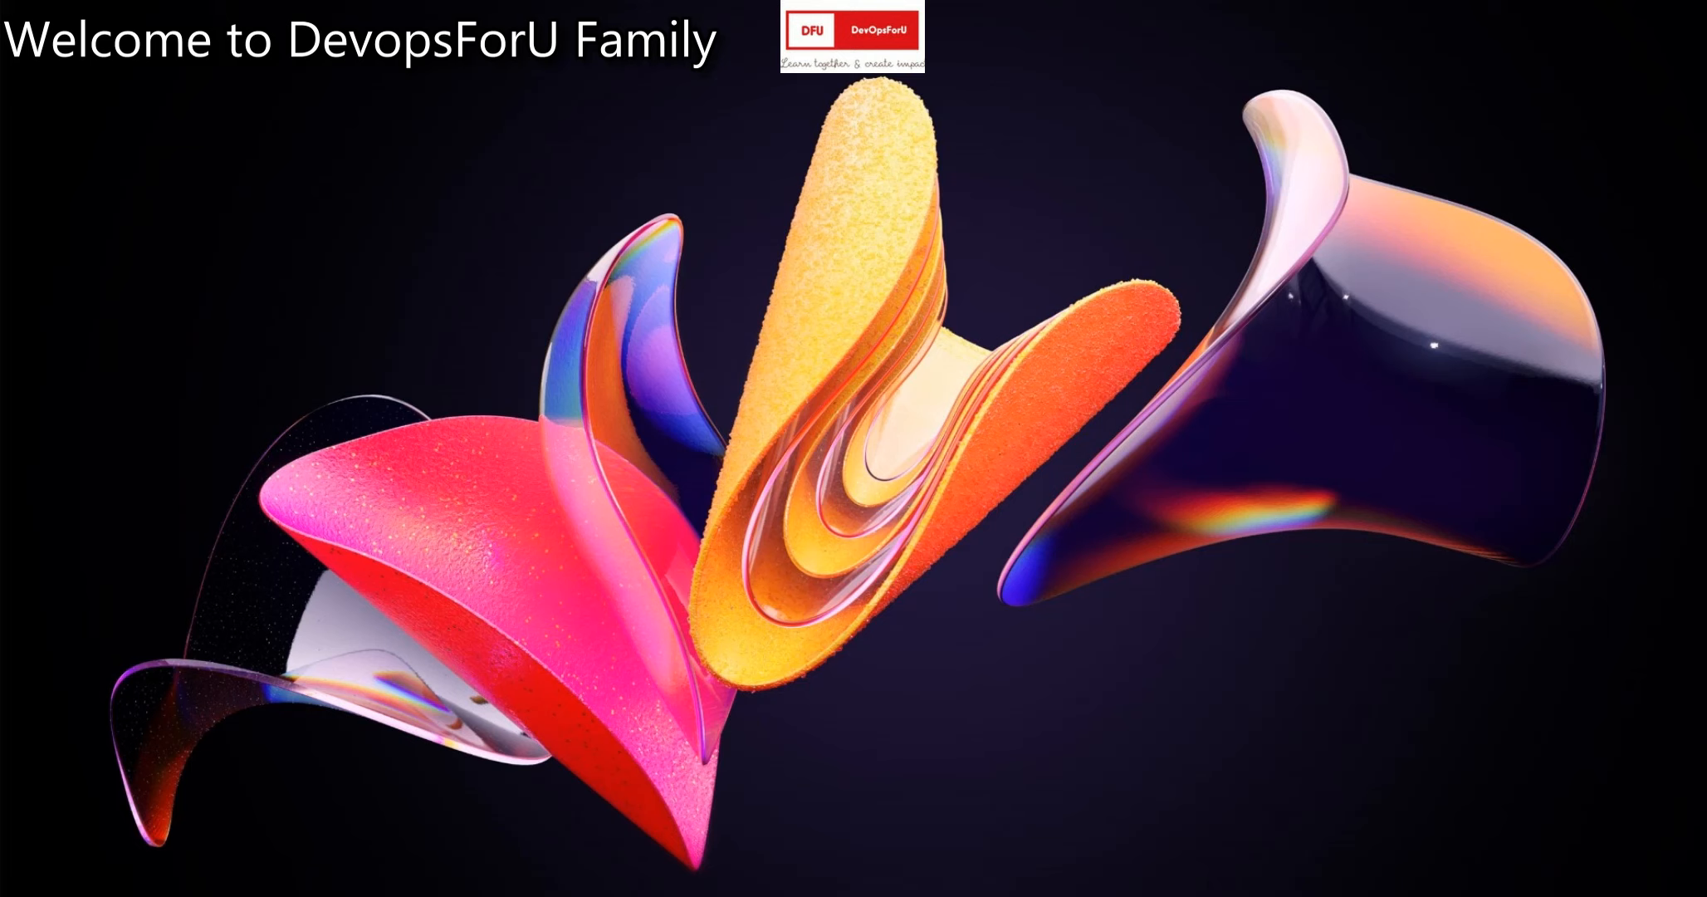
left_click(1336, 896)
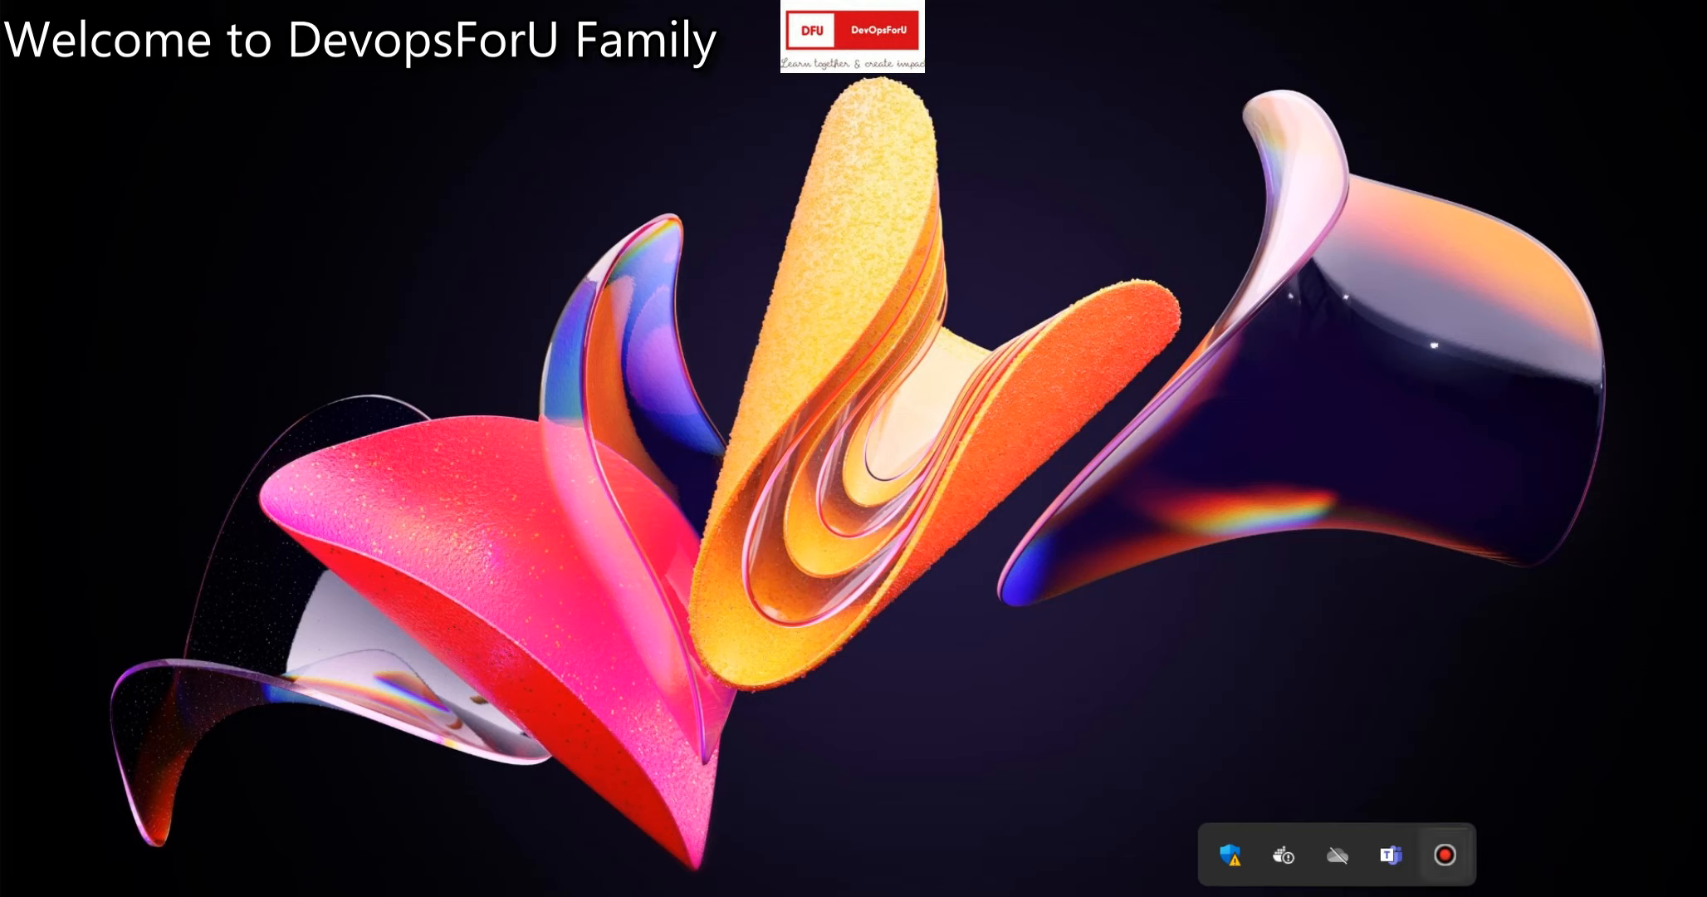